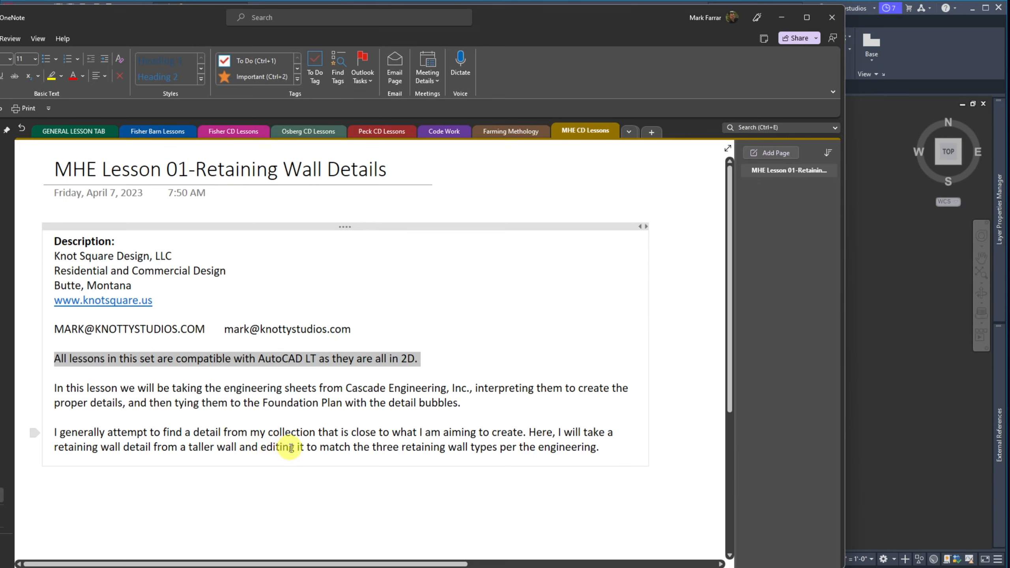
Deselect the text on the MHE Lesson 01-Retaining Wall Details page at the word 'editing'
click(291, 447)
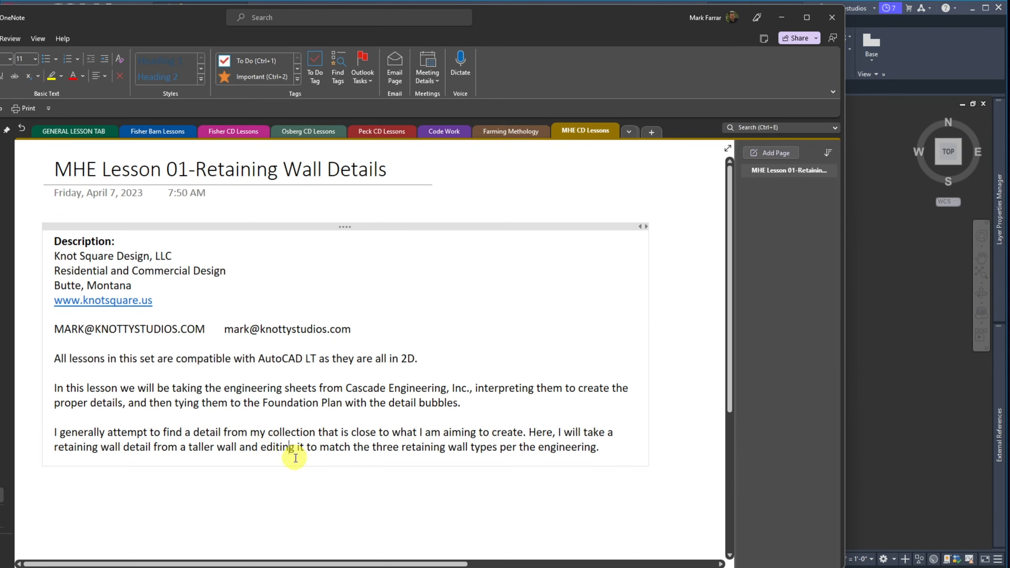
Shorten 'editing' to 'edit' in the lesson description's last paragraph
key(Delete)
key(BackSpace)
key(BackSpace)
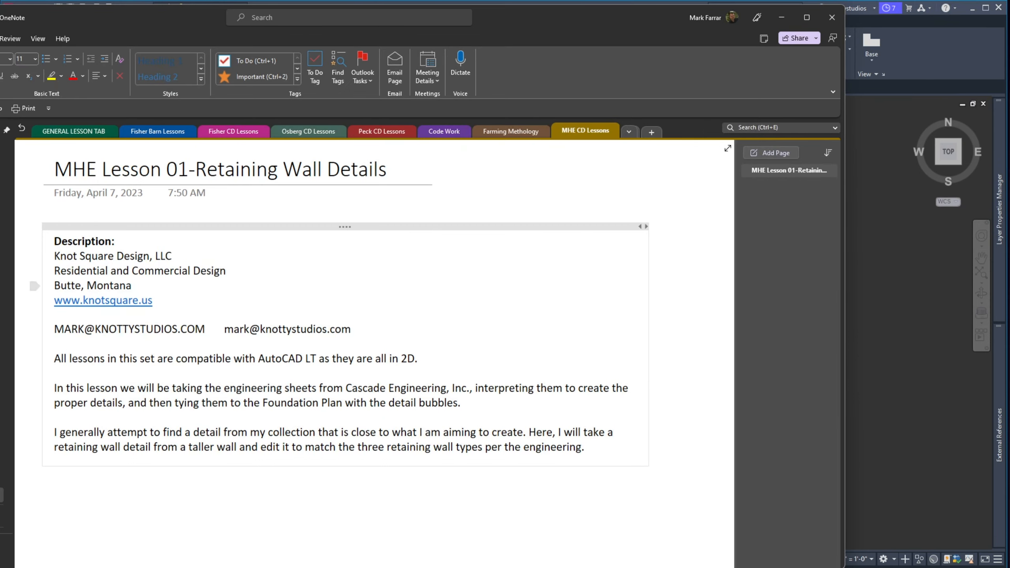
Zoom to the sill plate in AutoCAD and insert a 2x6 Horz block beside the rim joist
drag(554, 15, 0, 22)
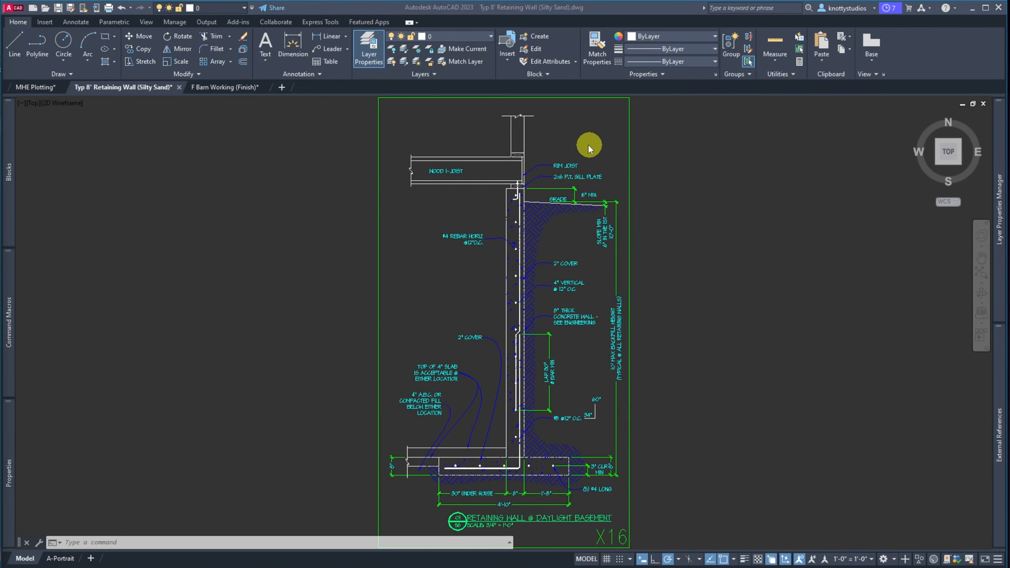
scroll(574, 144, up, 8)
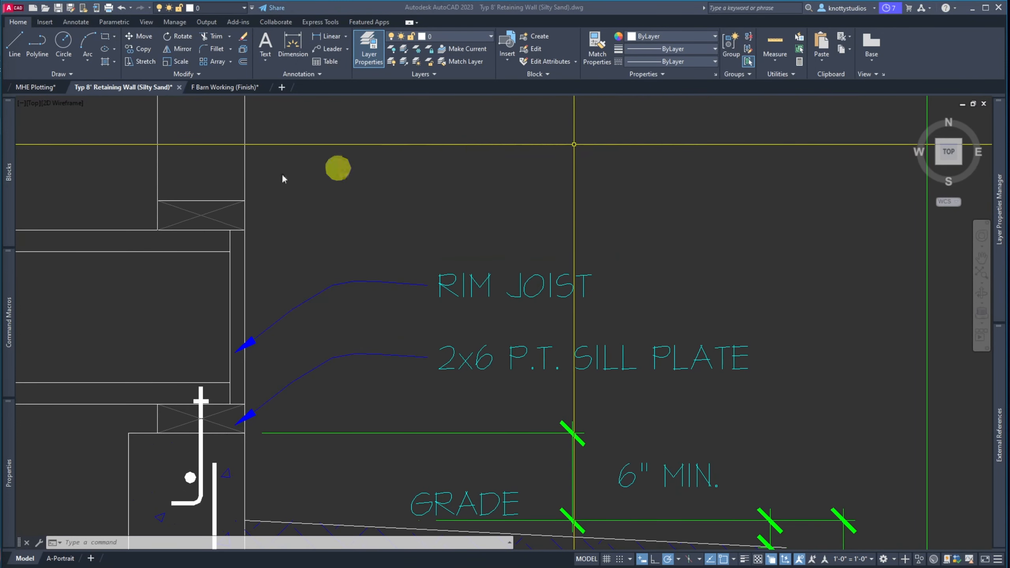
click(9, 172)
click(96, 163)
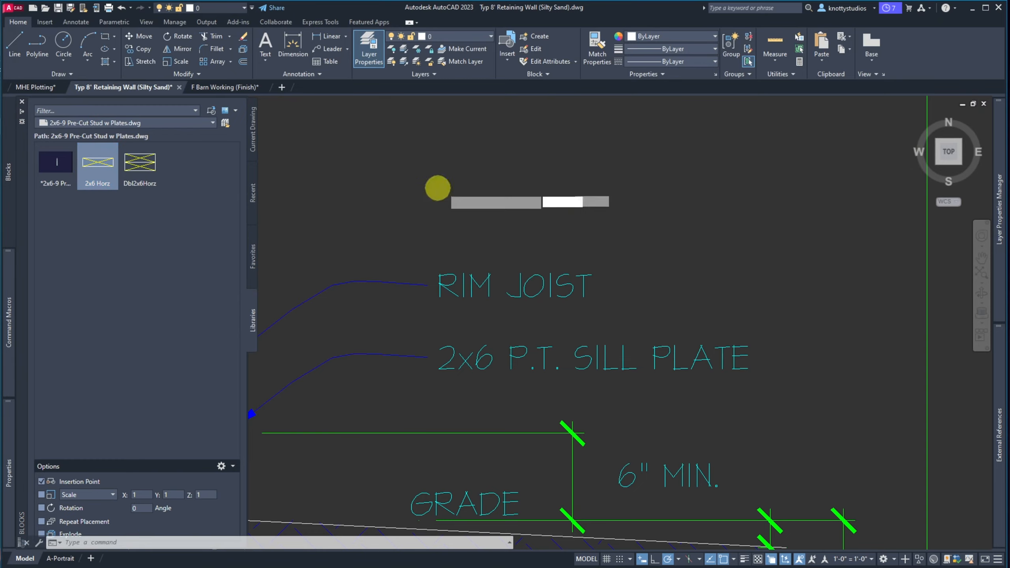
scroll(462, 196, down, 5)
scroll(394, 214, up, 8)
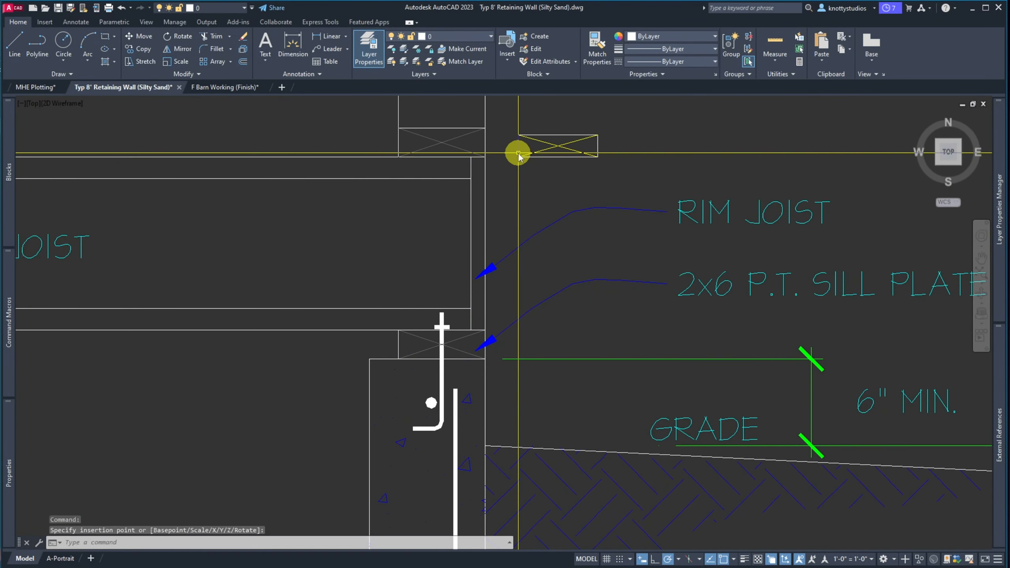
click(517, 155)
Erase the four old sill-plate objects and the leftover sill line
text(e)
key(Return)
click(382, 125)
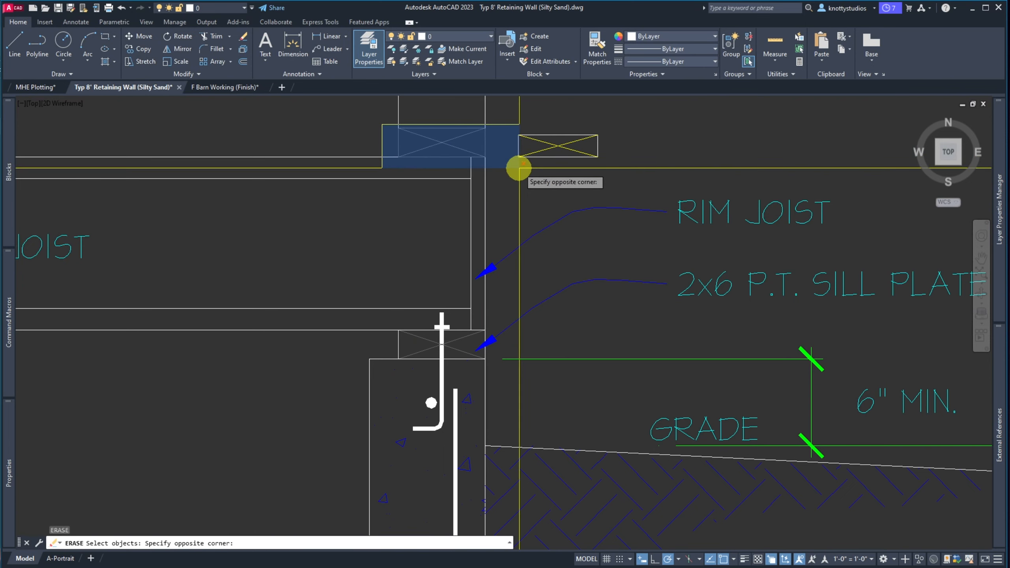
click(518, 167)
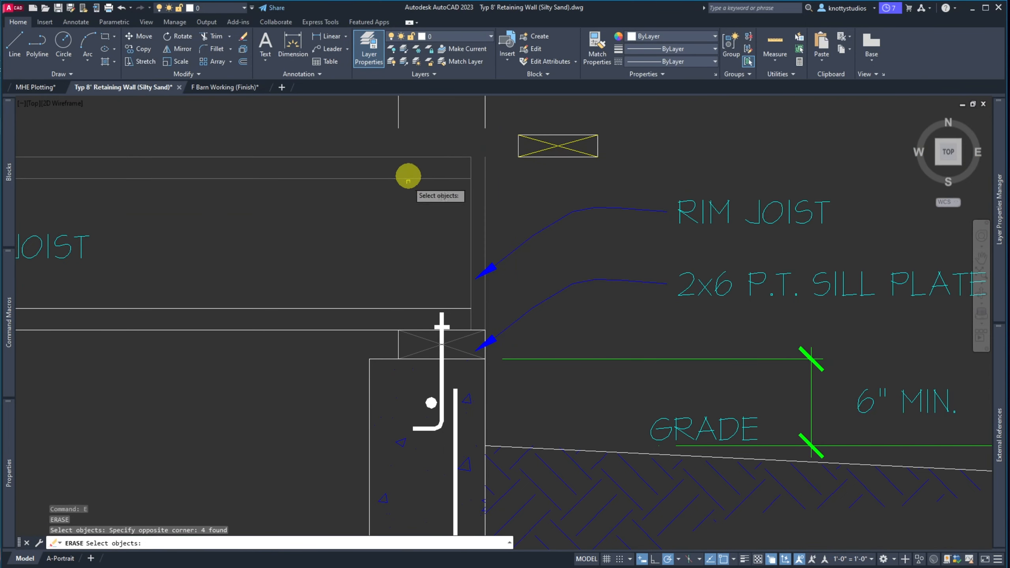
key(Return)
click(382, 289)
click(325, 324)
key(Return)
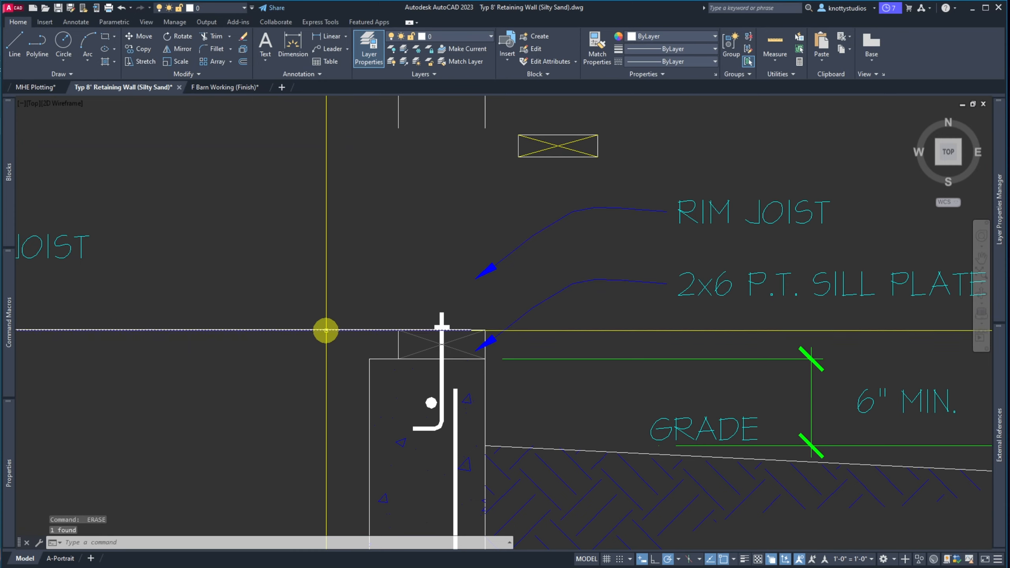
scroll(308, 353, down, 6)
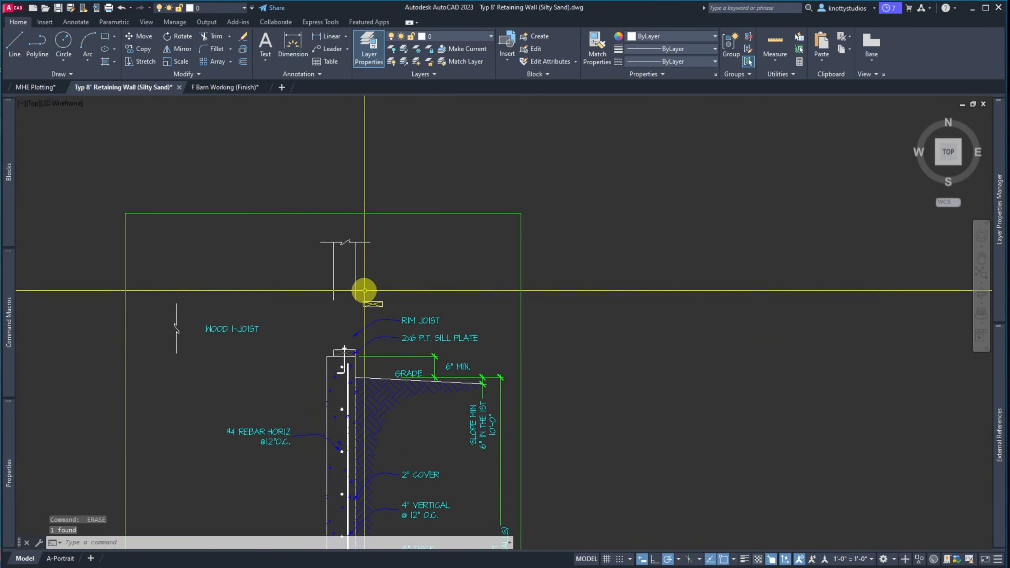
scroll(364, 290, up, 4)
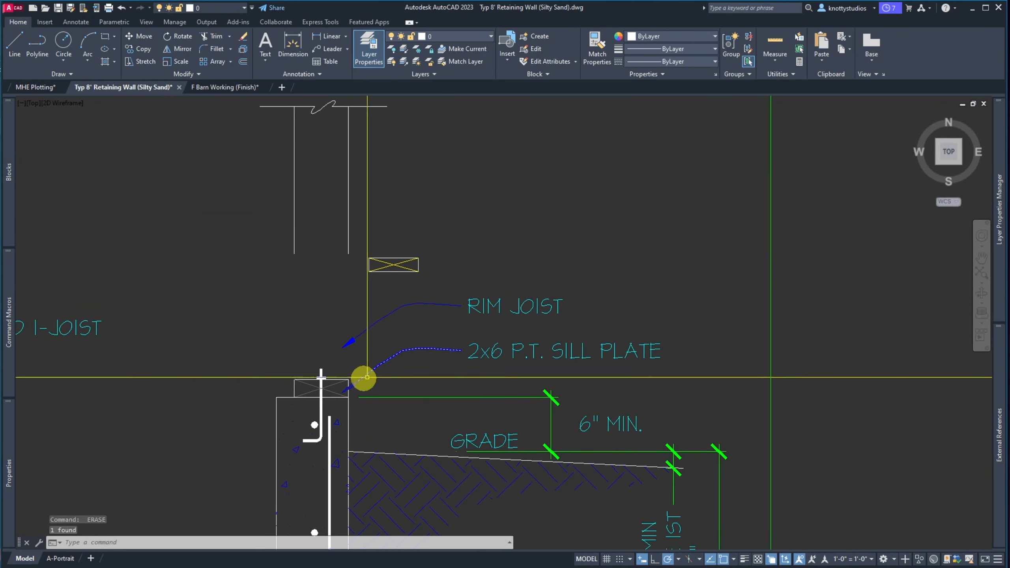
Move the 2x6 block onto the top of the wall as the new sill plate
click(438, 283)
click(367, 244)
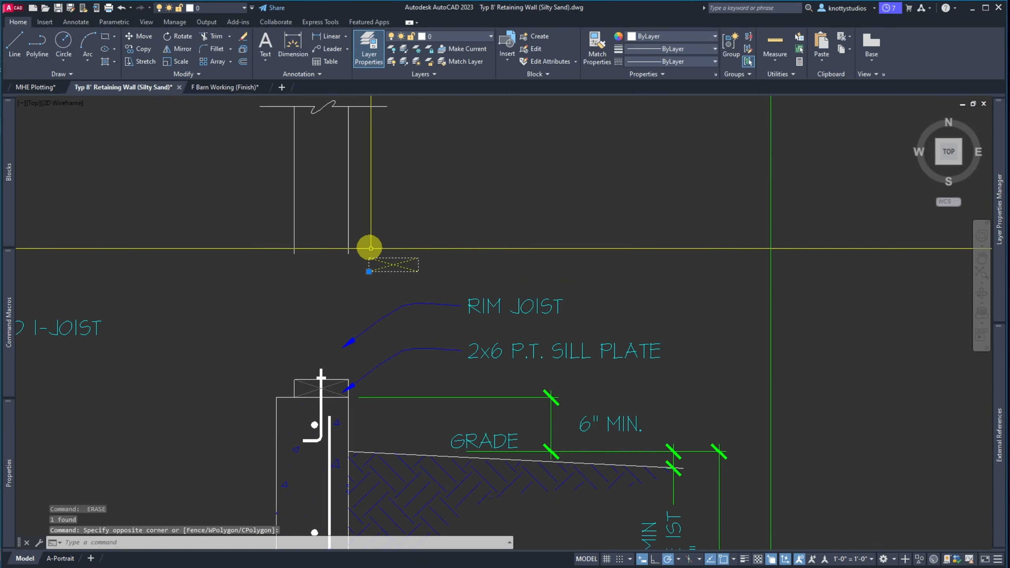
text(m)
key(Return)
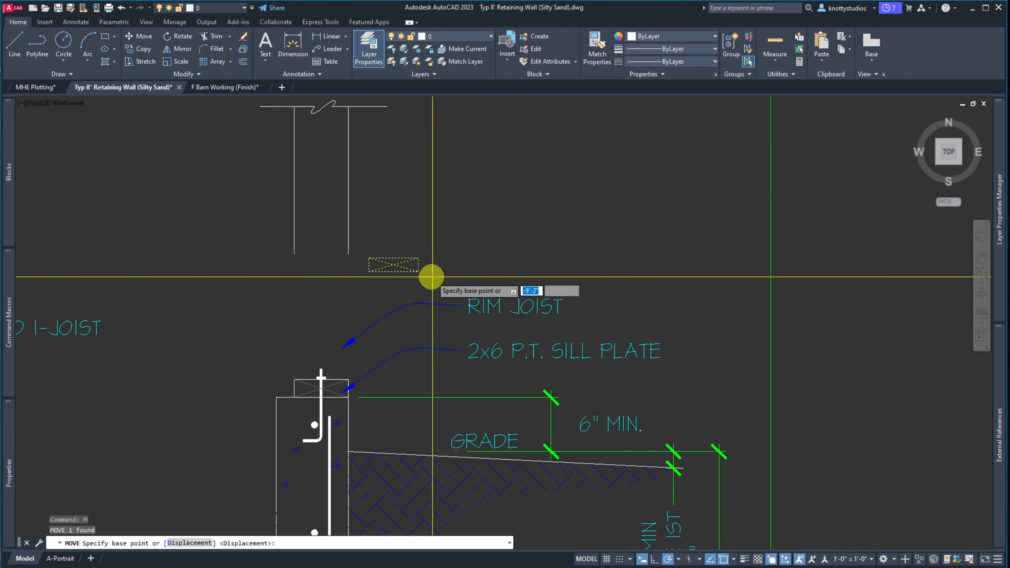
click(418, 272)
scroll(333, 416, up, 2)
scroll(333, 417, up, 3)
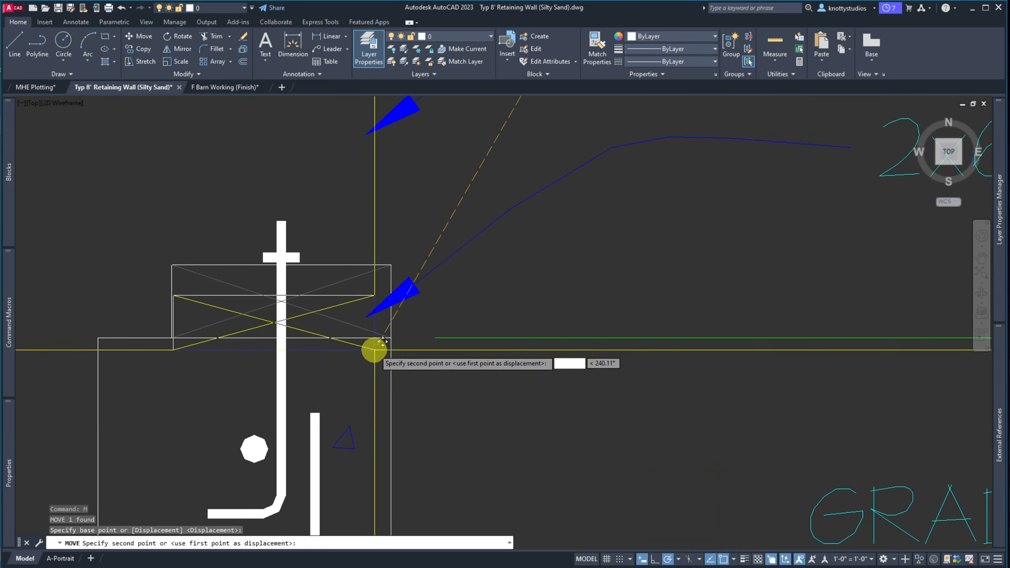
click(385, 340)
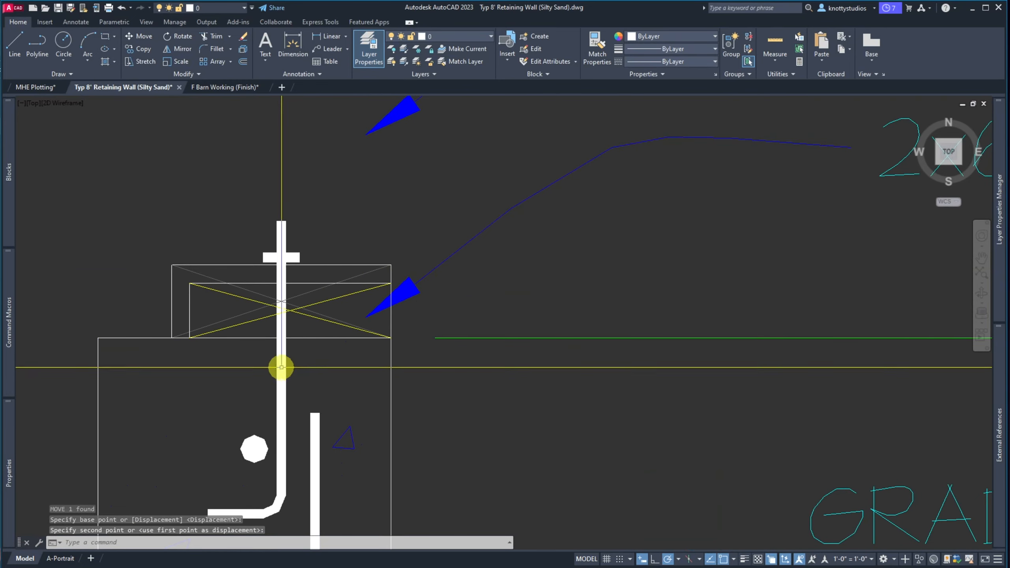
Select the remaining old sill lines under and beside the 2x6 block for erasing
key(e)
key(Return)
click(151, 332)
click(461, 361)
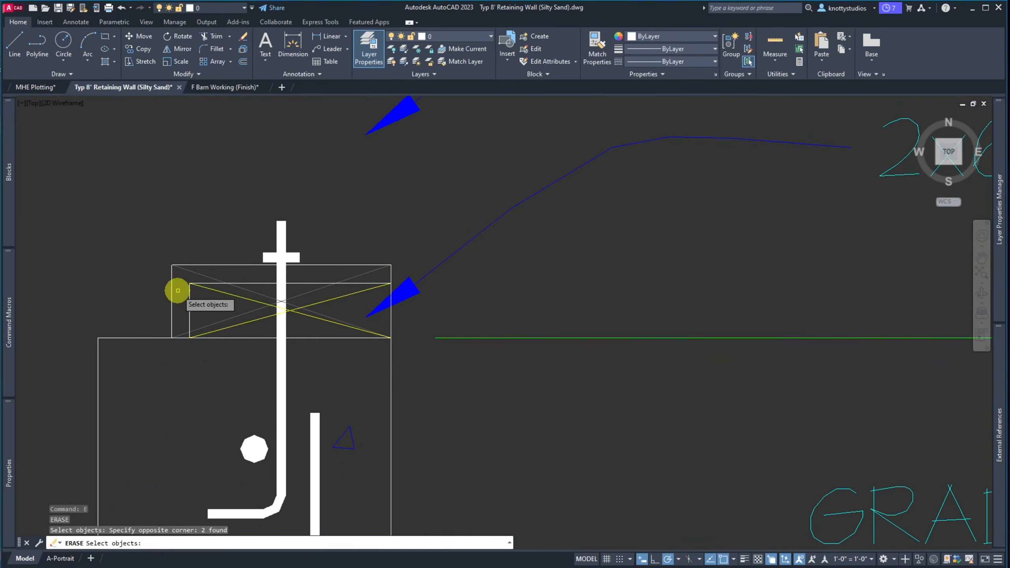
click(153, 264)
click(180, 338)
click(184, 331)
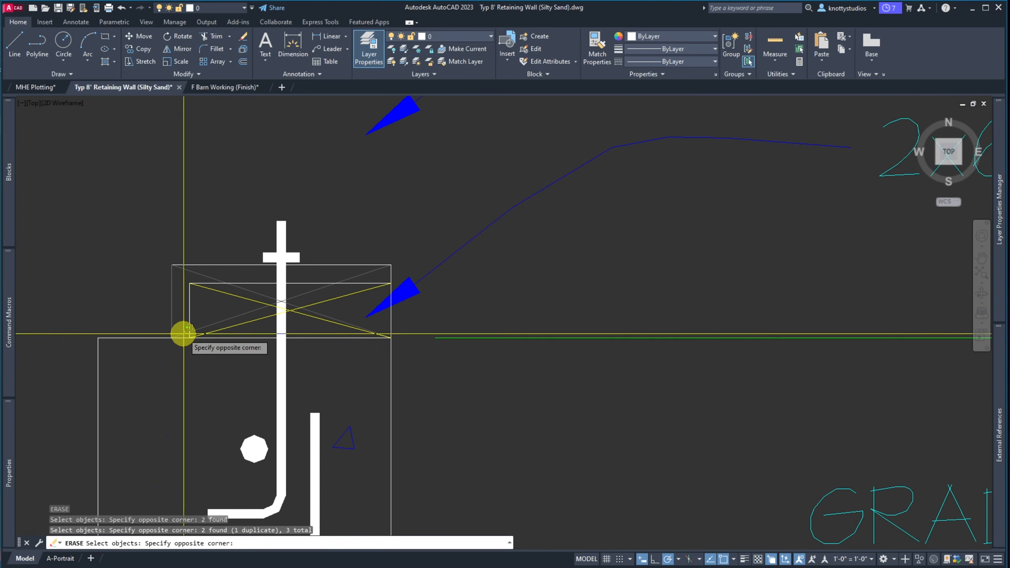
click(182, 335)
click(184, 279)
click(166, 251)
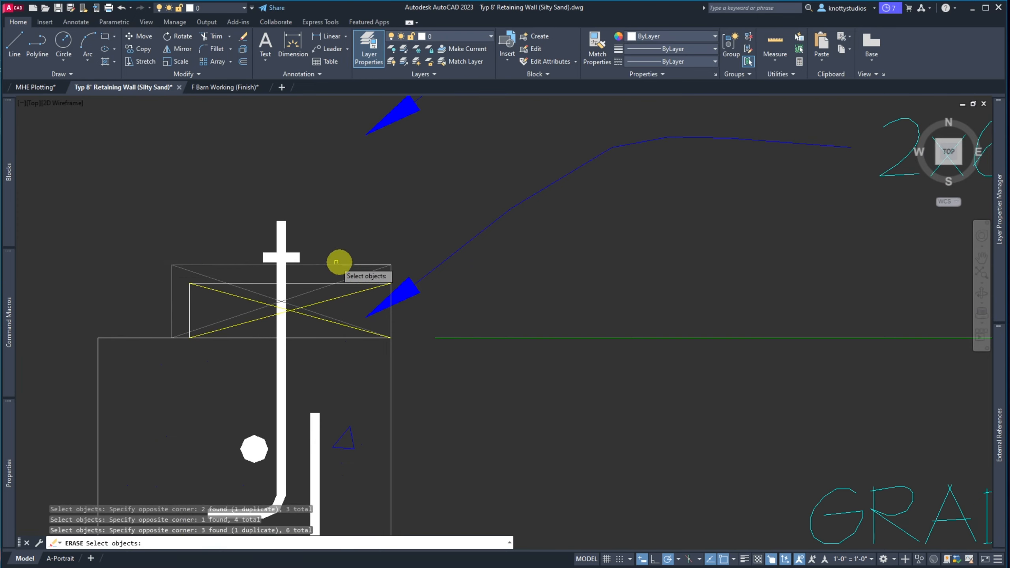
click(383, 271)
click(376, 259)
click(373, 252)
click(424, 379)
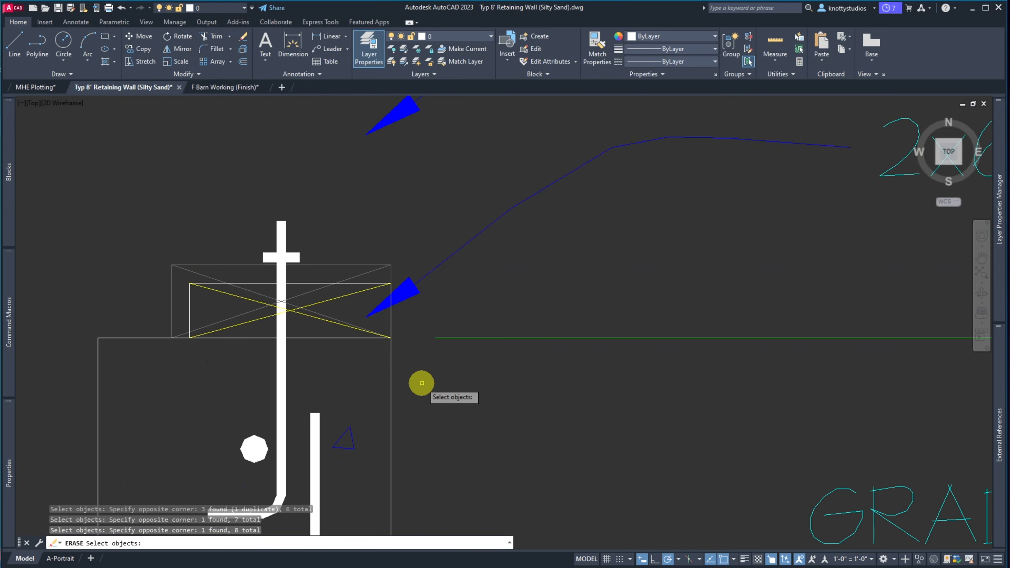
click(376, 373)
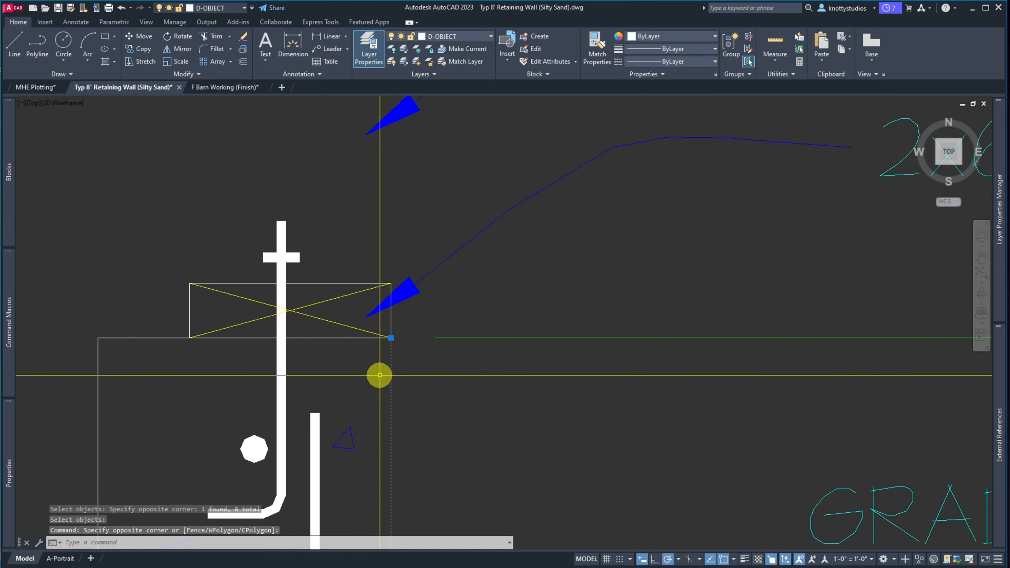
key(Escape)
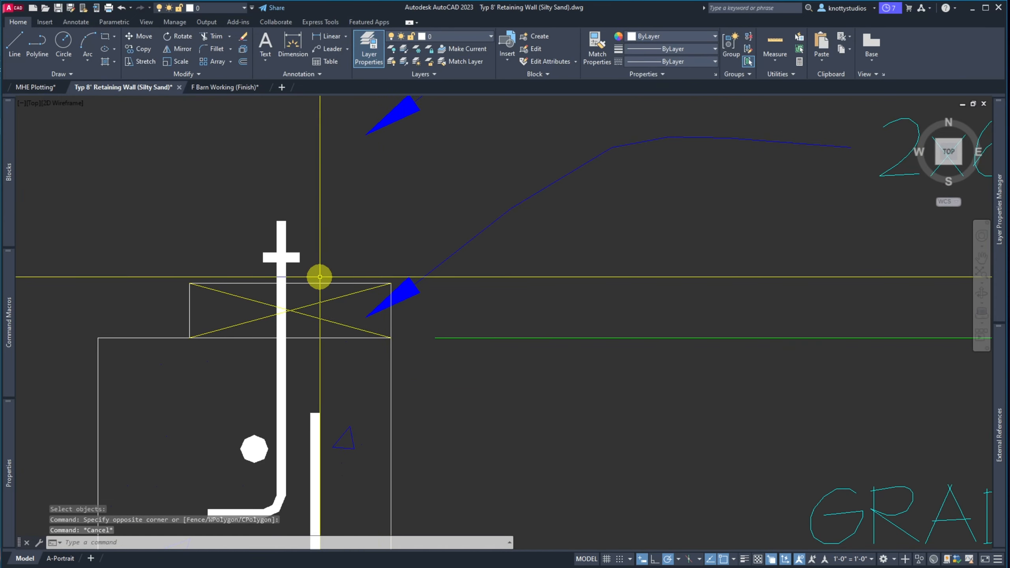
Move the J-shaped rebar polyline down to its lower position
text(M)
key(Return)
click(350, 262)
click(254, 241)
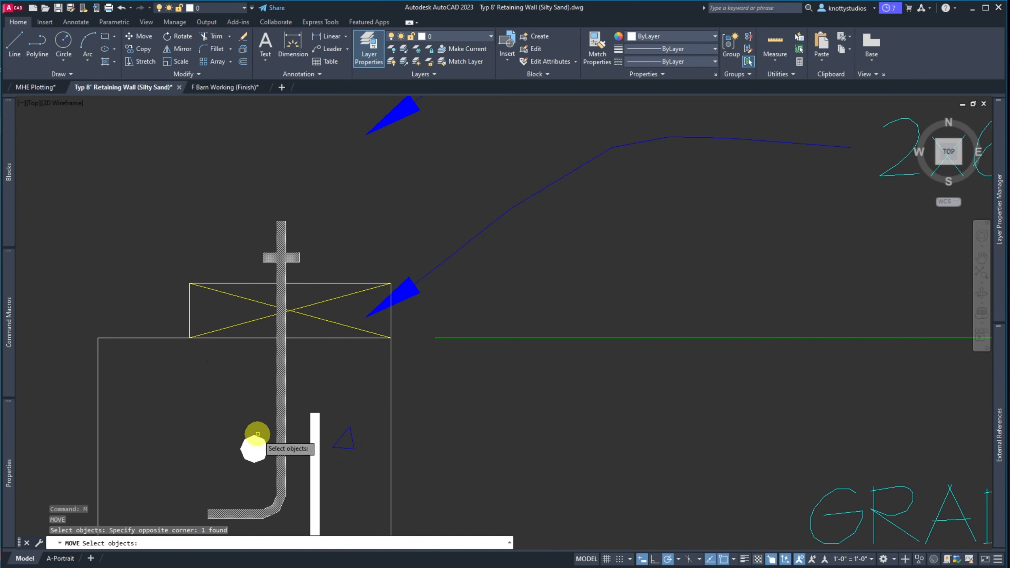
key(Return)
click(476, 387)
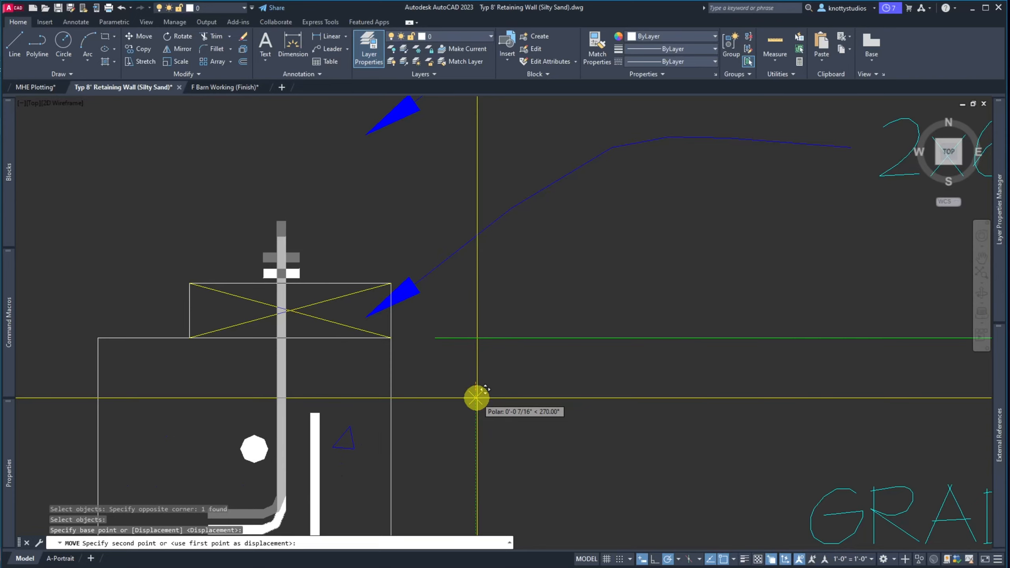
click(476, 398)
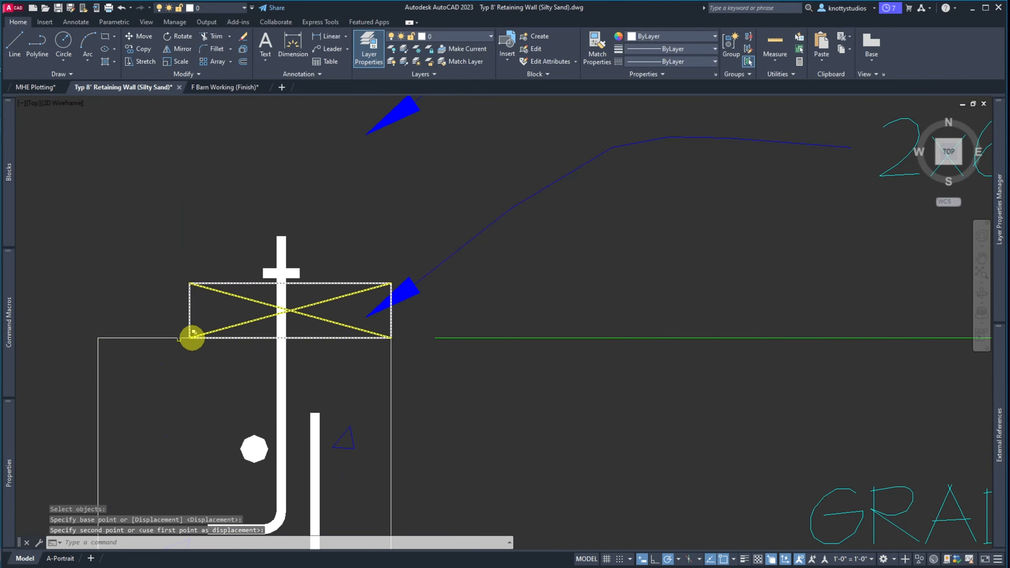
Zoom out on the detail and switch to the calculations PDF
scroll(192, 338, down, 8)
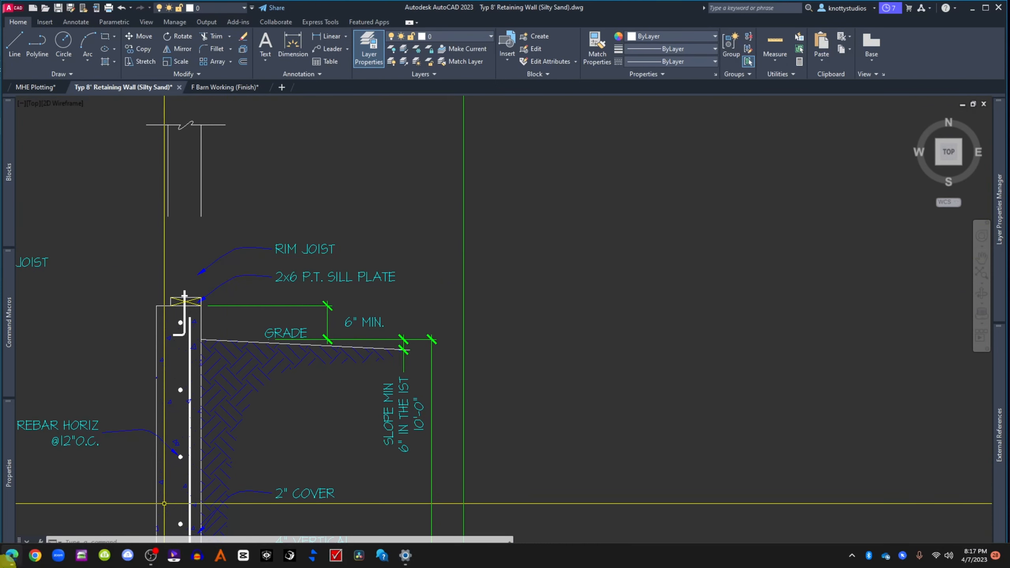
mouse_move(12, 561)
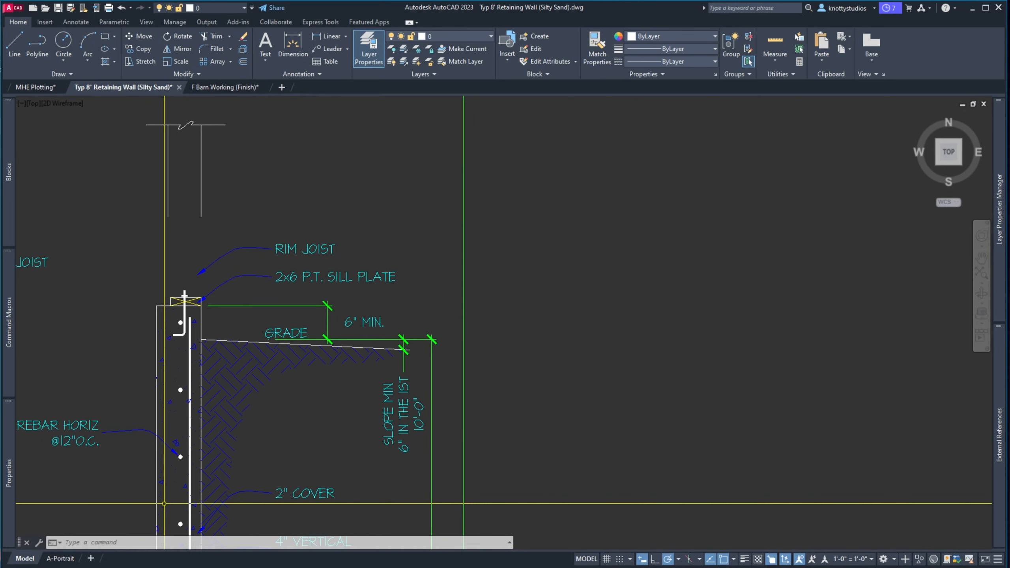
key(alt+Tab)
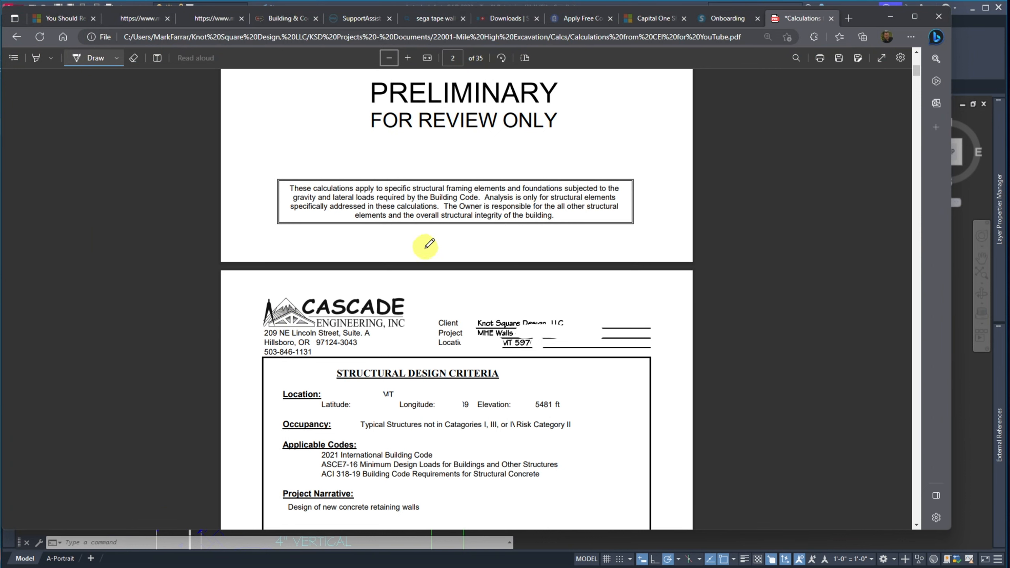
Scroll through the calculations PDF from page 1 down to page 5
scroll(429, 244, up, 10)
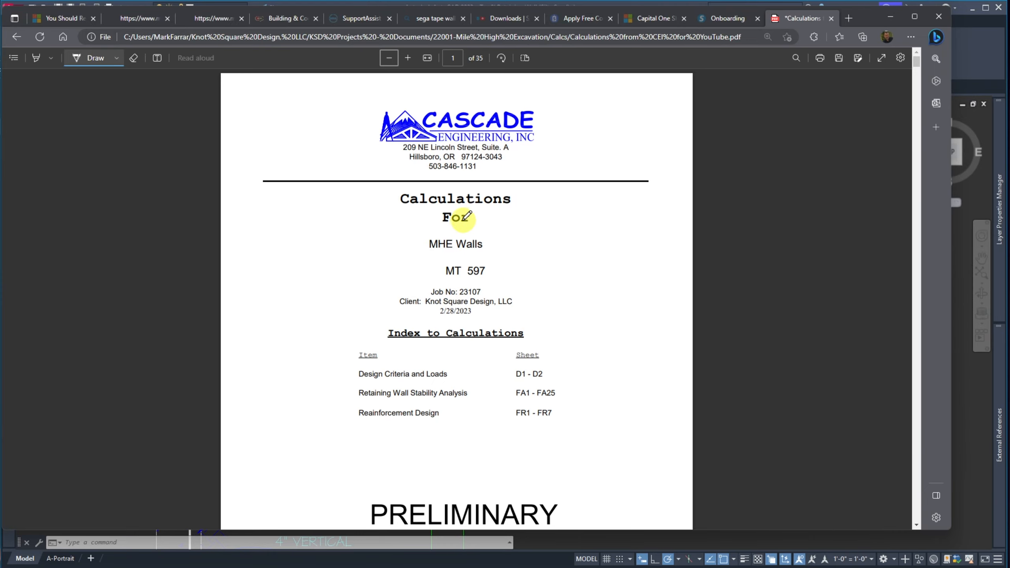
scroll(384, 226, down, 10)
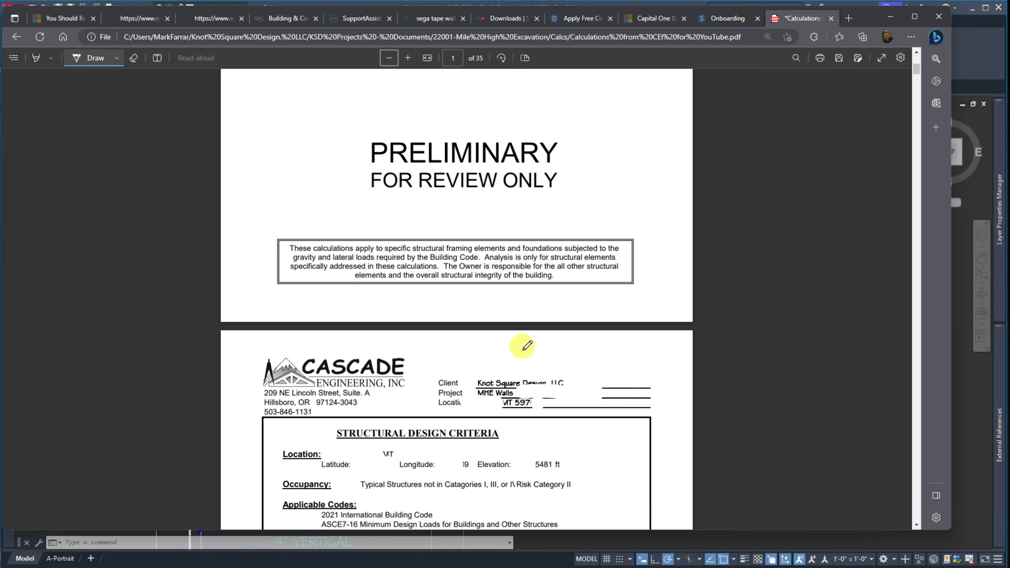
scroll(462, 362, down, 3)
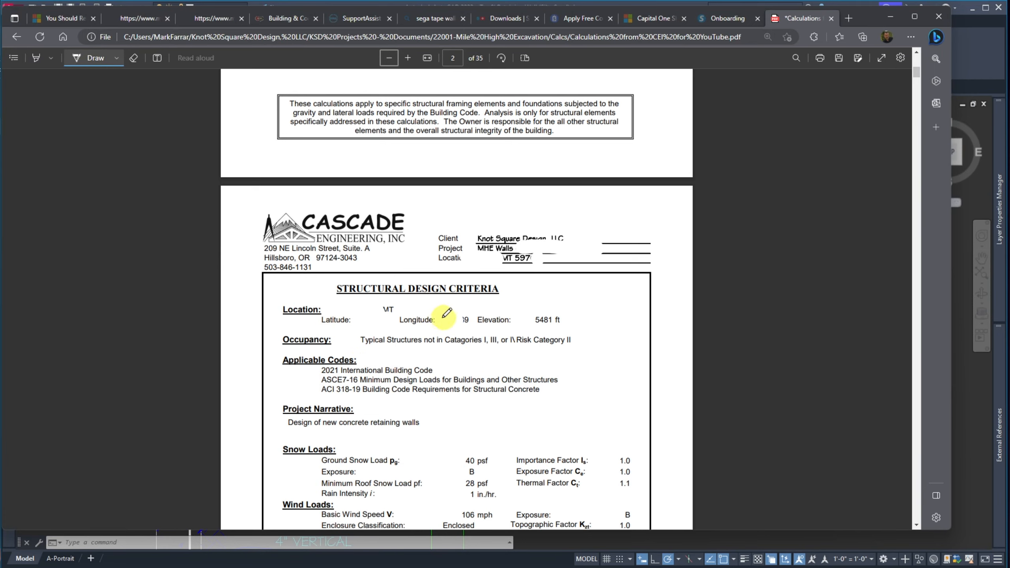
scroll(362, 314, down, 6)
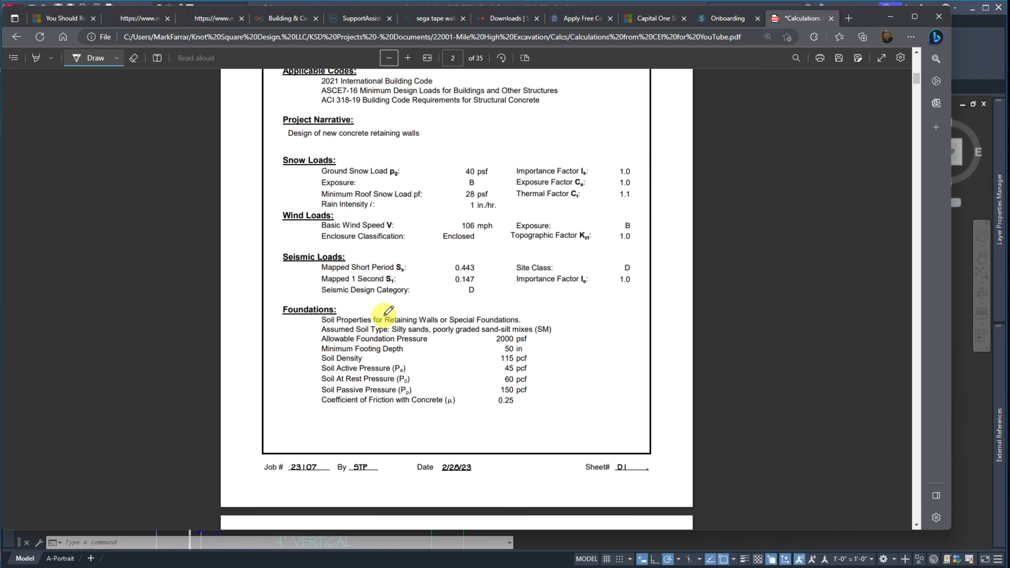
scroll(389, 310, down, 5)
scroll(385, 309, down, 7)
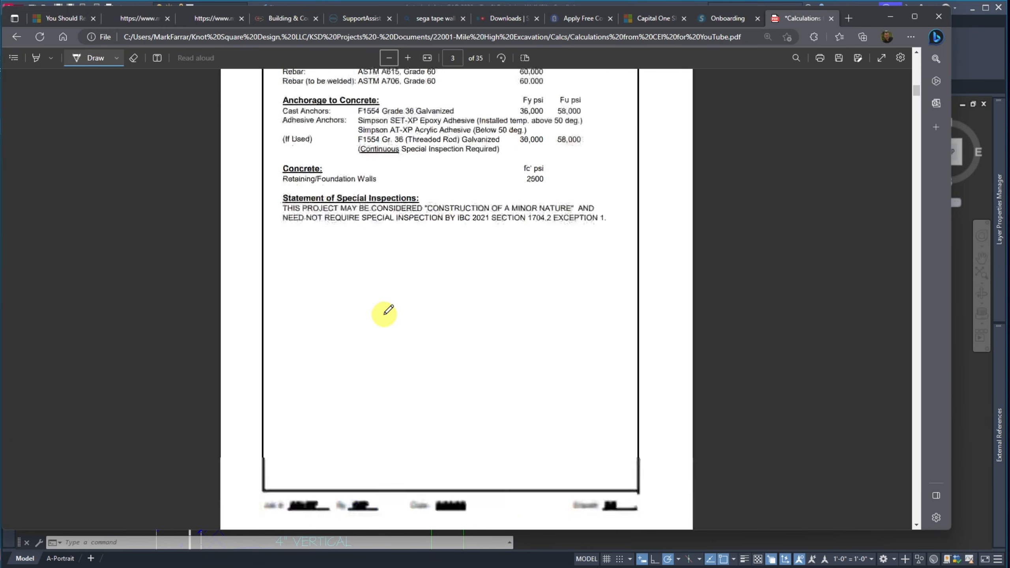
scroll(388, 311, down, 8)
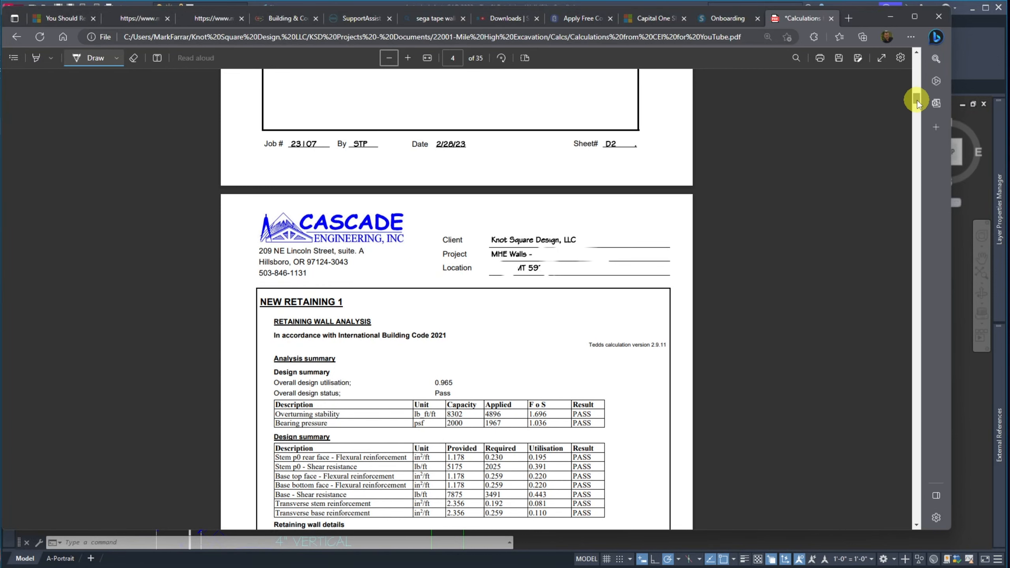
drag(917, 100, 925, 116)
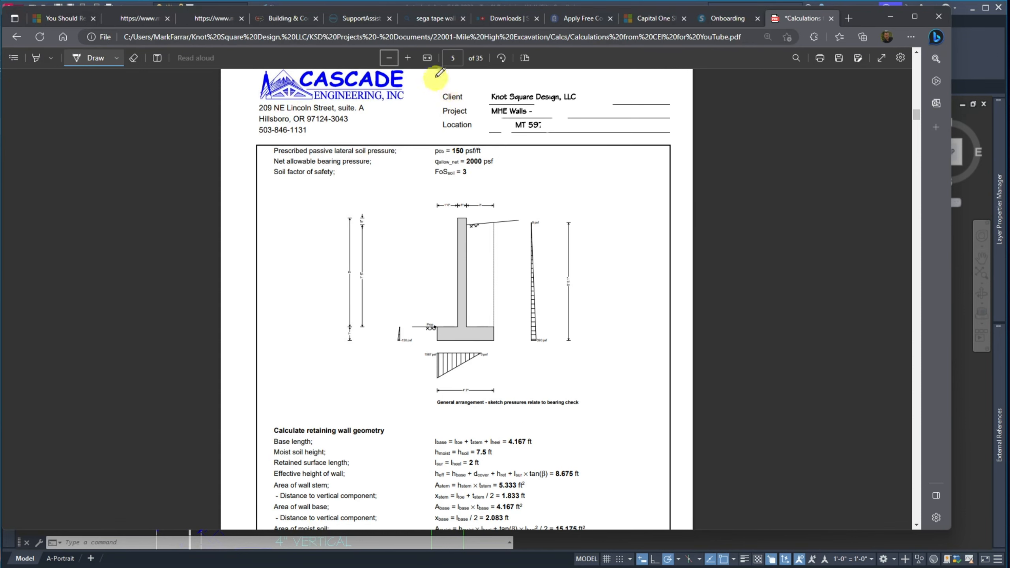
Zoom in three times to enlarge the retaining wall arrangement sketch on page 5
click(408, 59)
click(407, 58)
click(407, 58)
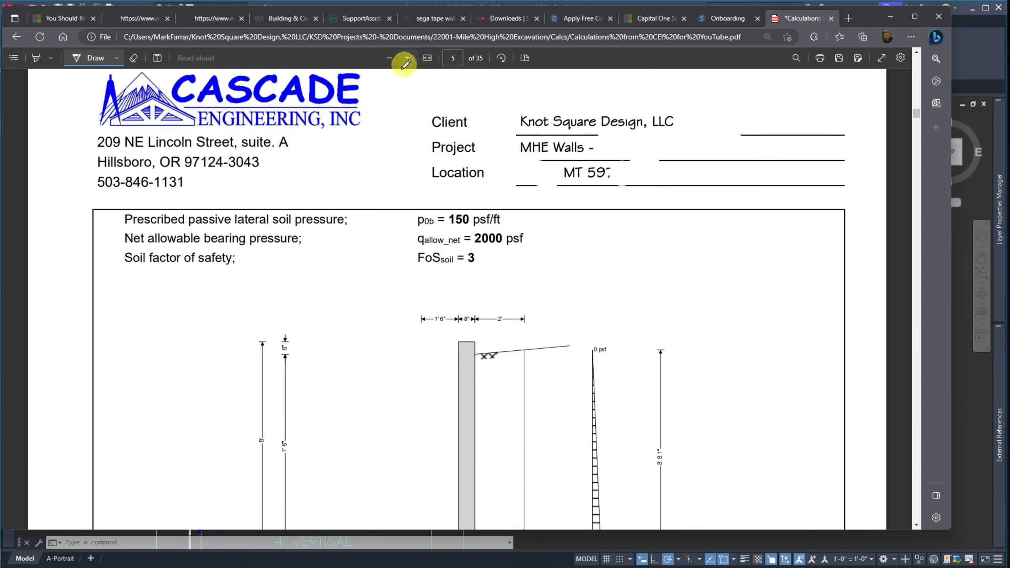
scroll(282, 221, down, 5)
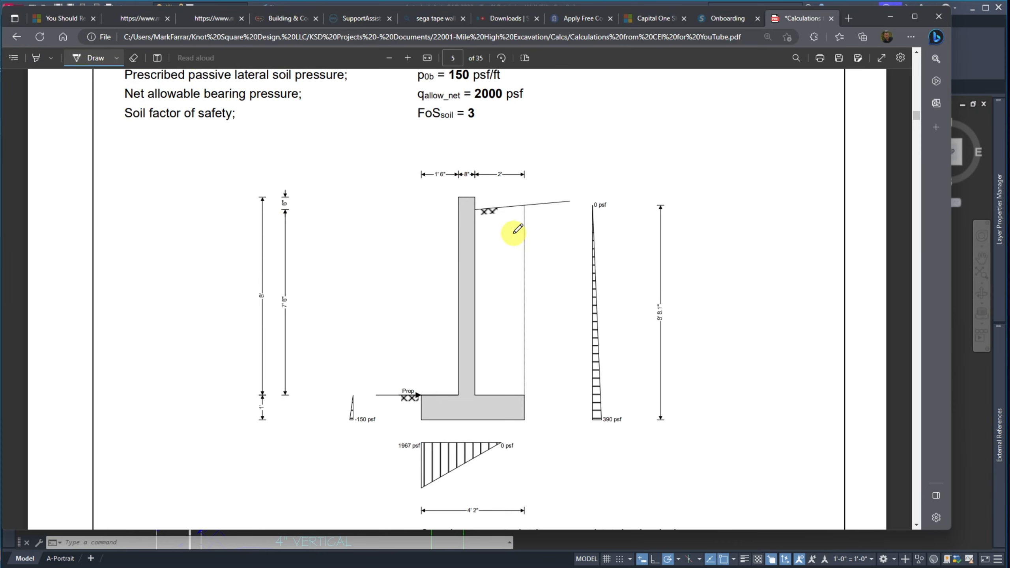
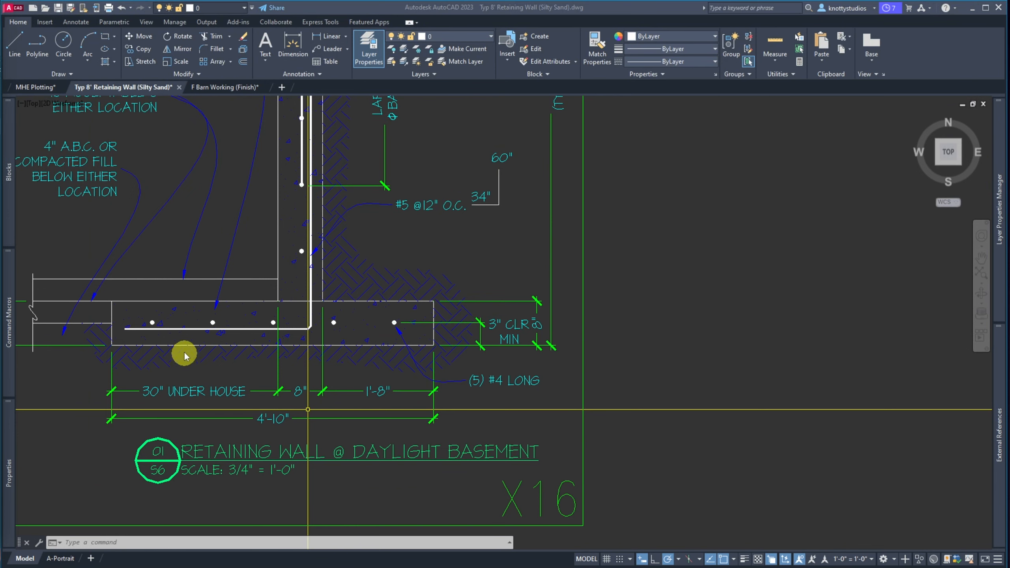
Zoom out to show the whole Typ 8' Retaining Wall (Silty Sand) section detail
scroll(176, 356, down, 6)
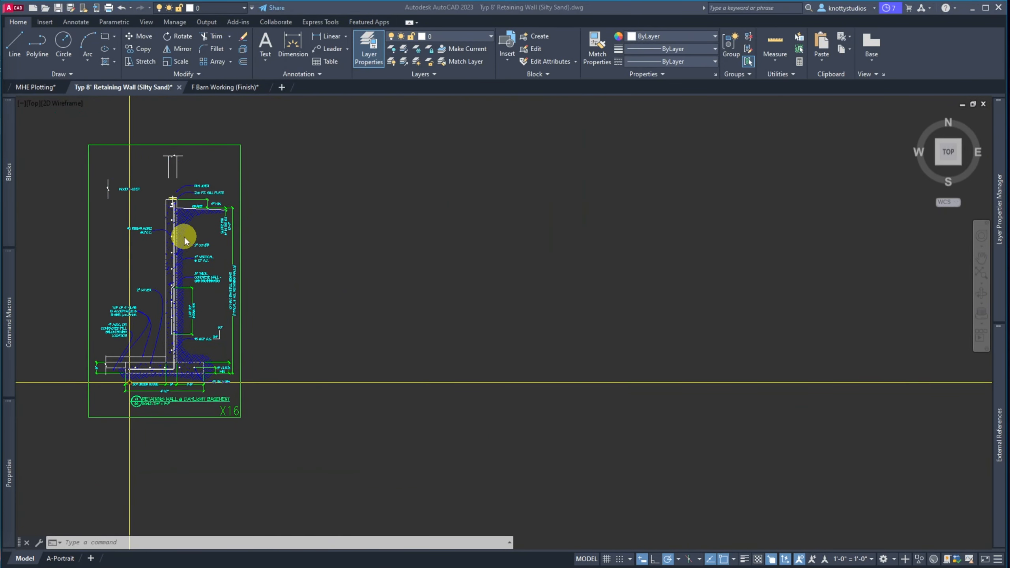
Move the soil hatch out of the wall section to the right of the detail
click(184, 231)
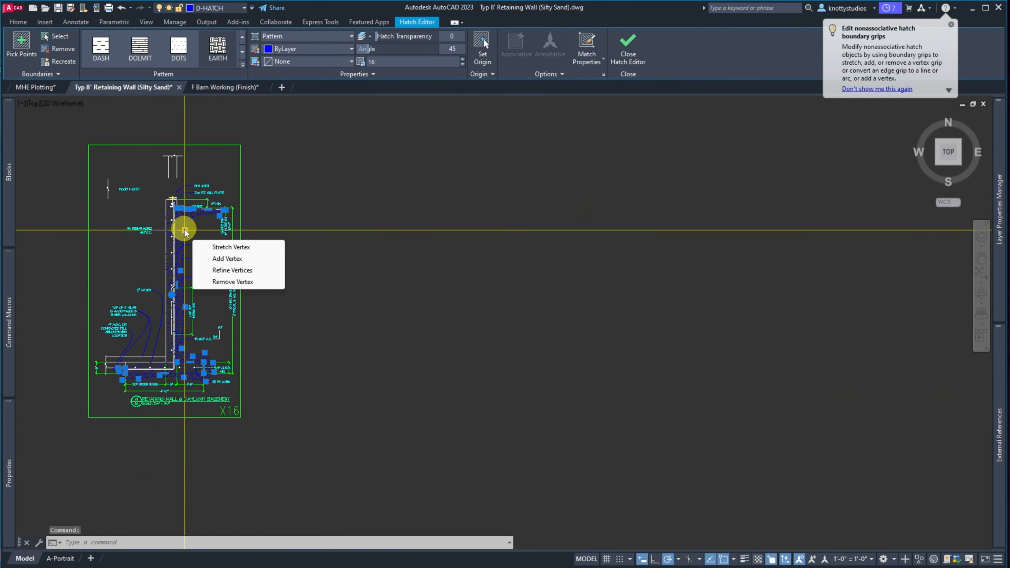
click(184, 230)
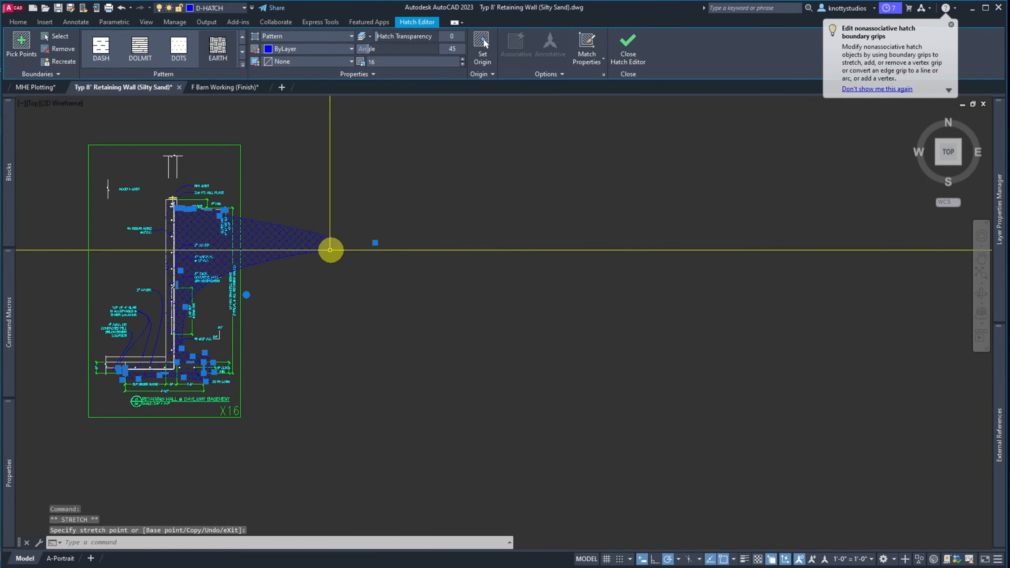
click(338, 278)
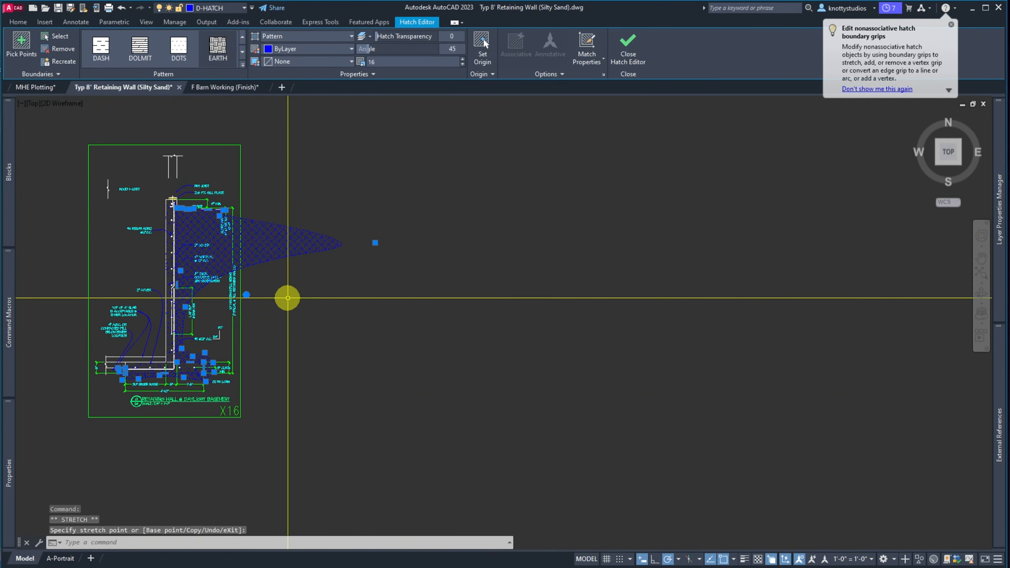
text(m)
key(Return)
click(282, 275)
click(457, 263)
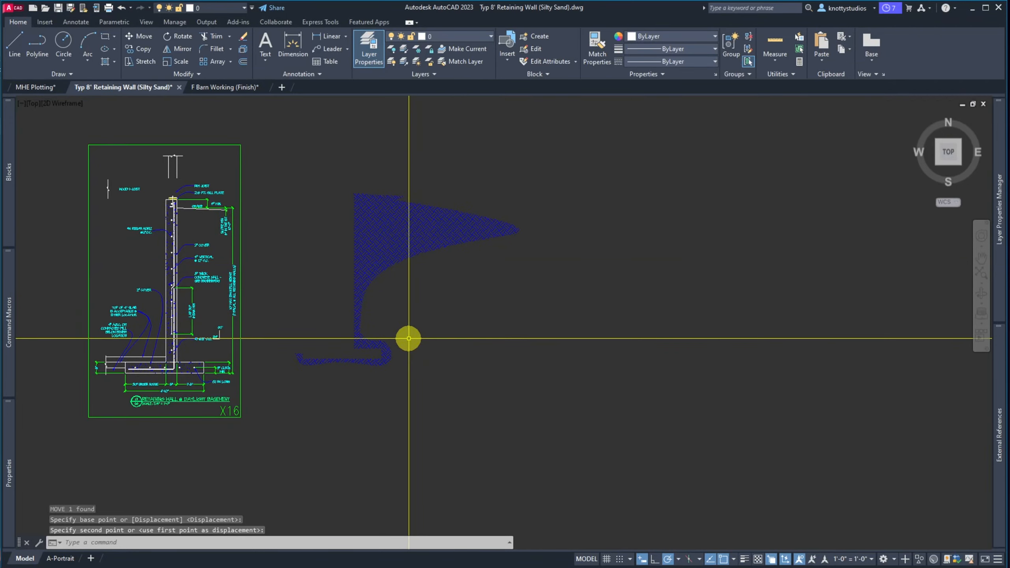
Move the dotted concrete hatch out of the wall beside the soil hatch
scroll(170, 238, up, 4)
click(163, 246)
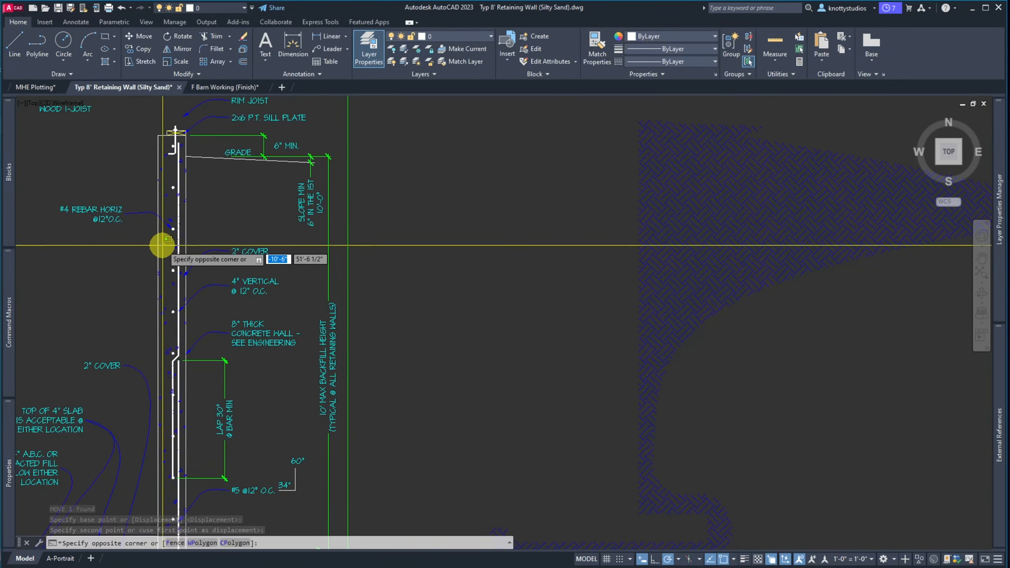
key(space)
click(162, 248)
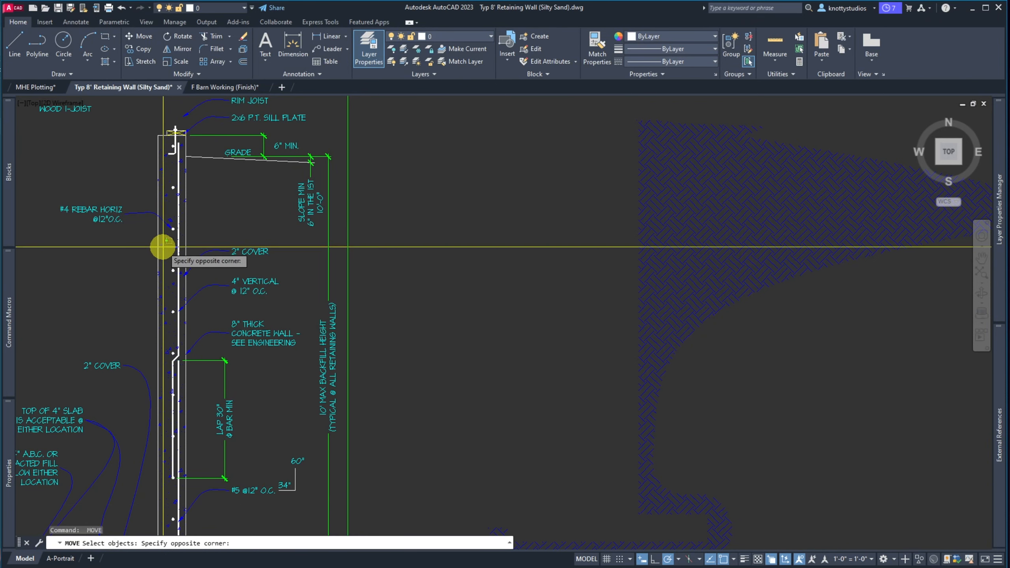
click(159, 261)
key(space)
click(164, 255)
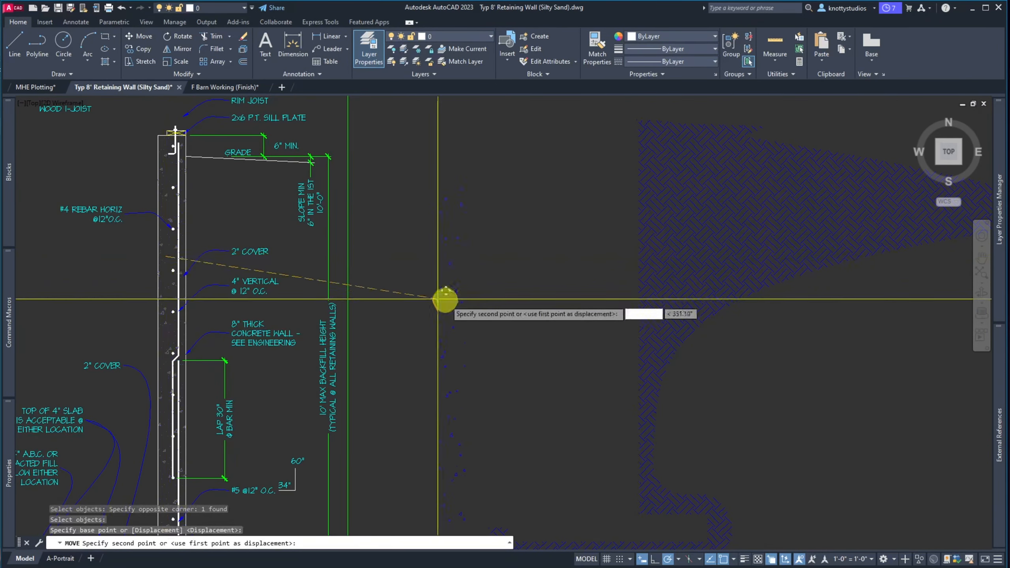
click(841, 413)
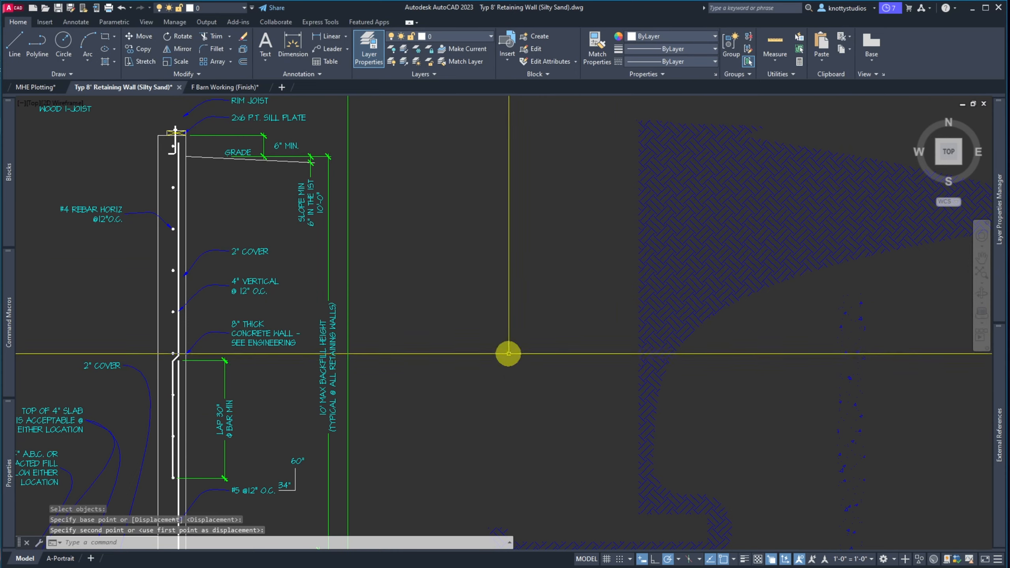
scroll(257, 267, down, 5)
scroll(230, 412, up, 9)
Erase the leftover stray object from the detail
text(e)
key(space)
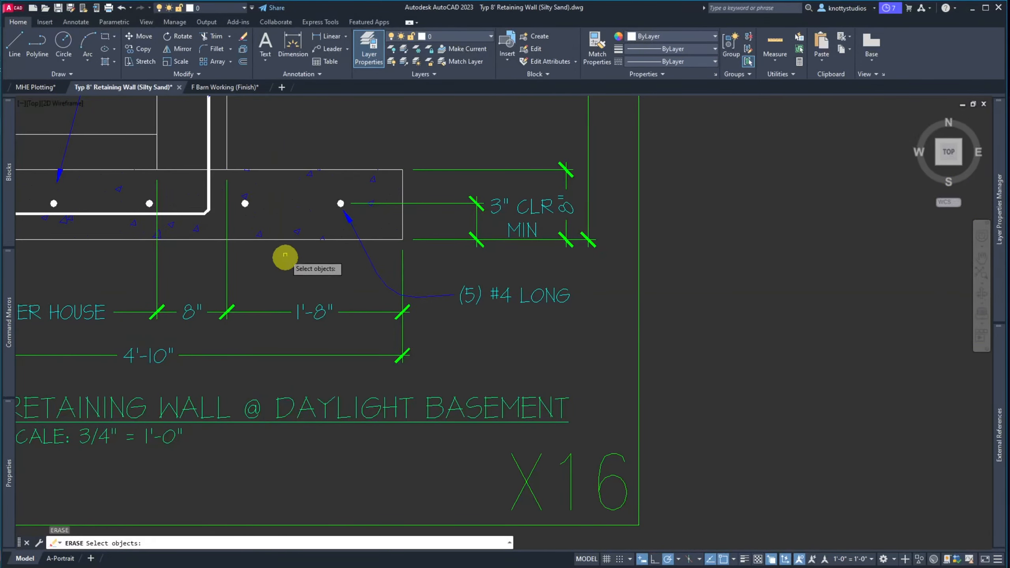
click(296, 231)
key(space)
scroll(264, 274, down, 6)
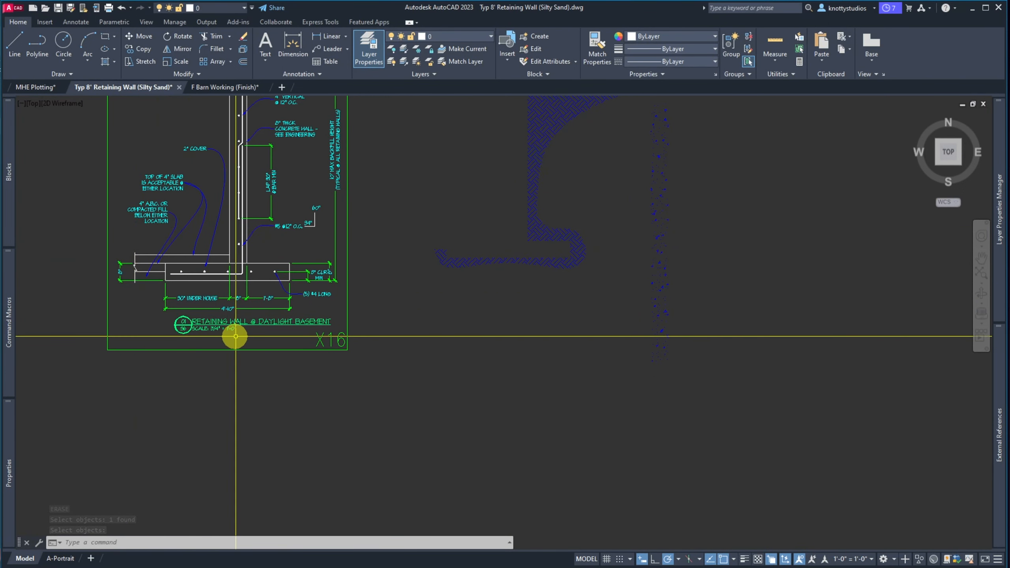
scroll(262, 344, down, 2)
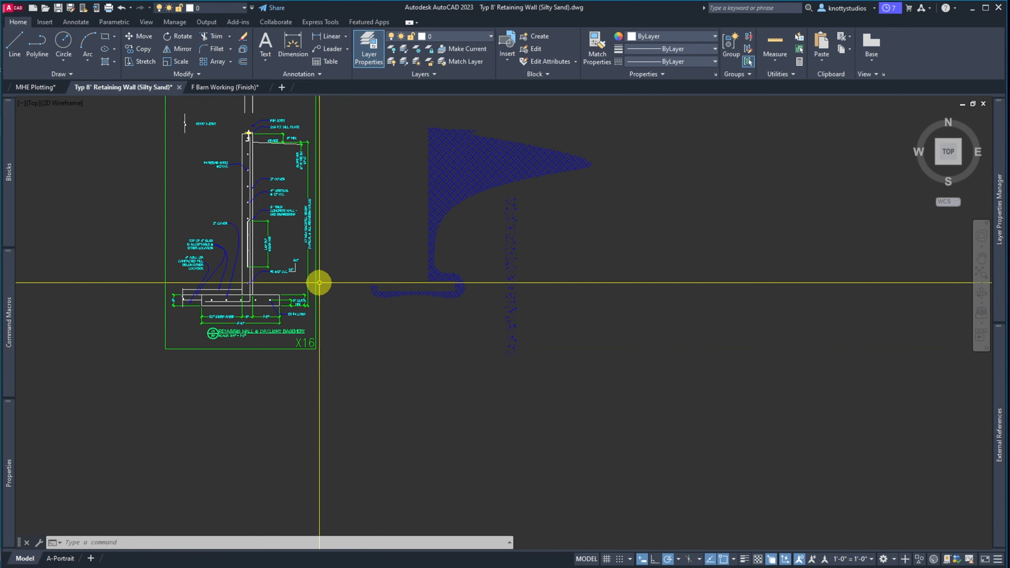
Stretch the detail frame's right edge further to the right
click(317, 182)
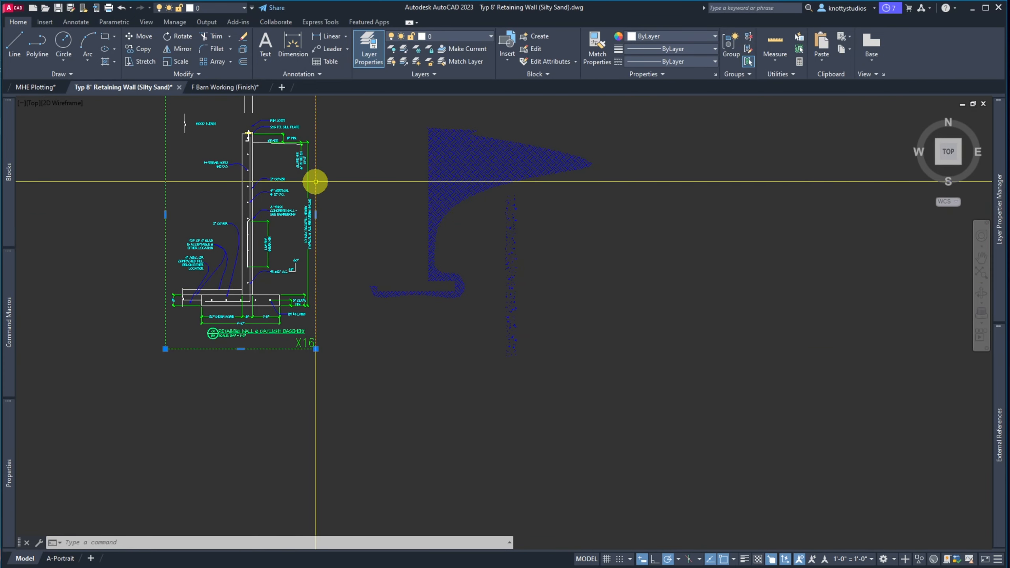
click(315, 214)
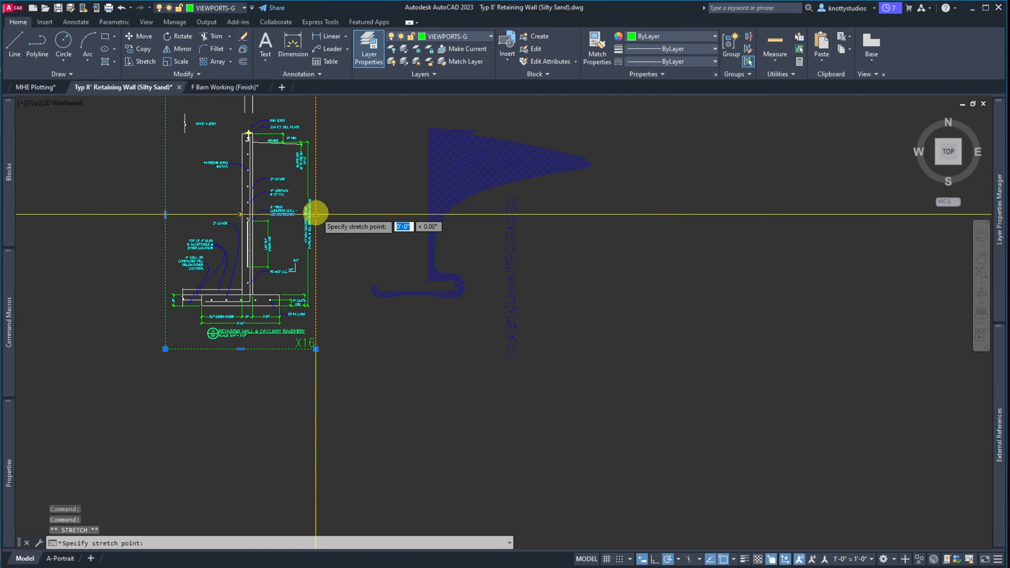
click(337, 213)
scroll(322, 321, up, 4)
key(Escape)
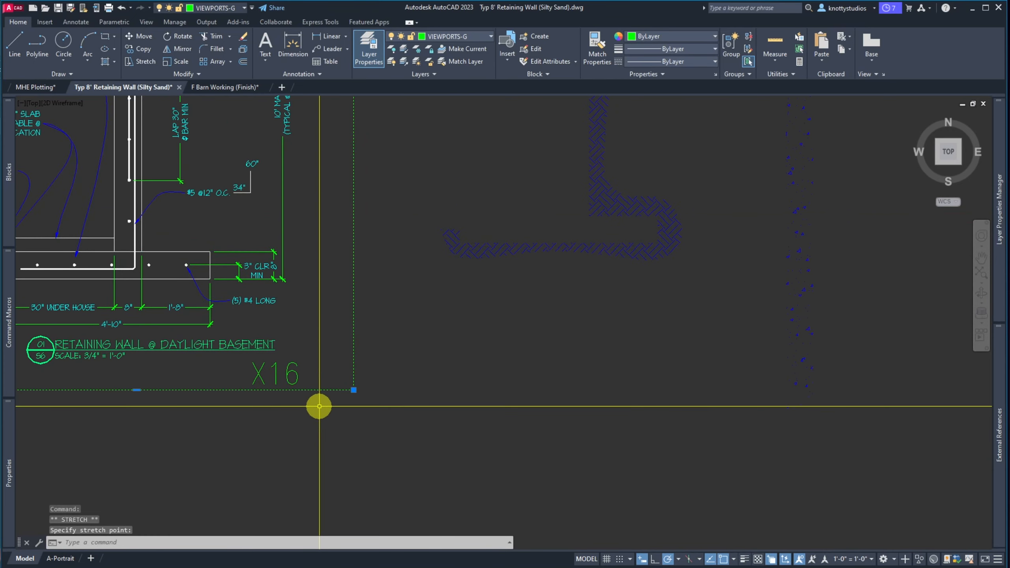
scroll(314, 394, up, 2)
Move the X16 label to the frame's new lower-right corner
click(282, 351)
click(285, 367)
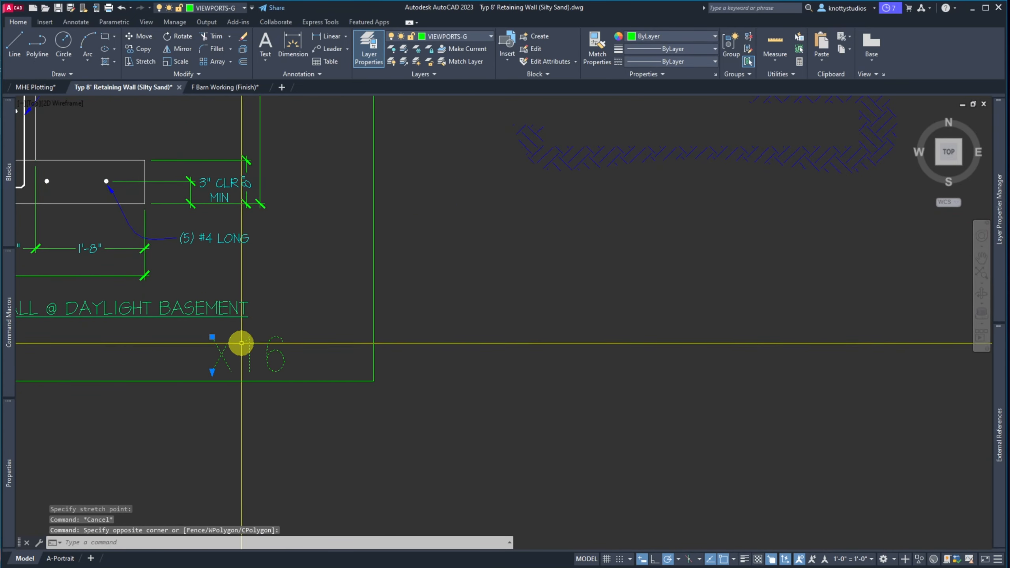
click(213, 337)
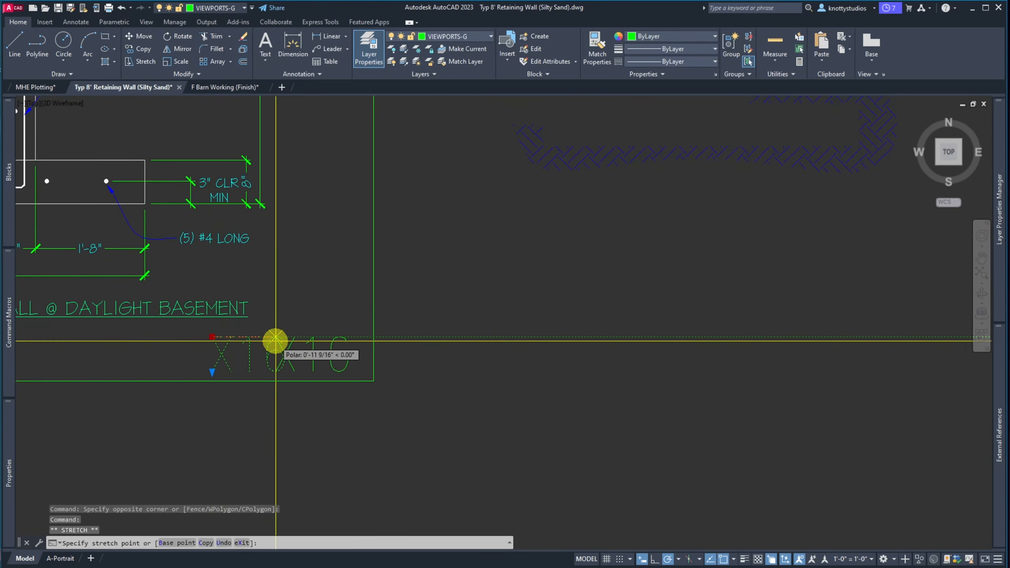
click(241, 338)
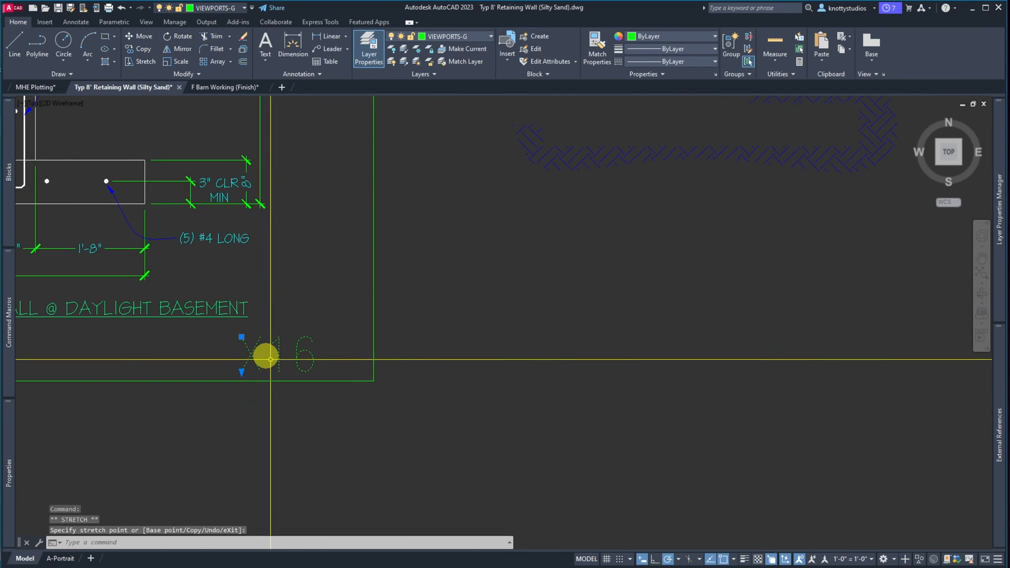
scroll(443, 405, down, 3)
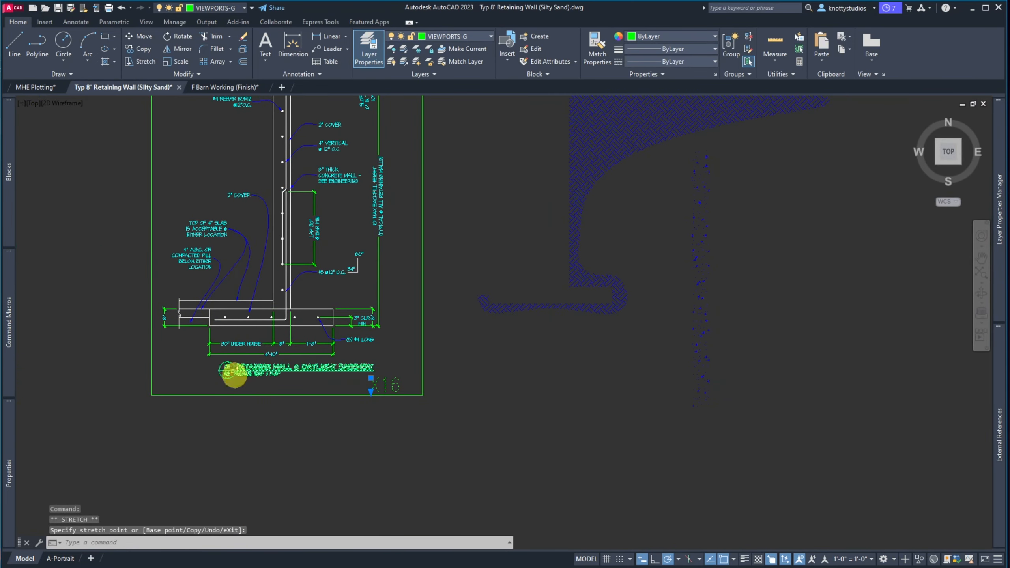
scroll(254, 373, up, 6)
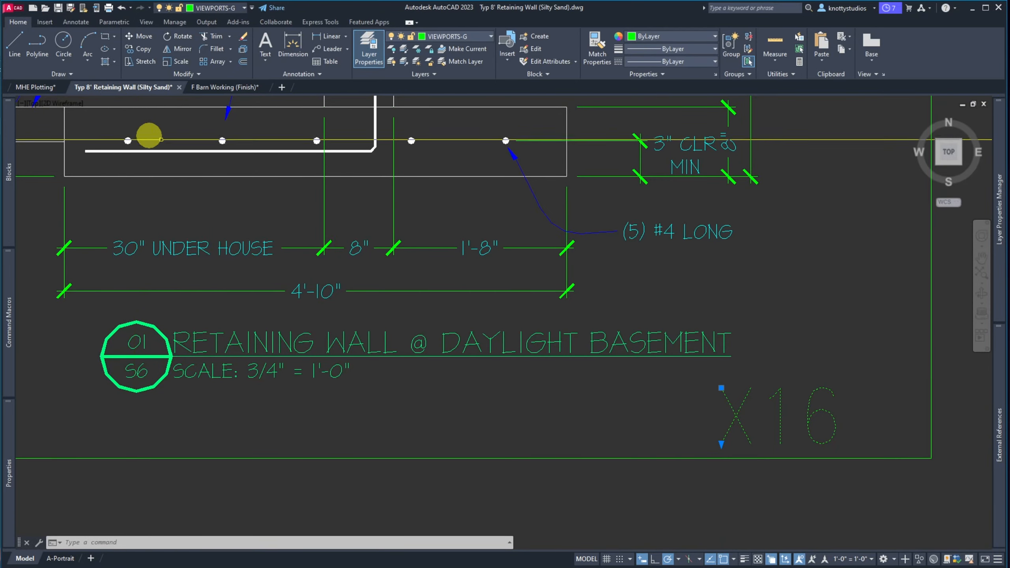
Change the title attribute to 8' RETAINING WALL (SILTY SAND), replacing @ DAYLIGHT BASEMENT
click(293, 344)
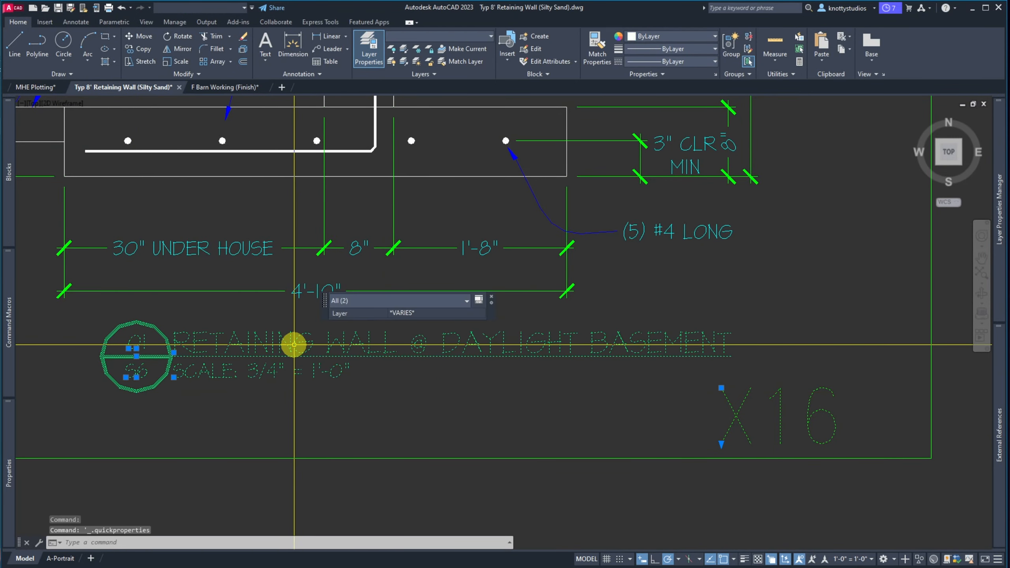
key(Escape)
click(290, 343)
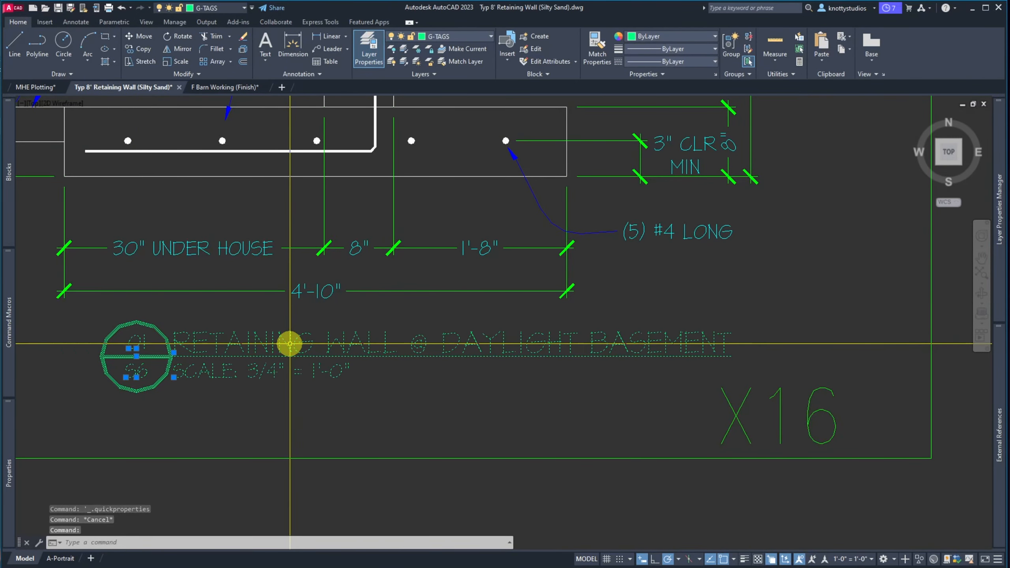
double_click(290, 343)
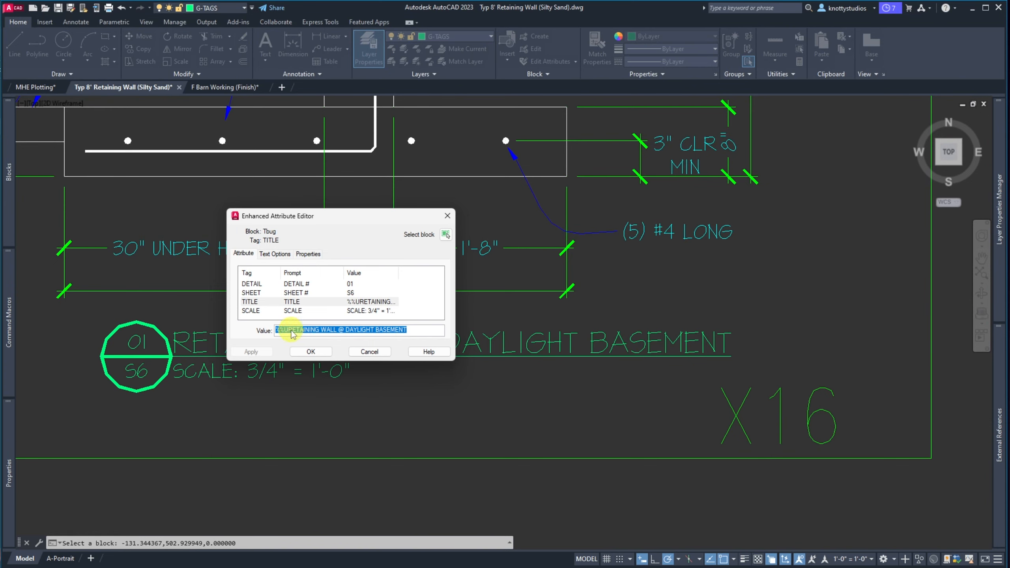
click(322, 330)
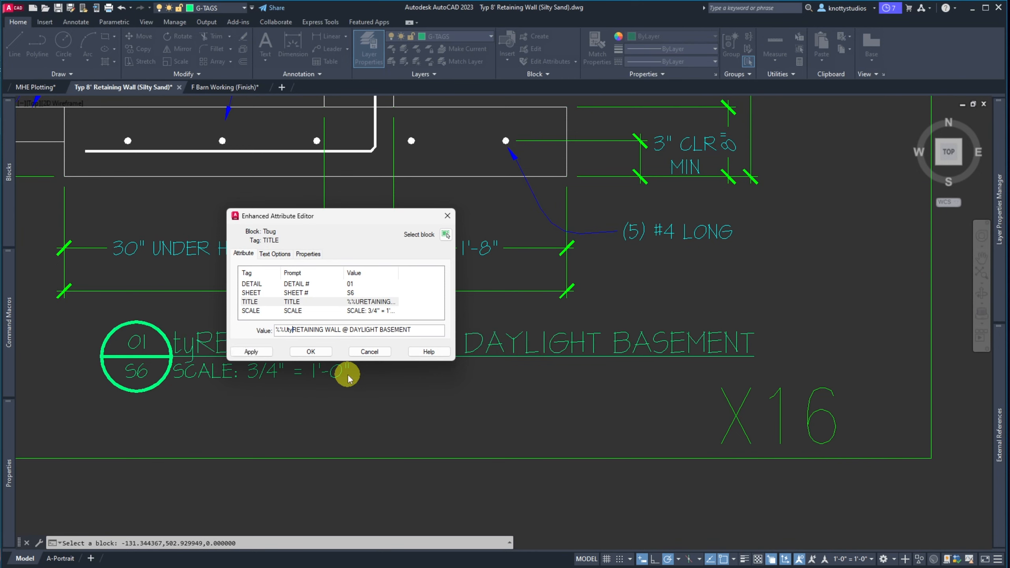
text(8)
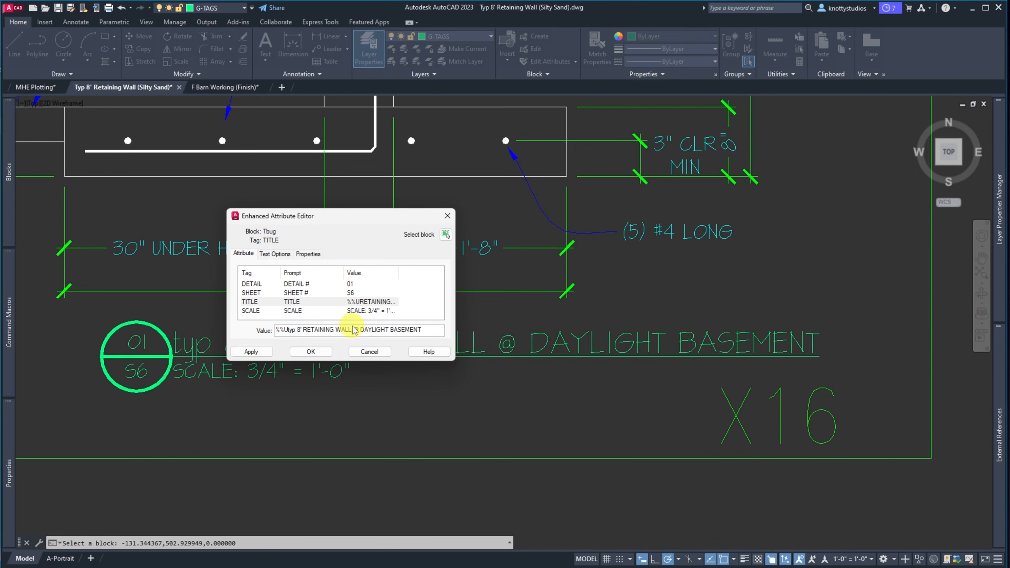
drag(355, 331, 488, 333)
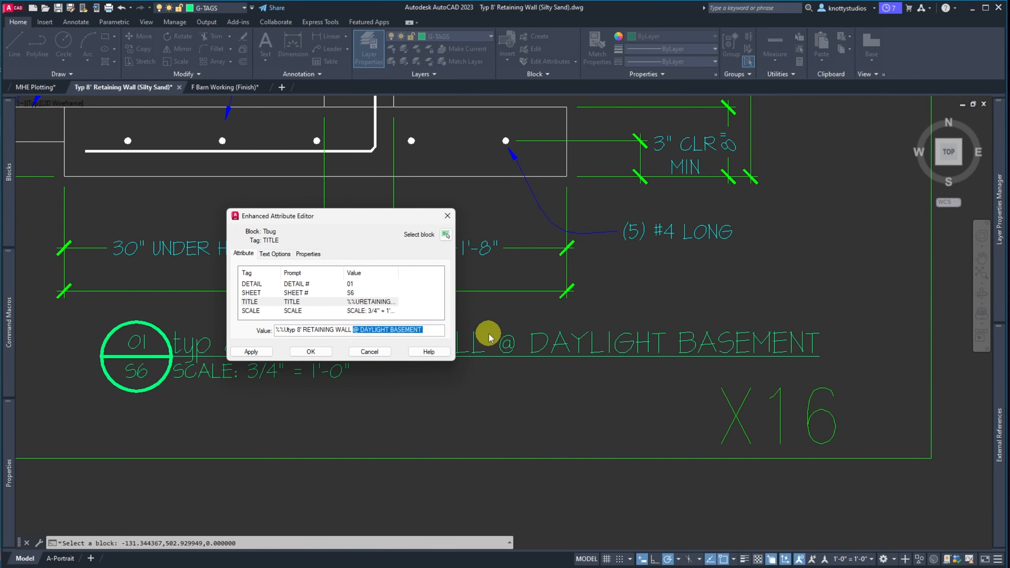
text((si)
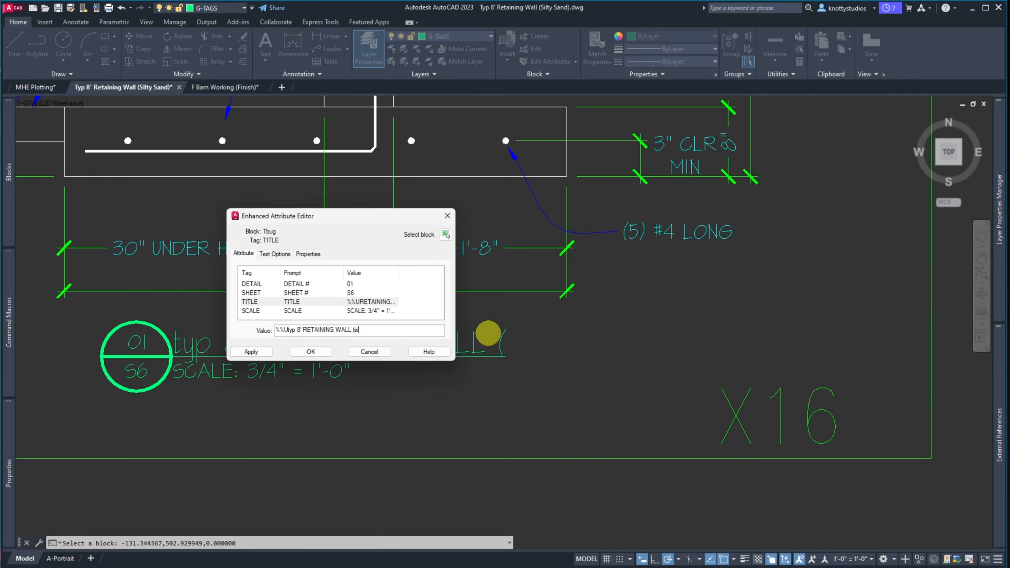
key(BackSpace)
key(BackSpace)
text(SILTY)
key(BackSpace)
key(BackSpace)
key(BackSpace)
key(BackSpace)
text(IL)
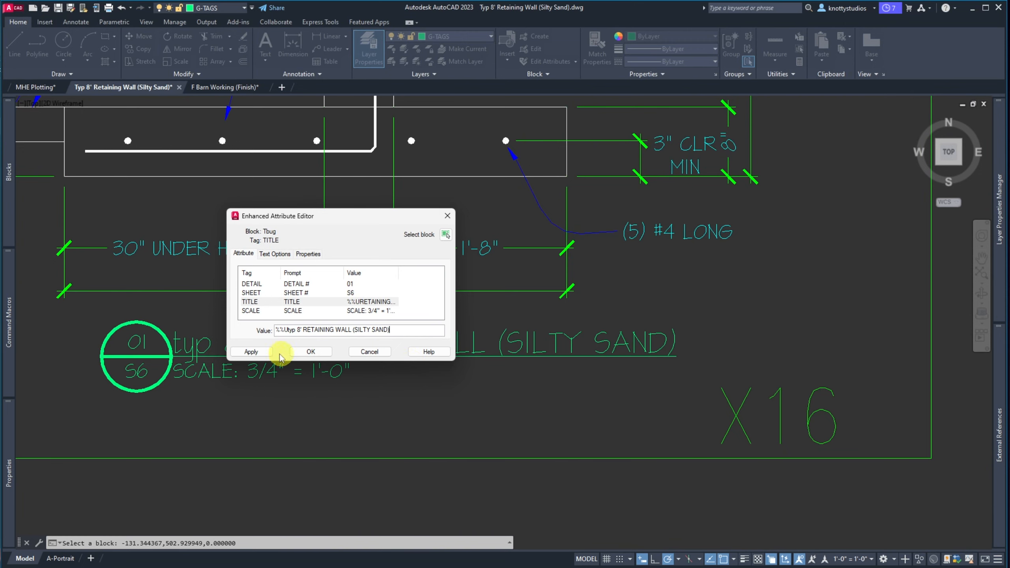
click(250, 351)
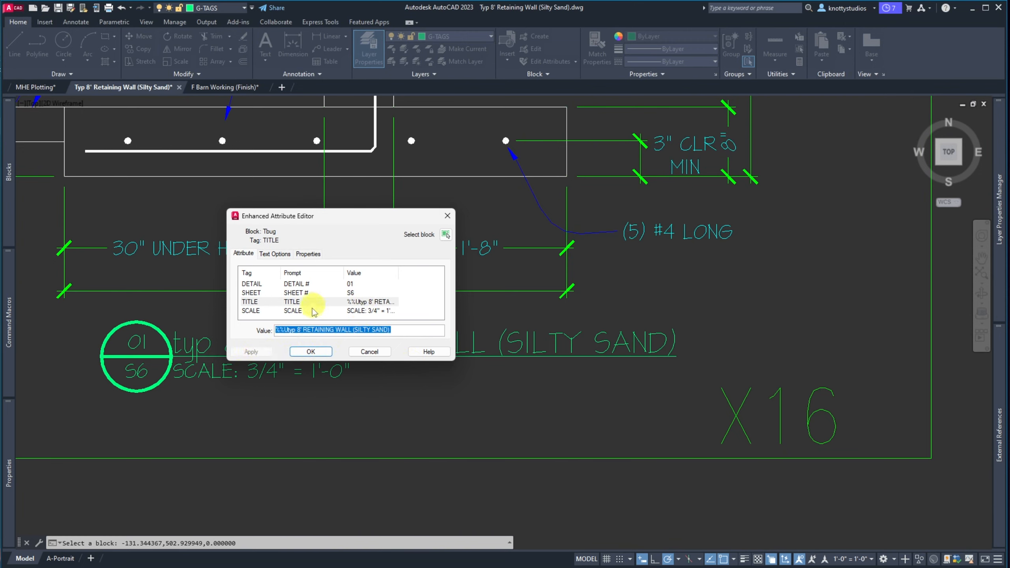
Change the SHEET attribute from S6 to SX
click(353, 293)
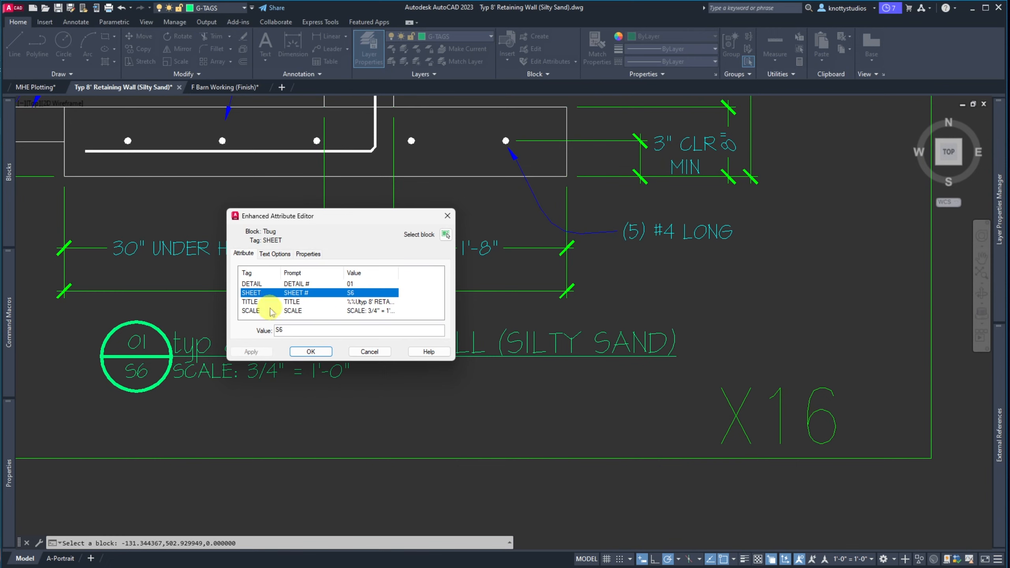
click(280, 328)
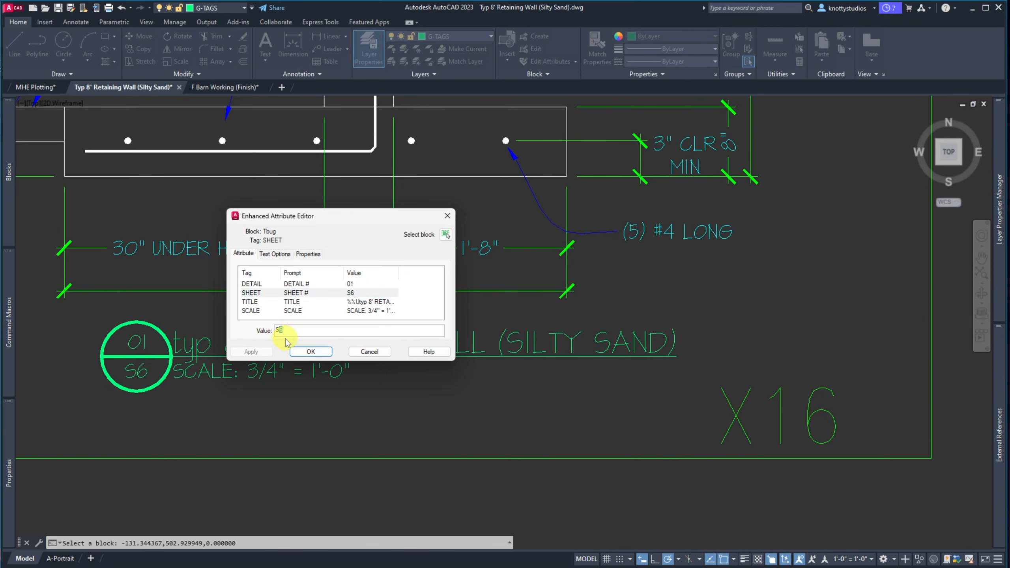
click(310, 351)
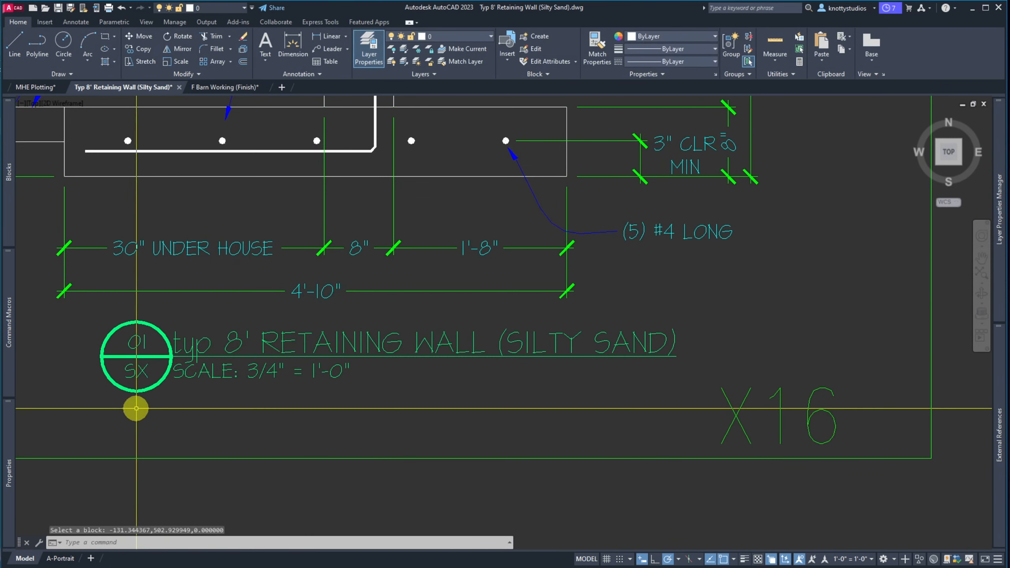
Capitalise the title's leading 'typ' to TYP
double_click(191, 349)
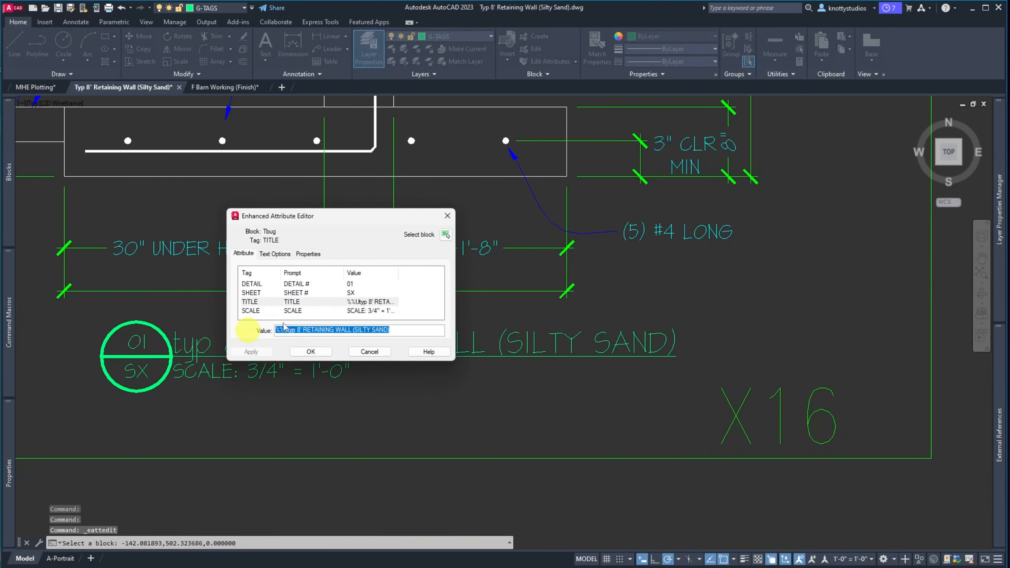
click(294, 332)
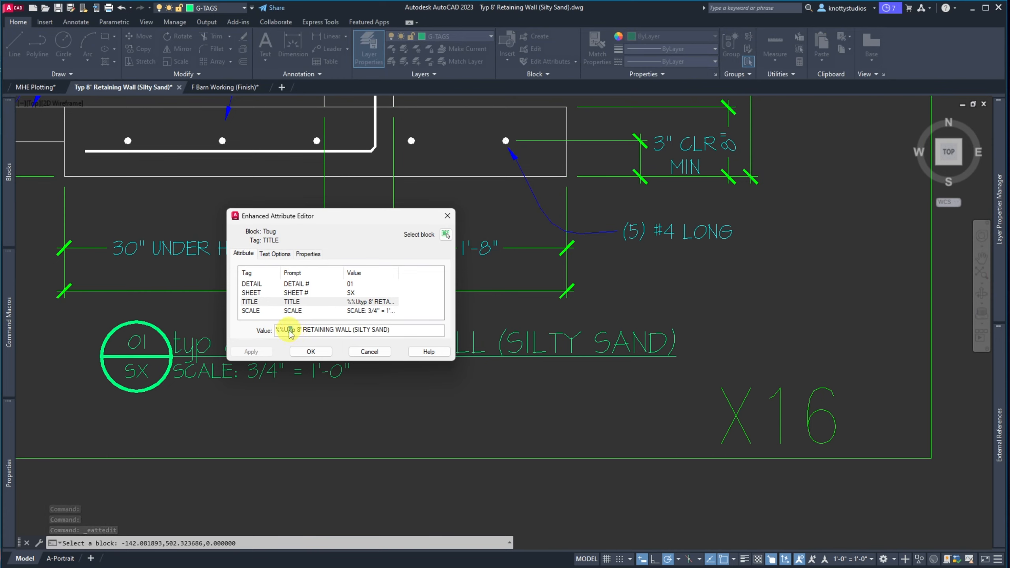
text(TYP)
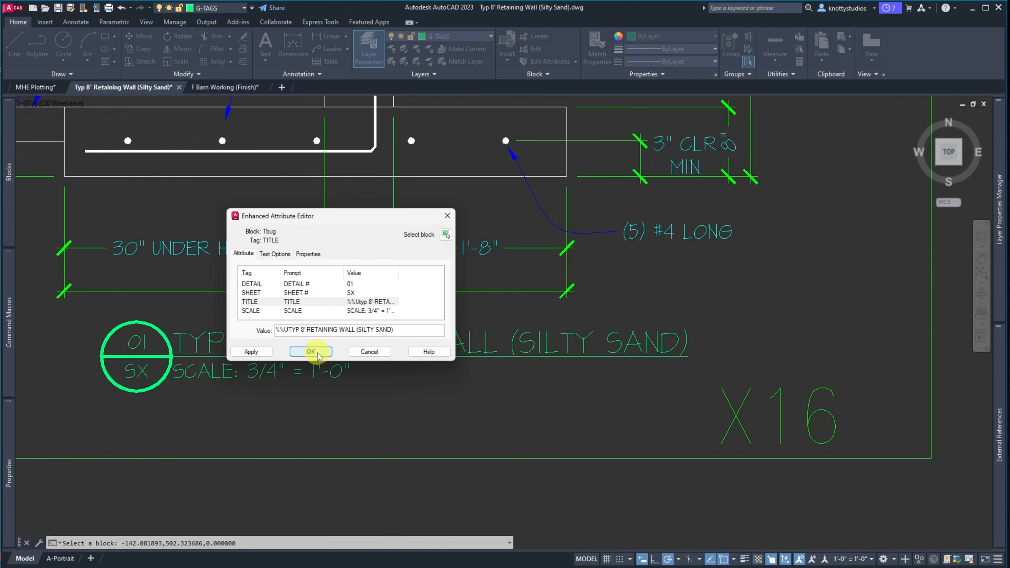
click(312, 352)
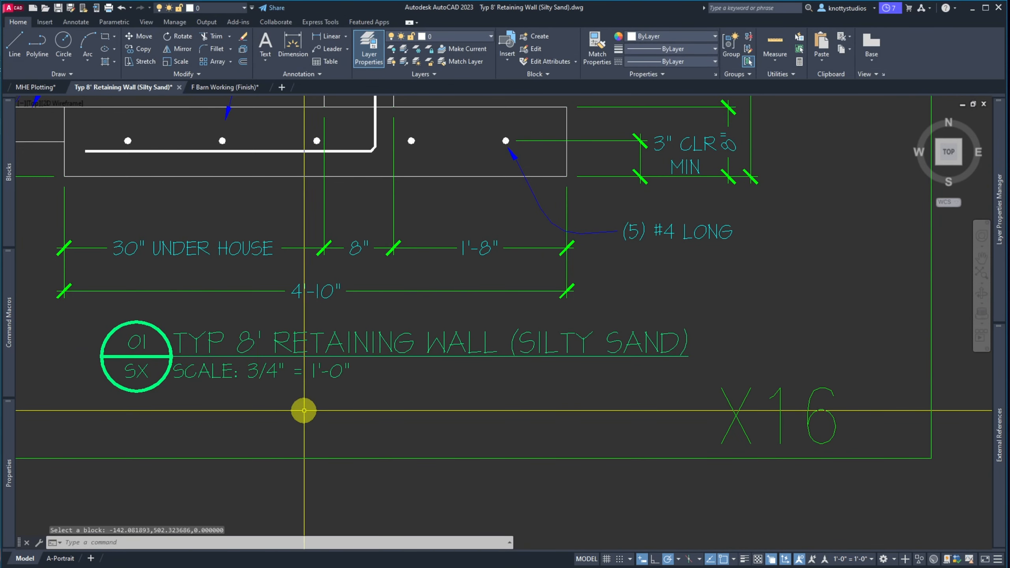
Stretch the right part of the wall and footing 2 inches to the right
scroll(266, 413, down, 5)
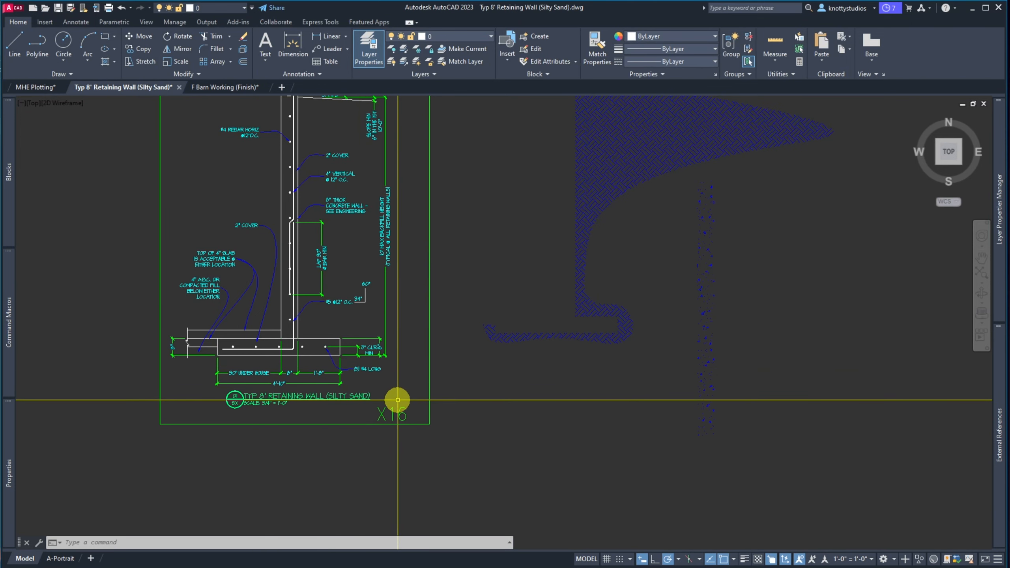
scroll(398, 388, down, 2)
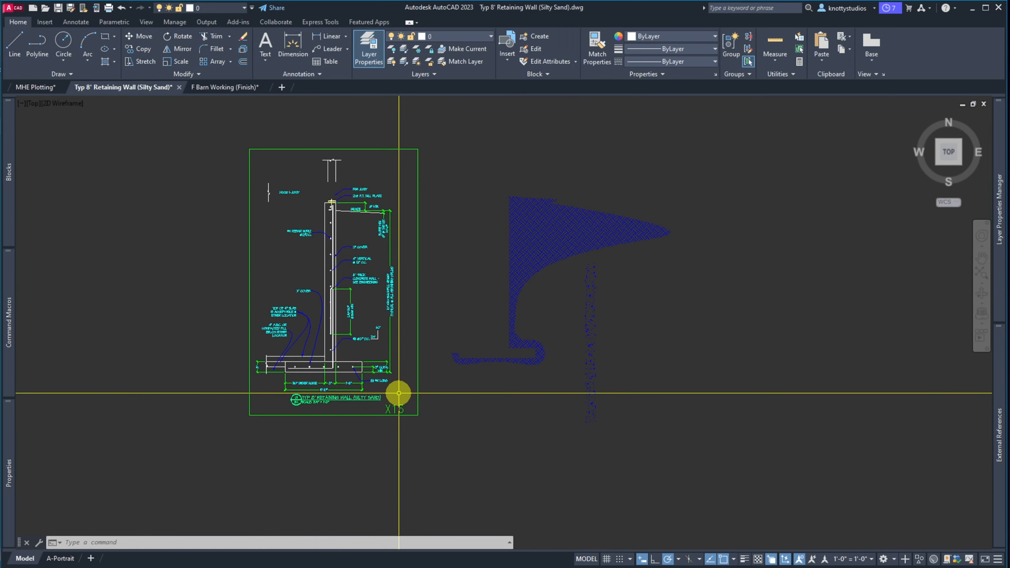
text(s)
key(Return)
click(398, 393)
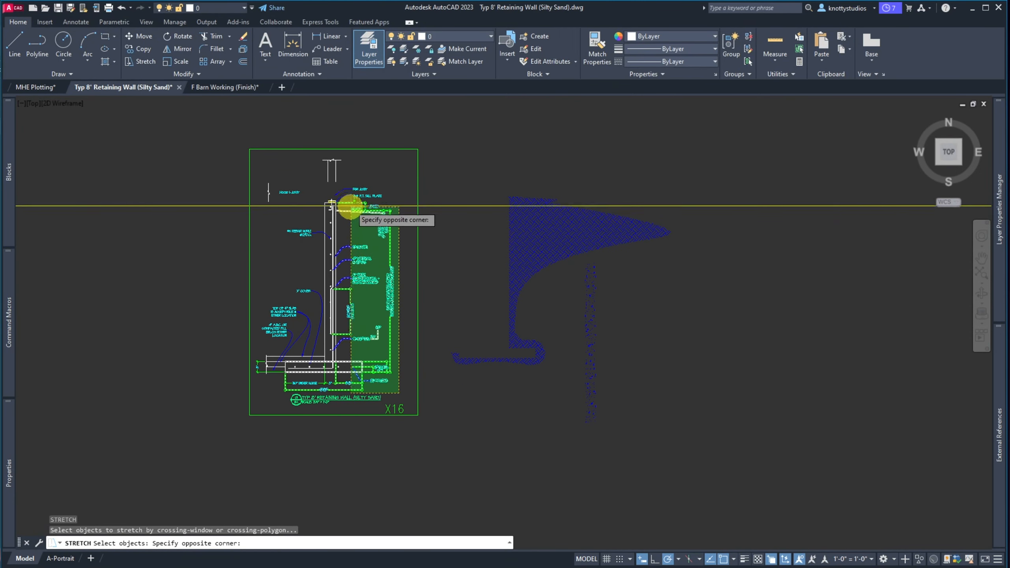
click(342, 175)
key(Return)
click(460, 270)
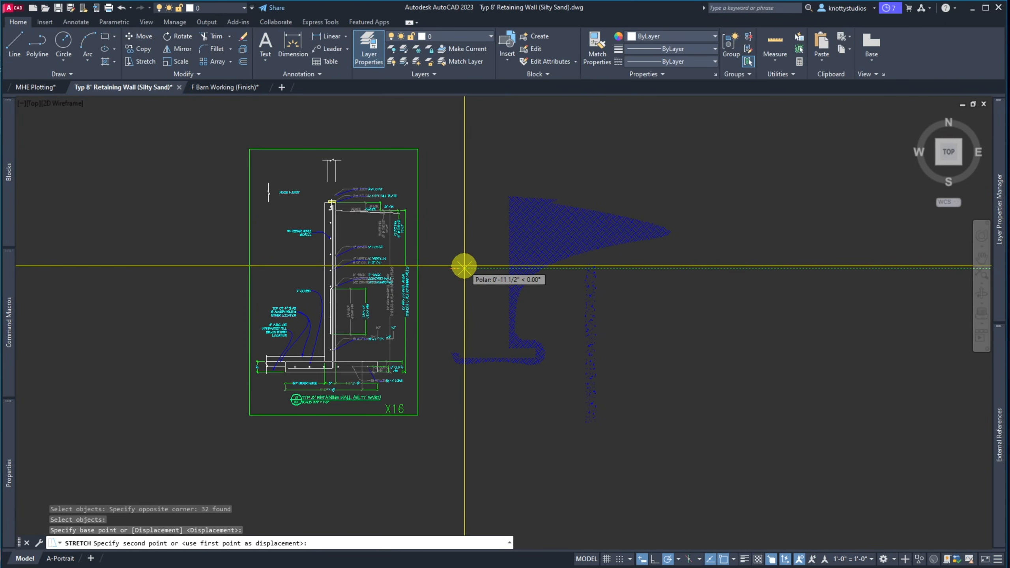
text(2)
key(Return)
Stretch the previous selection of 32 objects again with a 2-inch displacement
scroll(351, 374, up, 4)
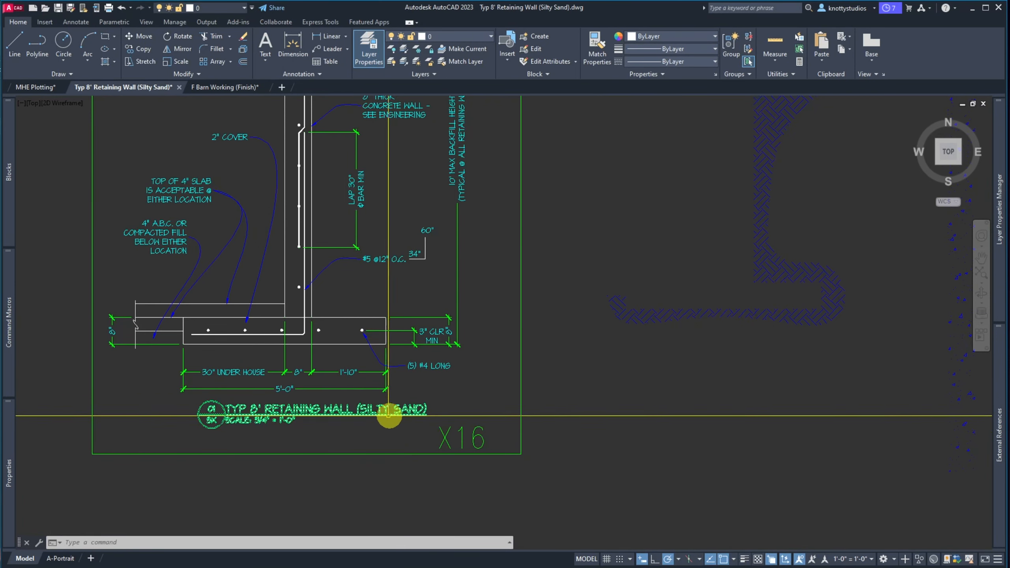
scroll(377, 419, down, 2)
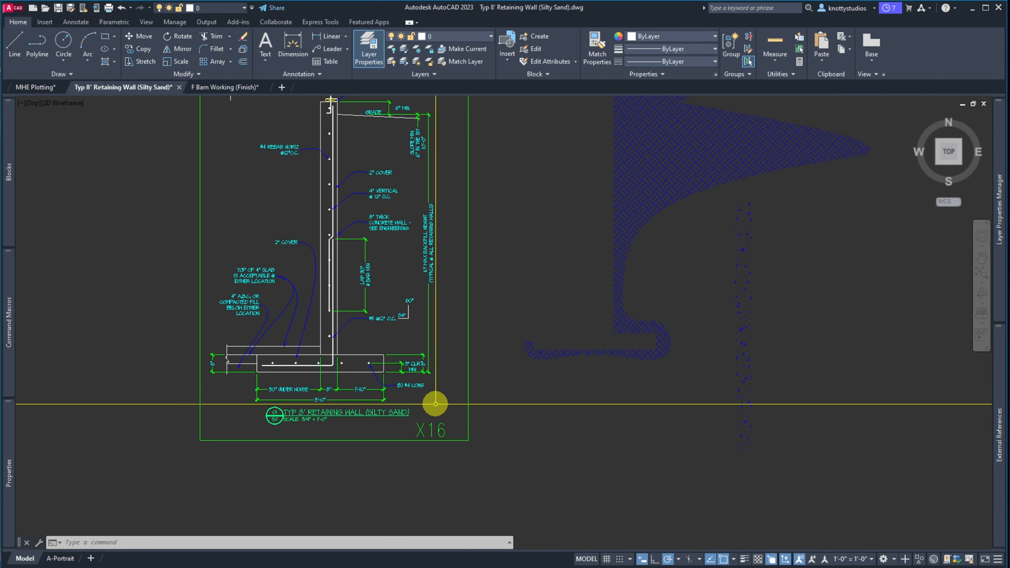
text(s)
key(Return)
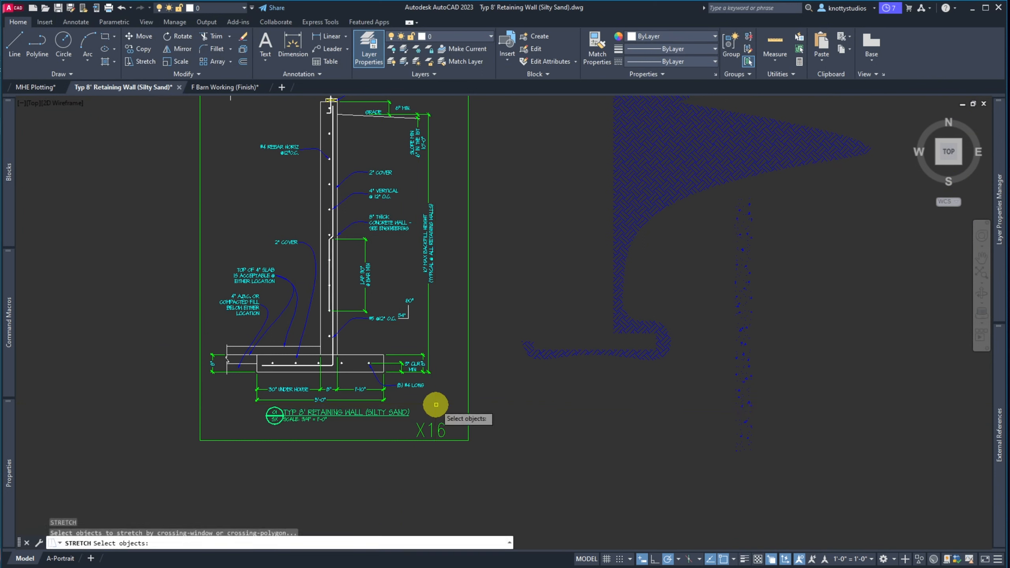
text(p)
key(Return)
key(Return)
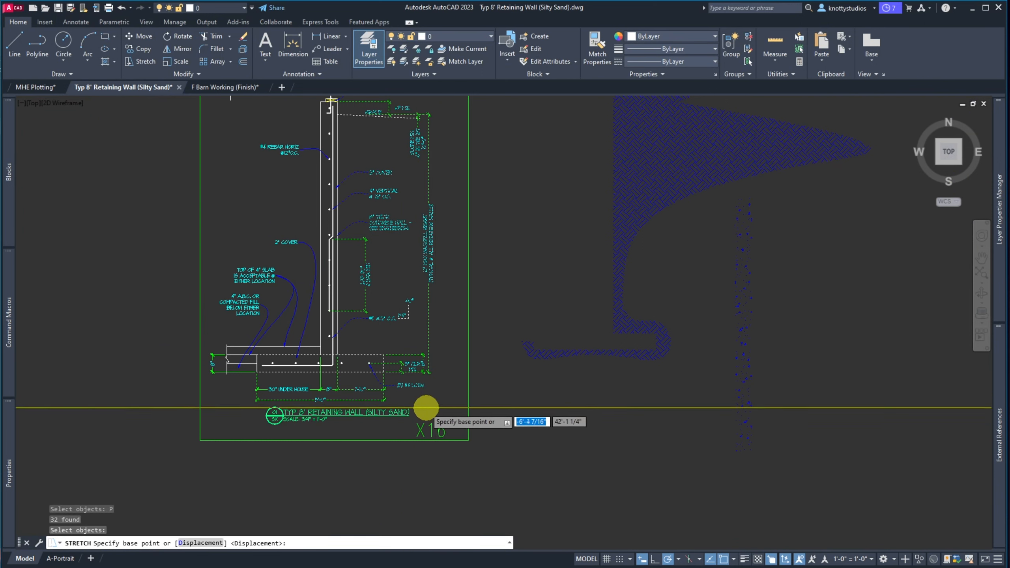
click(478, 405)
text(2)
key(Return)
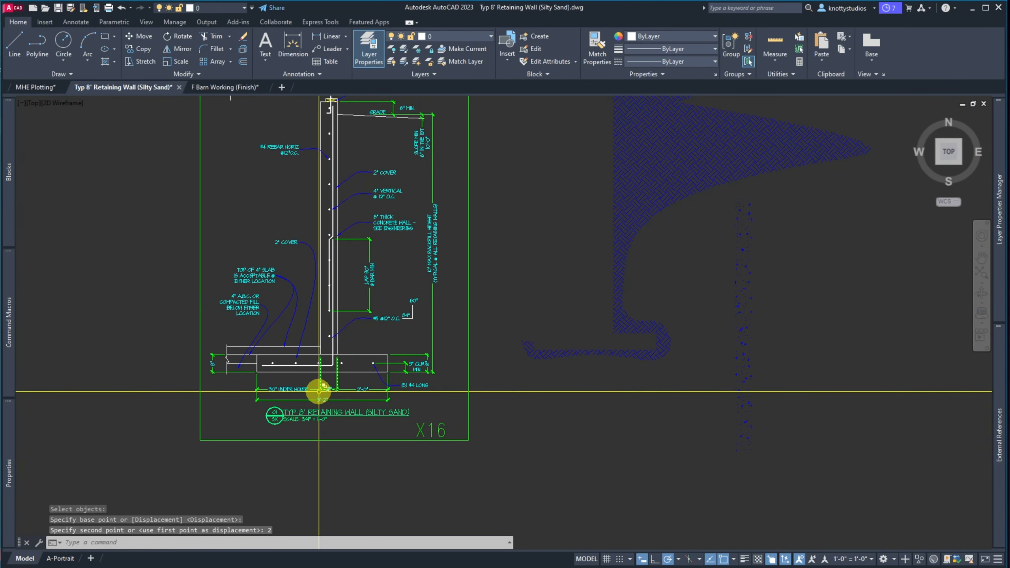
click(287, 389)
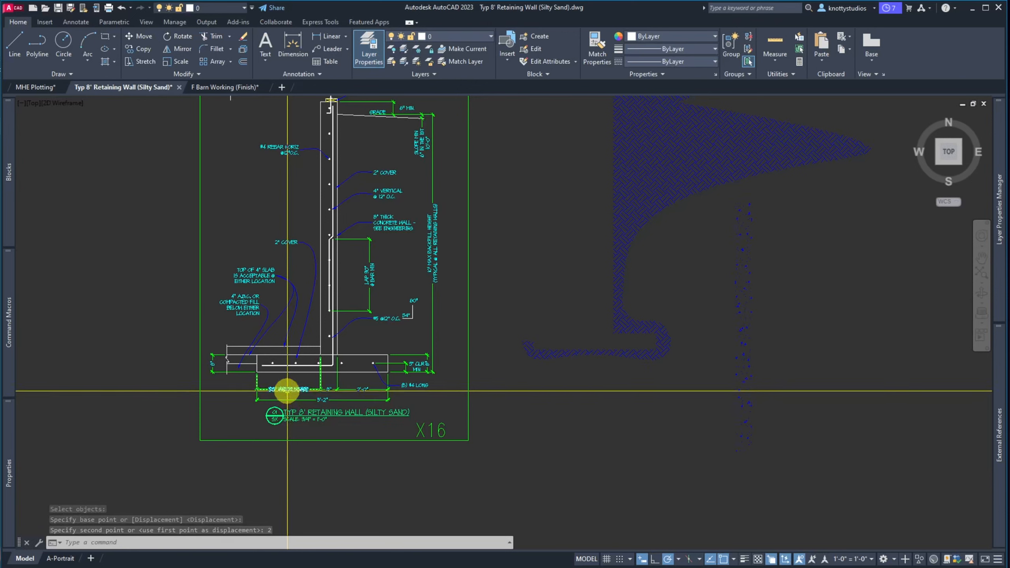
Clear the "30" UNDER HOUSE" text override so the dimension shows 2'-6"
mouse_move(287, 392)
mouse_move(3, 464)
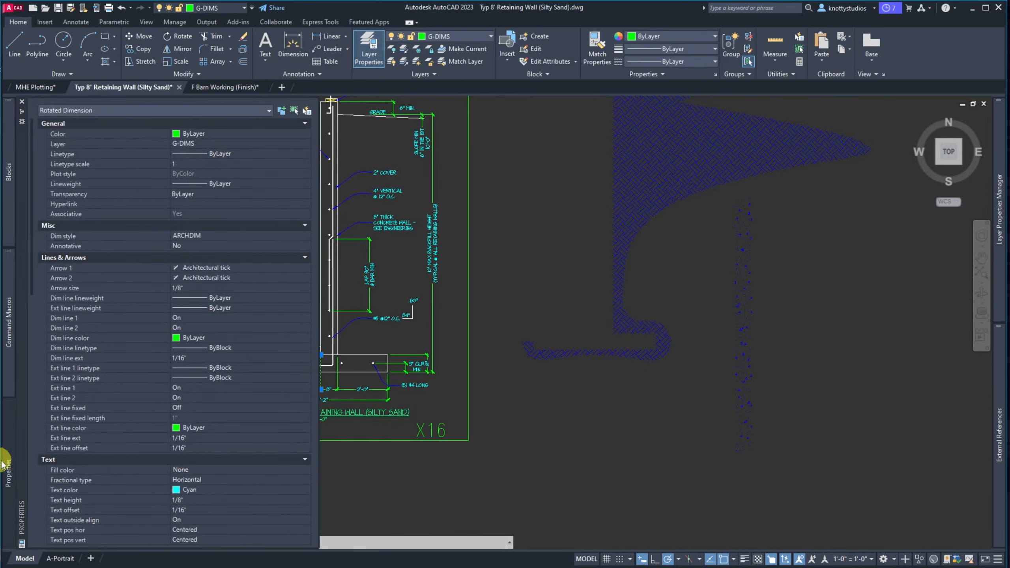
scroll(92, 445, down, 15)
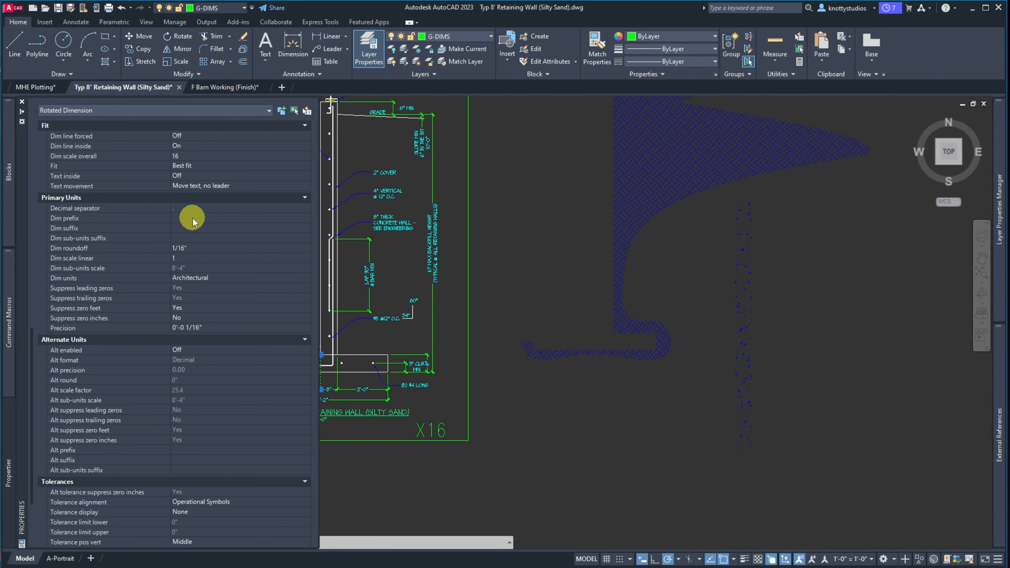
scroll(190, 271, up, 4)
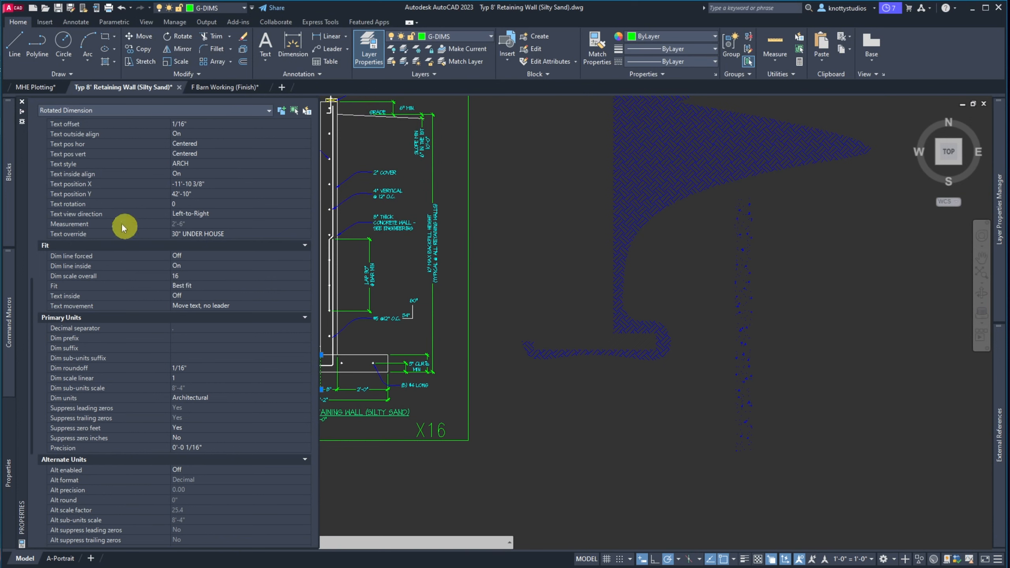
click(187, 237)
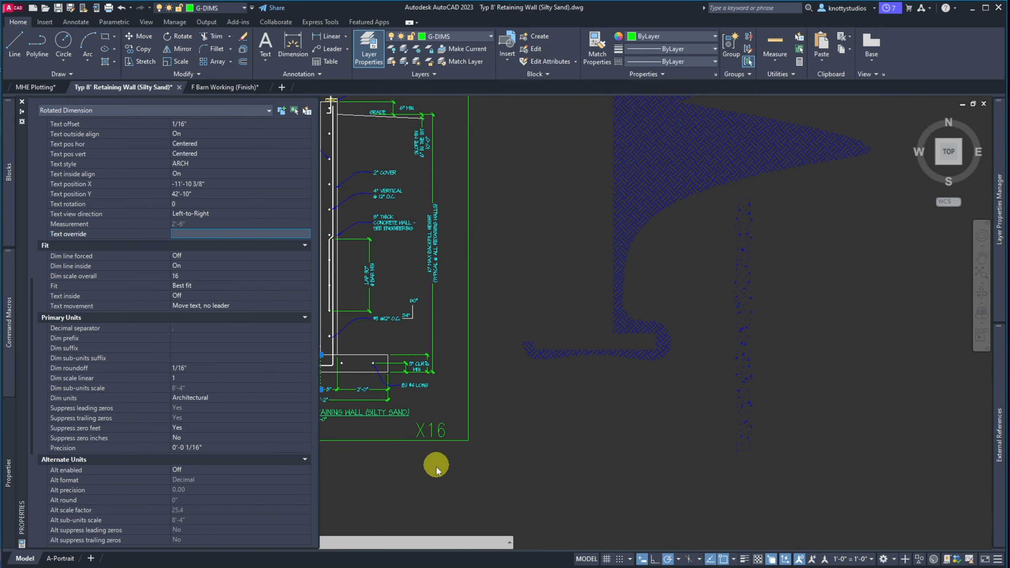
key(Escape)
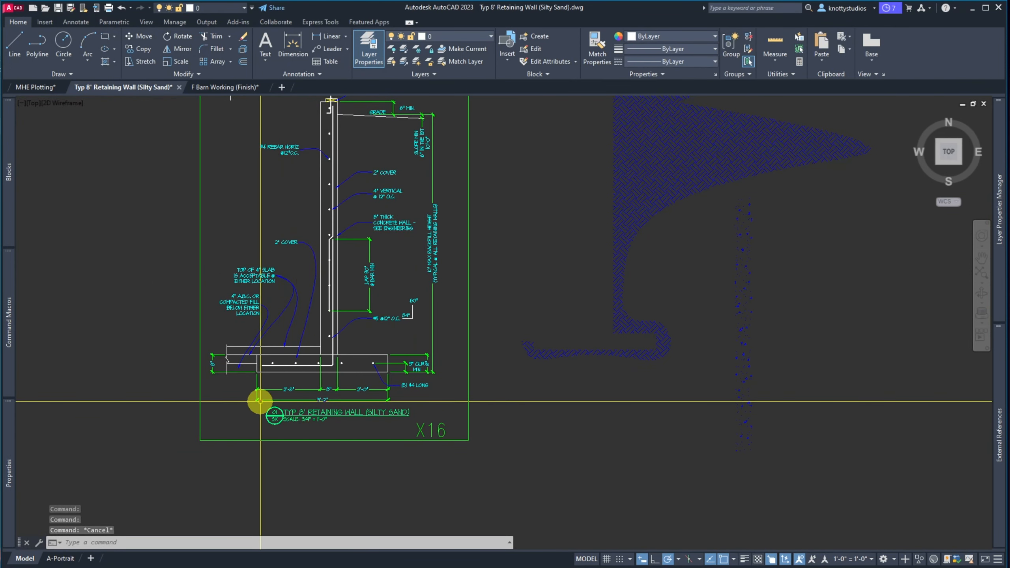
Stretch the footing's left end 12 inches shorter so it reads 1'-6" and 4'-2" overall
click(267, 409)
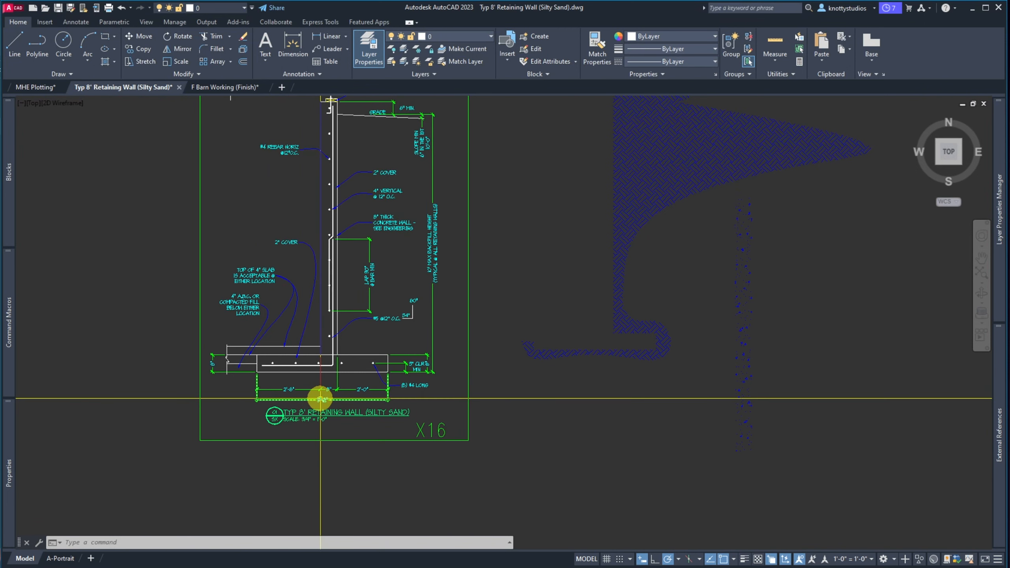
mouse_move(317, 397)
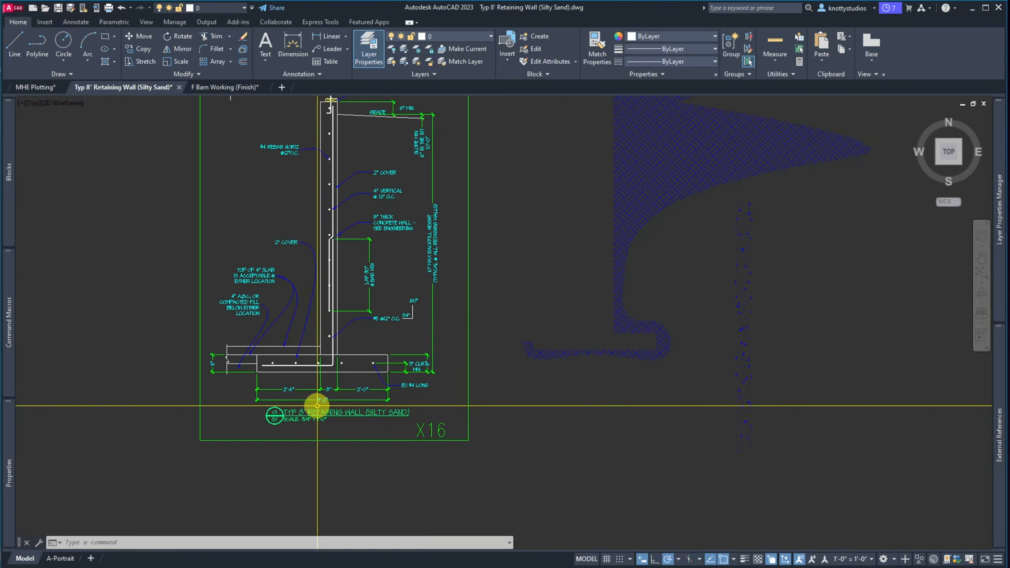
scroll(262, 383, up, 6)
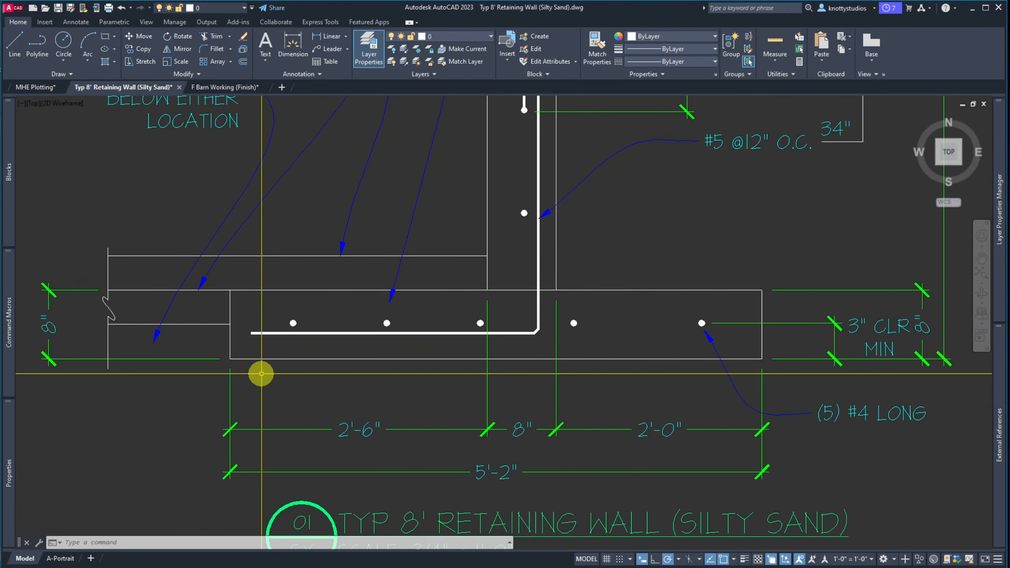
text(s)
key(Return)
click(259, 375)
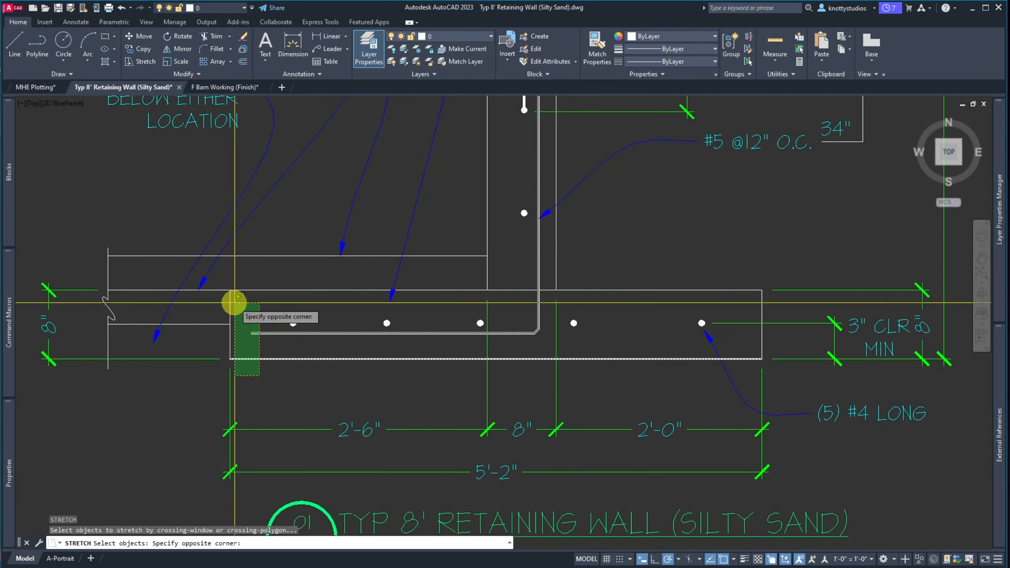
click(231, 280)
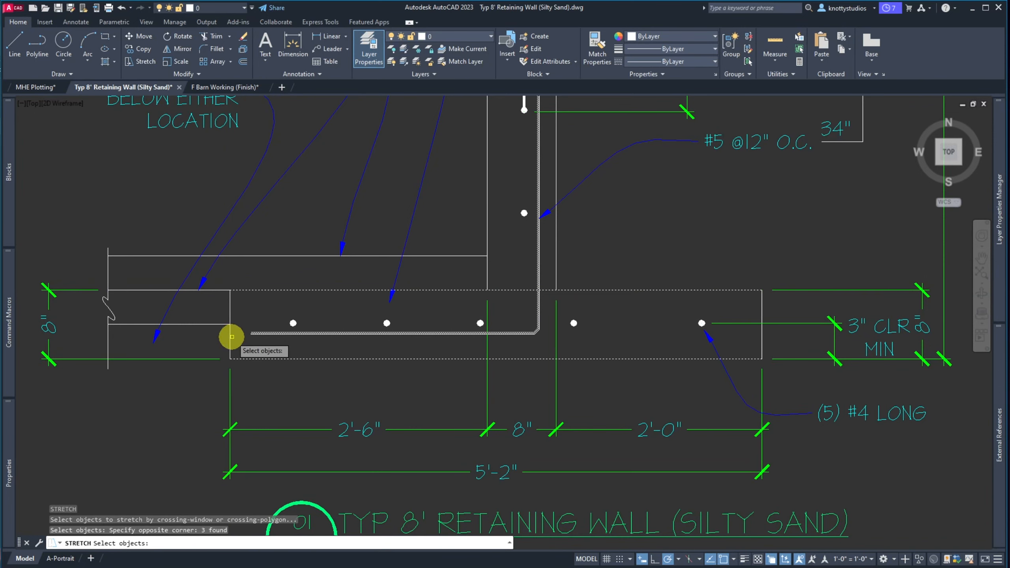
click(244, 380)
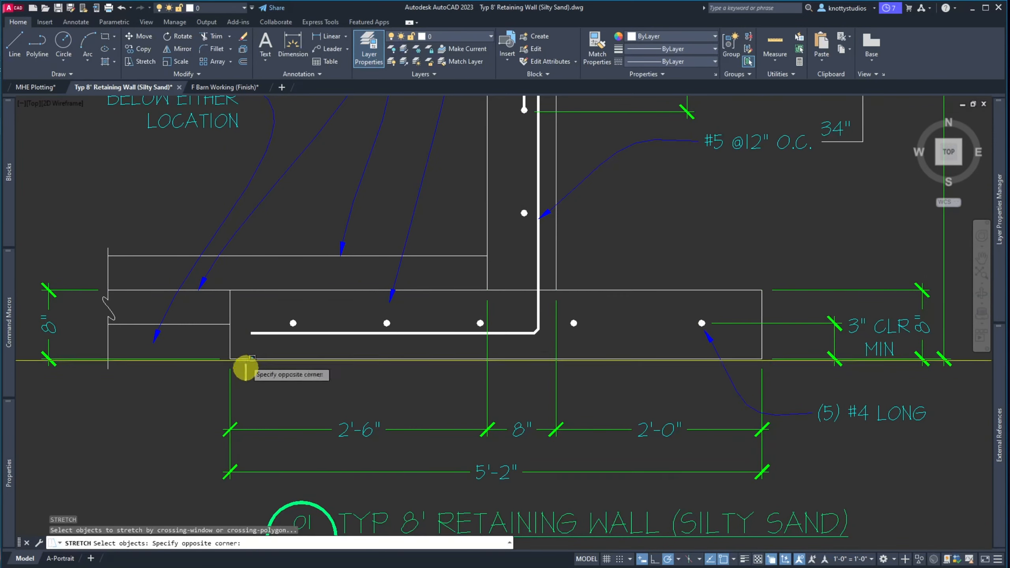
click(226, 279)
key(Return)
click(266, 393)
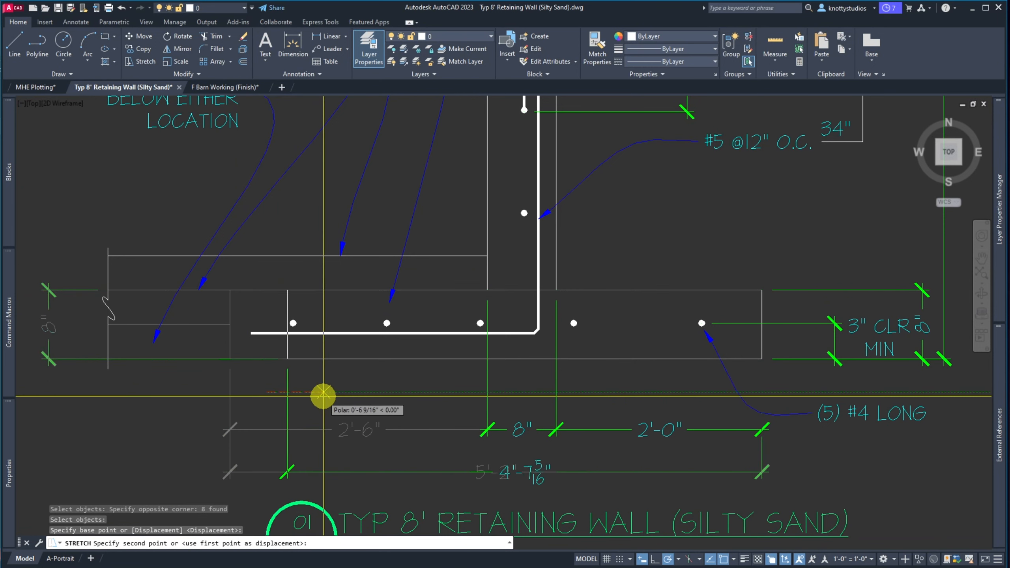
text(12)
key(Return)
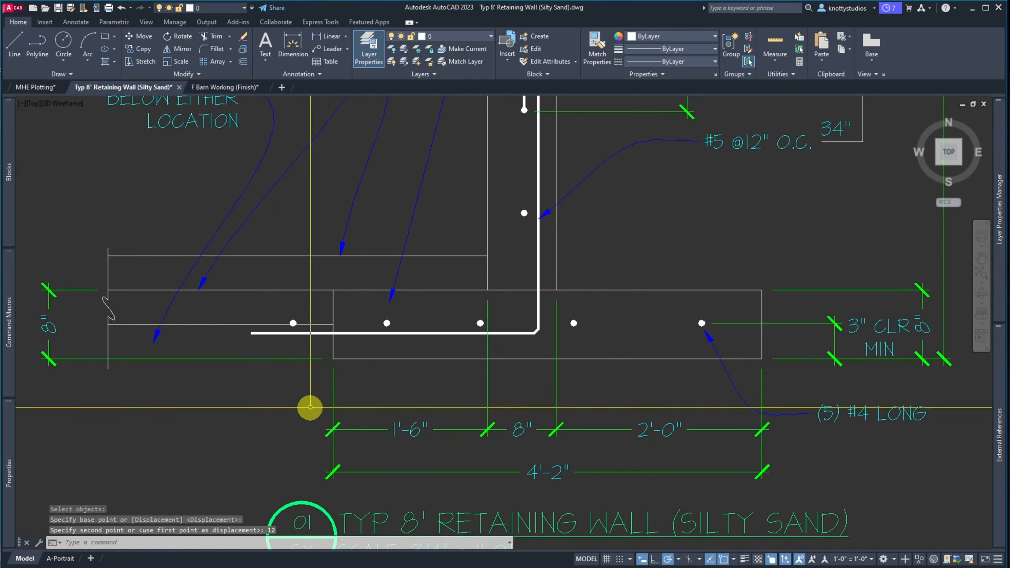
scroll(343, 321, up, 2)
scroll(262, 360, down, 5)
scroll(289, 365, up, 5)
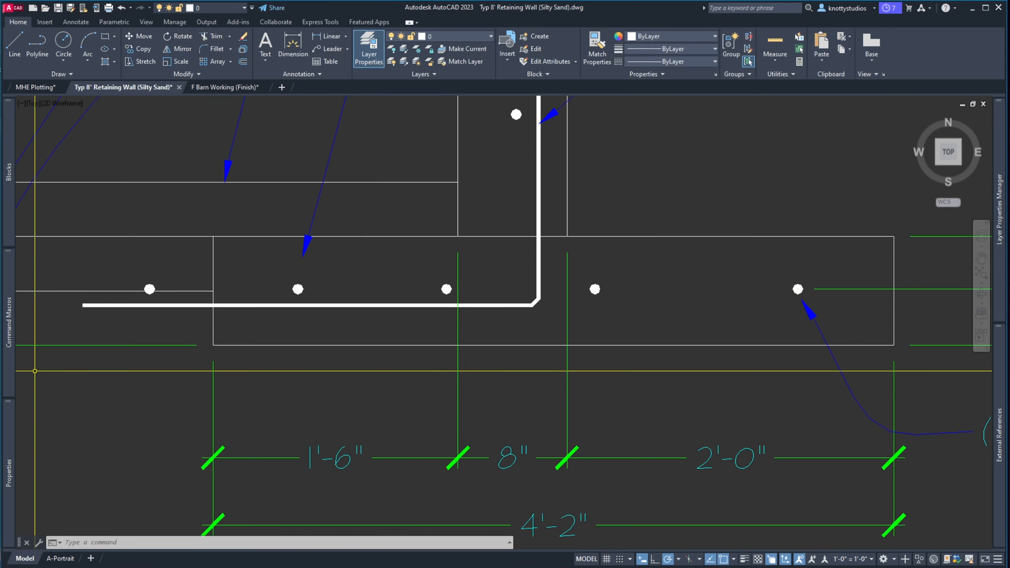
Bring the calculations PDF over AutoCAD and show the page 29 wall reinforcing detail
drag(0, 107, 801, 13)
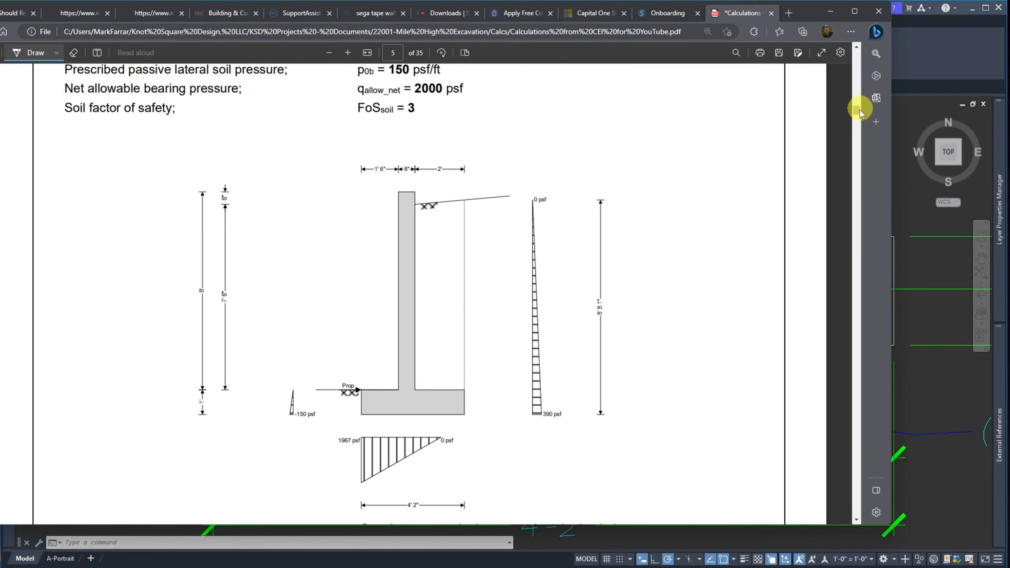
drag(857, 115, 905, 430)
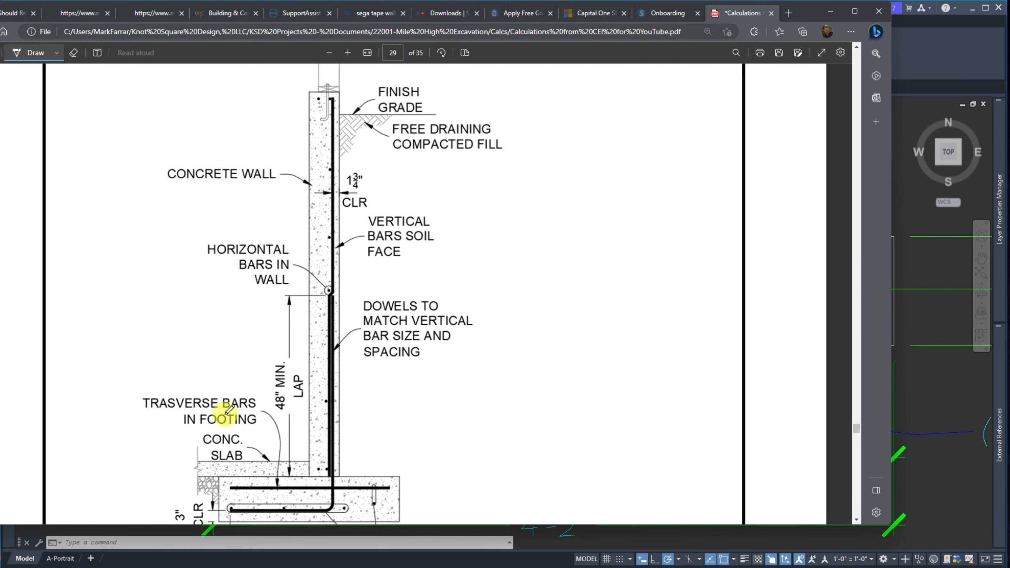
scroll(210, 338, down, 2)
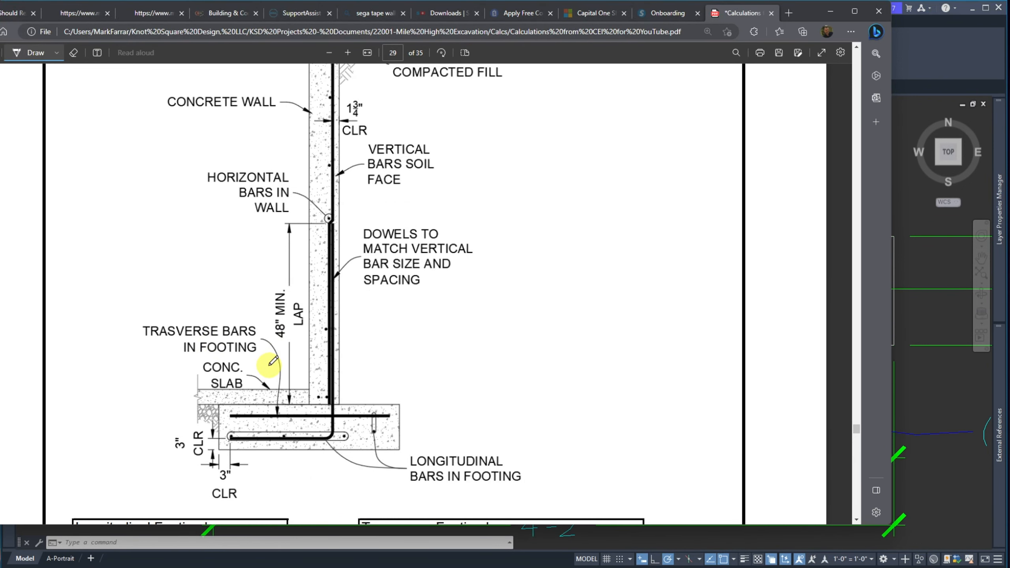
scroll(273, 361, up, 4)
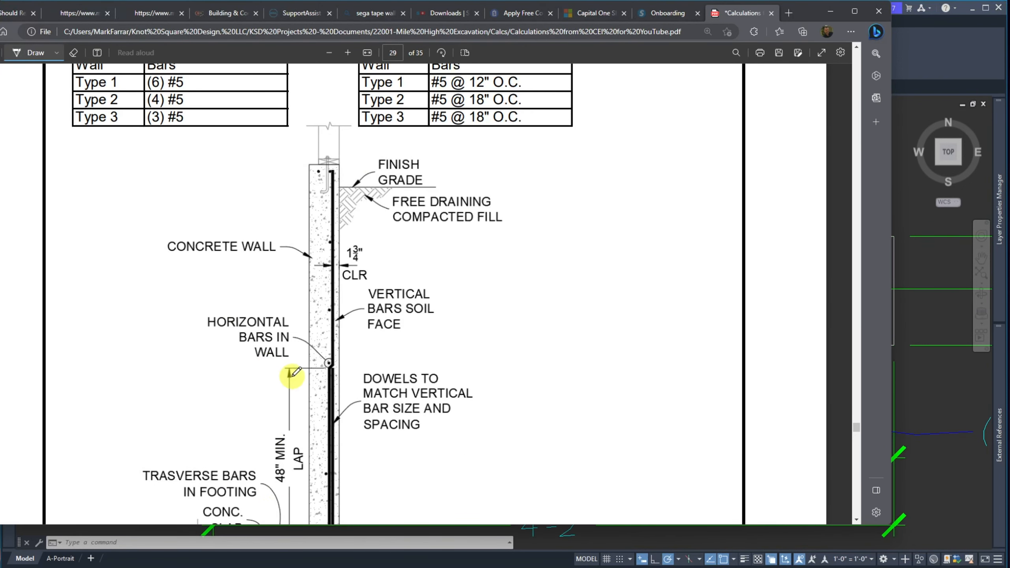
scroll(248, 302, down, 4)
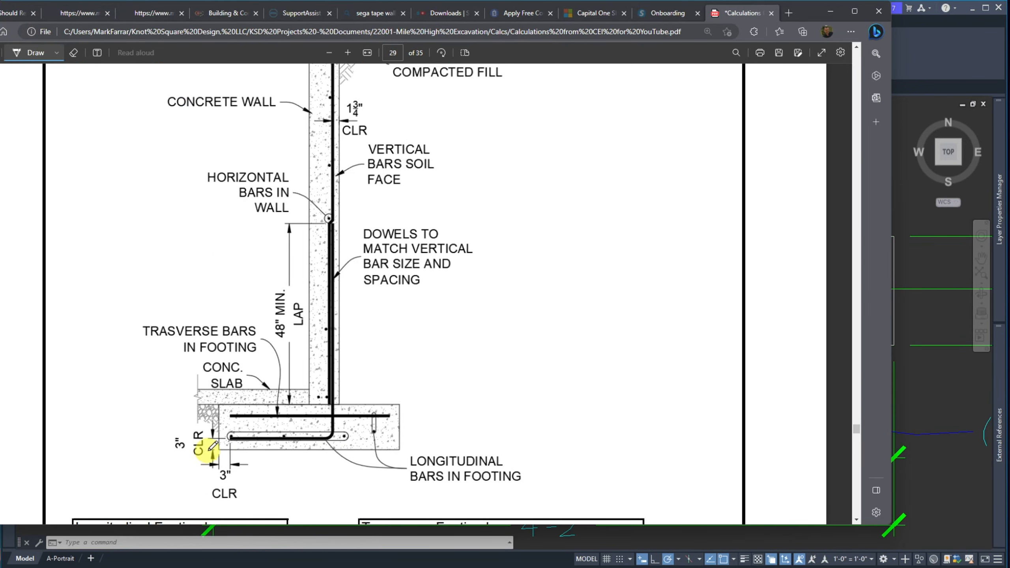
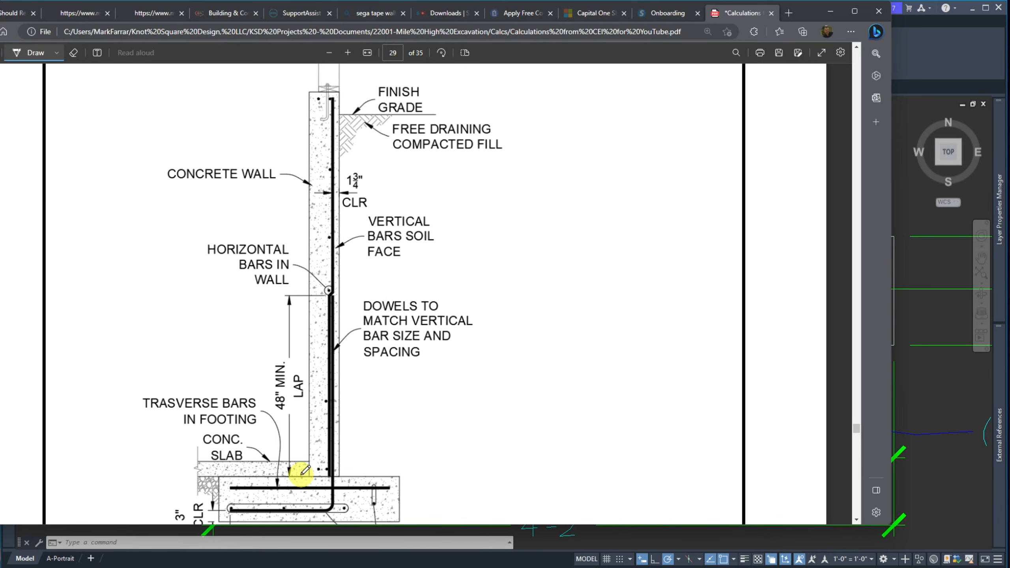
Look over the page 29 retaining wall detail, then minimize Edge to show the AutoCAD drawing
scroll(273, 430, down, 2)
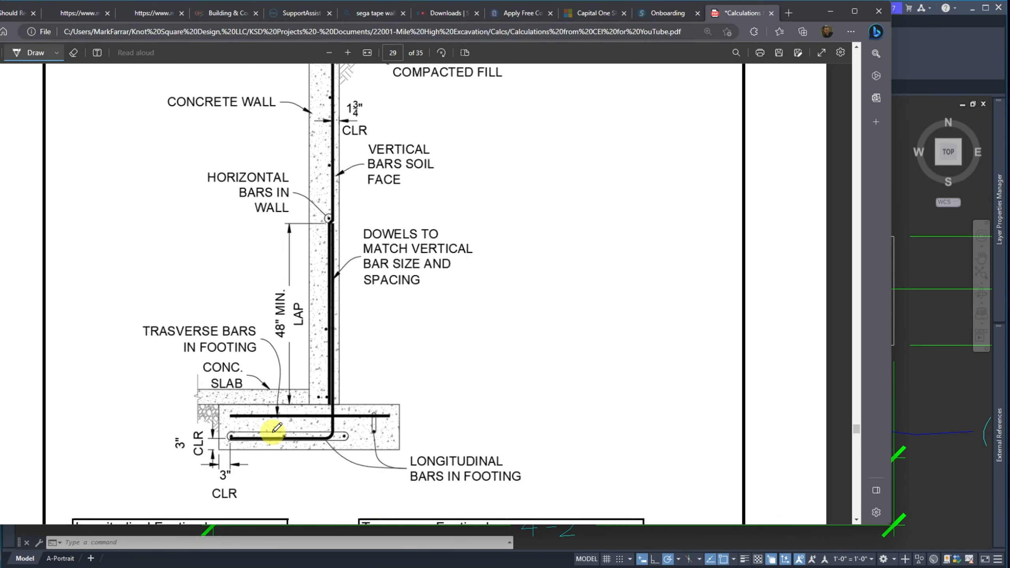
scroll(277, 428, up, 2)
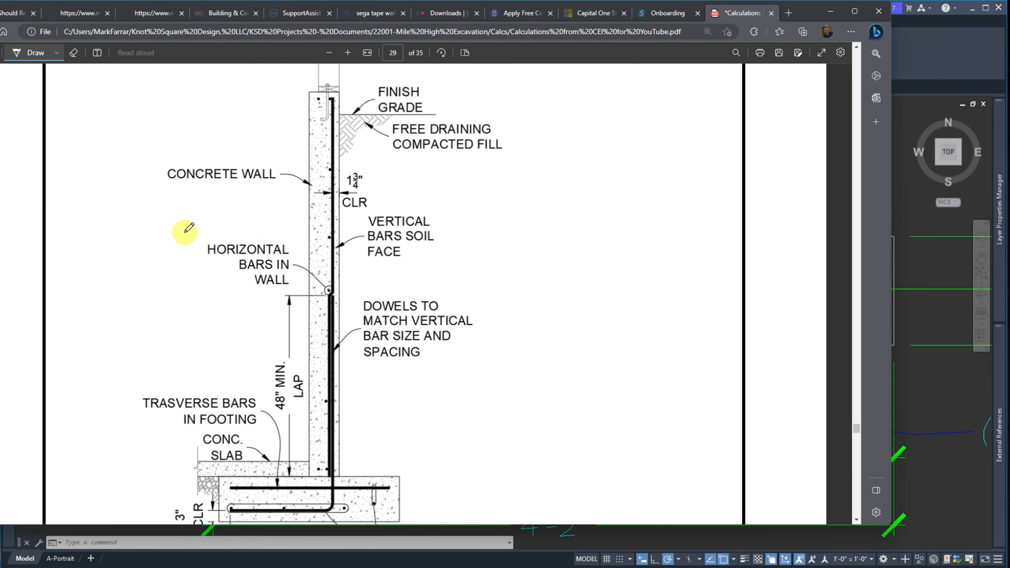
scroll(171, 286, down, 2)
scroll(224, 474, up, 4)
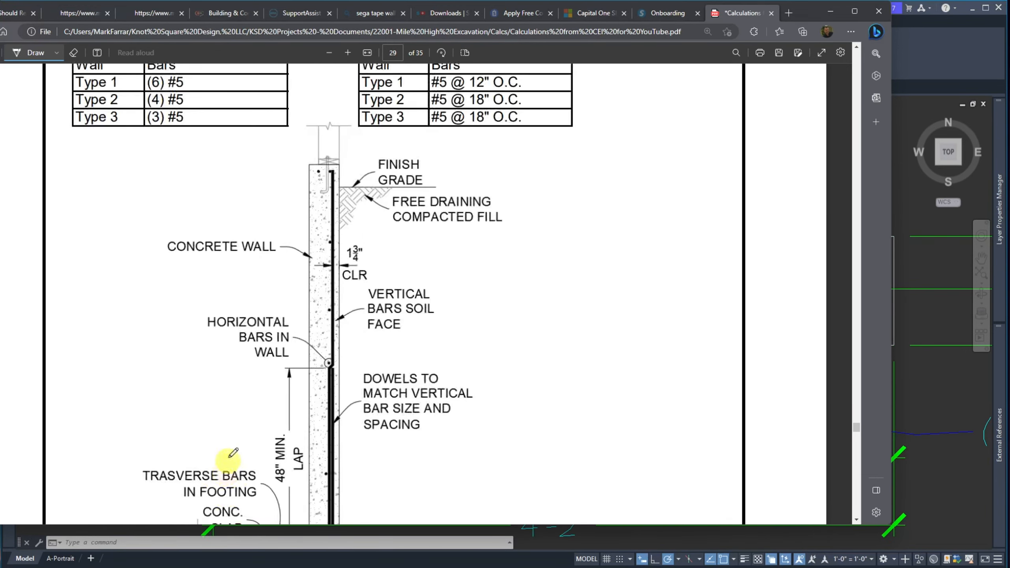
scroll(259, 353, down, 4)
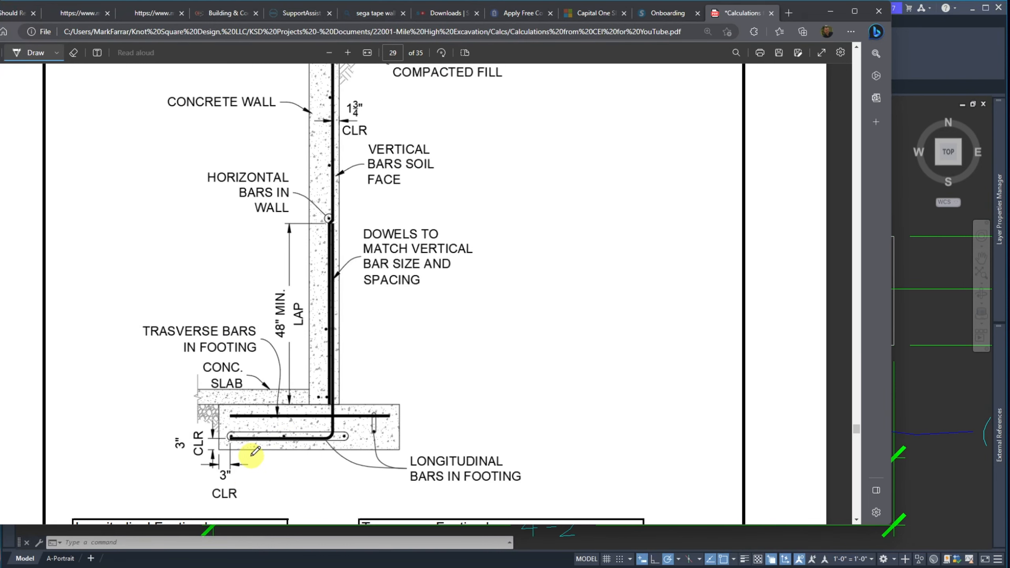
scroll(171, 418, down, 2)
scroll(172, 418, up, 6)
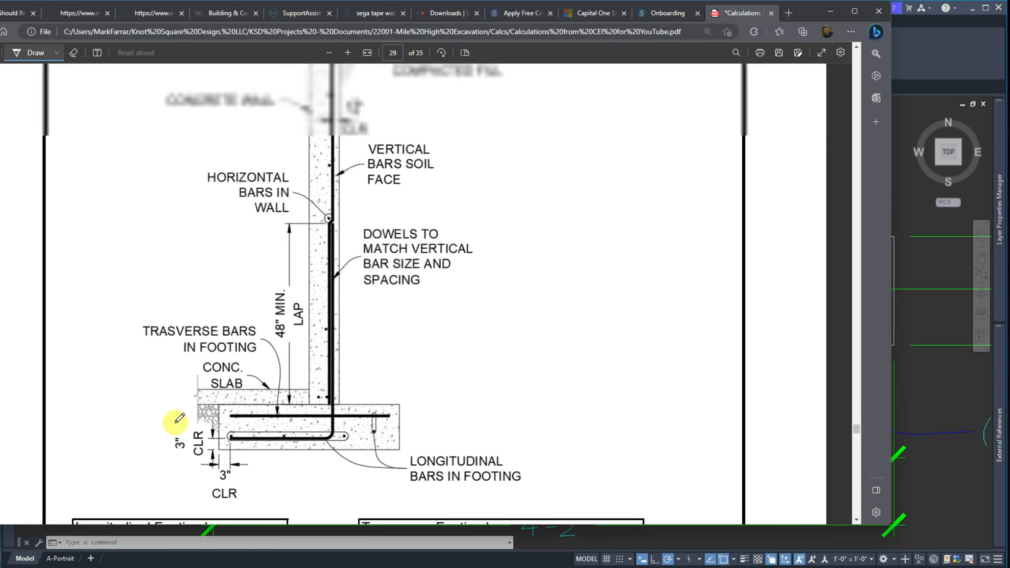
scroll(177, 420, up, 2)
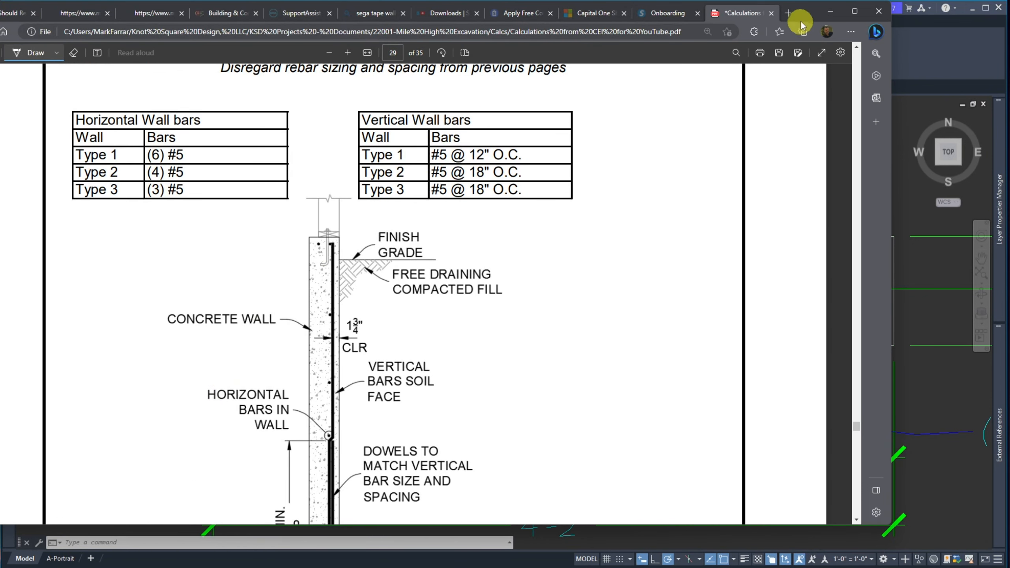
click(830, 11)
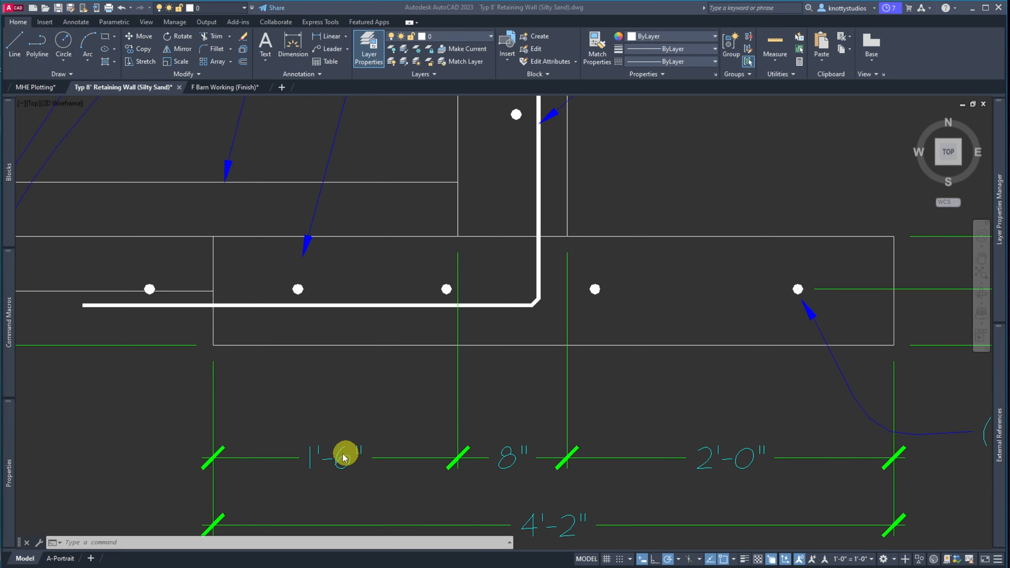
Offset the footing's left edge 3 inches toward the inside
scroll(326, 412, down, 4)
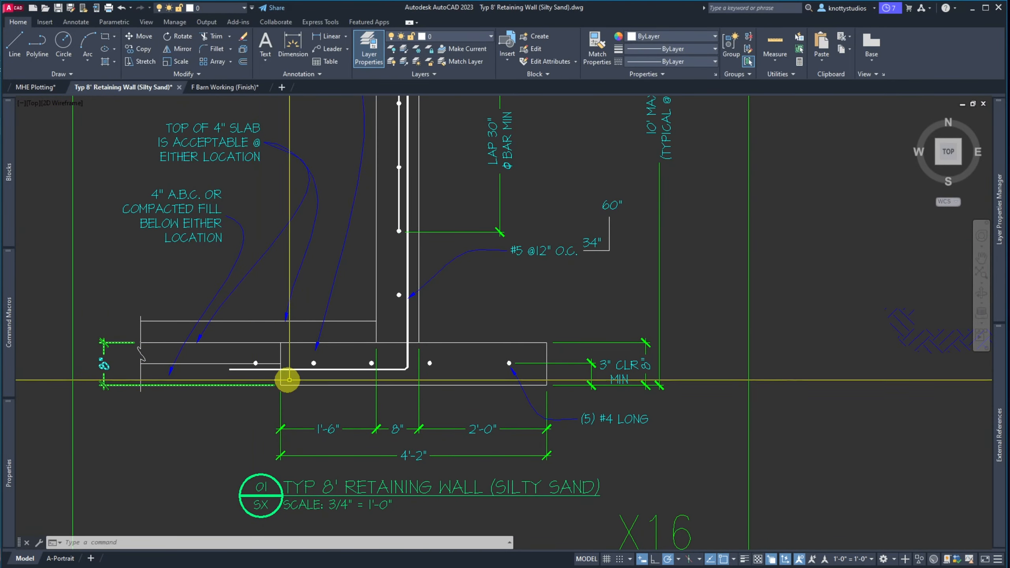
scroll(305, 375, up, 2)
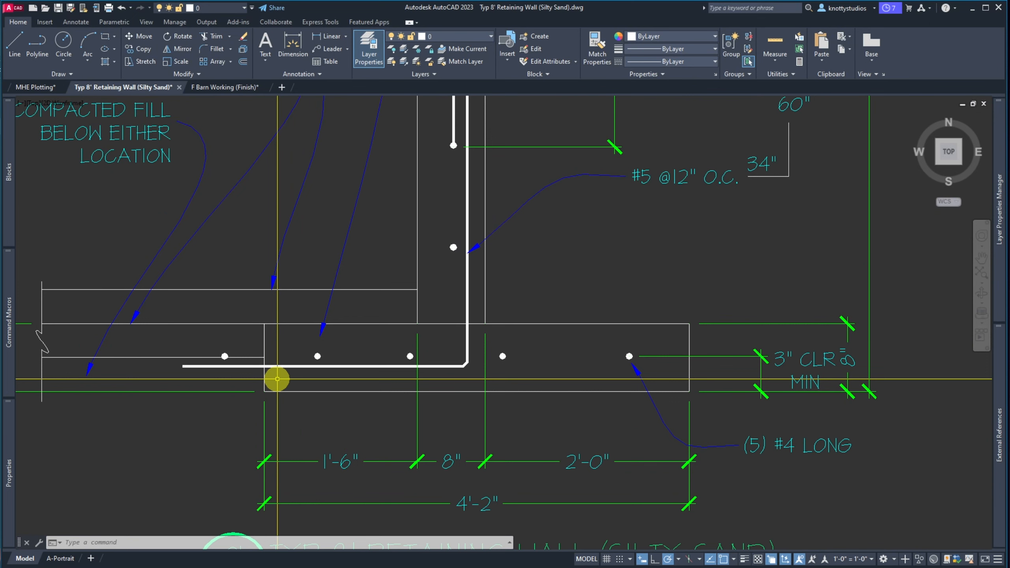
text(o)
key(Return)
text(3)
key(Return)
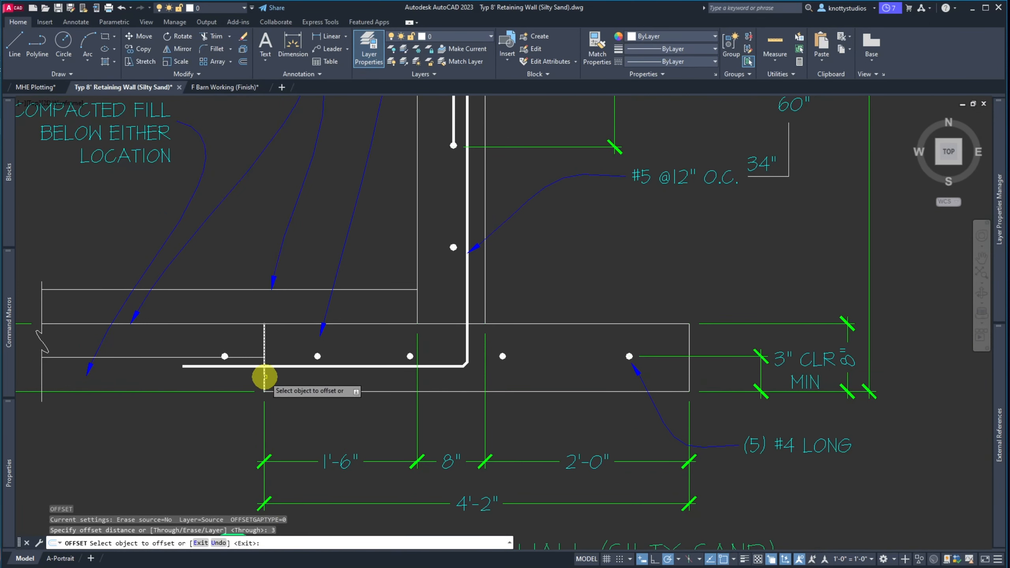
click(265, 382)
click(287, 381)
Offset the footing's bottom edge 3 inches upward
click(294, 391)
click(296, 388)
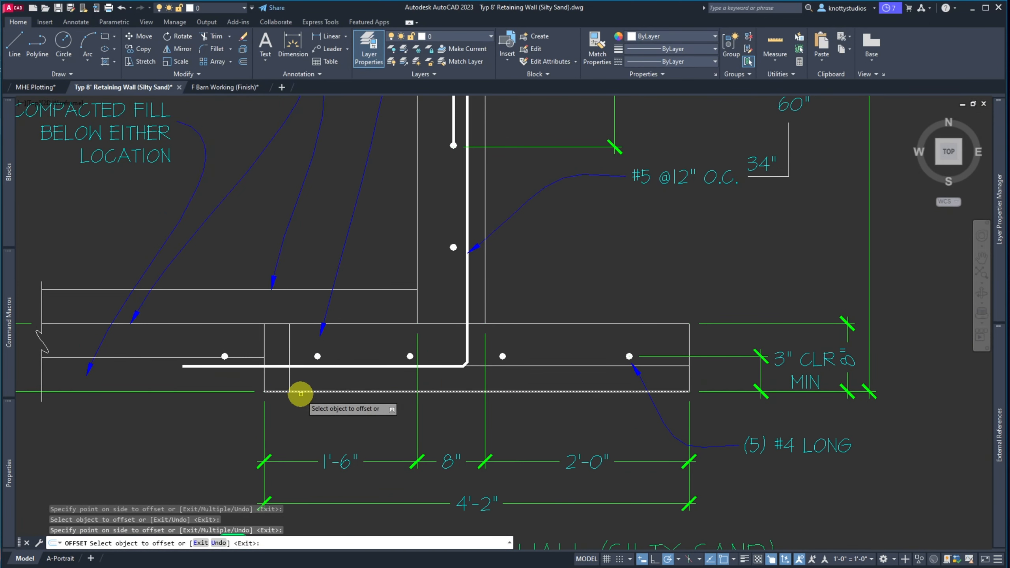
scroll(436, 365, up, 6)
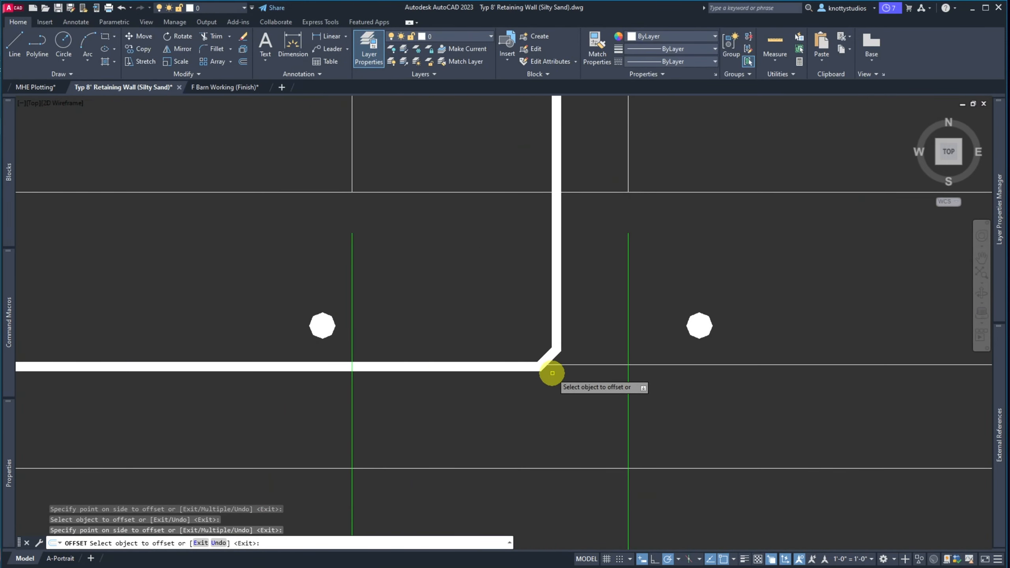
scroll(550, 371, up, 2)
key(Escape)
scroll(551, 371, down, 5)
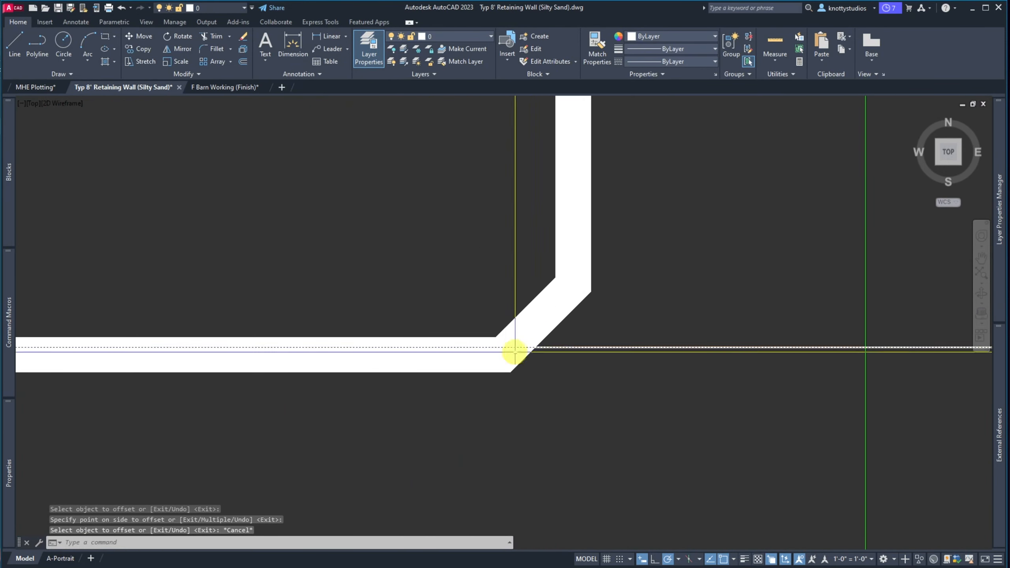
scroll(514, 399, down, 2)
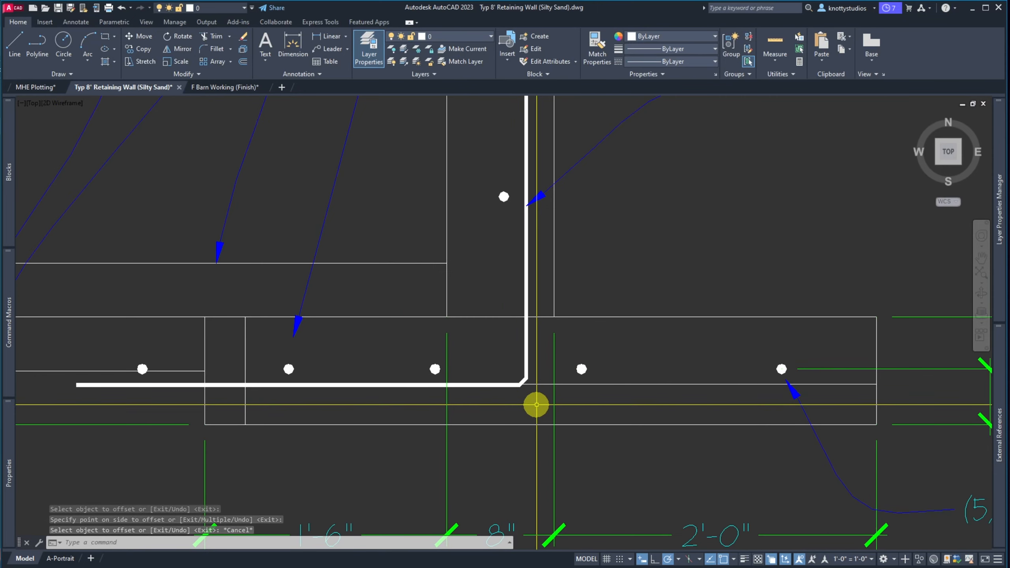
scroll(536, 405, down, 2)
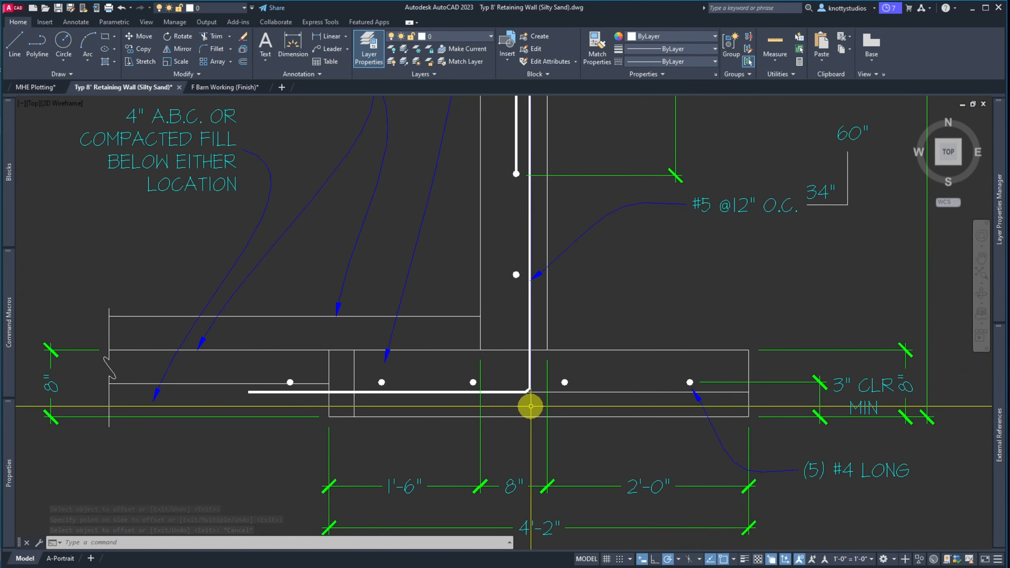
Snap the 3" CLR MIN dimension's end onto the new 3-inch offset line
click(786, 388)
click(777, 372)
click(689, 382)
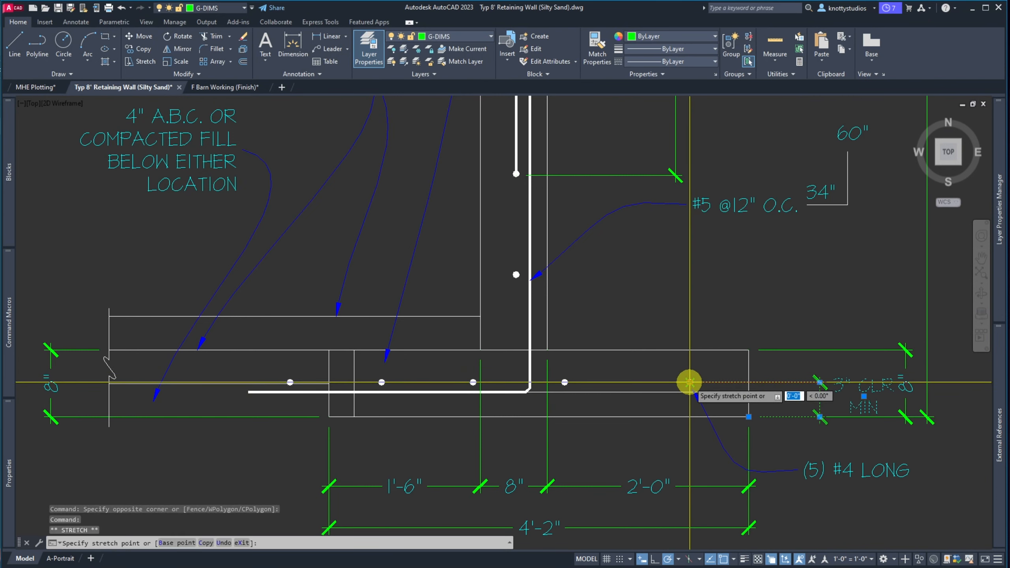
scroll(691, 390, up, 10)
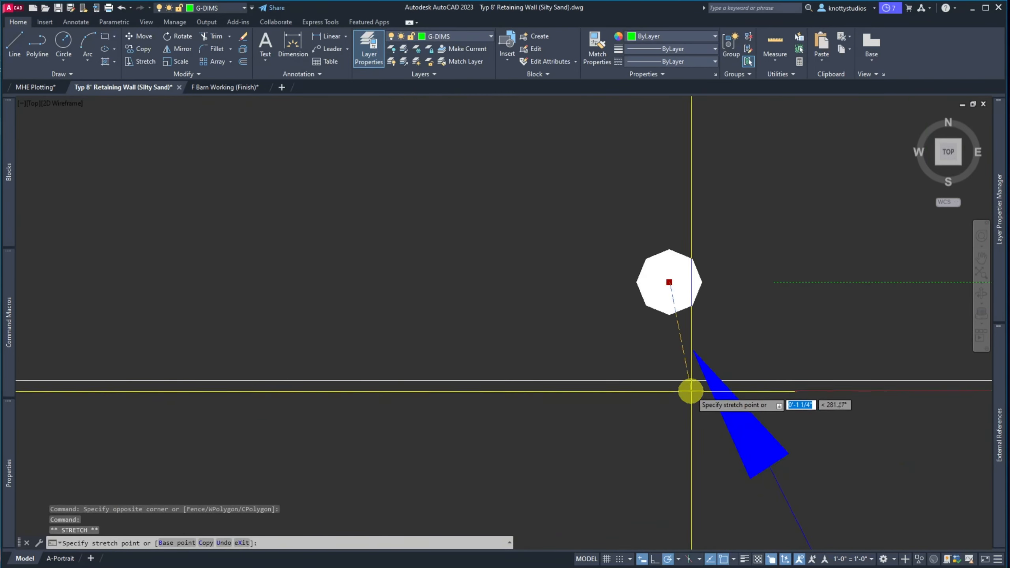
scroll(683, 379, down, 6)
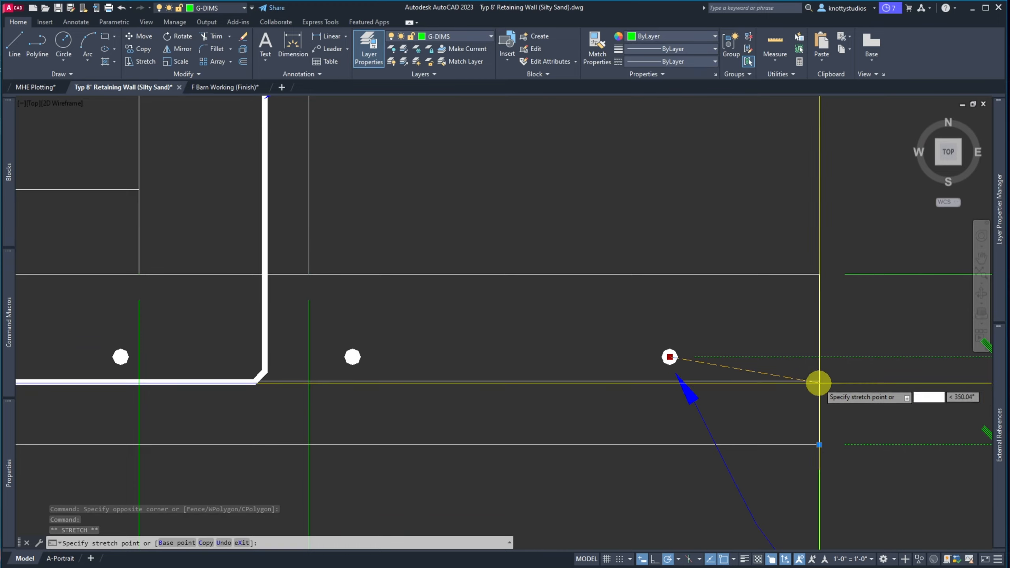
click(818, 382)
scroll(620, 366, down, 4)
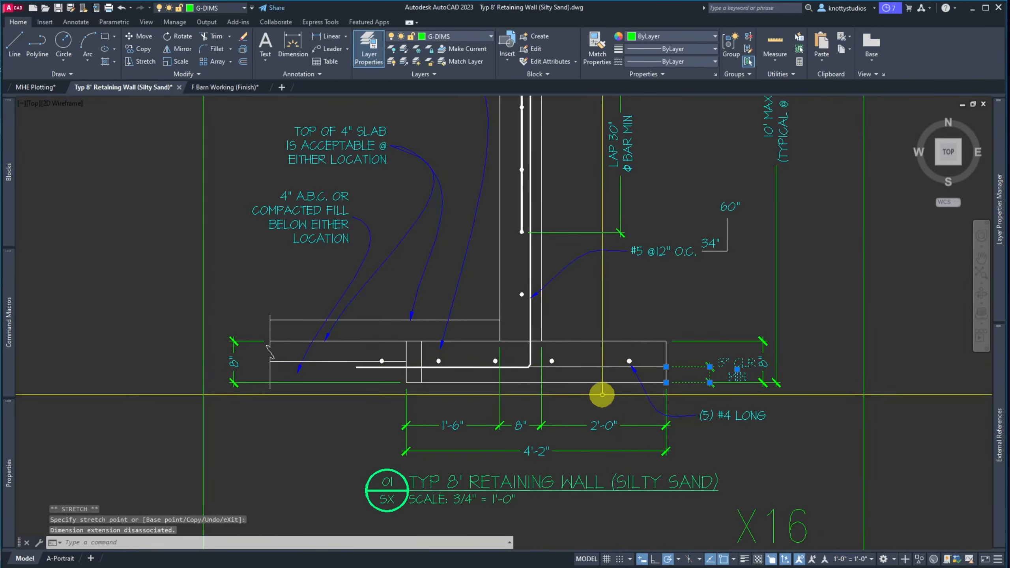
scroll(602, 394, up, 4)
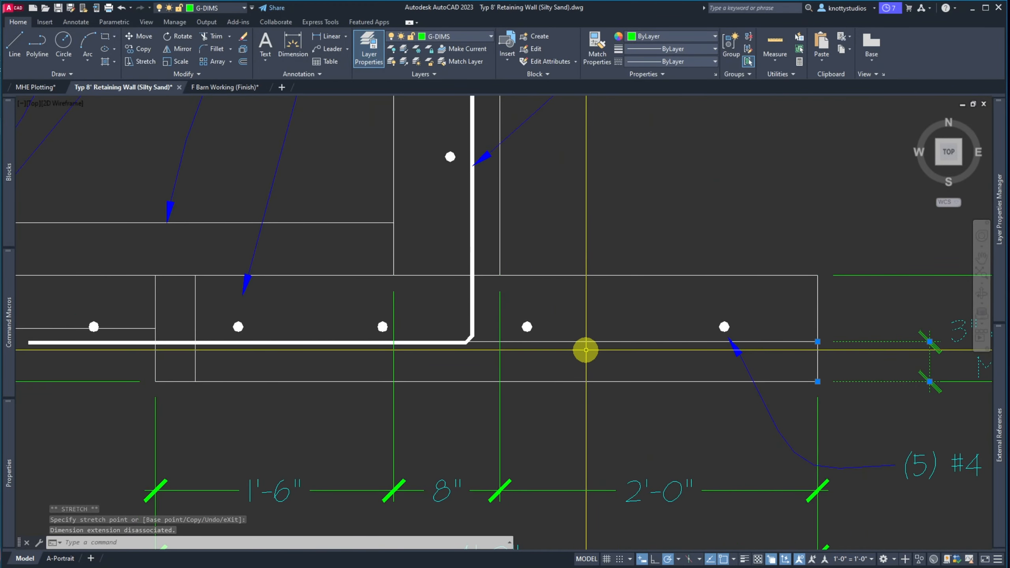
Select the horizontal footing line and grab its left grip, then cancel without changing it
click(587, 338)
click(551, 346)
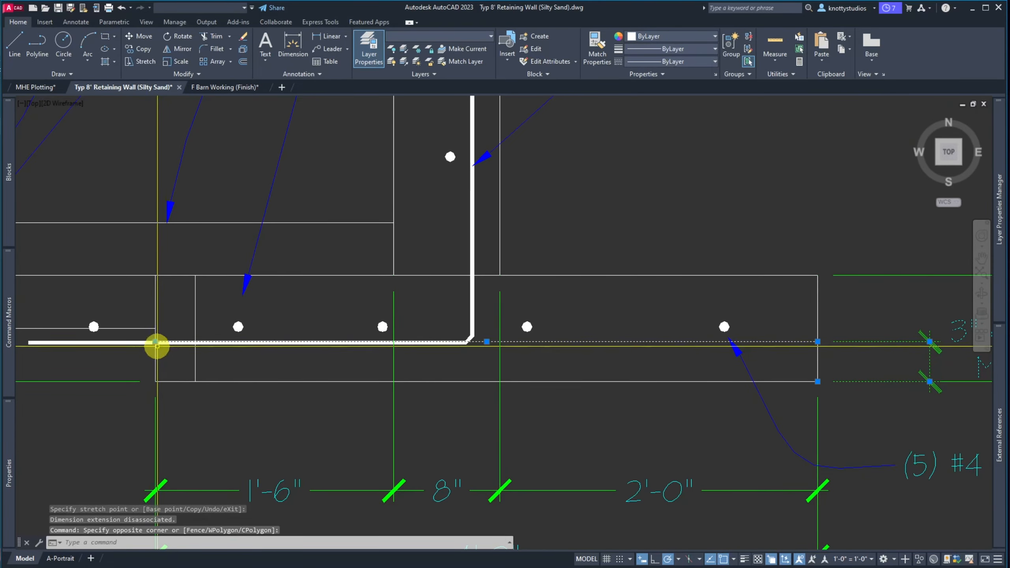
click(156, 343)
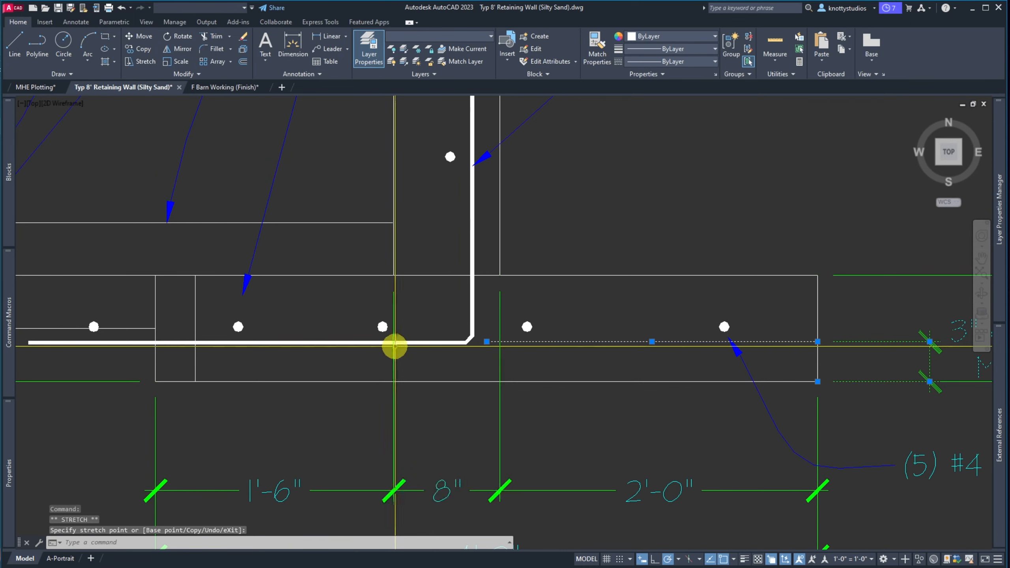
key(Escape)
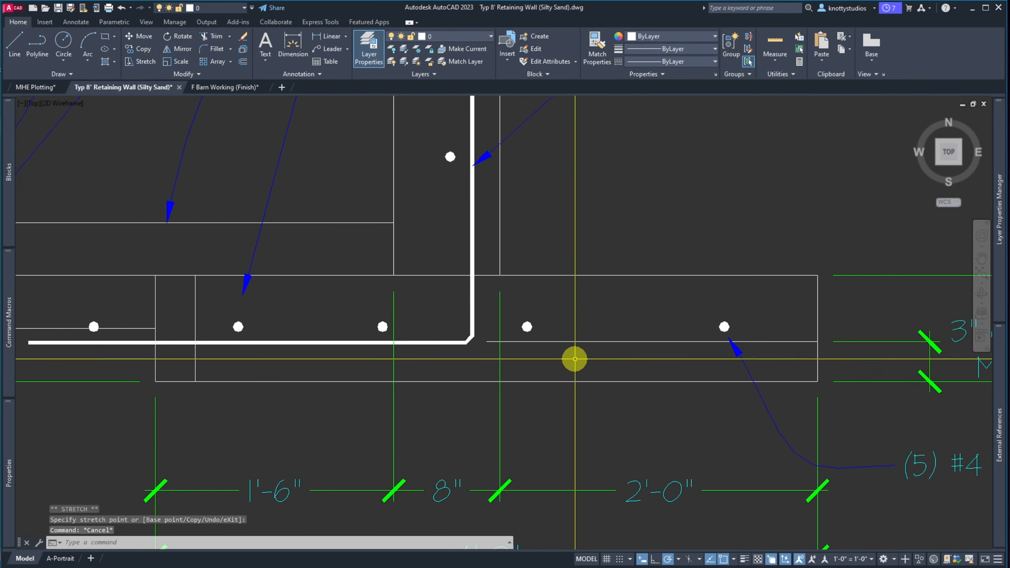
scroll(574, 359, down, 2)
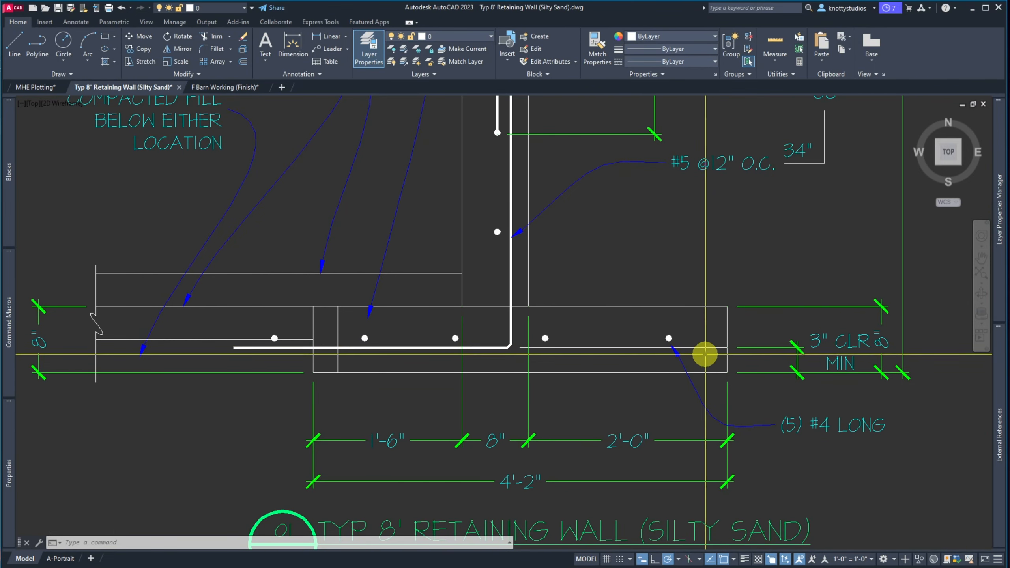
With STRETCH, window the footing bar end, excluding the left-end lines and inner horizontal line
text(s)
key(Return)
click(704, 357)
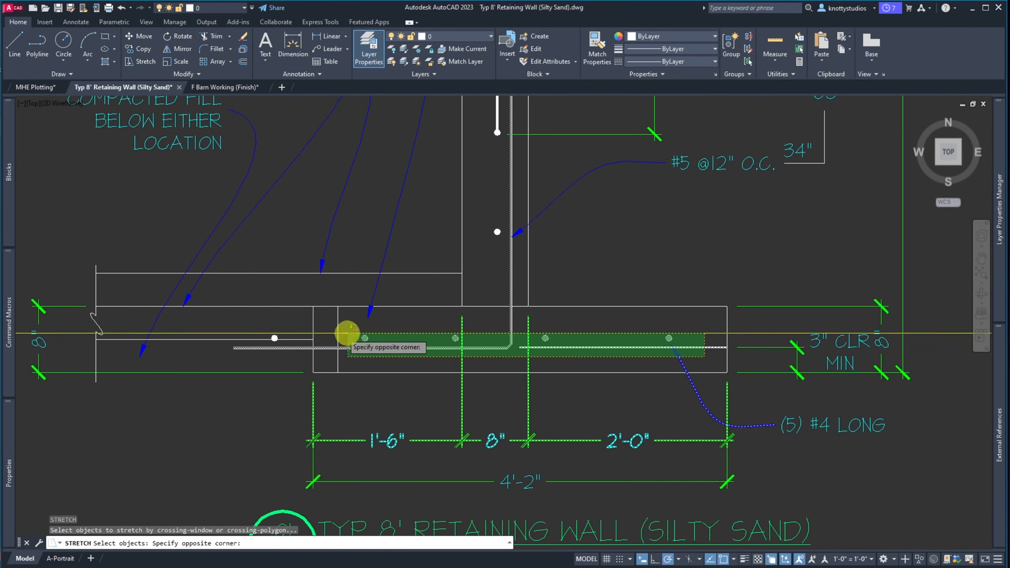
click(225, 324)
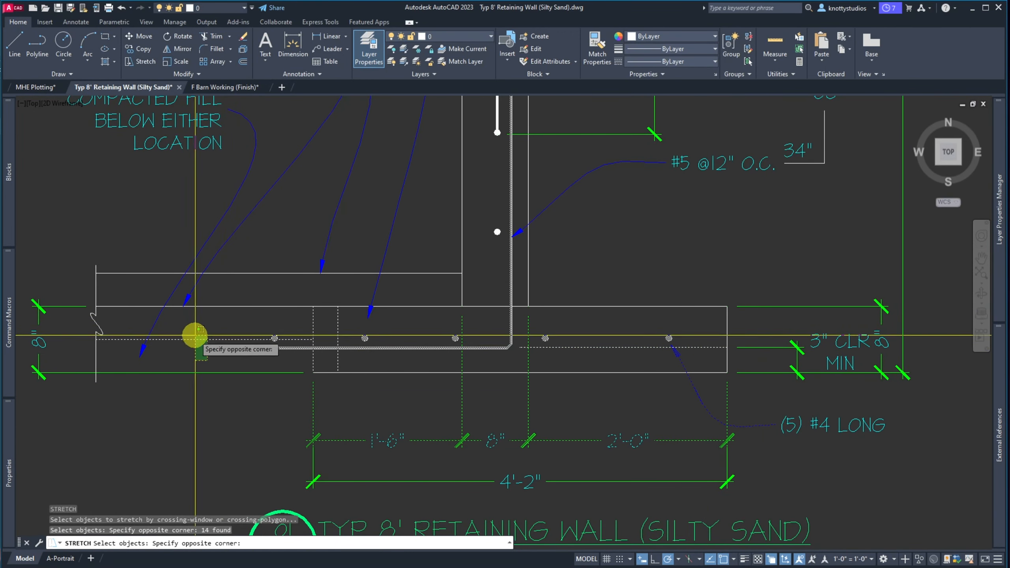
shift+click(299, 342)
shift+click(345, 324)
shift+click(293, 316)
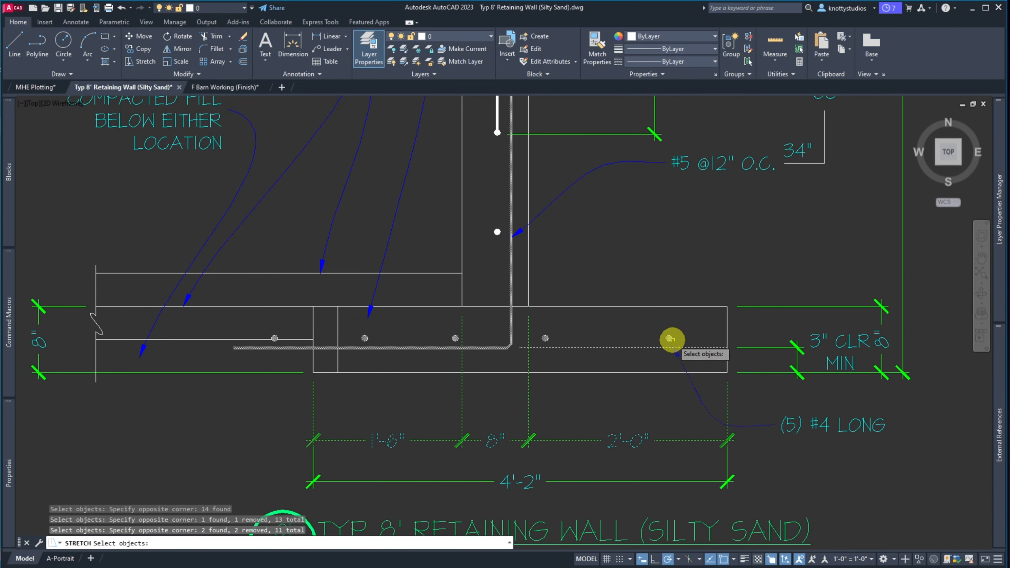
shift+click(637, 349)
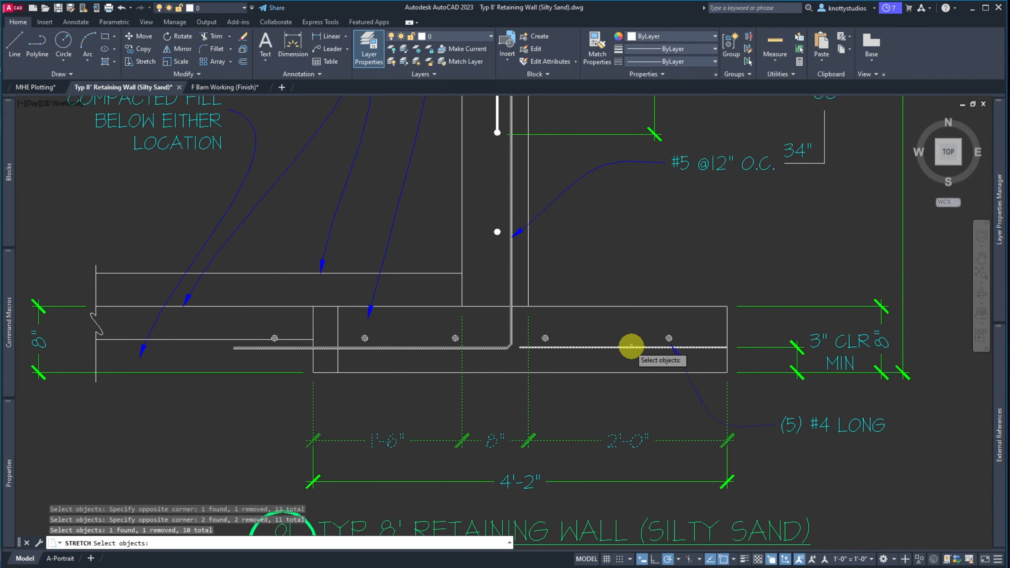
shift+click(613, 353)
shift+click(601, 342)
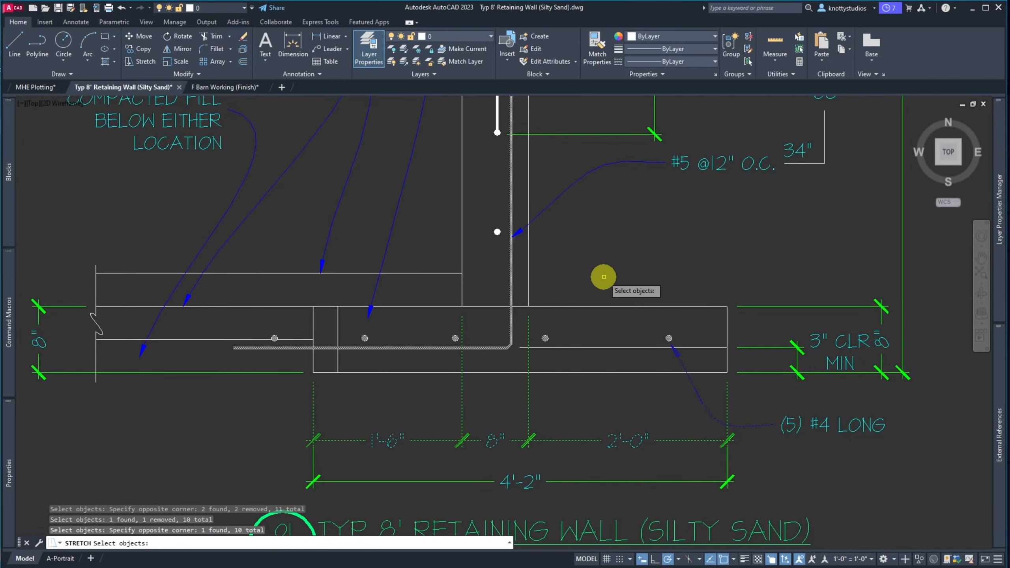
Stretch the bent rebar's bottom leg upward to its new position
scroll(497, 357, up, 10)
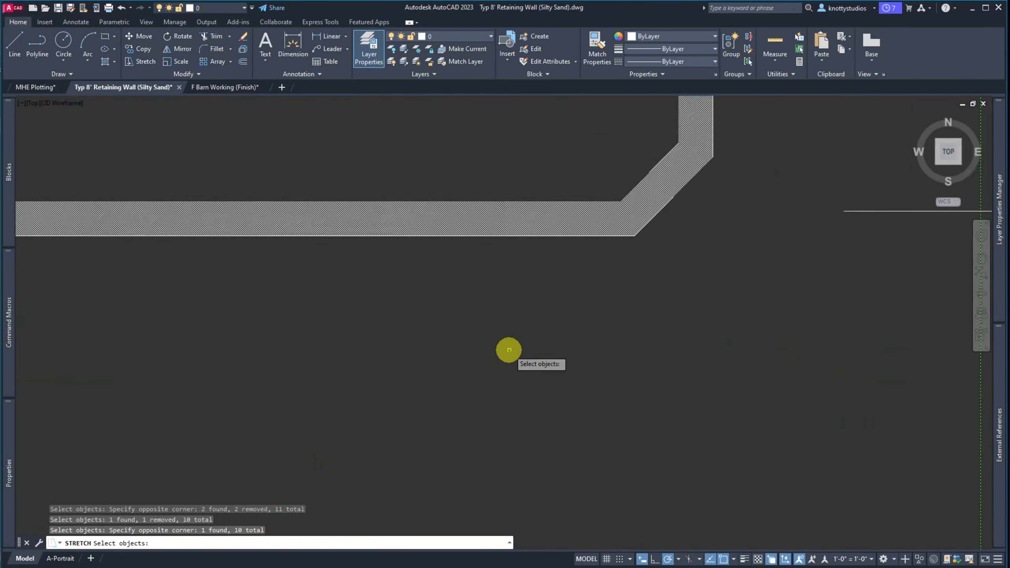
key(Return)
click(607, 452)
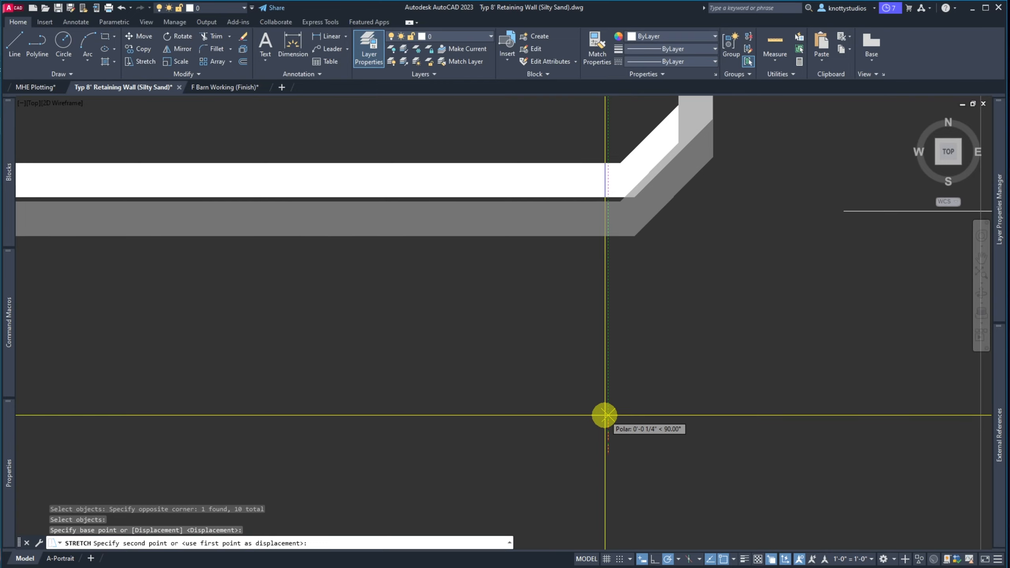
click(604, 415)
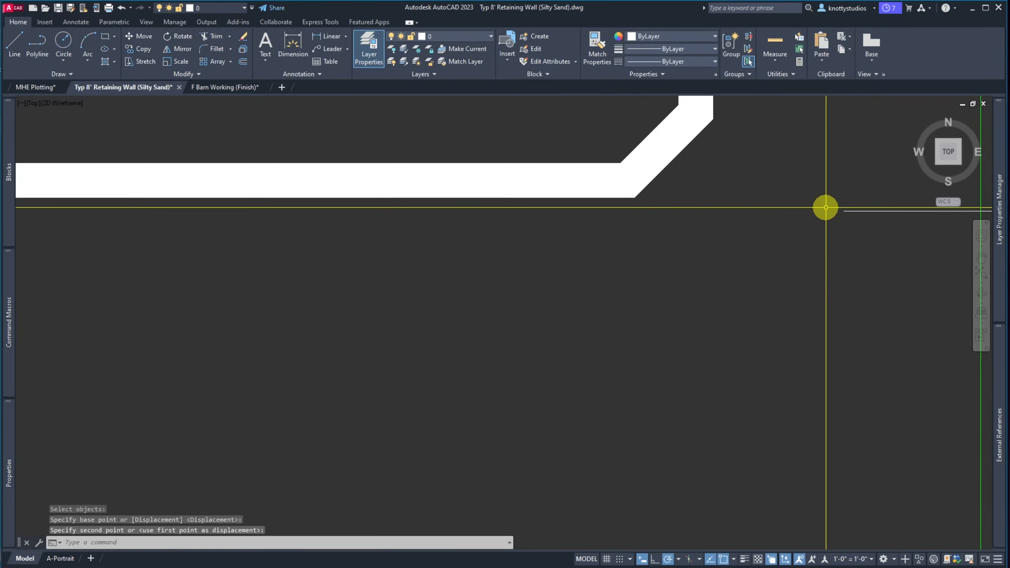
scroll(542, 276, down, 5)
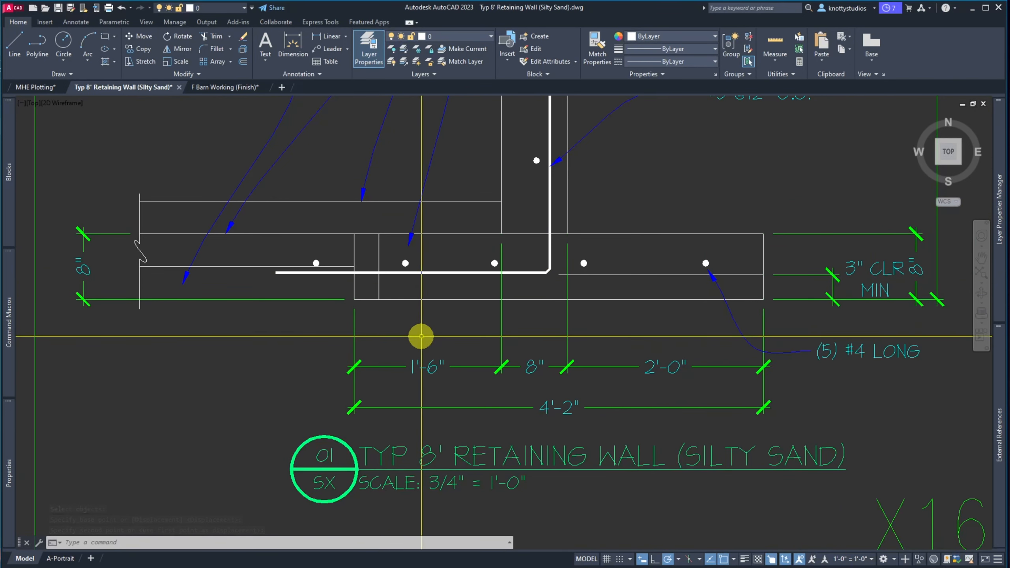
Move the (5) #4 LONG note down to a lower position
scroll(676, 299, down, 2)
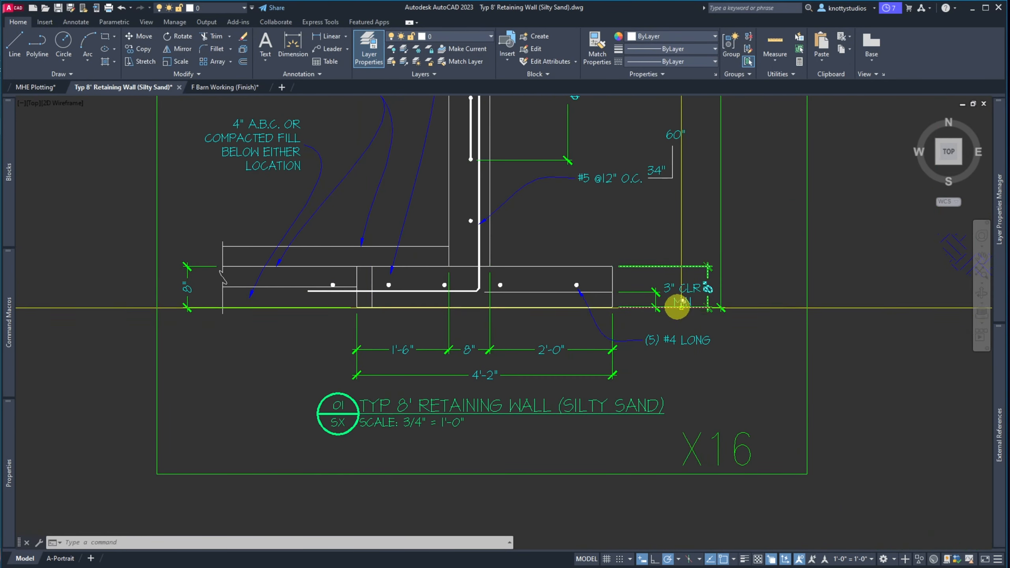
scroll(693, 310, up, 2)
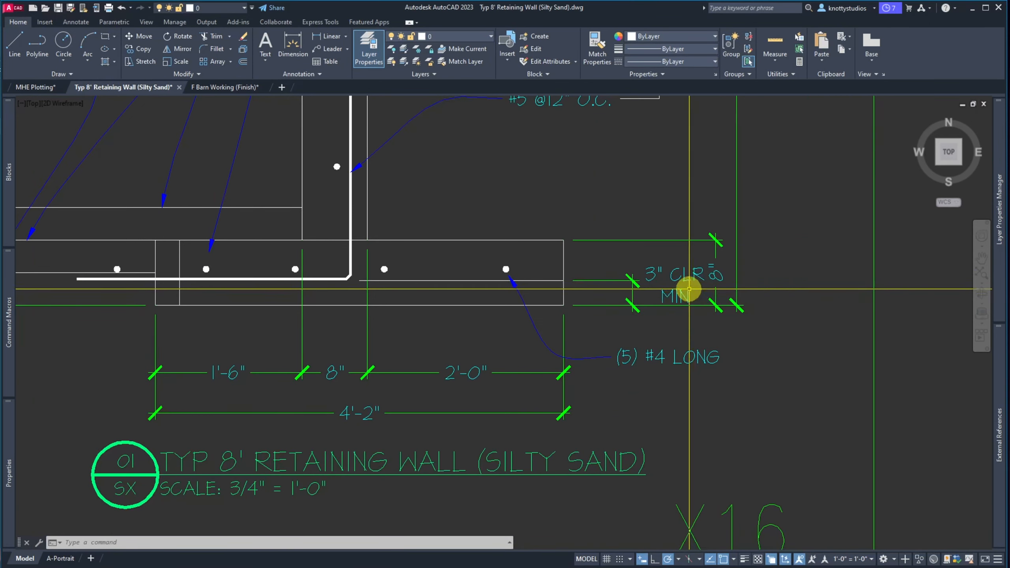
click(683, 295)
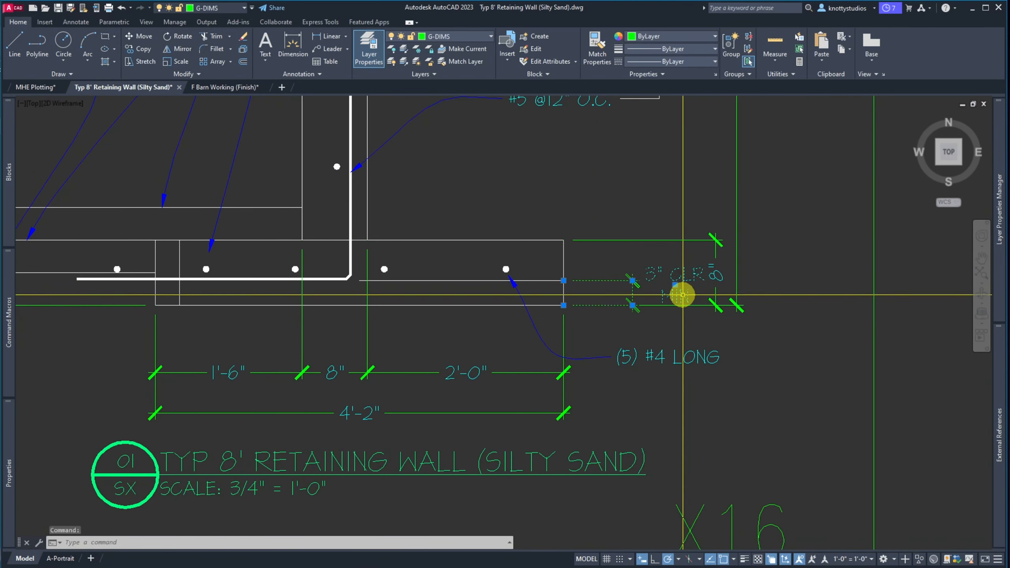
key(Escape)
click(677, 372)
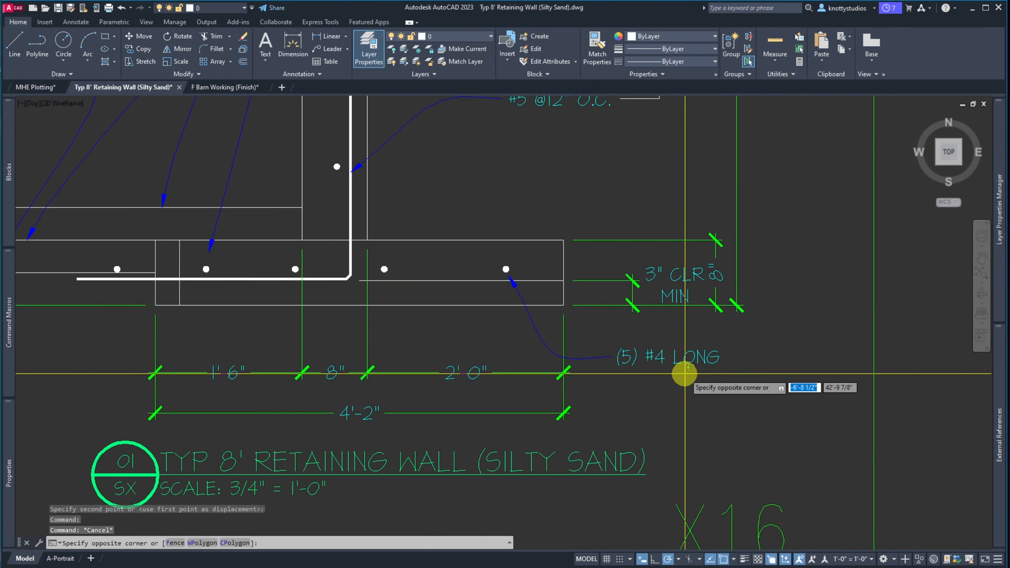
click(617, 356)
click(617, 356)
click(618, 405)
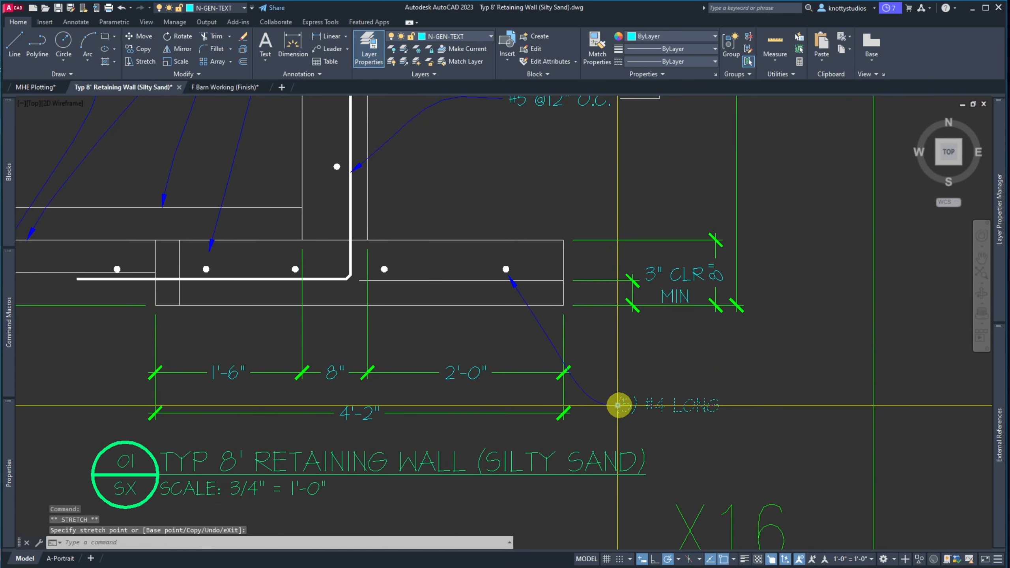
click(682, 298)
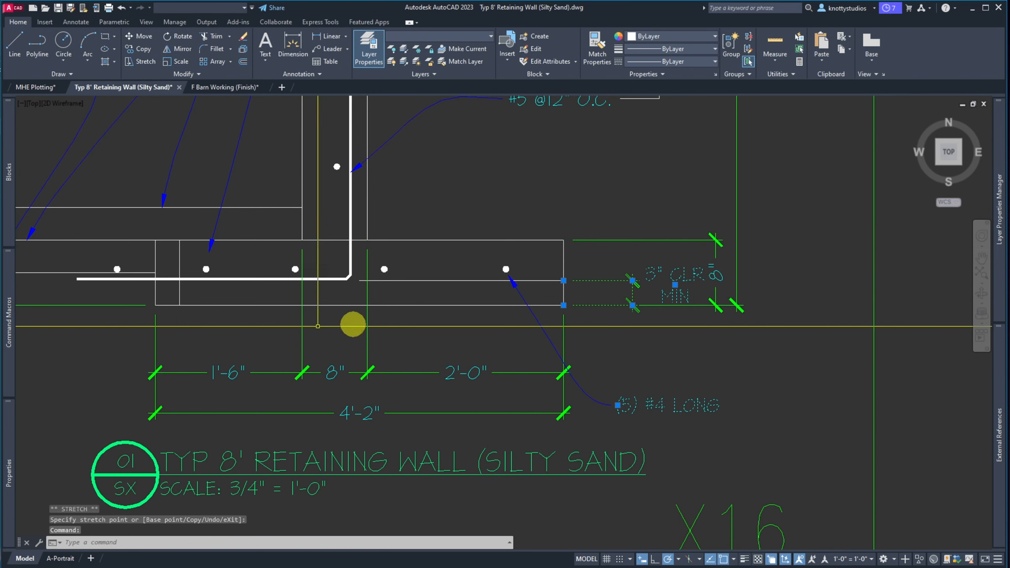
mouse_move(8, 439)
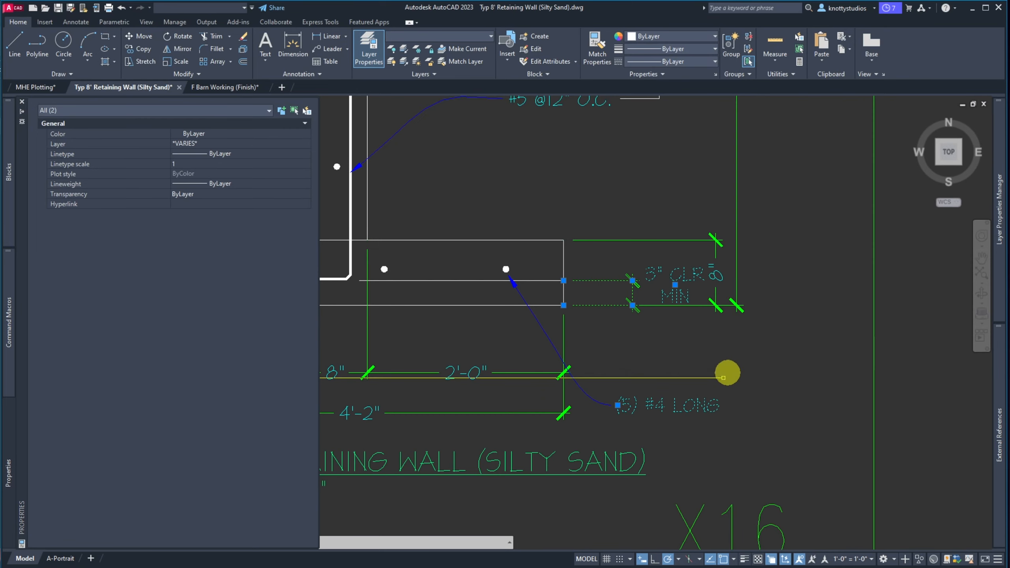
key(Escape)
key(Escape)
Set the 3" CLR MIN dimension's text movement to Move text, add leader, and drag the text below
click(675, 292)
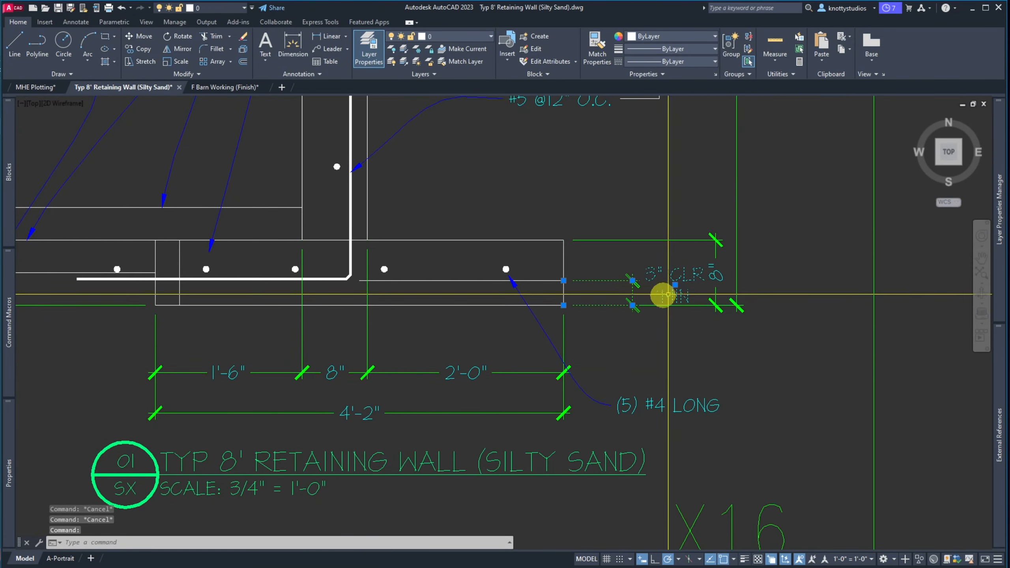
mouse_move(12, 461)
scroll(91, 439, down, 5)
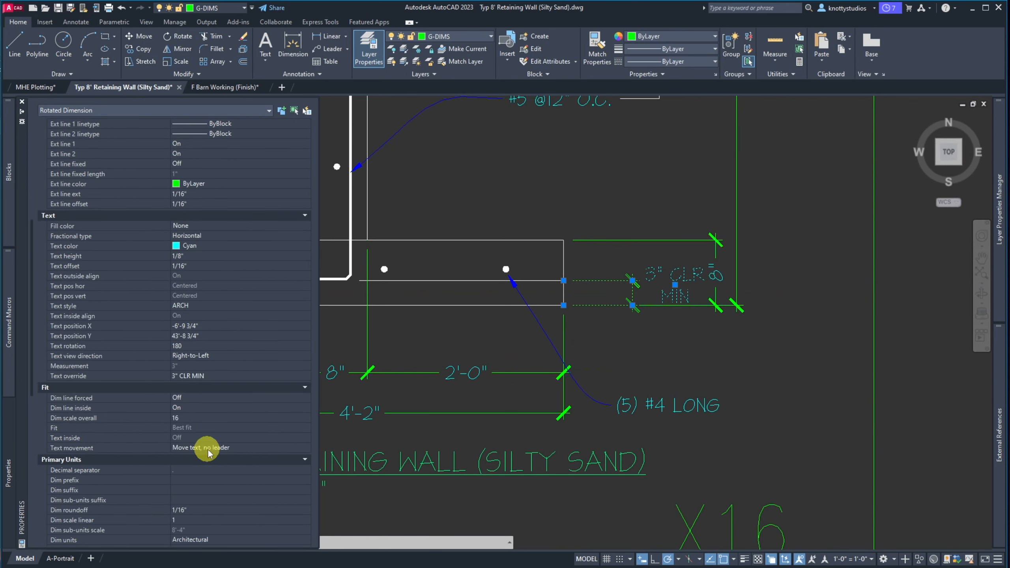
click(234, 448)
click(235, 450)
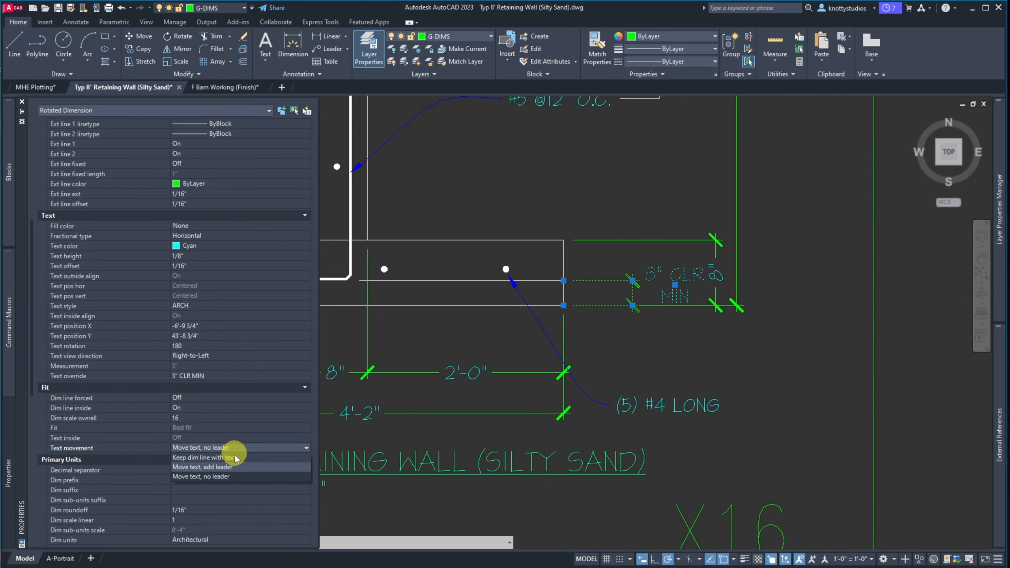
click(236, 467)
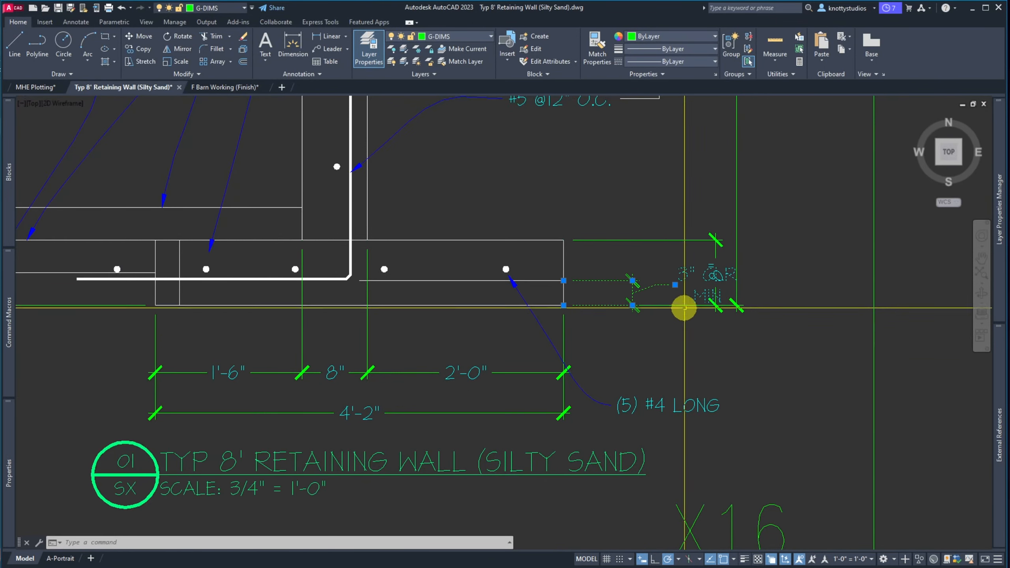
click(676, 285)
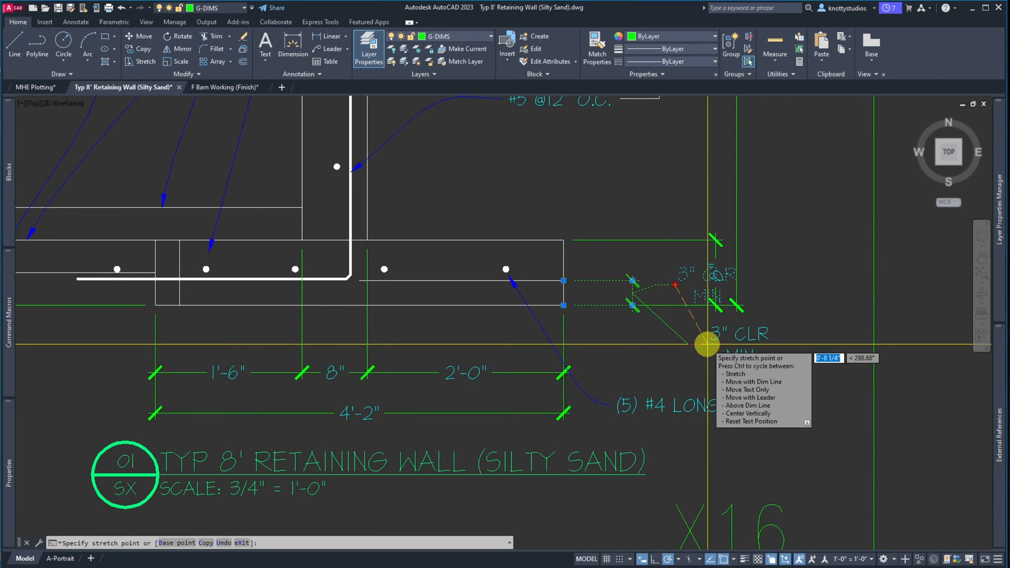
click(707, 343)
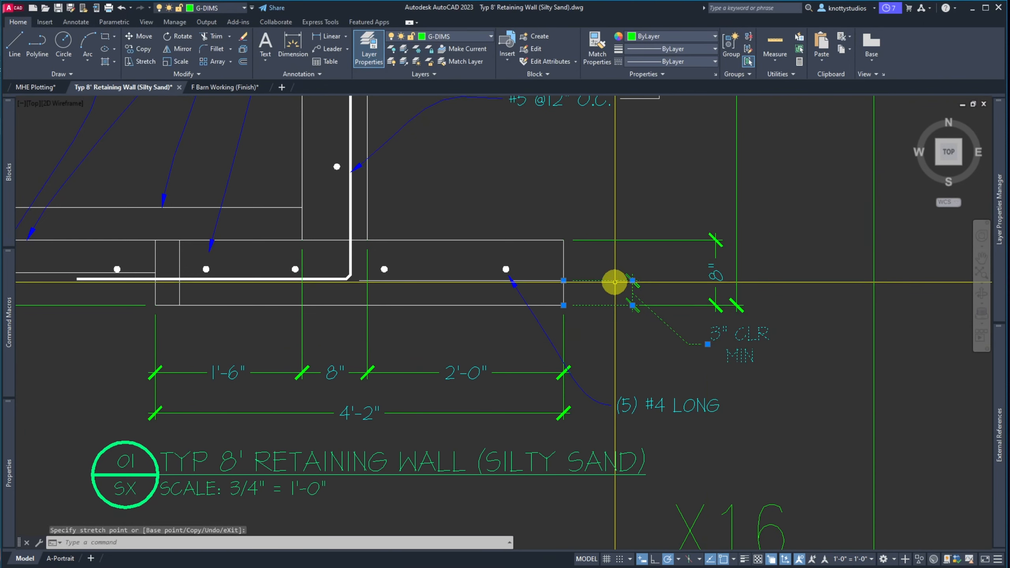
key(Escape)
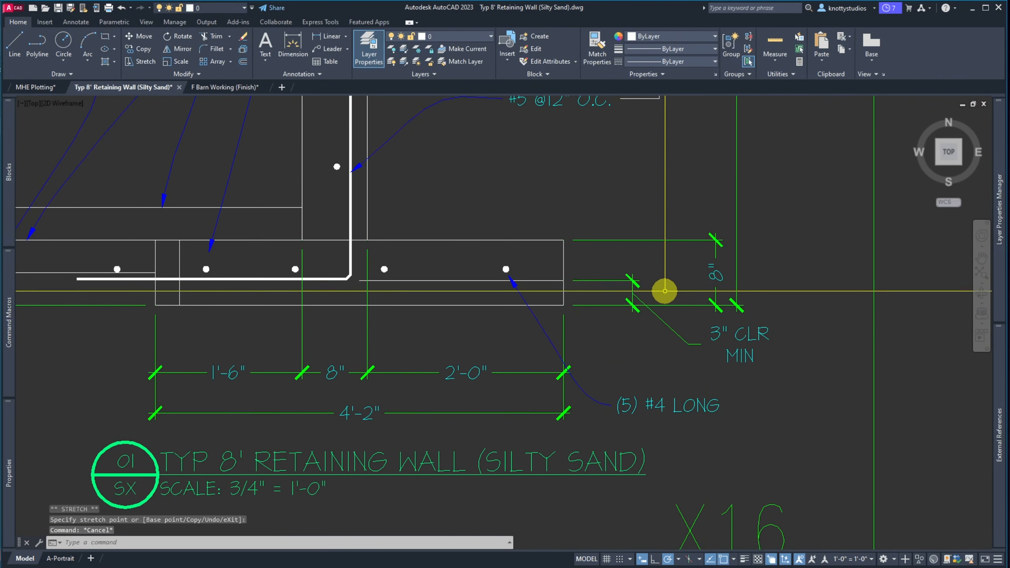
Zoom around the footing's right end to inspect the extra 8" dimension
scroll(658, 307, up, 5)
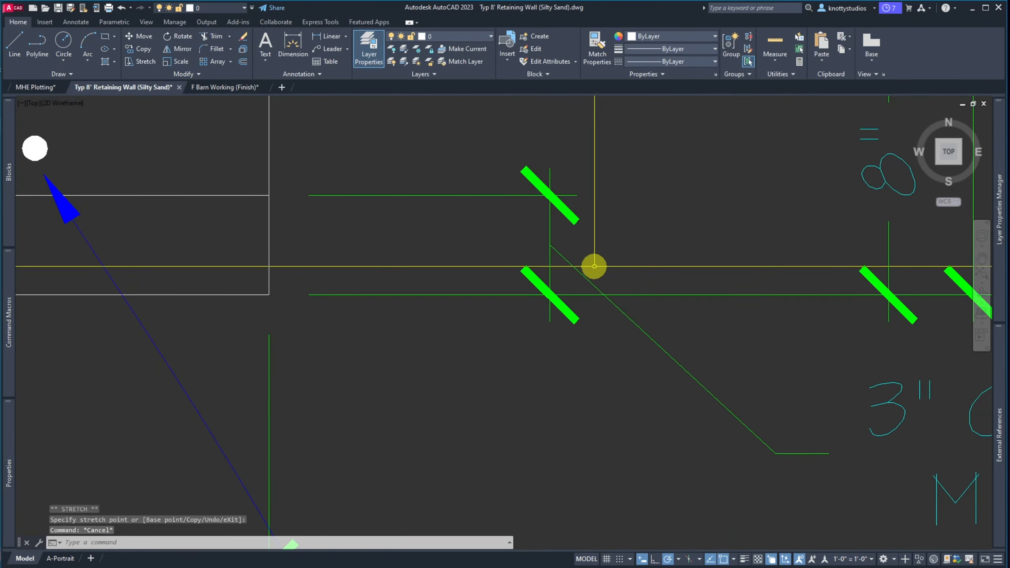
scroll(567, 332, down, 6)
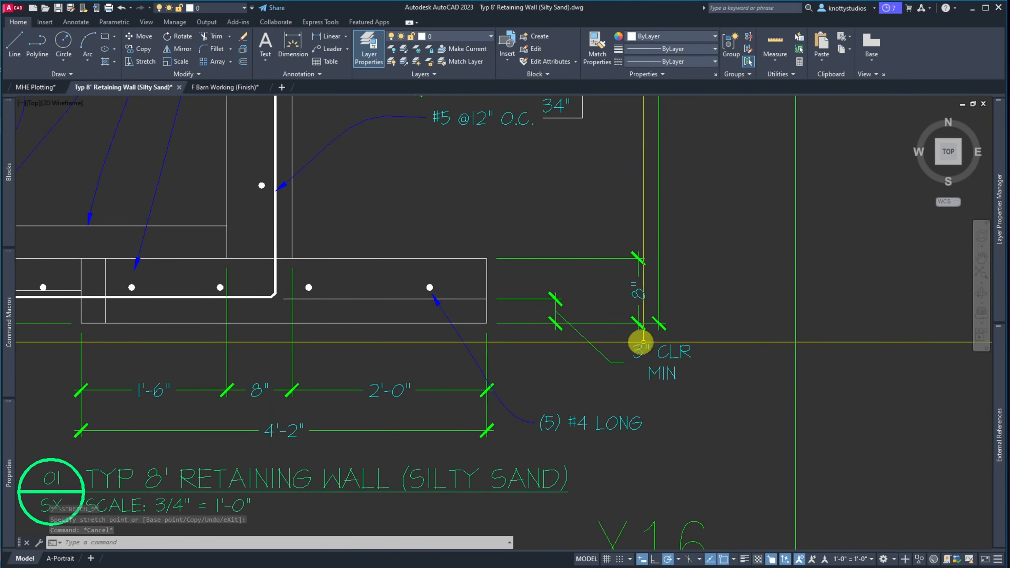
scroll(581, 314, down, 3)
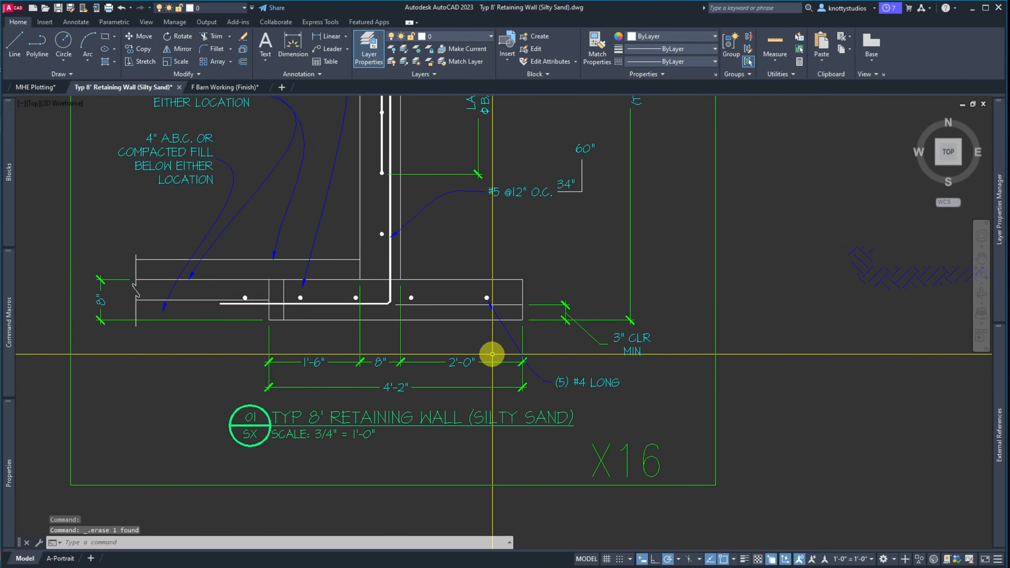
scroll(573, 393, down, 4)
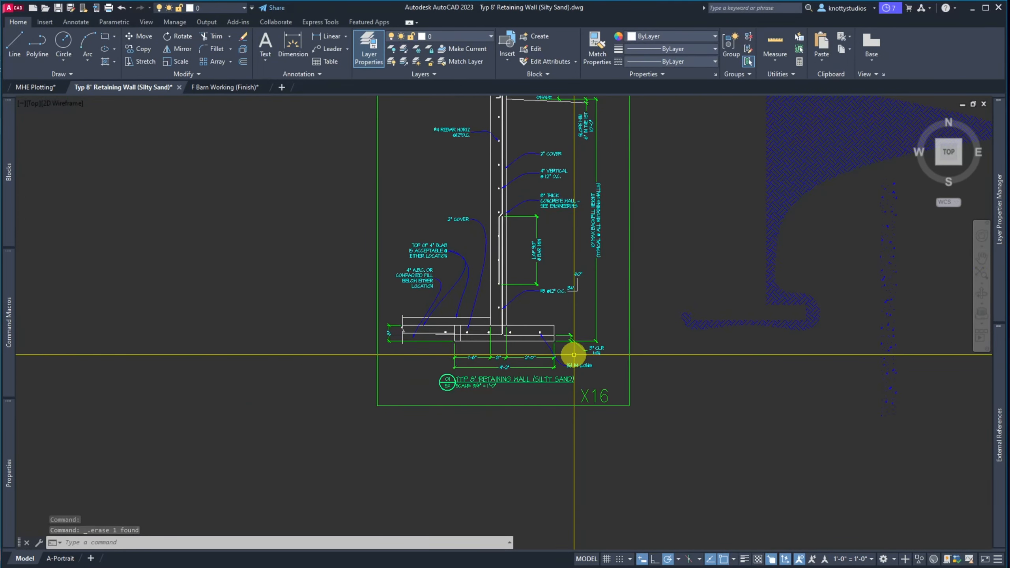
scroll(575, 349, down, 2)
scroll(582, 345, up, 2)
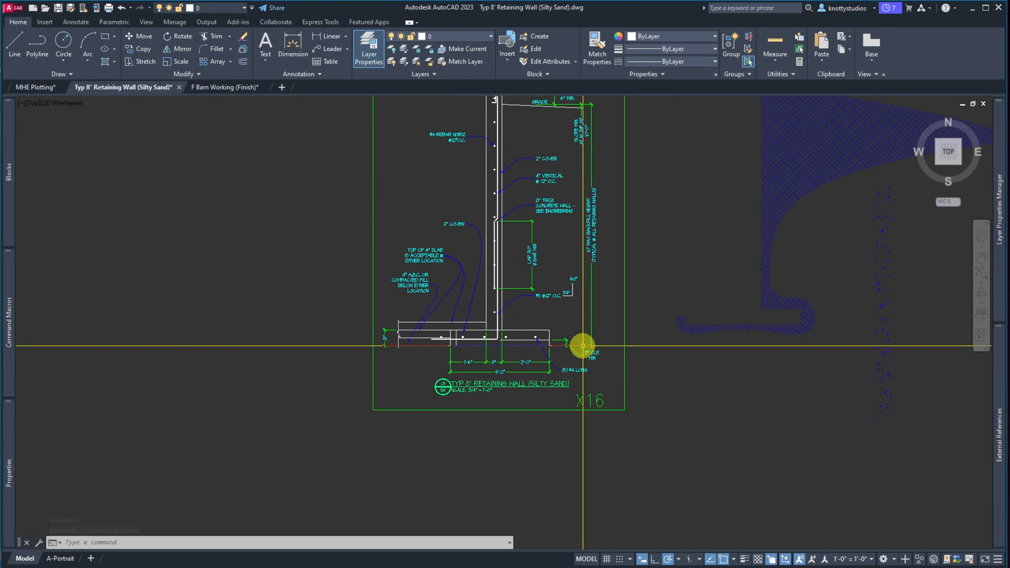
scroll(582, 345, down, 2)
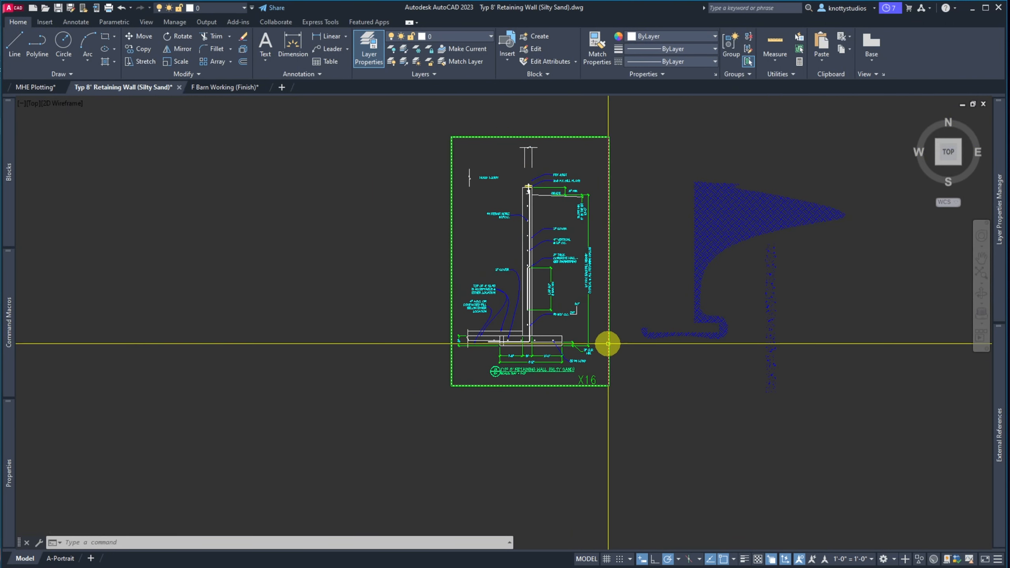
scroll(609, 340, up, 4)
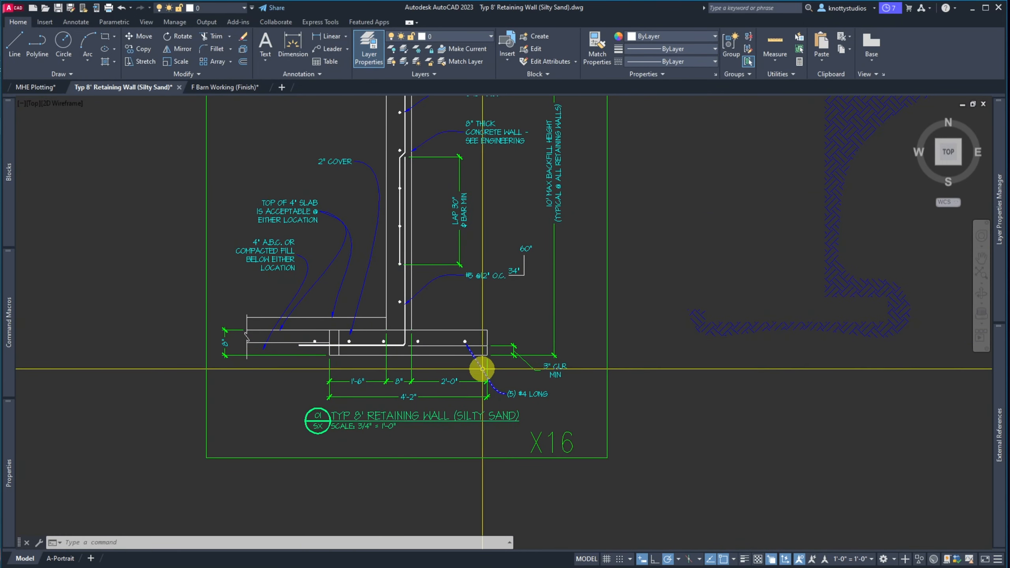
Stretch the footing bottom and its dimensions down 4" so the thickness reads 1'-0"
text(s)
key(Return)
click(602, 402)
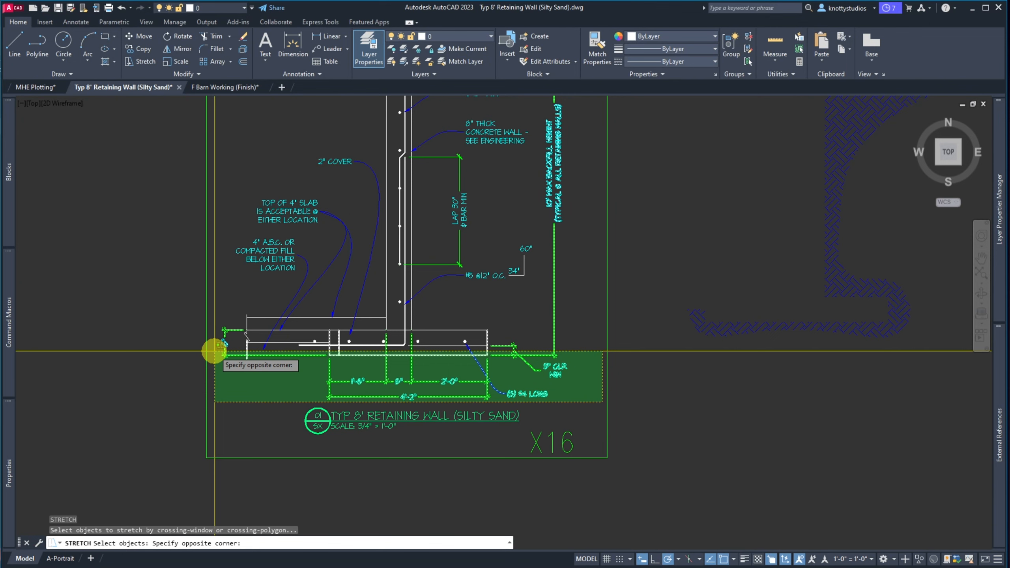
click(214, 351)
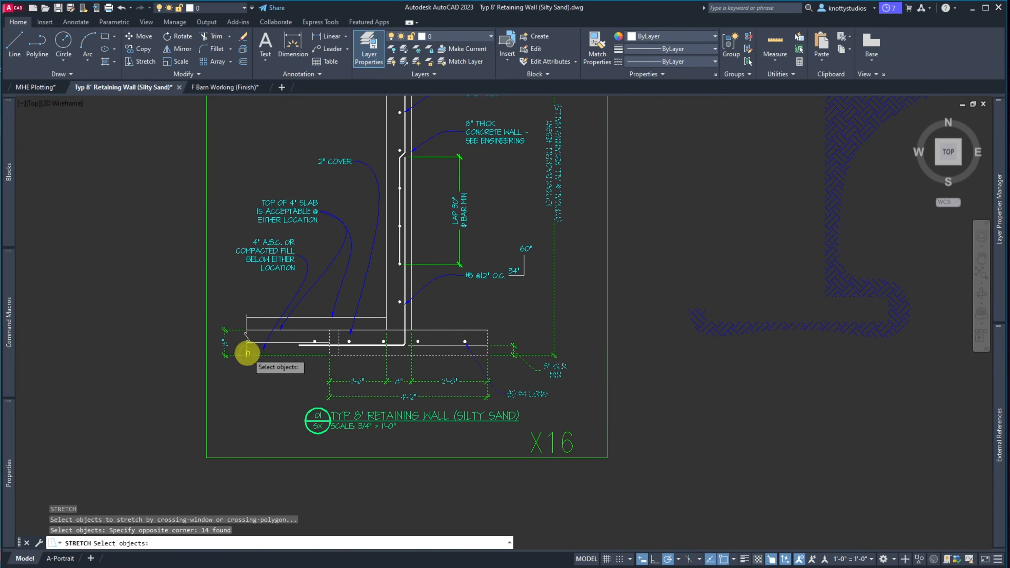
key(Return)
click(593, 311)
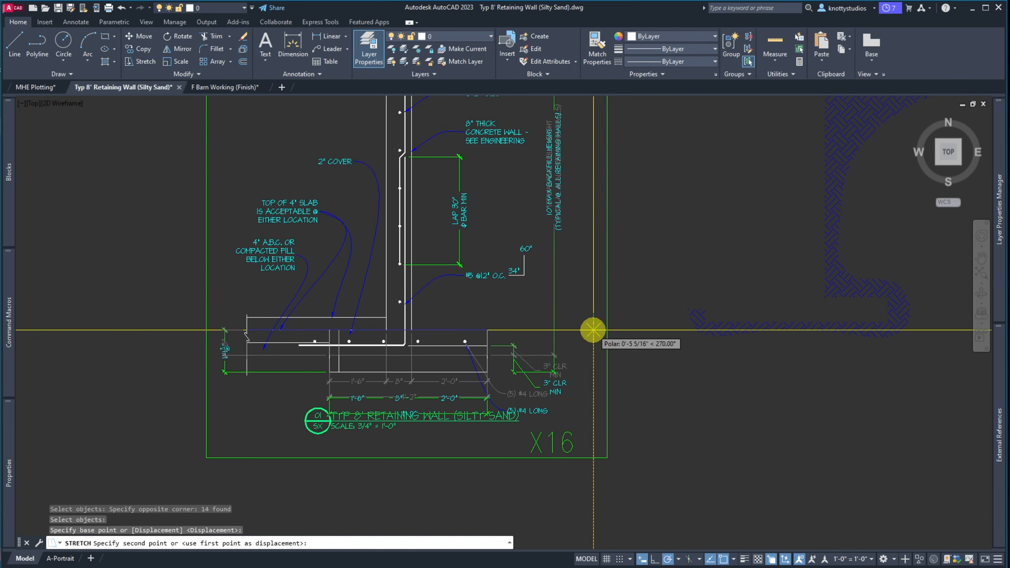
text(4)
key(Return)
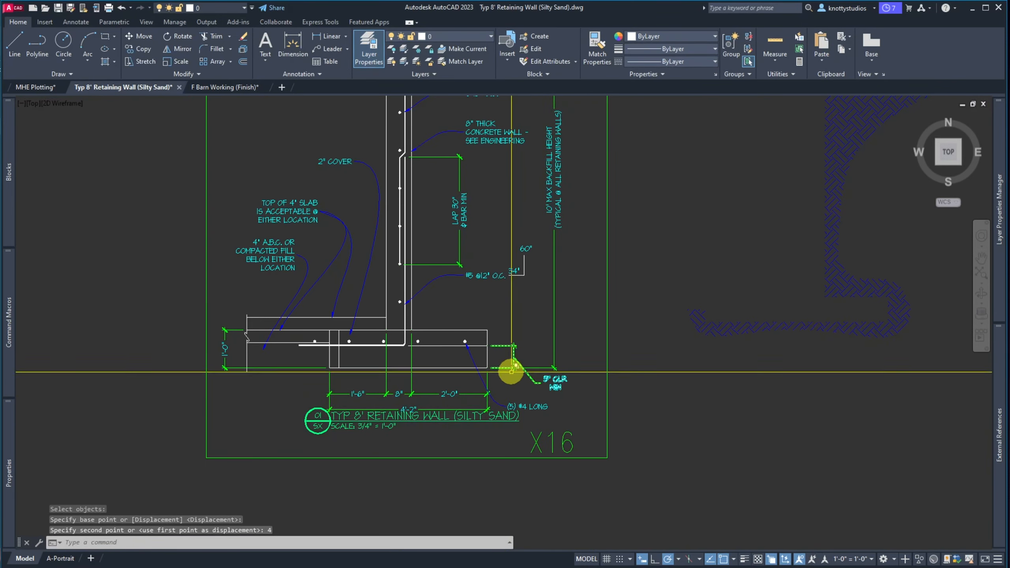
scroll(511, 369, up, 6)
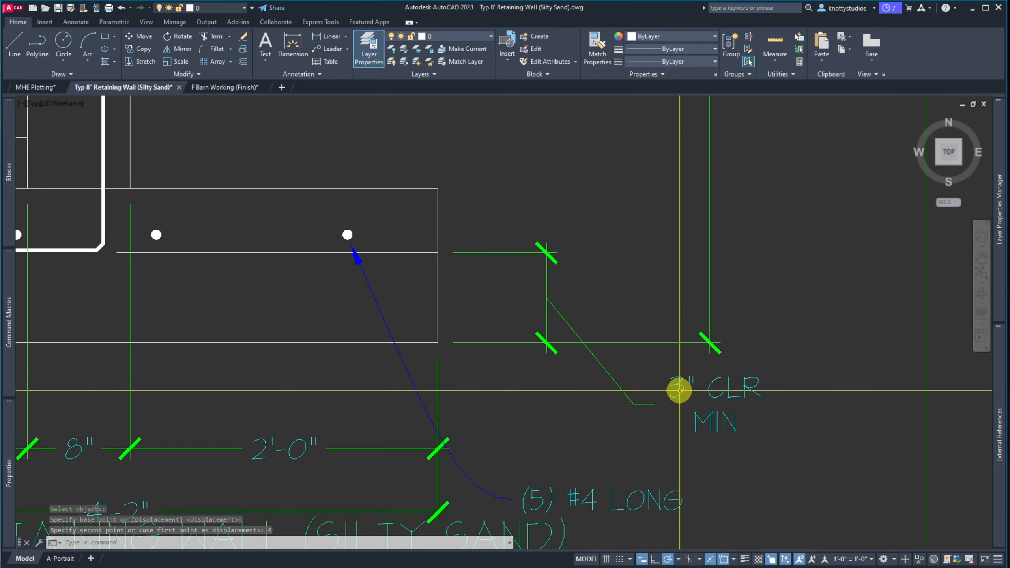
Stretch the footing bars and clearance dimension down 4", excluding the break line and left vertical line
scroll(561, 311, down, 4)
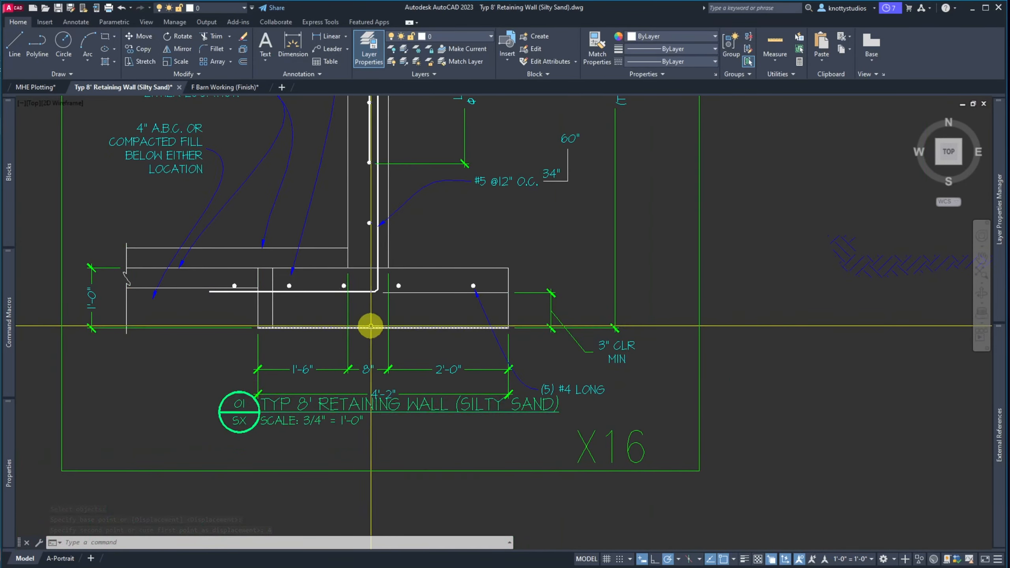
key(Return)
click(519, 301)
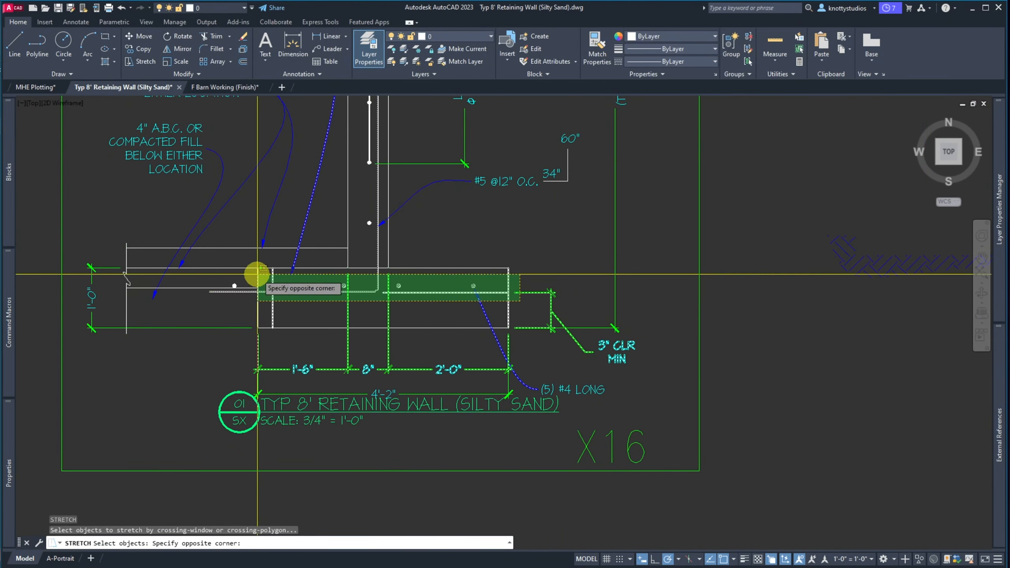
click(104, 278)
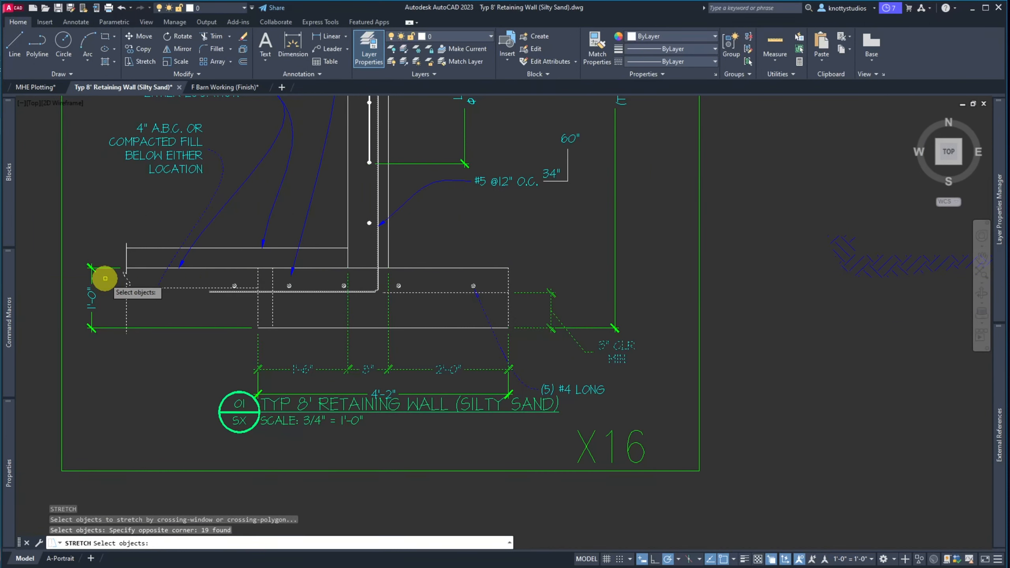
shift+click(141, 281)
shift+click(114, 270)
shift+click(134, 302)
shift+click(118, 298)
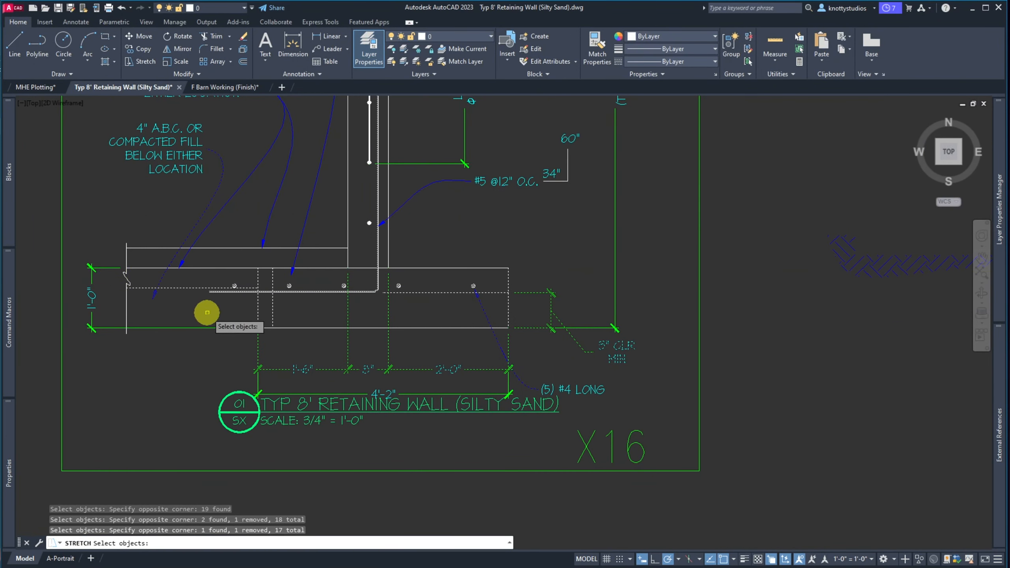
key(Return)
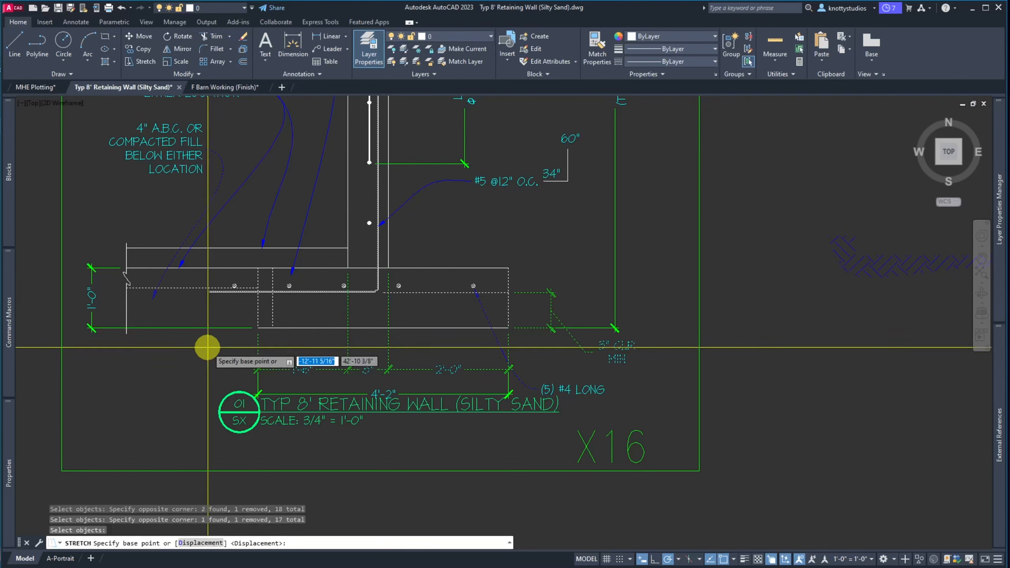
click(208, 348)
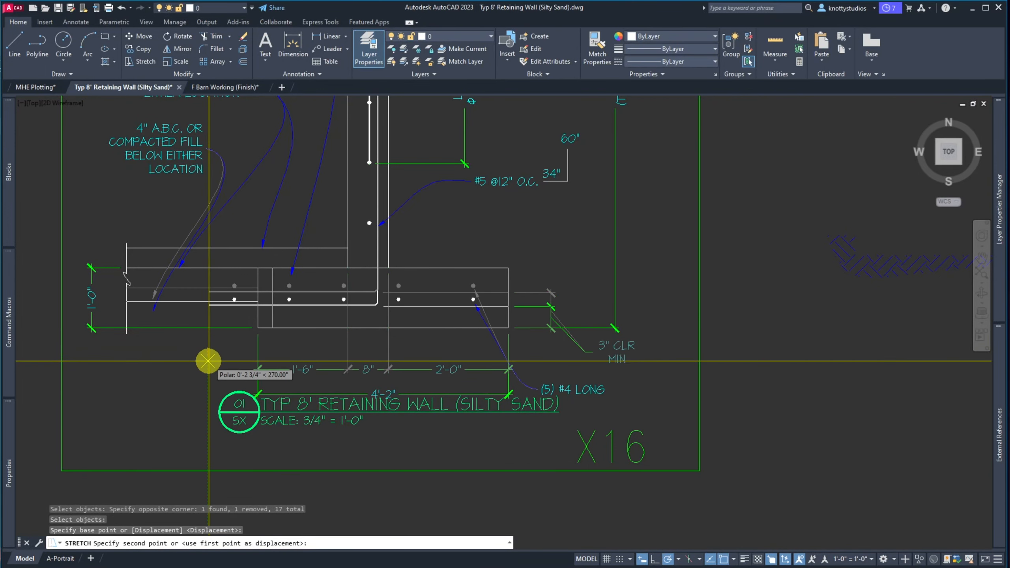
text(4)
key(Return)
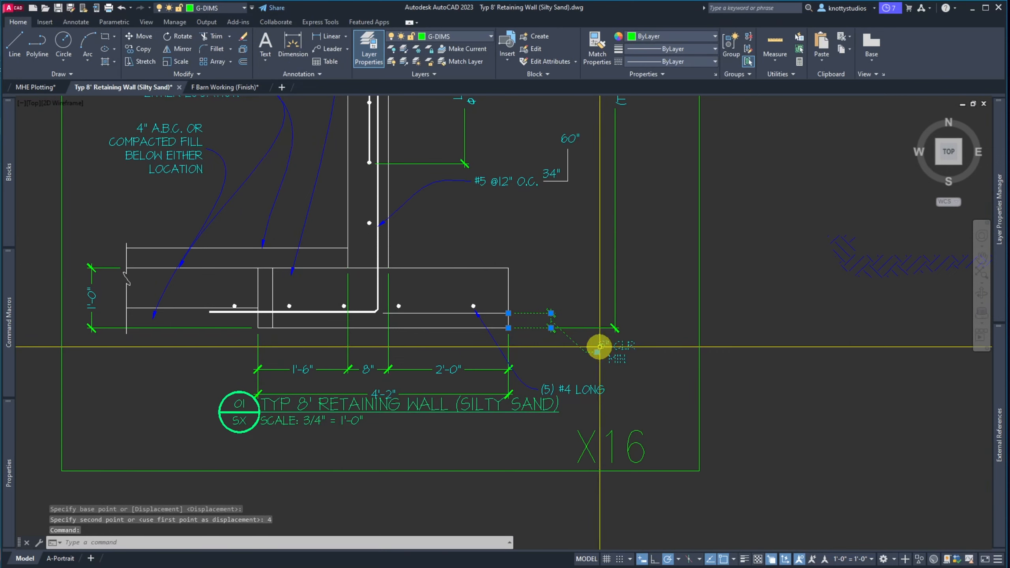
Undo the 4-inch stretch of the footing bars
key(Escape)
key(Escape)
text(u)
key(Return)
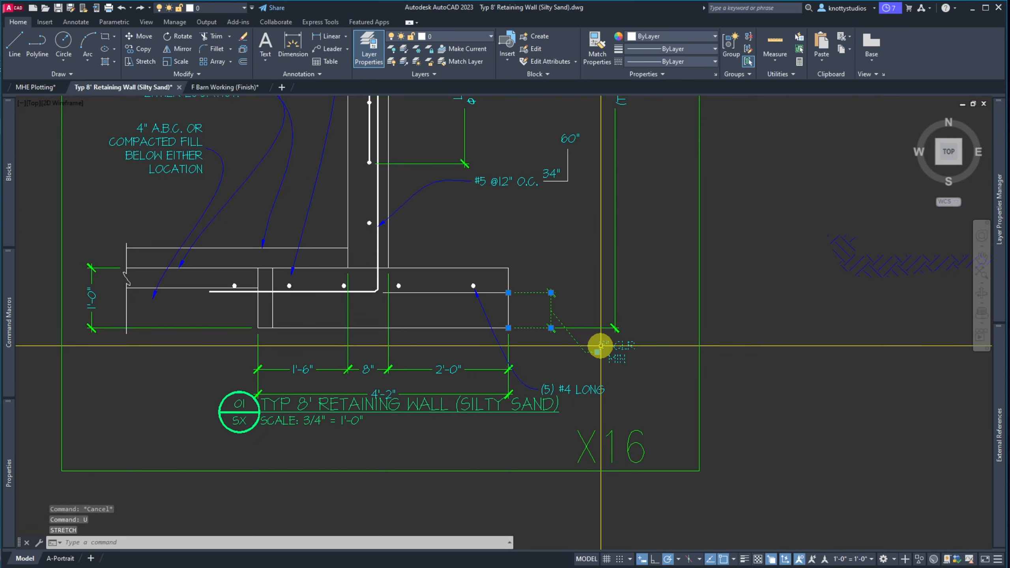
Replace the clearance dimension's 3 override with <> so it reads 7" CLR MIN
mouse_move(10, 453)
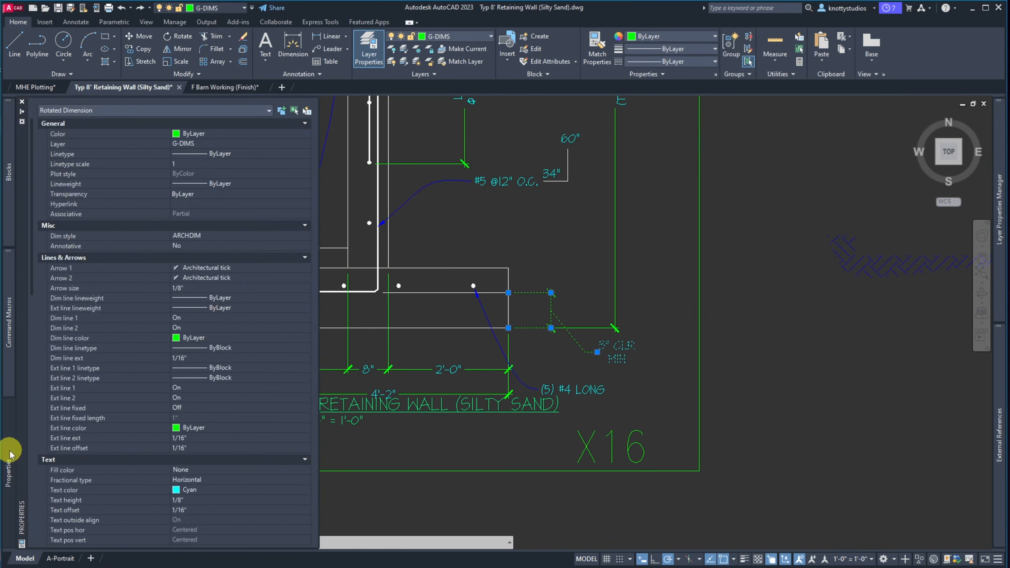
scroll(88, 451, down, 5)
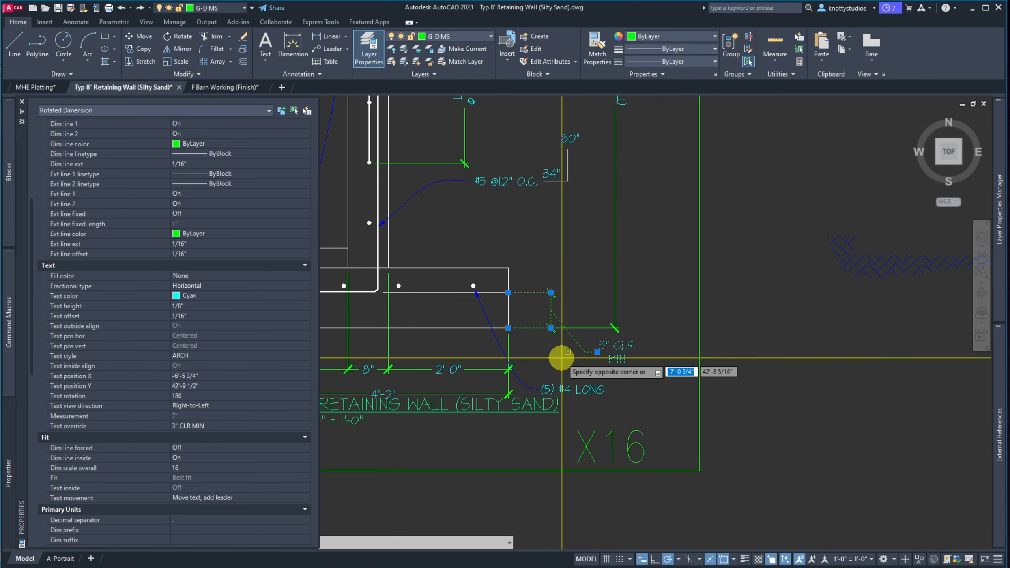
double_click(604, 345)
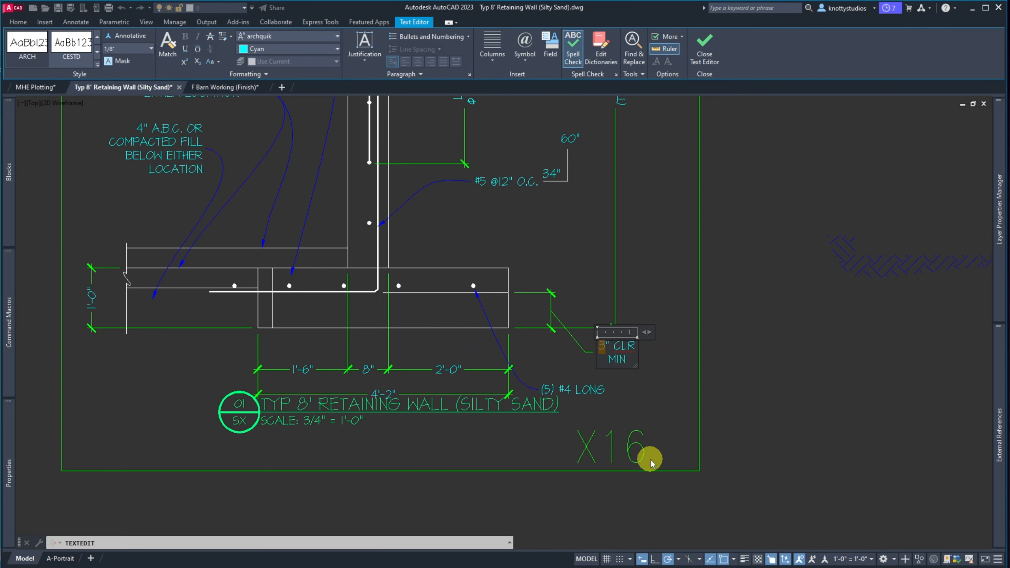
text(<>)
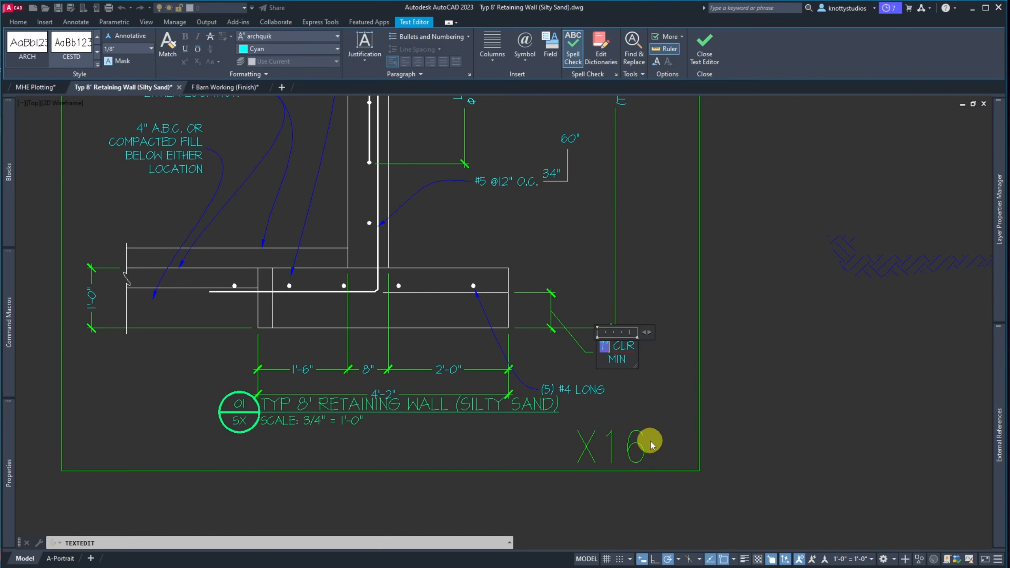
click(644, 383)
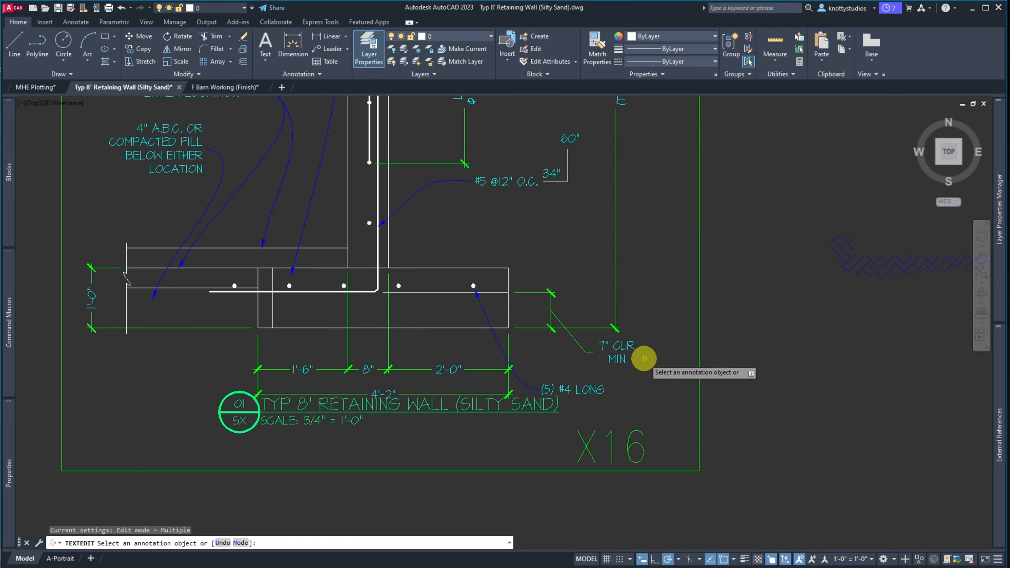
key(Escape)
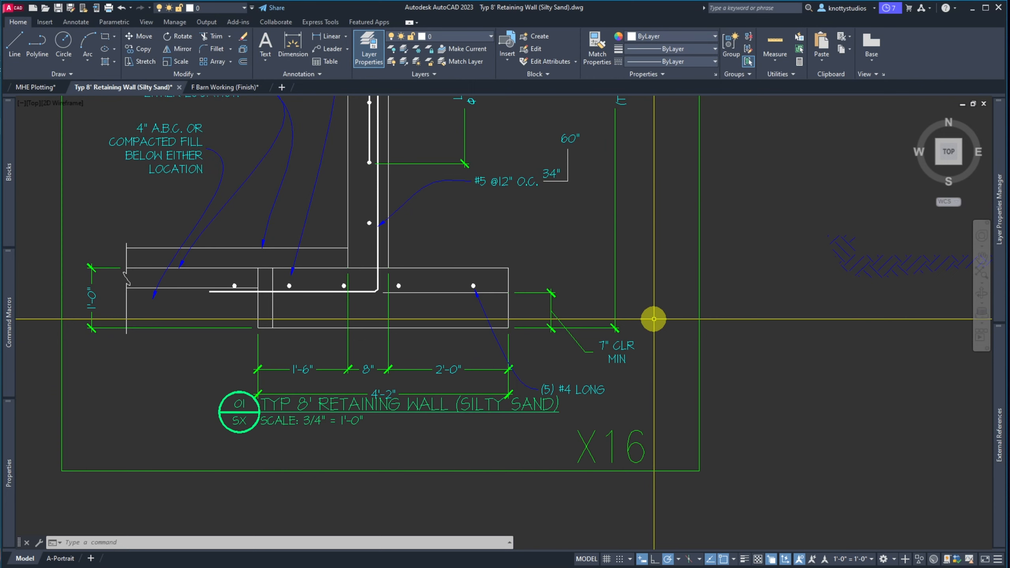
Stretch the footing bars and dimensions down 3", excluding the break line and left vertical line
text(s)
key(Return)
click(653, 318)
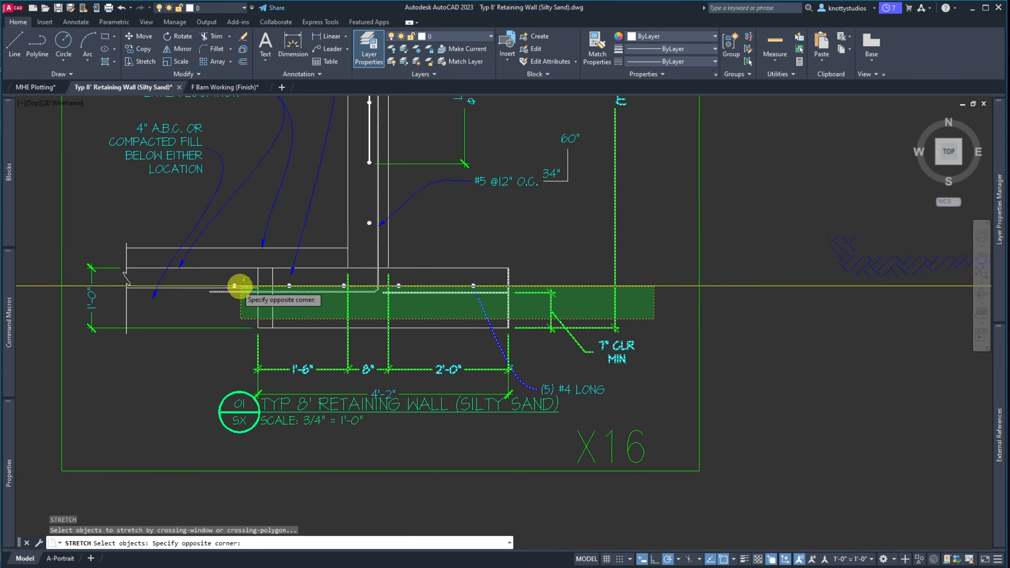
click(105, 281)
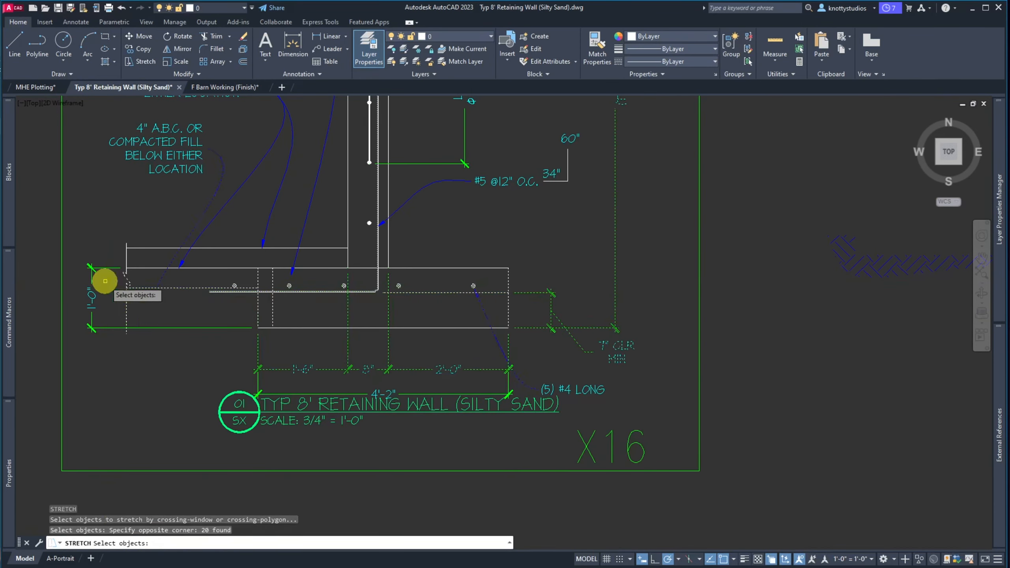
shift+click(115, 284)
shift+click(136, 298)
shift+click(118, 304)
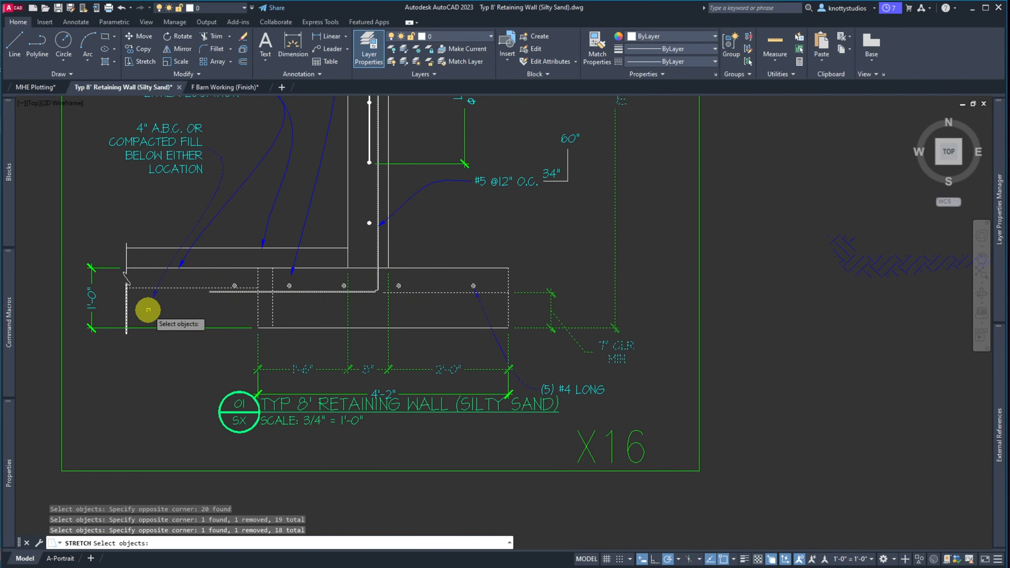
shift+click(144, 280)
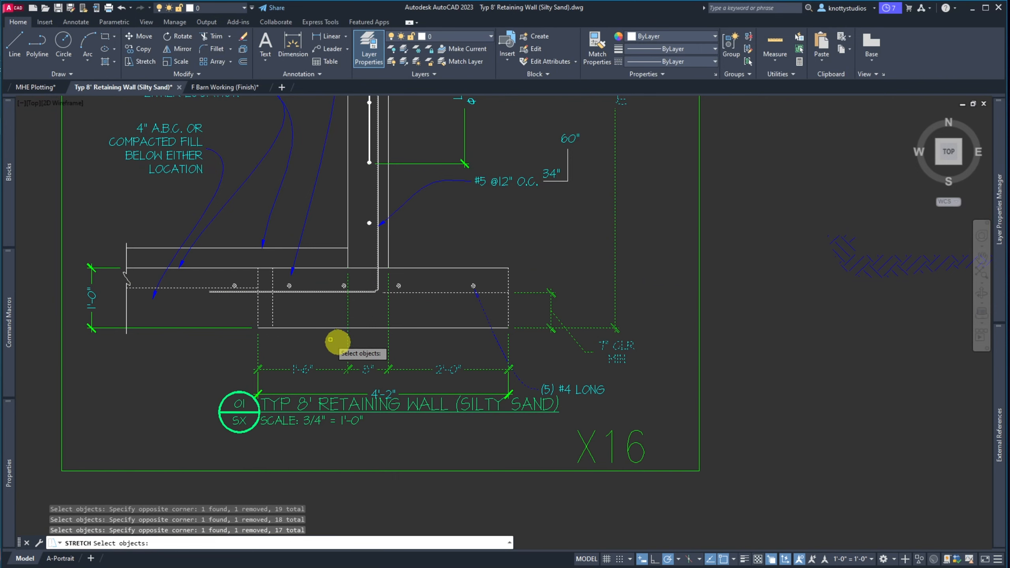
key(Return)
click(141, 353)
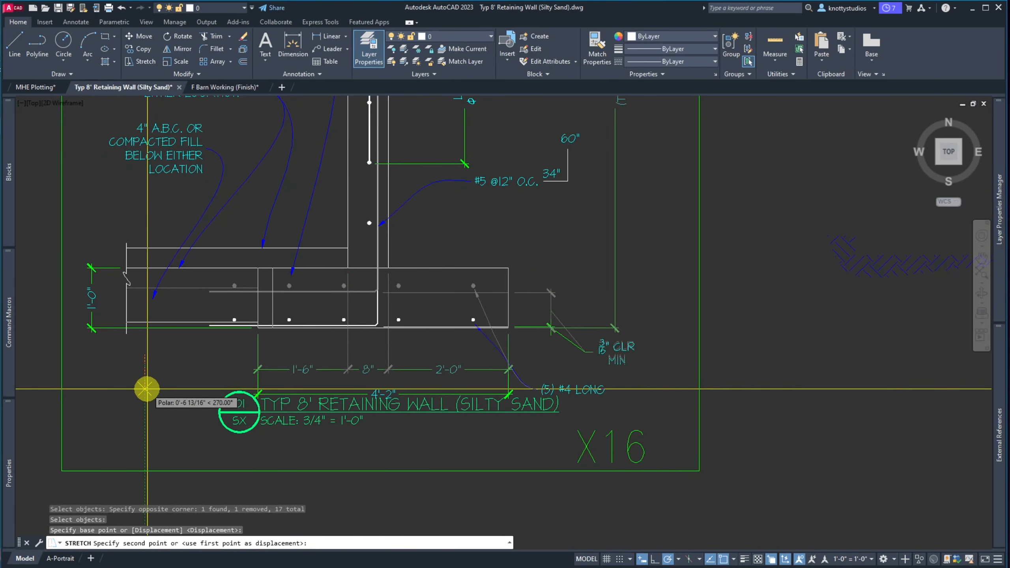
text(3)
key(Return)
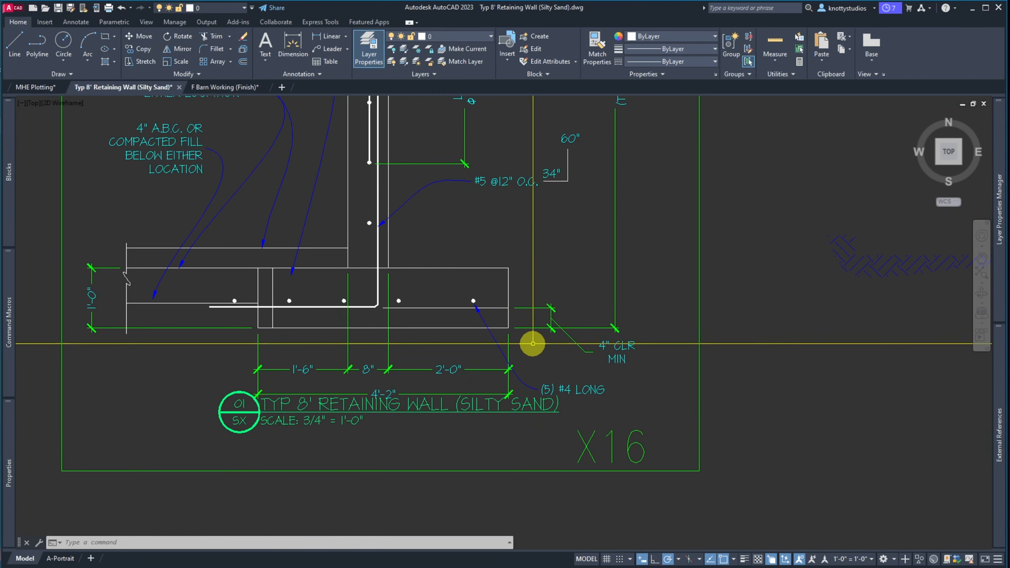
Stretch the previous selection down 1 more inch so the clearance reads 3" CLR MIN
text(s)
key(Return)
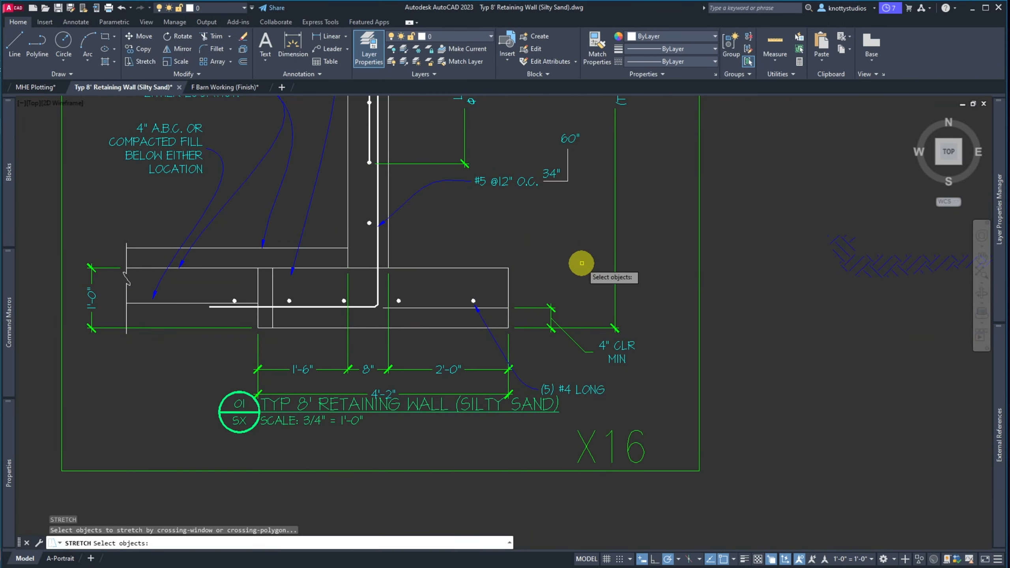
text(P)
key(Return)
key(Return)
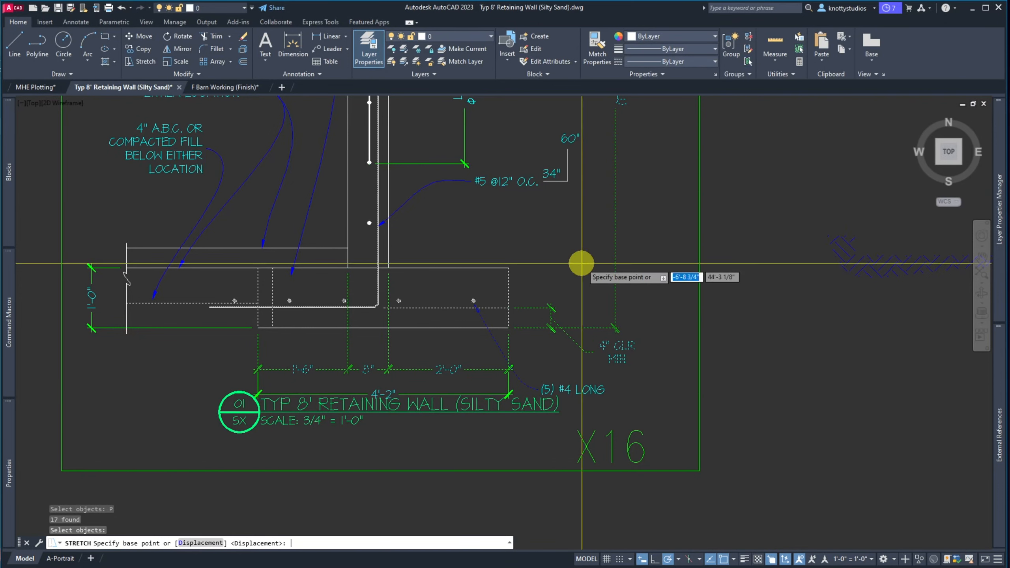
click(574, 234)
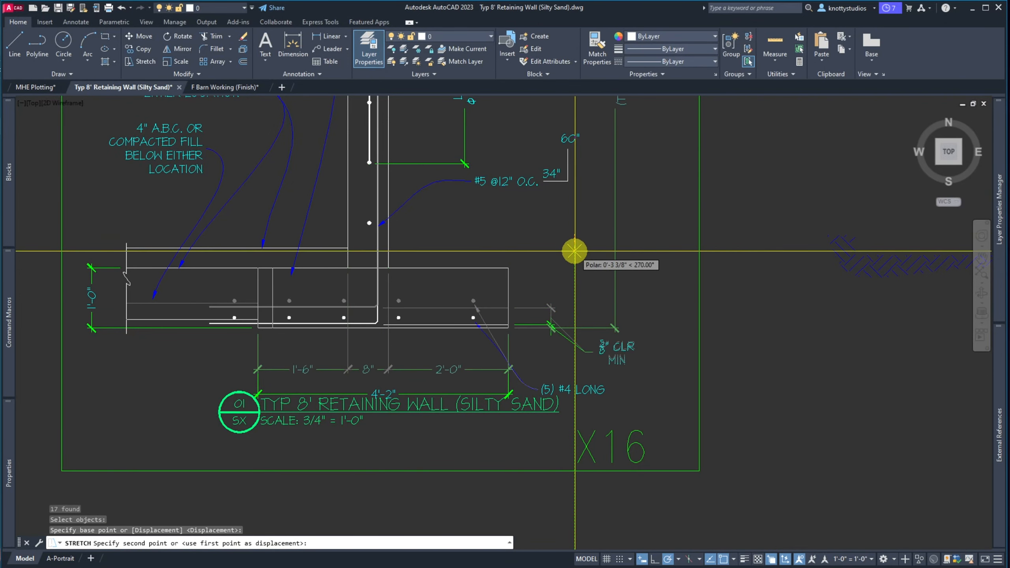
text(1)
key(Return)
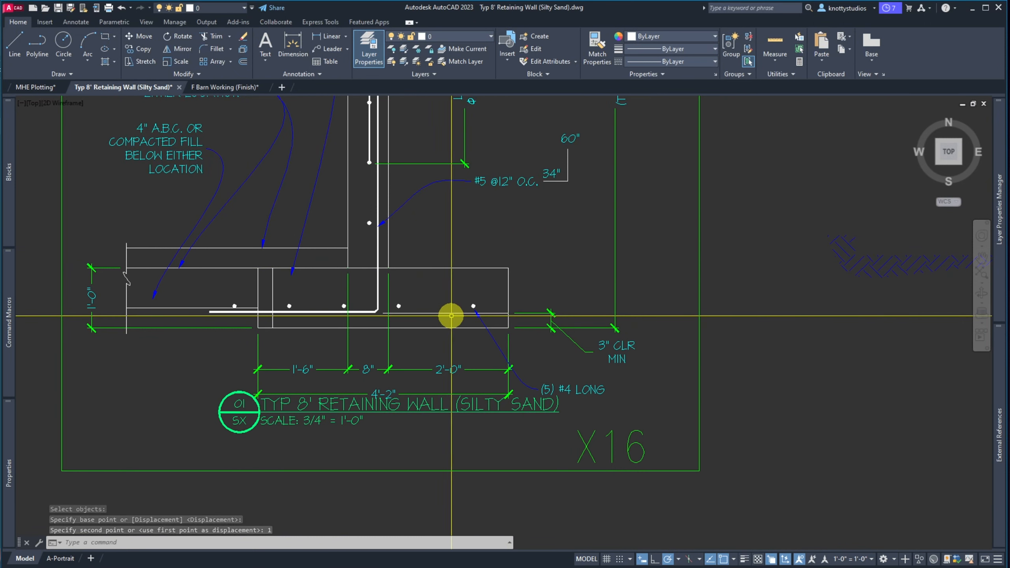
Use MA to match the short bar-level line to the nearby annotation, placing it on G-DIMS
text(ma)
key(Return)
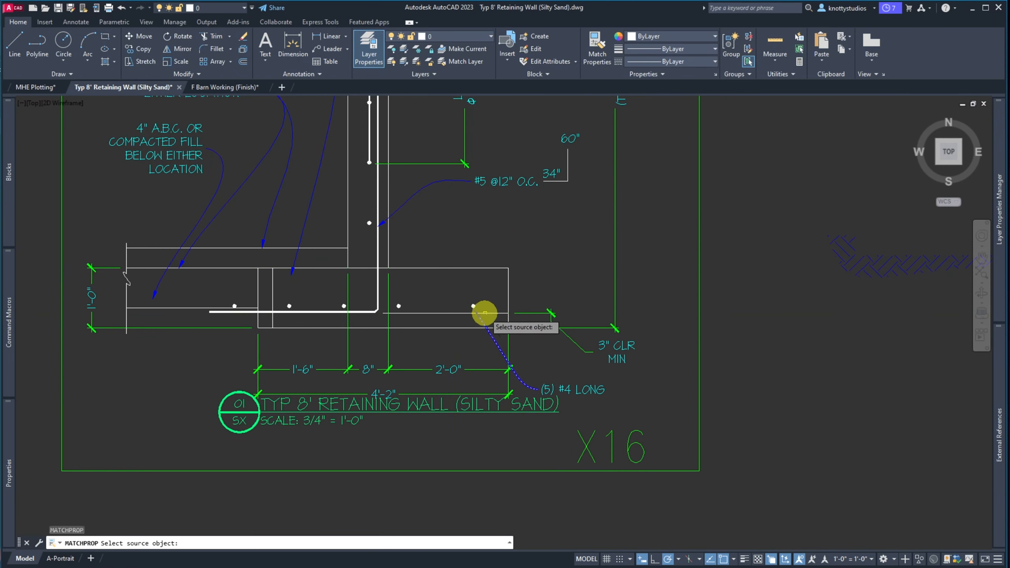
click(519, 313)
click(453, 313)
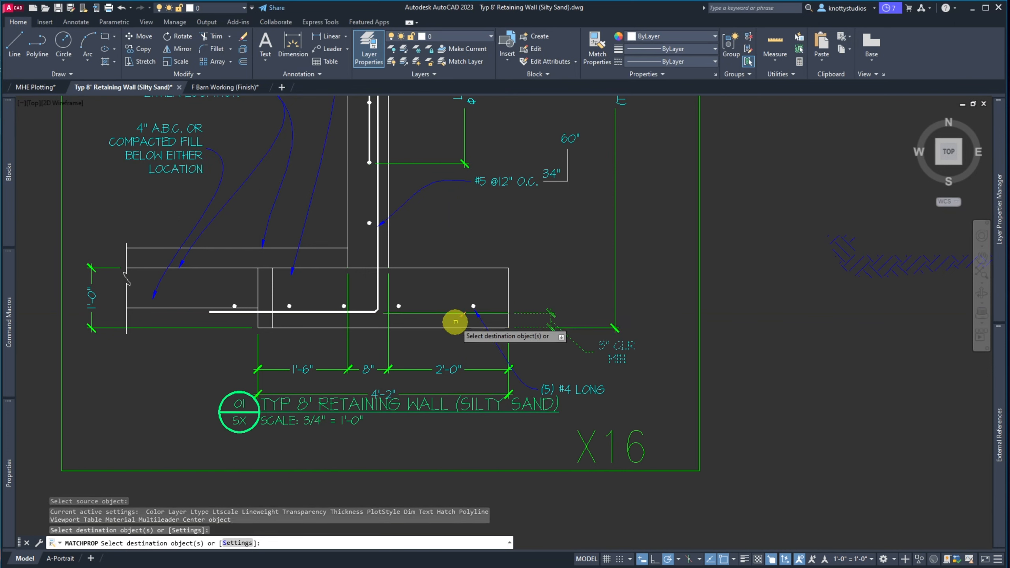
key(Return)
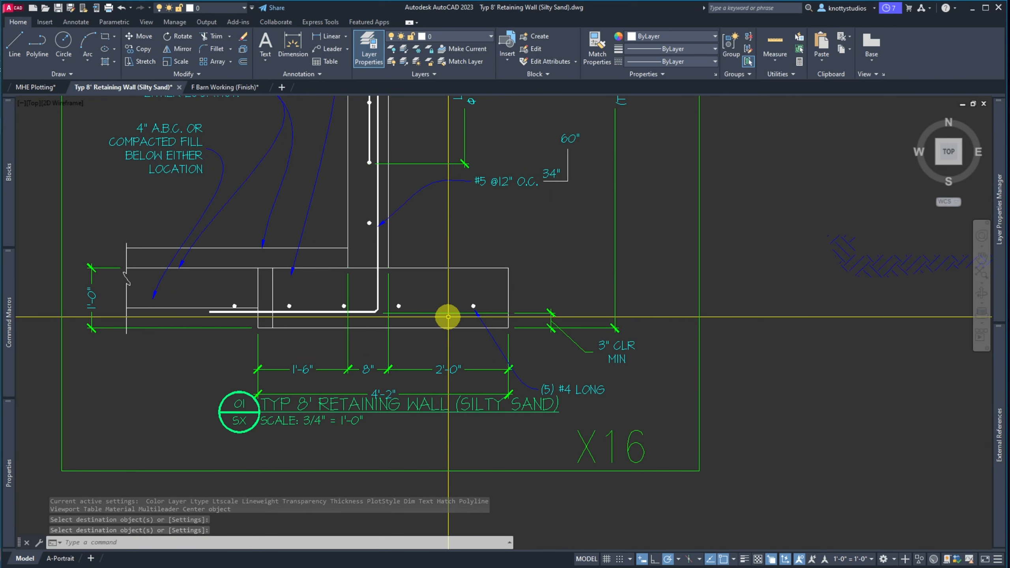
click(447, 315)
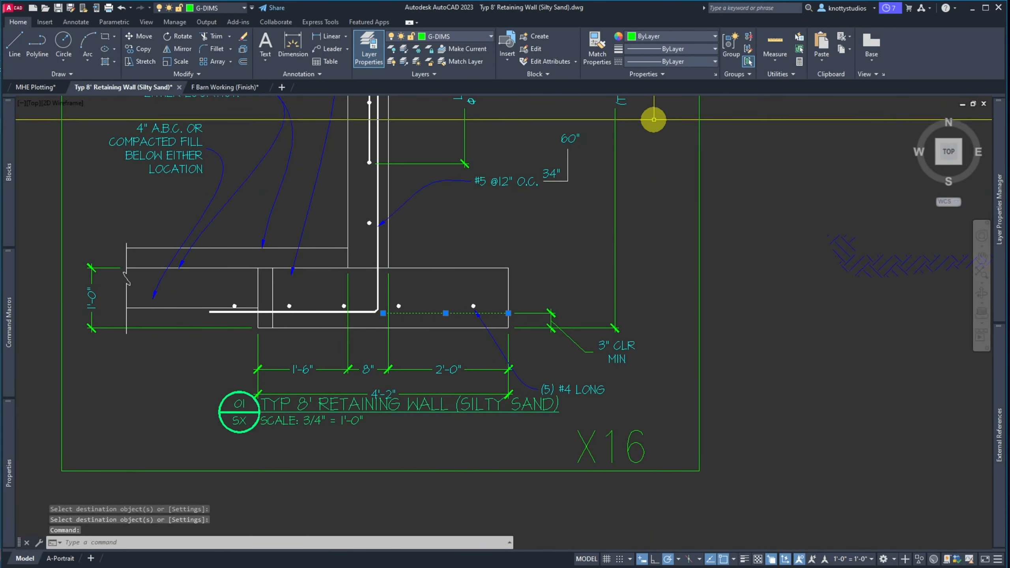
Load the DOT linetype into the drawing through the Linetype Manager
click(715, 64)
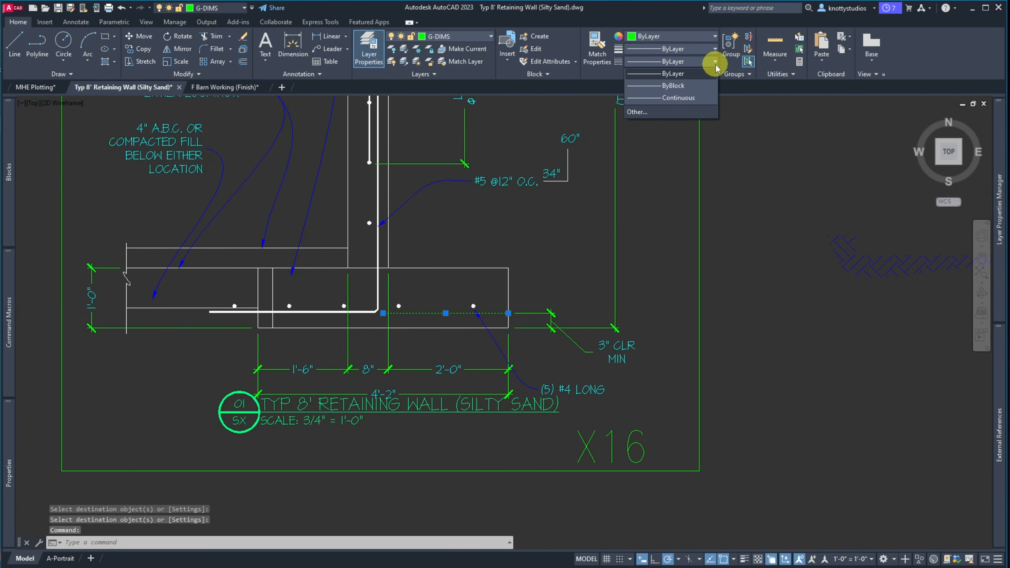
click(641, 113)
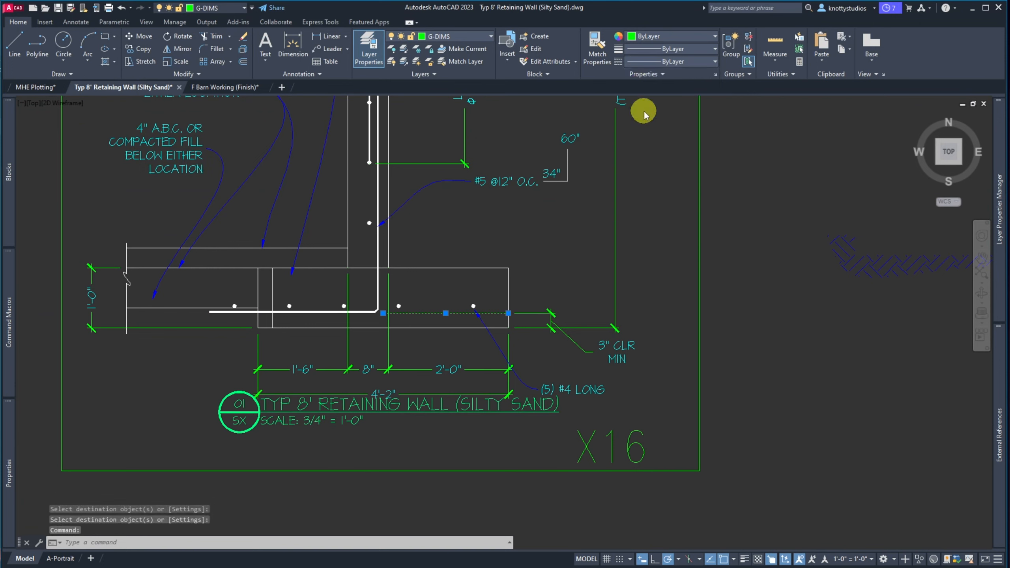
click(378, 200)
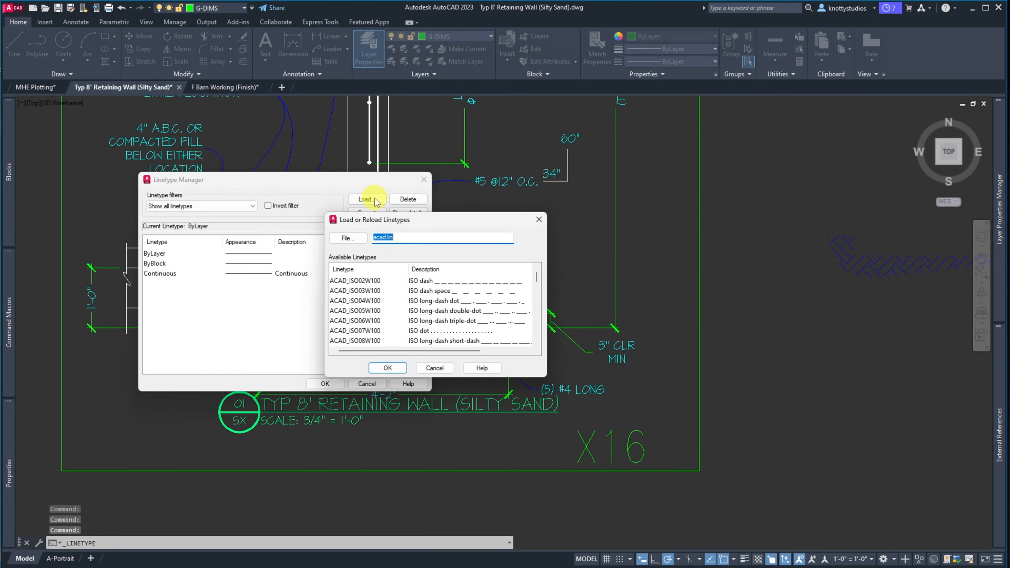
scroll(413, 326, down, 10)
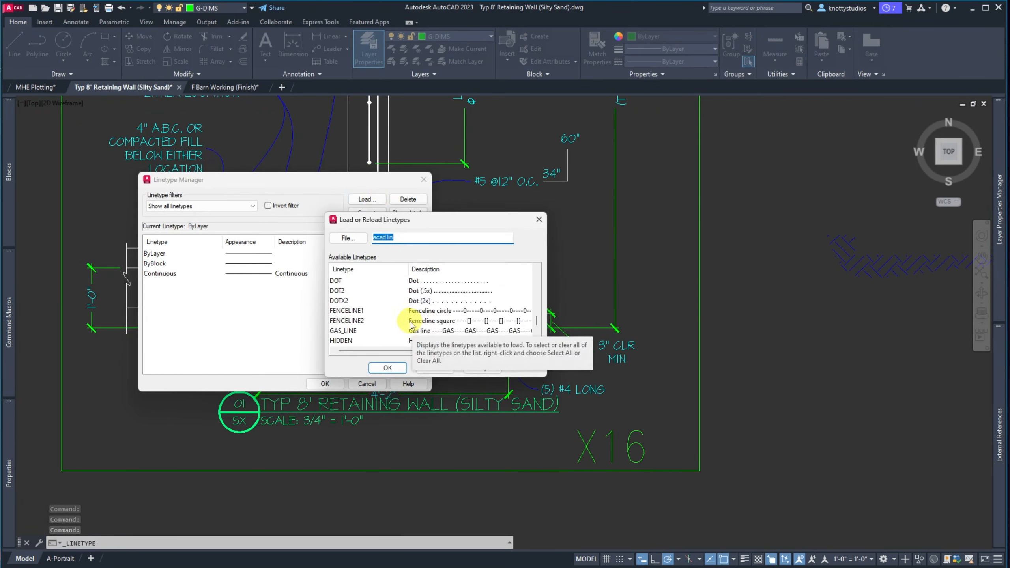
scroll(412, 324, up, 1)
click(344, 313)
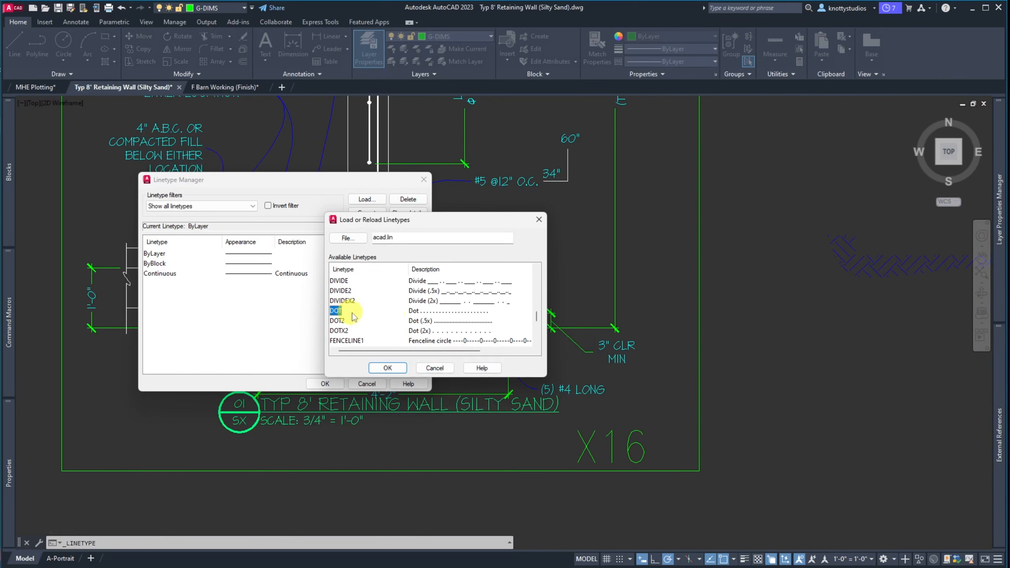
click(387, 367)
click(323, 386)
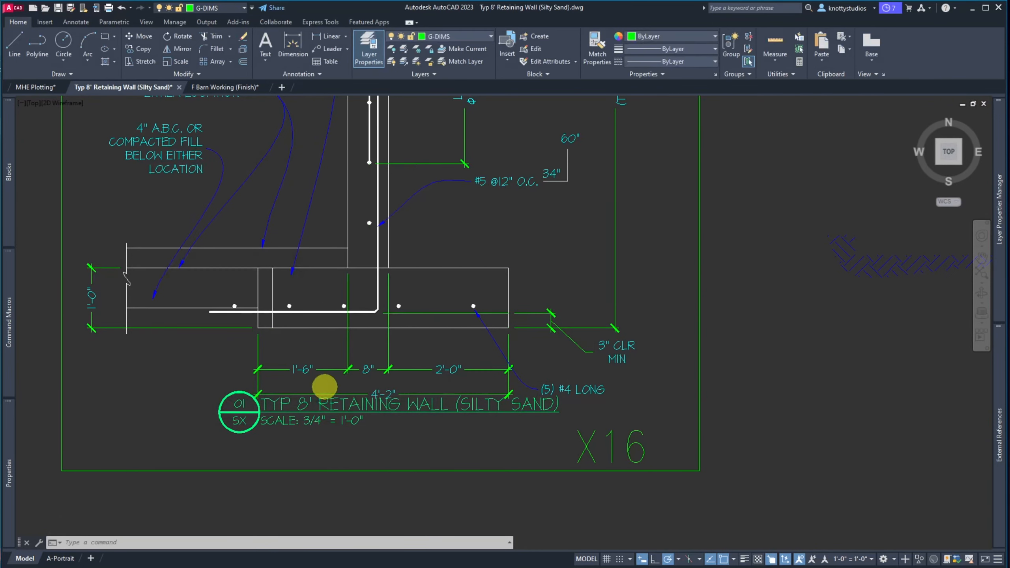
Make DOT the current linetype and regenerate the drawing with REA
click(681, 63)
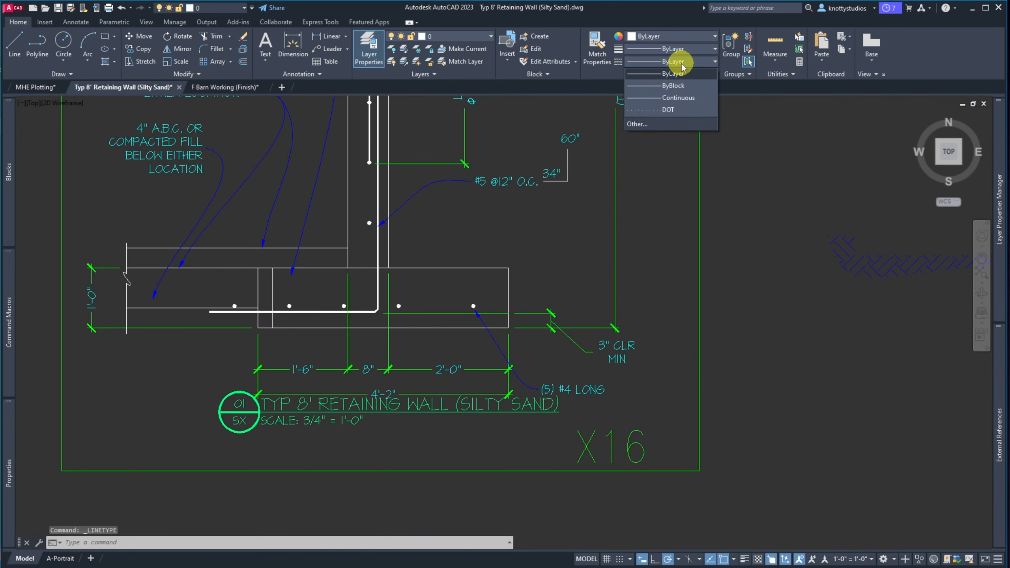
click(667, 111)
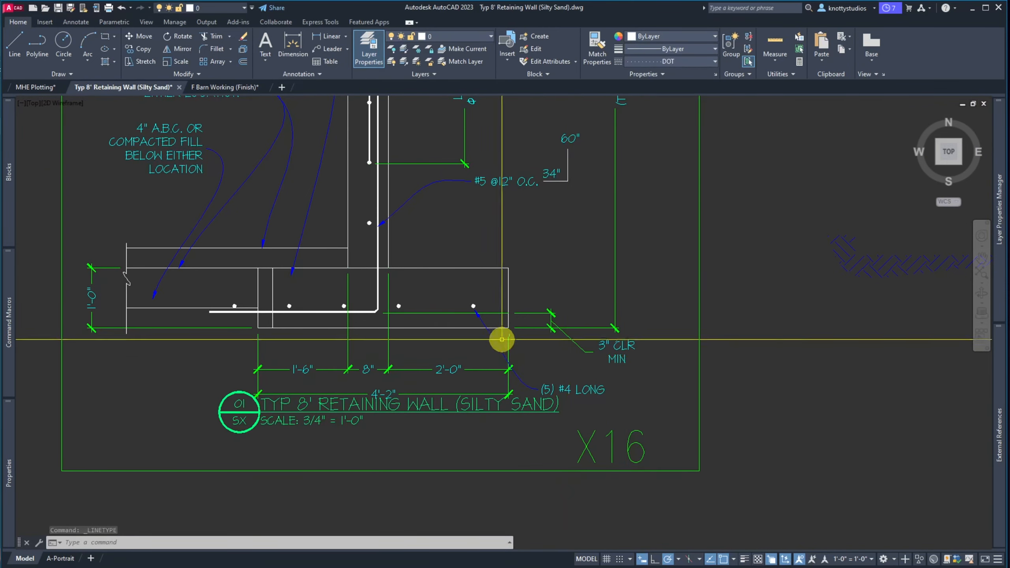
scroll(455, 314, up, 8)
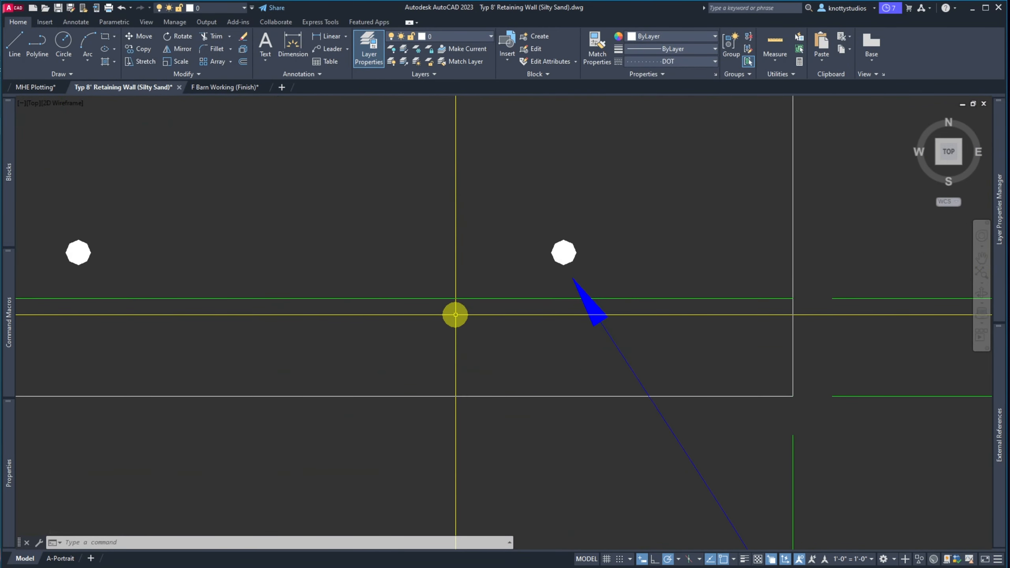
scroll(455, 314, down, 2)
click(446, 305)
key(Escape)
key(Escape)
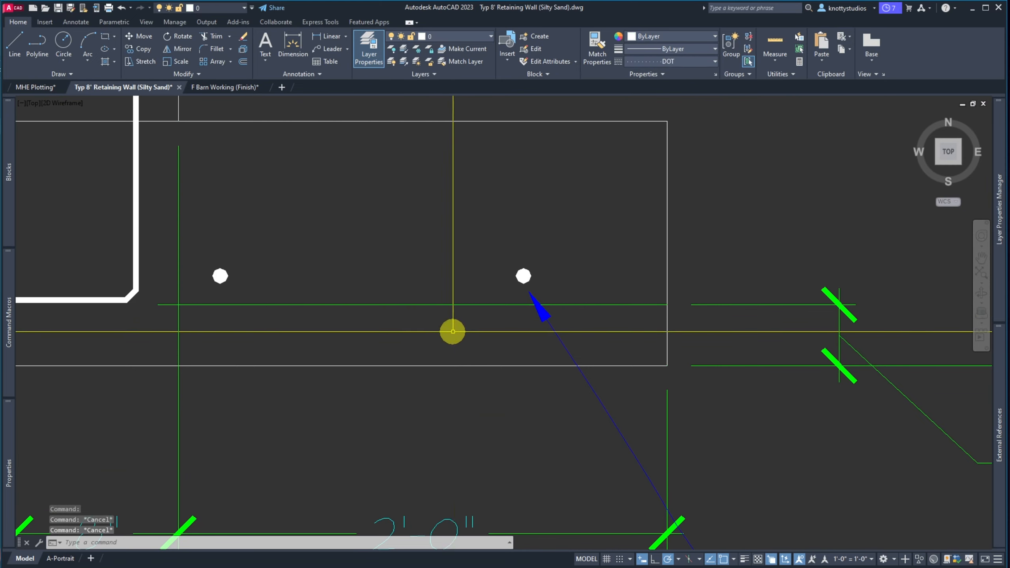
text(rea)
key(Return)
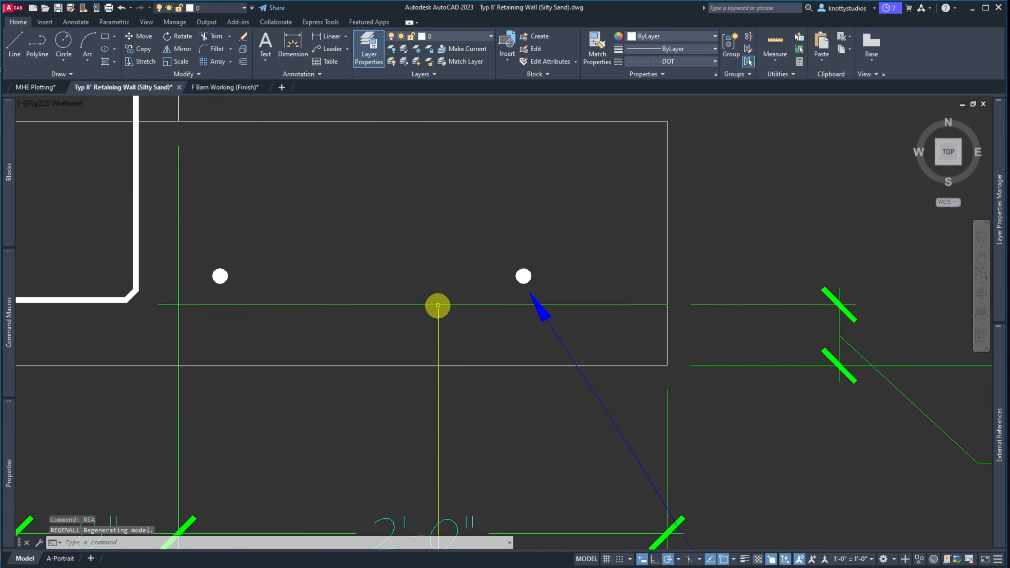
Give the green horizontal line through the footing the DOT linetype with linetype scale 6
click(437, 305)
click(703, 63)
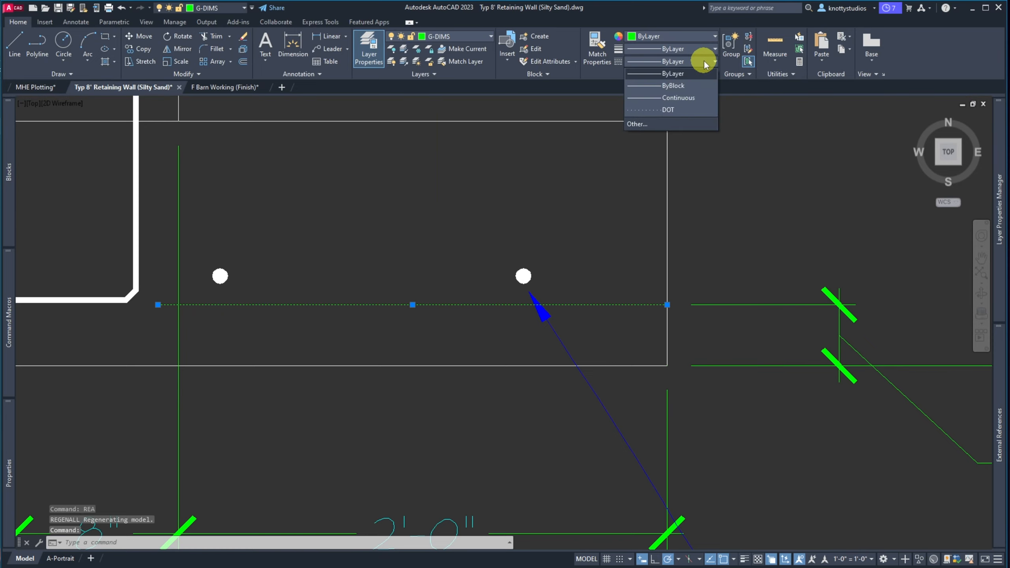
click(671, 111)
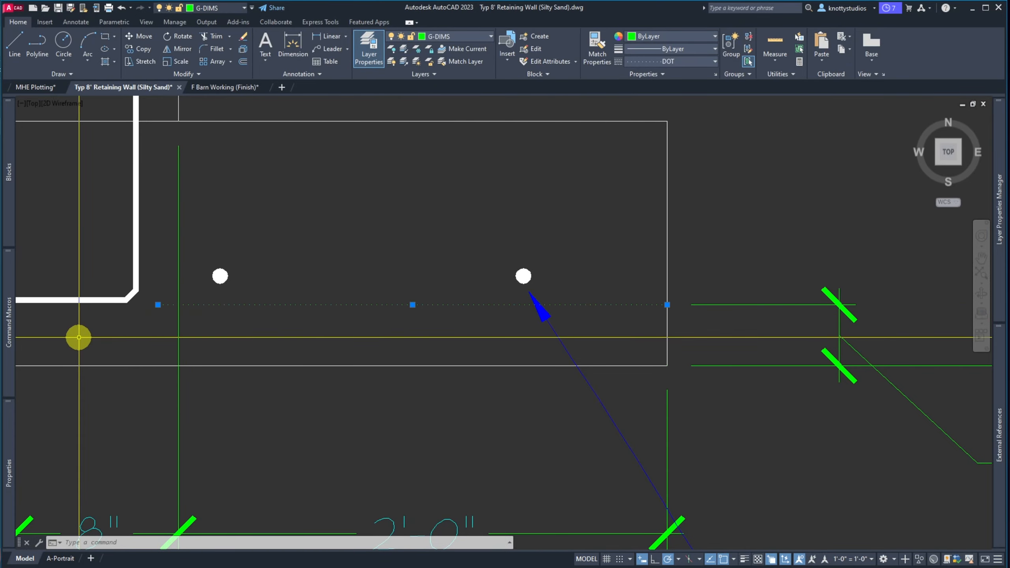
mouse_move(13, 438)
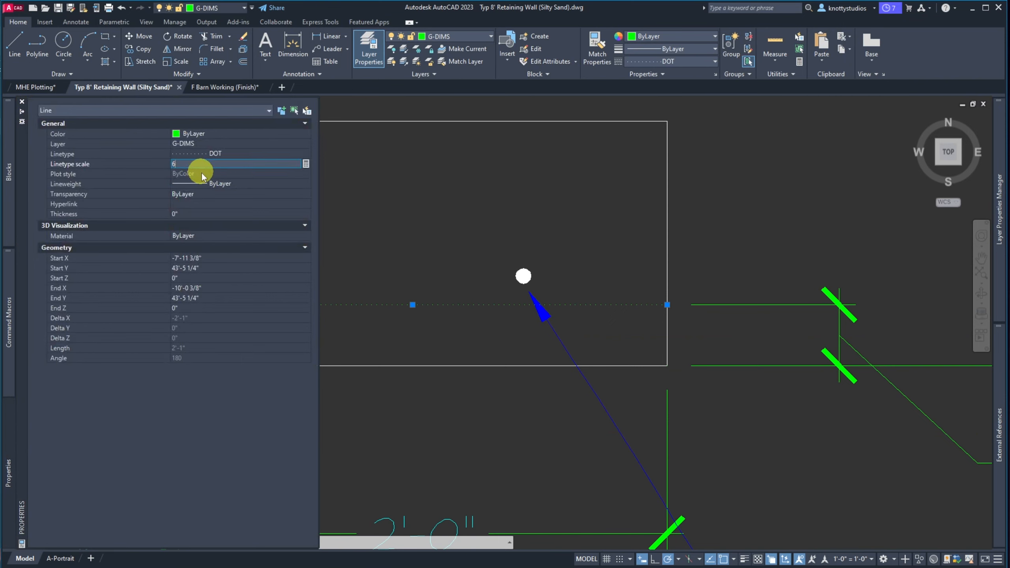
click(203, 199)
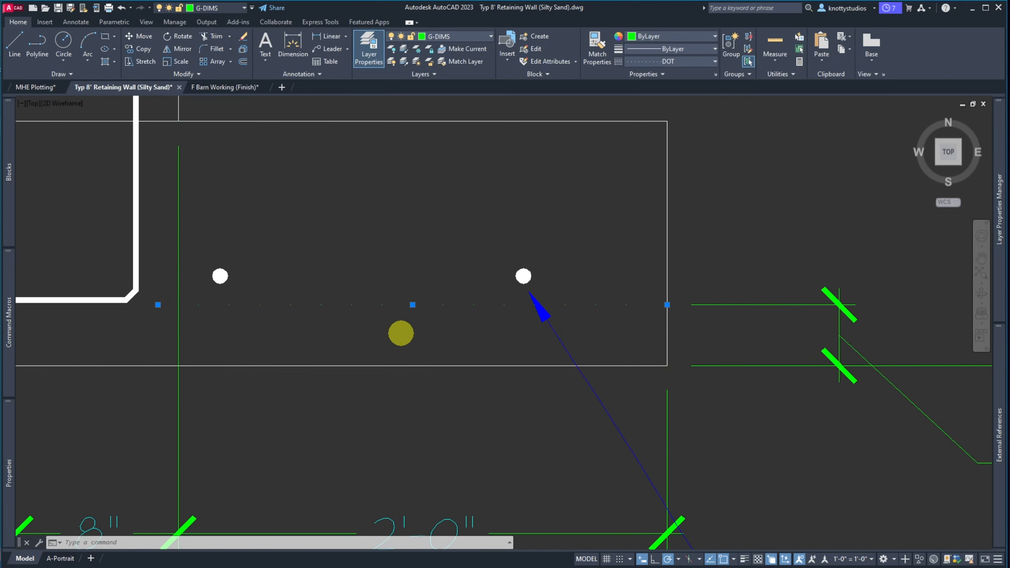
key(Escape)
scroll(413, 346, down, 5)
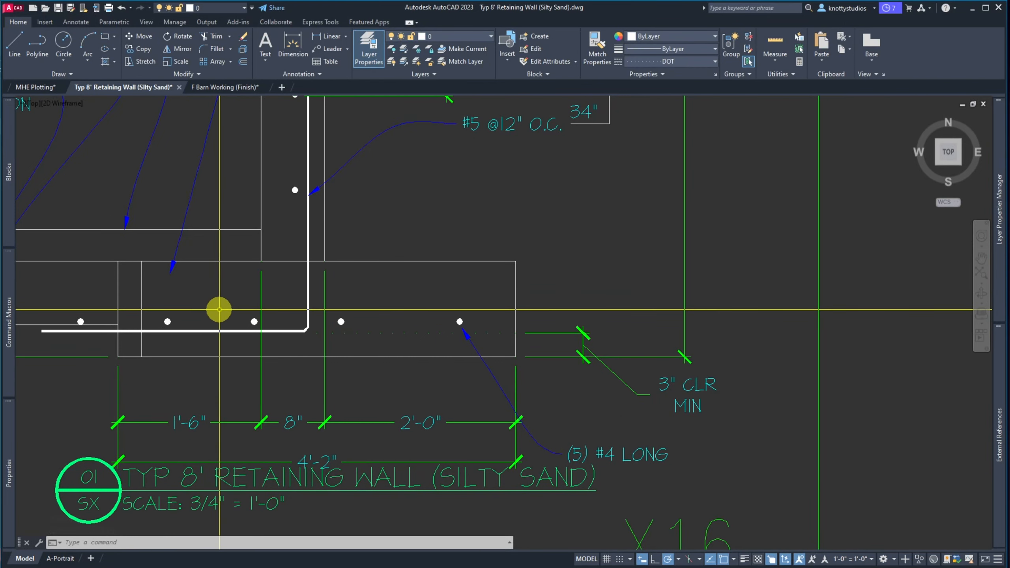
Stretch the bottom rebar's left end back to the wall intersection
click(179, 305)
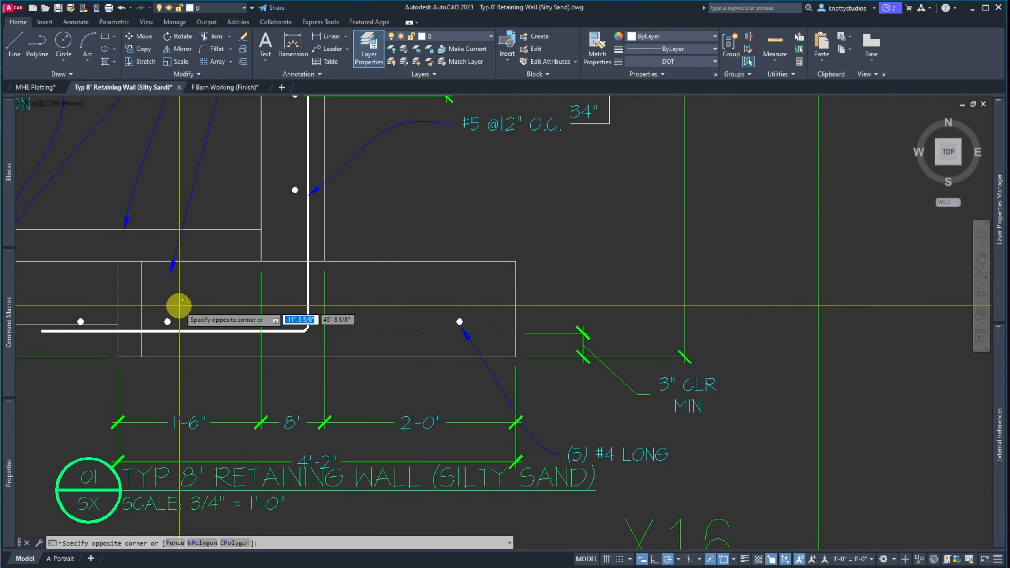
click(162, 298)
click(72, 331)
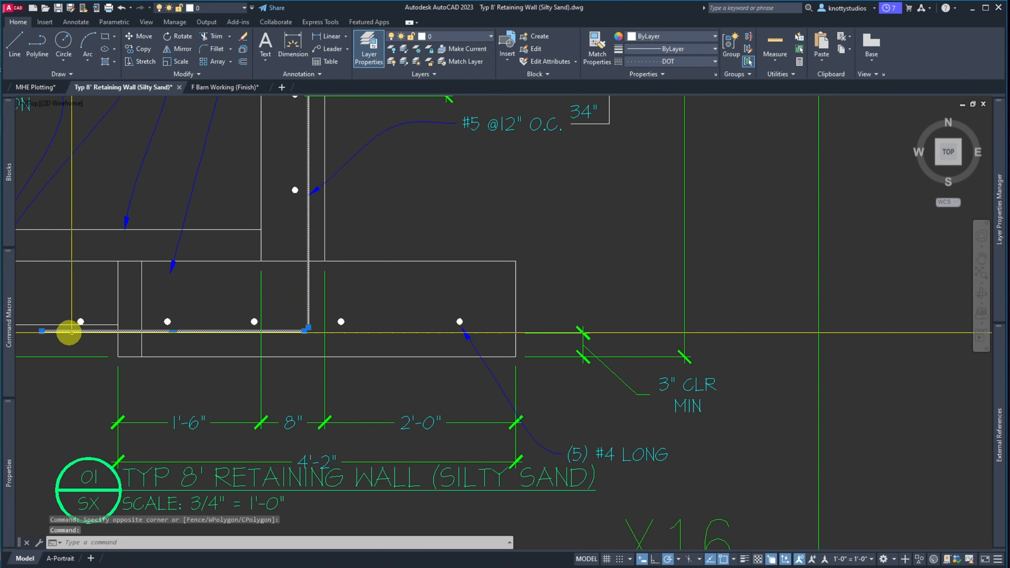
click(42, 330)
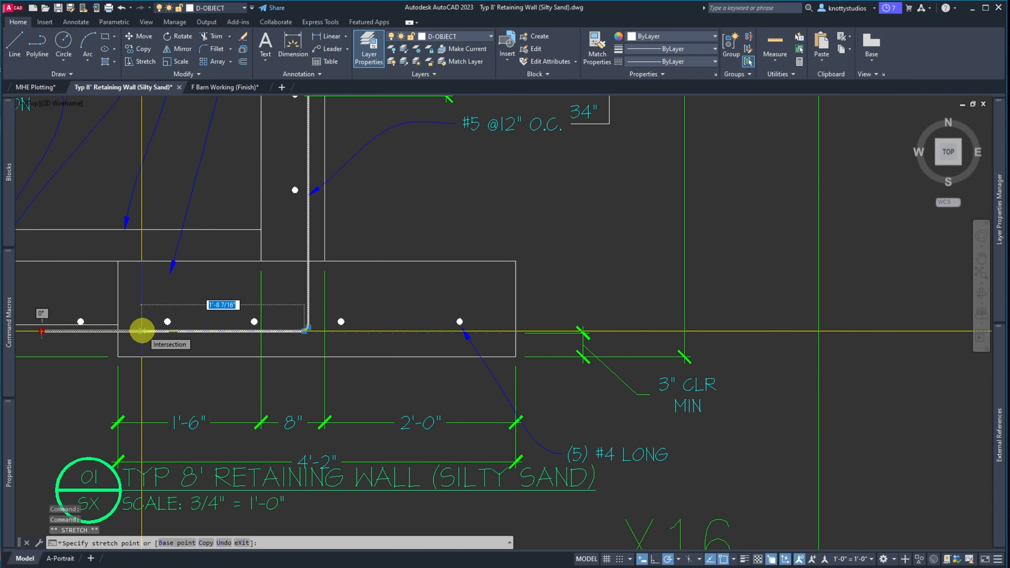
click(141, 331)
key(Escape)
Erase the leftover vertical line and the short white line left of the footing
click(141, 290)
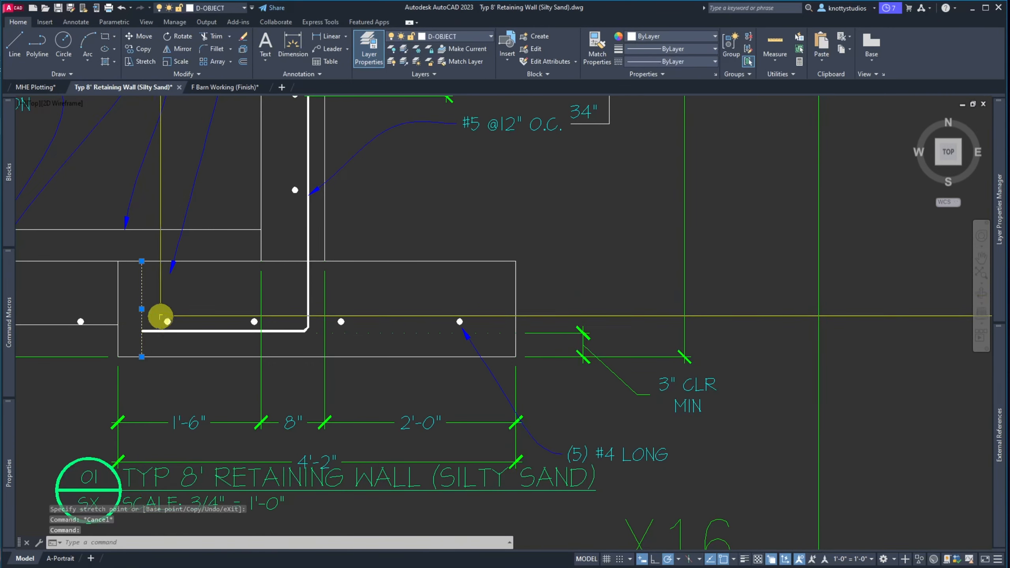
key(Delete)
scroll(199, 353, down, 5)
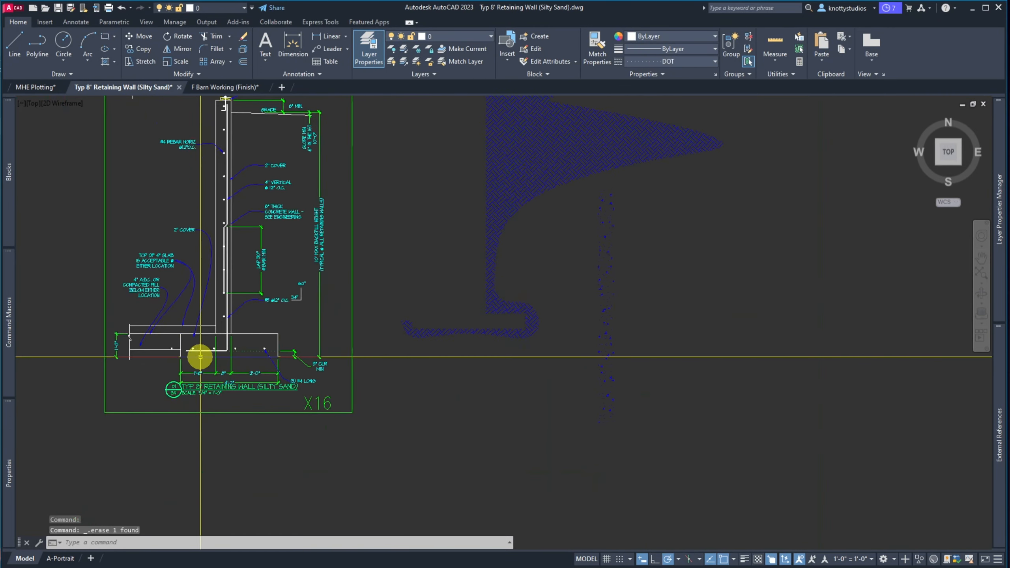
scroll(200, 357, up, 6)
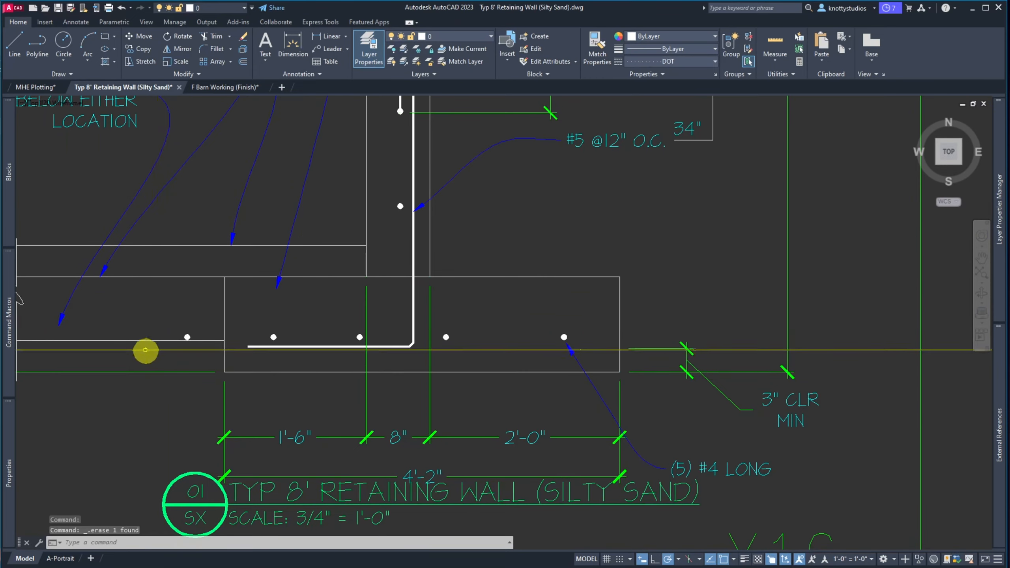
scroll(145, 350, down, 3)
scroll(141, 350, up, 3)
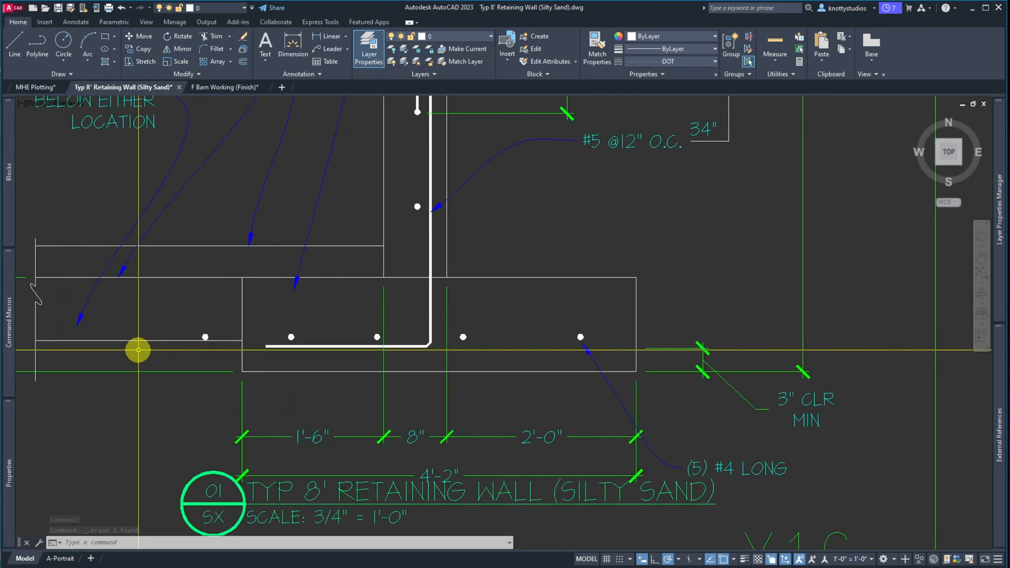
click(138, 340)
click(139, 365)
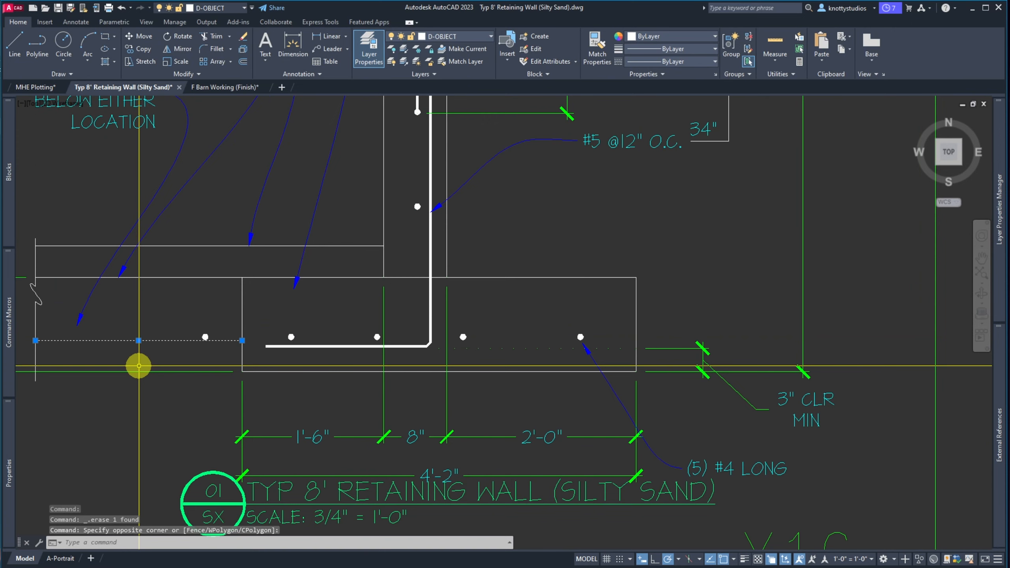
key(Delete)
scroll(138, 365, down, 3)
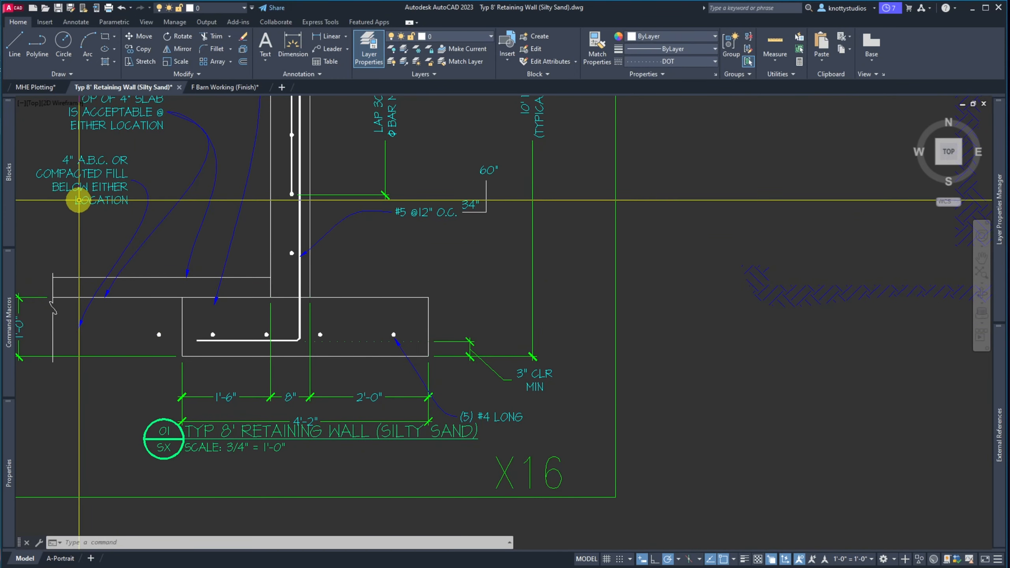
Remove 'BELOW EITHER LOCATION' from the compacted fill note
double_click(80, 201)
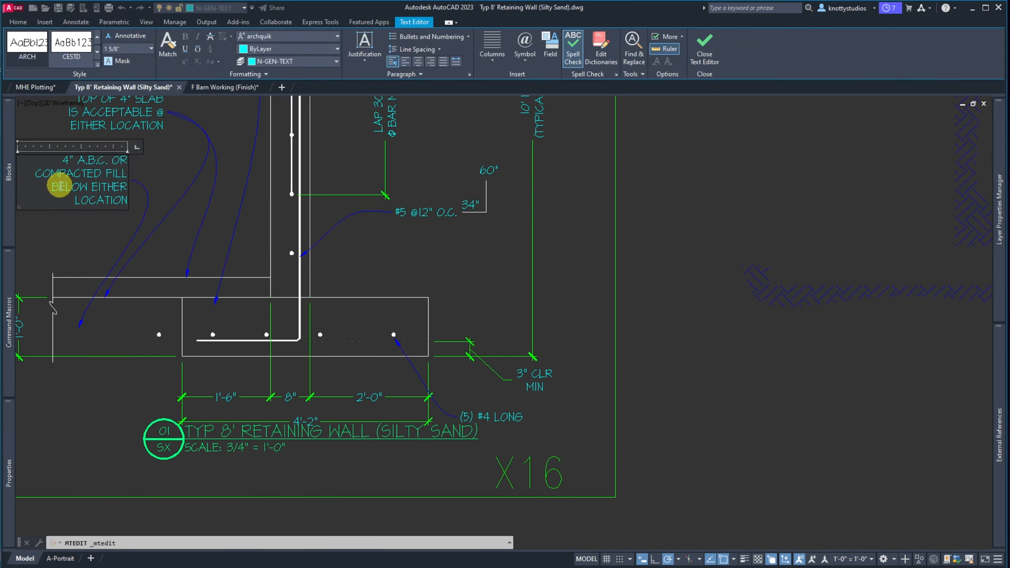
drag(50, 187, 132, 197)
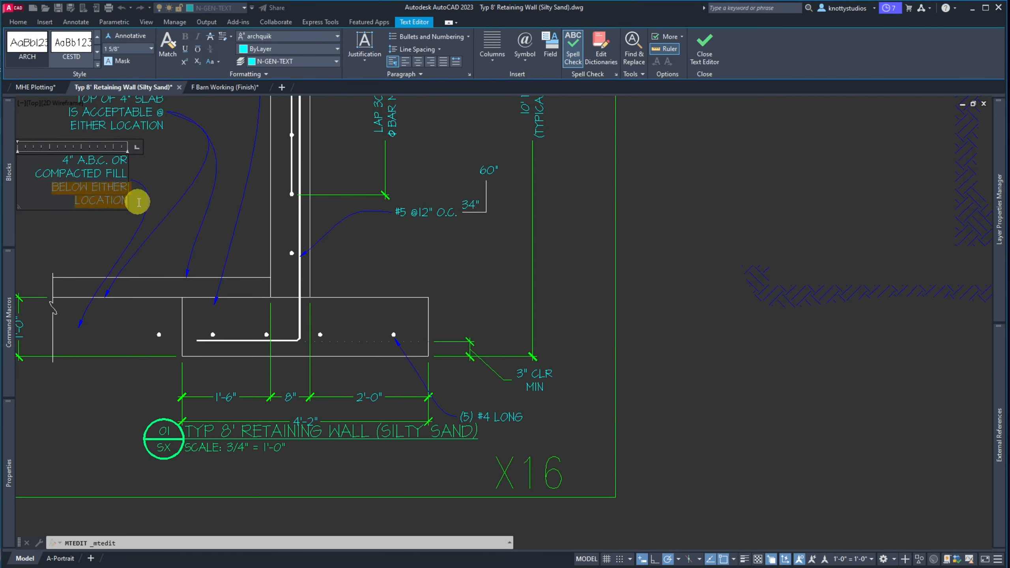
key(Delete)
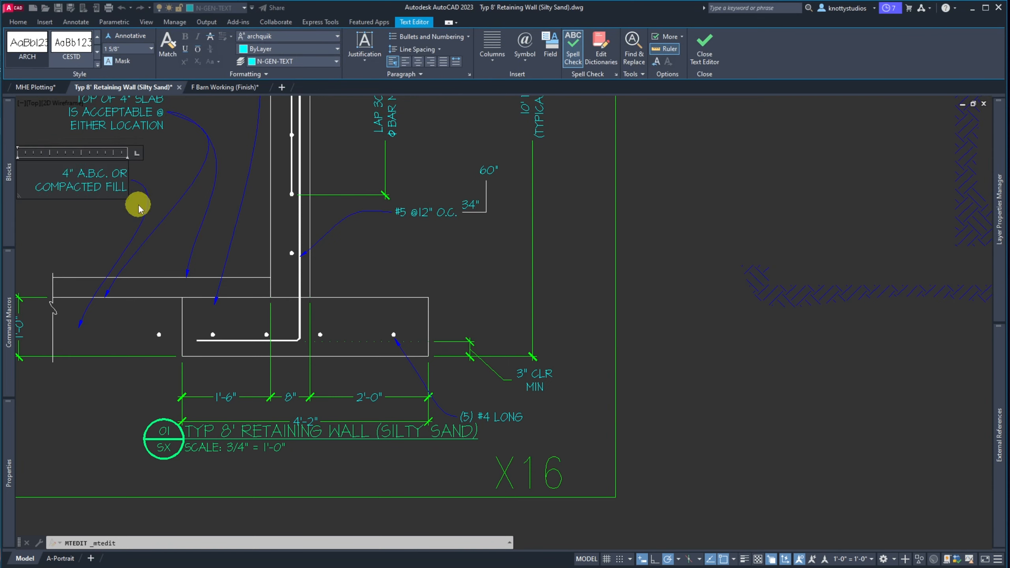
click(146, 179)
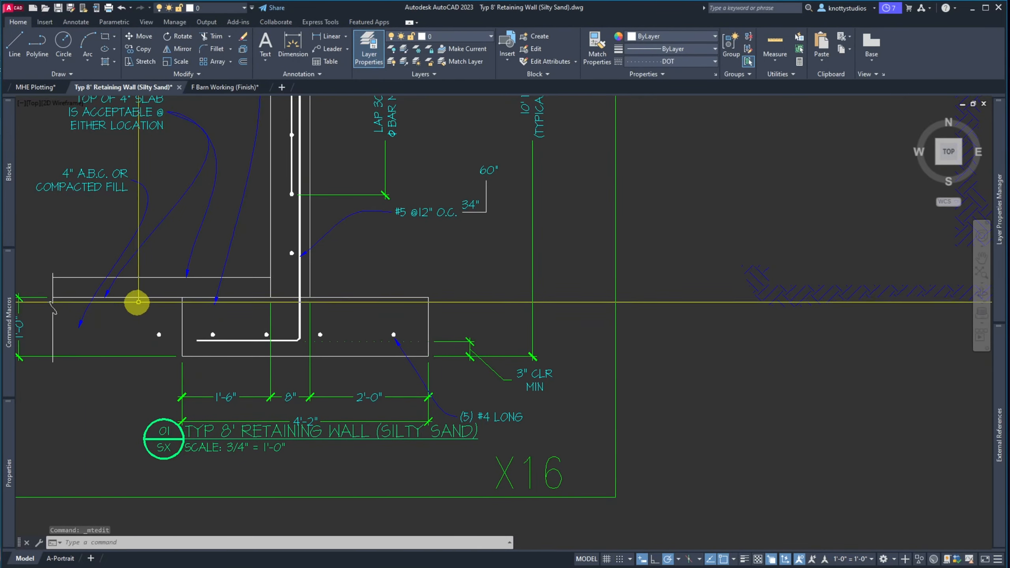
Erase the middle leader arrow
click(169, 215)
click(163, 208)
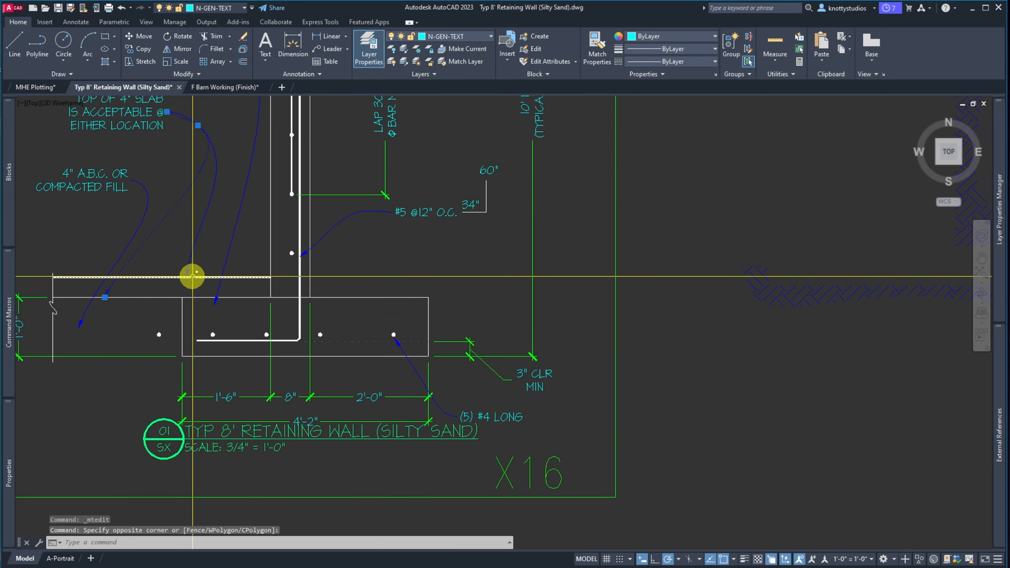
key(Delete)
scroll(139, 226, down, 3)
scroll(140, 226, up, 5)
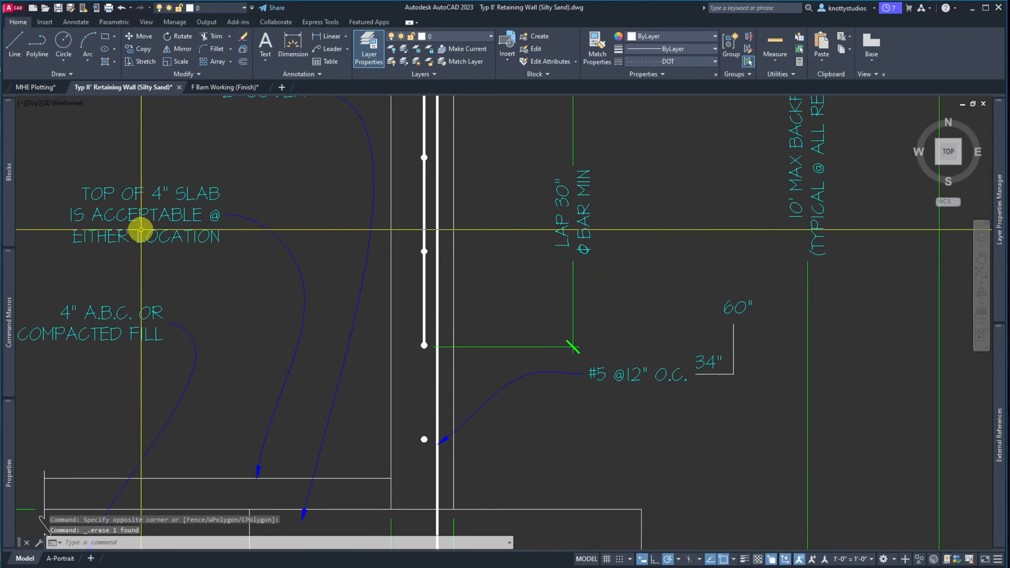
Delete the 'either location' wording so the slab note reads TOP OF 4" SLAB
click(185, 197)
double_click(149, 204)
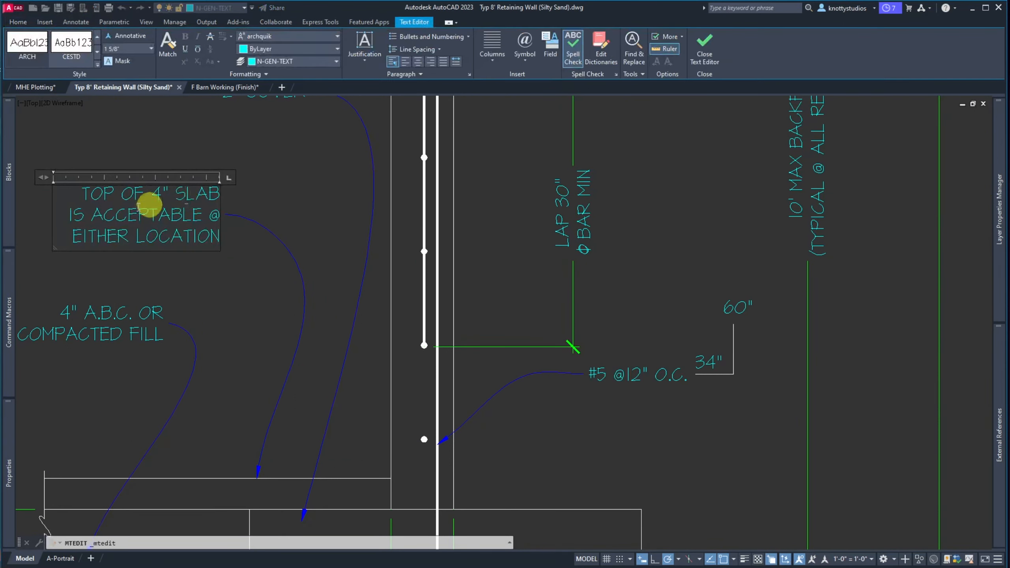
drag(67, 215, 202, 236)
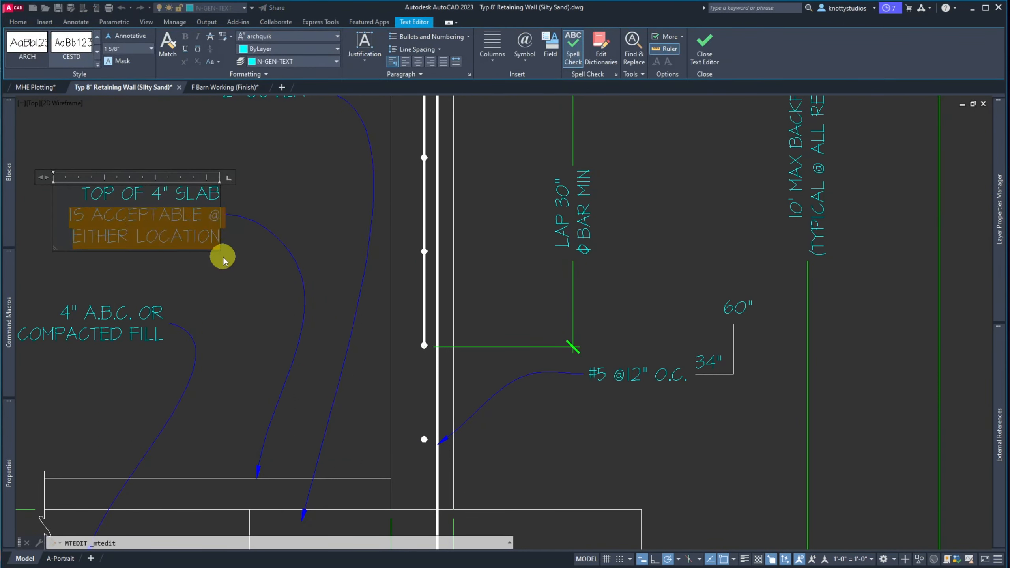
key(Delete)
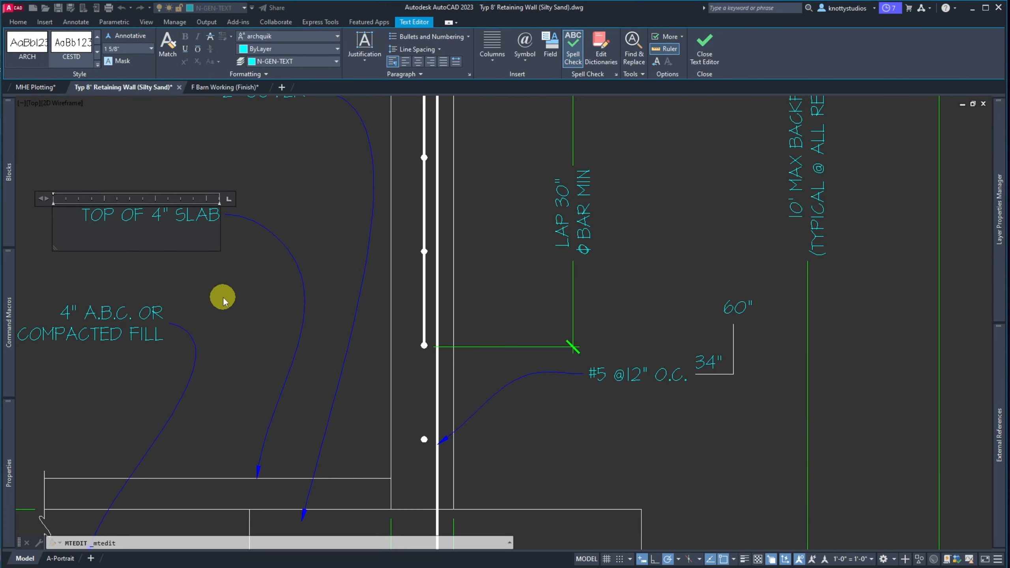
click(222, 301)
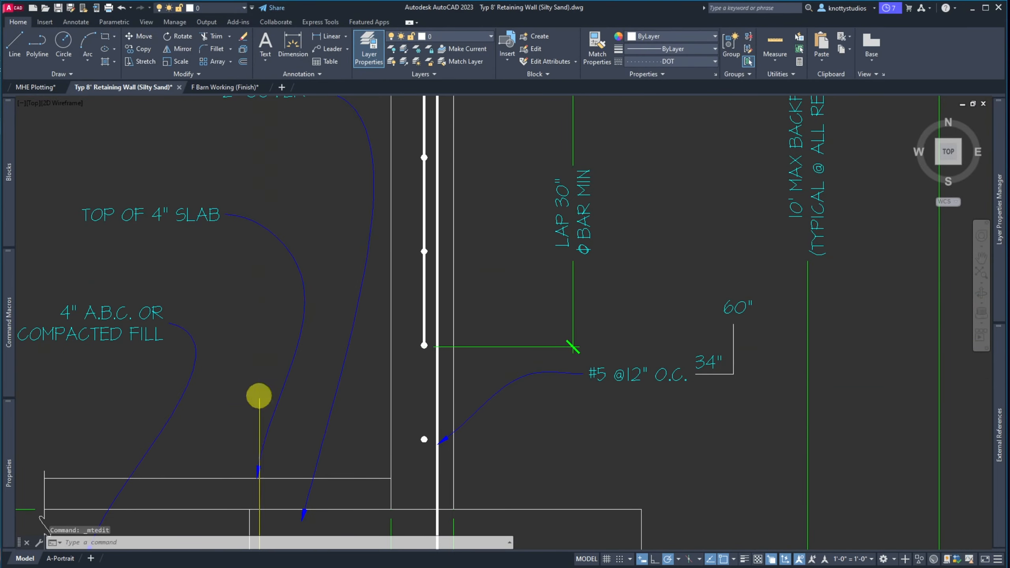
Offset the footing's top line 48 upward as a guide and switch to the reference PDF
scroll(250, 509, up, 4)
scroll(263, 392, up, 2)
scroll(260, 413, down, 5)
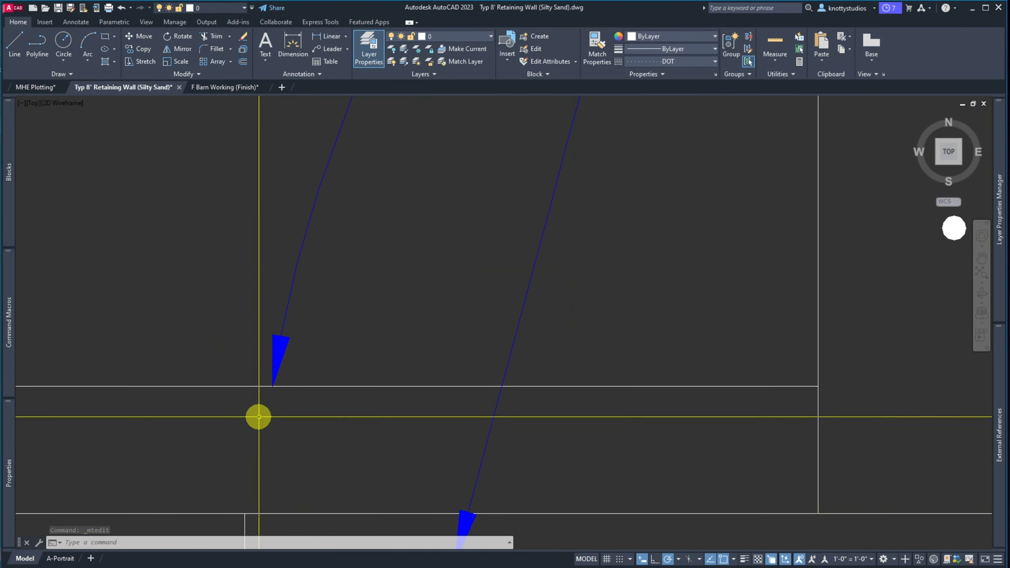
scroll(310, 412, up, 5)
scroll(162, 322, down, 3)
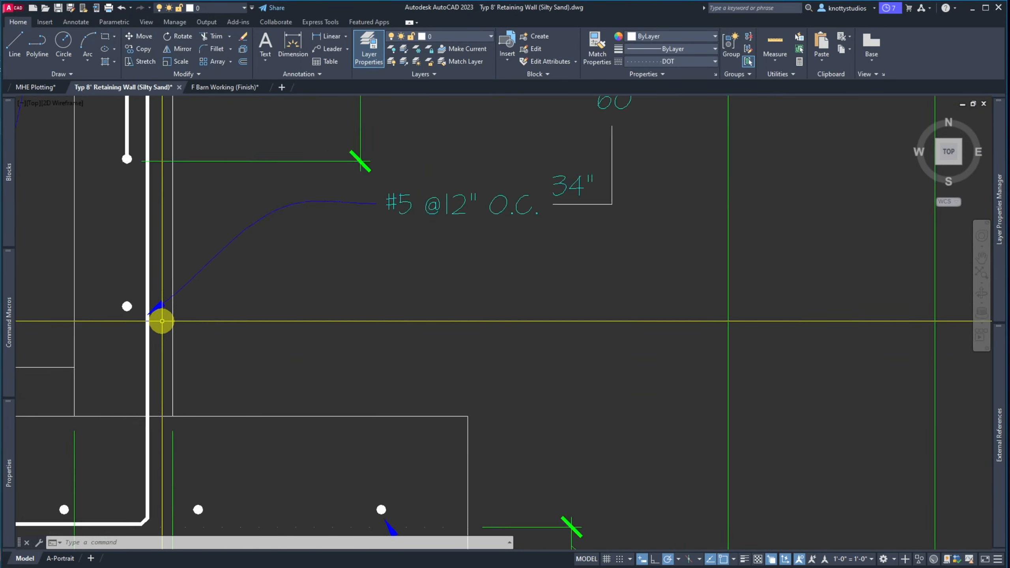
scroll(145, 381, down, 4)
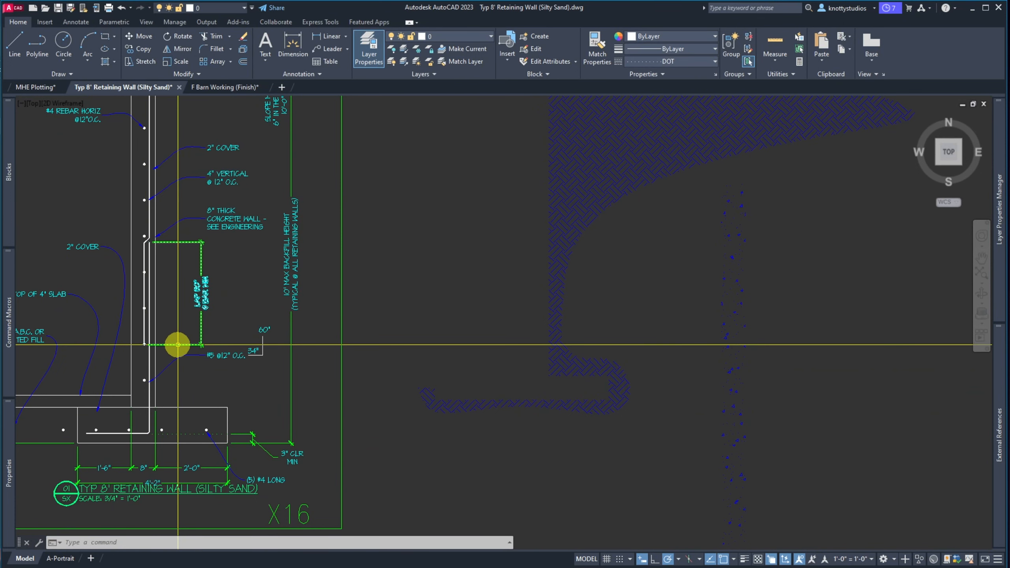
text(o)
key(Return)
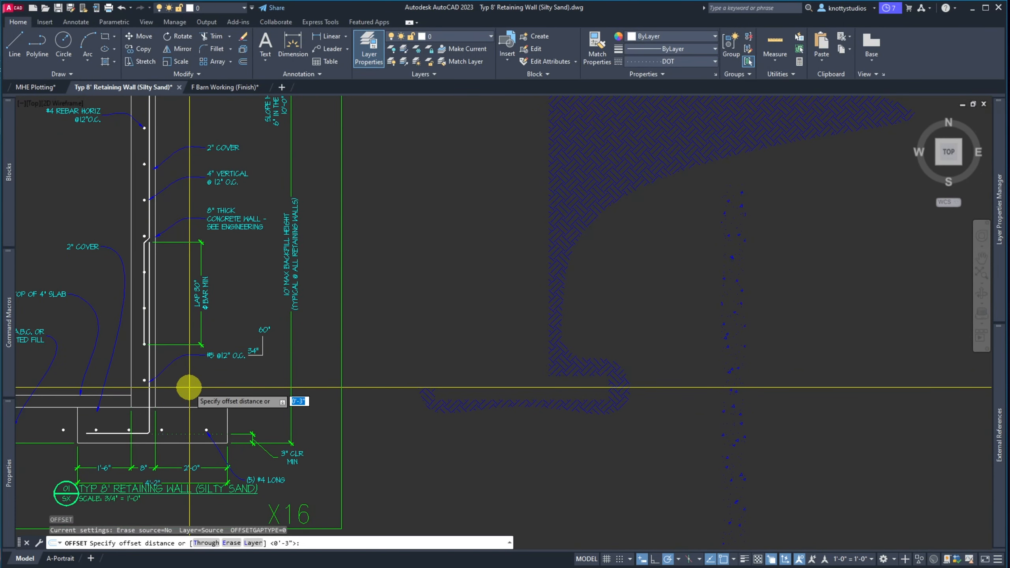
text(48)
key(Return)
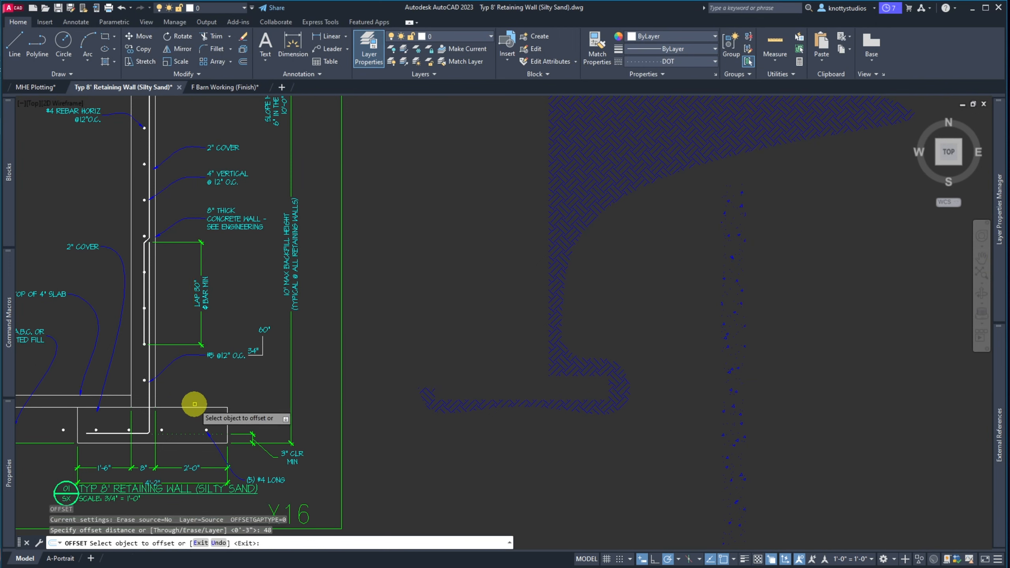
click(195, 406)
click(140, 260)
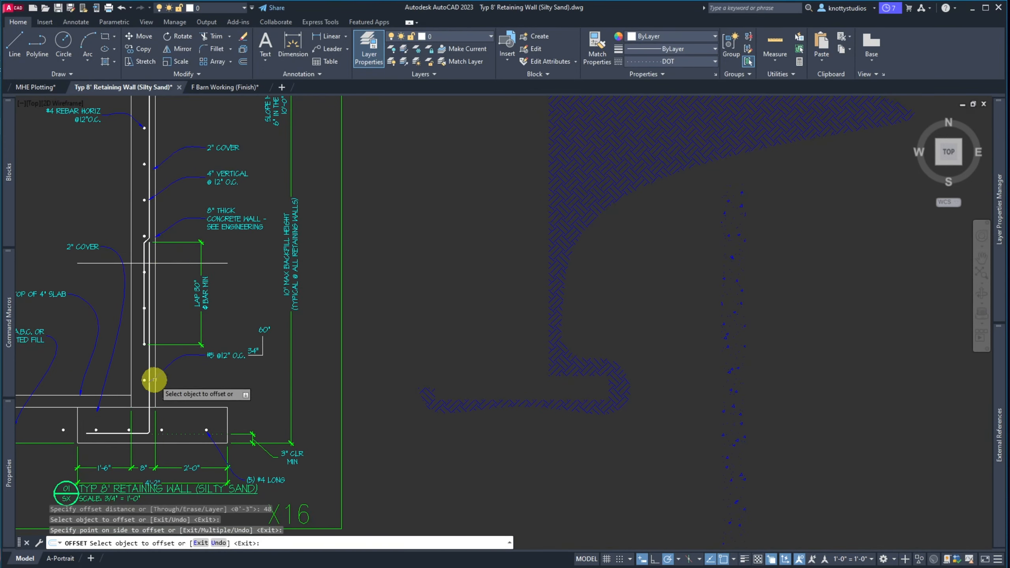
key(Escape)
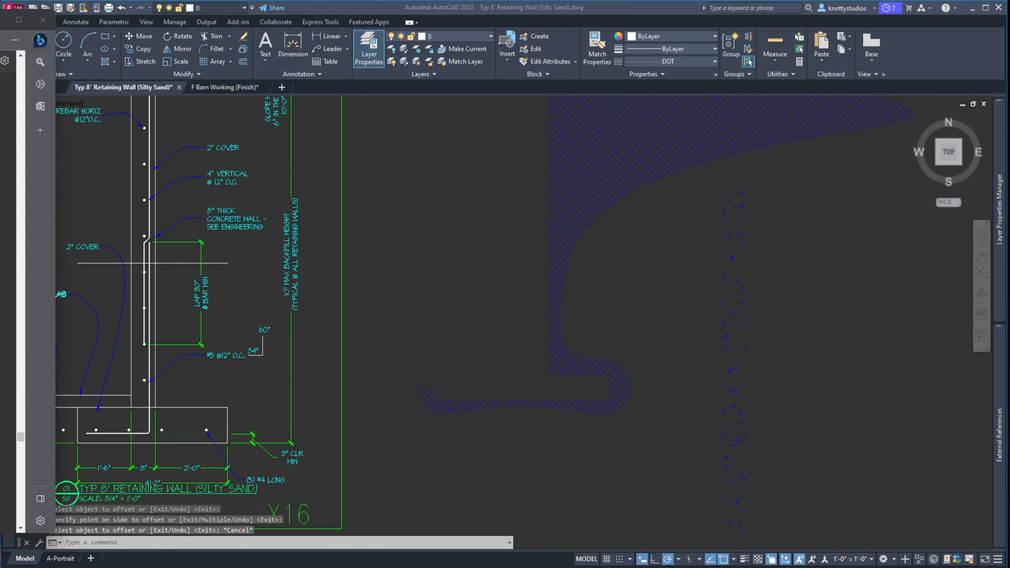
key(alt+Tab)
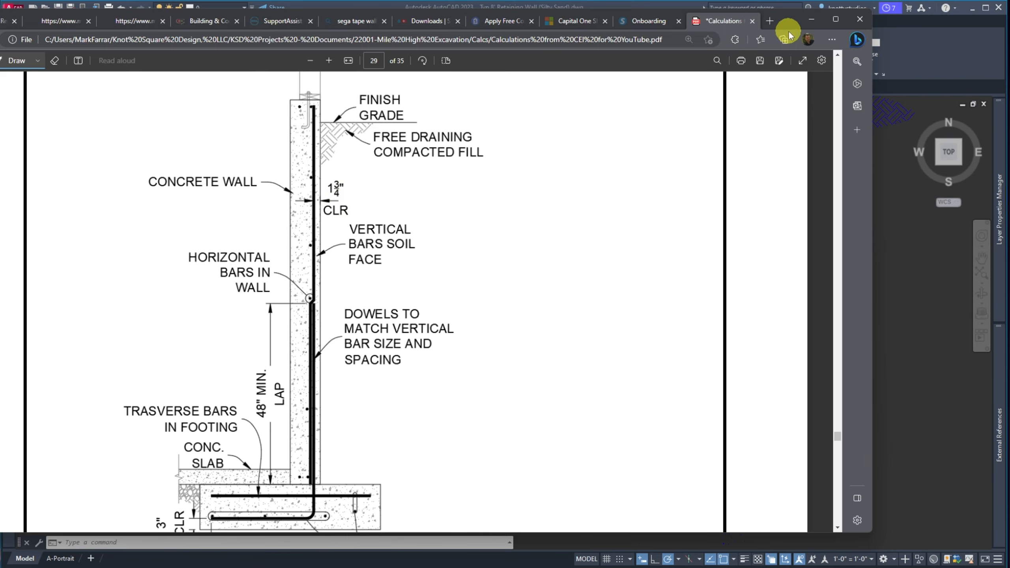
Drag the Edge PDF window off the left edge to reveal the AutoCAD drawing
drag(791, 24, 0, 22)
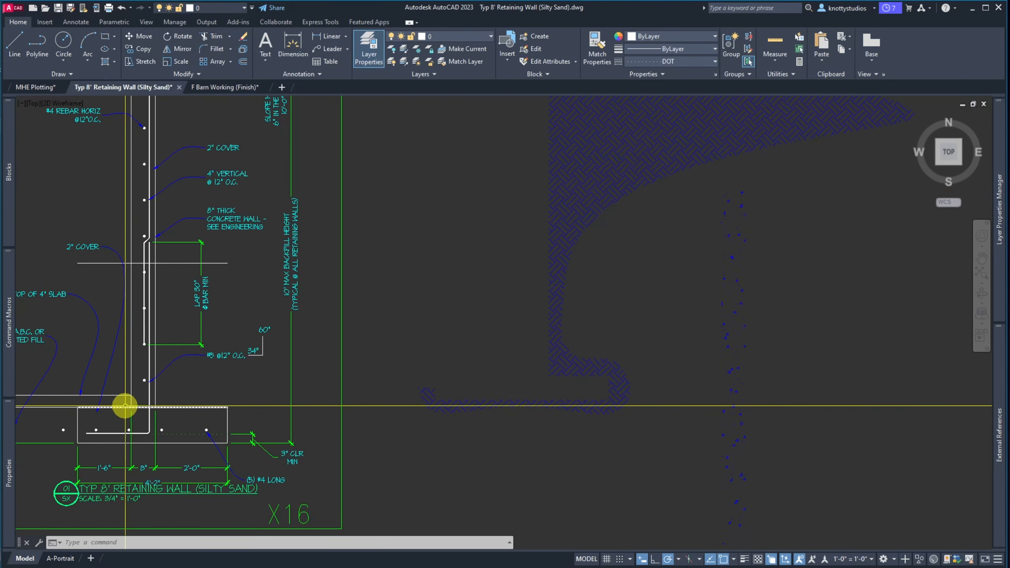
Extend the LAP 30 dimension's lower end down to the footing top
scroll(123, 409, up, 2)
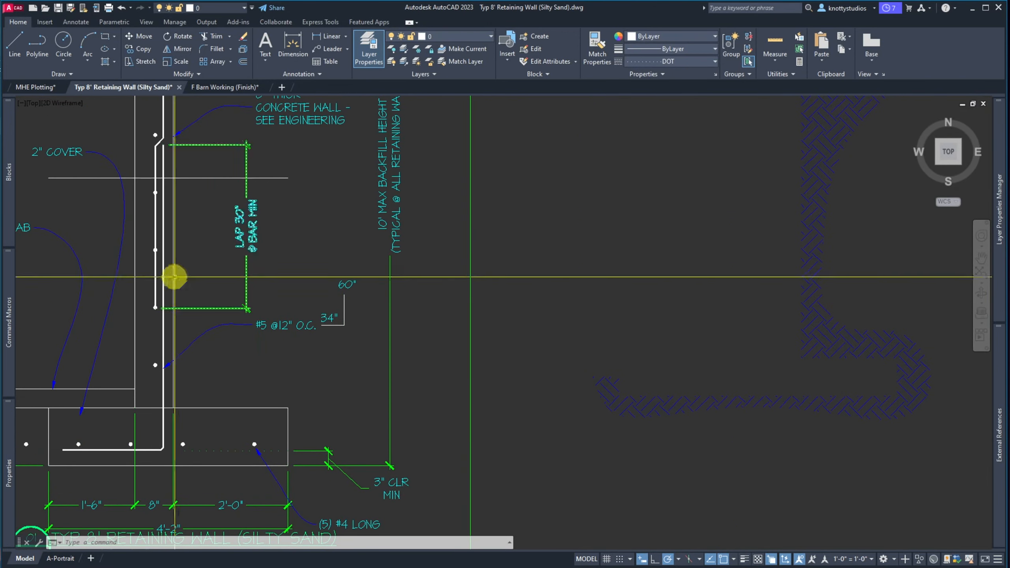
scroll(175, 277, down, 2)
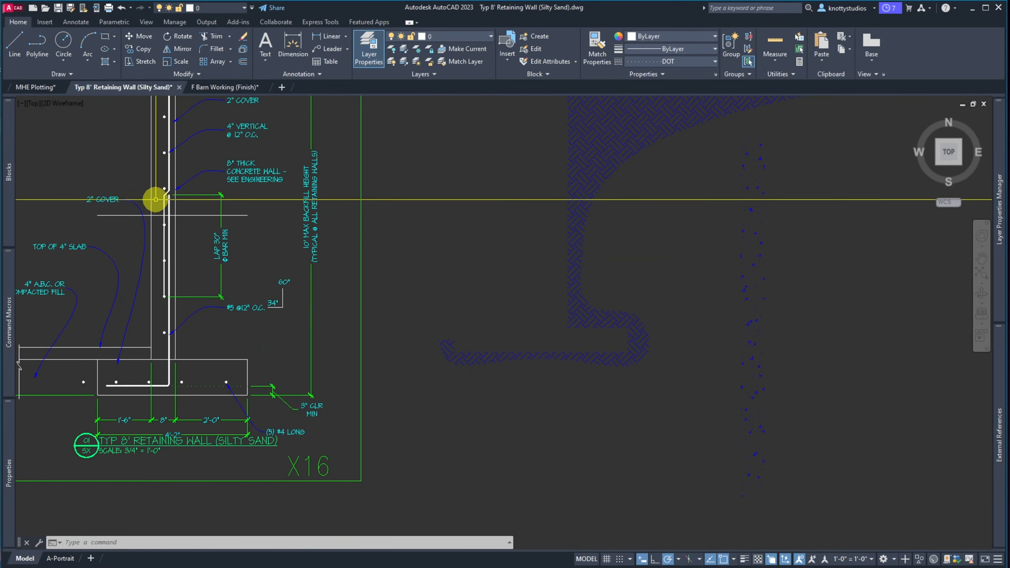
click(193, 296)
click(164, 297)
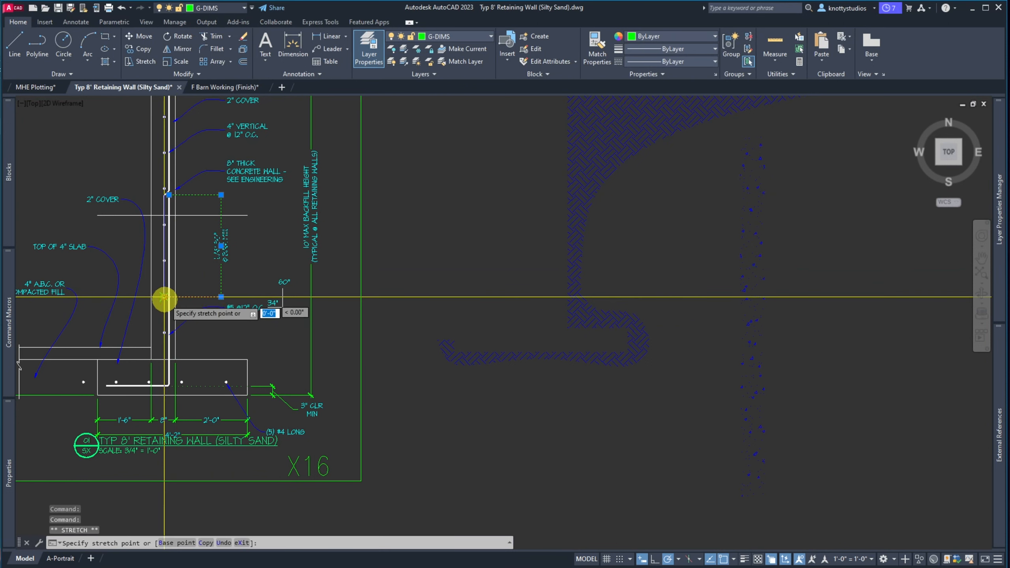
click(164, 360)
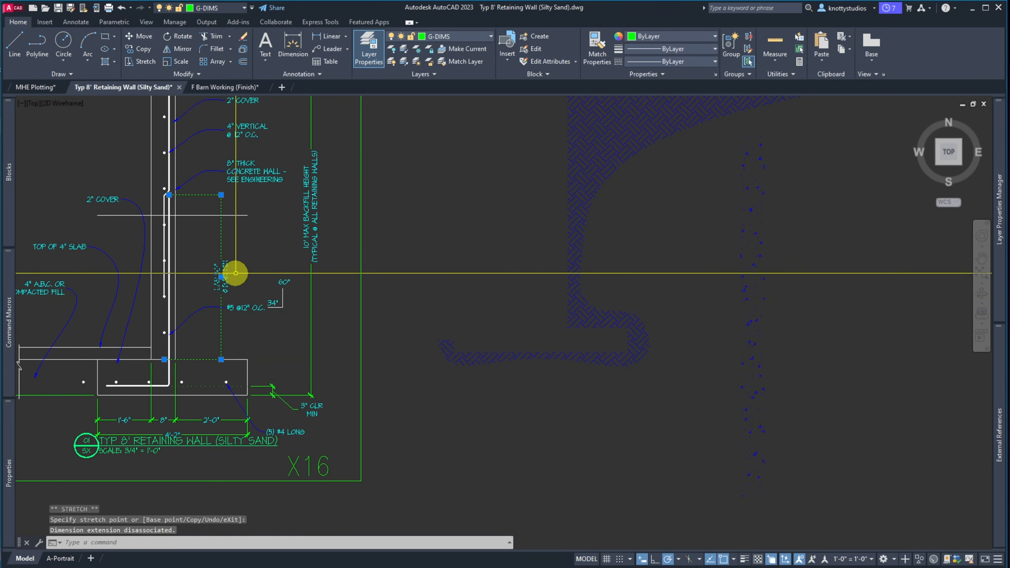
key(Escape)
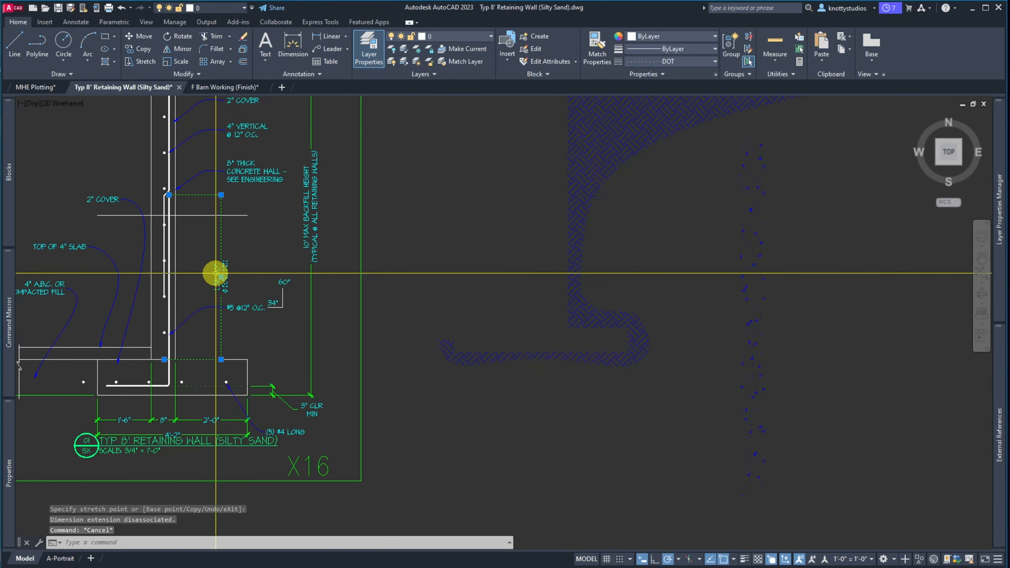
Relabel the lap dimension LAP 4'-6" MIN, removing the bar-size wording
double_click(214, 274)
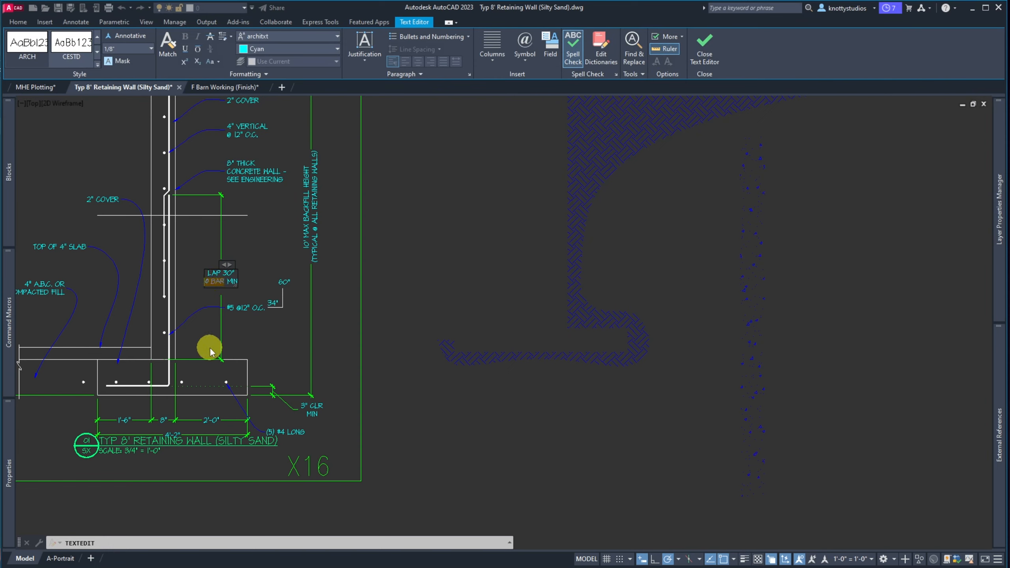
key(Delete)
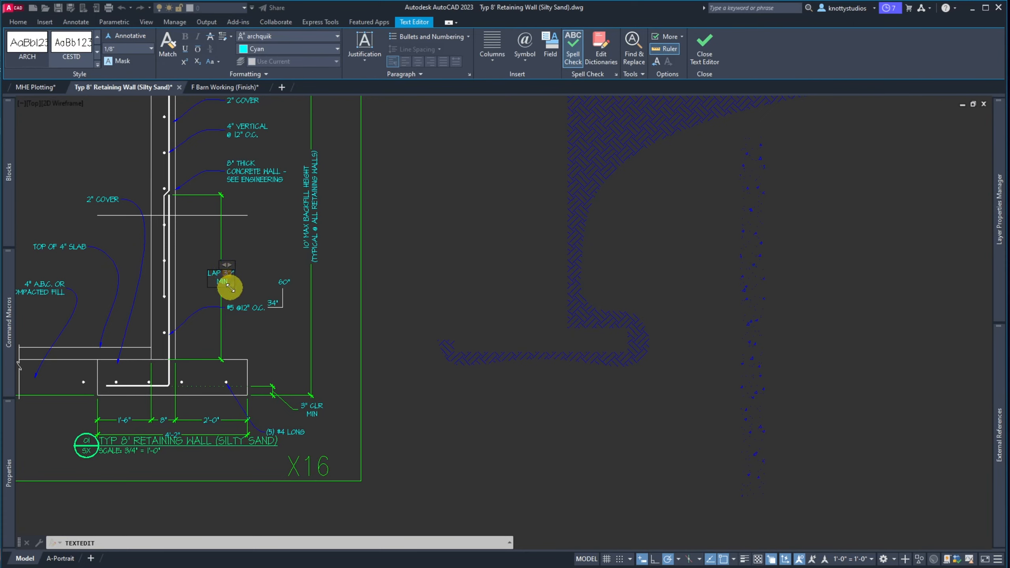
click(253, 261)
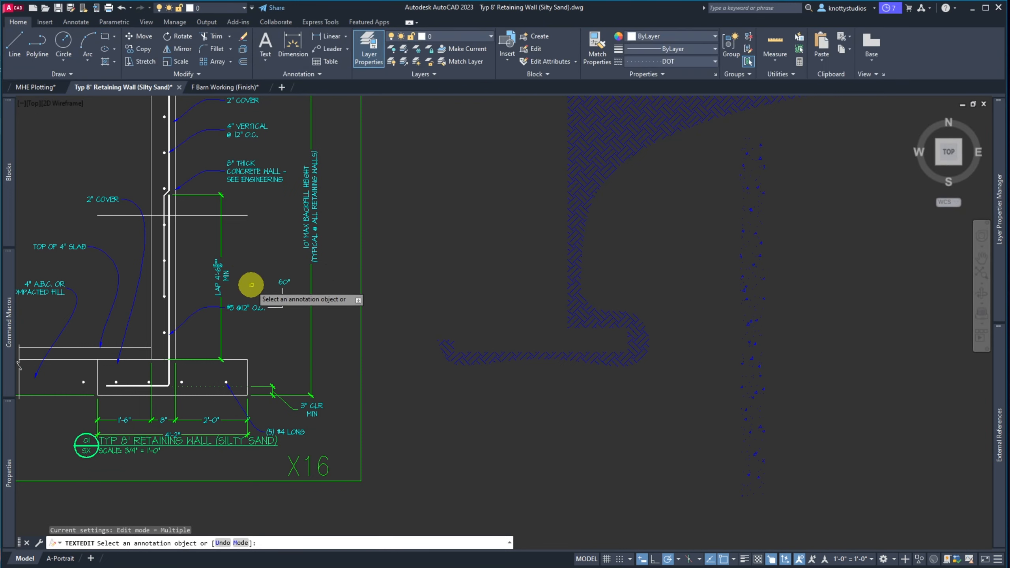
Stretch the lap top down to the 48" guide line, excluding the concrete wall note
key(Return)
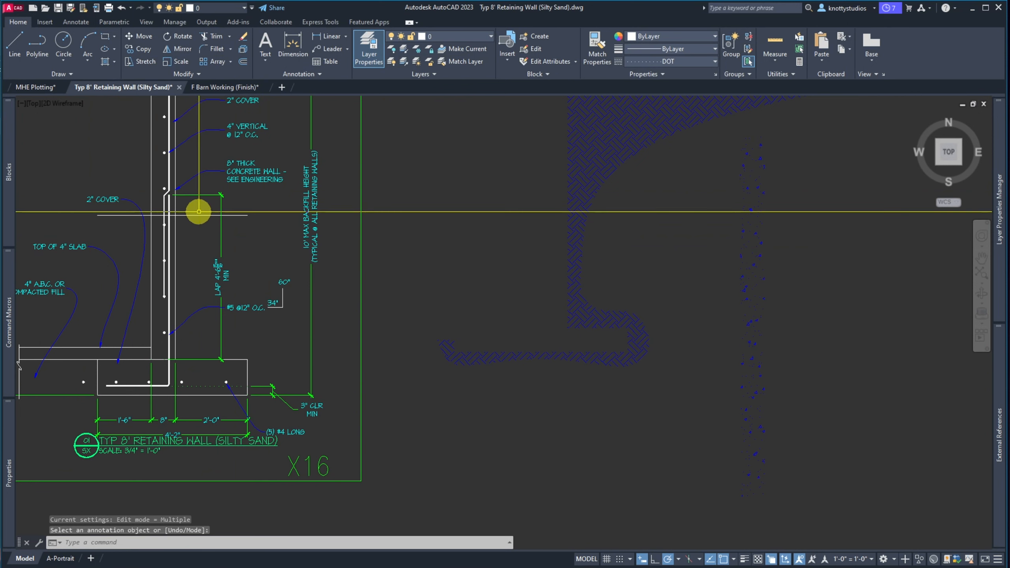
text(s)
key(Return)
click(243, 202)
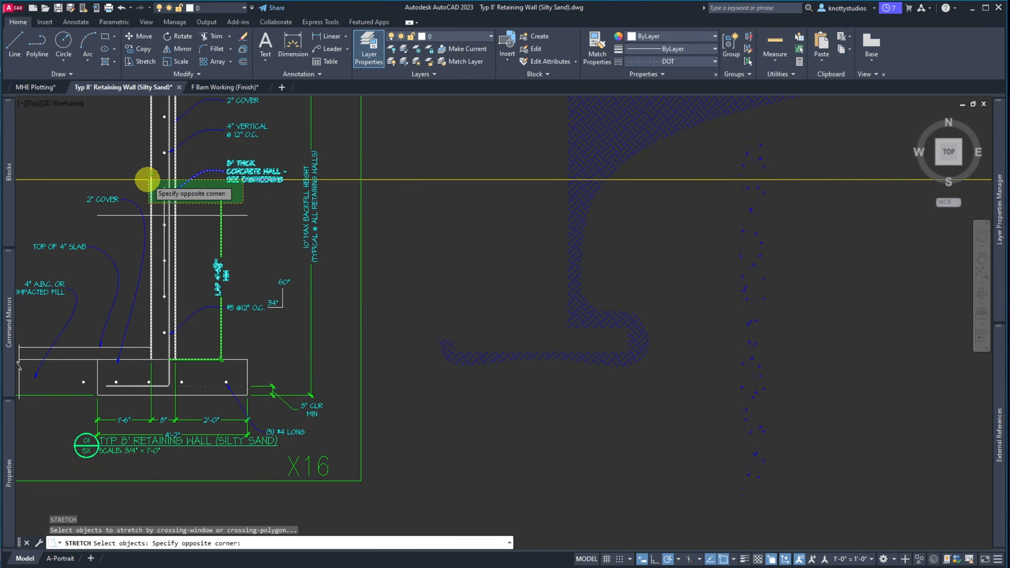
click(143, 179)
shift+click(248, 187)
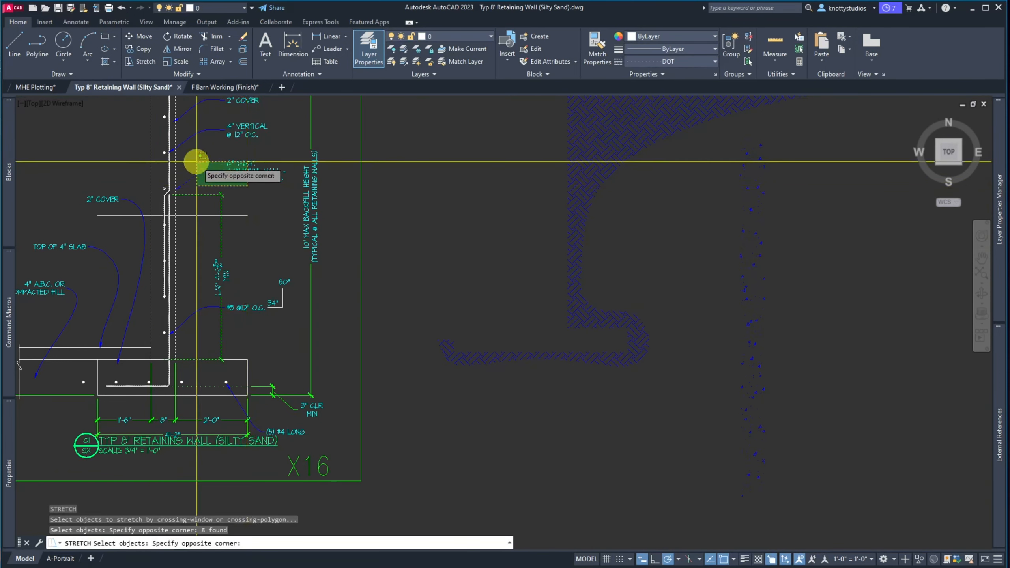
shift+click(196, 163)
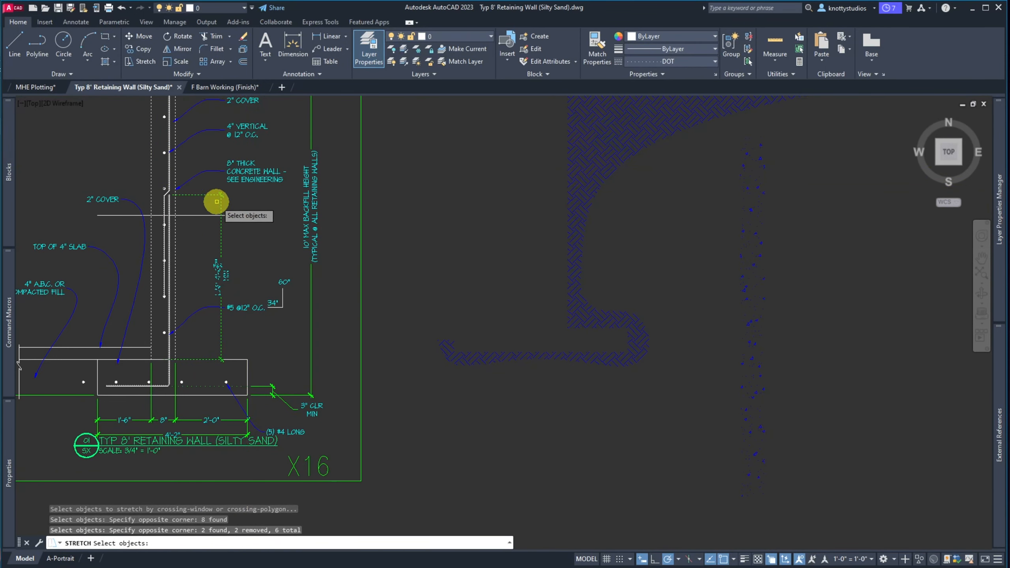
click(158, 182)
click(153, 182)
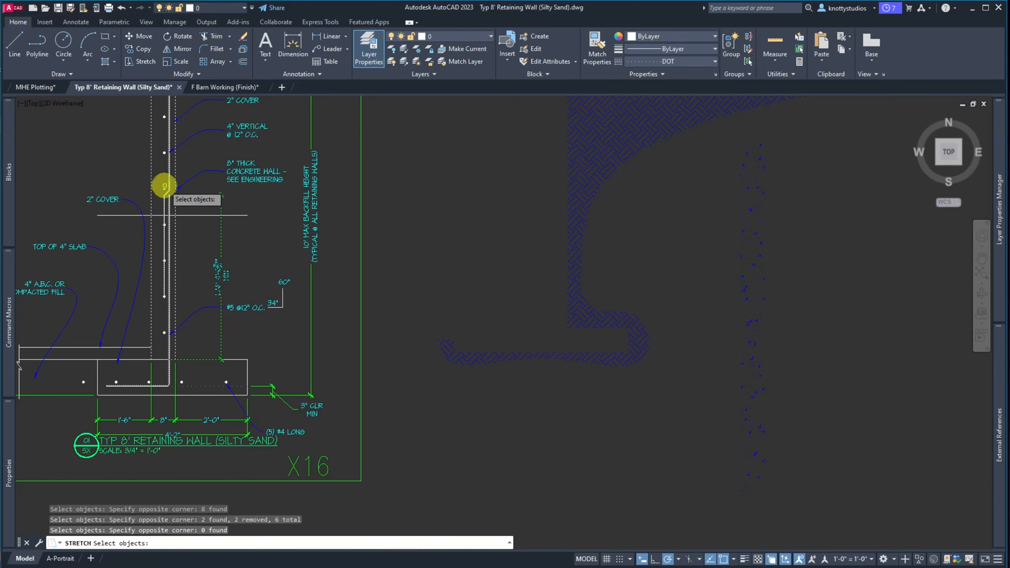
key(Return)
click(198, 198)
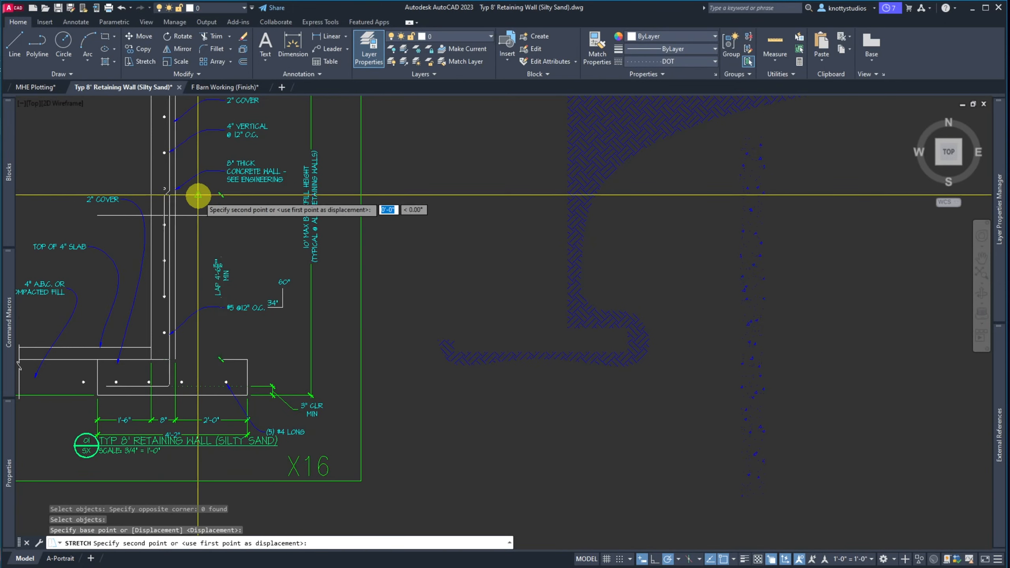
click(199, 215)
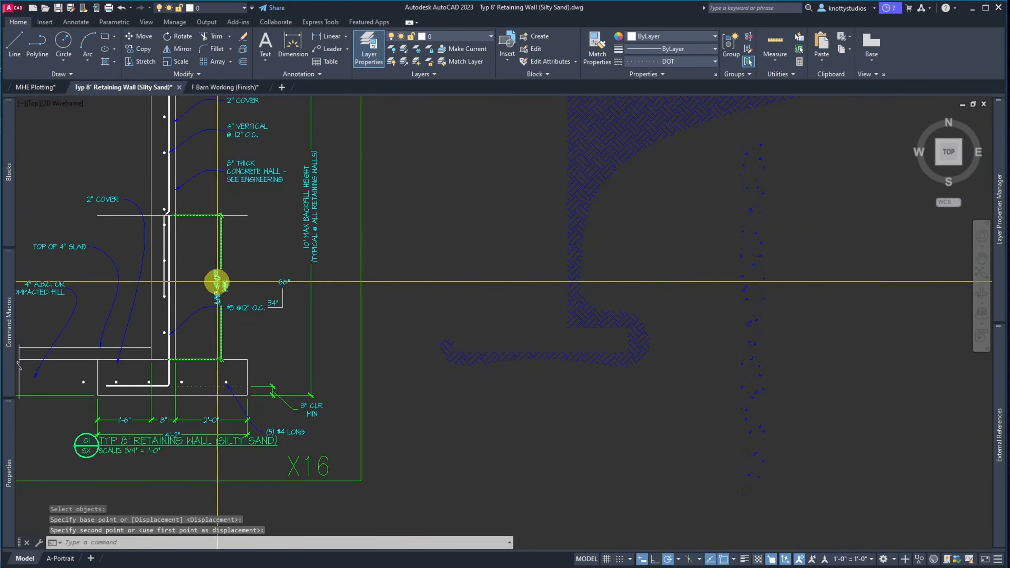
Erase the 48" guide line
click(241, 212)
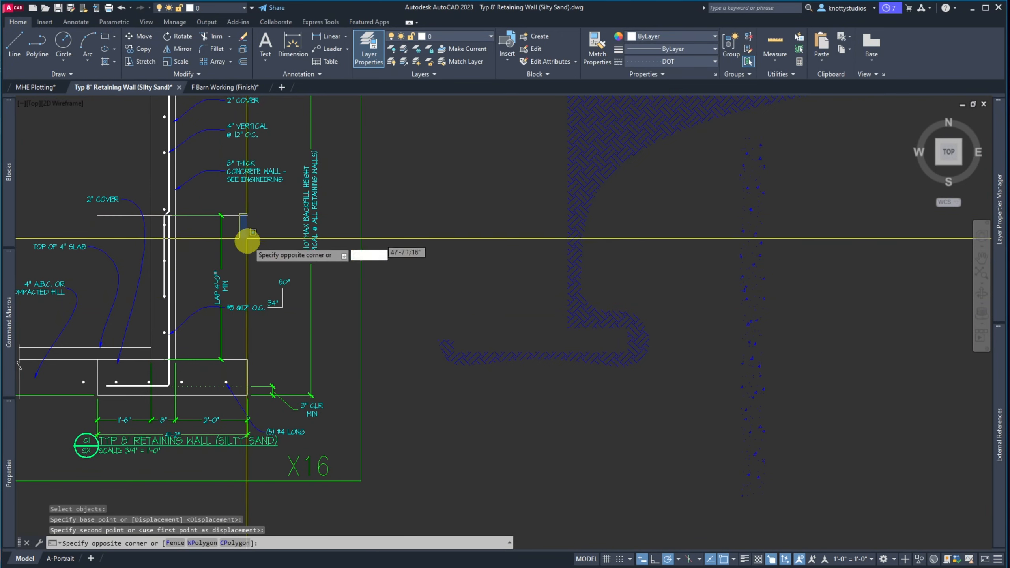
click(235, 229)
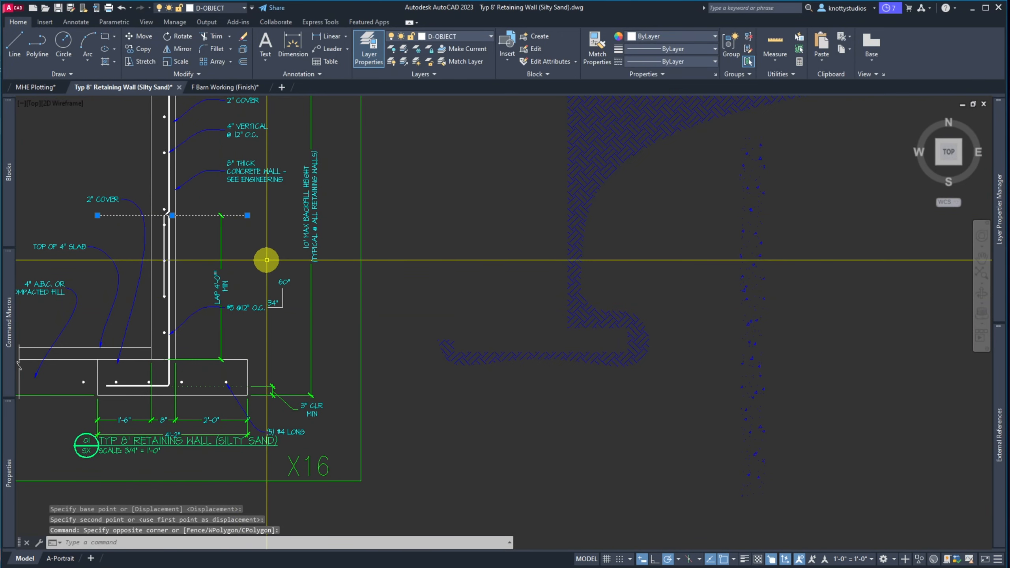
key(Delete)
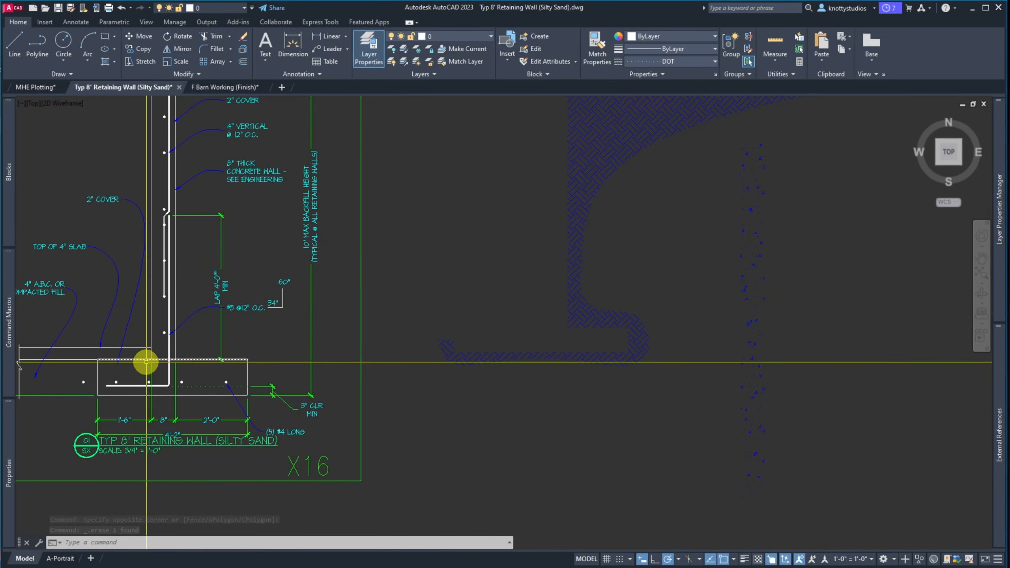
Grip-stretch the wall rebar's vertex down onto the footing top
scroll(173, 365, up, 3)
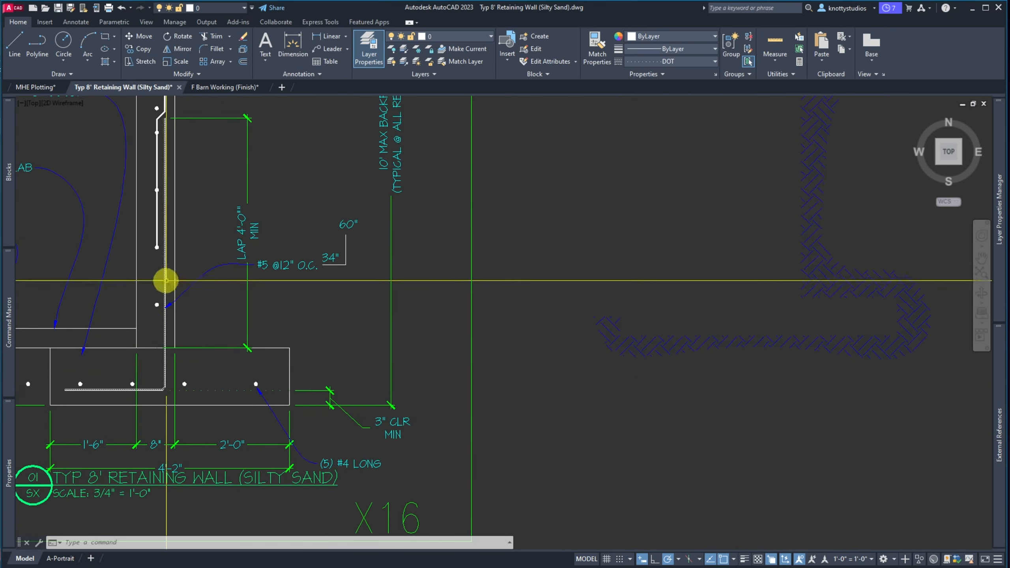
click(156, 240)
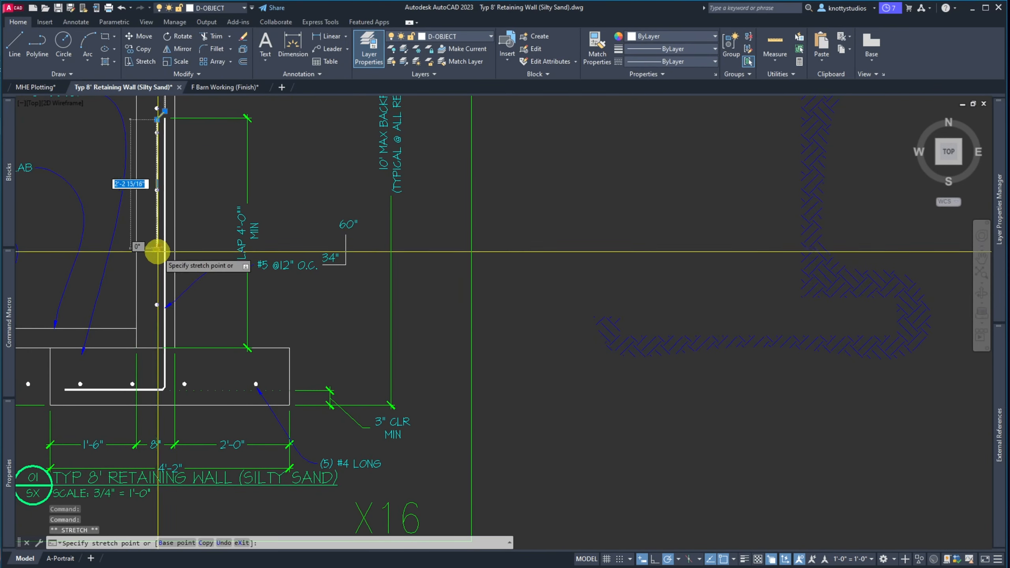
click(157, 247)
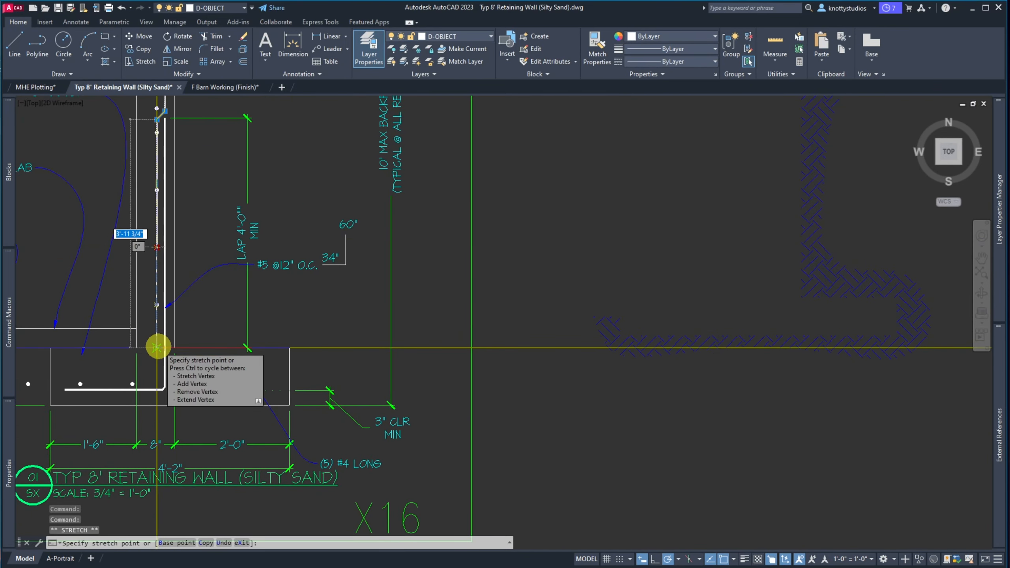
click(163, 351)
mouse_move(170, 358)
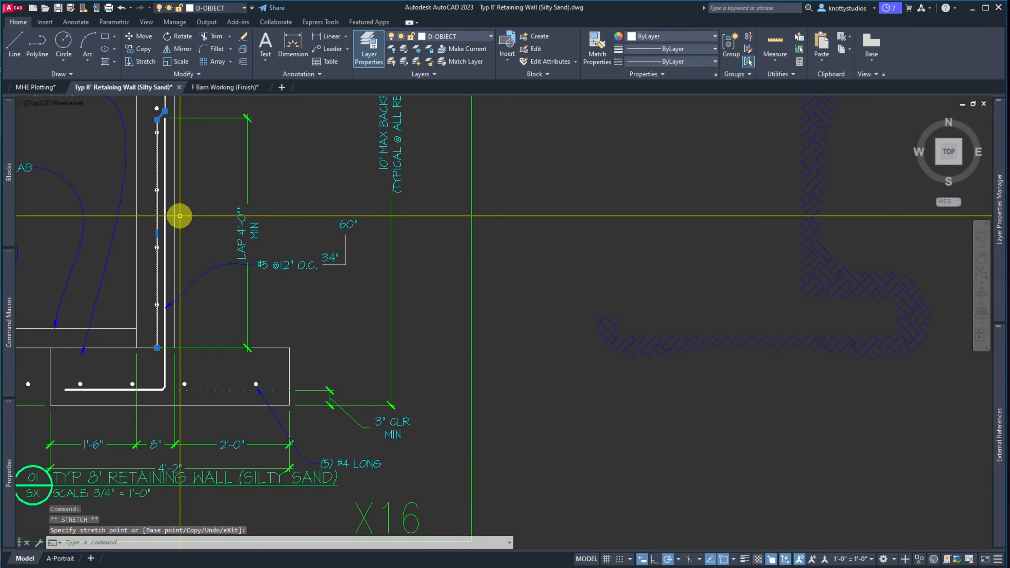
key(Escape)
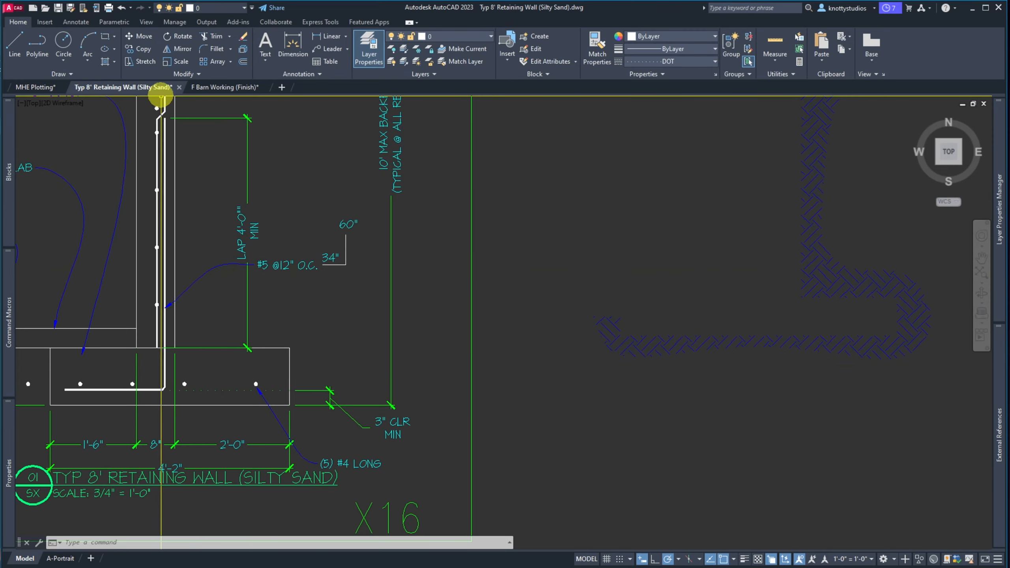
scroll(160, 100, up, 6)
scroll(139, 159, down, 4)
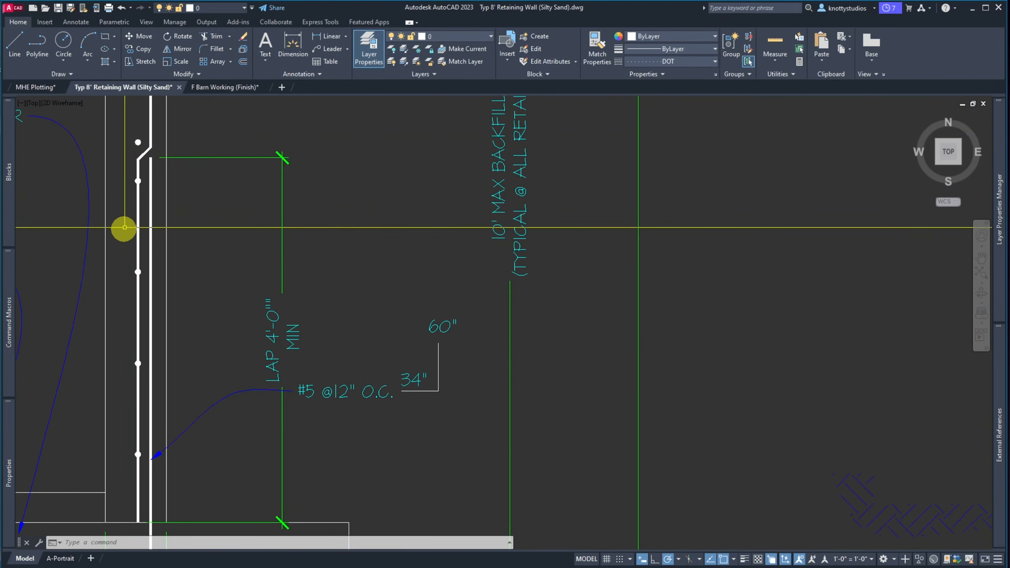
scroll(124, 227, down, 4)
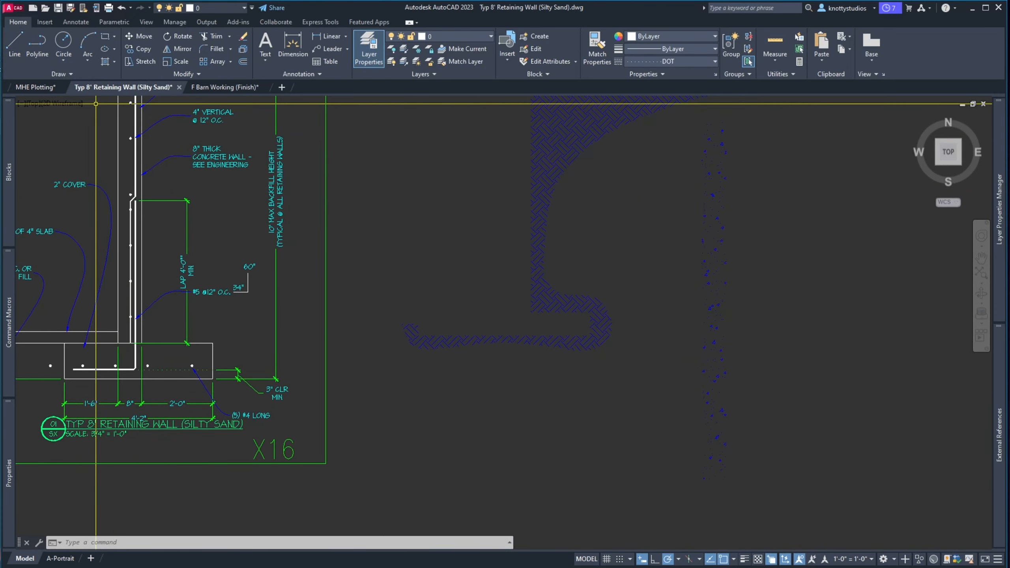
drag(0, 30, 733, 15)
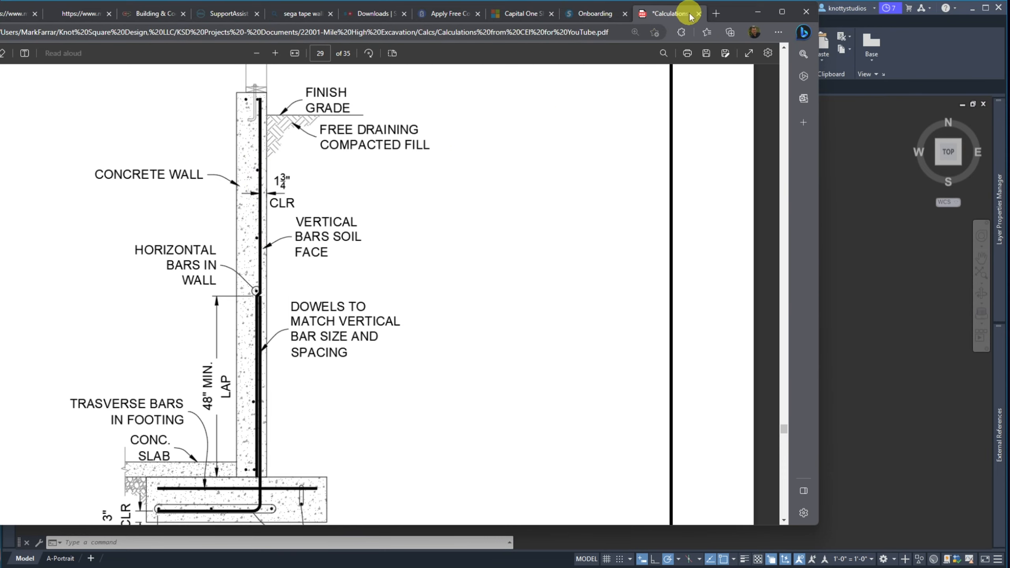
drag(736, 14, 0, 27)
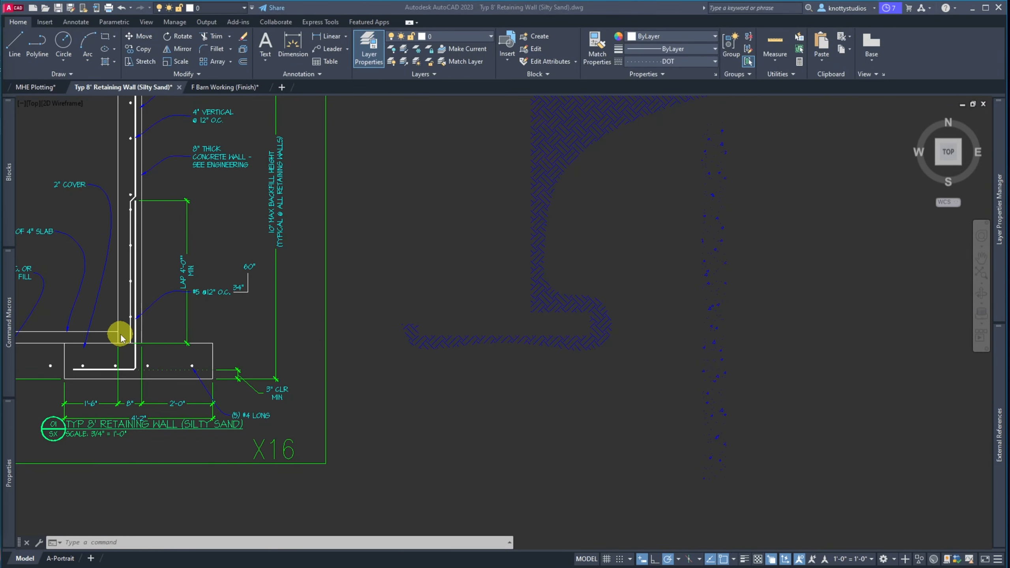
Offset the wall face line 1.75 toward the rebar as a cover guide
scroll(120, 338, up, 5)
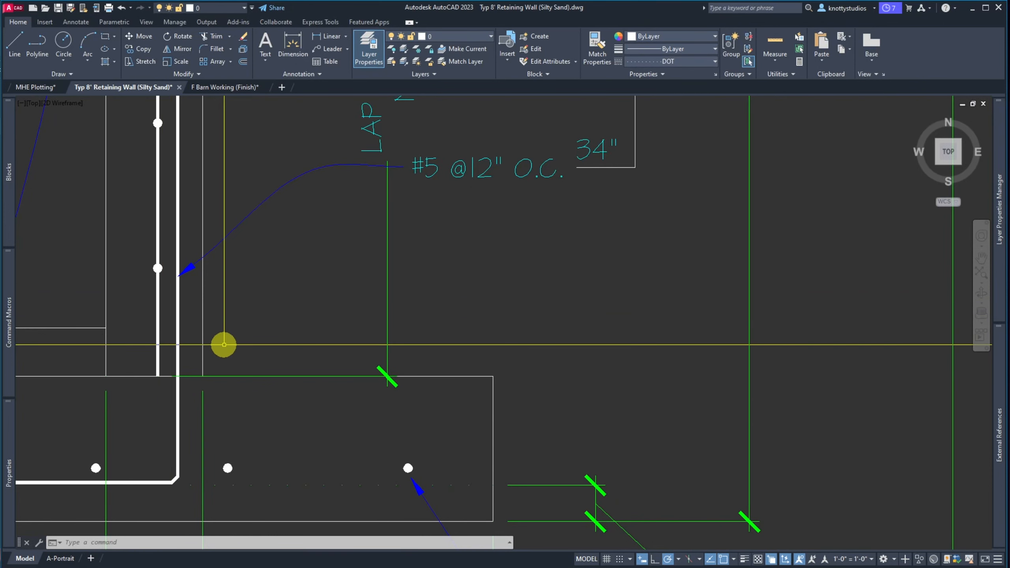
text(o)
key(Return)
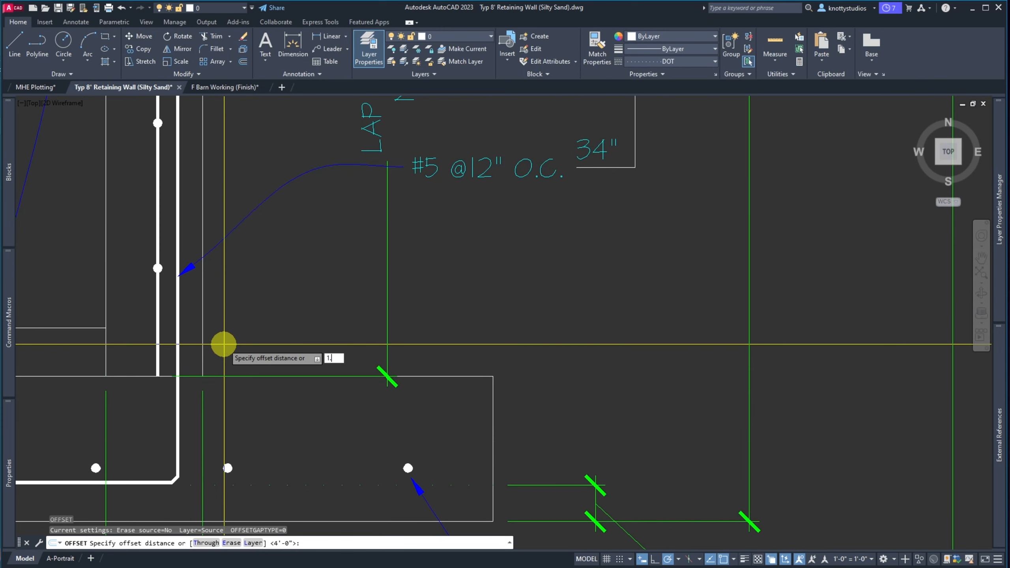
text(1.75)
key(Return)
click(179, 334)
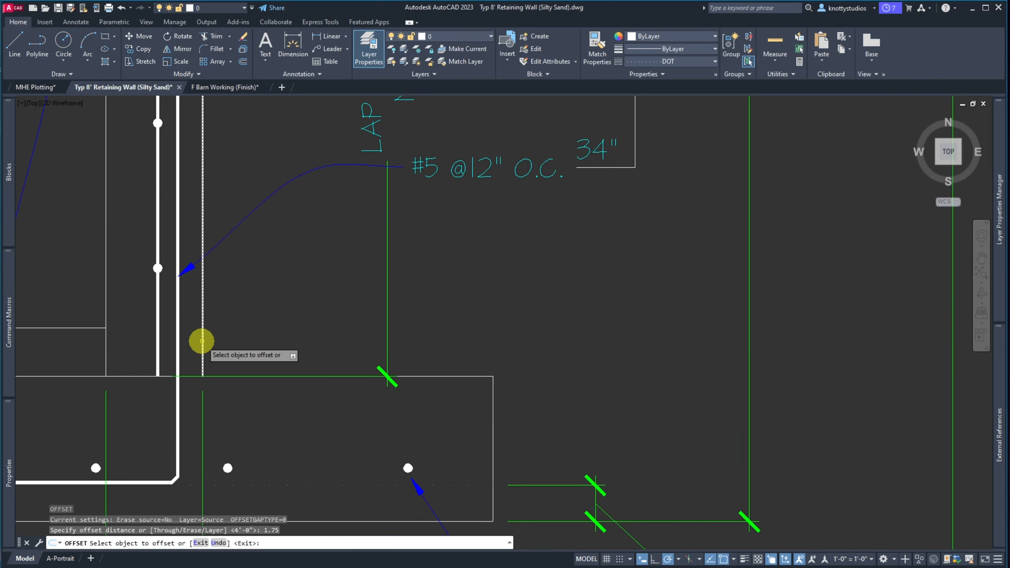
click(193, 337)
key(Return)
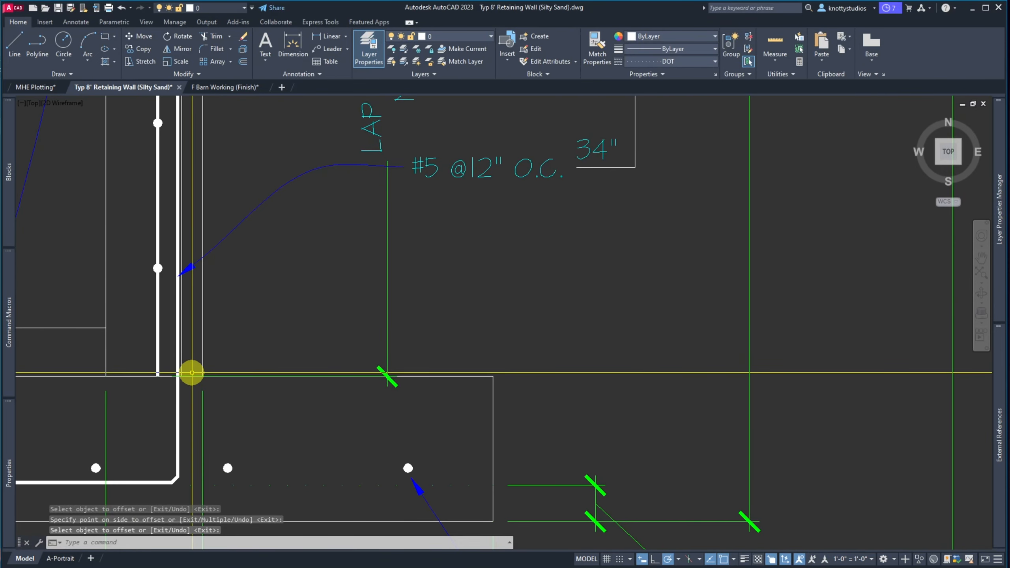
Offset the footing's left edge 3 inward as a cover guide
scroll(190, 376, down, 4)
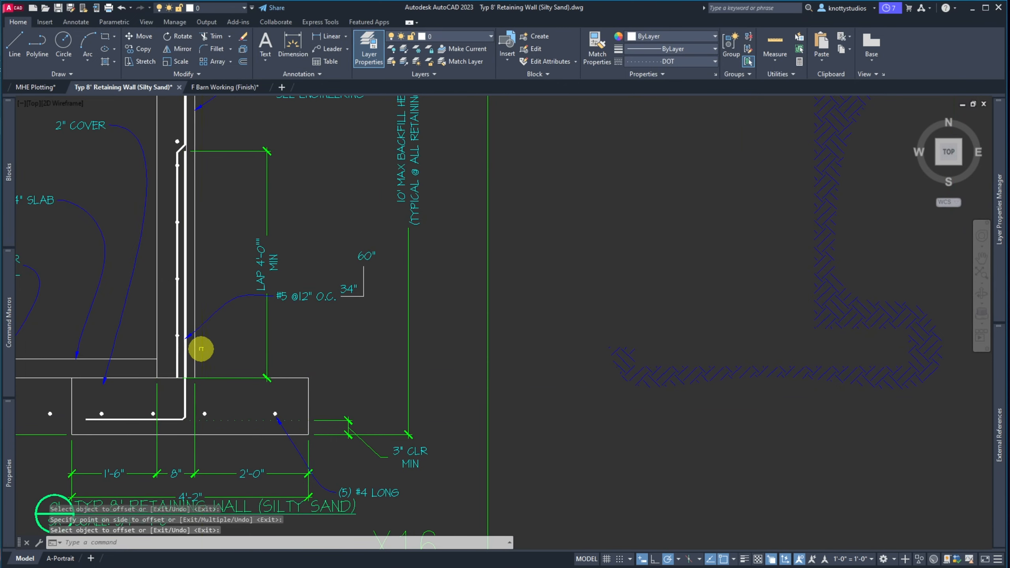
scroll(185, 143, up, 5)
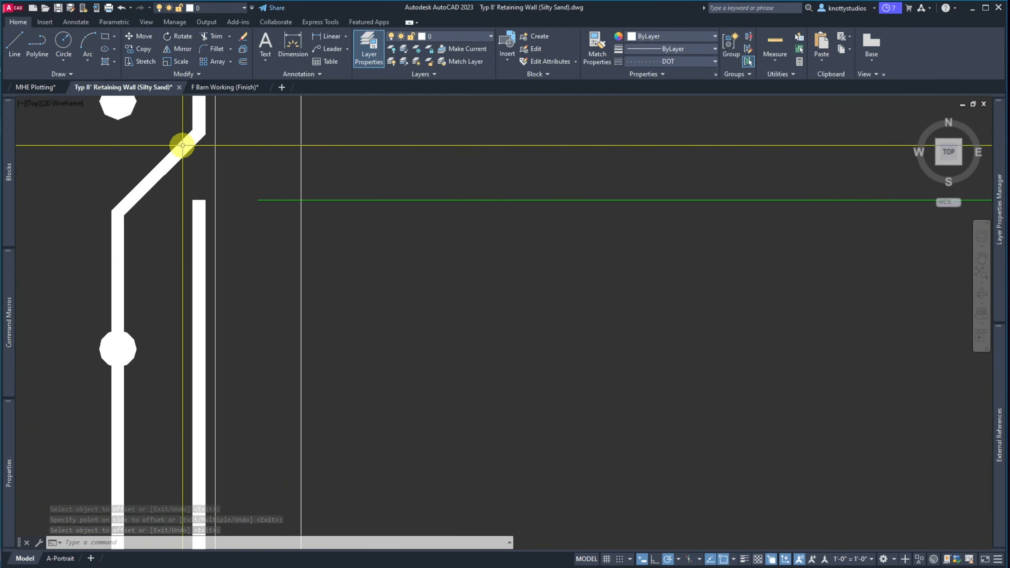
scroll(175, 366, down, 5)
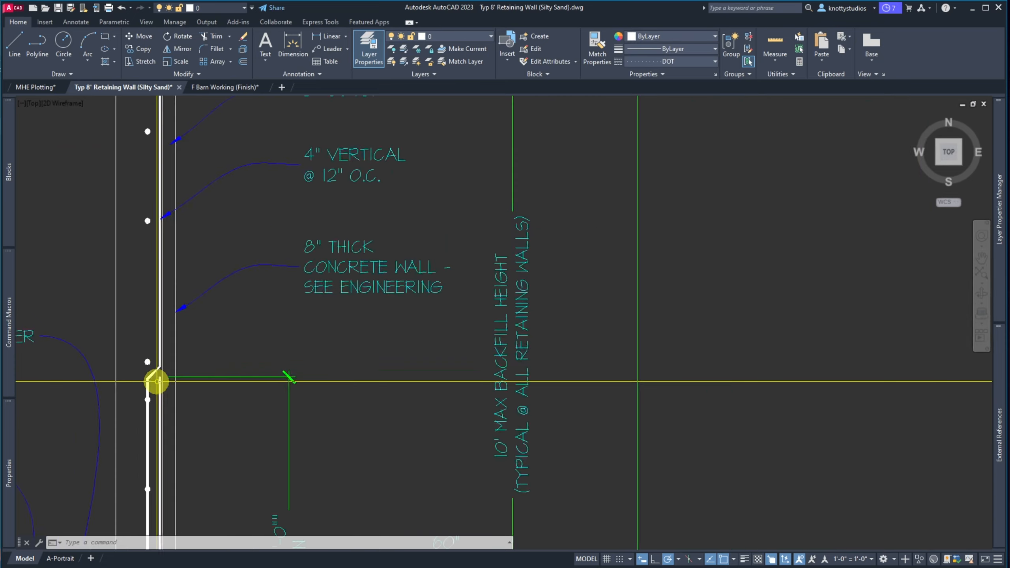
scroll(185, 320, down, 3)
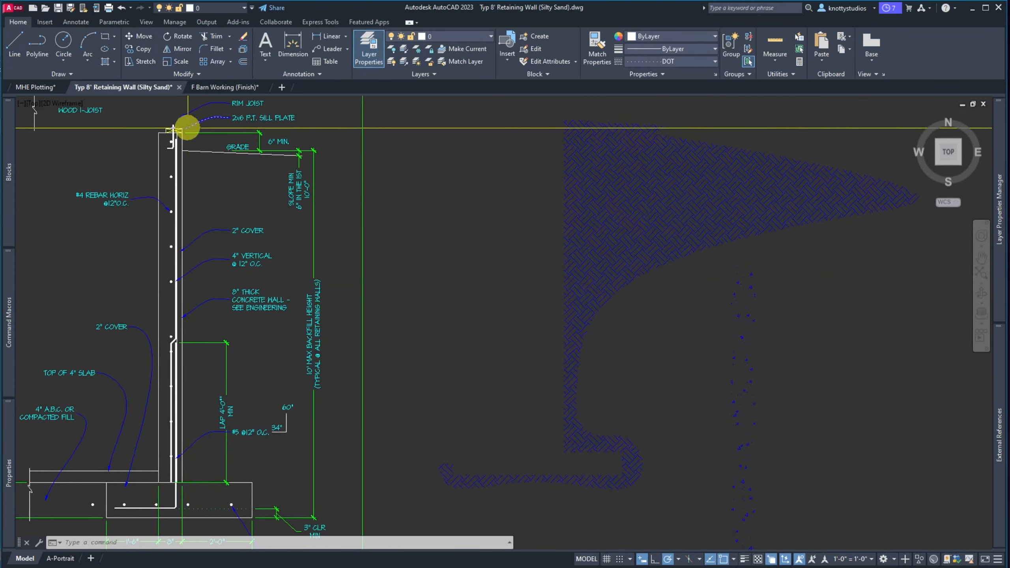
scroll(178, 120, up, 5)
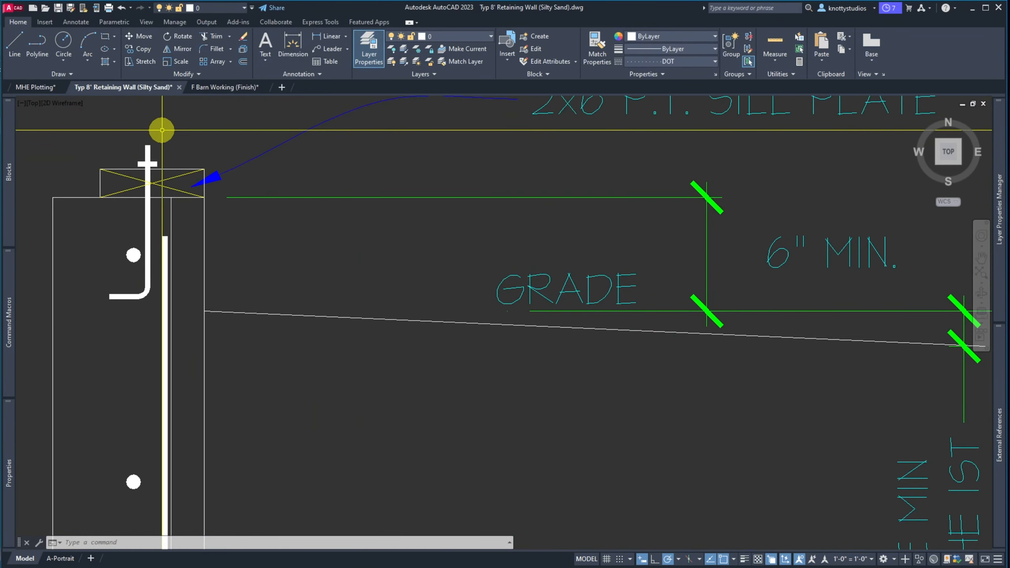
scroll(162, 131, down, 5)
scroll(161, 131, down, 4)
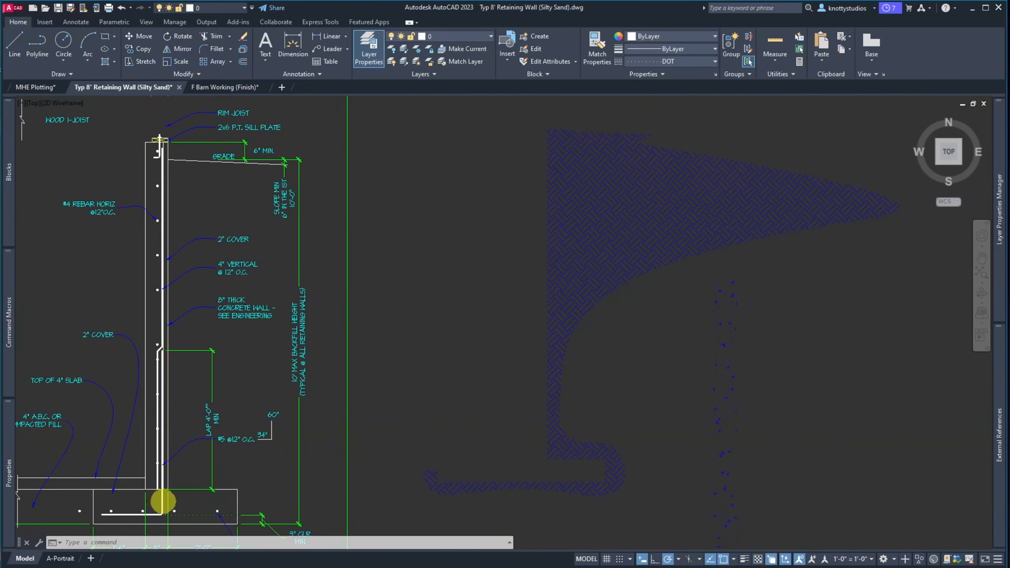
scroll(153, 510, up, 4)
scroll(165, 462, down, 2)
scroll(99, 493, up, 4)
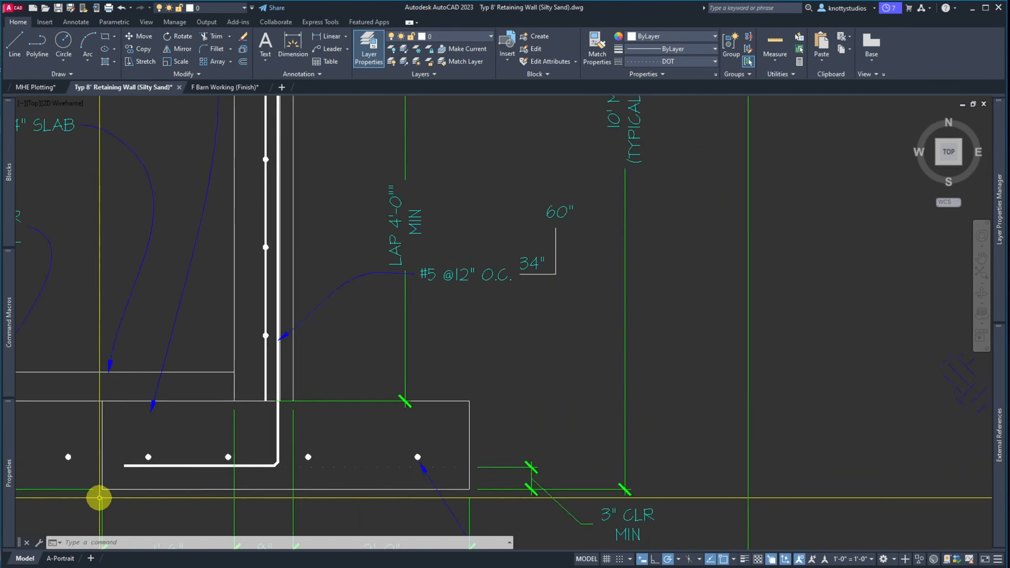
text(o)
key(Return)
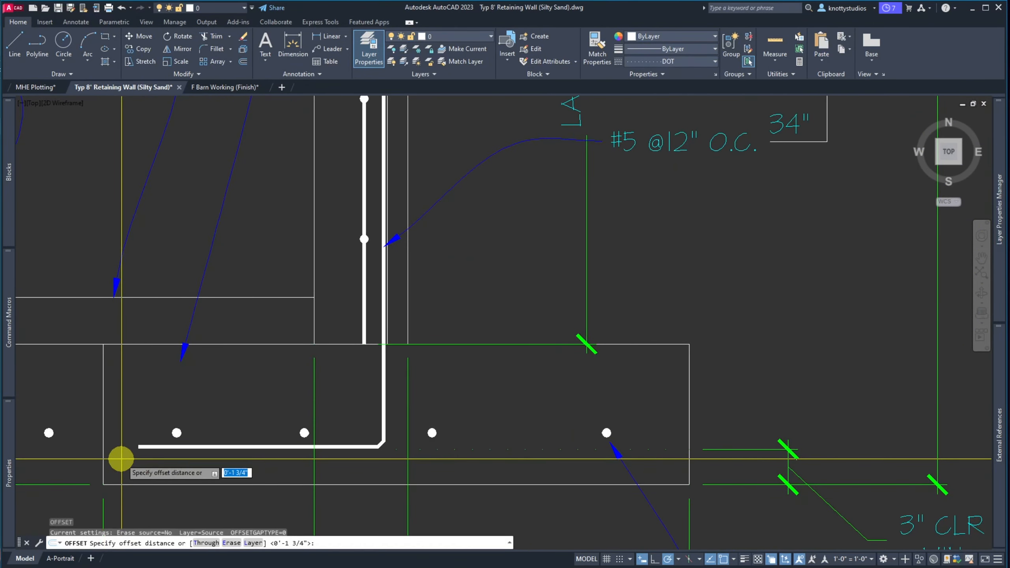
text(3)
key(Return)
click(102, 454)
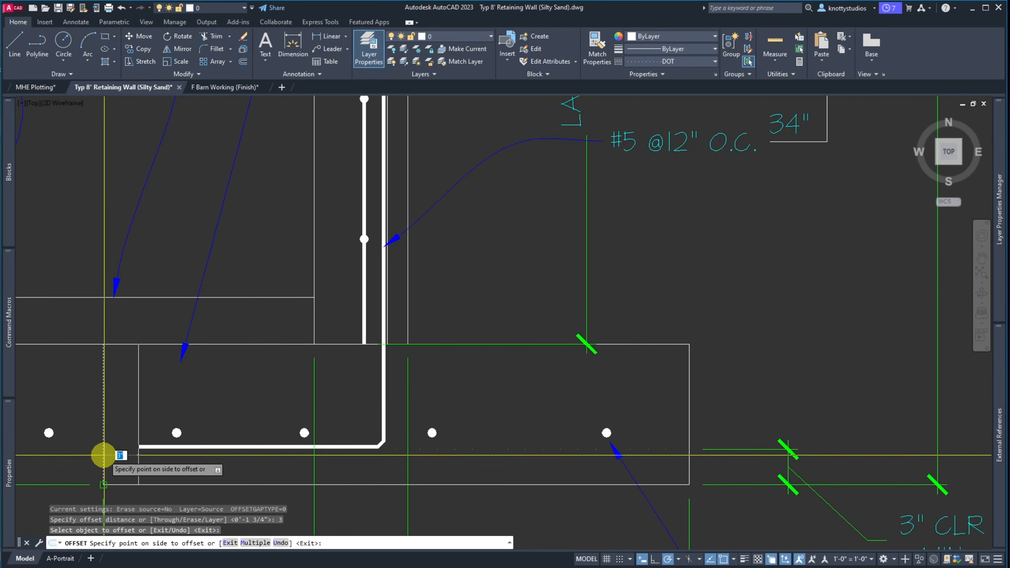
click(124, 457)
key(Return)
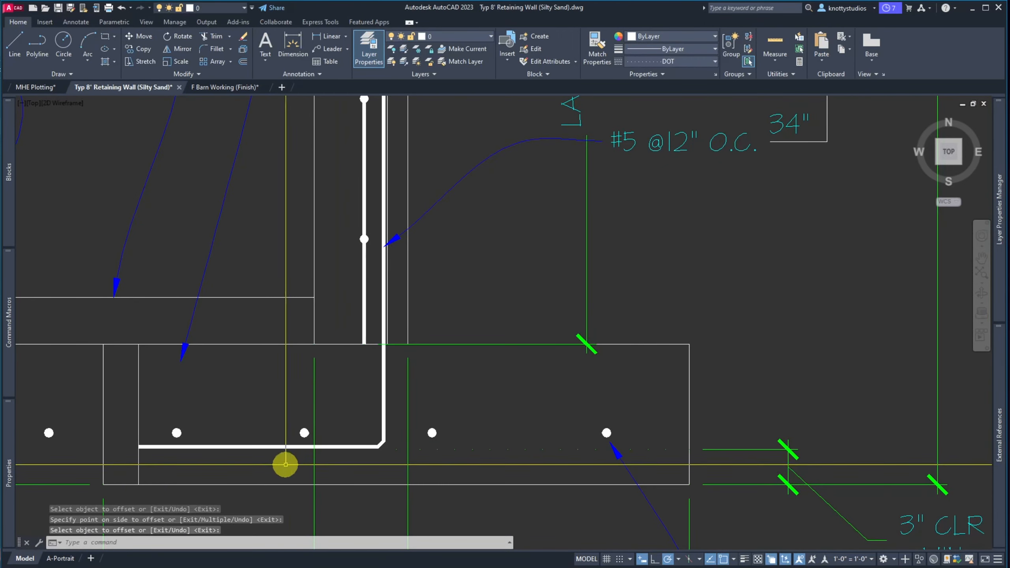
text(m)
key(Return)
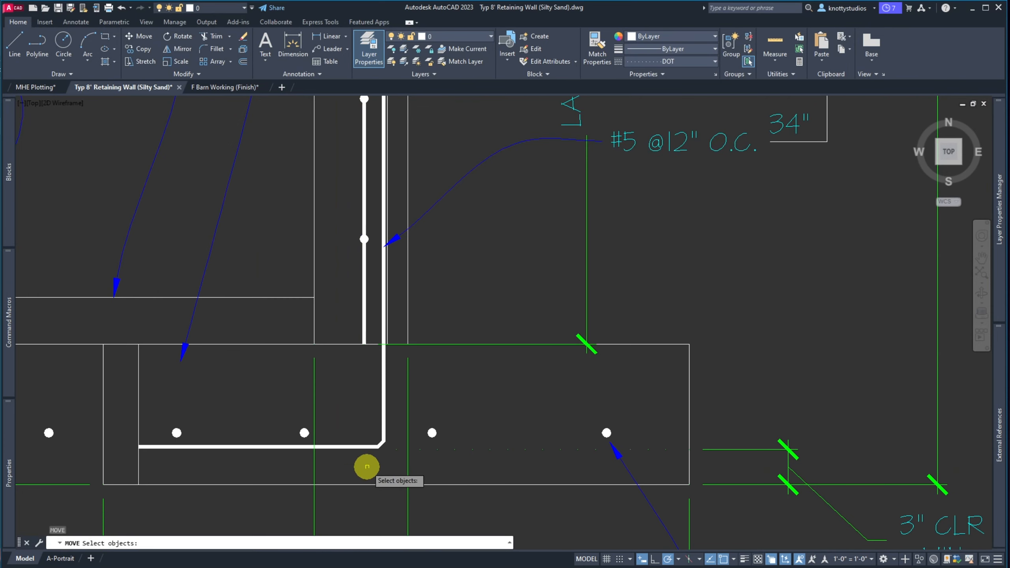
click(436, 449)
click(429, 445)
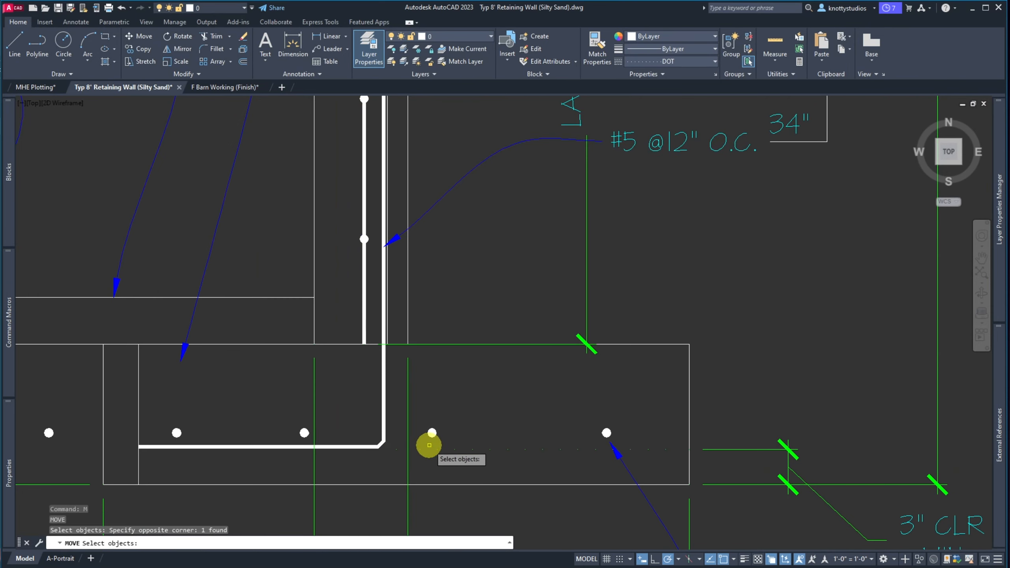
click(393, 427)
click(375, 410)
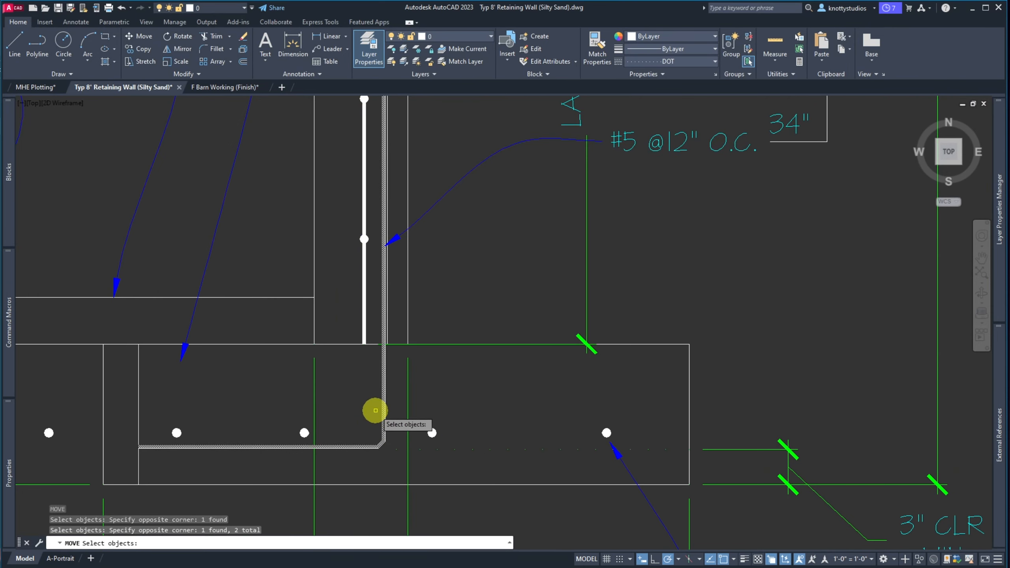
key(Escape)
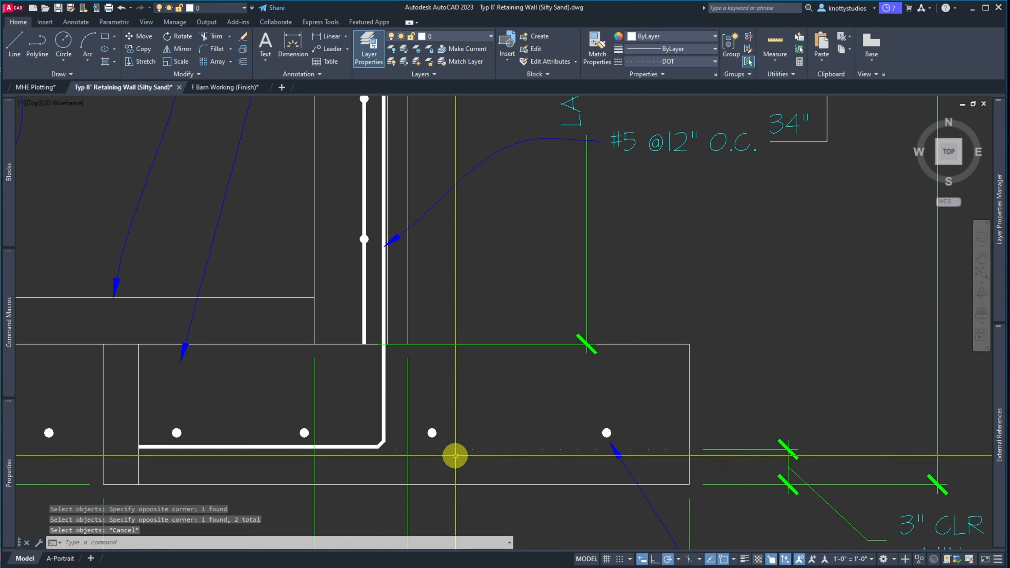
text(e)
key(Return)
click(390, 409)
click(352, 385)
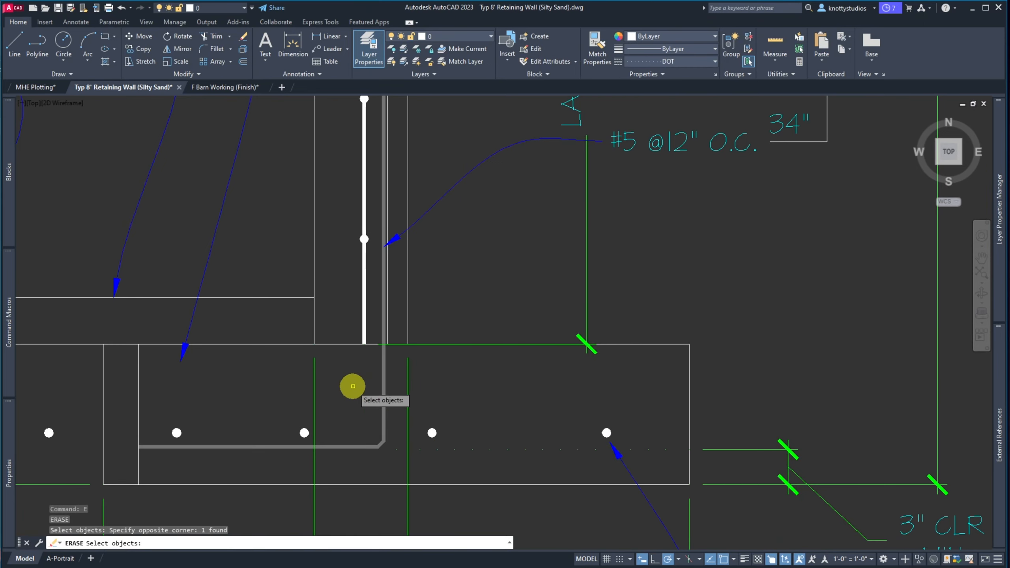
click(371, 311)
click(346, 291)
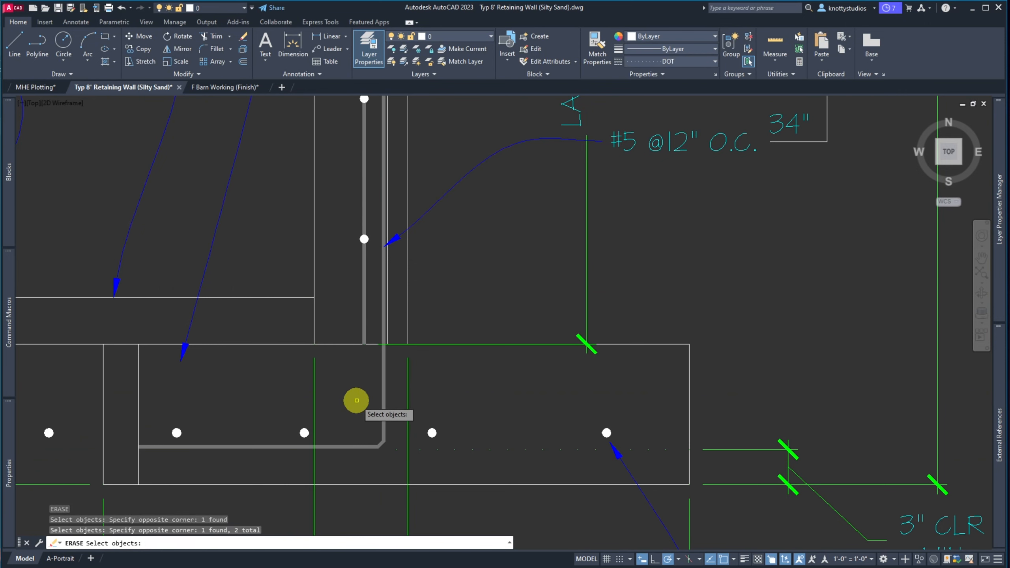
scroll(357, 378, down, 6)
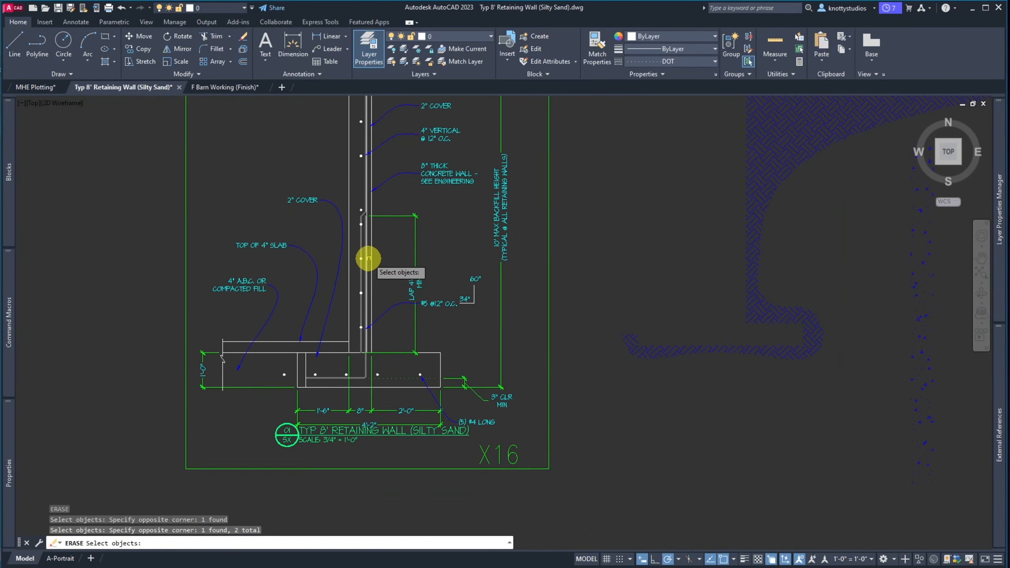
scroll(370, 225, down, 2)
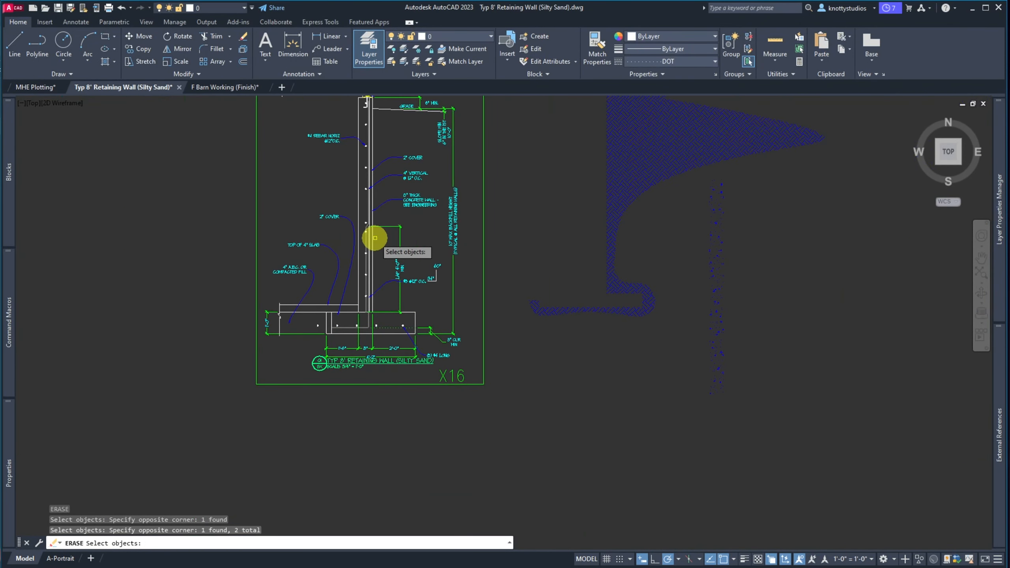
scroll(384, 230, down, 4)
scroll(383, 171, up, 10)
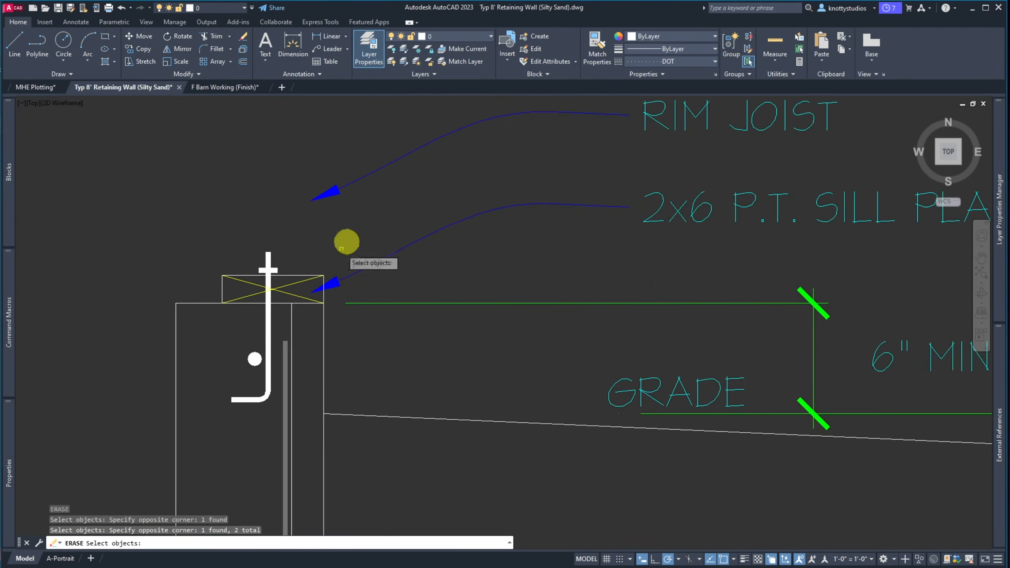
click(265, 358)
scroll(240, 322, down, 6)
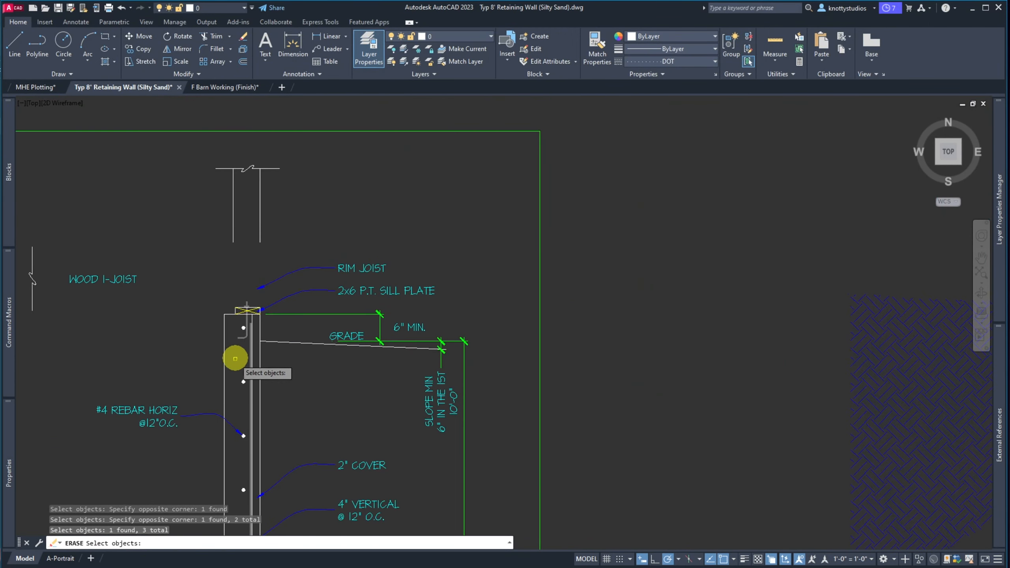
scroll(241, 284, down, 2)
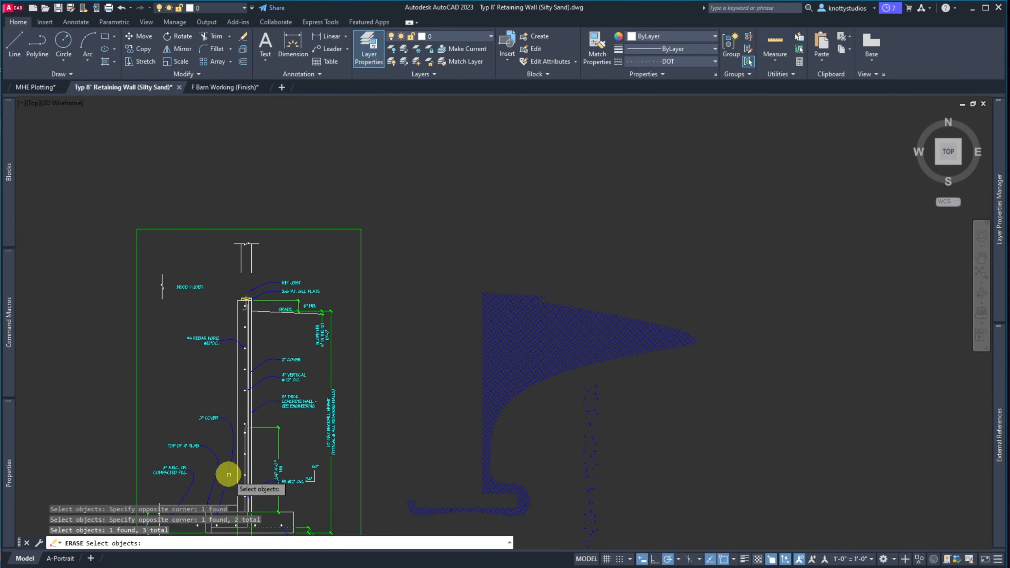
scroll(232, 481, up, 6)
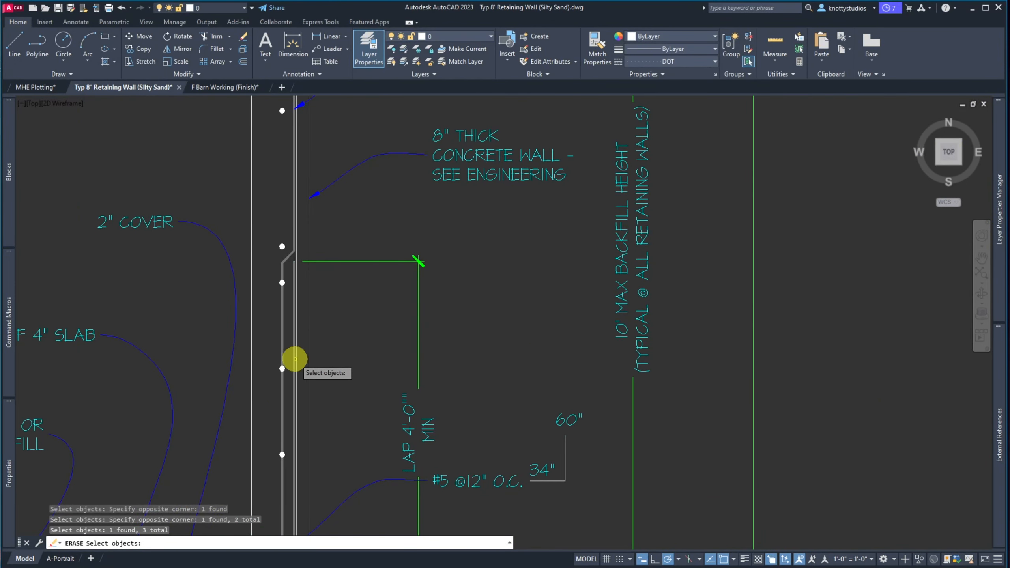
scroll(296, 262, up, 7)
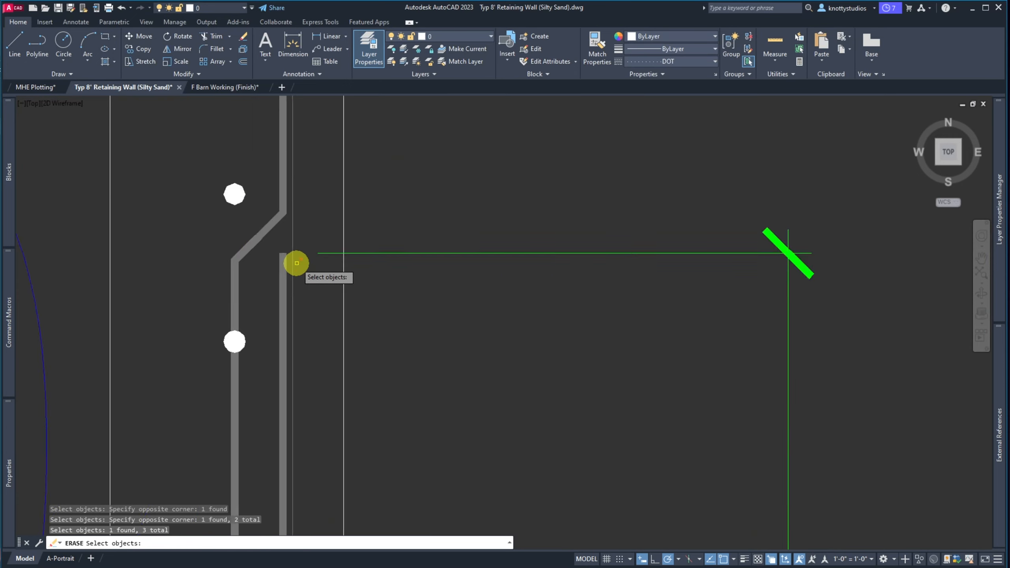
scroll(291, 238, up, 5)
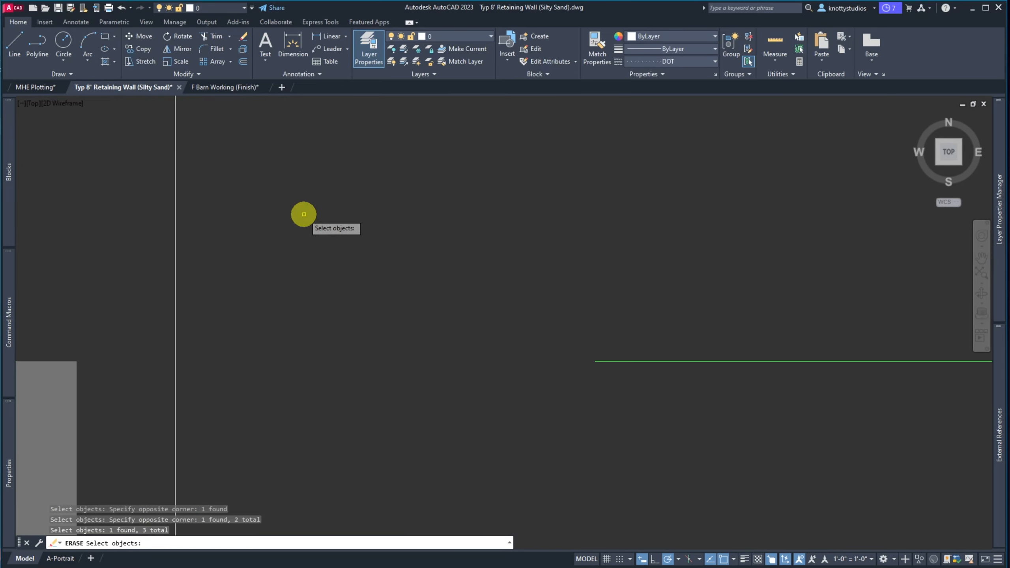
key(Return)
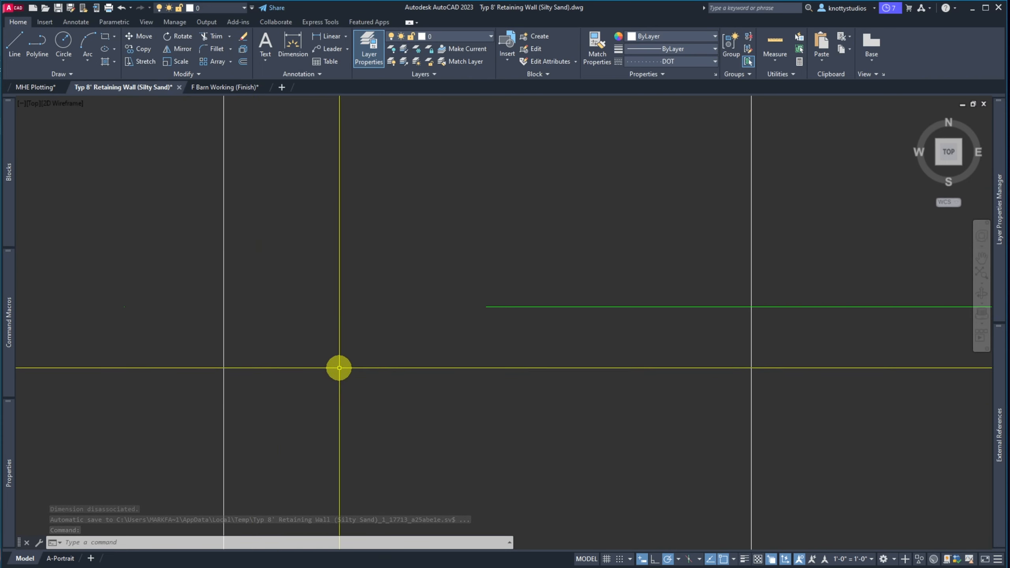
scroll(339, 368, down, 6)
scroll(339, 367, up, 4)
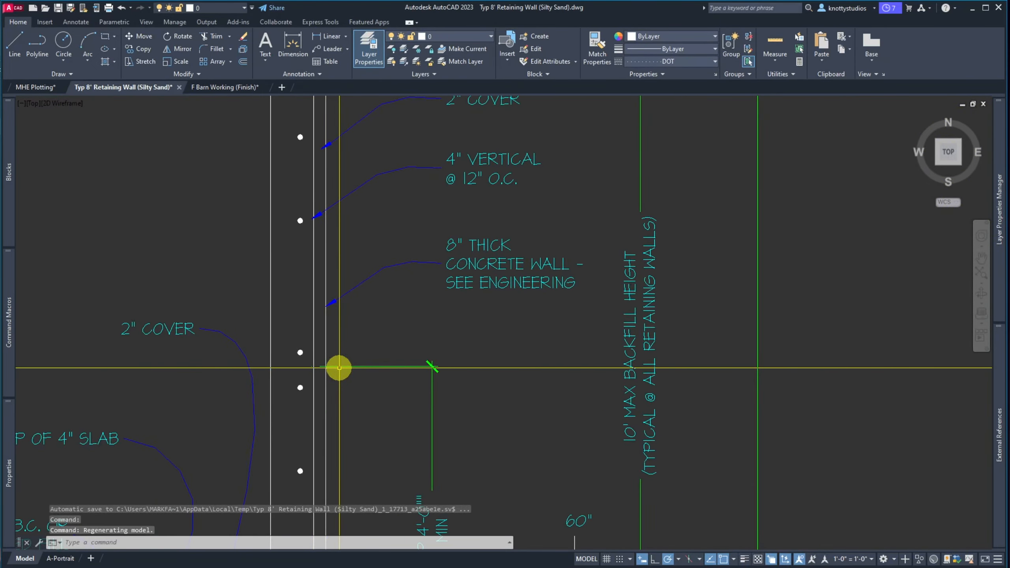
text(u)
key(Return)
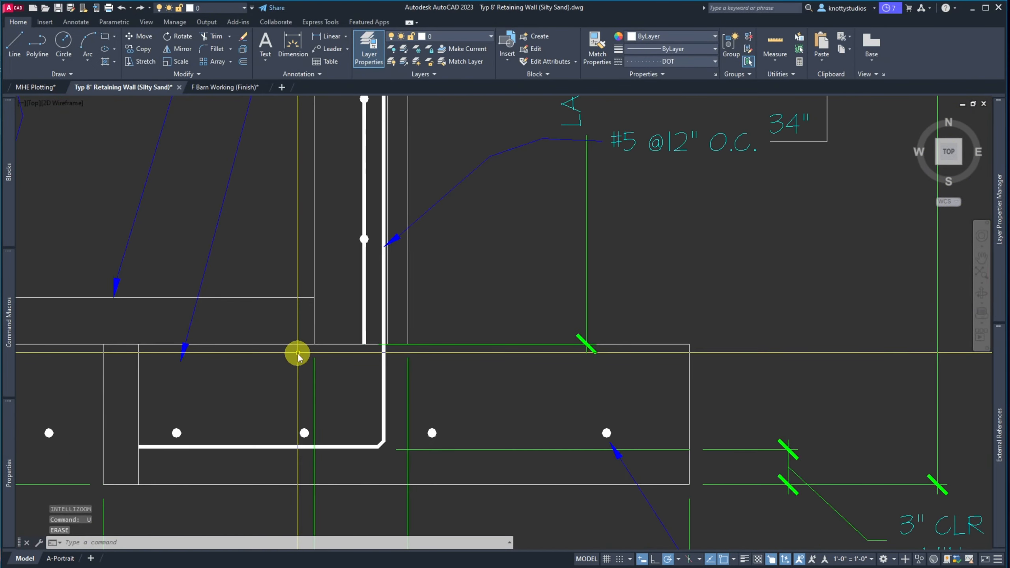
scroll(297, 352, down, 6)
text(co)
key(Return)
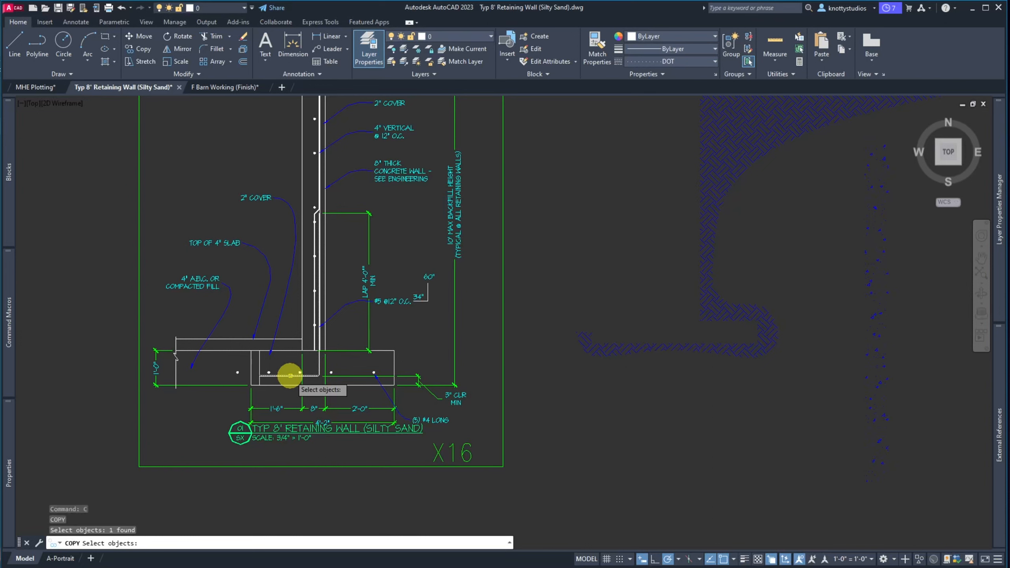
Move the selected rebar pieces right from the bend so the bent corner meets the cover line
key(Escape)
text(m)
key(Return)
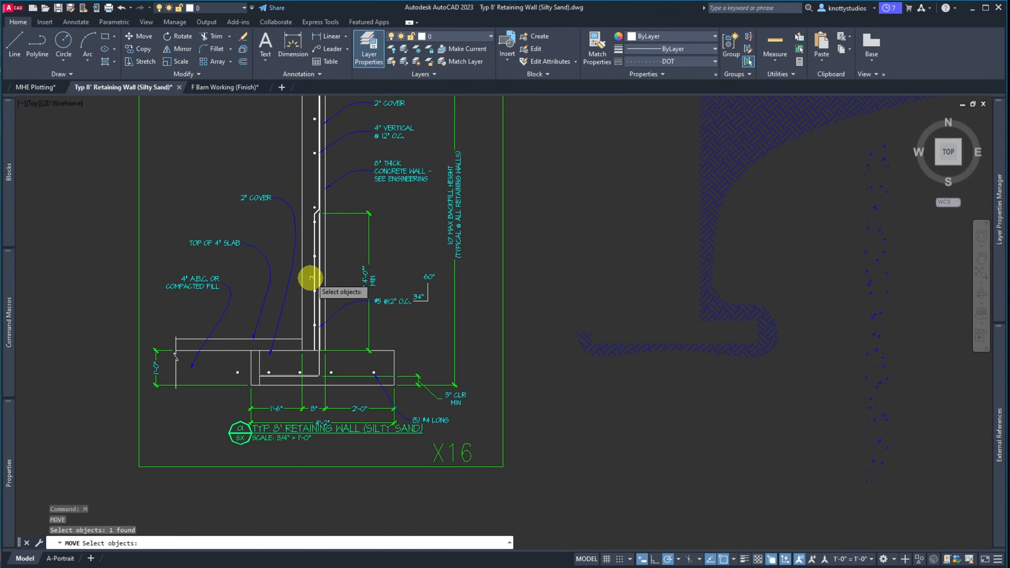
scroll(282, 342, down, 3)
scroll(289, 219, up, 8)
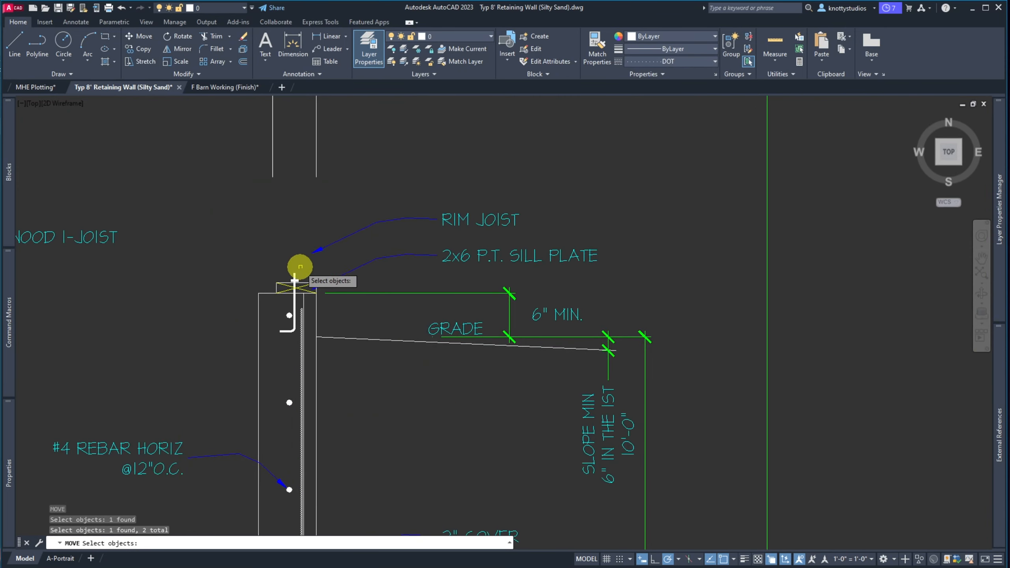
scroll(263, 285, down, 5)
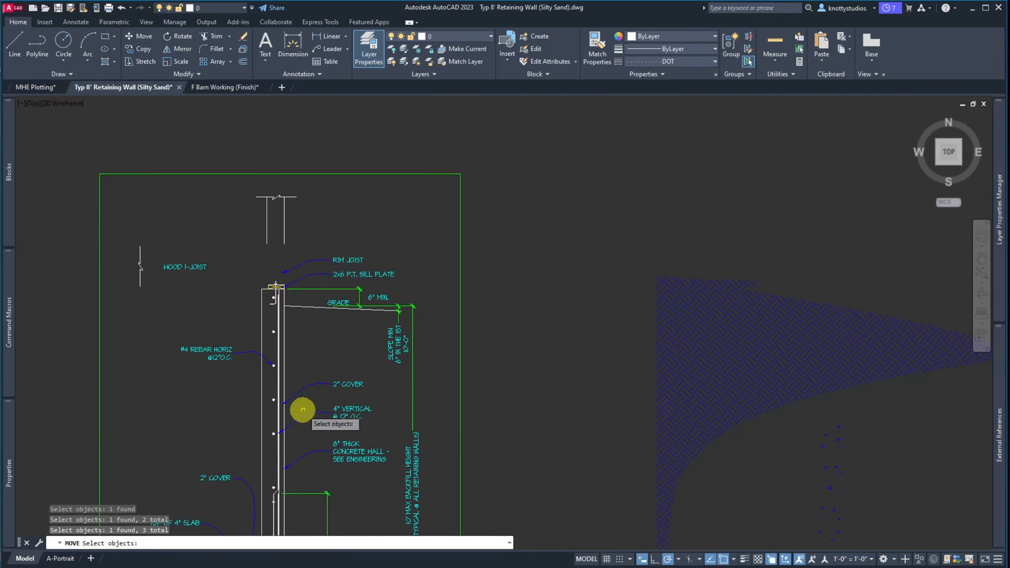
scroll(298, 417, up, 5)
scroll(274, 371, down, 5)
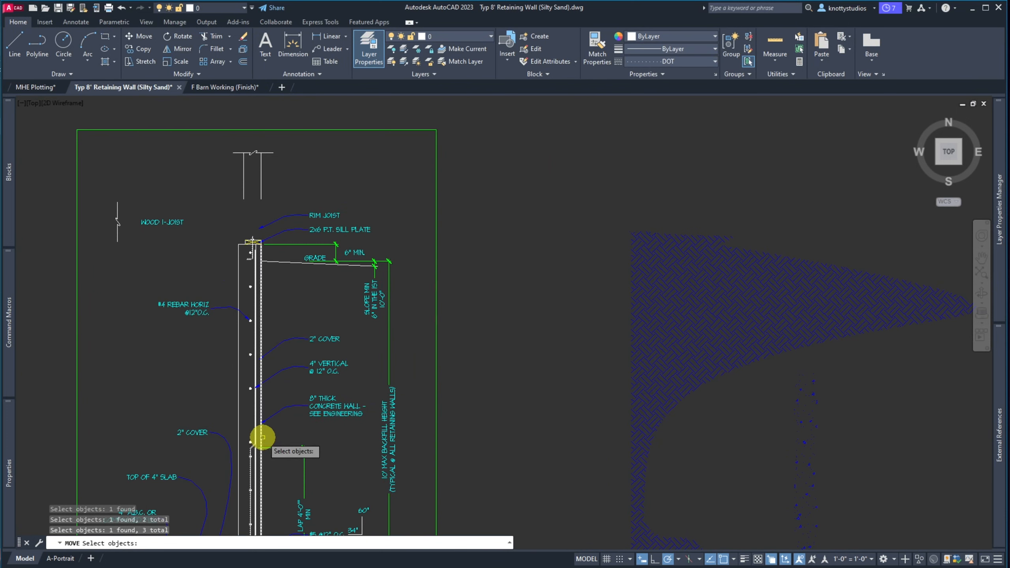
scroll(261, 441, up, 8)
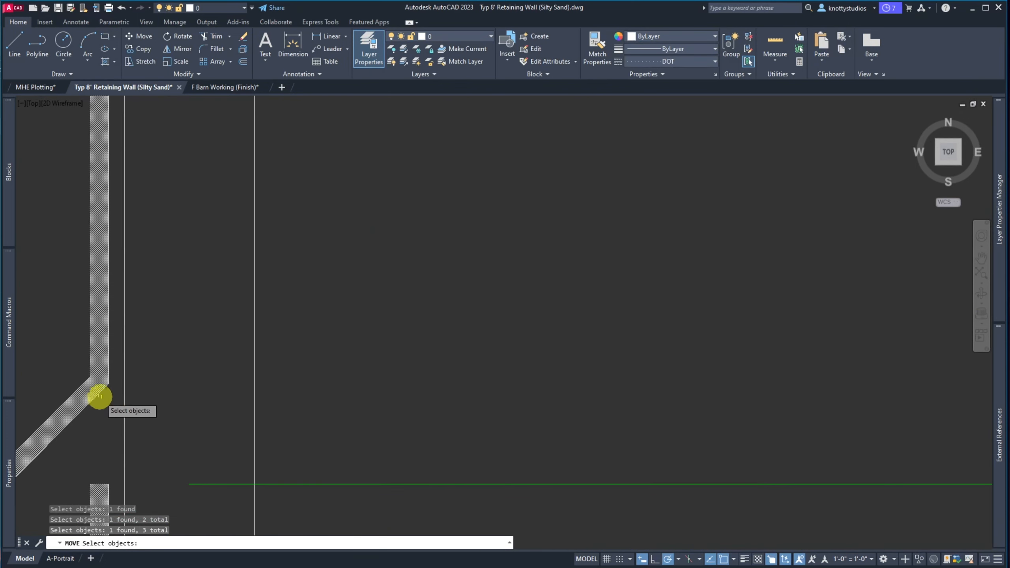
scroll(90, 396, up, 5)
key(Return)
click(250, 358)
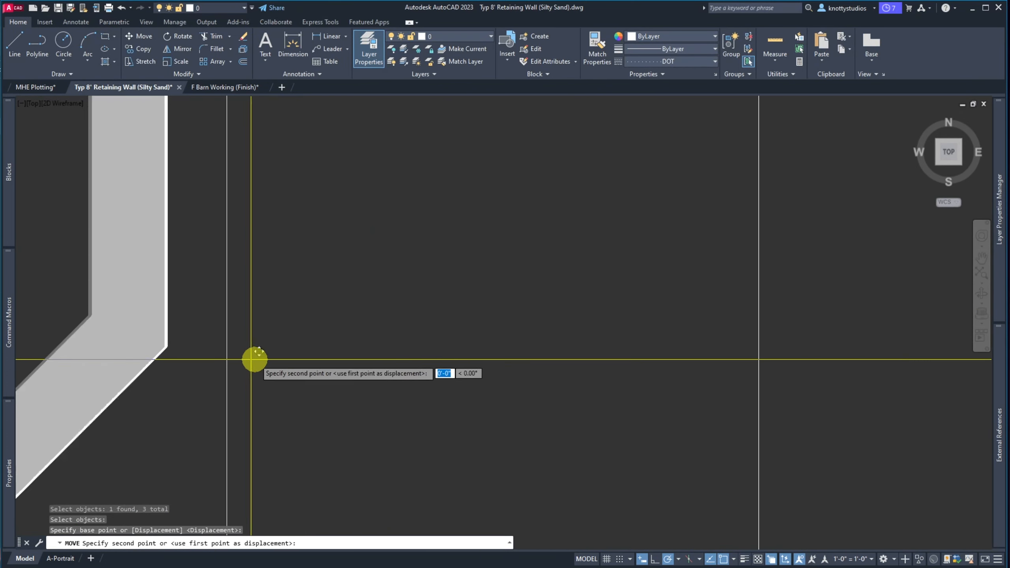
click(311, 359)
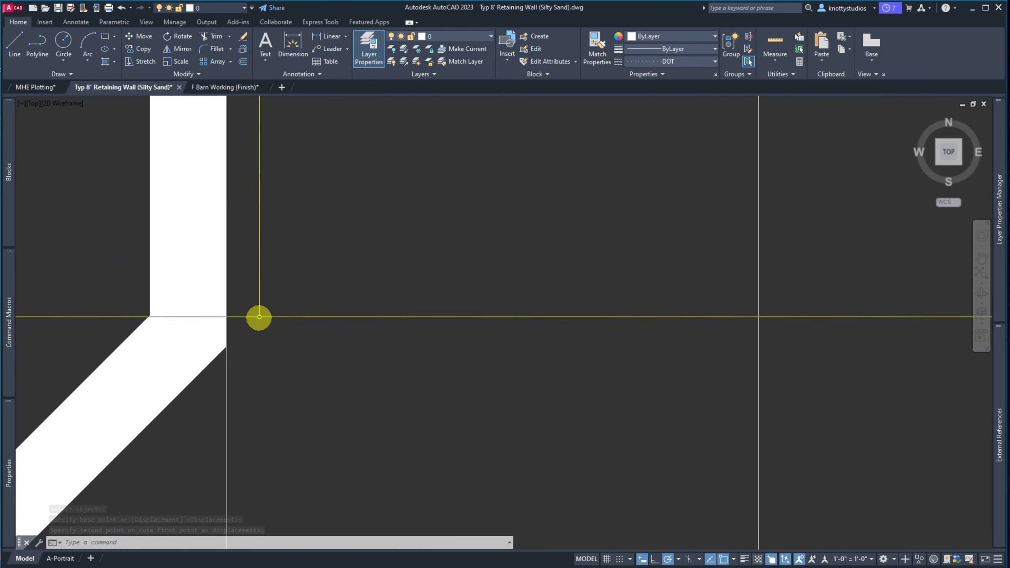
scroll(259, 316, down, 5)
scroll(260, 315, down, 3)
scroll(251, 330, up, 2)
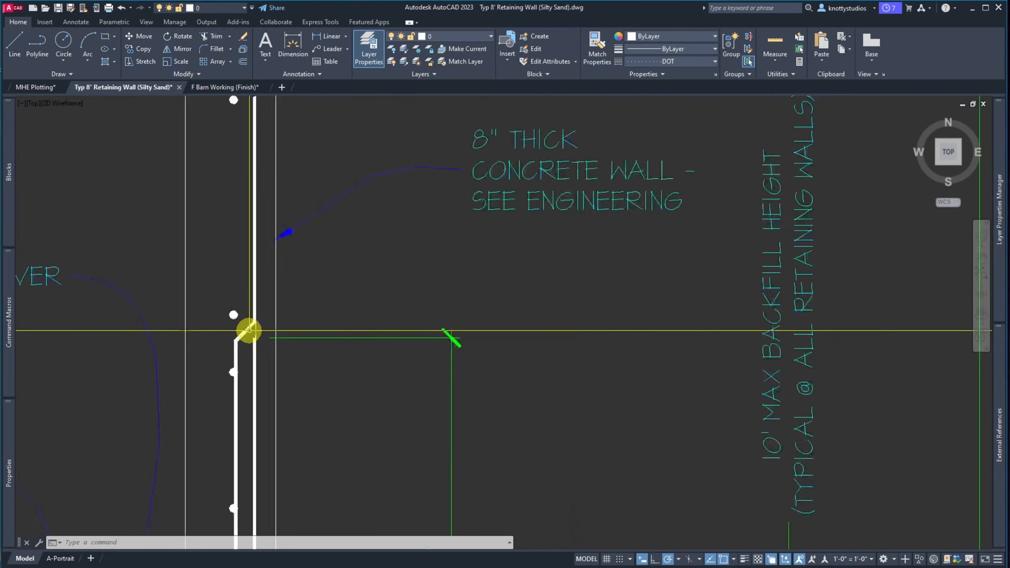
scroll(274, 319, down, 3)
scroll(222, 315, up, 5)
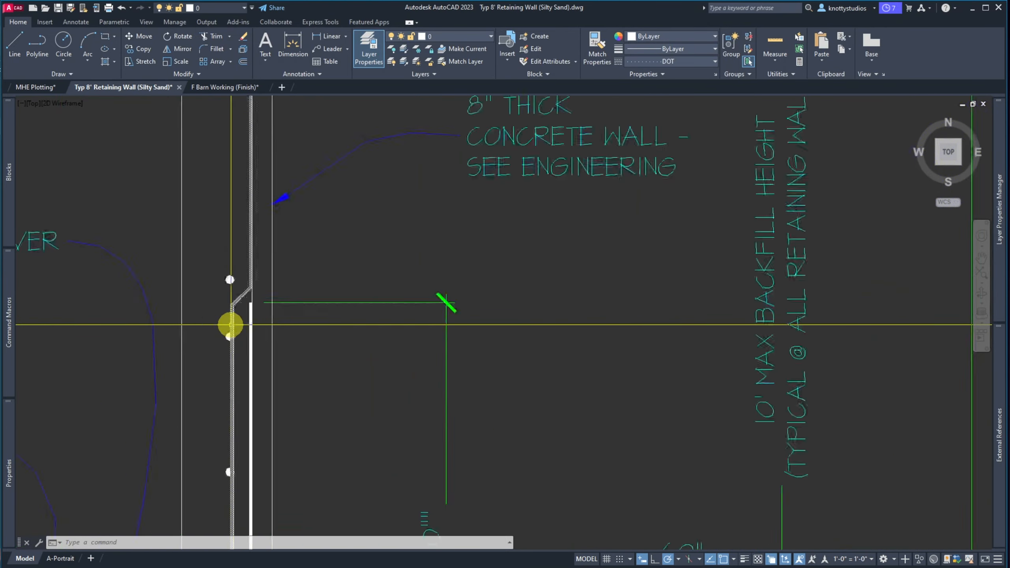
Make D-OBJECT the current layer, then add a new G-JUNK layer with colour 12
click(392, 61)
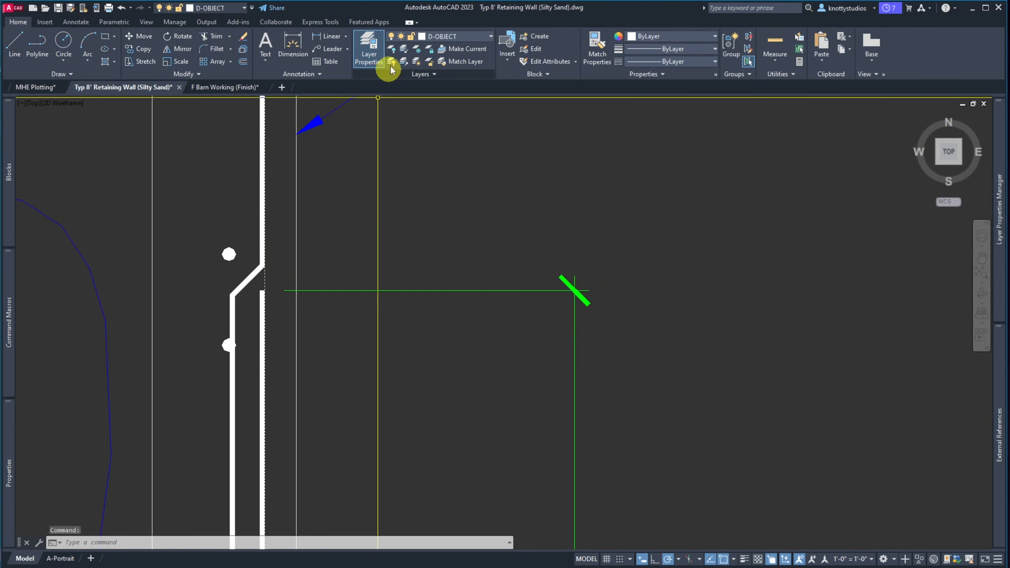
click(450, 38)
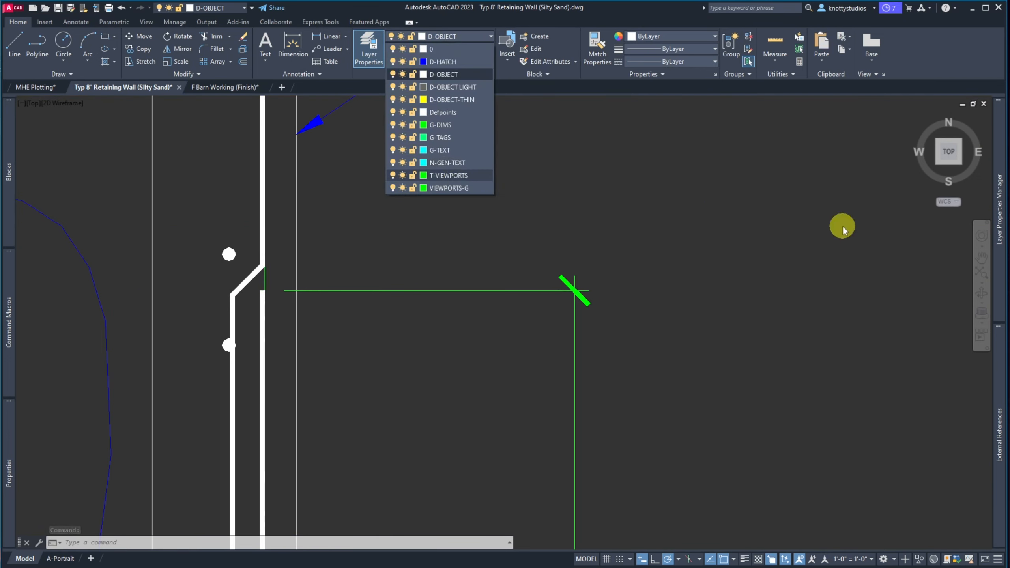
click(1004, 274)
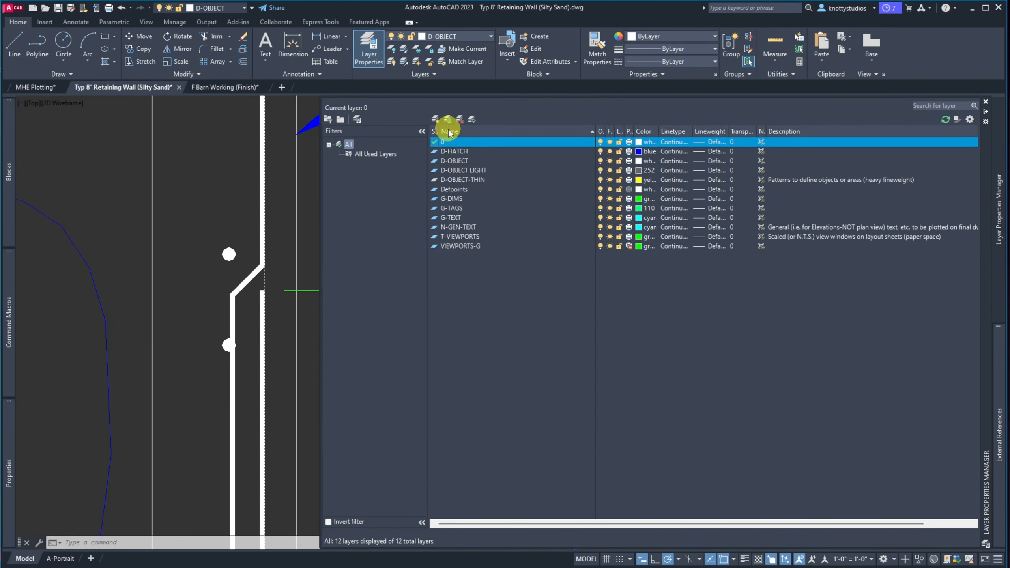
click(436, 119)
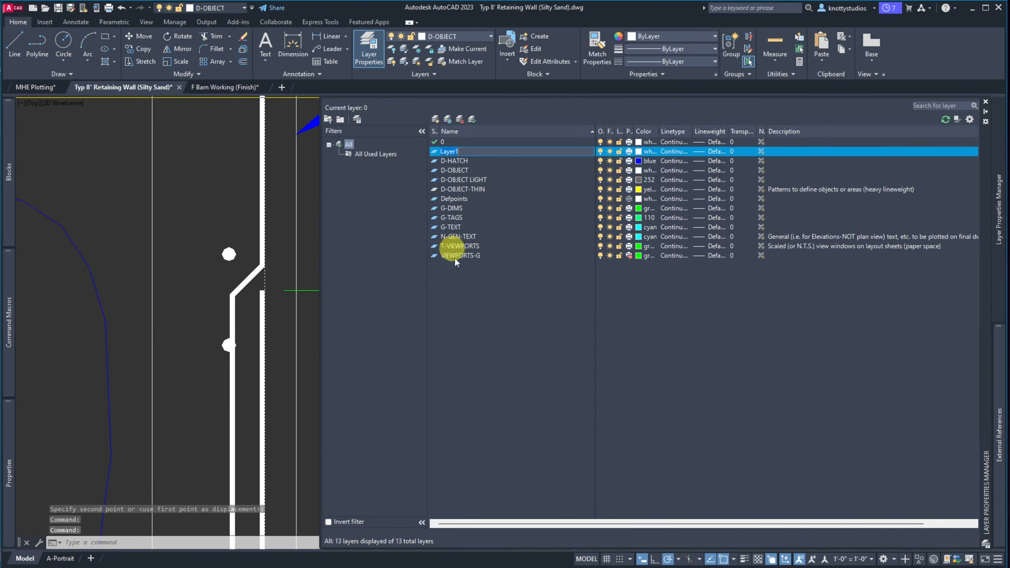
text(G-JUNK)
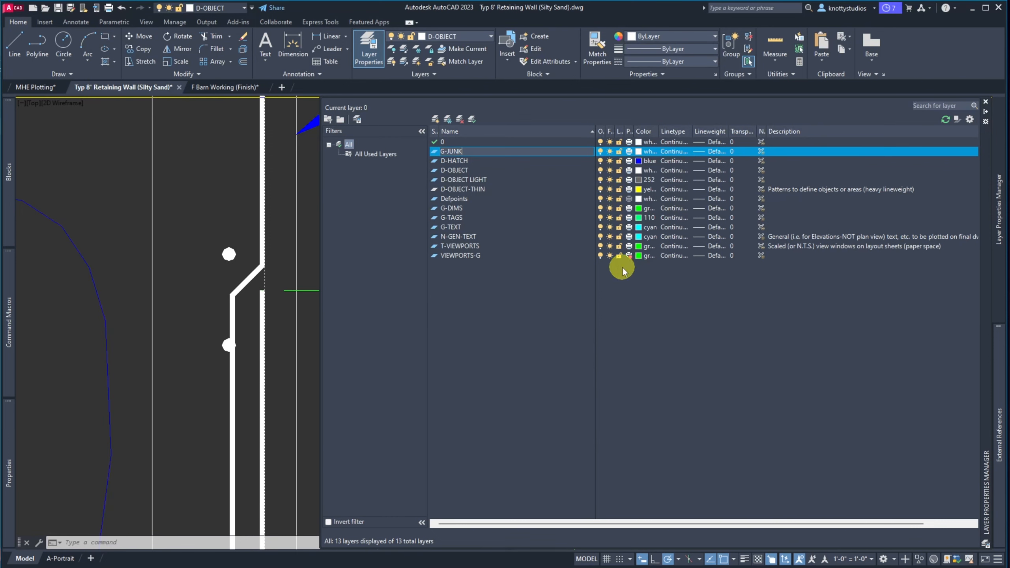
click(640, 155)
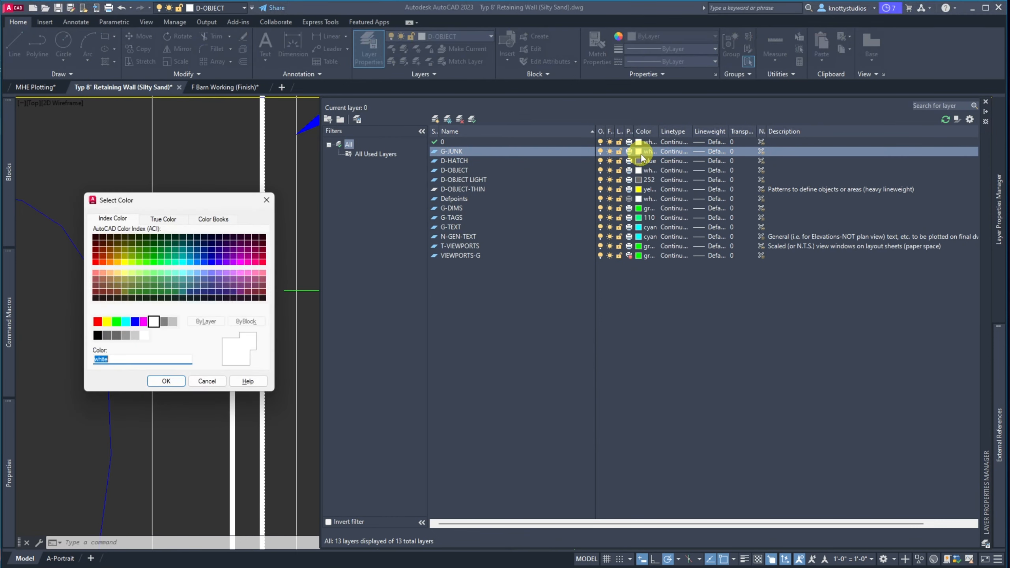
click(165, 381)
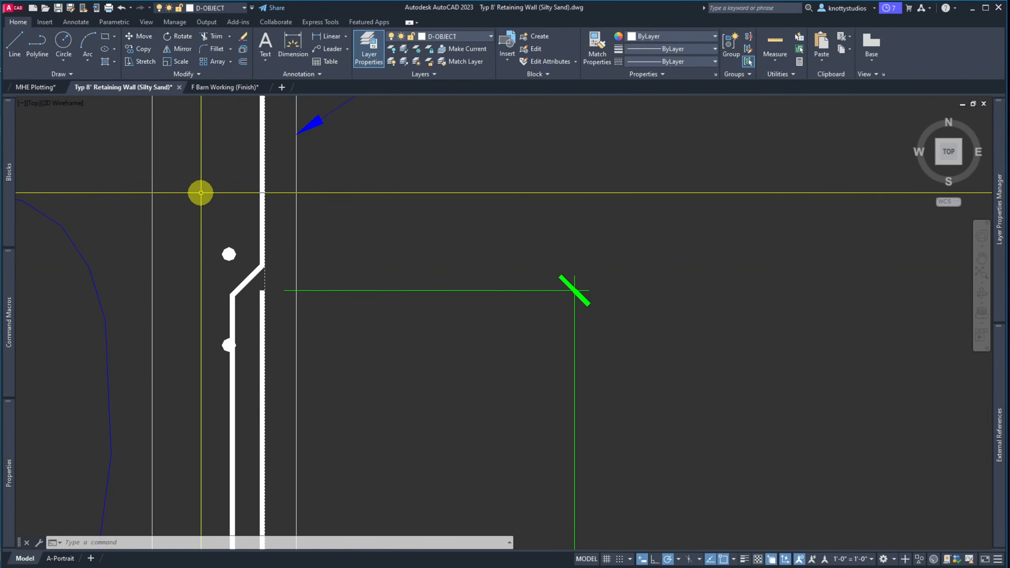
Make G-JUNK the current layer and zoom in on the sill plate at the wall top
click(476, 36)
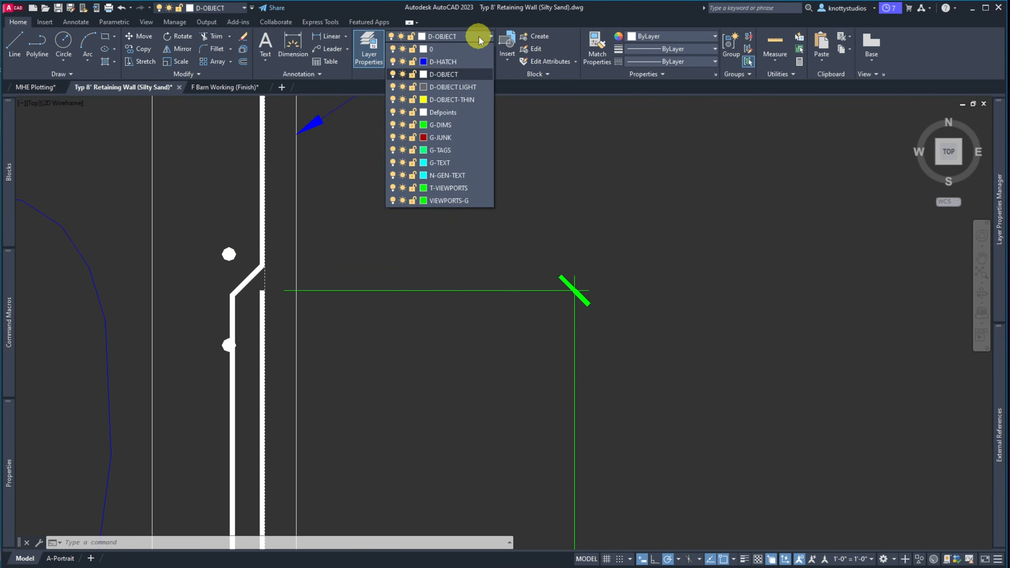
click(430, 138)
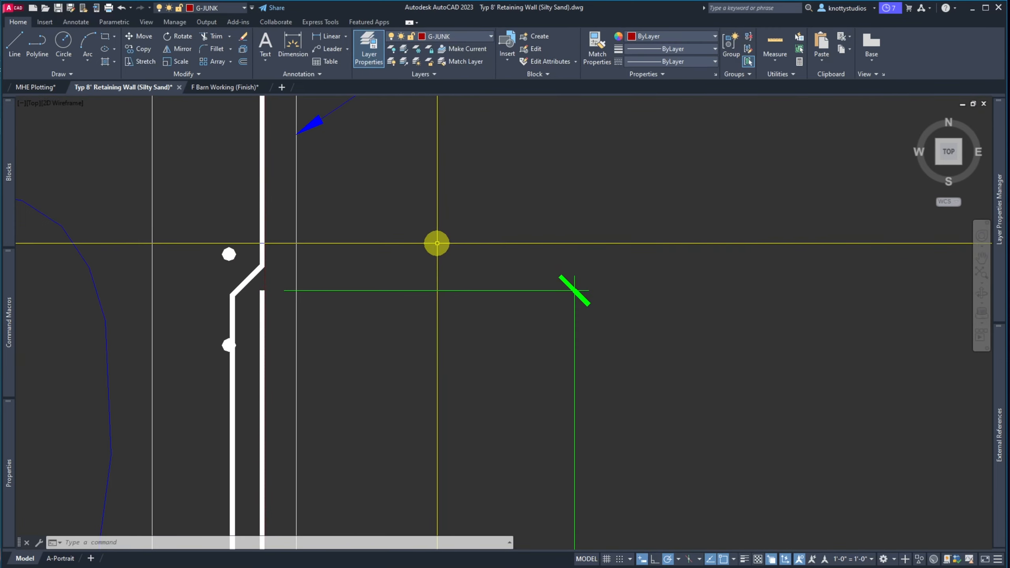
key(Escape)
scroll(318, 267, up, 5)
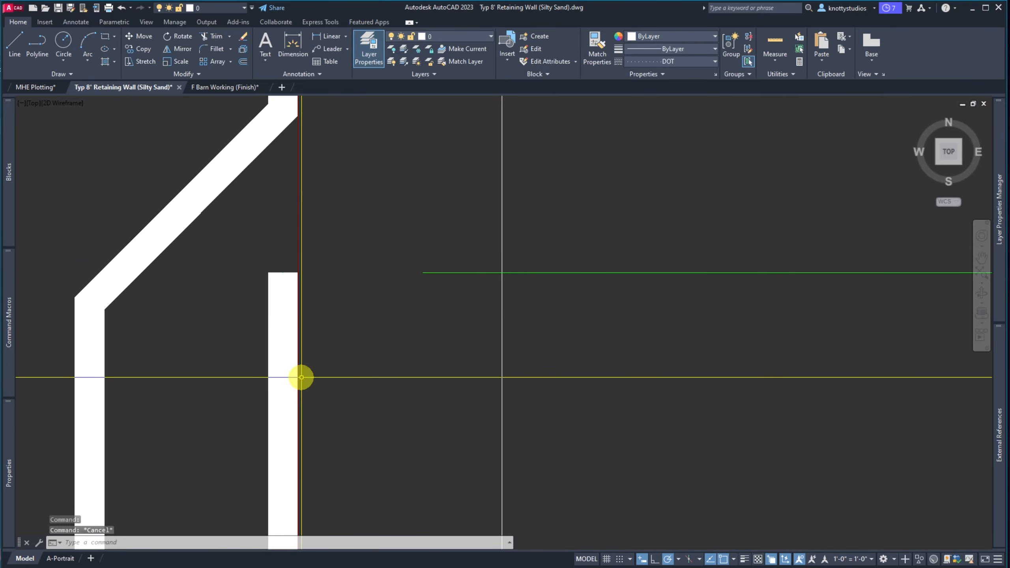
scroll(301, 377, down, 3)
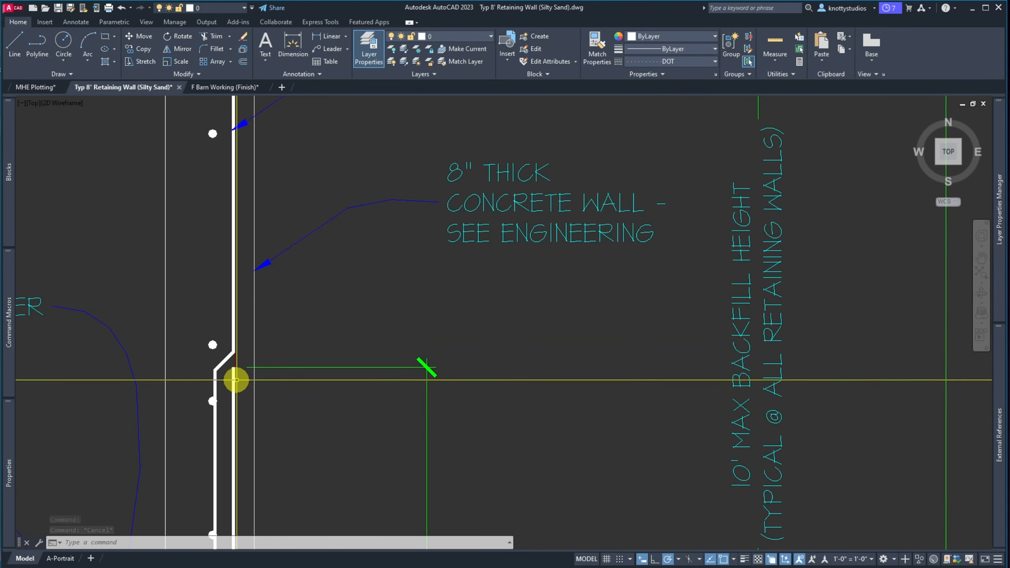
scroll(235, 364, down, 5)
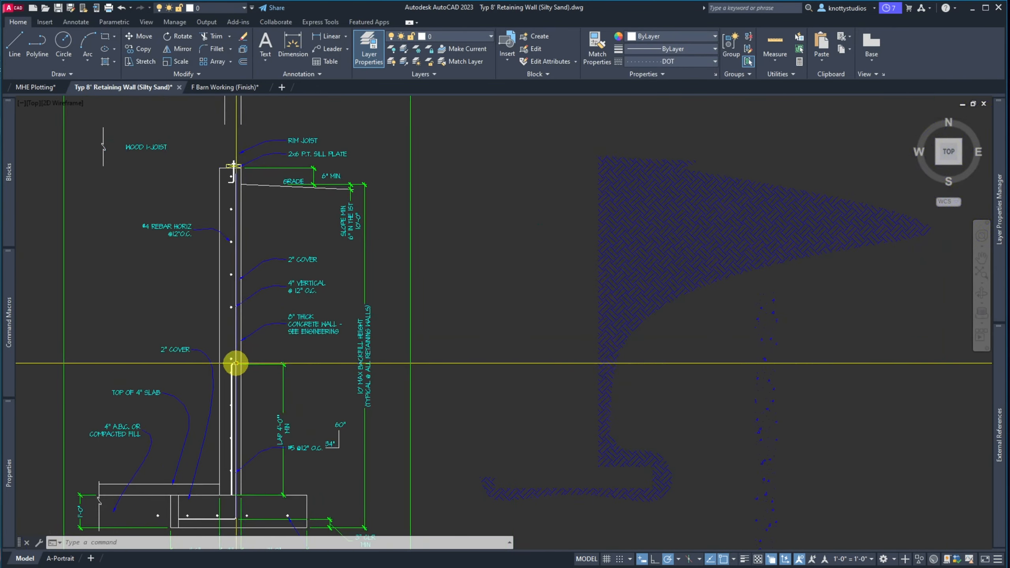
click(244, 166)
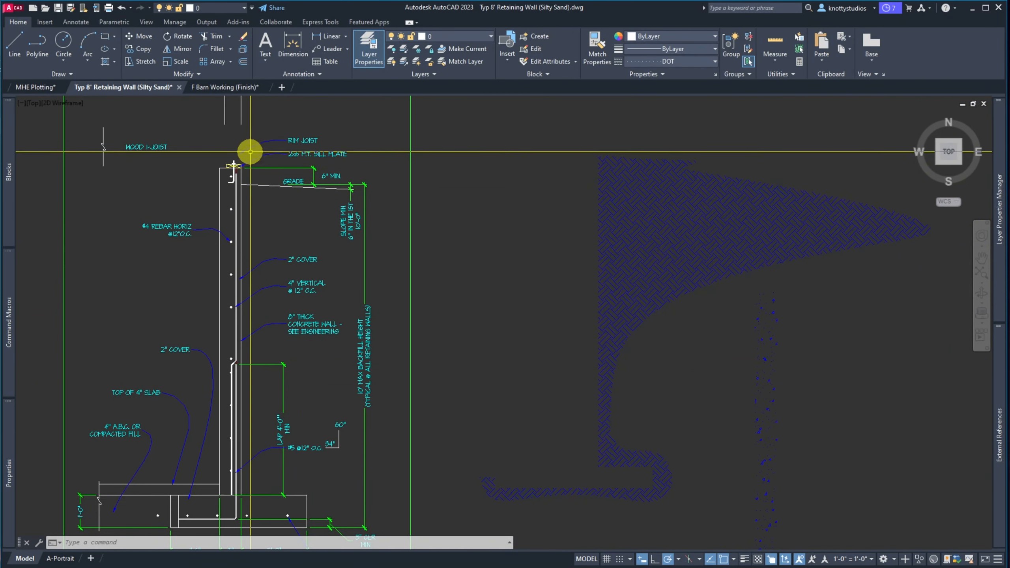
scroll(247, 153, up, 3)
scroll(248, 125, down, 3)
scroll(247, 121, up, 5)
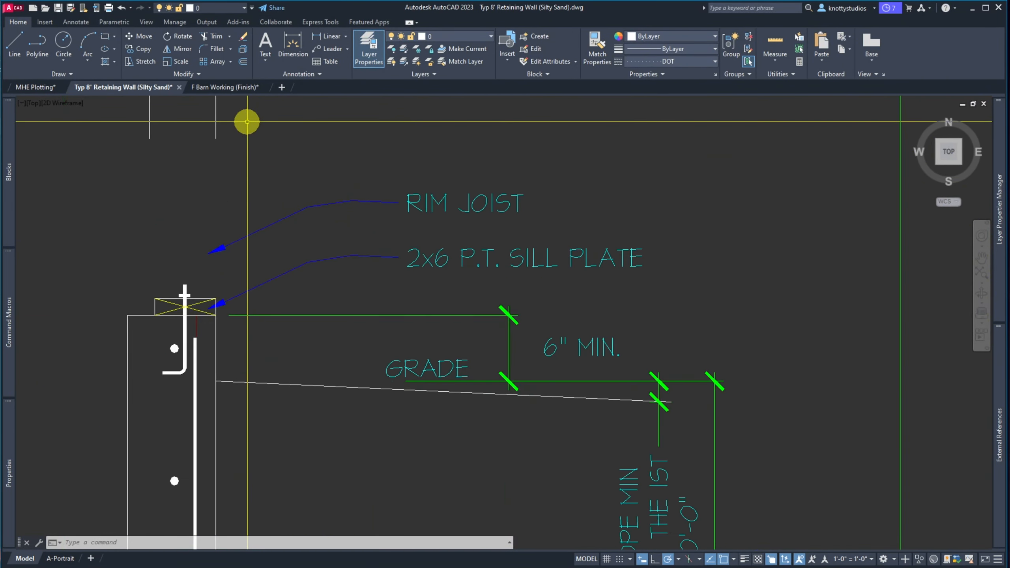
Start MOVE and crossing-window the two vertical stud wall lines above the sill plate
text(m)
key(space)
click(245, 168)
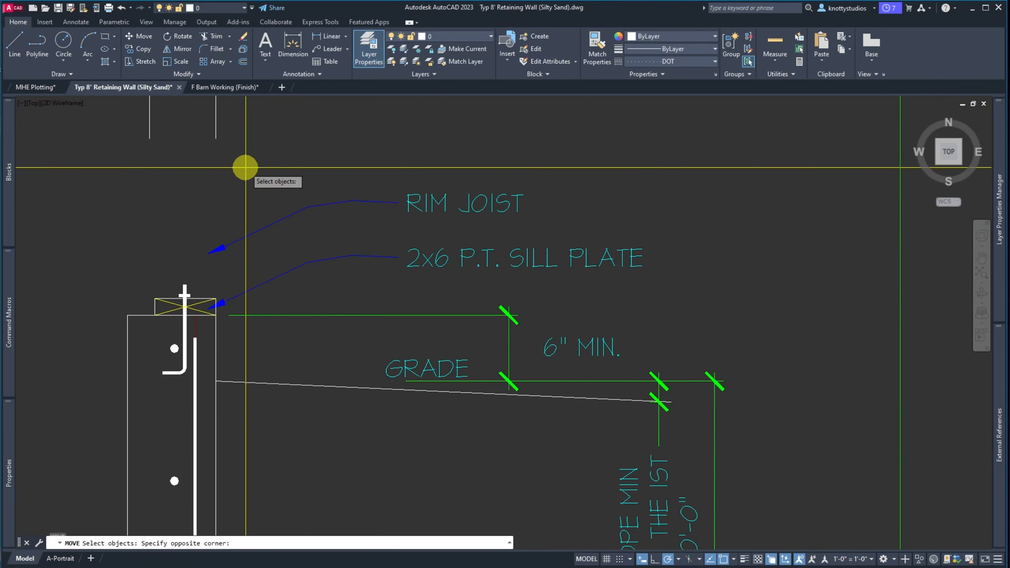
click(145, 126)
scroll(188, 224, down, 6)
scroll(192, 169, up, 2)
Add the break line to the selection and drop the stud wall down onto the sill plate
scroll(197, 162, up, 2)
click(214, 177)
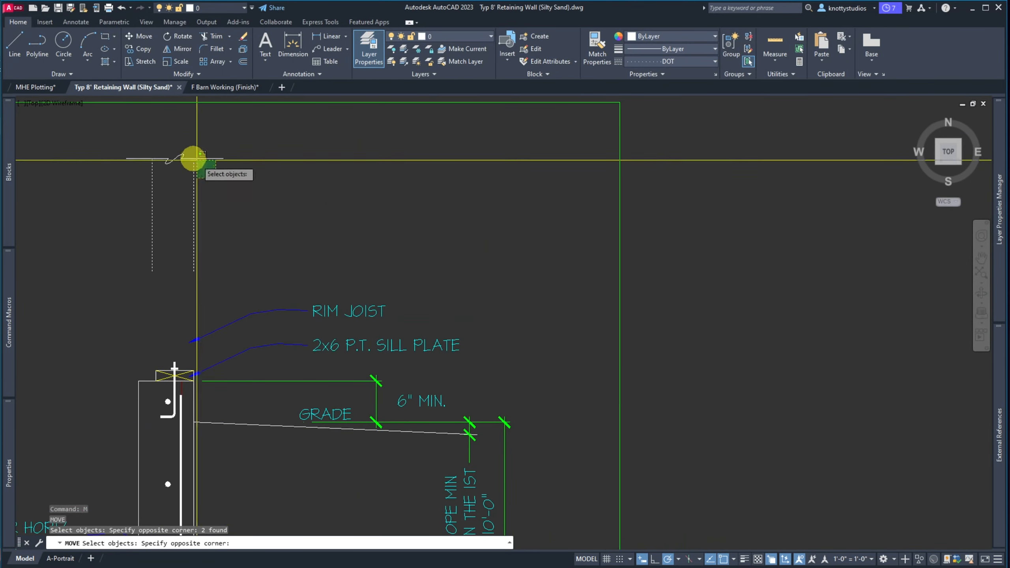
click(118, 133)
key(space)
click(192, 270)
scroll(188, 354, up, 6)
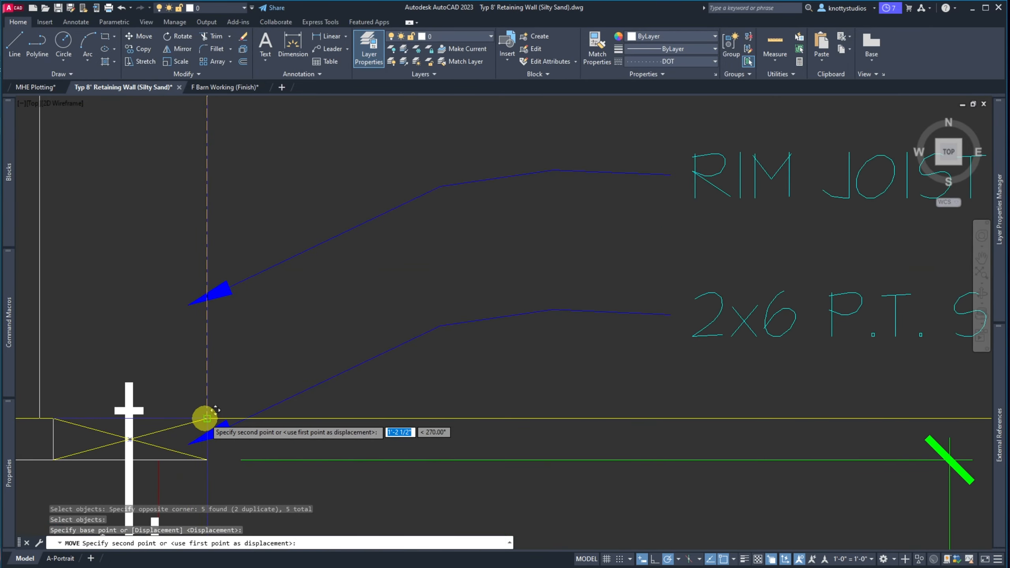
click(202, 417)
scroll(186, 407, down, 5)
scroll(185, 408, down, 3)
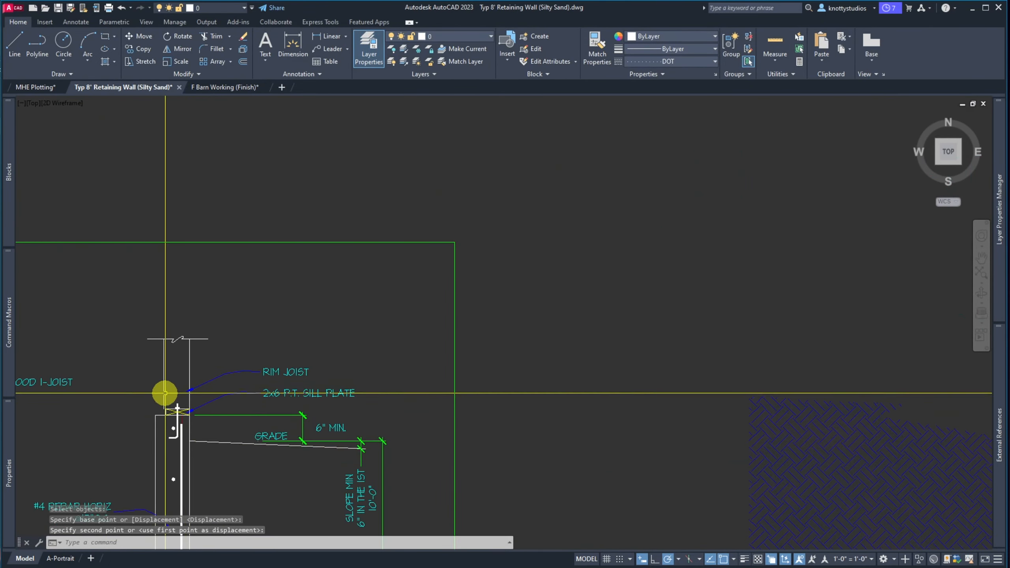
scroll(164, 392, up, 5)
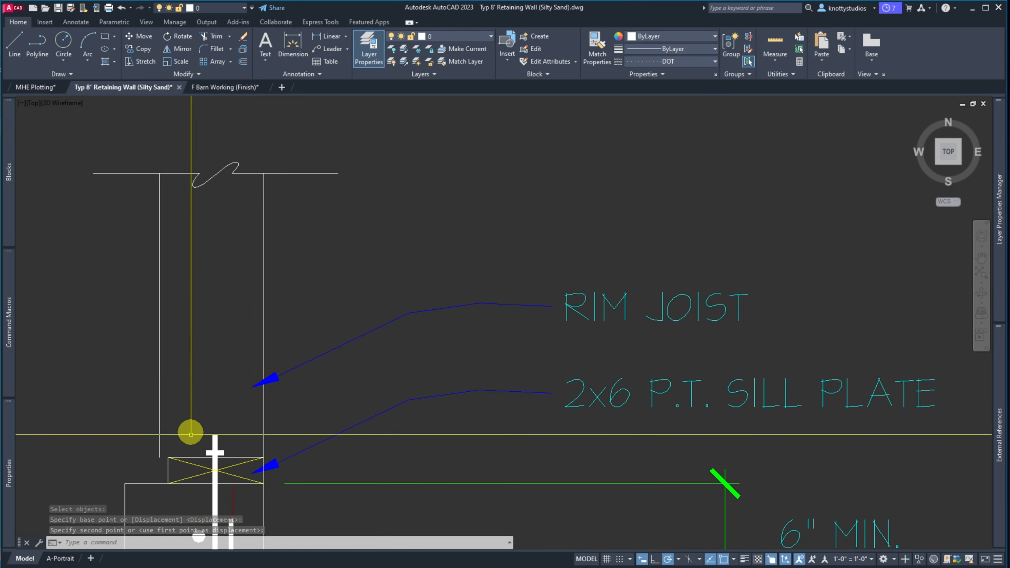
Move the left wall line over so it aligns with the sill plate's left end
key(Return)
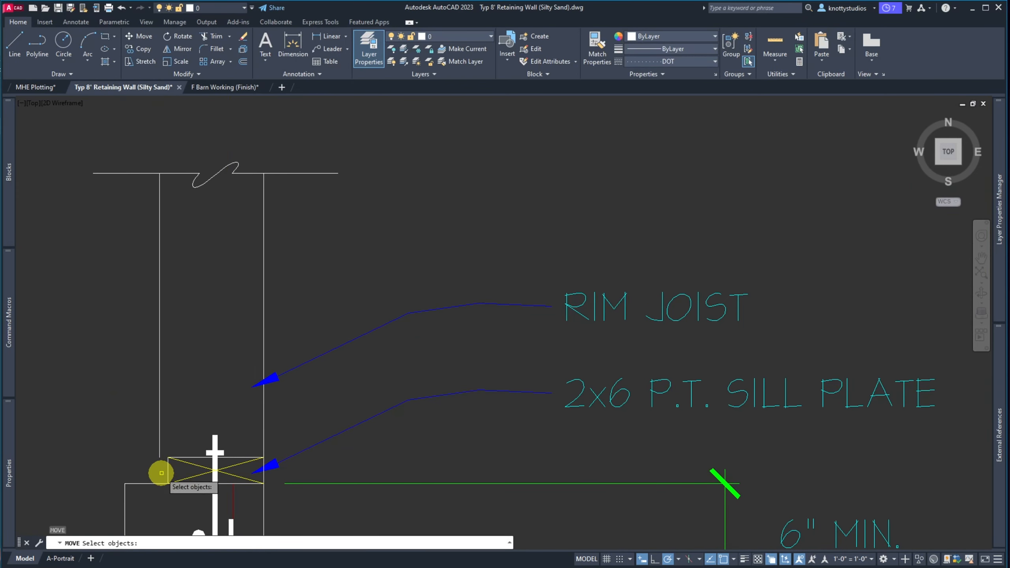
click(163, 471)
click(155, 457)
key(Return)
click(159, 459)
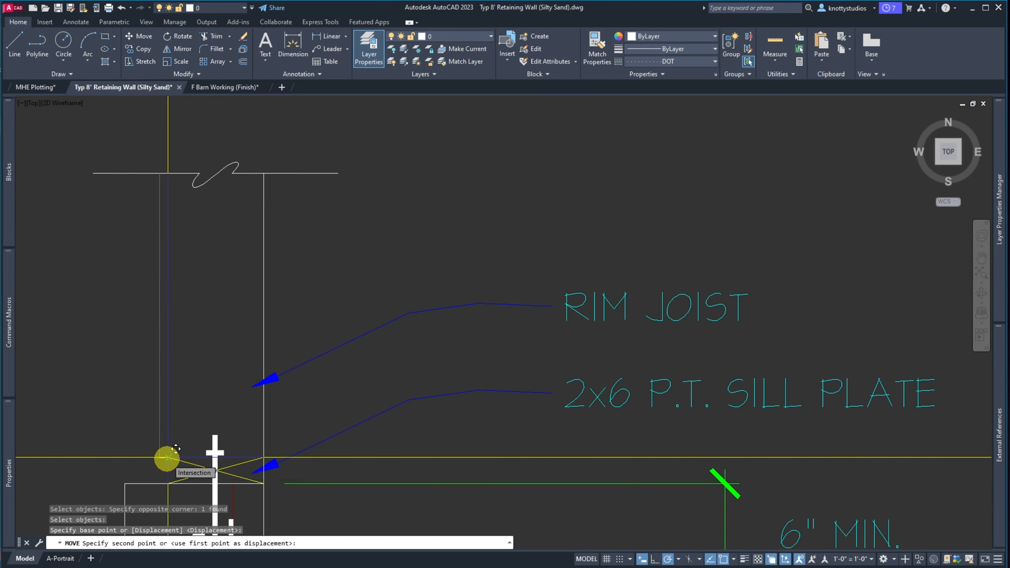
click(167, 458)
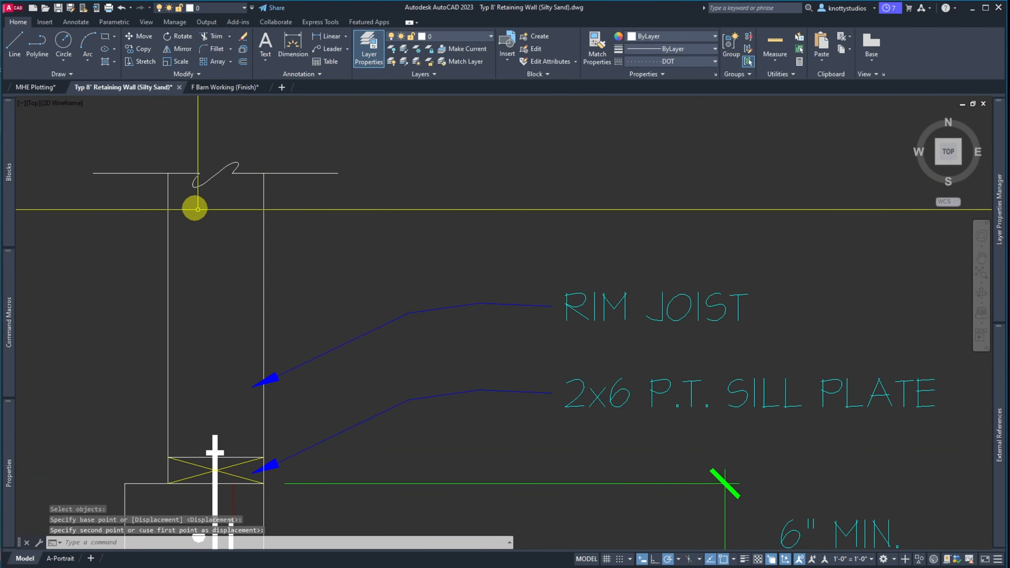
scroll(147, 142, down, 4)
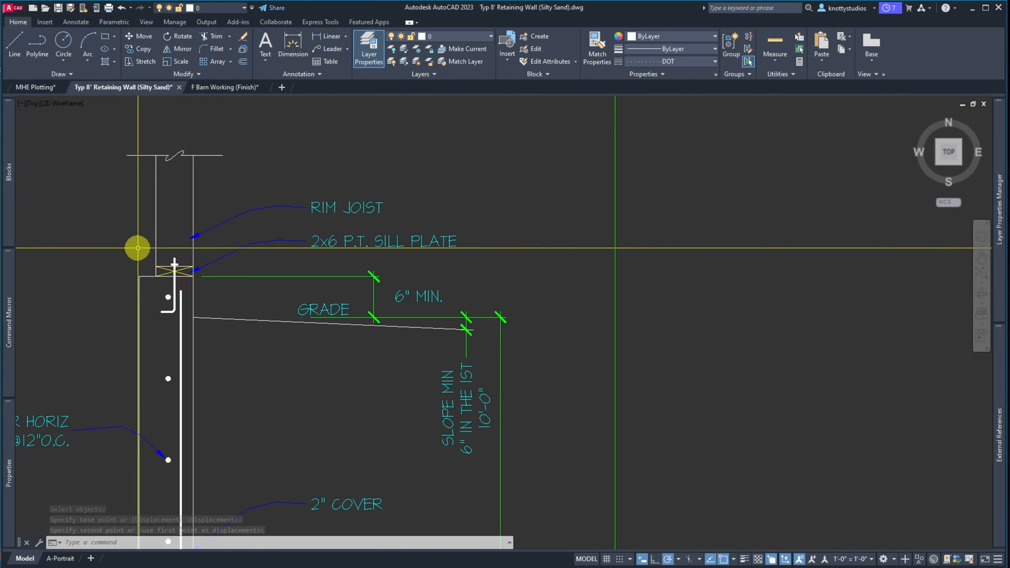
scroll(155, 128, up, 5)
scroll(159, 159, up, 1)
scroll(162, 172, down, 3)
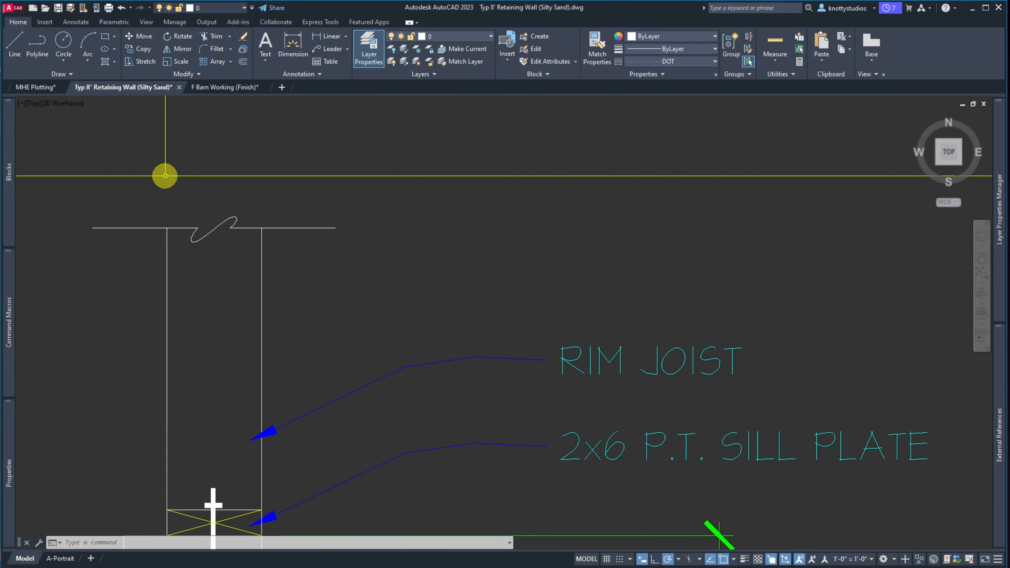
scroll(196, 261, down, 1)
scroll(196, 262, up, 5)
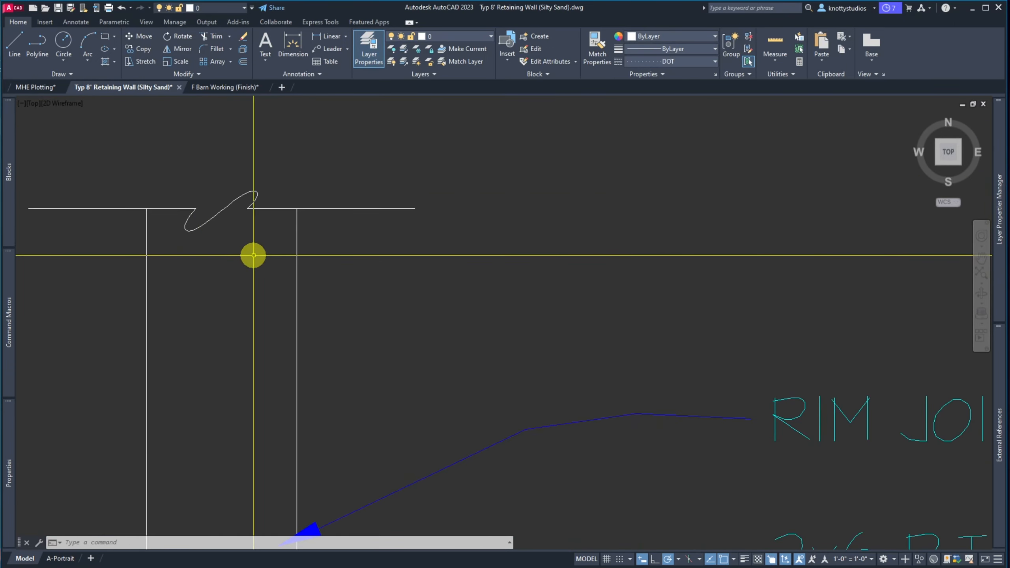
Rotate the three break-line pieces 22.5° about a point on the break line
text(ro)
key(Return)
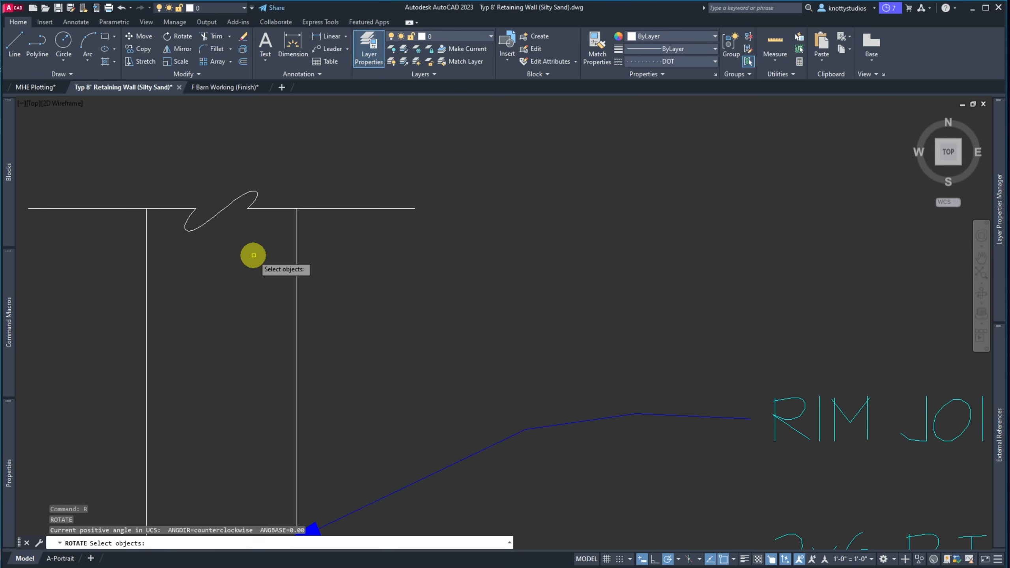
click(252, 254)
click(174, 151)
key(Return)
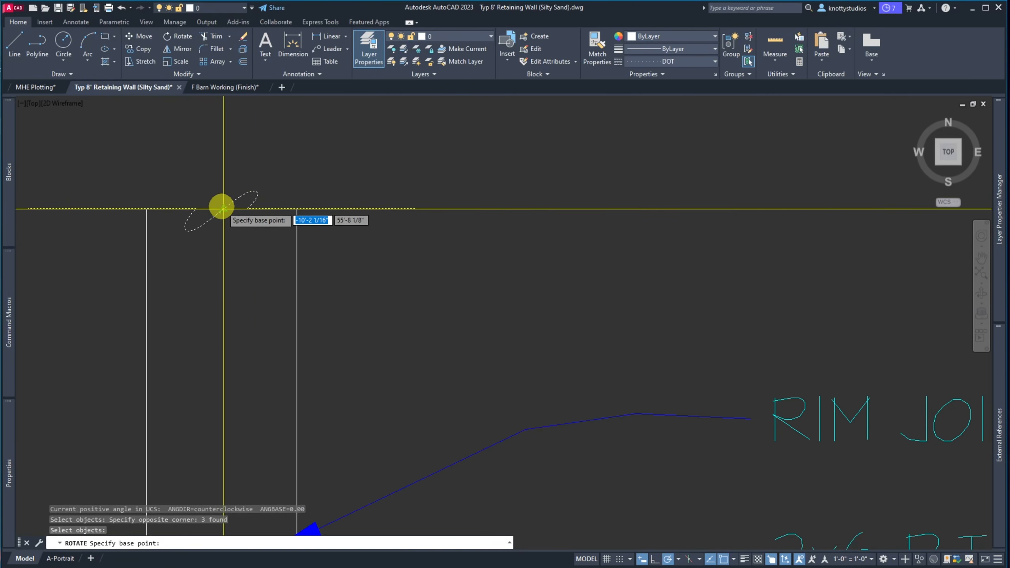
click(222, 207)
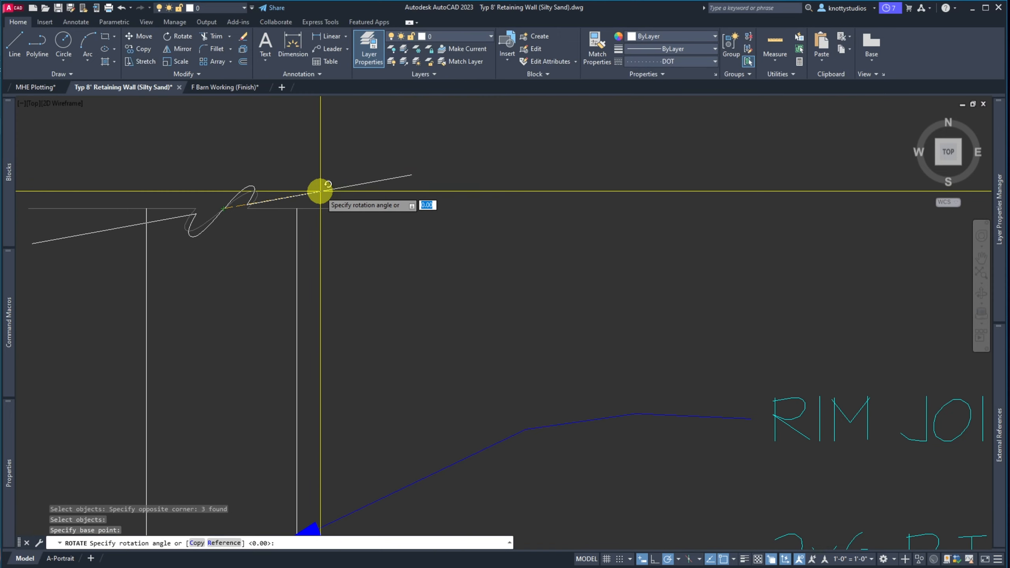
click(321, 169)
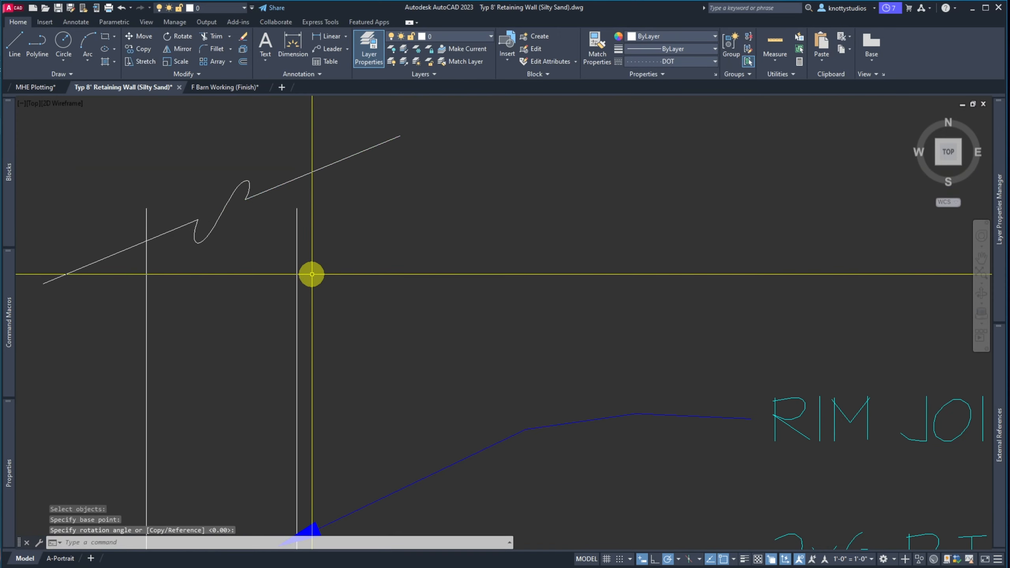
Extend the right wall line up to the angled break line
key(space)
click(342, 242)
click(318, 151)
key(space)
click(330, 219)
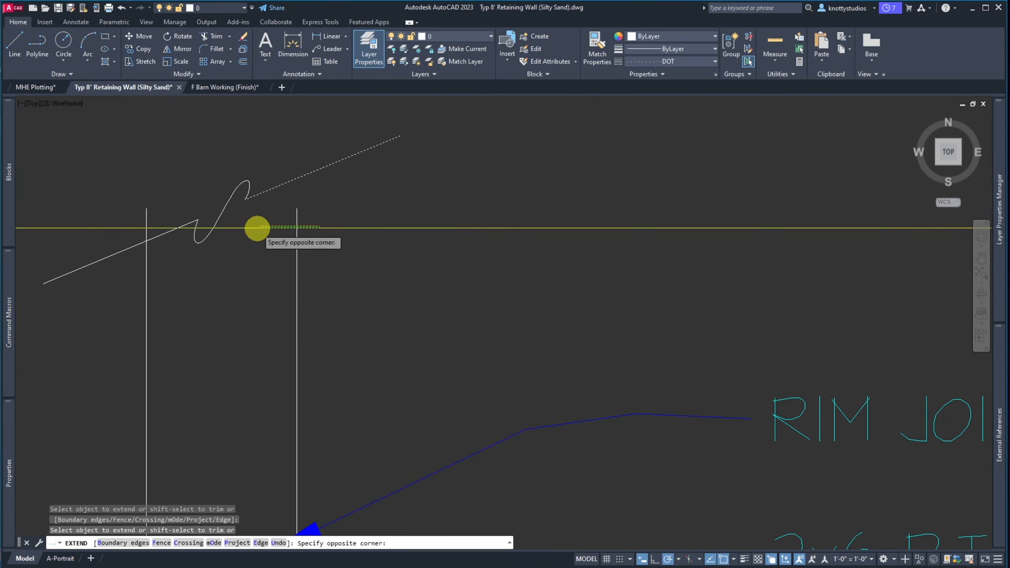
click(256, 231)
key(space)
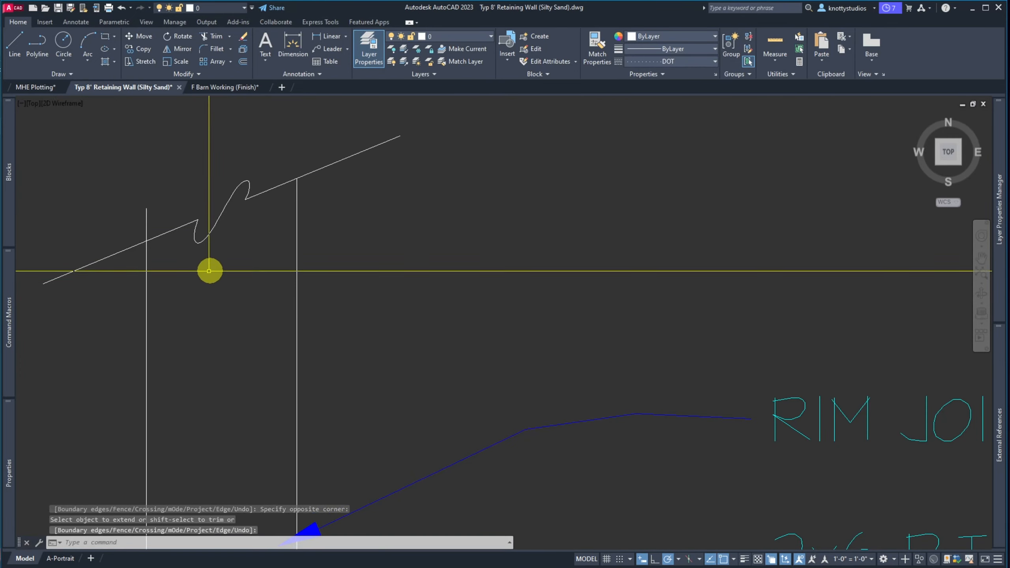
Trim the left wall line's stub sticking above the break line
text(tr)
key(space)
click(172, 207)
click(164, 236)
key(space)
click(169, 207)
click(118, 221)
key(space)
scroll(203, 197, down, 4)
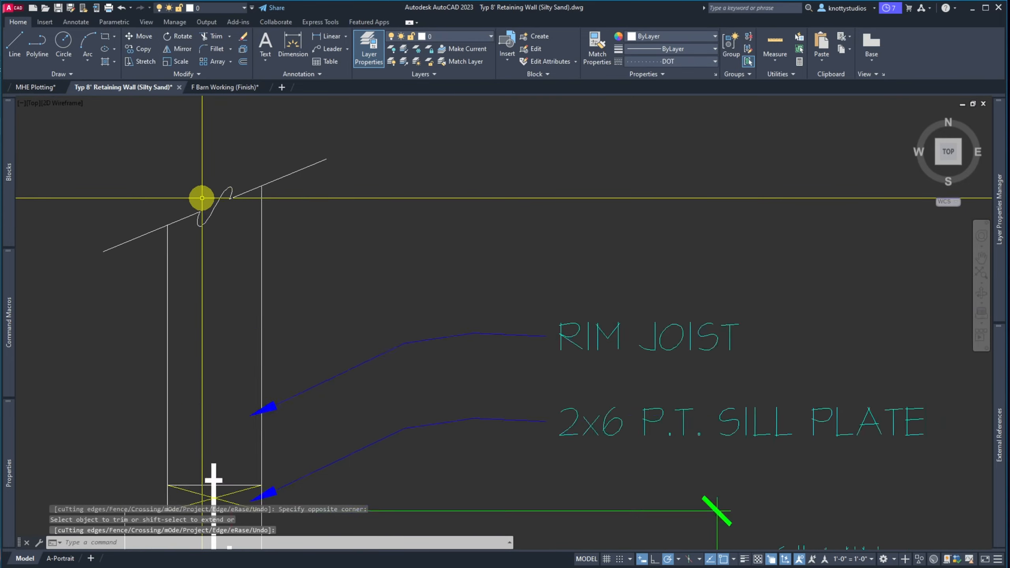
scroll(208, 222, down, 5)
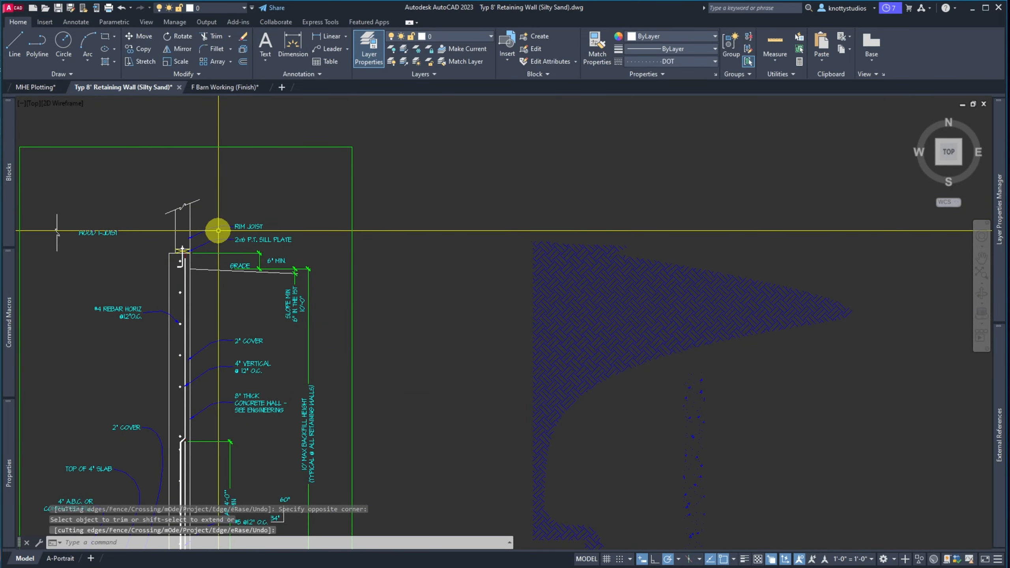
scroll(215, 248, up, 7)
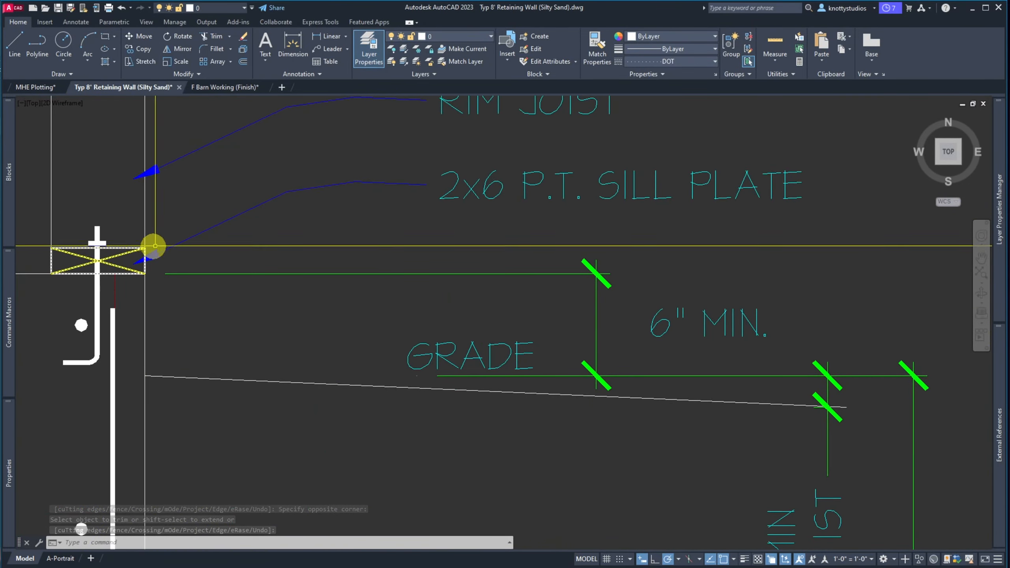
click(218, 260)
click(183, 199)
scroll(133, 266, up, 5)
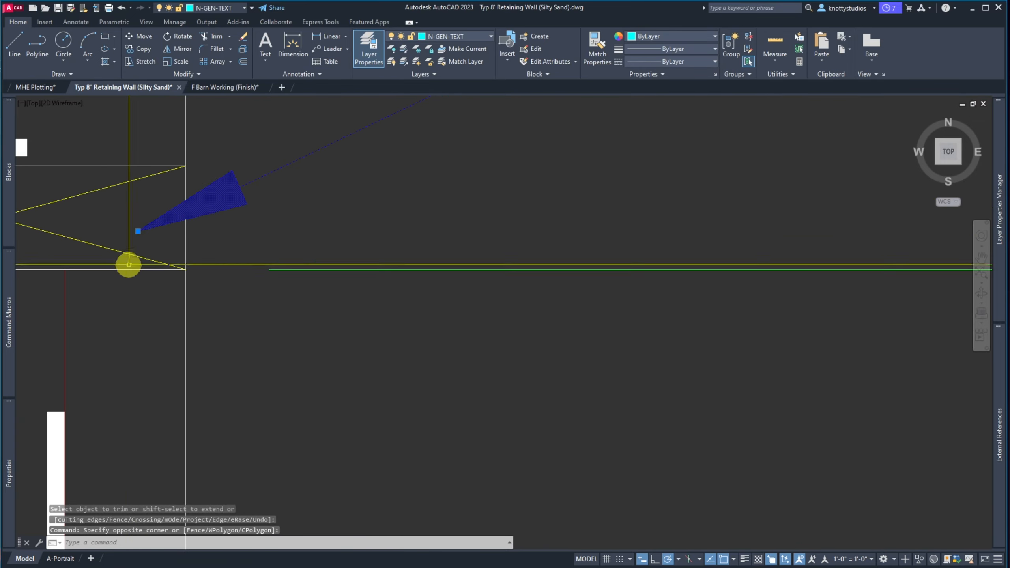
click(138, 231)
scroll(86, 264, down, 5)
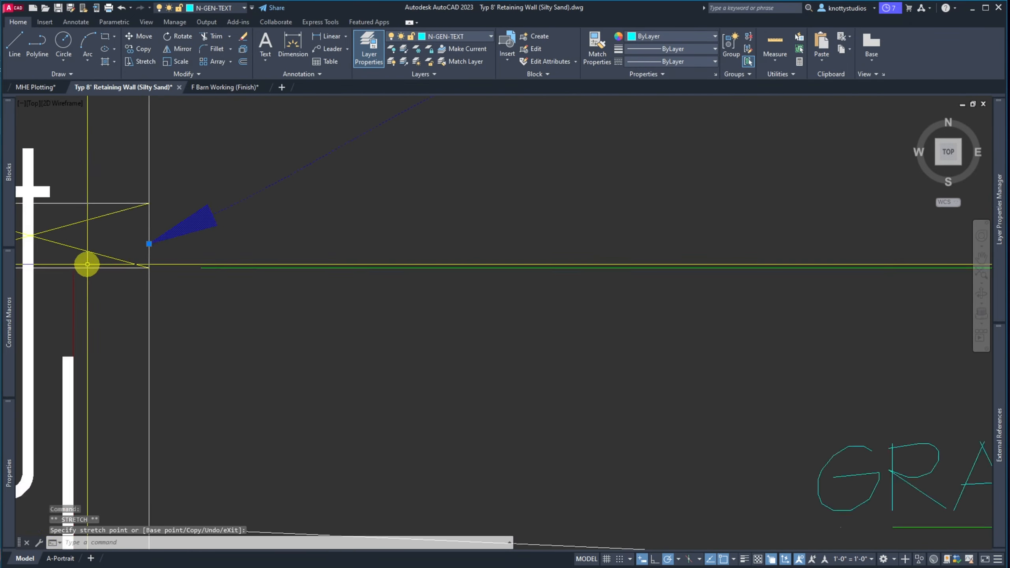
click(103, 259)
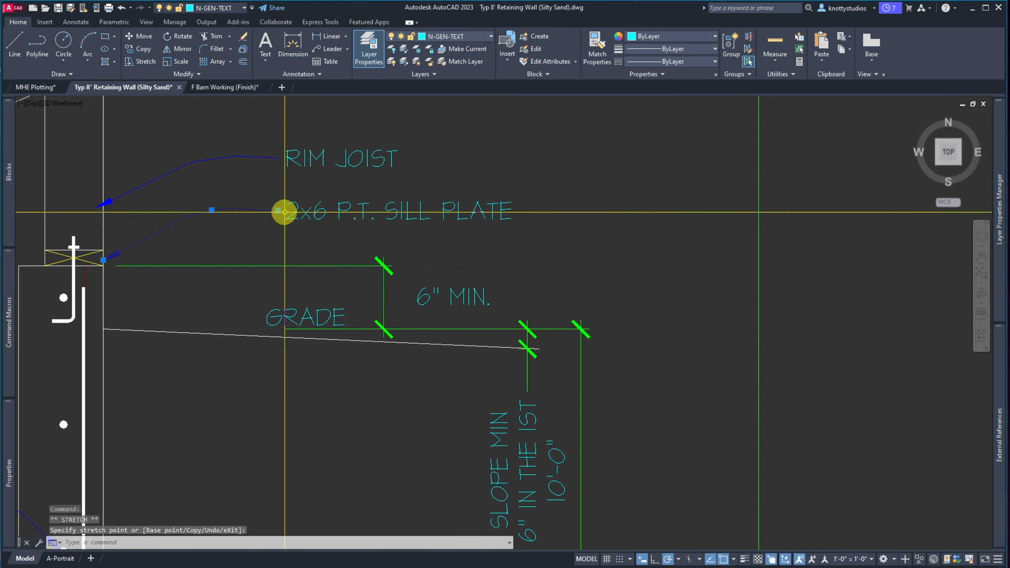
key(Escape)
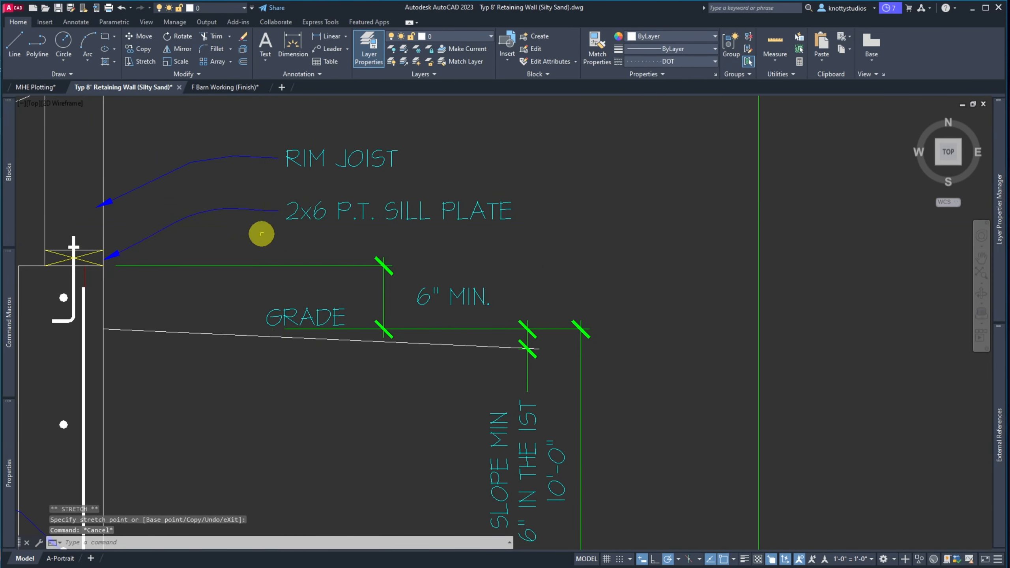
scroll(261, 234, down, 2)
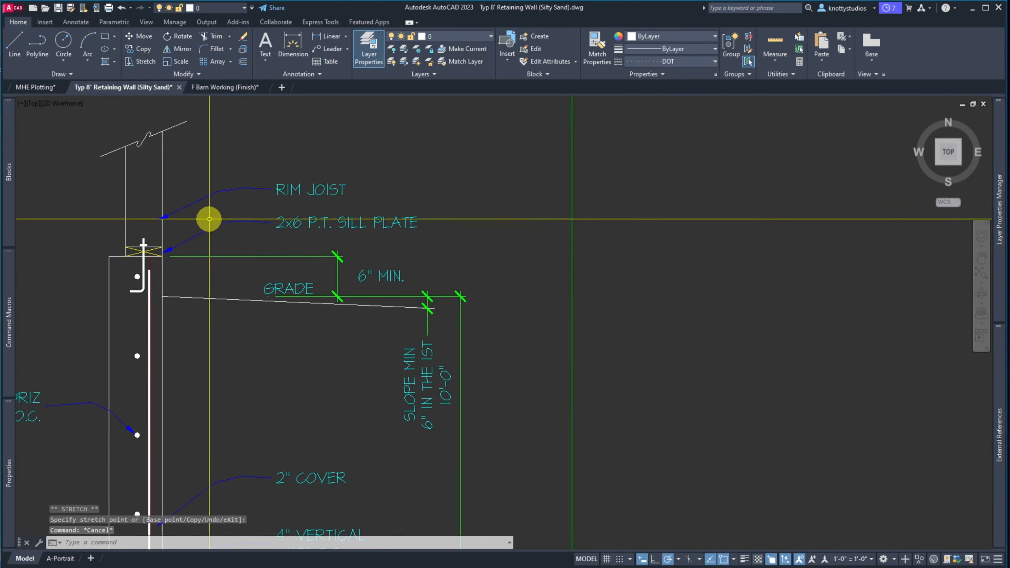
click(294, 201)
click(285, 192)
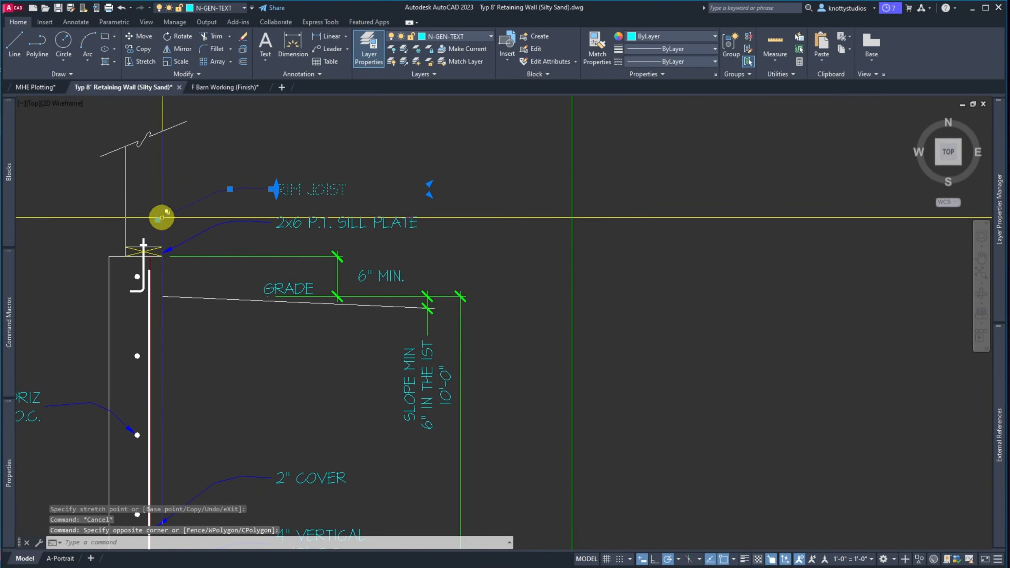
click(161, 218)
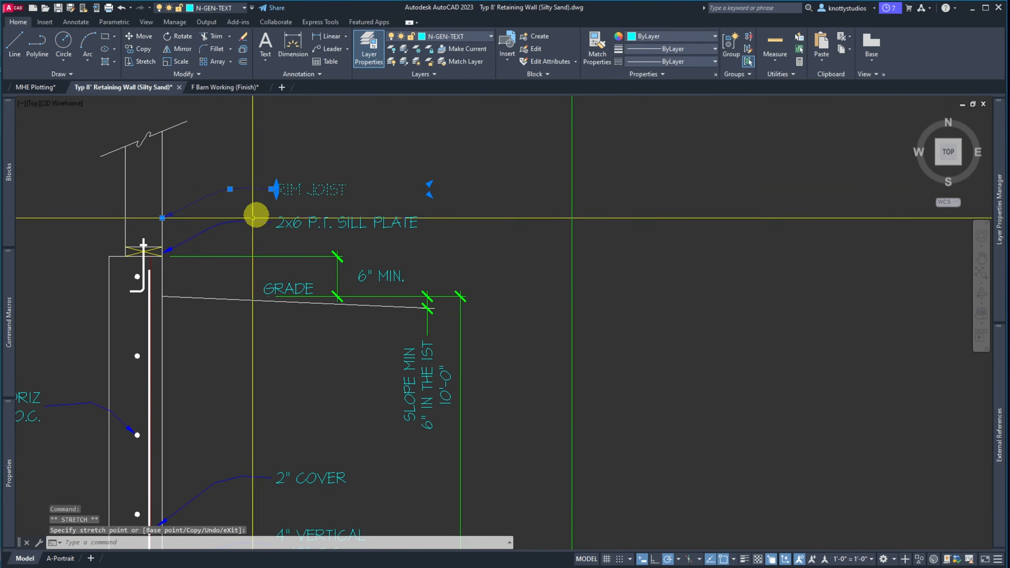
key(Escape)
scroll(259, 207, up, 2)
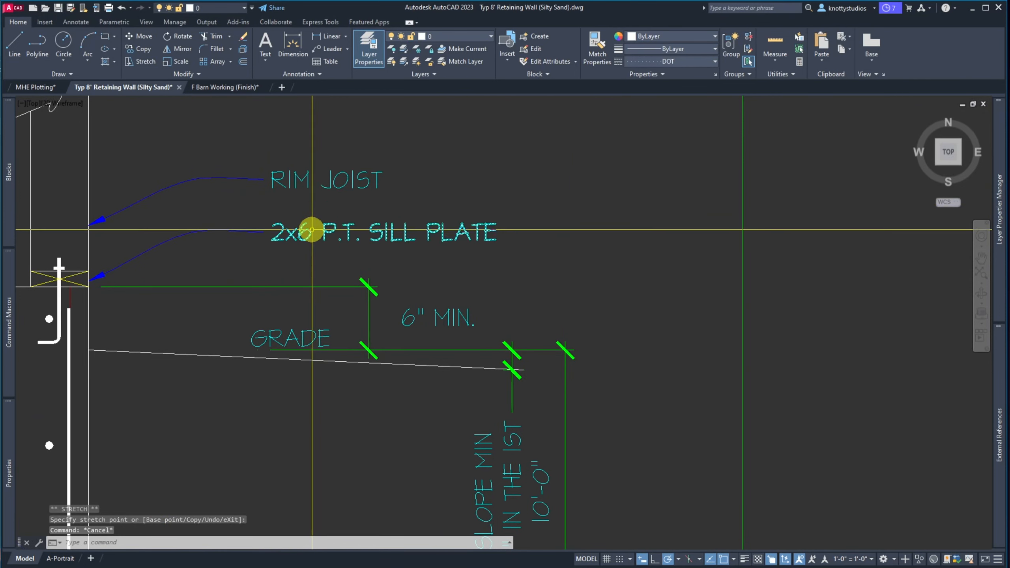
Replace the RIM JOIST note text with '2x6 STUD WALL' and begin editing the sill plate note
click(295, 181)
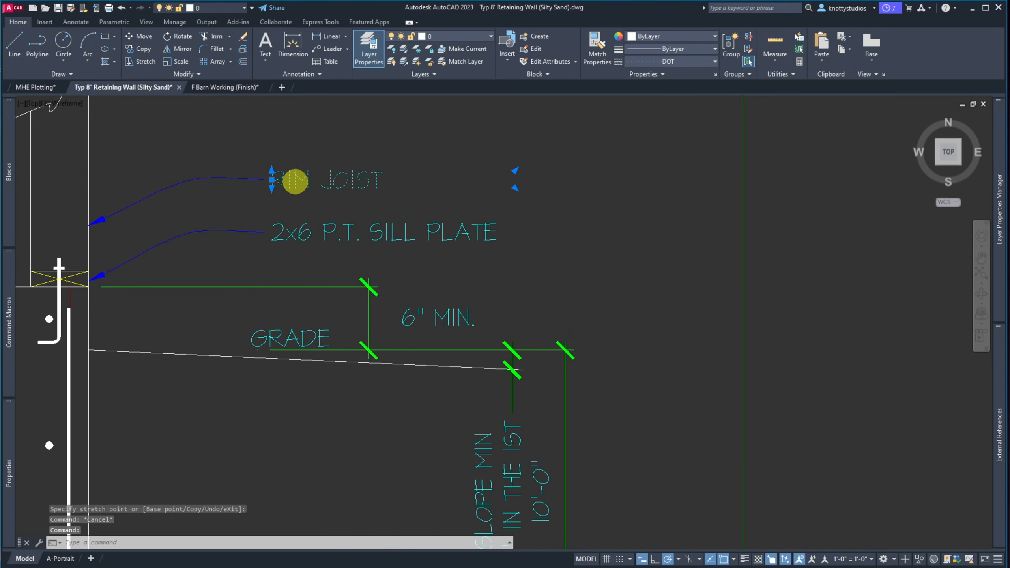
double_click(294, 181)
drag(271, 179, 463, 179)
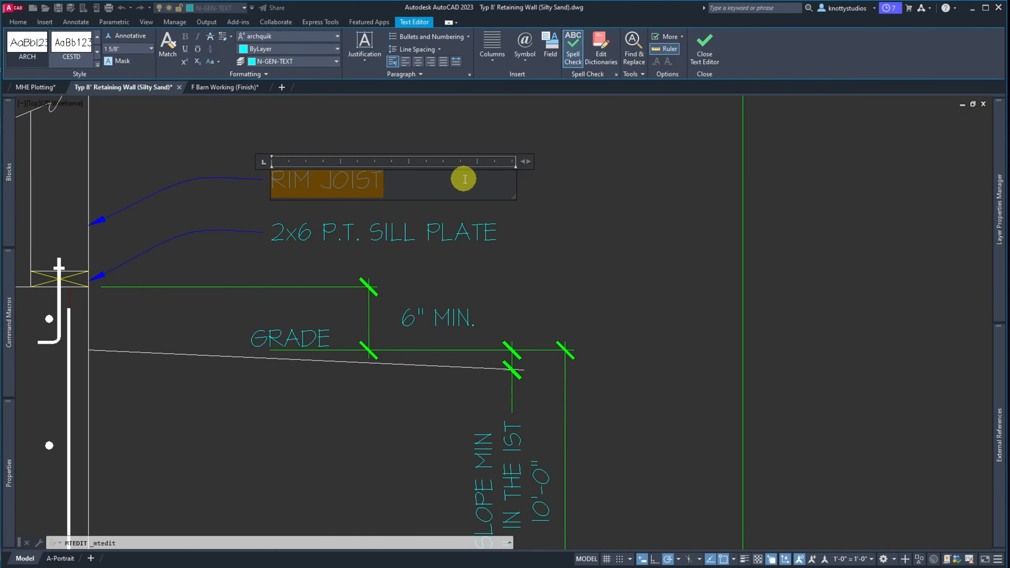
text(2x6 STUD WALL)
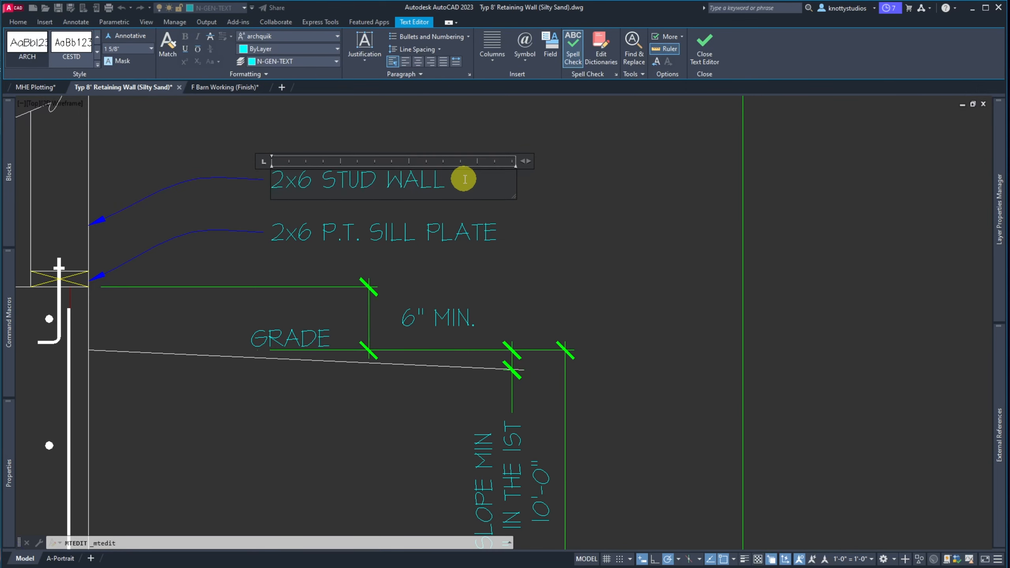
click(362, 237)
double_click(348, 235)
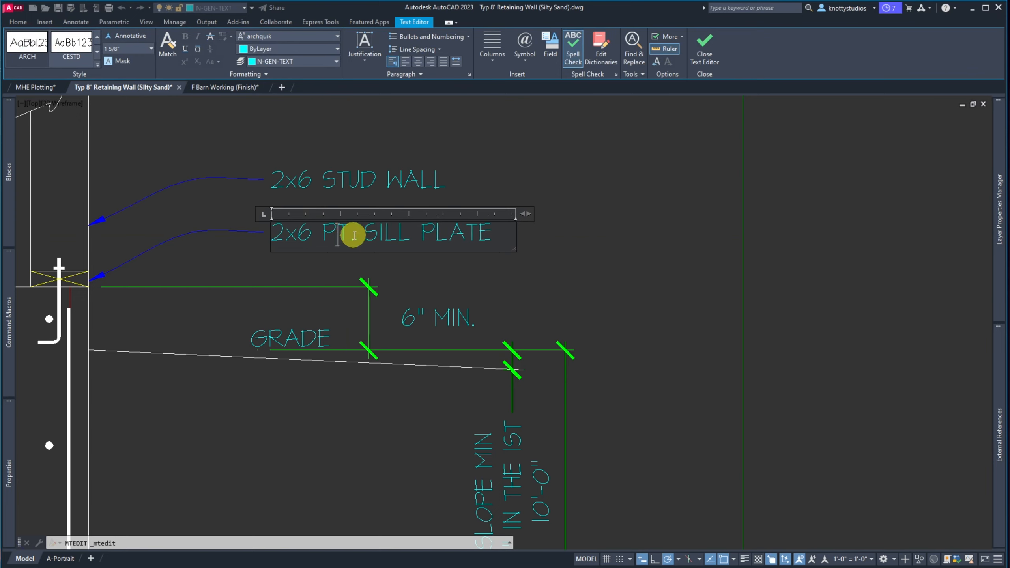
Finish the 2x6 PT SILL PLATE note, then edit the 6" MIN. note and abandon the change
click(461, 314)
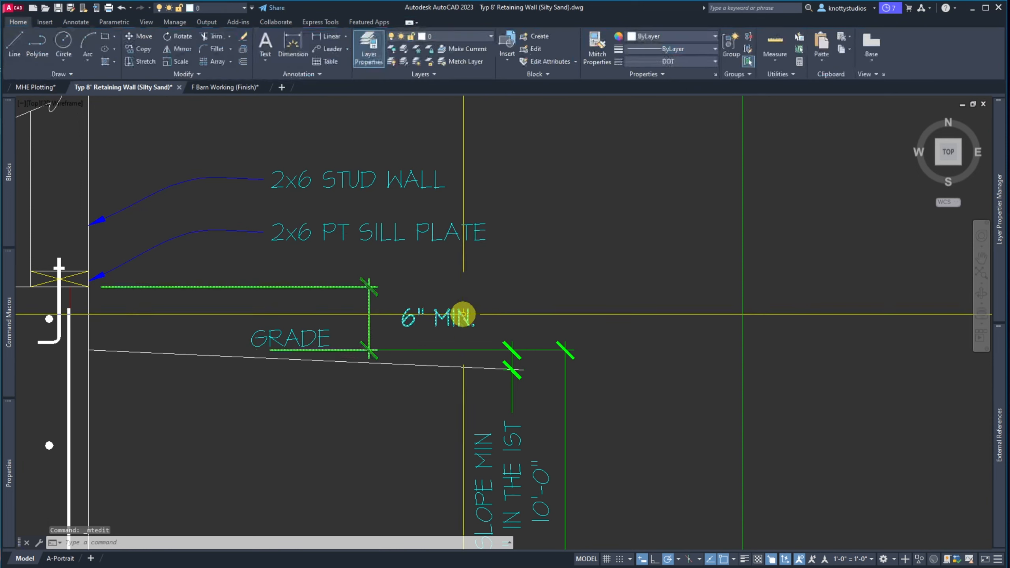
double_click(468, 317)
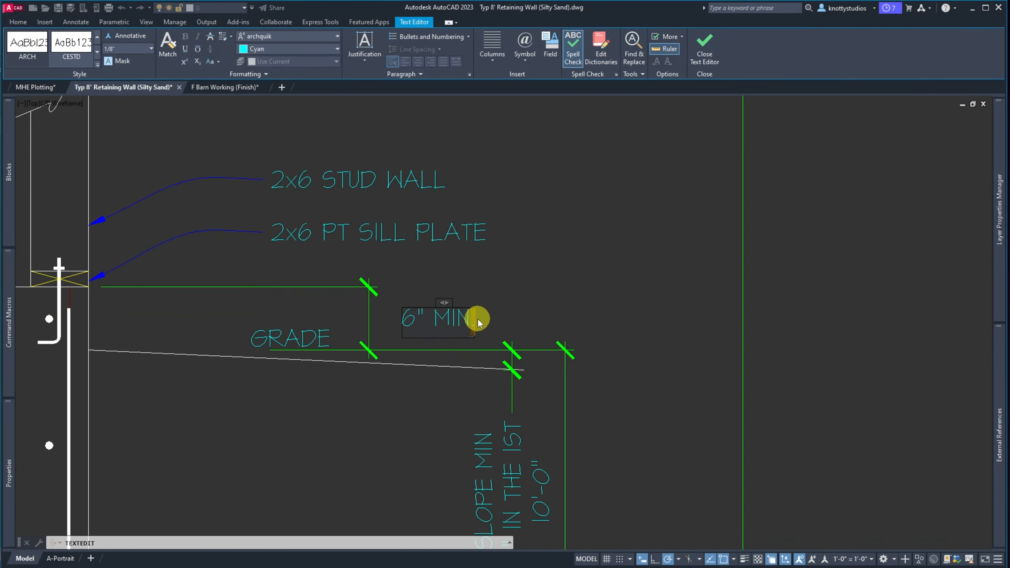
scroll(486, 280, down, 2)
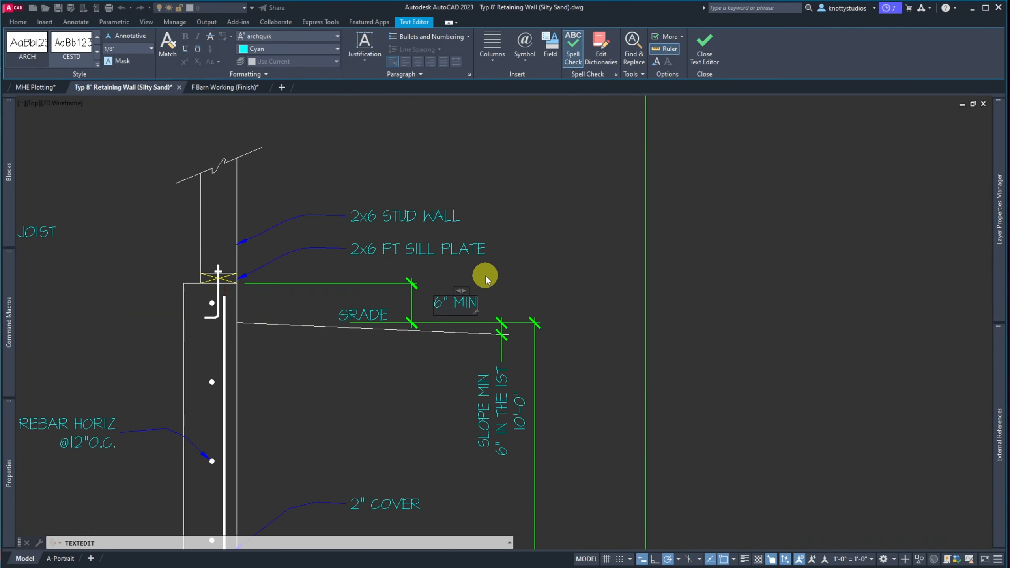
scroll(487, 275, down, 3)
scroll(356, 320, up, 5)
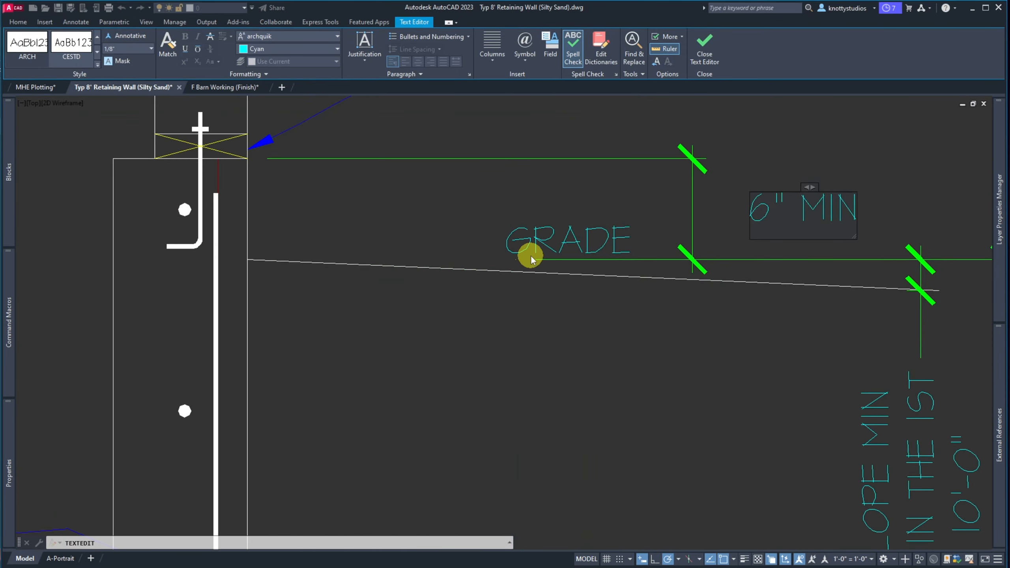
scroll(358, 263, down, 5)
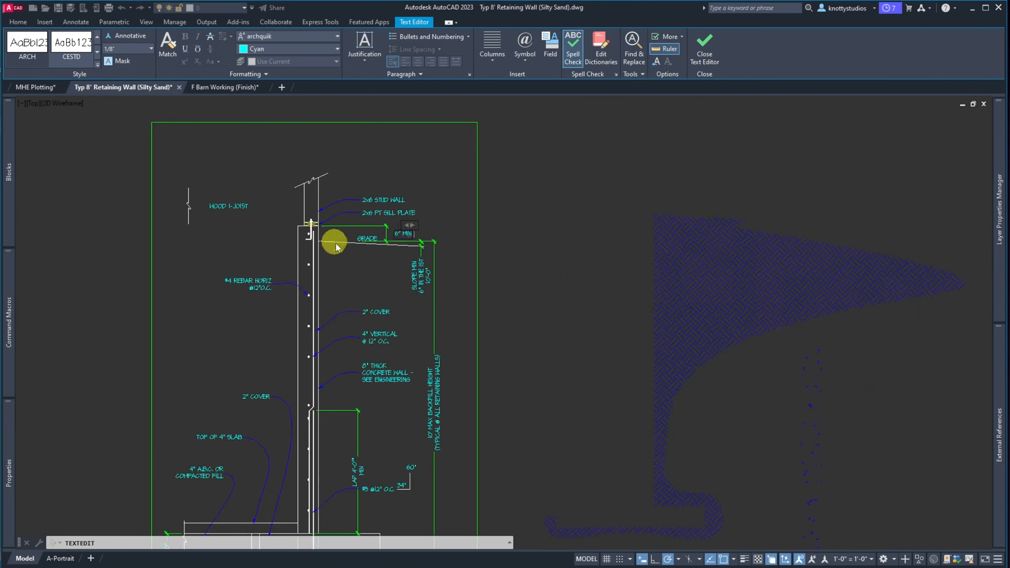
scroll(354, 439, down, 6)
scroll(349, 413, up, 10)
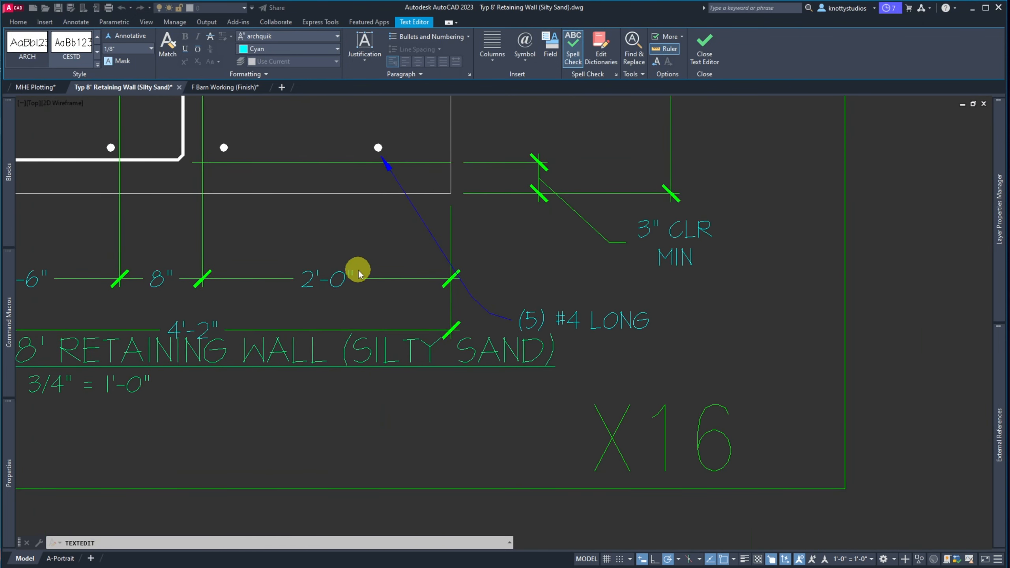
text(REA)
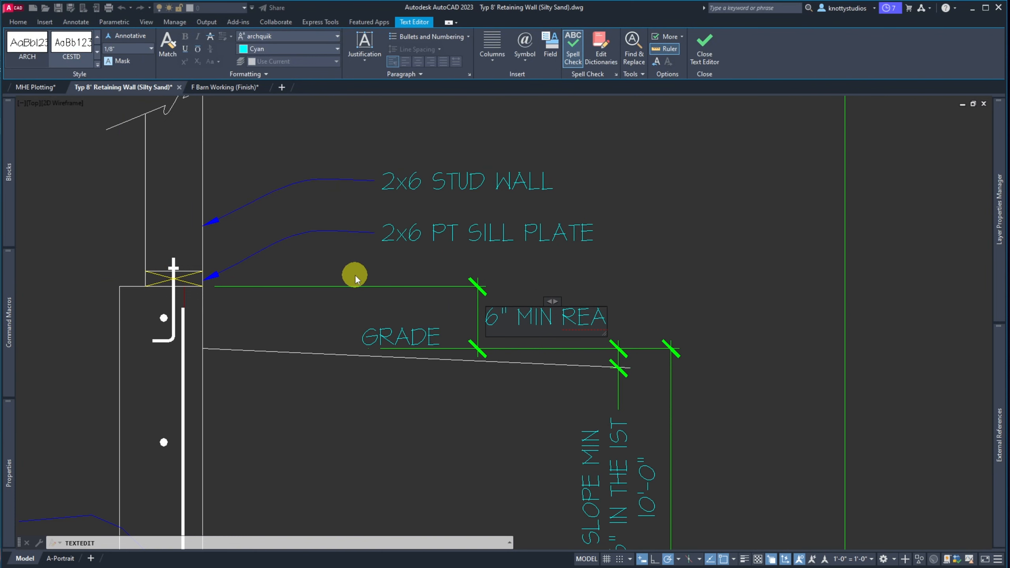
scroll(330, 218, down, 8)
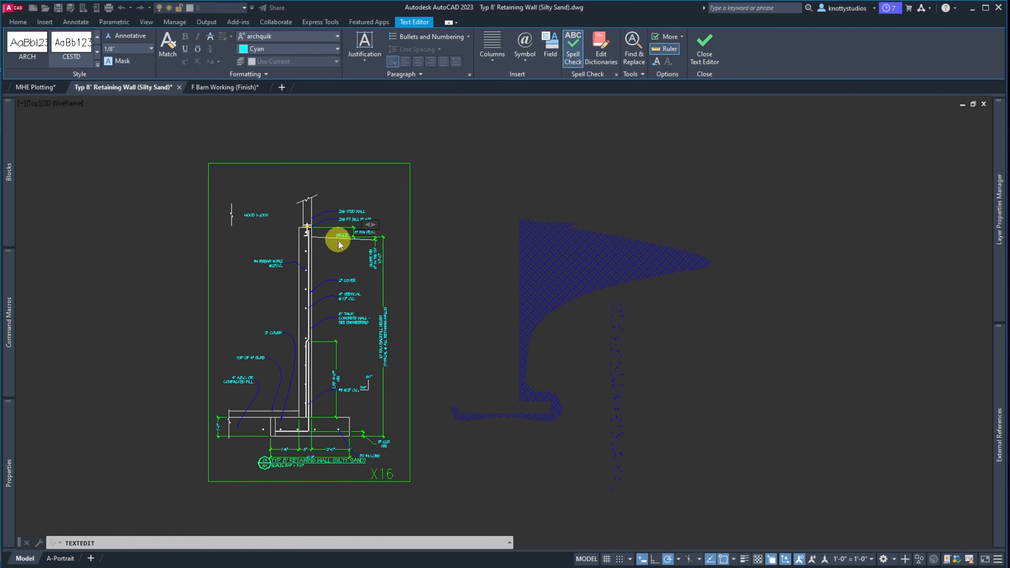
key(Escape)
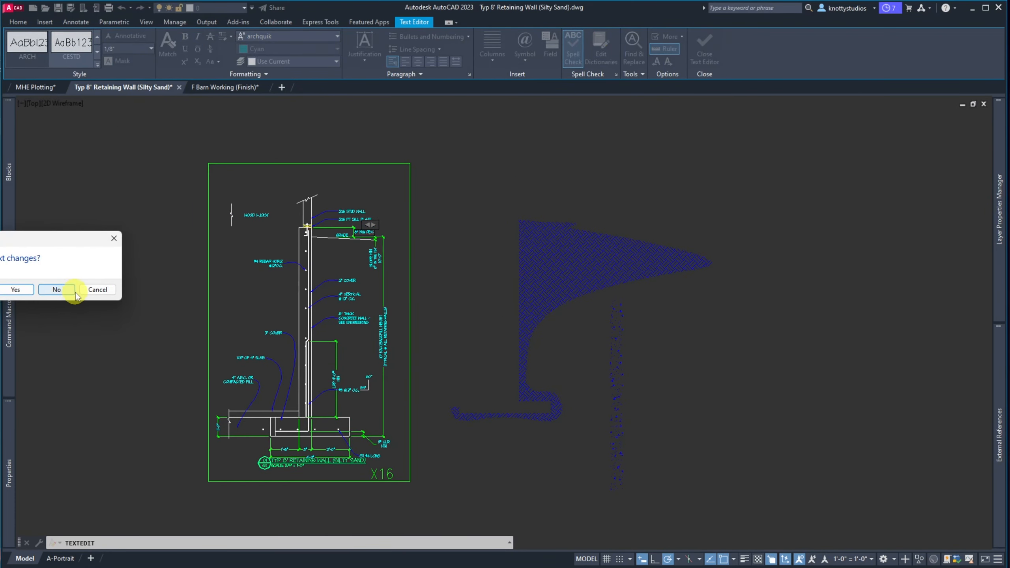
click(99, 289)
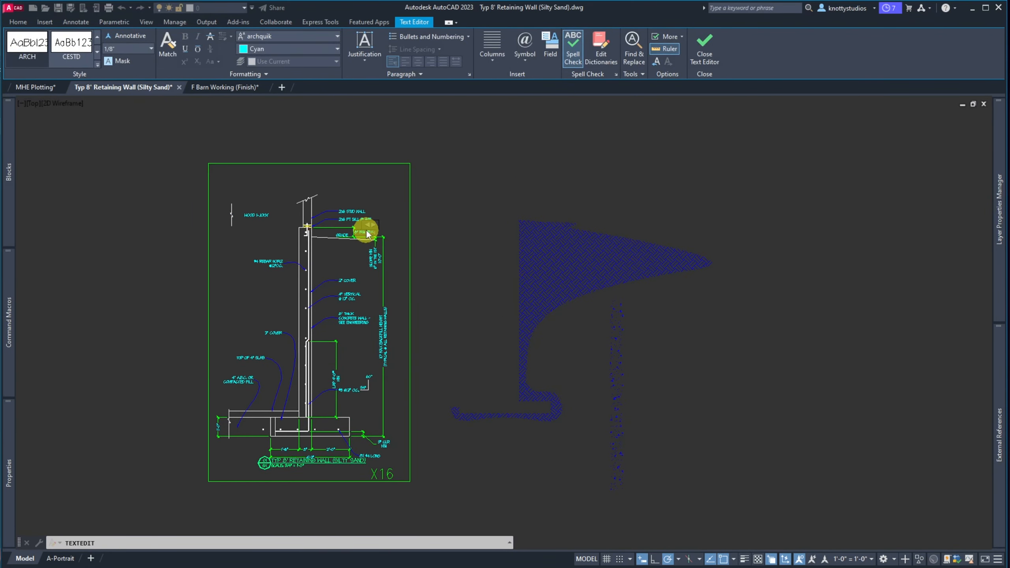
Undo the text edit so the grade note reads 6" MIN. again
scroll(365, 234, up, 8)
click(475, 174)
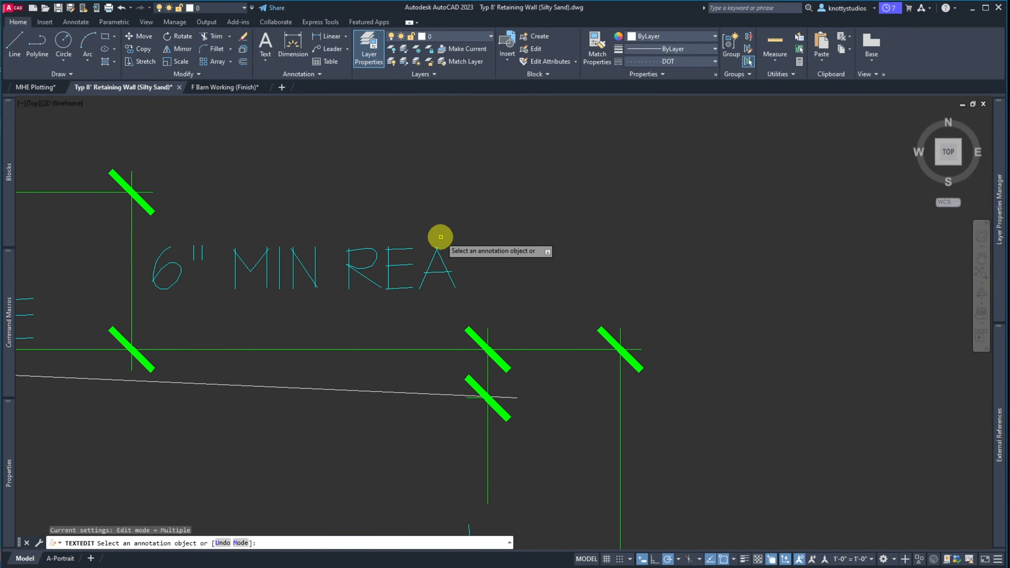
key(Escape)
scroll(437, 234, down, 3)
text(u)
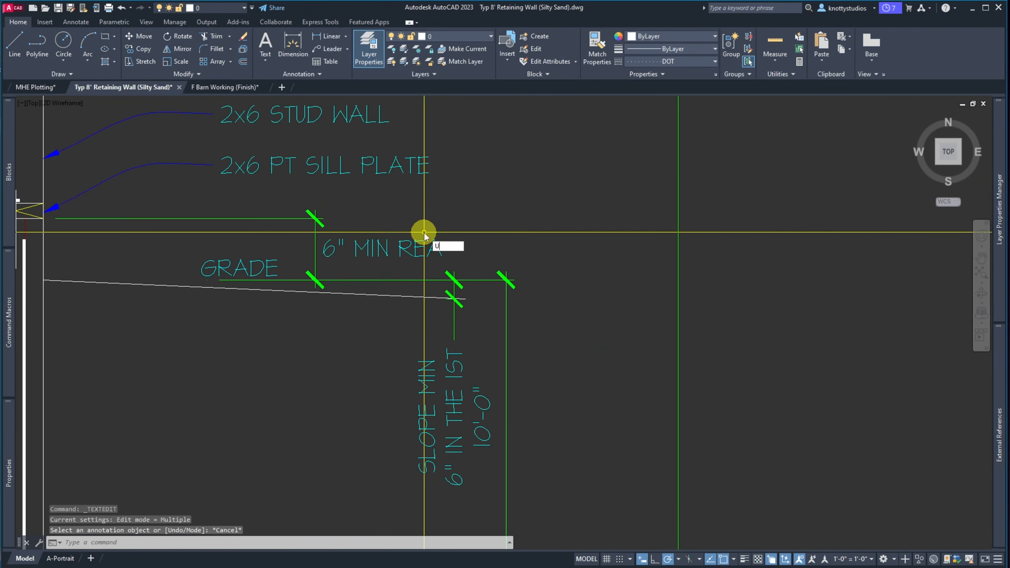
key(Return)
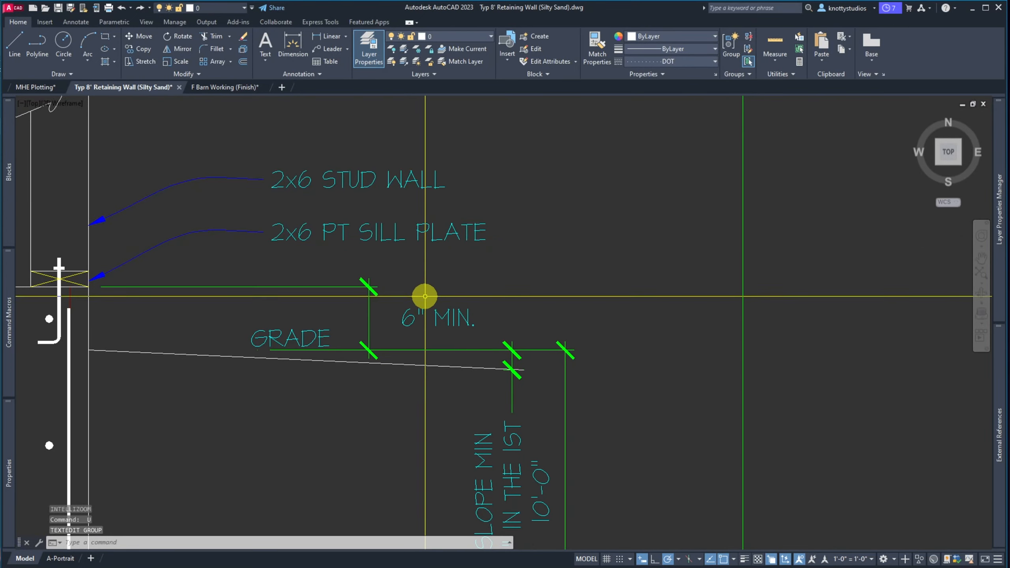
Save the drawing from the Quick Access Toolbar
scroll(425, 296, down, 2)
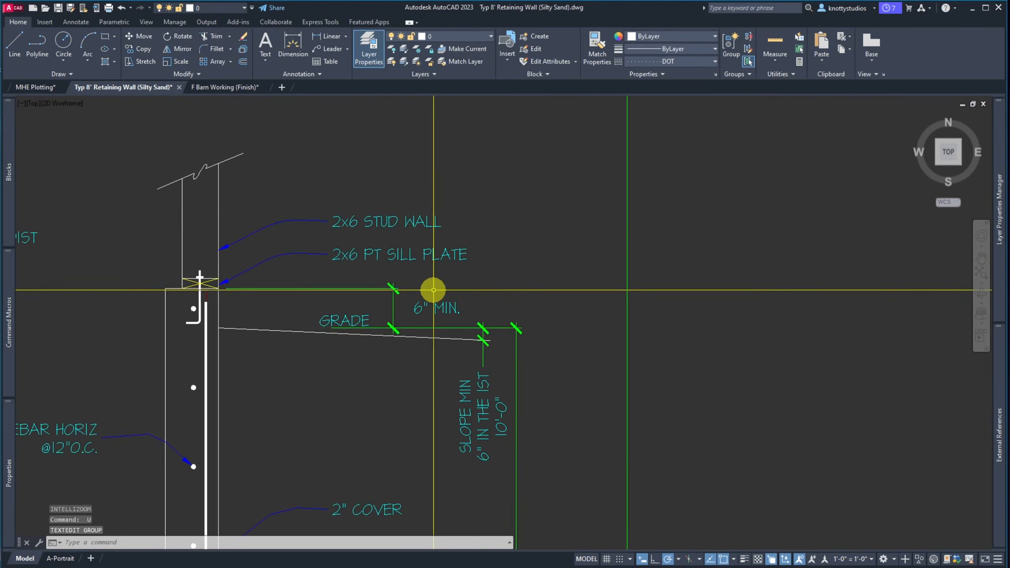
click(58, 8)
scroll(272, 167, down, 5)
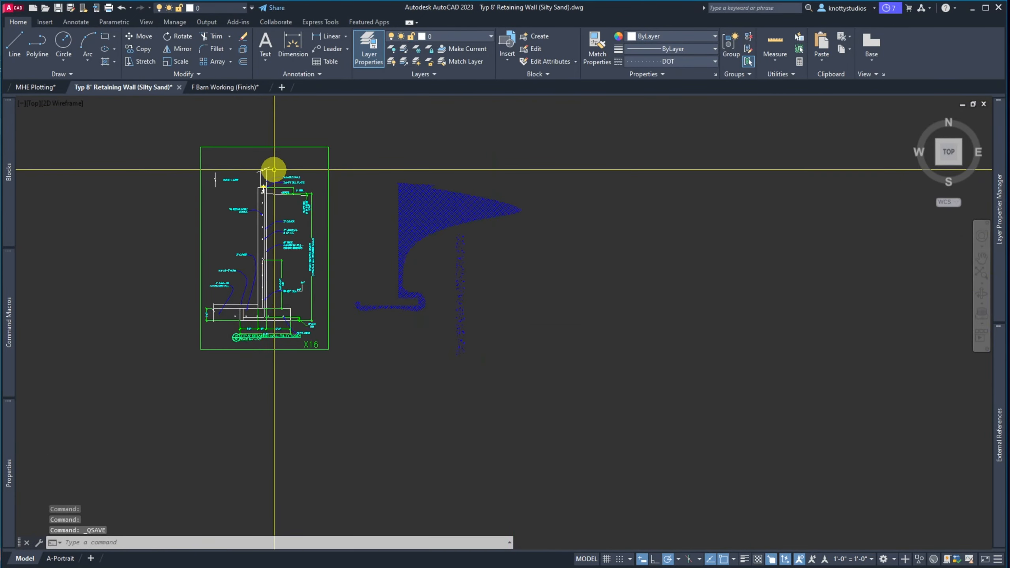
scroll(223, 173, up, 2)
Erase the wood joist note and its break line from the detail
text(e)
key(space)
click(261, 227)
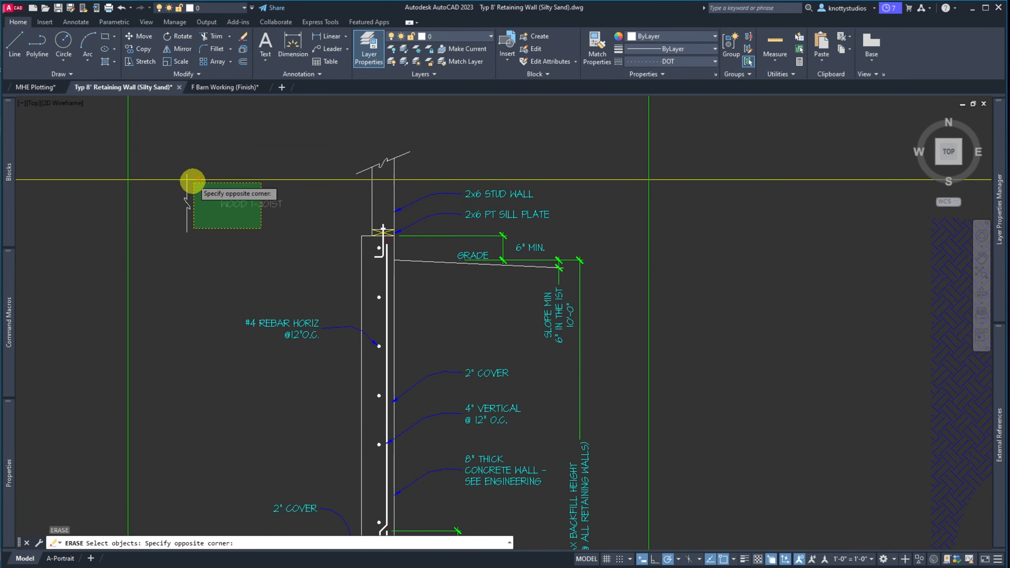
click(190, 174)
scroll(224, 183, down, 3)
scroll(211, 265, up, 2)
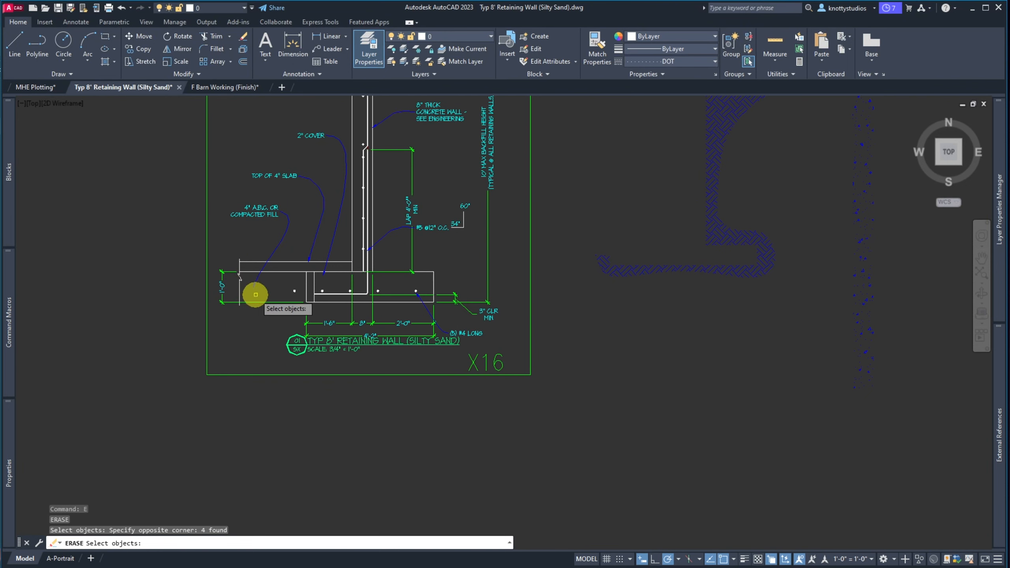
key(space)
scroll(253, 295, down, 3)
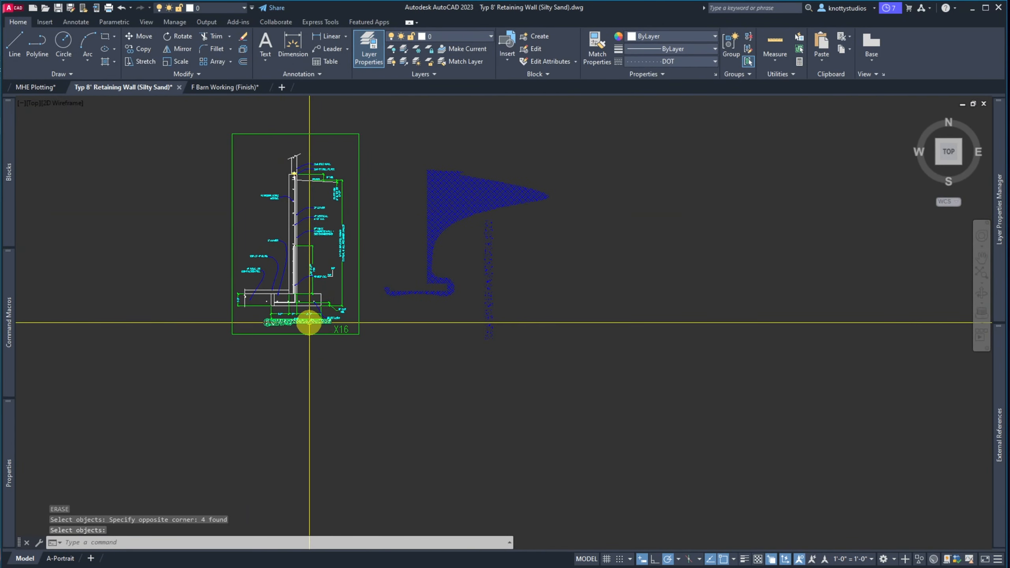
scroll(308, 322, up, 3)
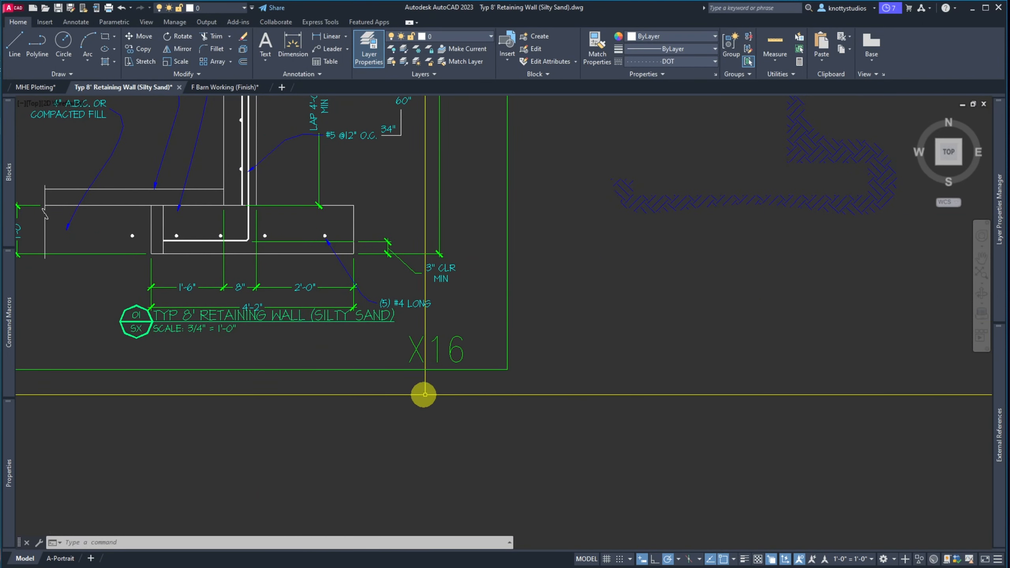
scroll(557, 397, down, 2)
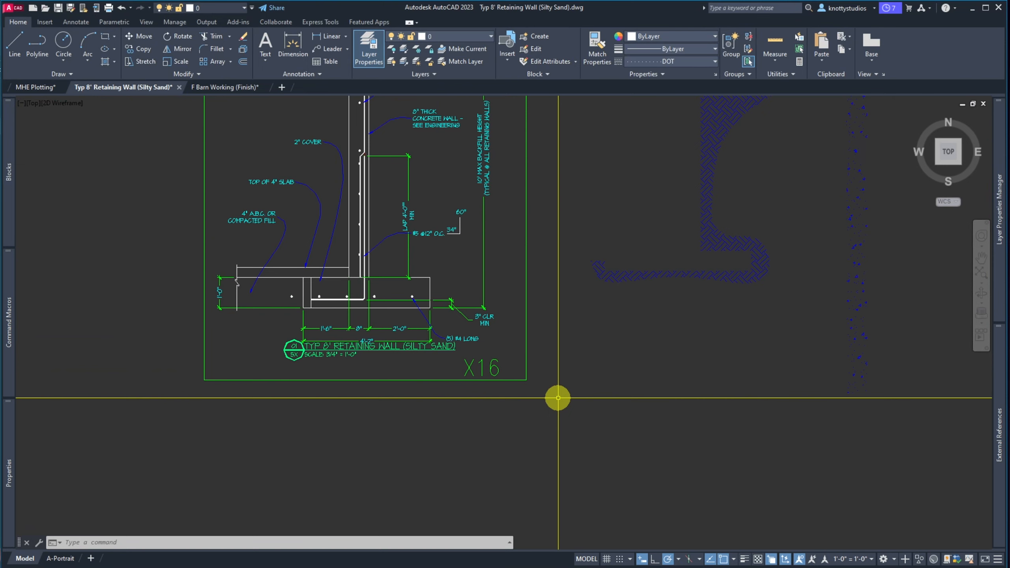
Stretch the detail border's bottom edge and X16 downward
text(s)
key(Return)
click(554, 396)
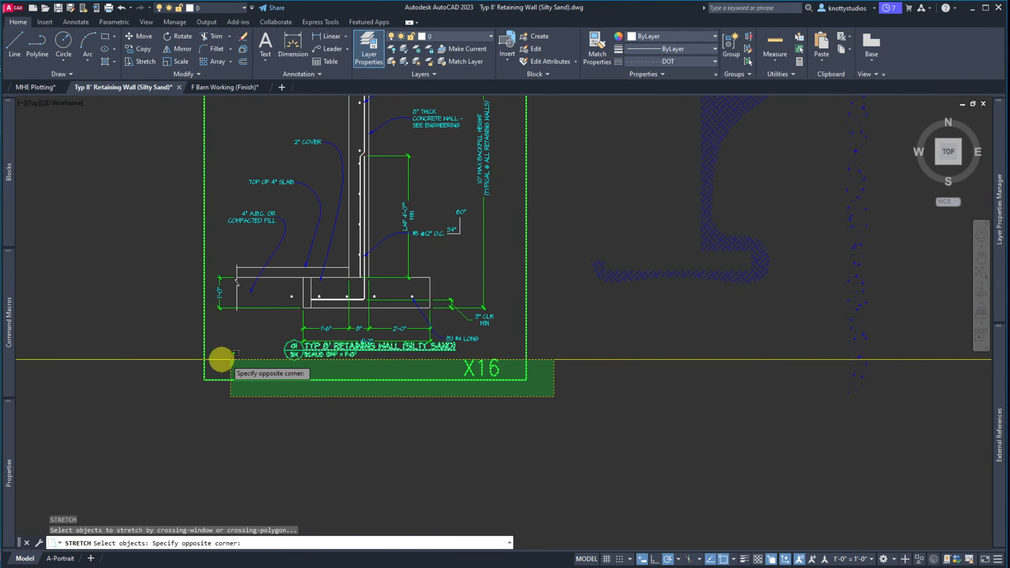
click(183, 358)
key(Return)
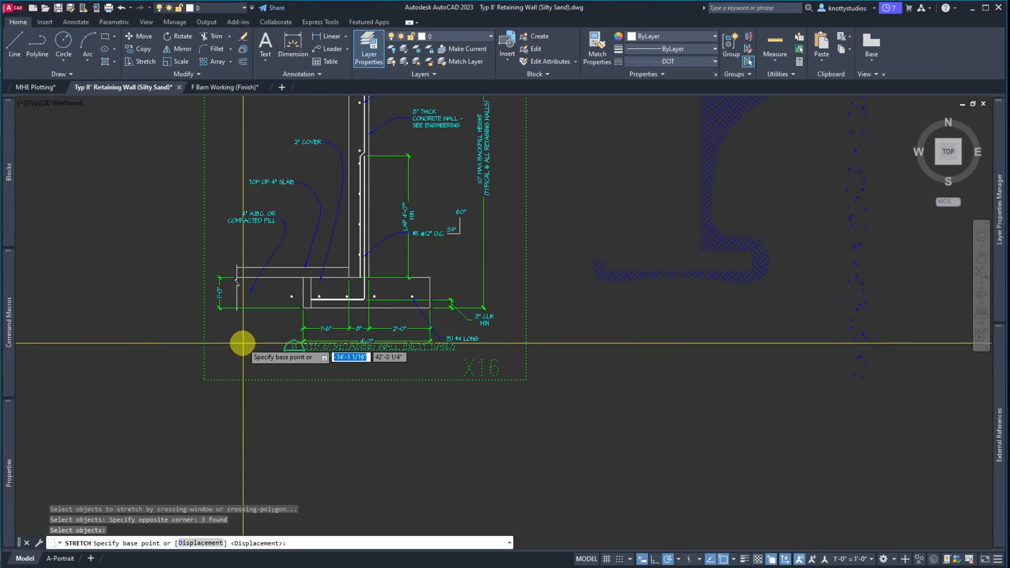
click(241, 343)
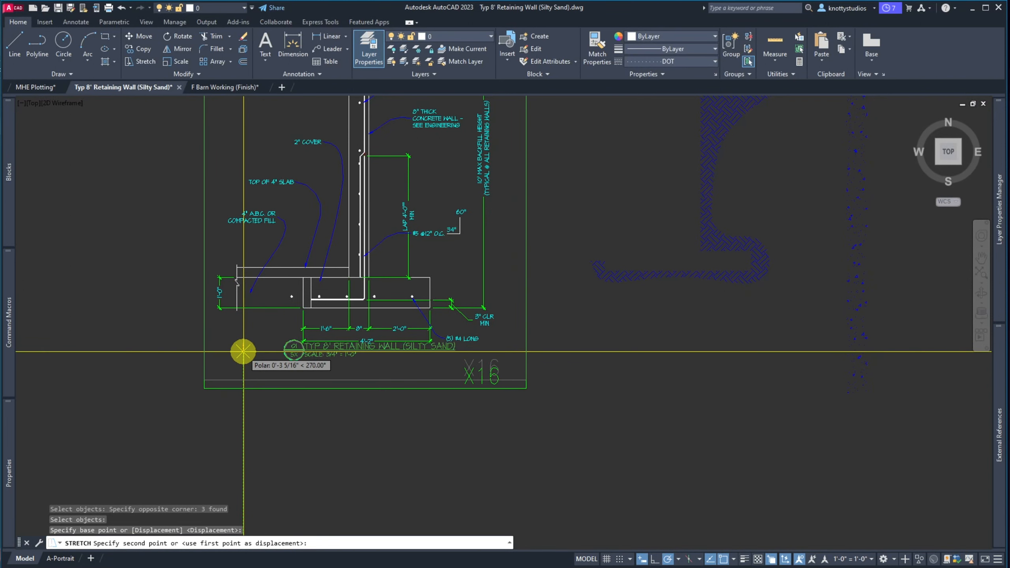
click(243, 351)
Move the TYP 8' RETAINING WALL (SILTY SAND) title slightly lower
text(m)
key(Return)
click(305, 364)
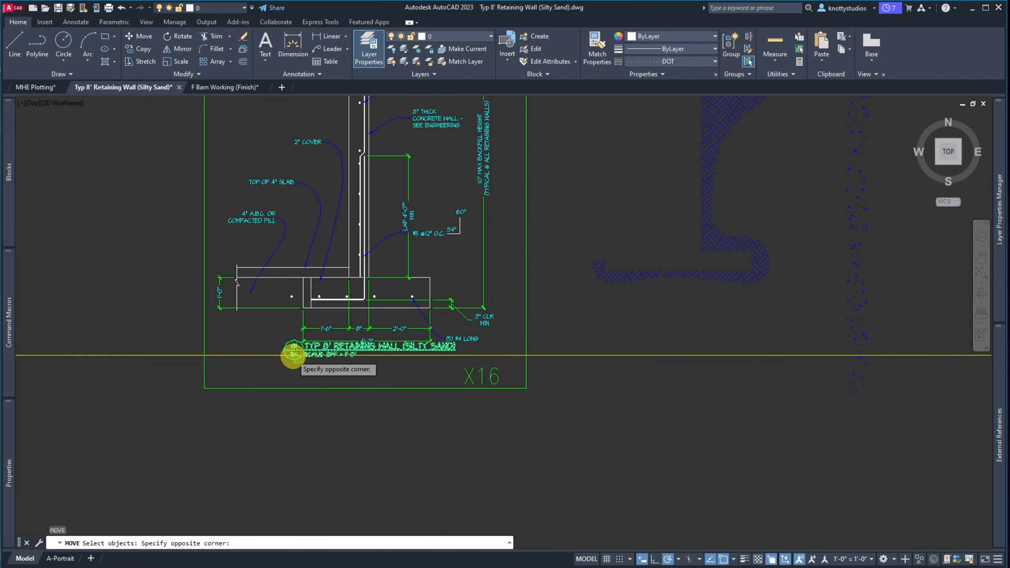
click(292, 354)
key(Return)
click(249, 349)
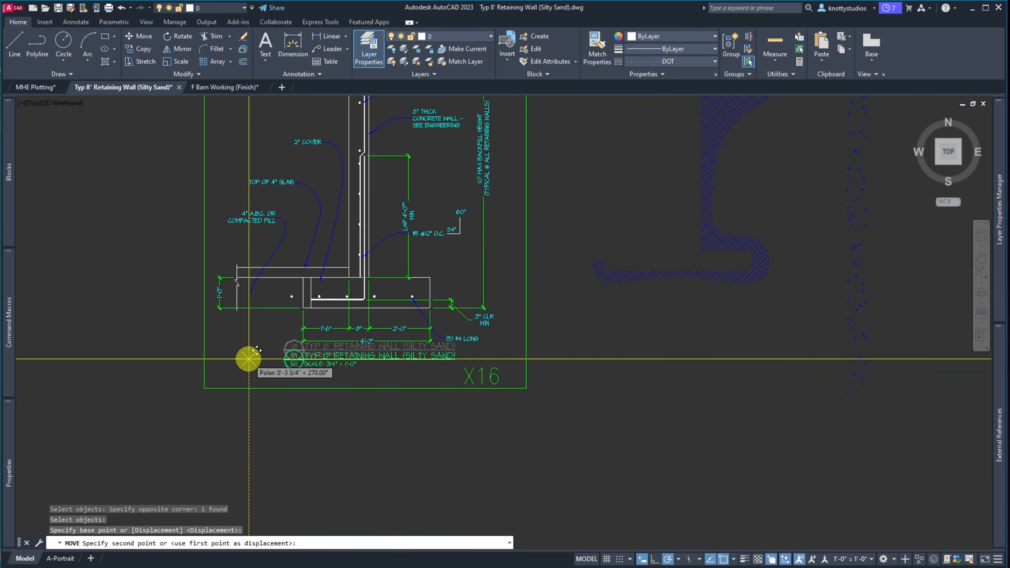
click(248, 359)
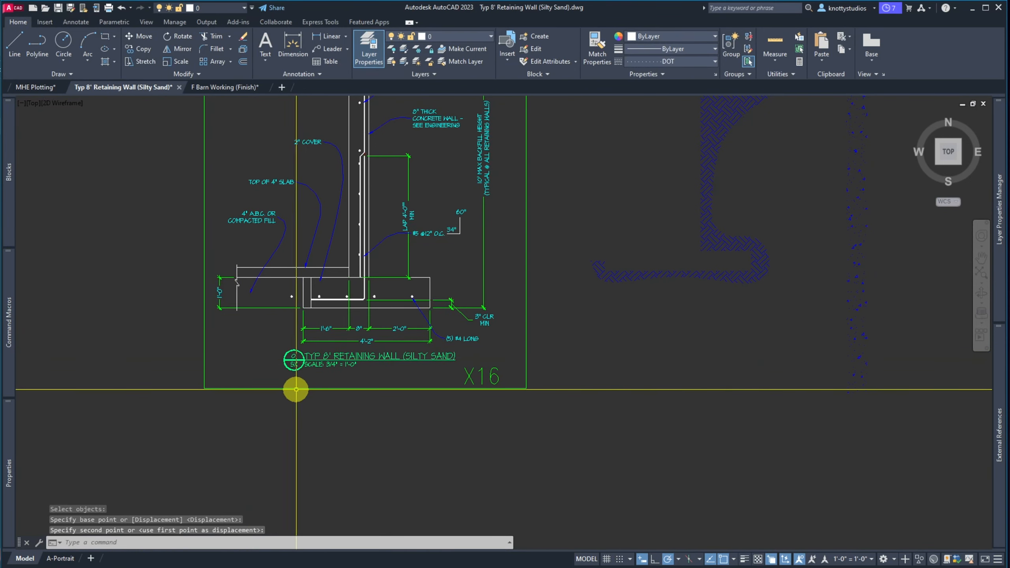
key(Escape)
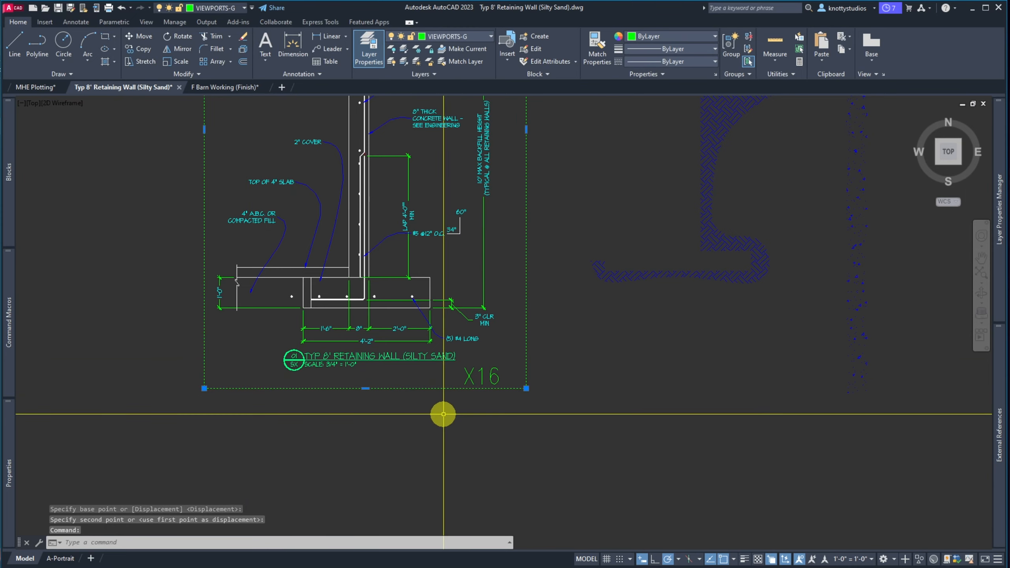
scroll(416, 422, down, 5)
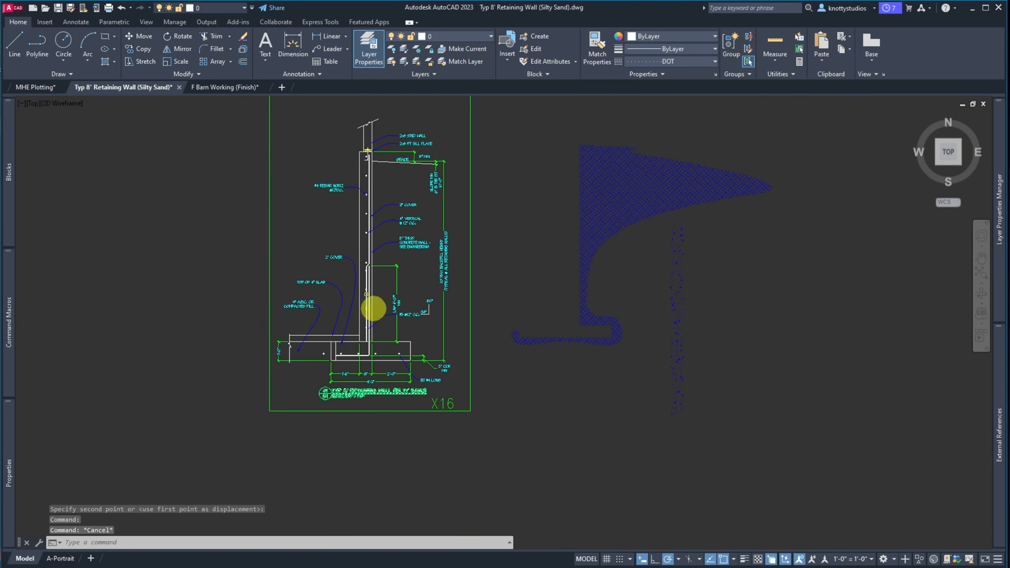
Offset the footing's top line 96 inches upward as a new wall-top reference
scroll(369, 244, up, 6)
scroll(343, 266, down, 4)
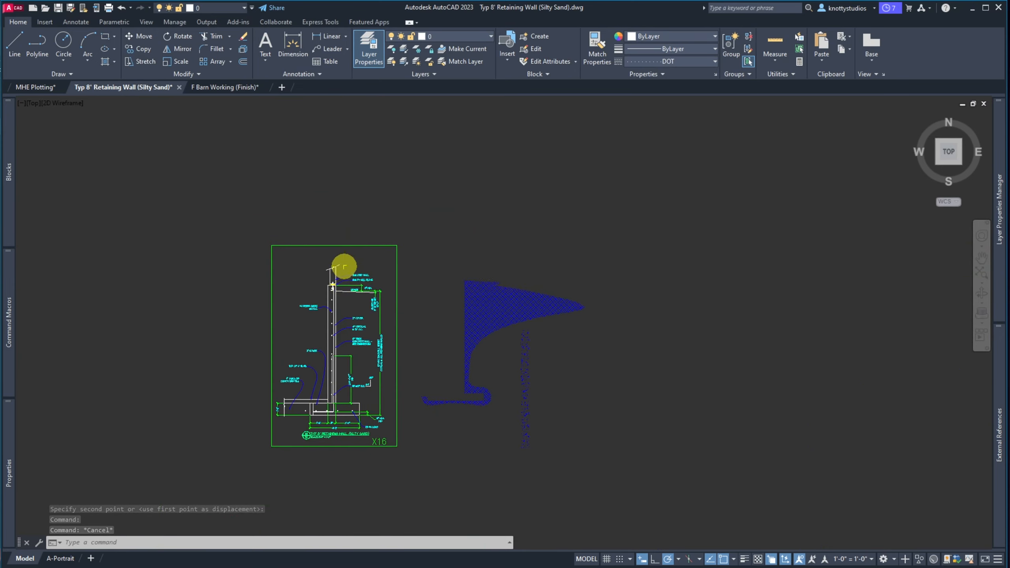
scroll(348, 338, up, 2)
scroll(347, 381, up, 2)
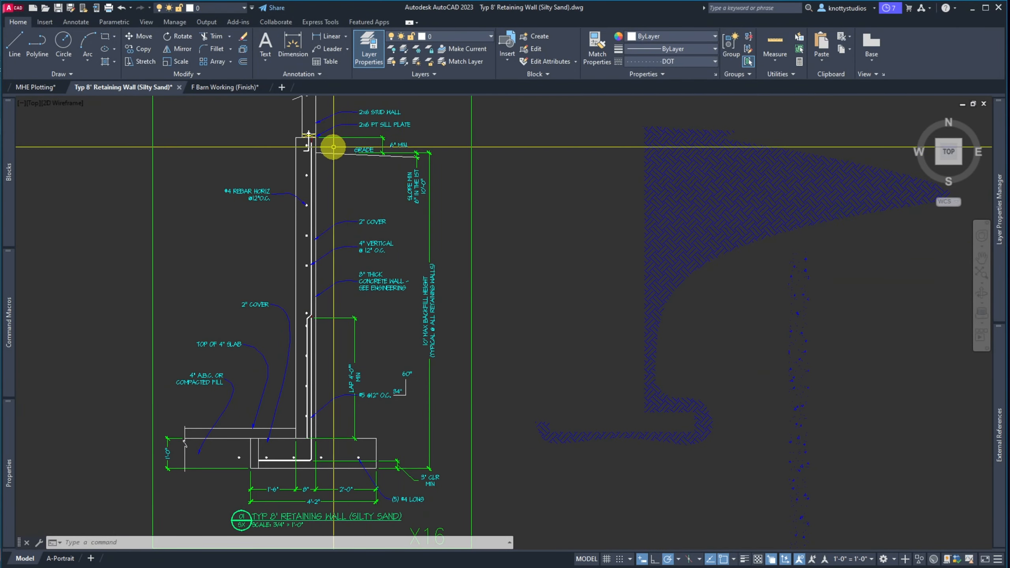
text(o)
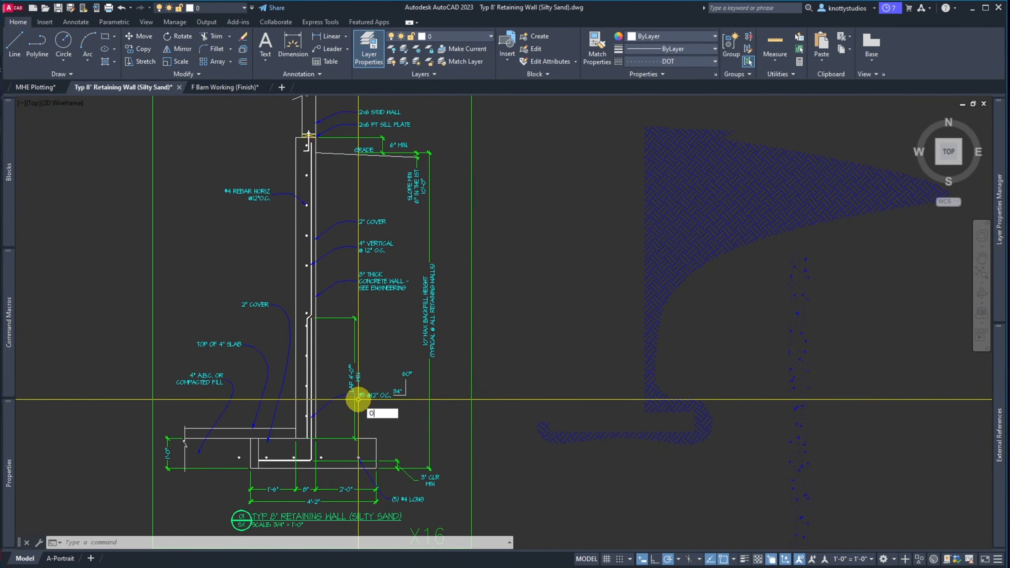
key(Return)
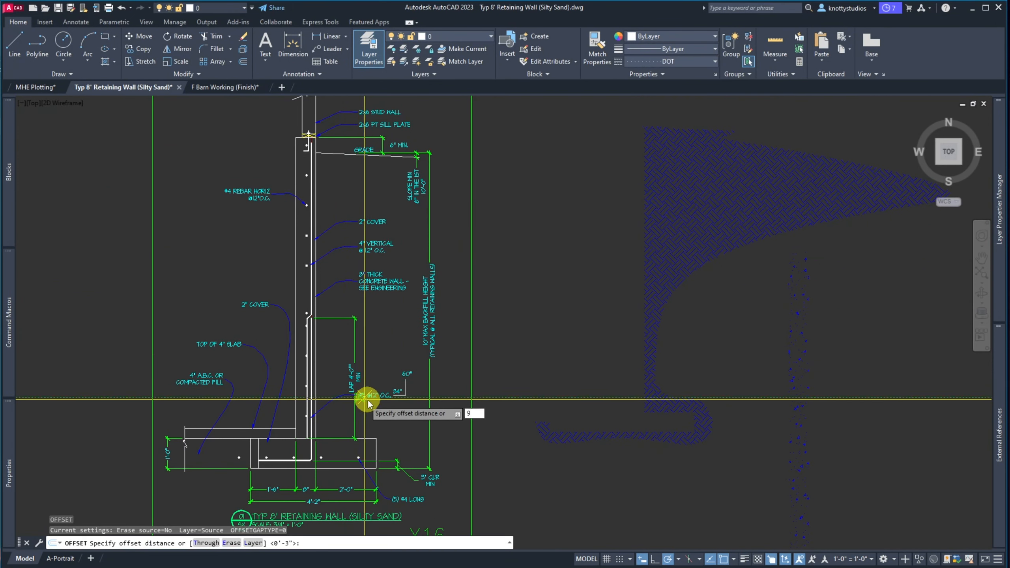
text(96)
key(Return)
click(372, 439)
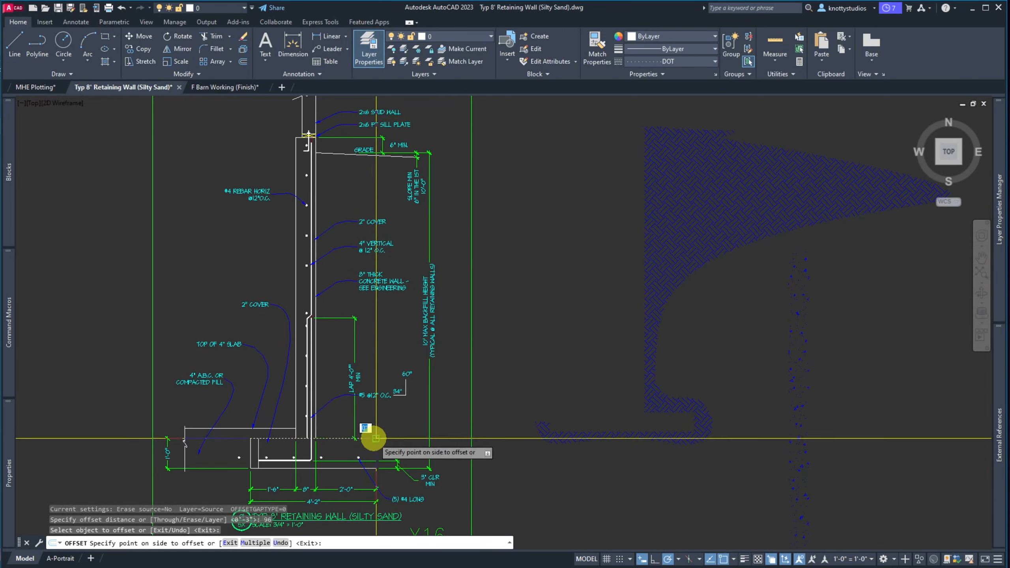
click(379, 314)
key(Return)
Erase the two upper rebar dots in the wall
scroll(342, 196, down, 3)
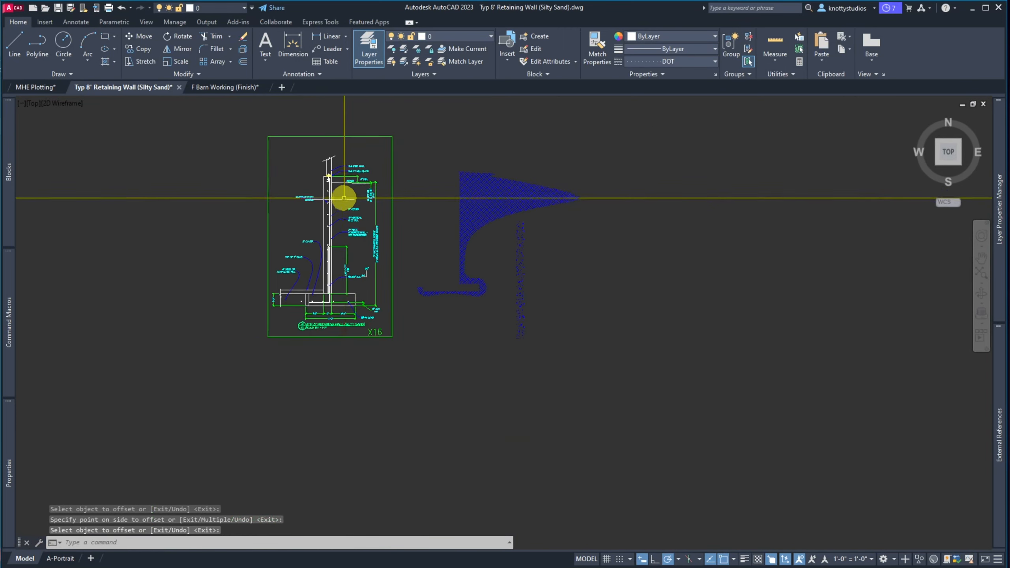
scroll(344, 152, up, 3)
scroll(344, 152, up, 2)
text(e)
key(Return)
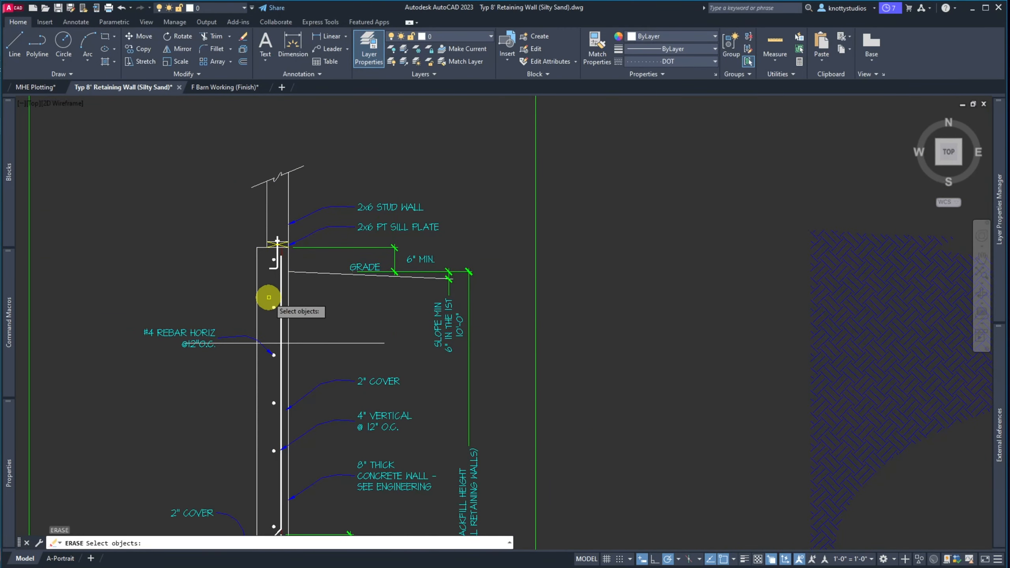
click(266, 294)
click(300, 317)
click(265, 348)
click(299, 364)
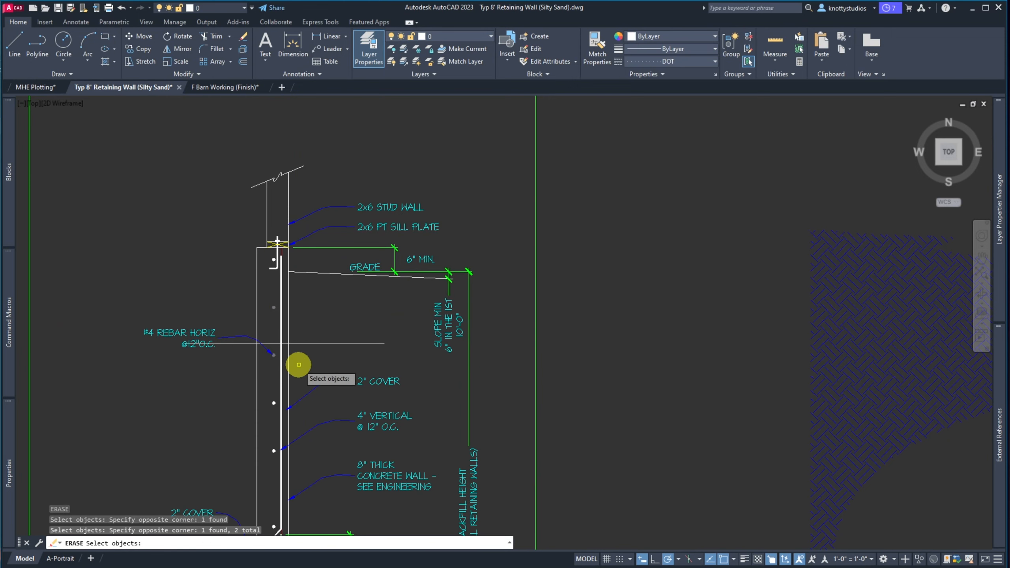
key(Return)
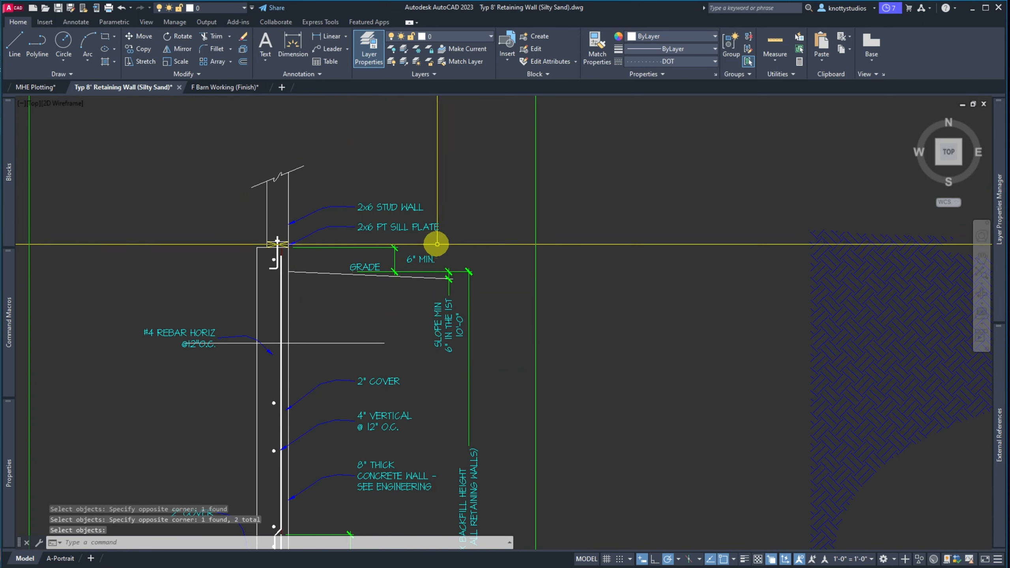
Stretch the wall top, sill plate and grade notes down, excluding the horizontal rebar line
text(s)
key(Return)
click(507, 357)
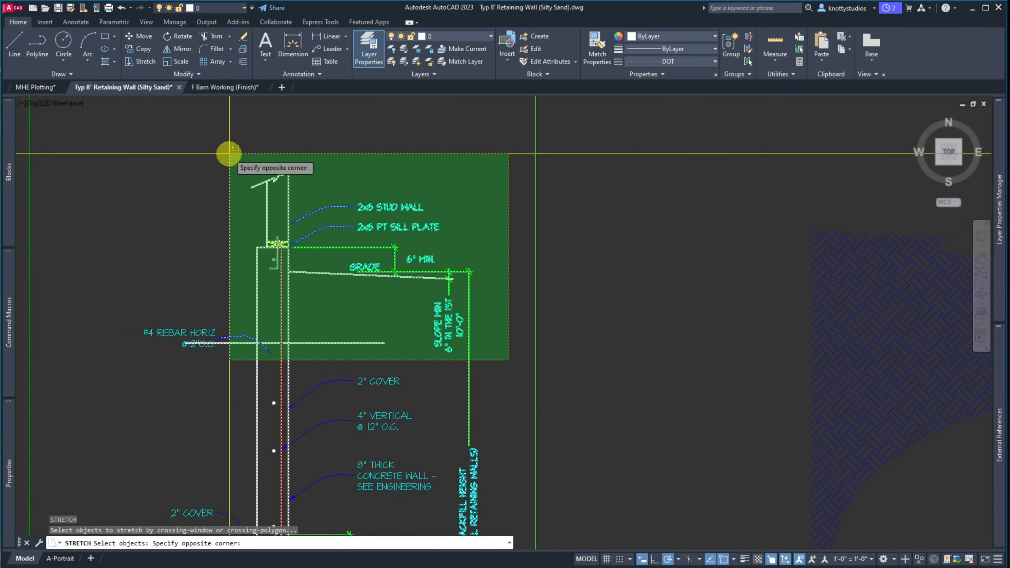
click(121, 140)
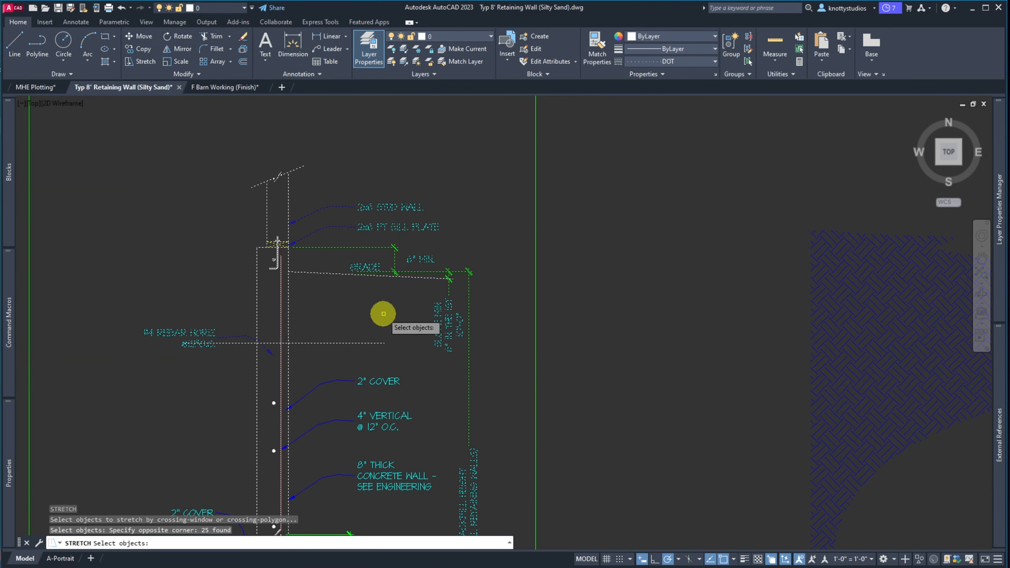
shift+click(360, 315)
shift+click(326, 365)
key(Return)
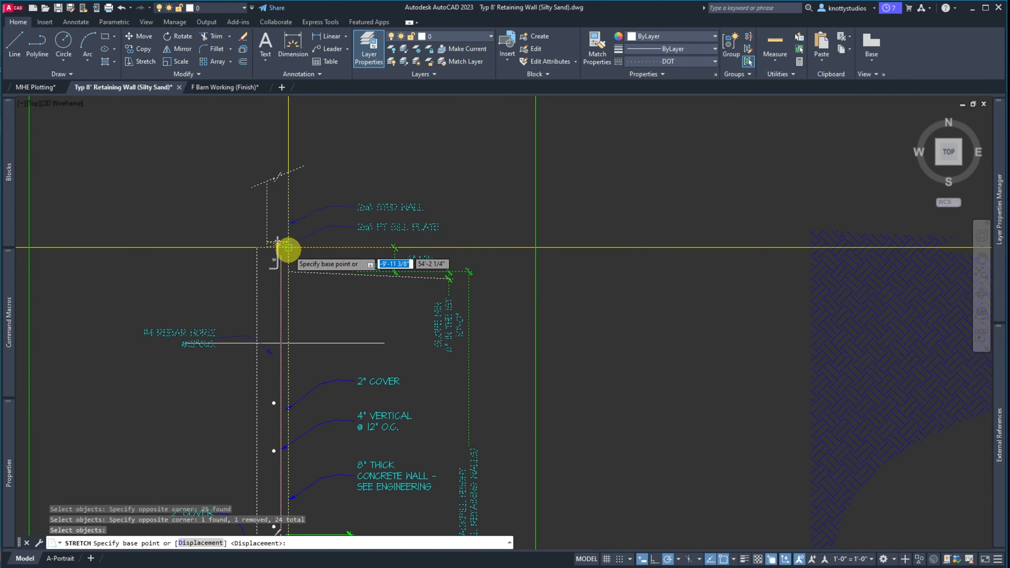
click(289, 248)
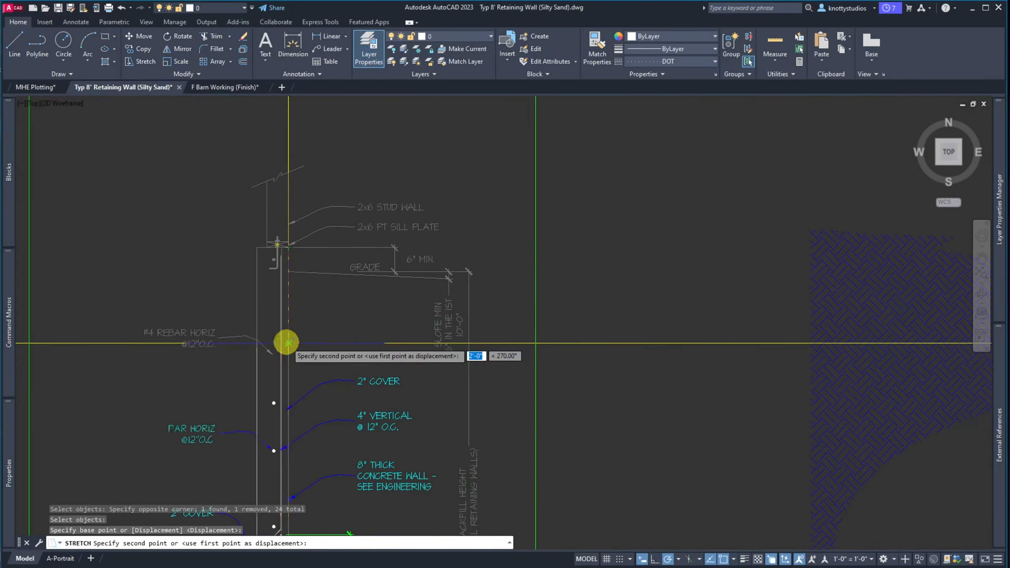
click(287, 341)
scroll(373, 284, down, 5)
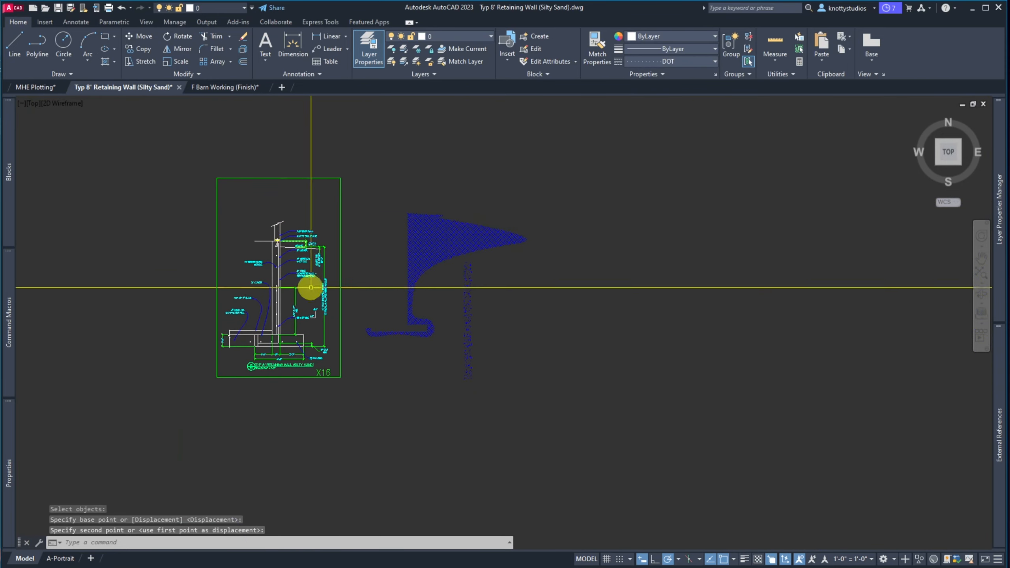
scroll(329, 317, up, 8)
scroll(330, 317, down, 4)
Replace 10' with 8'-6" in the backfill-height note, then bring the retaining-wall PDF onscreen
scroll(288, 243, up, 5)
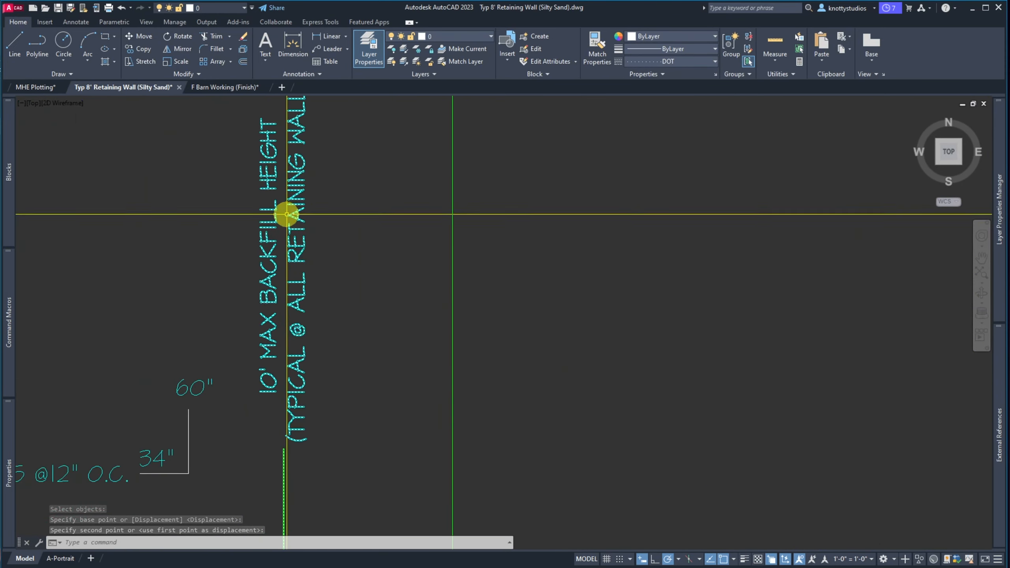
click(269, 225)
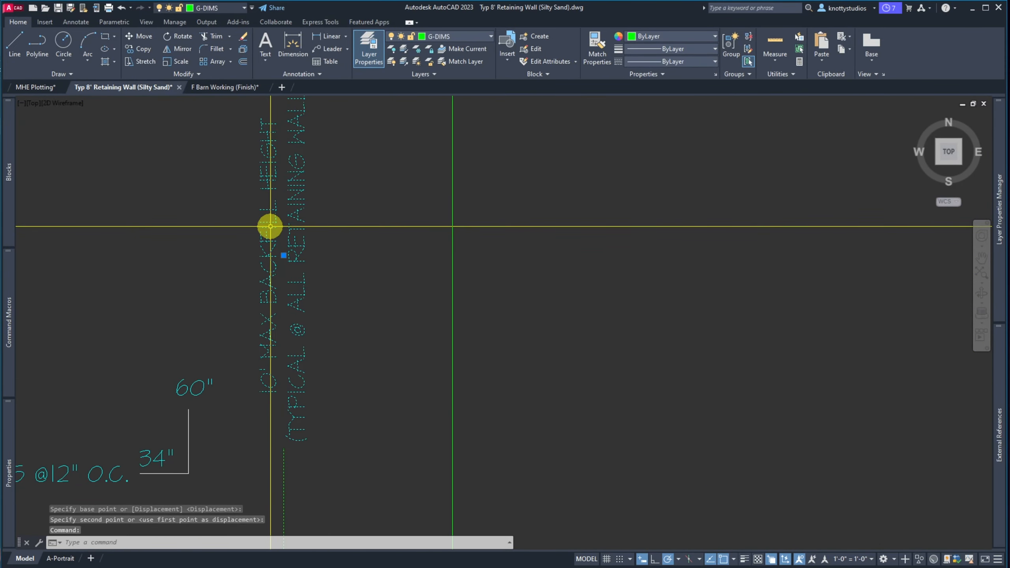
double_click(270, 226)
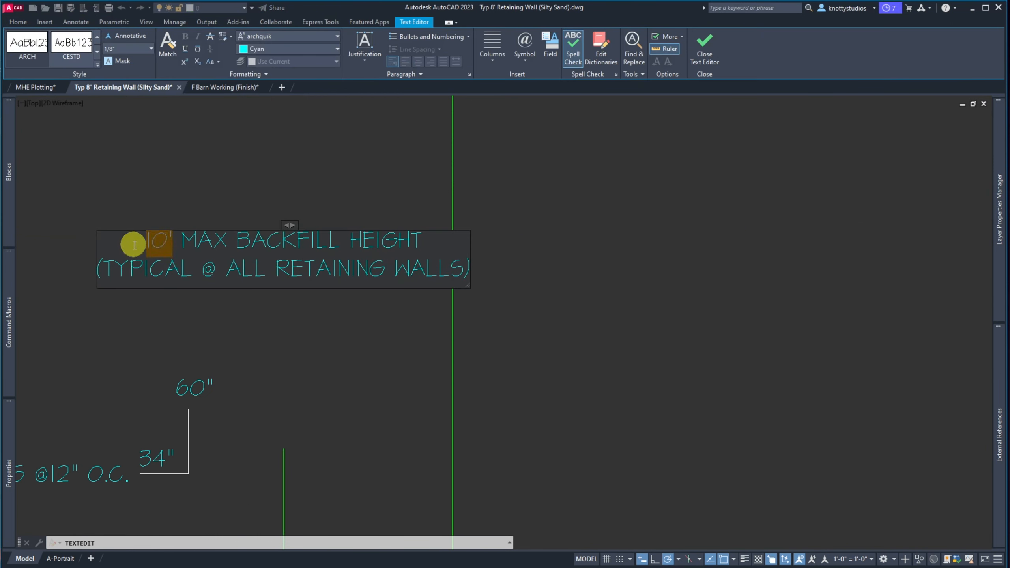
text(8'-6")
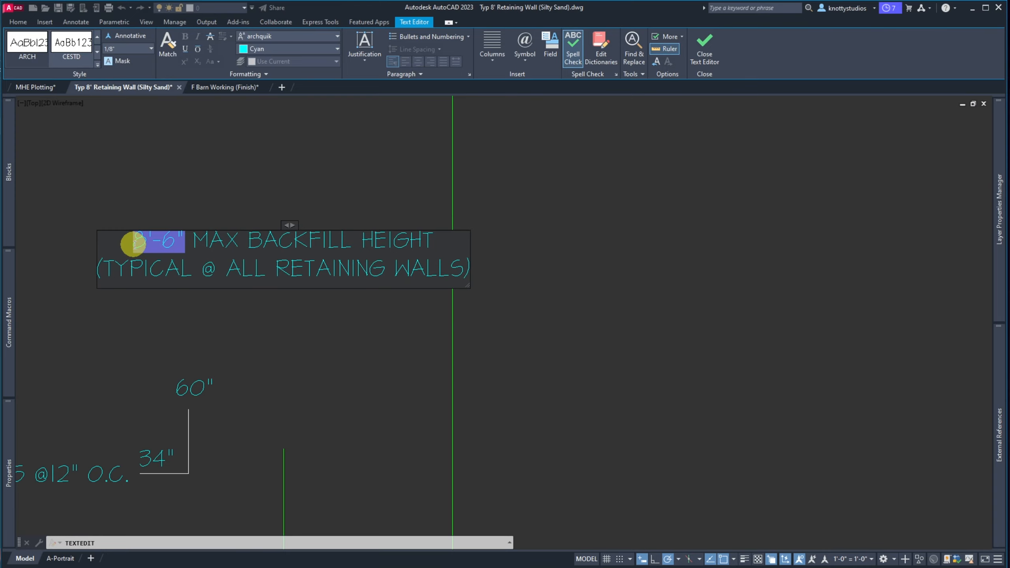
click(266, 167)
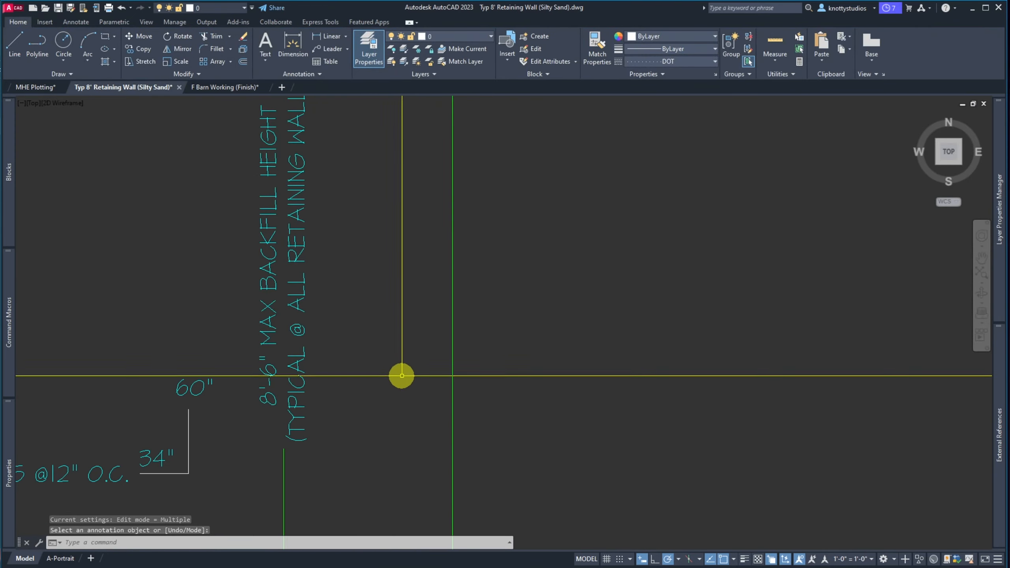
scroll(404, 363, down, 4)
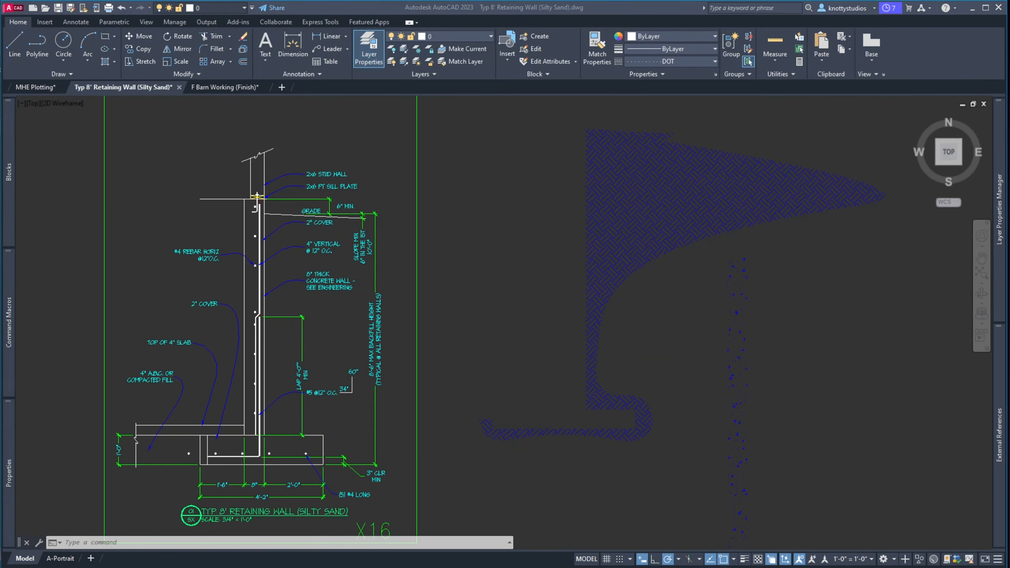
drag(0, 34, 853, 29)
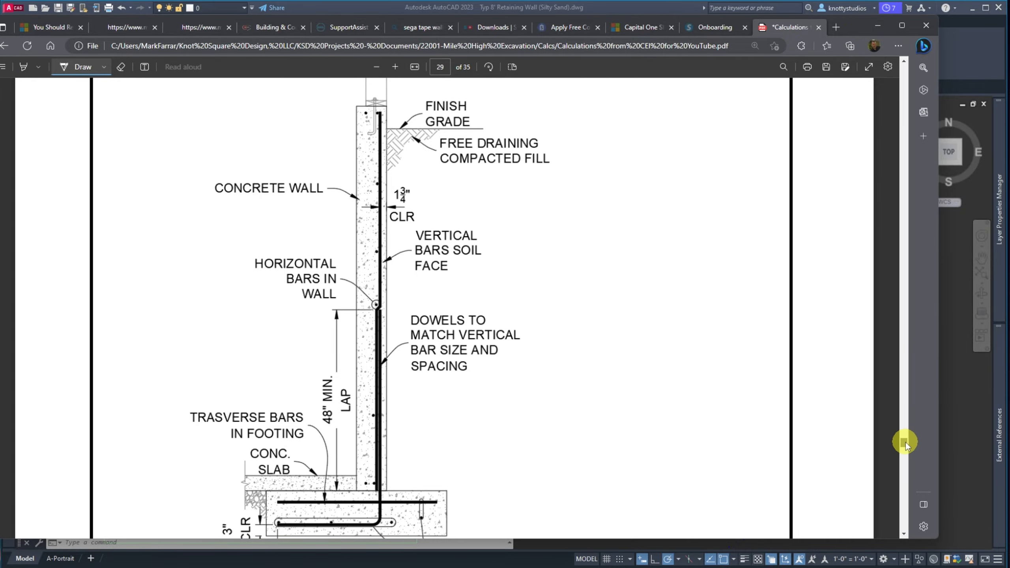
Scroll the PDF up to the wall calculations page
drag(905, 440, 902, 128)
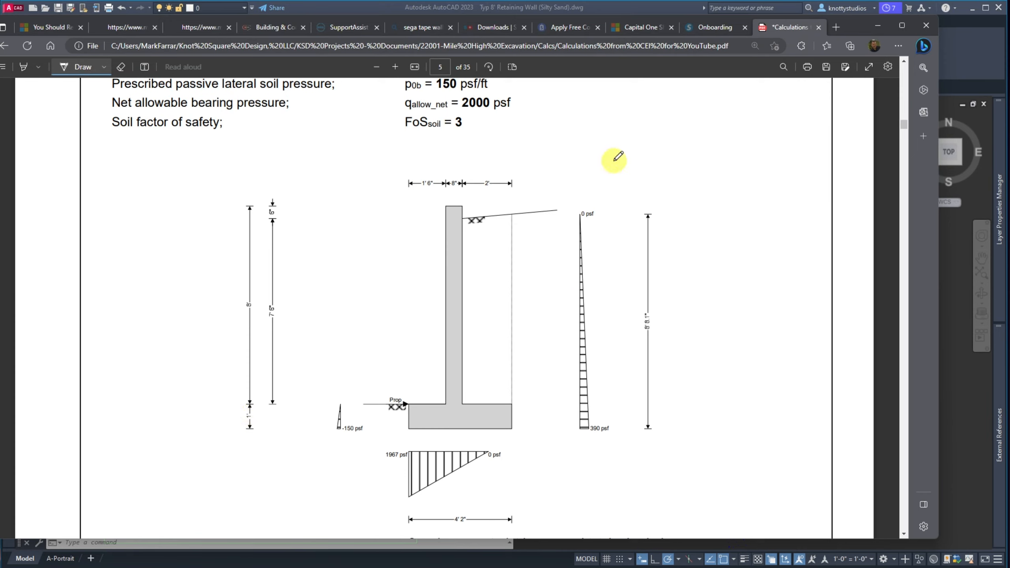
Move the Edge PDF window to the other monitor
mouse_move(856, 31)
mouse_down()
mouse_move(225, 78)
mouse_move(0, 81)
mouse_up()
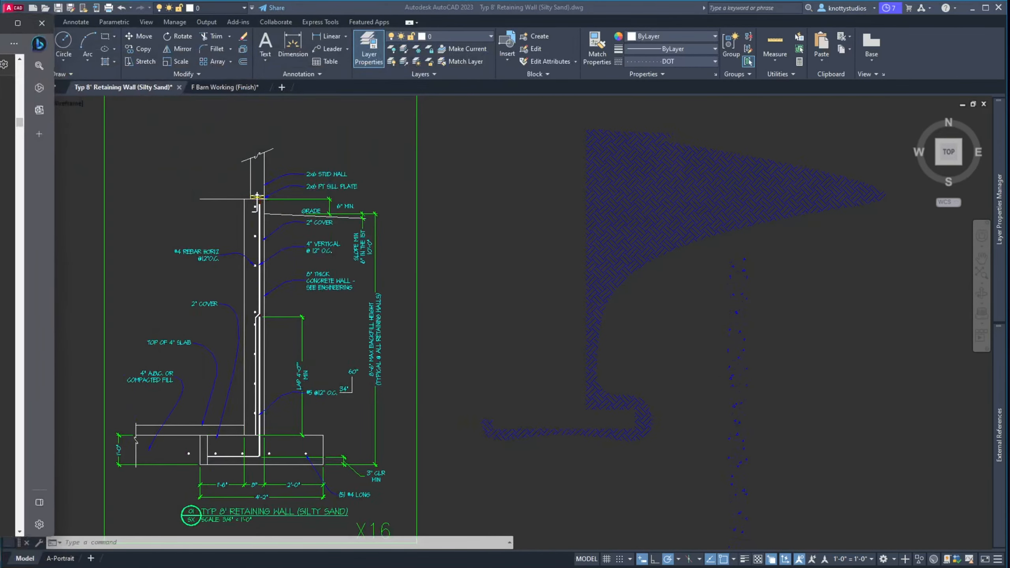
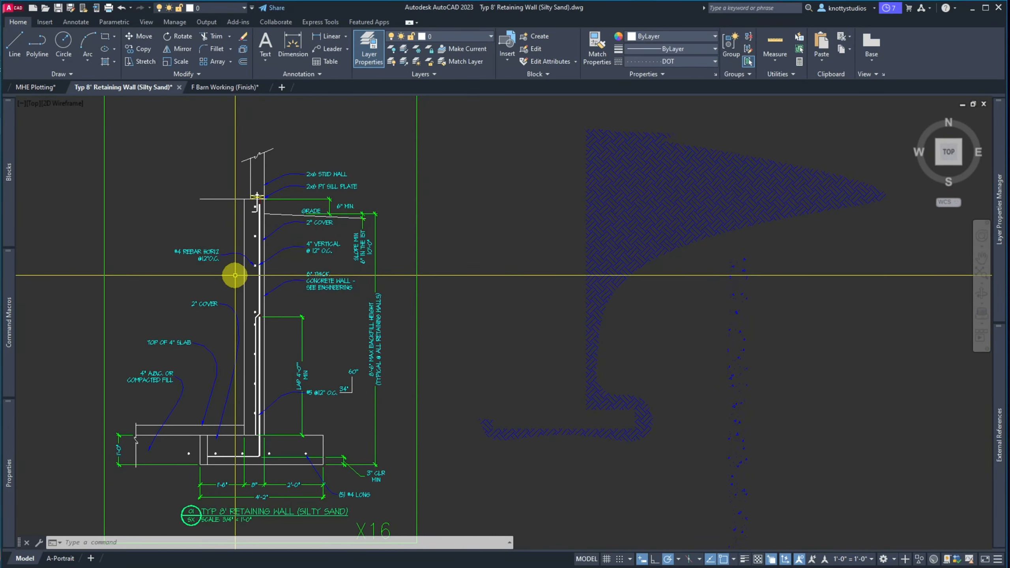
Change the horizontal rebar note from #4 to #5
scroll(233, 266, up, 5)
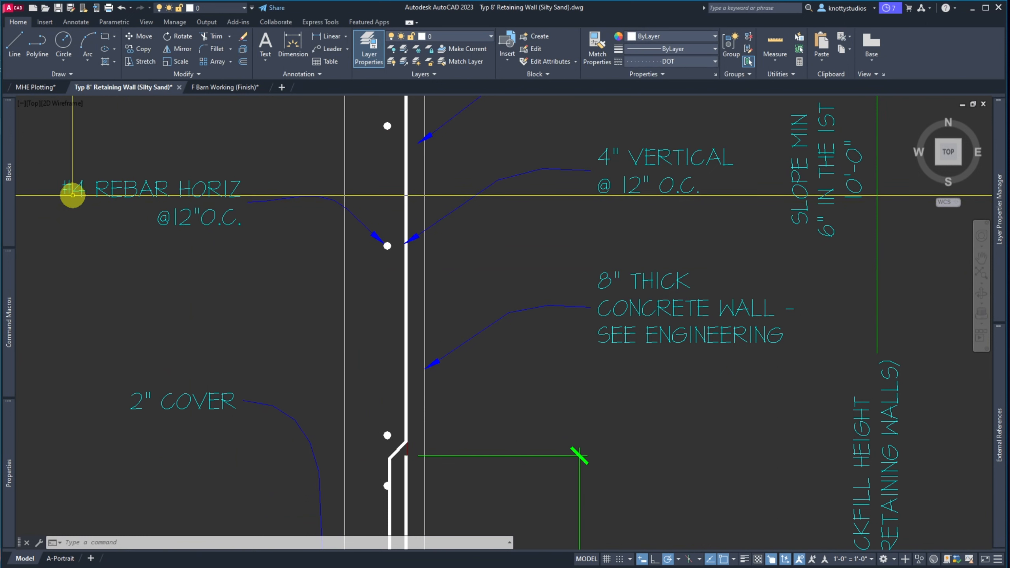
double_click(73, 193)
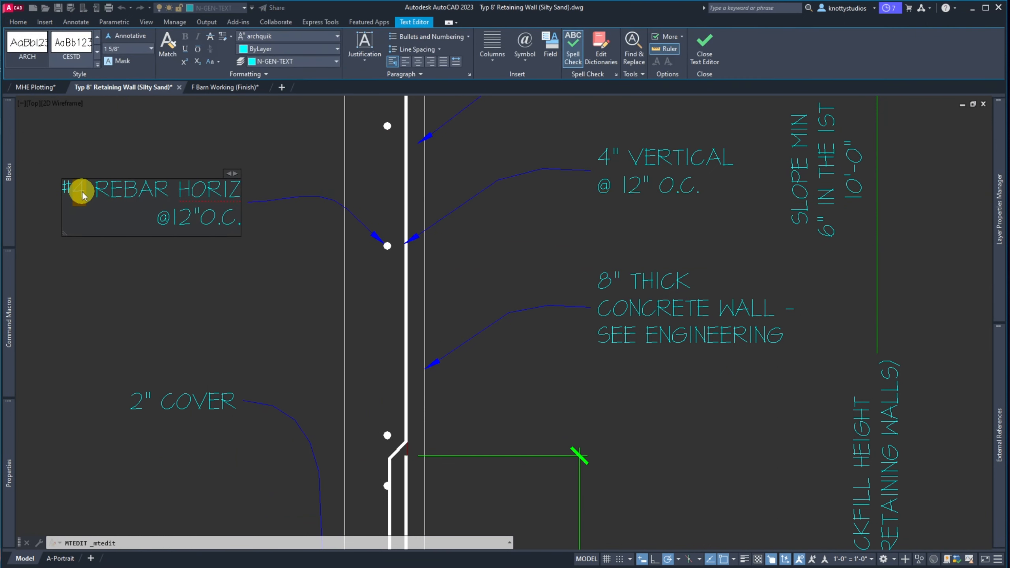
text(5)
click(574, 215)
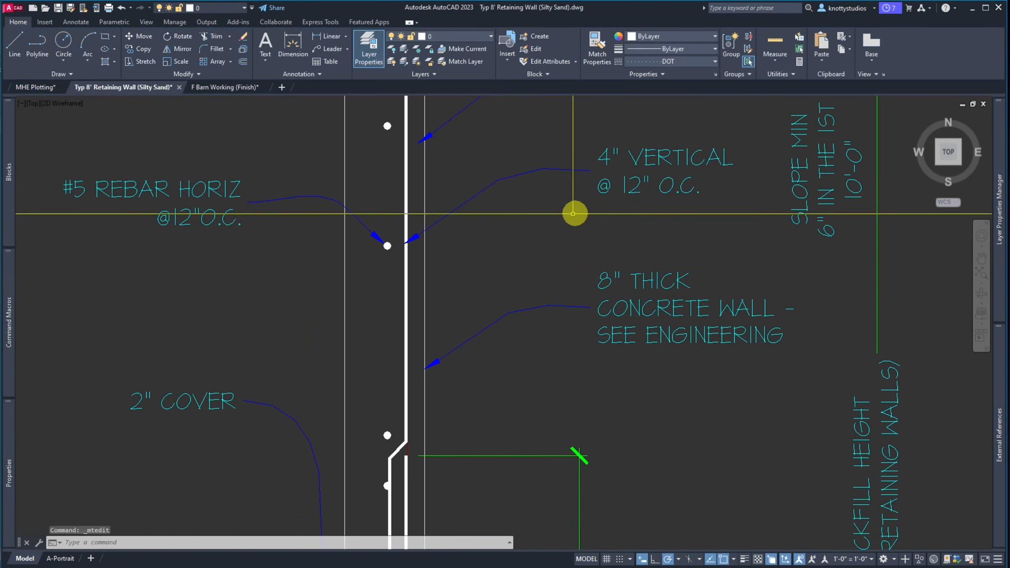
Erase the 4" VERTICAL rebar note and its leader
text(e)
key(Return)
click(655, 223)
click(581, 129)
key(Return)
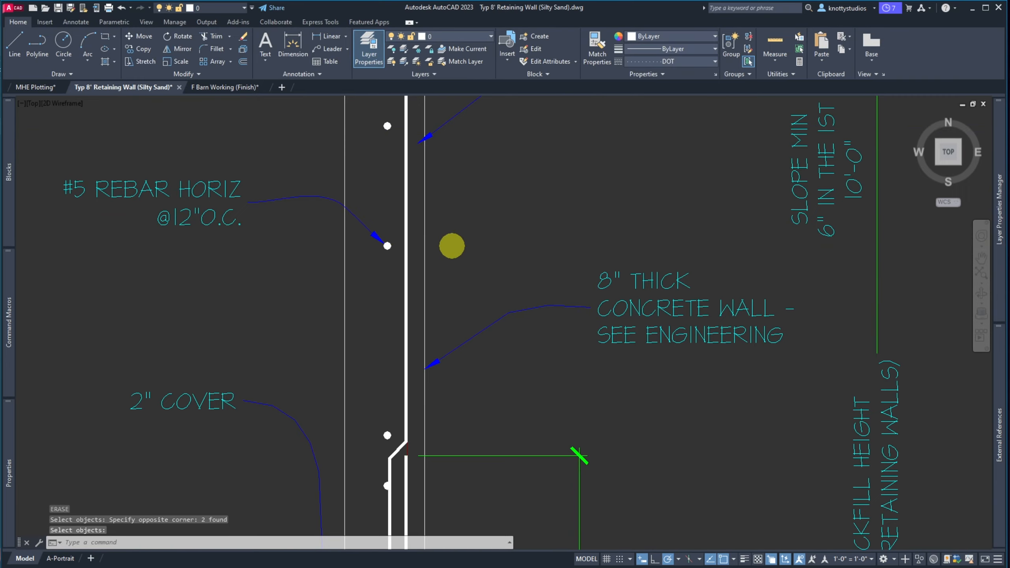
scroll(452, 245, down, 5)
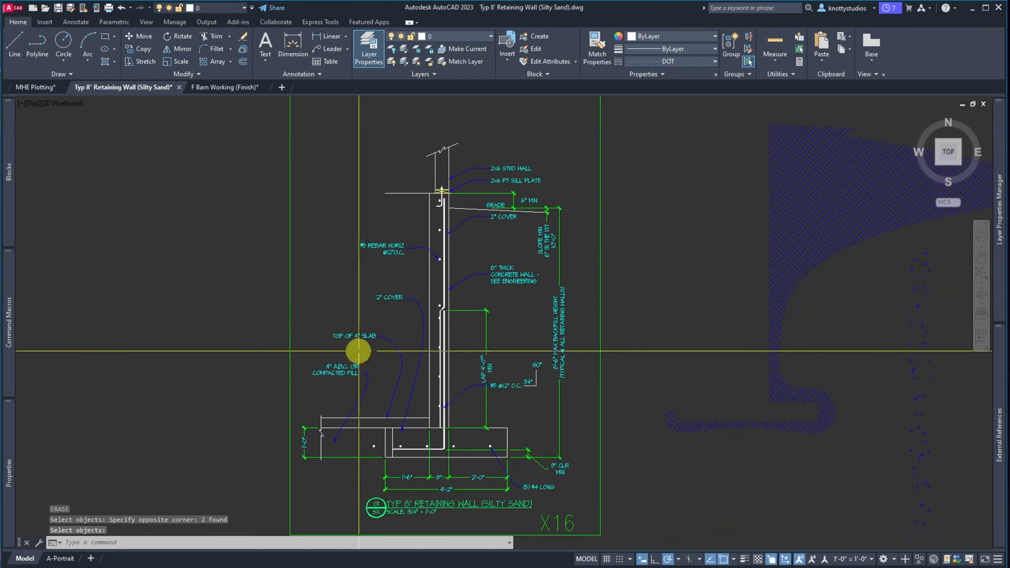
scroll(358, 350, up, 5)
Move the 4" A.B.C. OR COMPACTED FILL note and bend its leader down into a curve
scroll(446, 297, down, 4)
scroll(416, 379, up, 3)
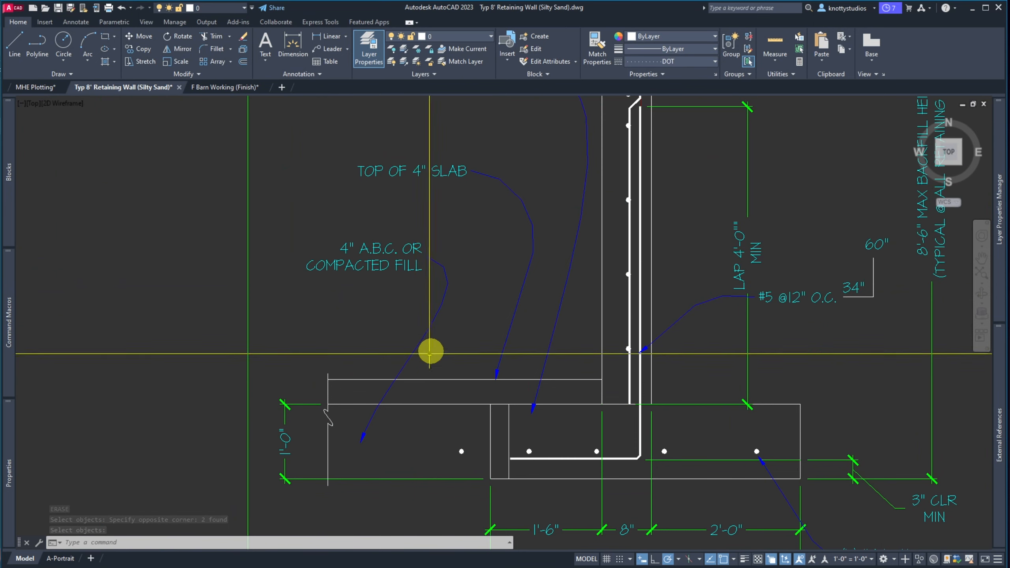
click(415, 256)
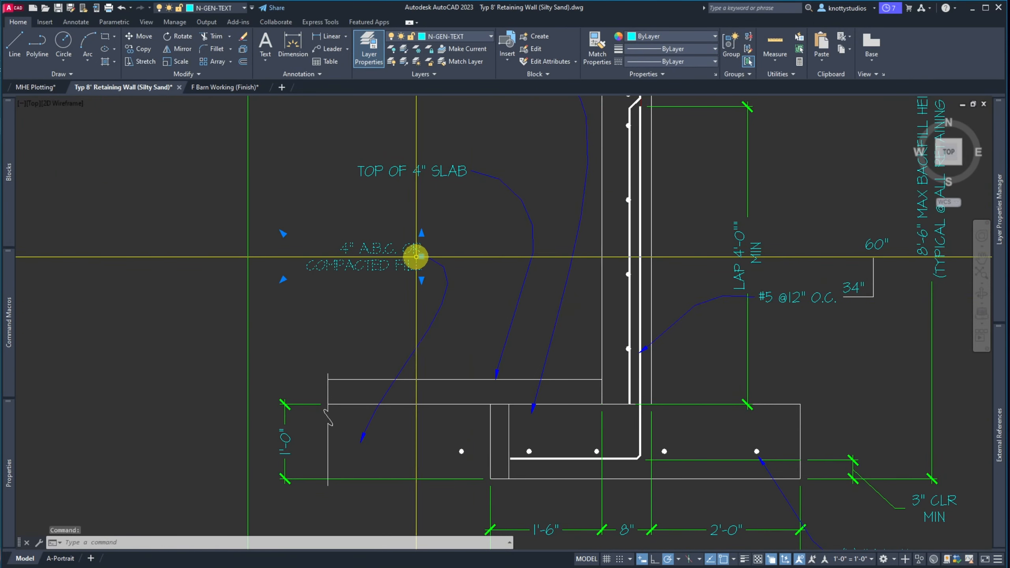
click(421, 257)
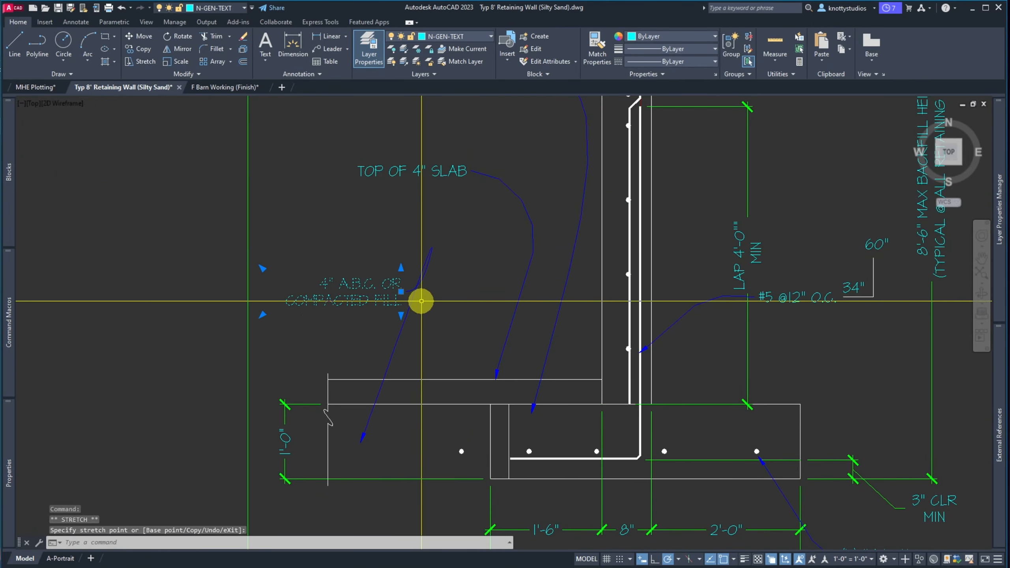
click(398, 340)
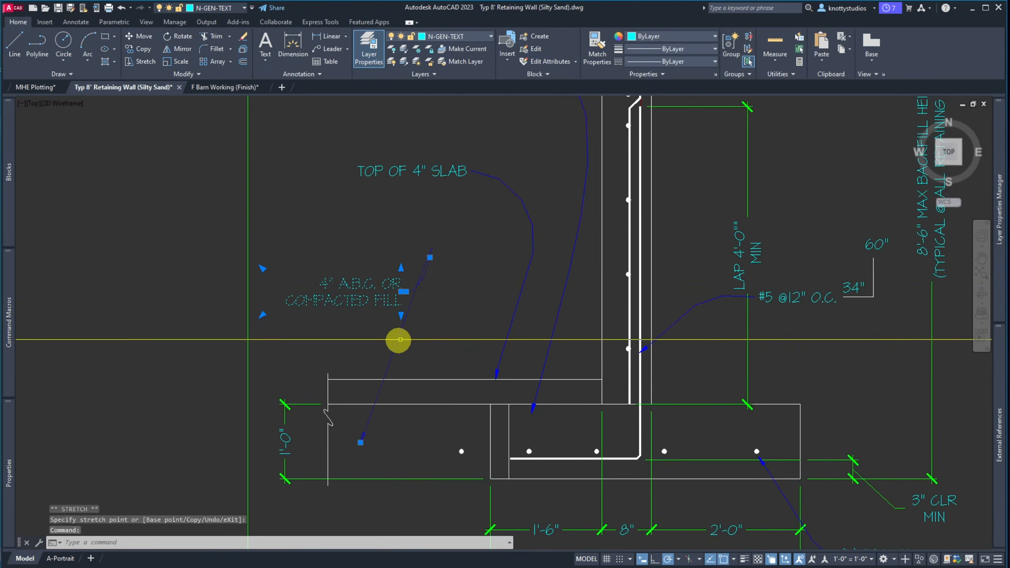
click(429, 257)
click(437, 310)
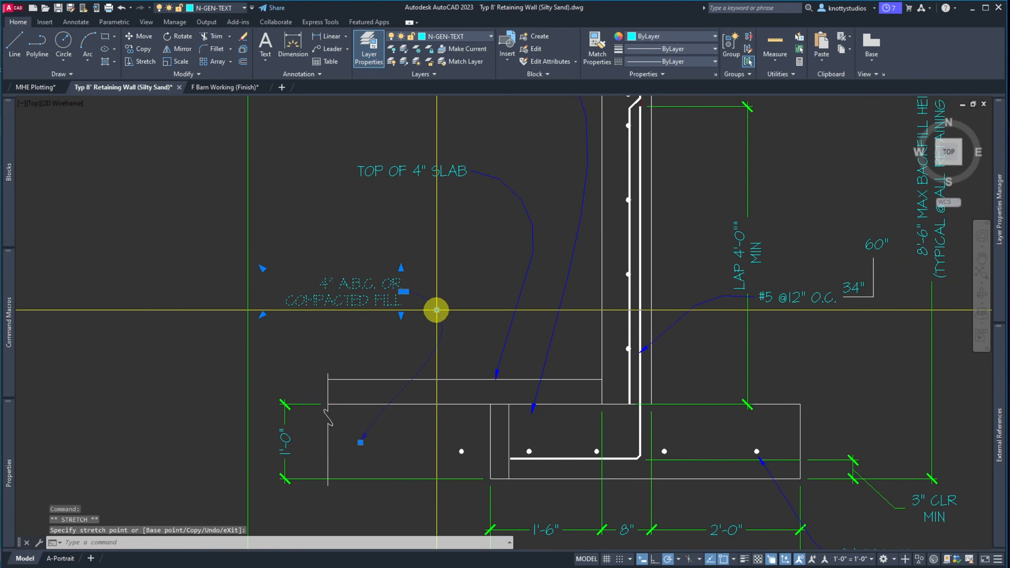
key(Escape)
Lower the TOP OF 4" SLAB note and reattach its leader end further down
click(482, 196)
click(469, 173)
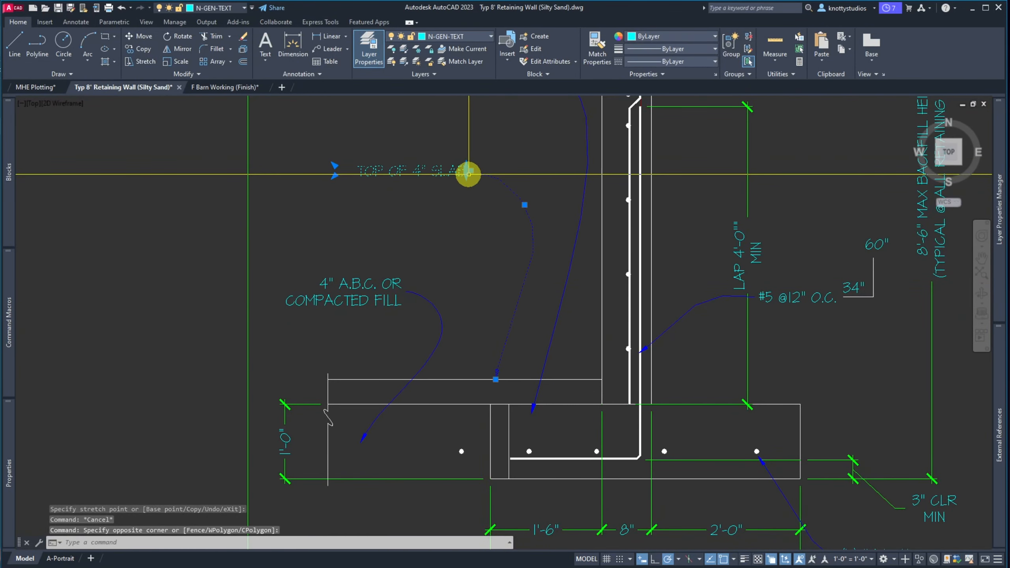
click(470, 171)
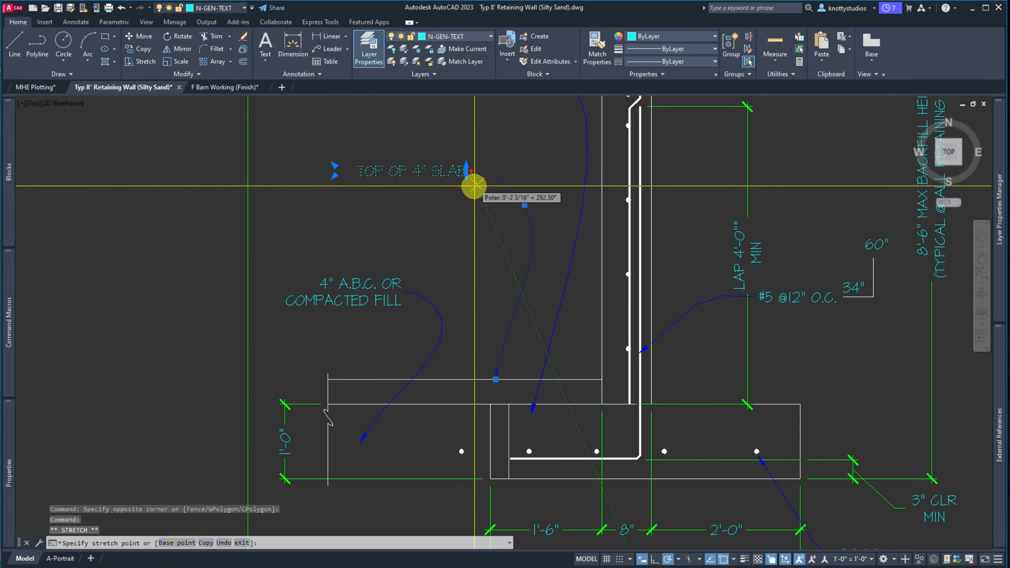
click(439, 245)
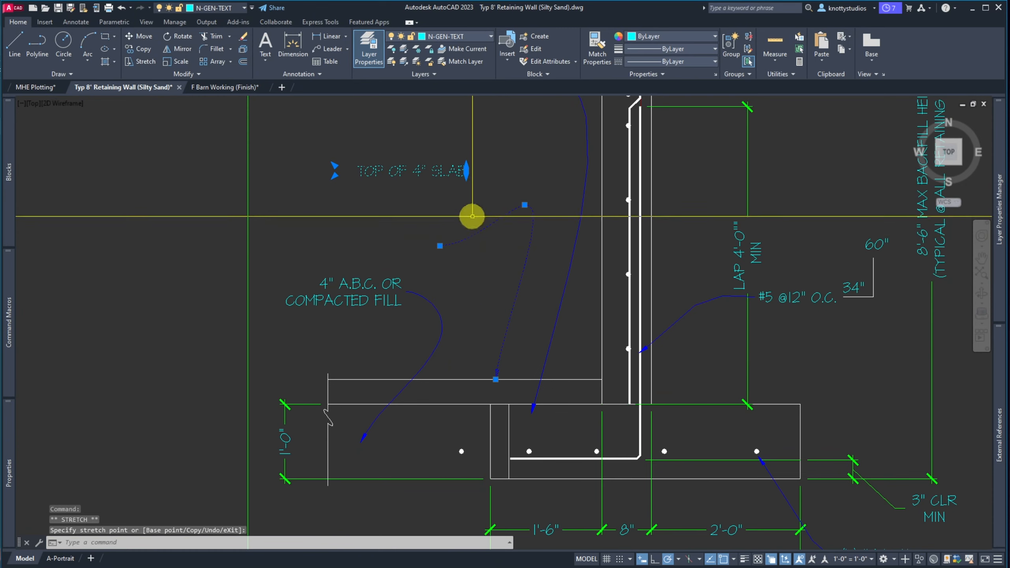
click(405, 209)
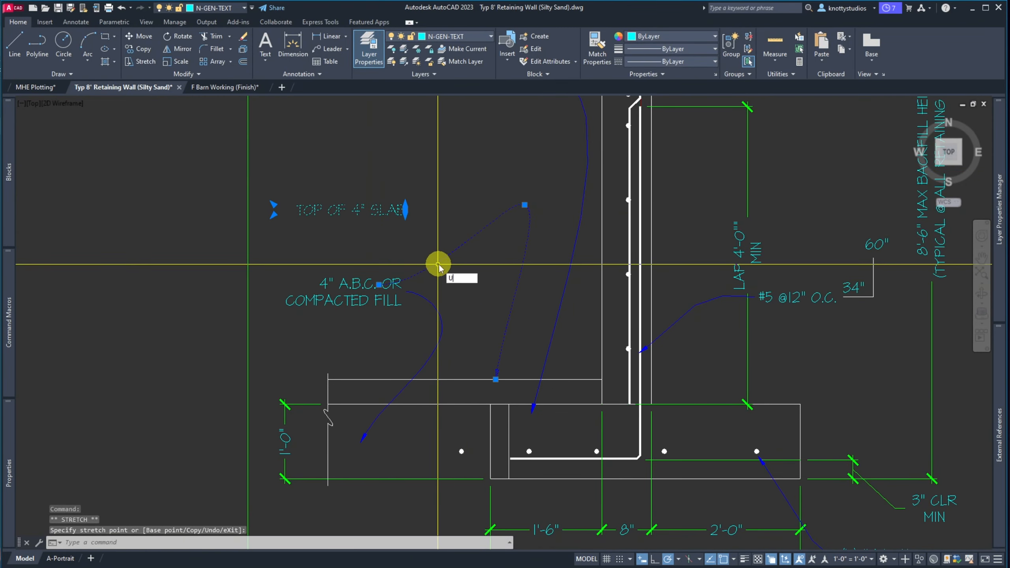
text(U)
key(Return)
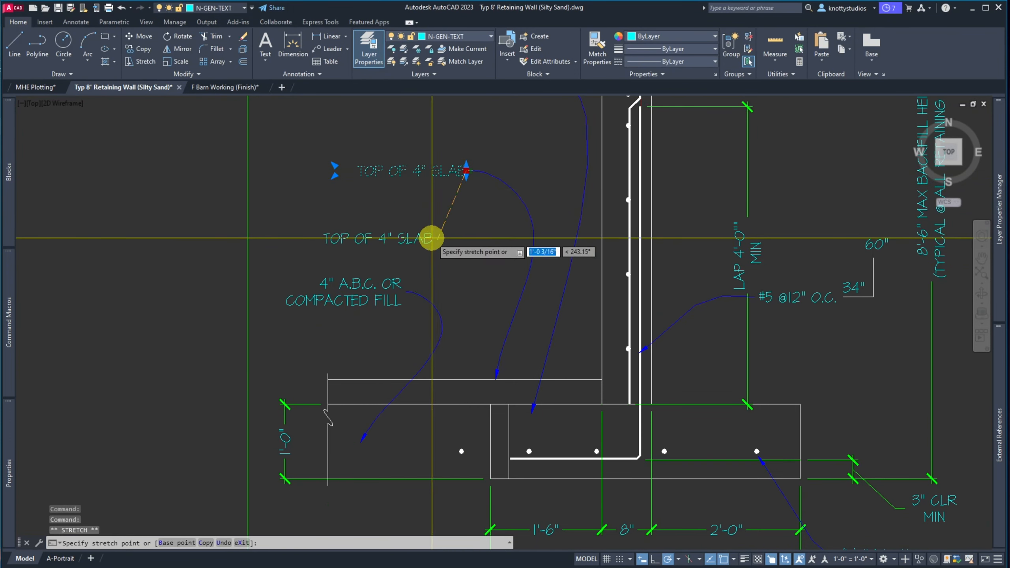
click(432, 238)
Try adjusting the slab leader's upper bend point, then cancel the edit
click(538, 283)
click(511, 238)
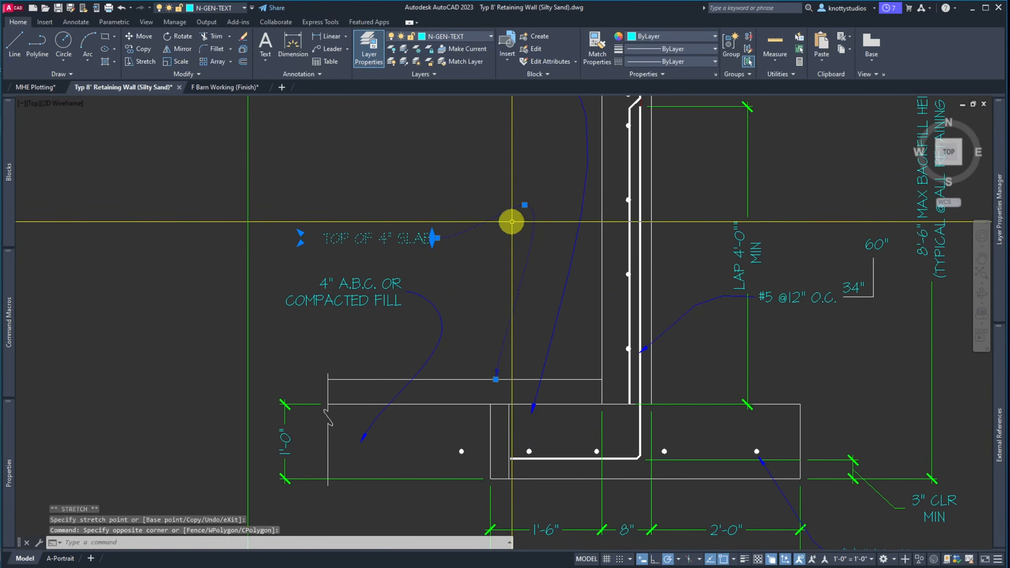
click(525, 205)
scroll(520, 256, up, 4)
scroll(520, 255, up, 4)
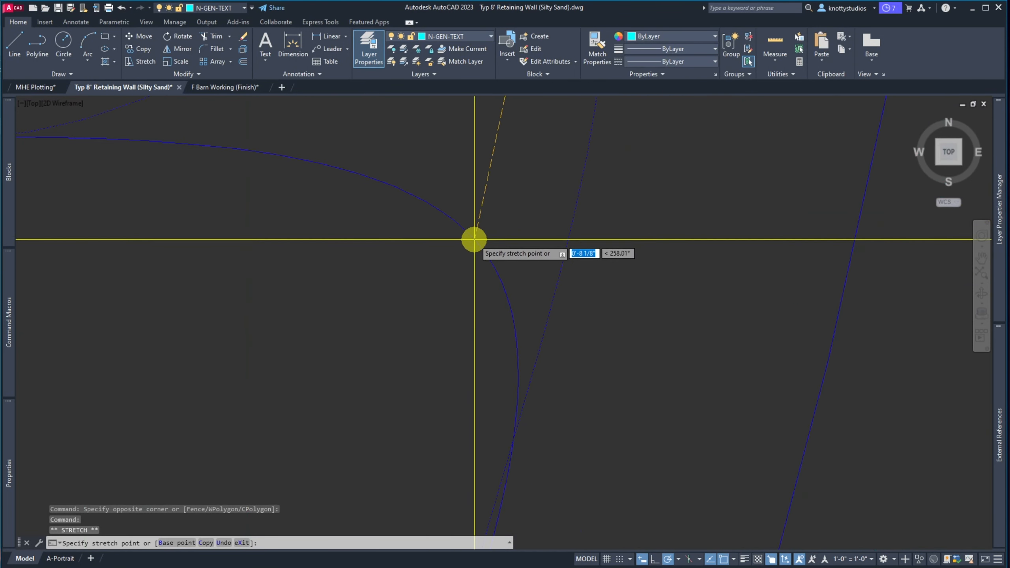
scroll(473, 239, down, 4)
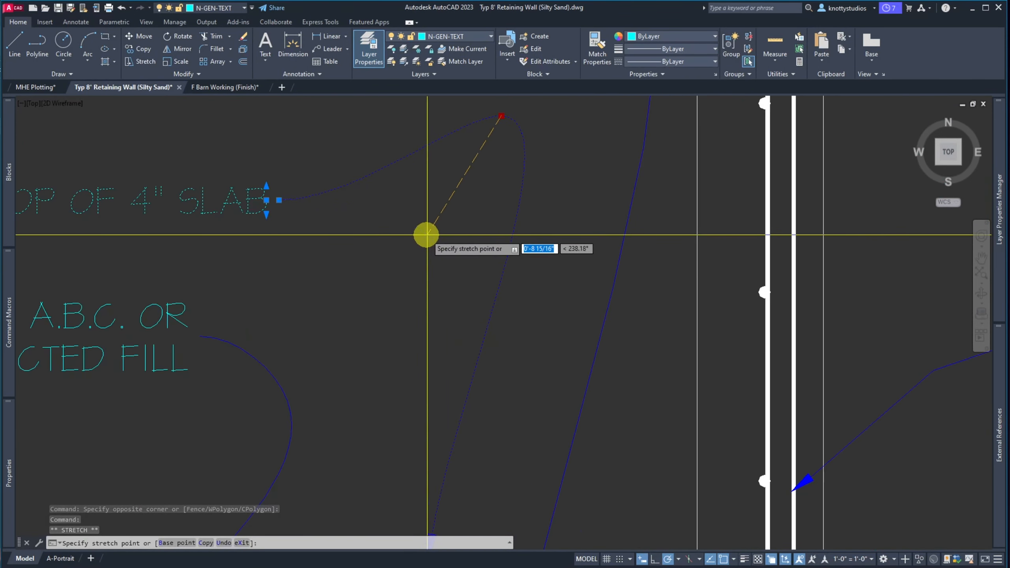
key(Escape)
key(Escape)
scroll(426, 247, down, 5)
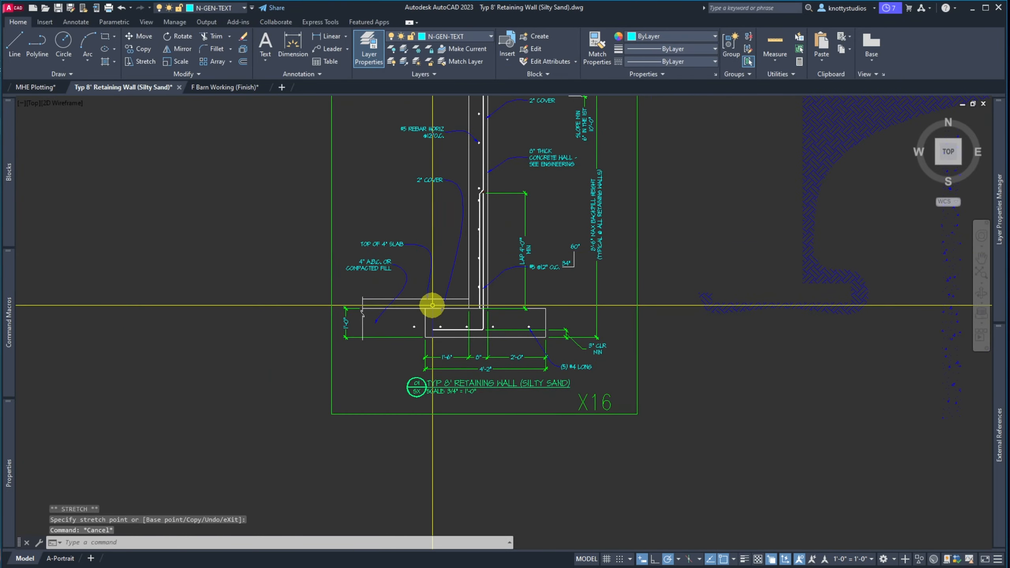
scroll(424, 303, up, 5)
scroll(423, 304, down, 8)
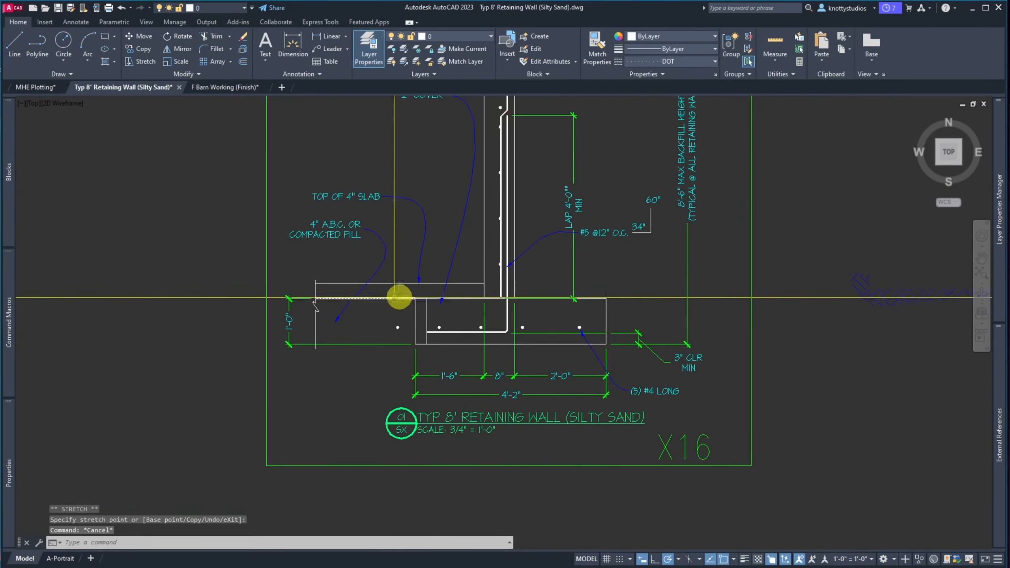
scroll(401, 233, up, 6)
Place the 2" COVER text lower, near the slab
click(400, 227)
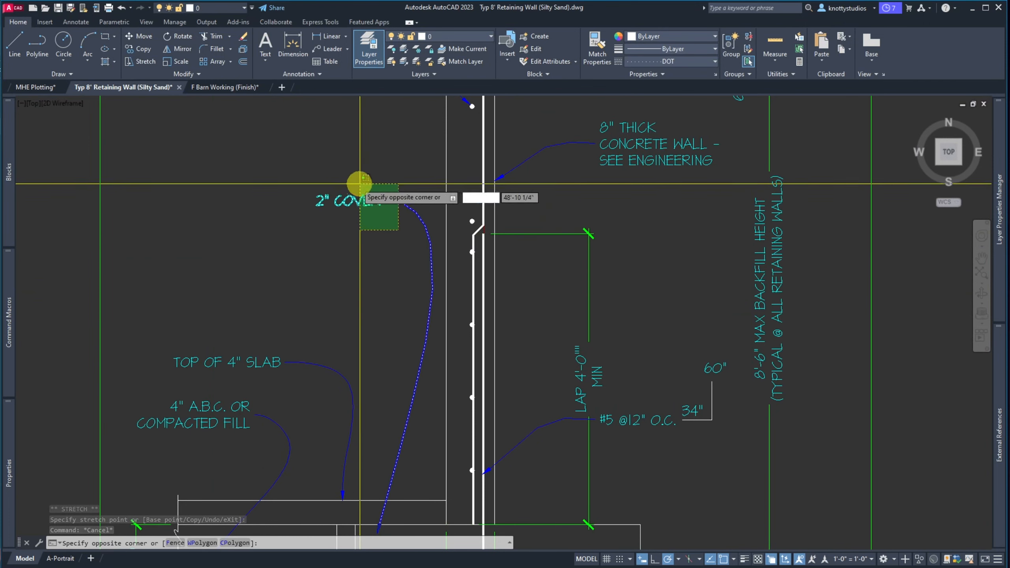
click(302, 179)
key(Escape)
key(Escape)
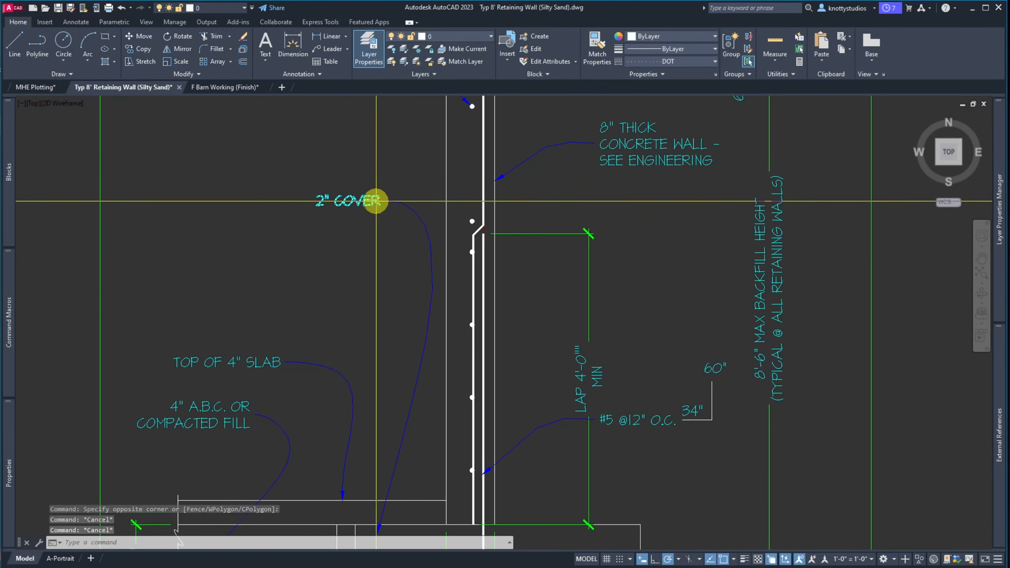
click(382, 326)
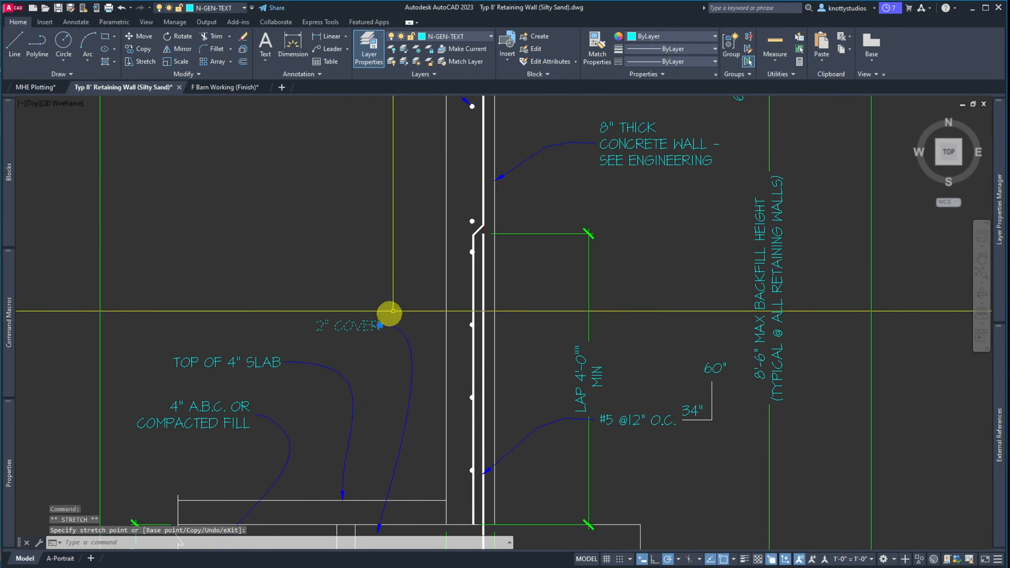
scroll(359, 217, down, 6)
scroll(362, 276, up, 4)
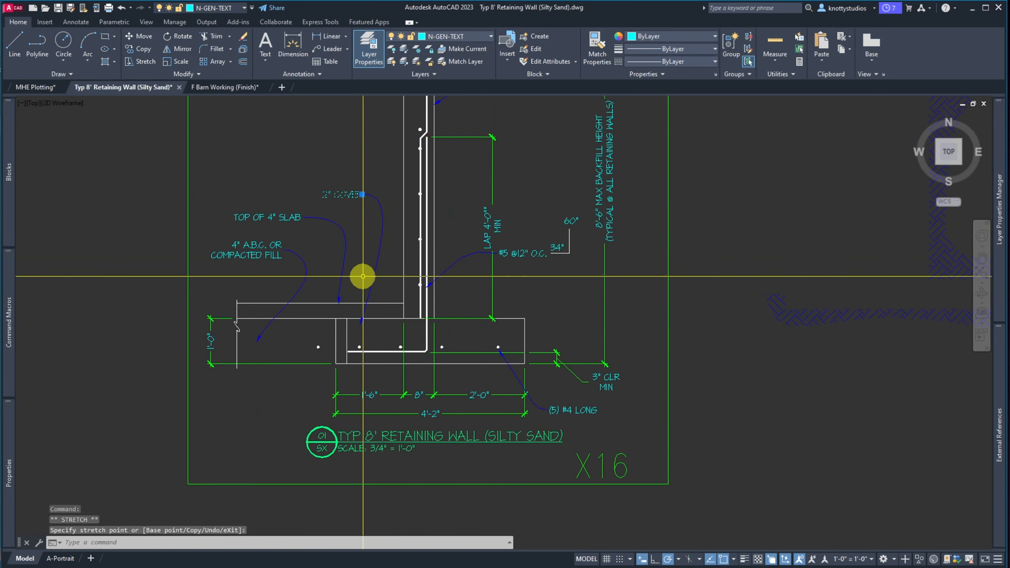
scroll(365, 278, down, 5)
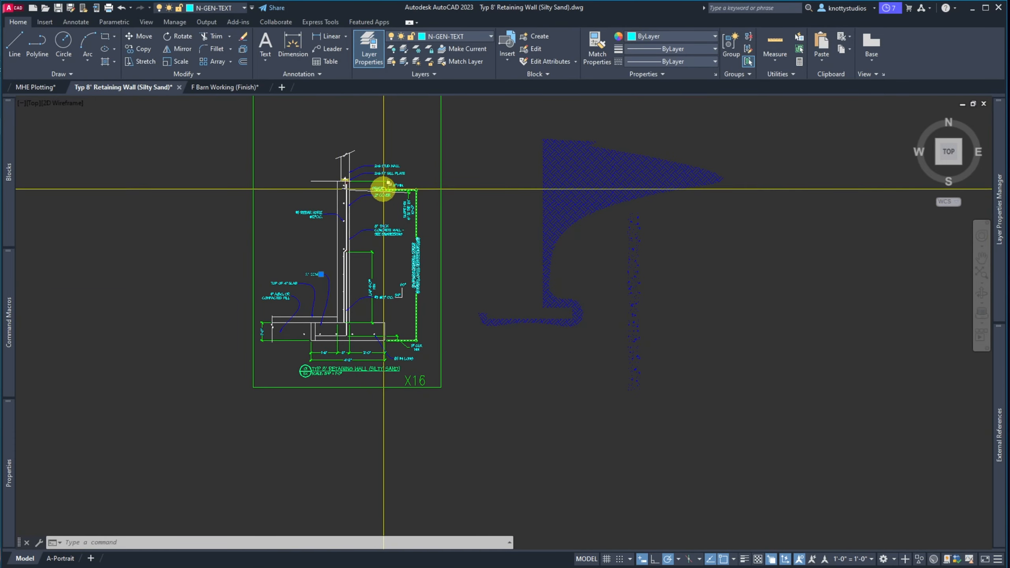
scroll(336, 225, up, 4)
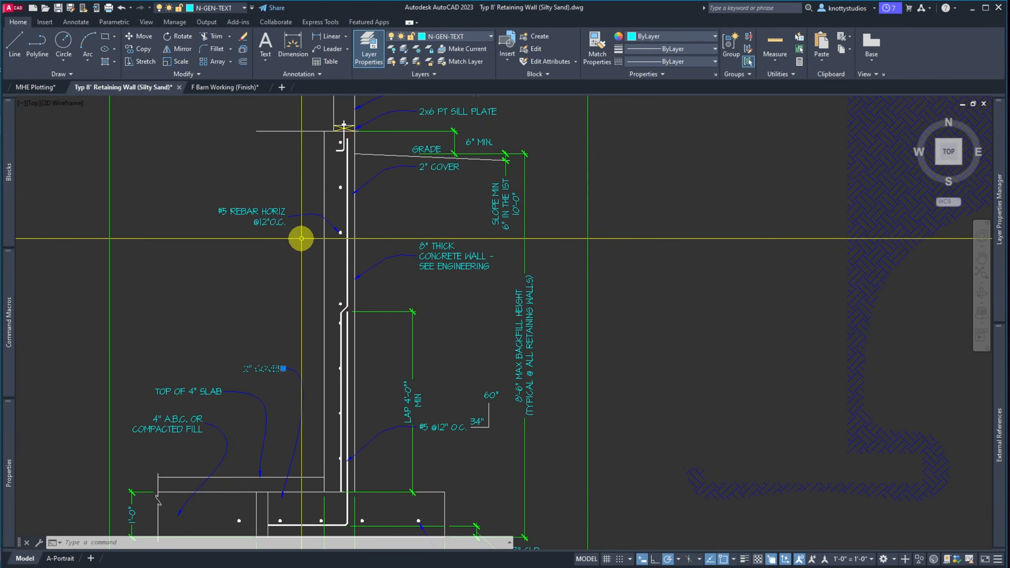
Try moving the 2" COVER label down-left, then undo the move
text(m)
key(space)
click(266, 191)
click(206, 216)
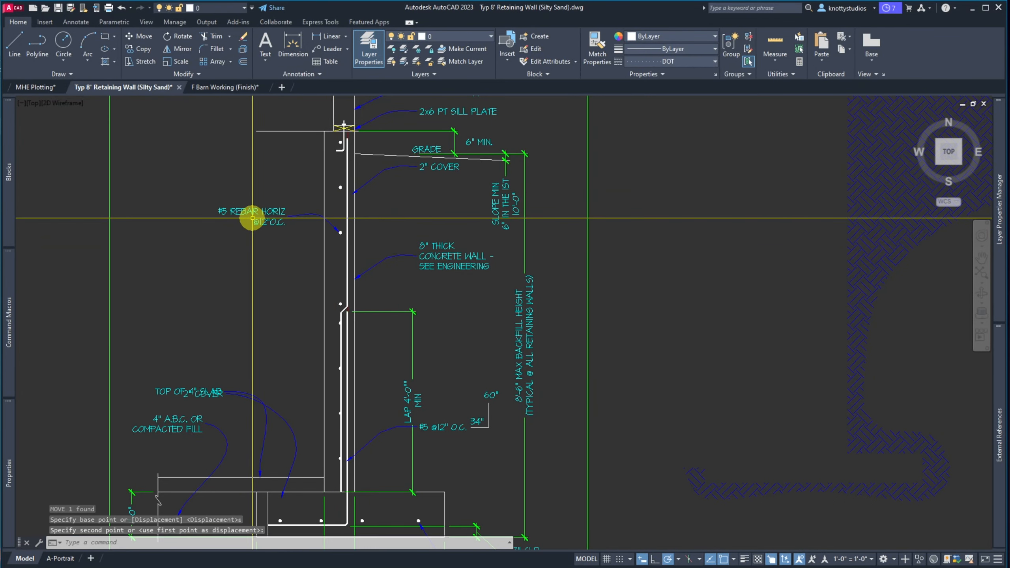
text(u)
key(space)
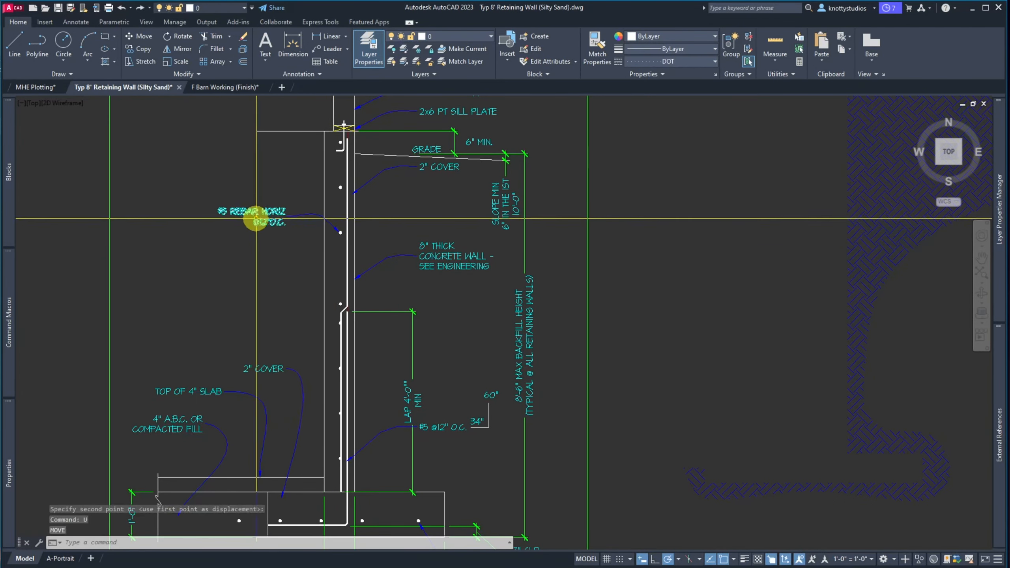
Move the #5 REBAR HORIZ note and its leader lower down
key(space)
click(305, 243)
click(248, 185)
key(space)
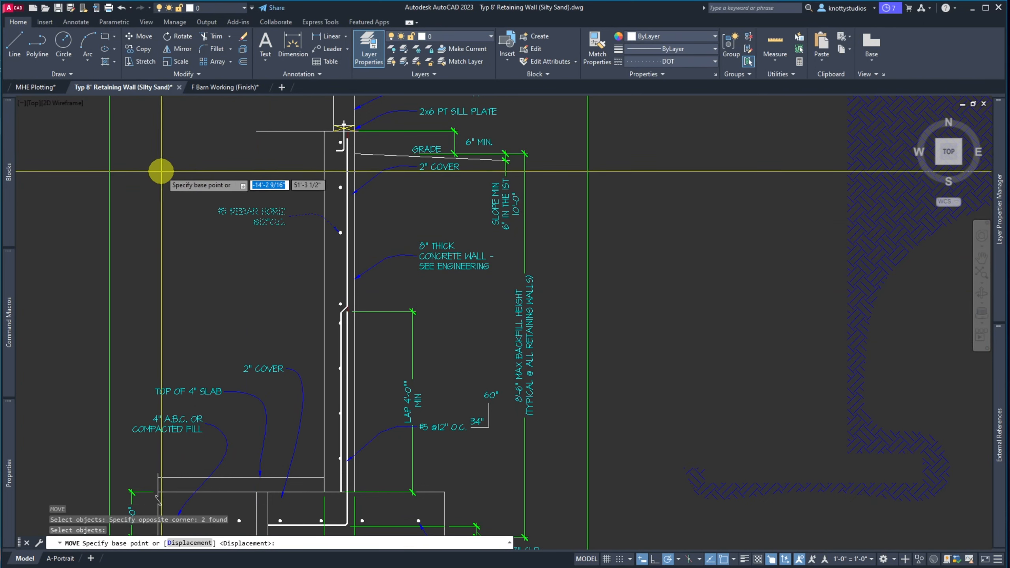
click(164, 170)
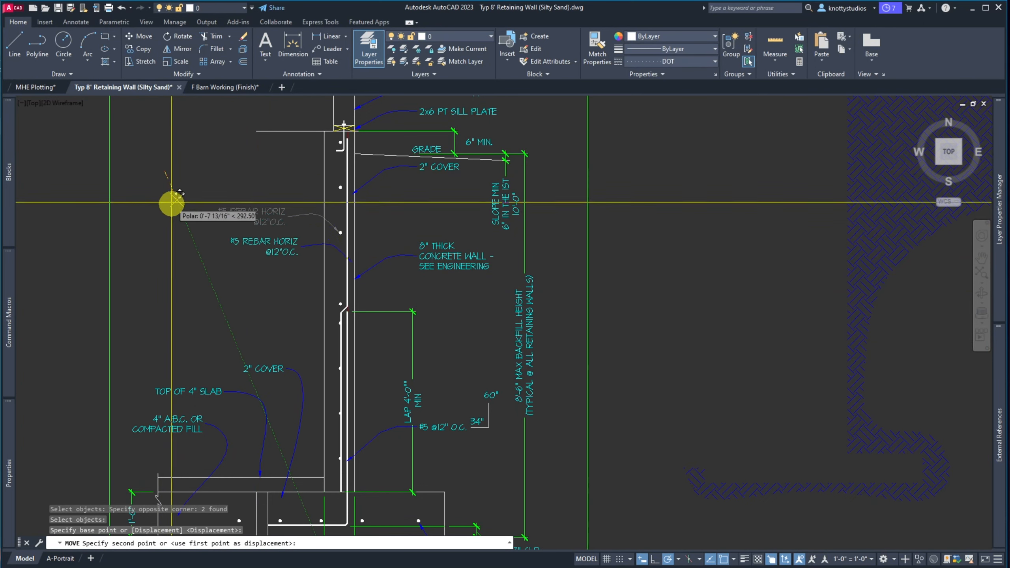
click(166, 244)
scroll(338, 304, up, 5)
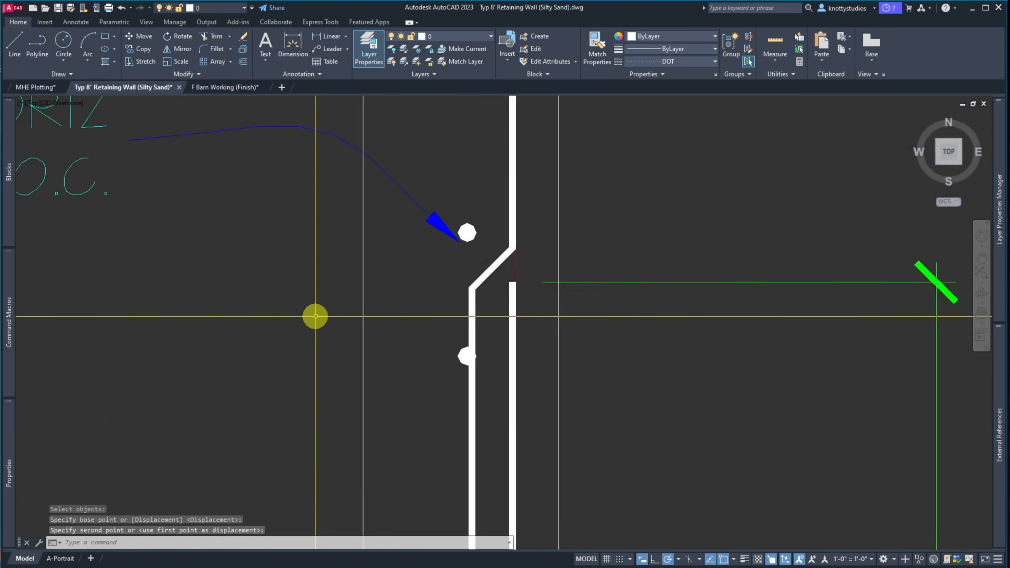
scroll(538, 230, down, 4)
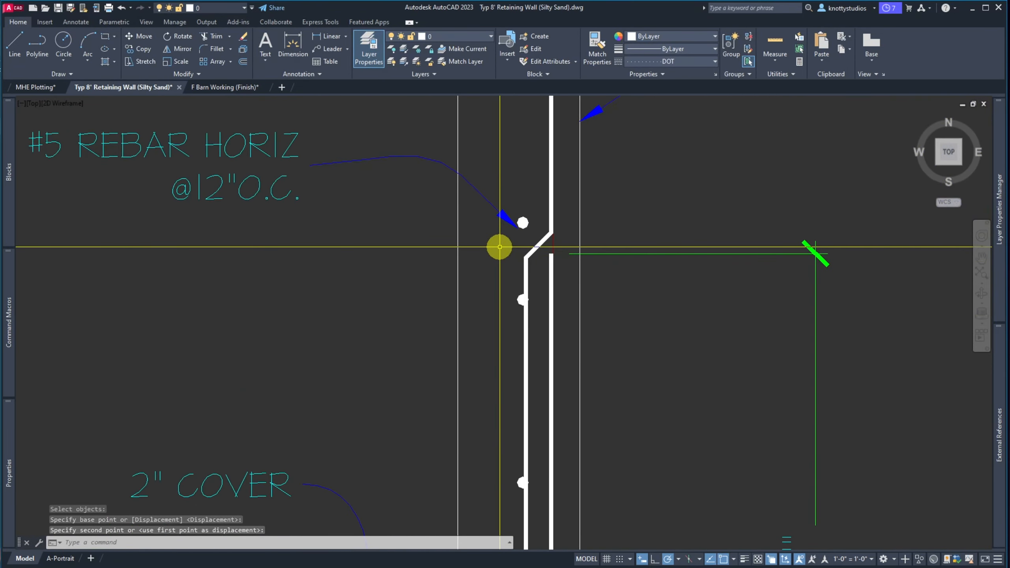
Shift the #5 REBAR HORIZ label slightly up using its grip
click(290, 162)
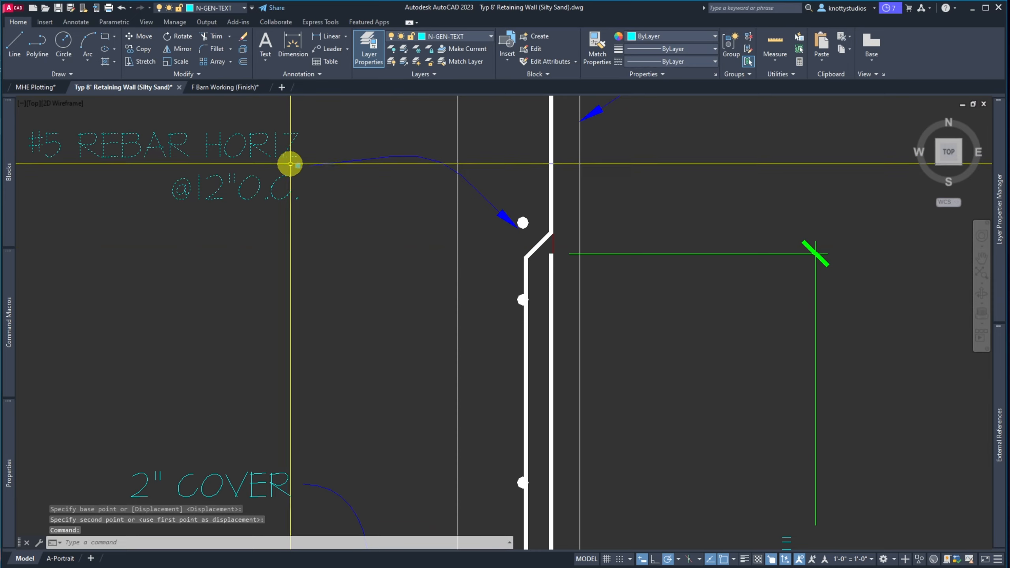
click(294, 166)
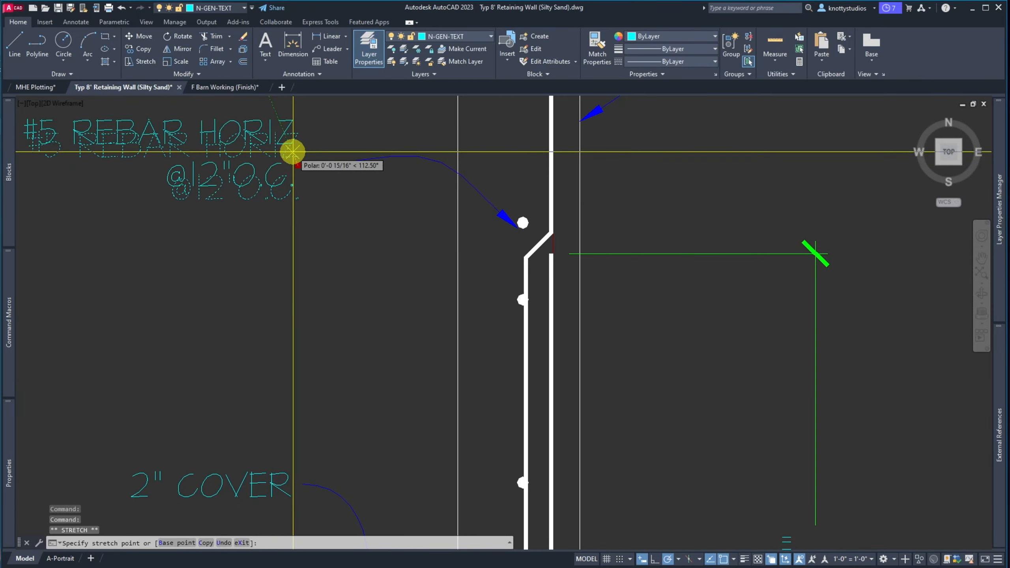
click(292, 152)
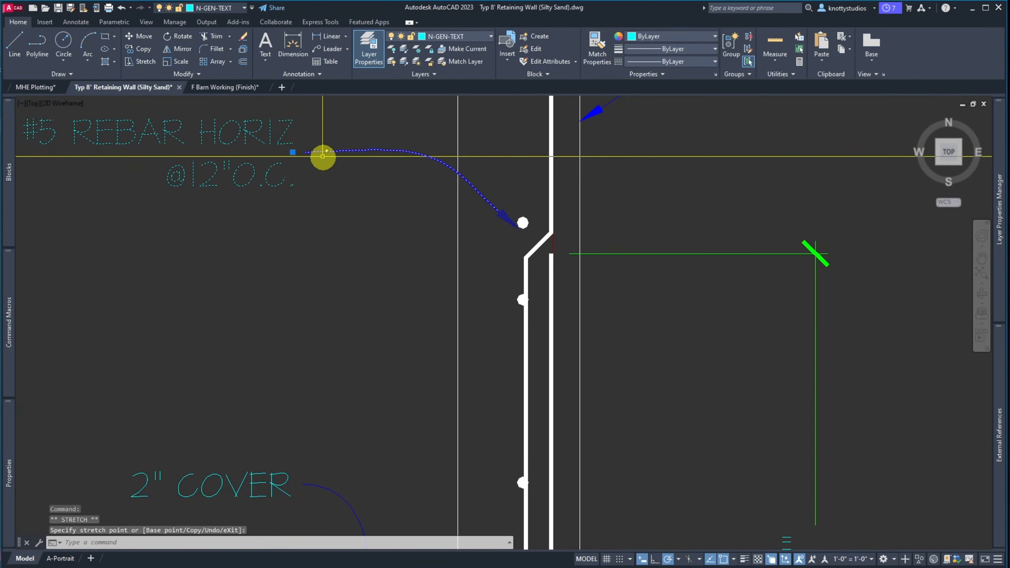
click(295, 146)
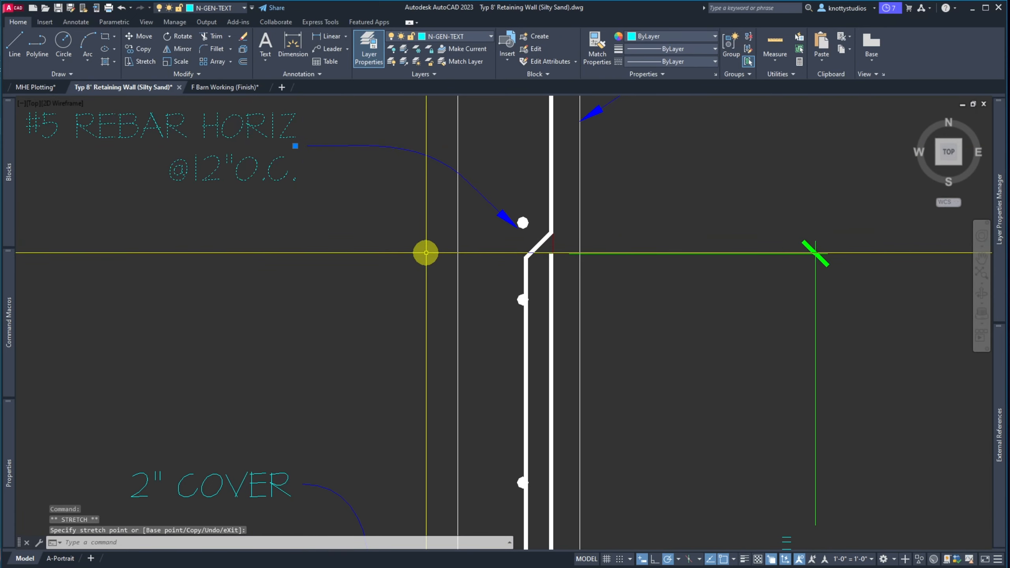
Move the rebar label and leader so the arrow tip lands on the rebar dot
click(373, 173)
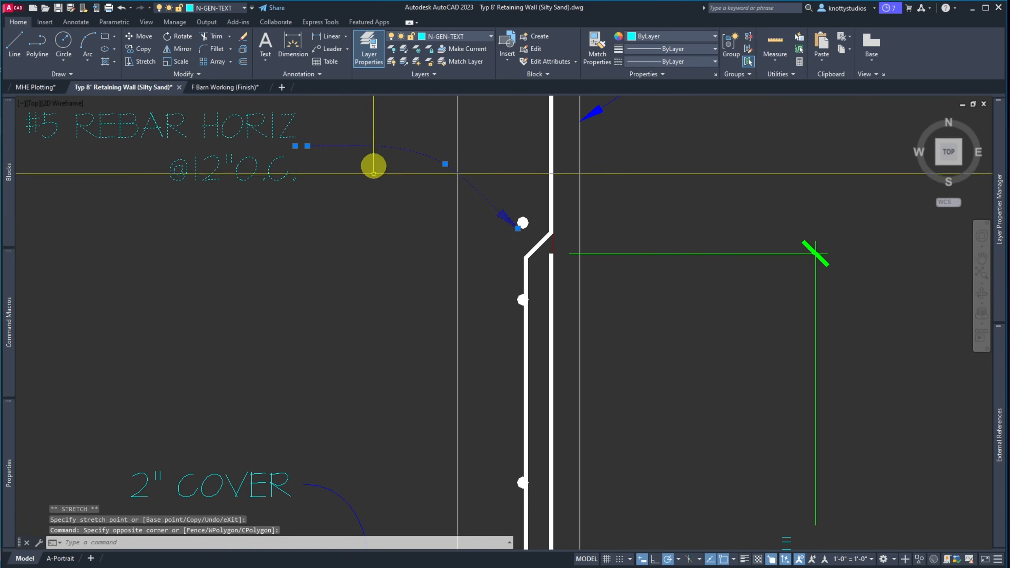
click(355, 268)
text(M)
key(Return)
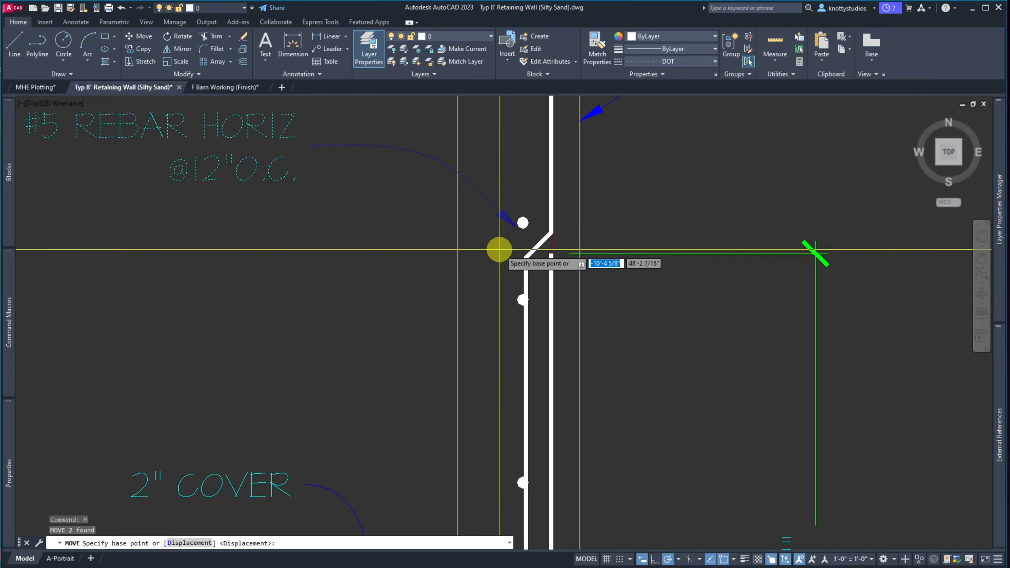
click(497, 247)
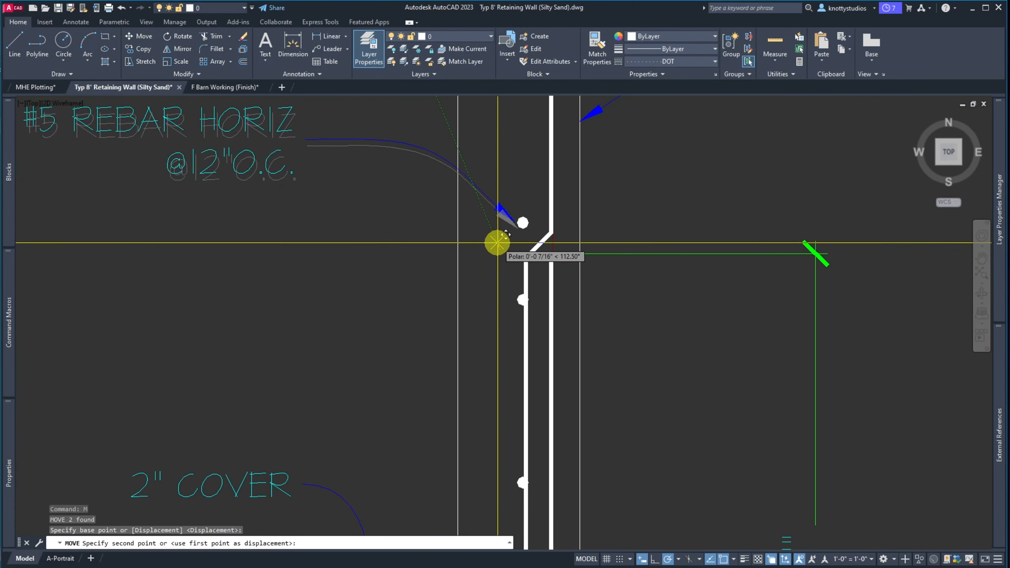
click(496, 246)
key(Escape)
scroll(353, 303, down, 6)
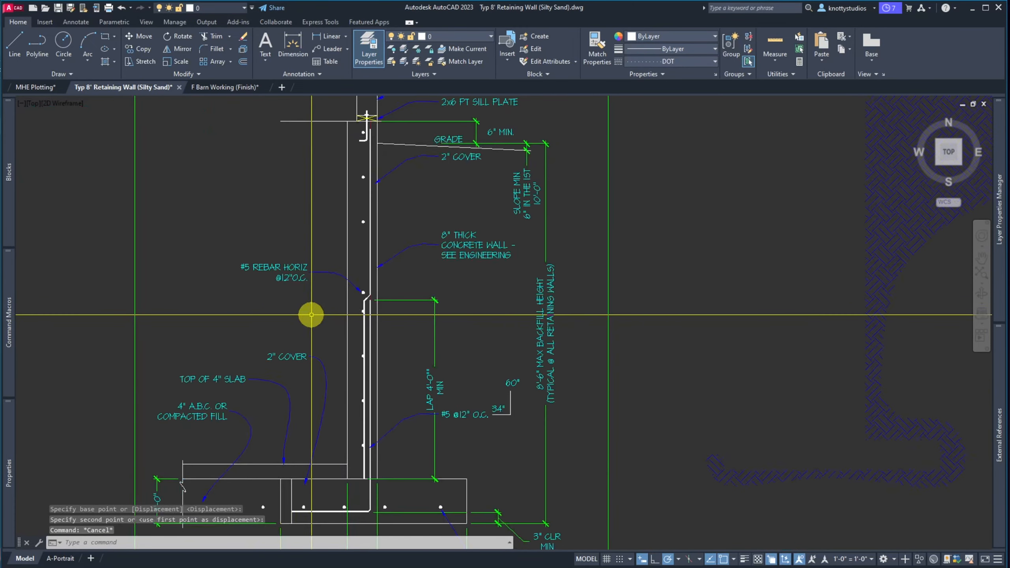
scroll(358, 287, up, 4)
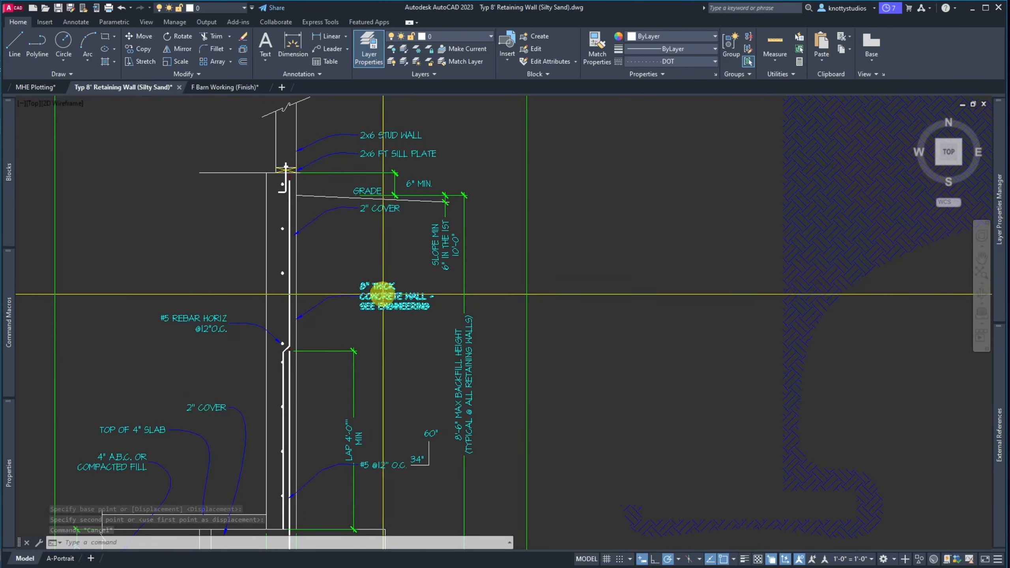
key(Return)
click(410, 333)
Move the 8" THICK CONCRETE WALL note and leader higher
click(355, 266)
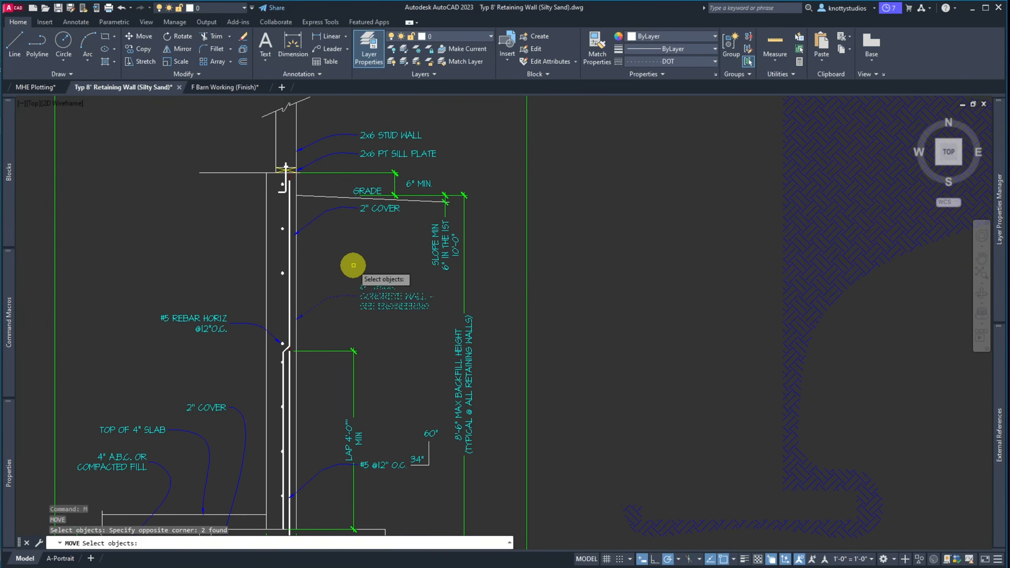
key(Return)
click(579, 342)
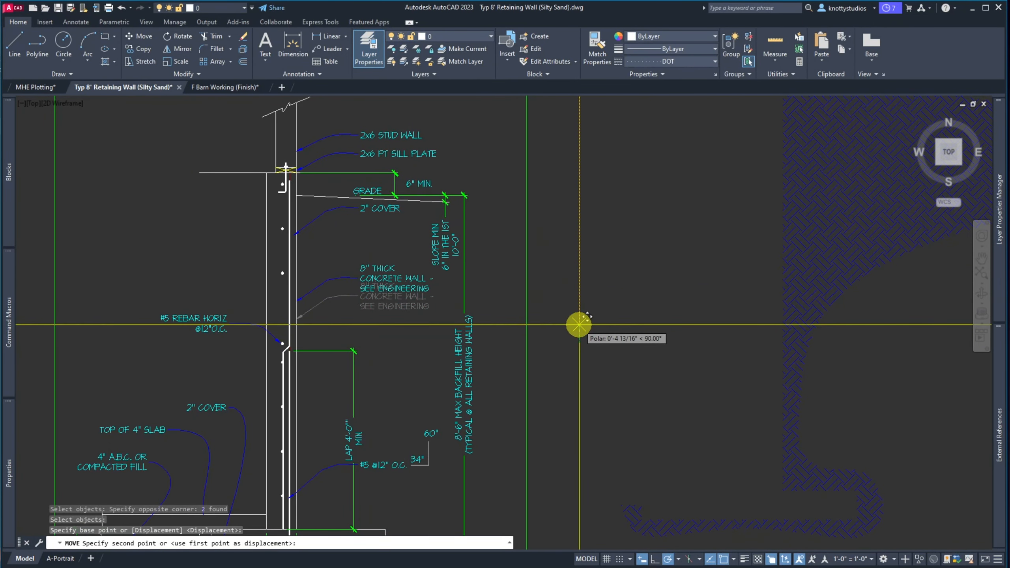
click(579, 318)
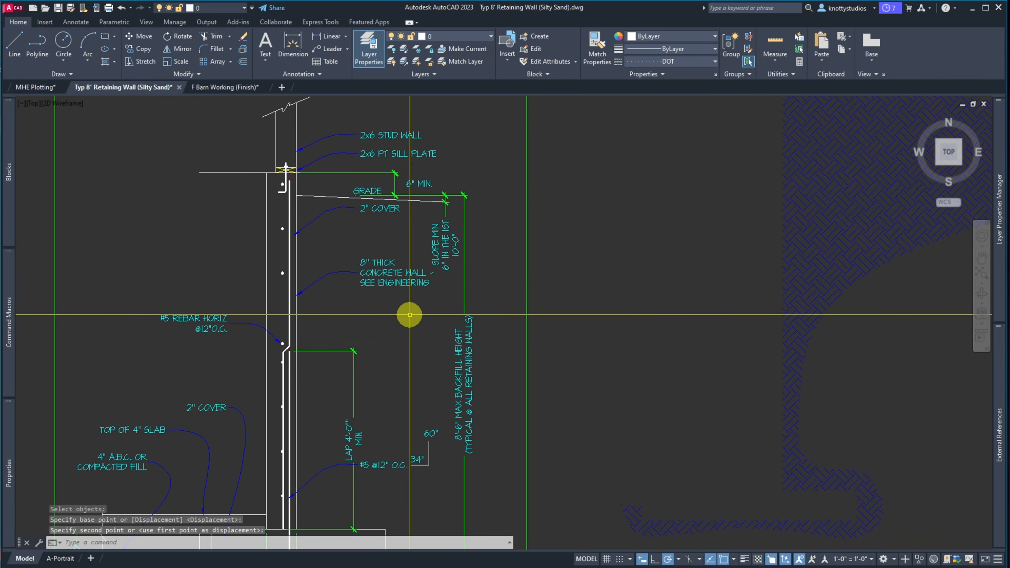
scroll(429, 287, up, 5)
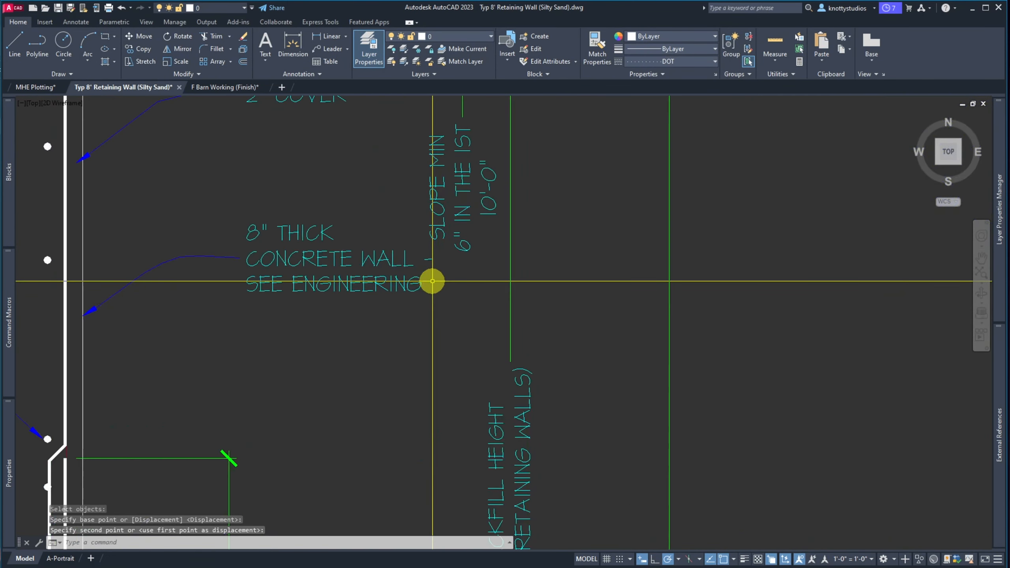
Edit the wall note's last line to read -SEE ENGINEERING-
double_click(274, 250)
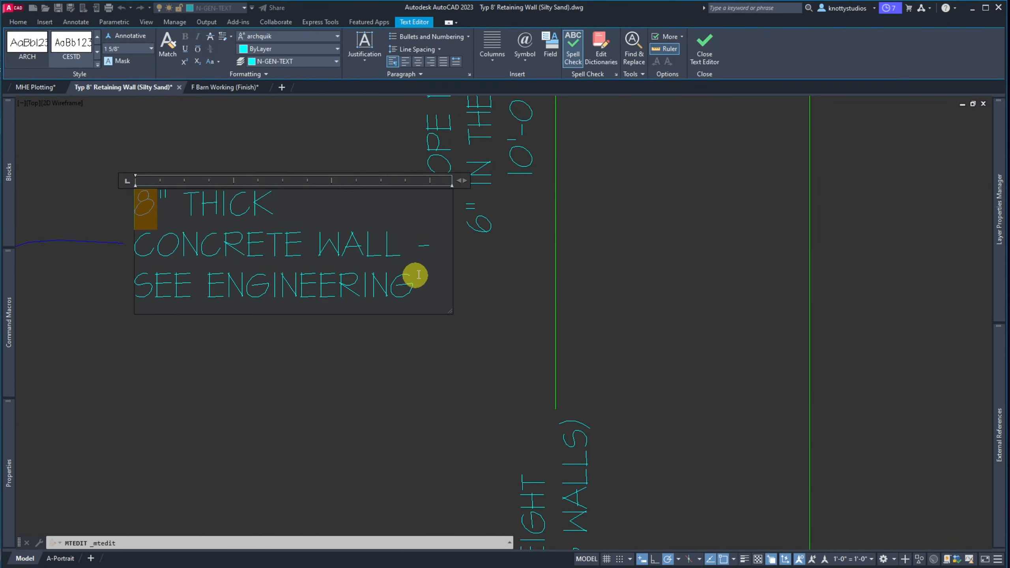
key(Escape)
click(394, 254)
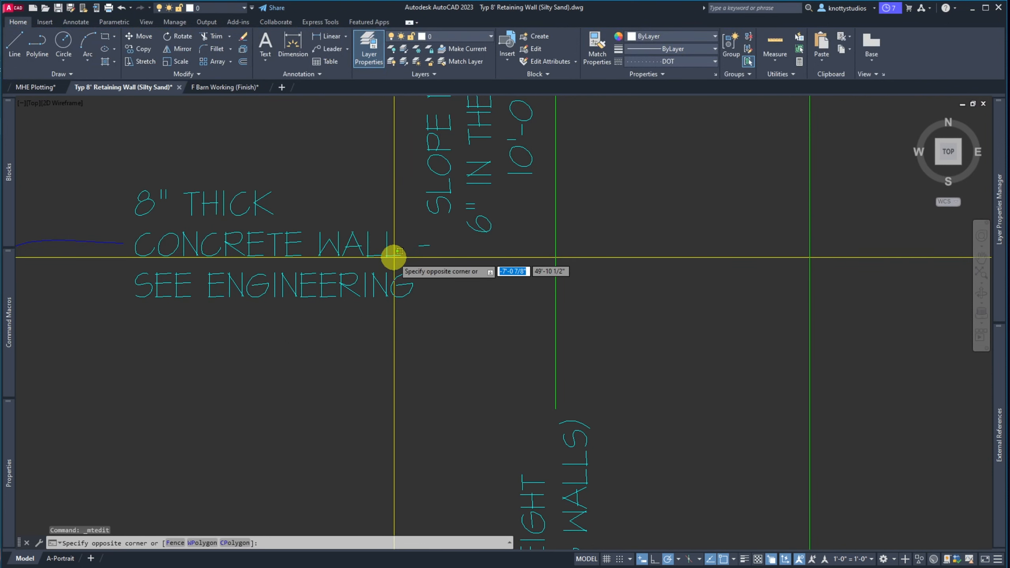
click(394, 254)
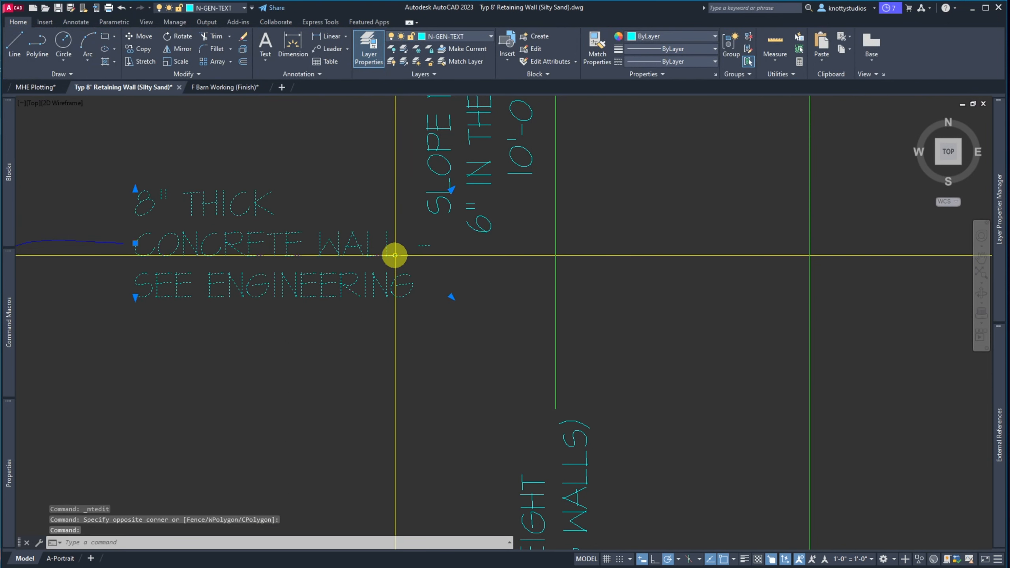
double_click(400, 255)
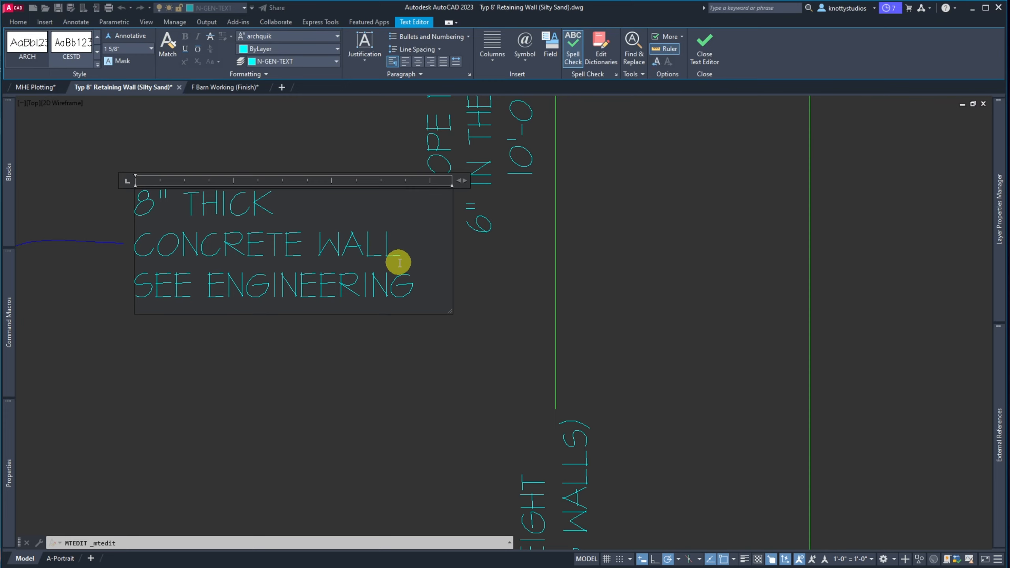
key(Delete)
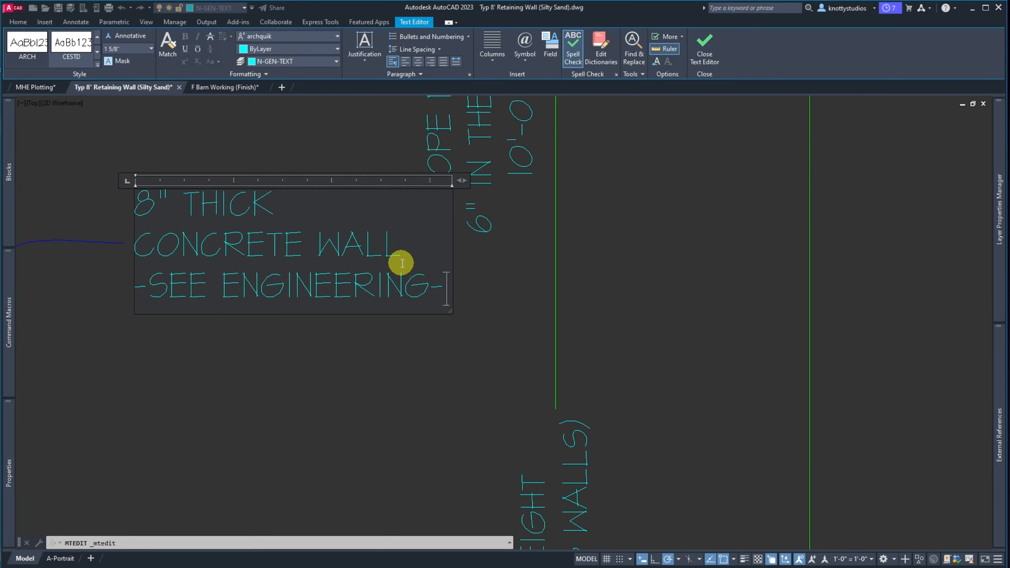
click(367, 382)
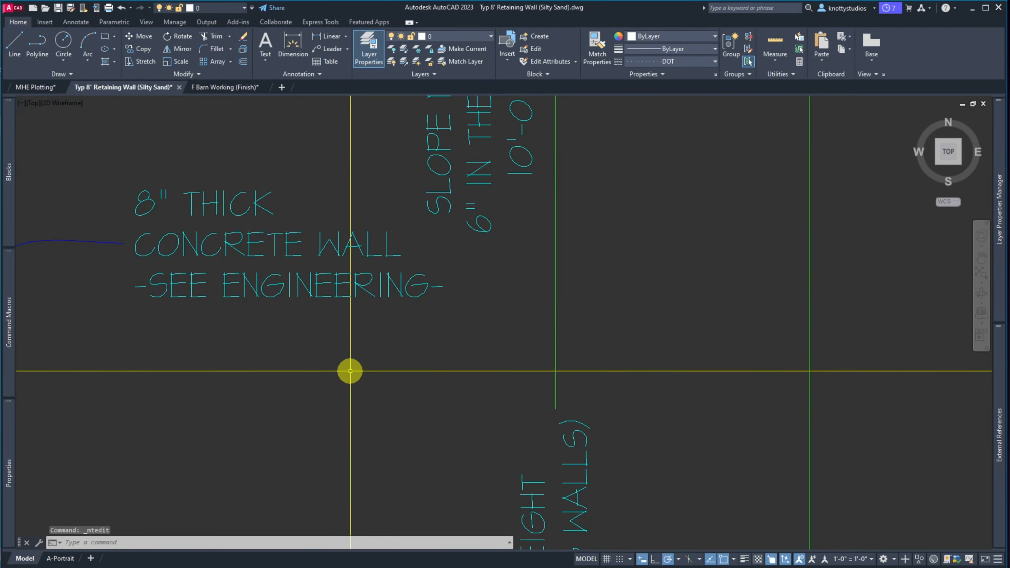
scroll(350, 370, down, 6)
Run MIRROR on the 8" THICK CONCRETE WALL note and its leader
scroll(342, 372, up, 2)
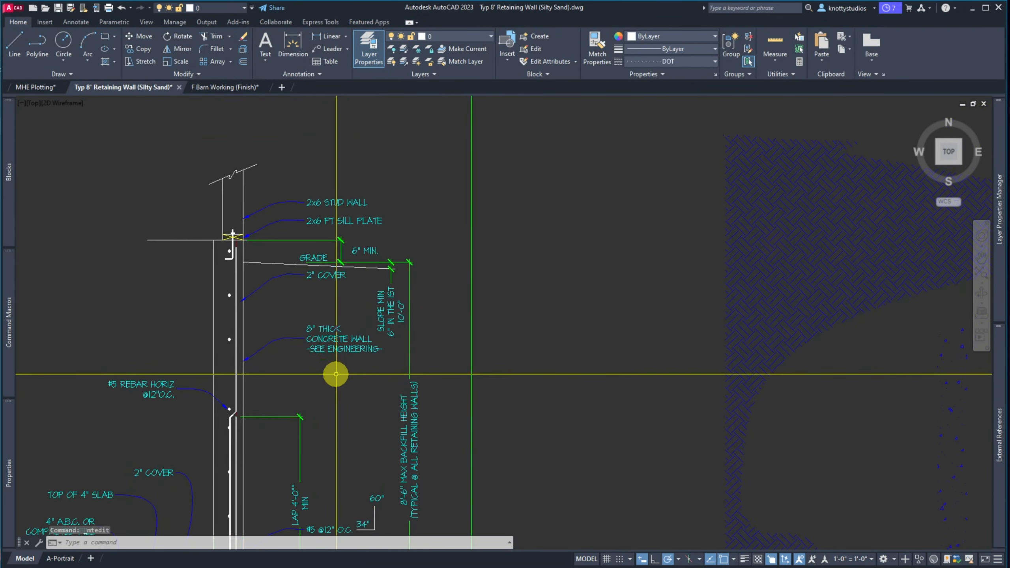
scroll(320, 368, up, 4)
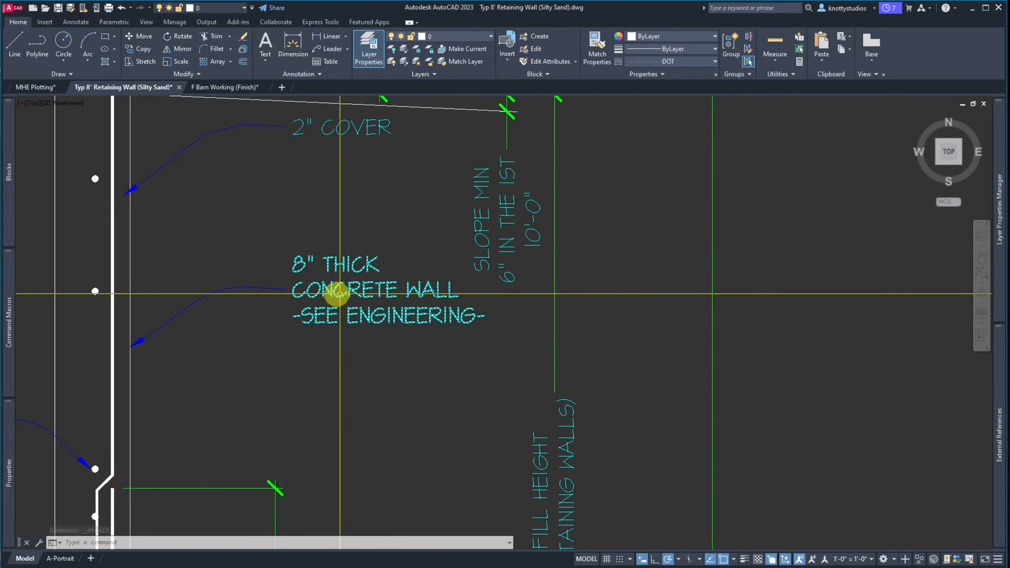
scroll(350, 296, down, 3)
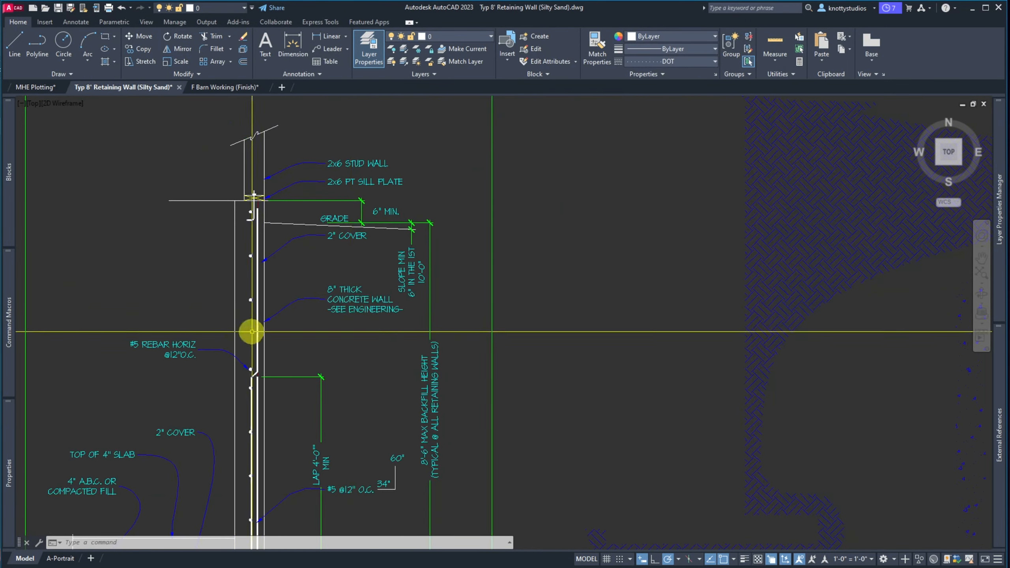
scroll(250, 332, up, 3)
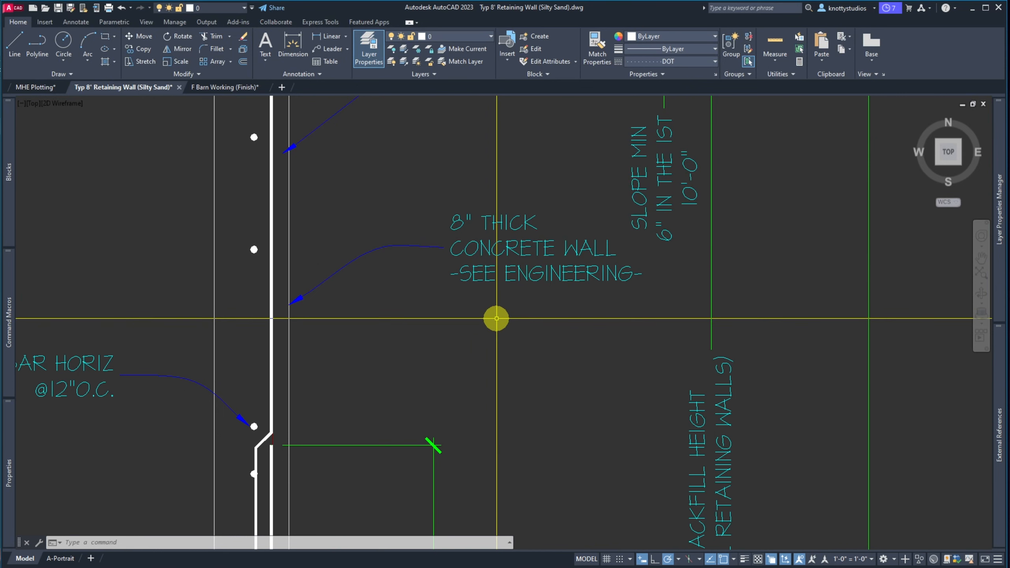
scroll(496, 316, down, 4)
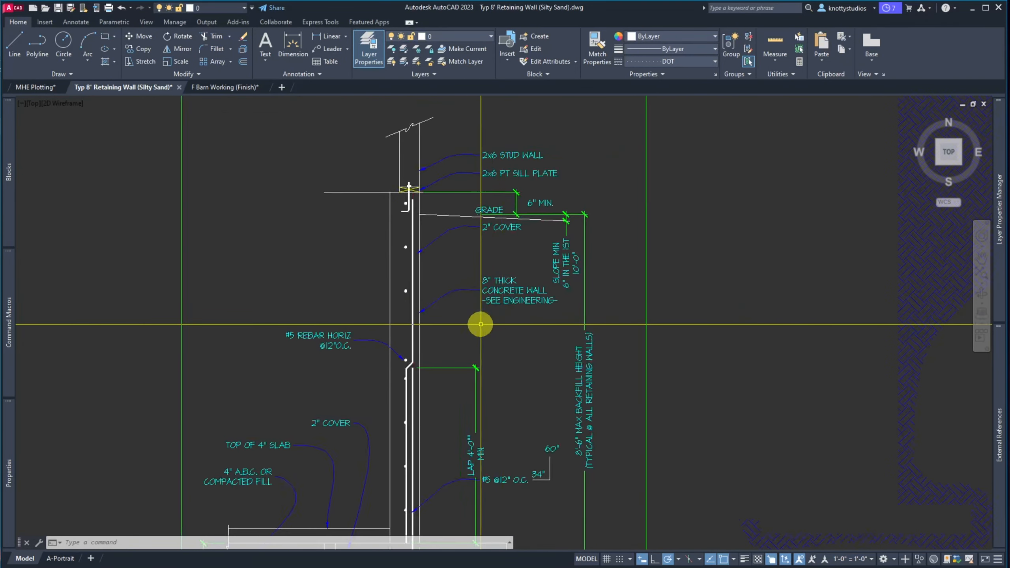
scroll(480, 322, up, 4)
text(mi)
key(Return)
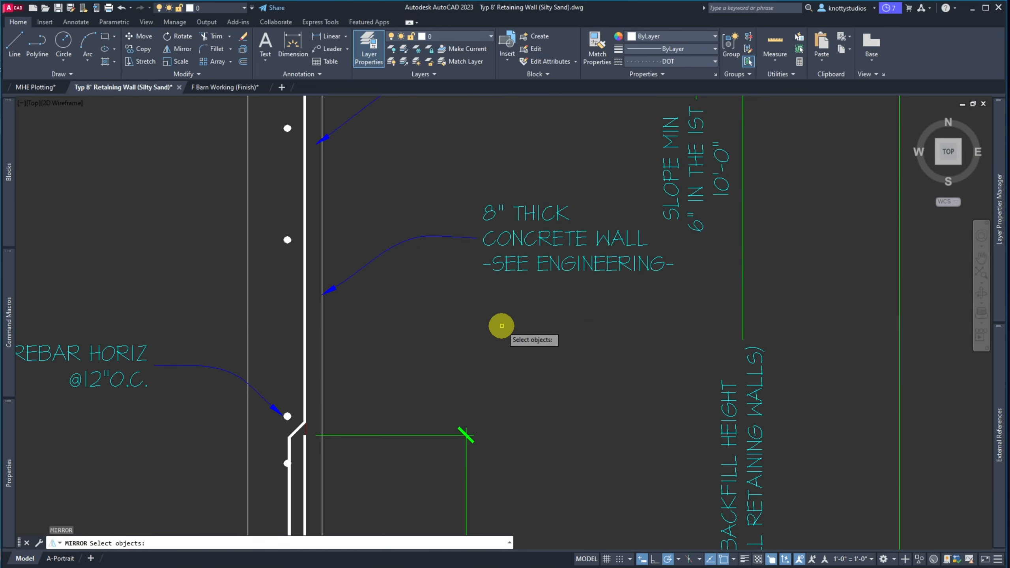
click(502, 326)
click(447, 201)
key(Return)
Mirror the note across a vertical line at the wall top, keeping the original
scroll(436, 304, down, 3)
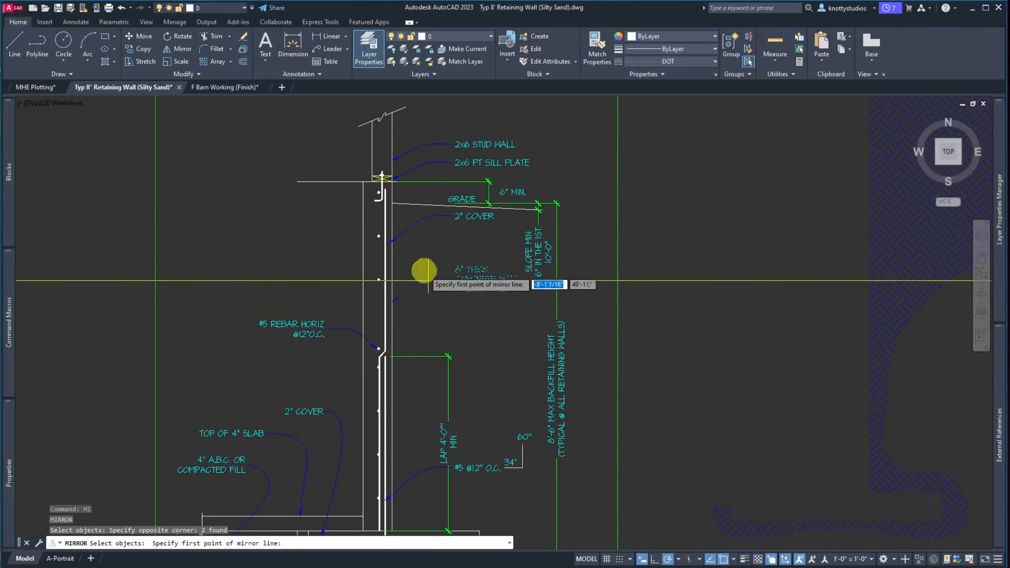
scroll(371, 187, up, 3)
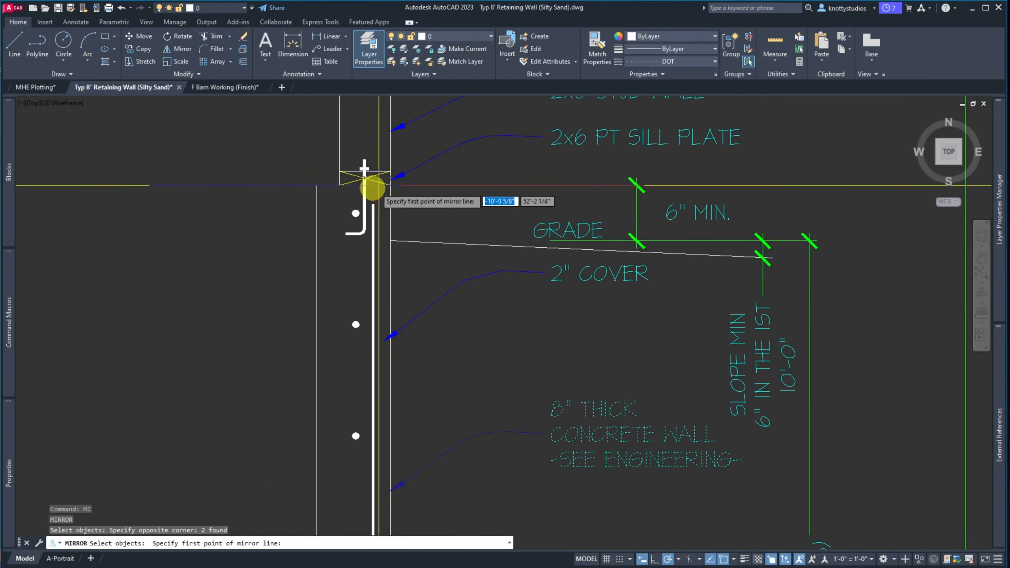
click(351, 187)
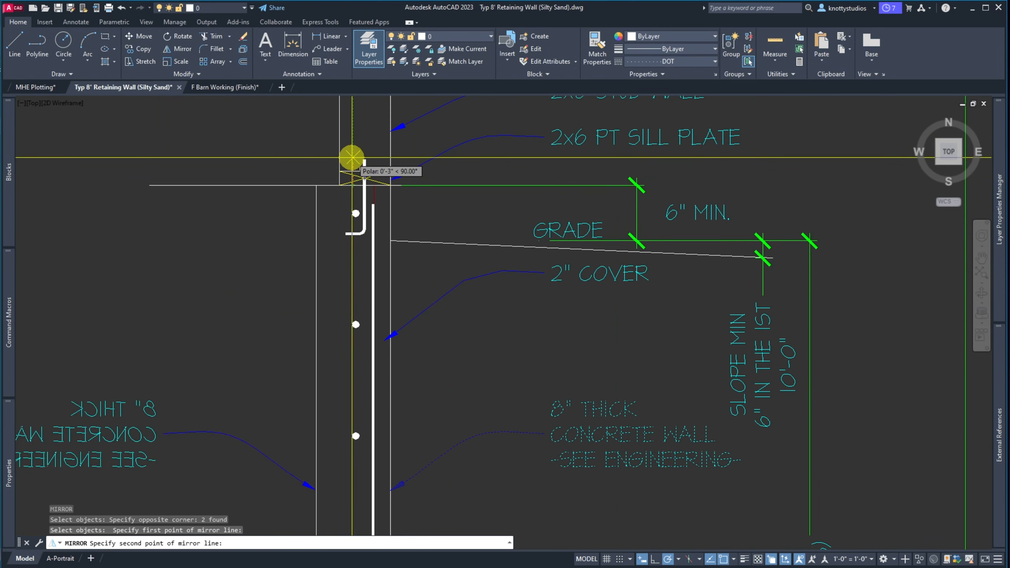
click(352, 157)
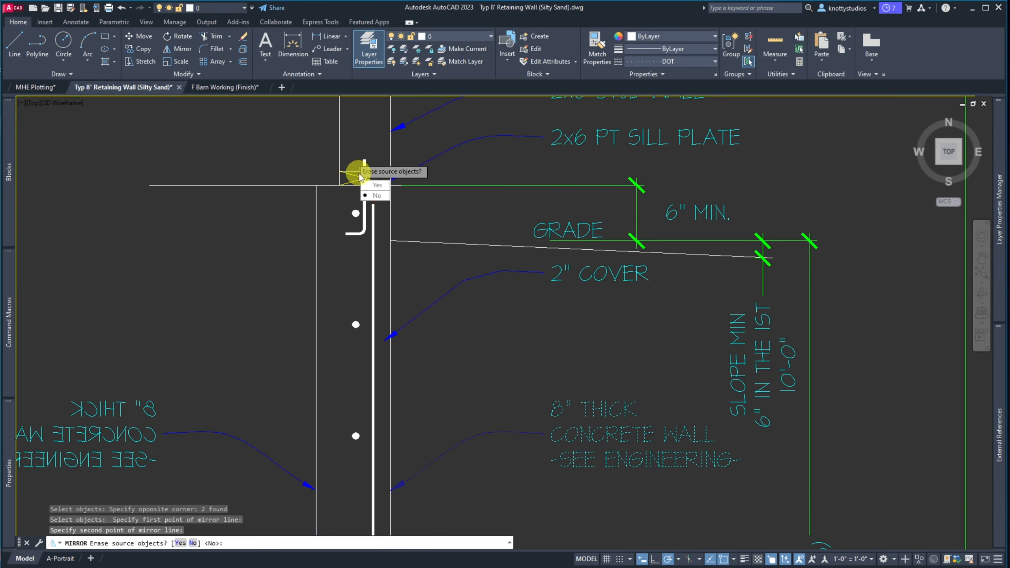
click(375, 196)
scroll(238, 246, down, 5)
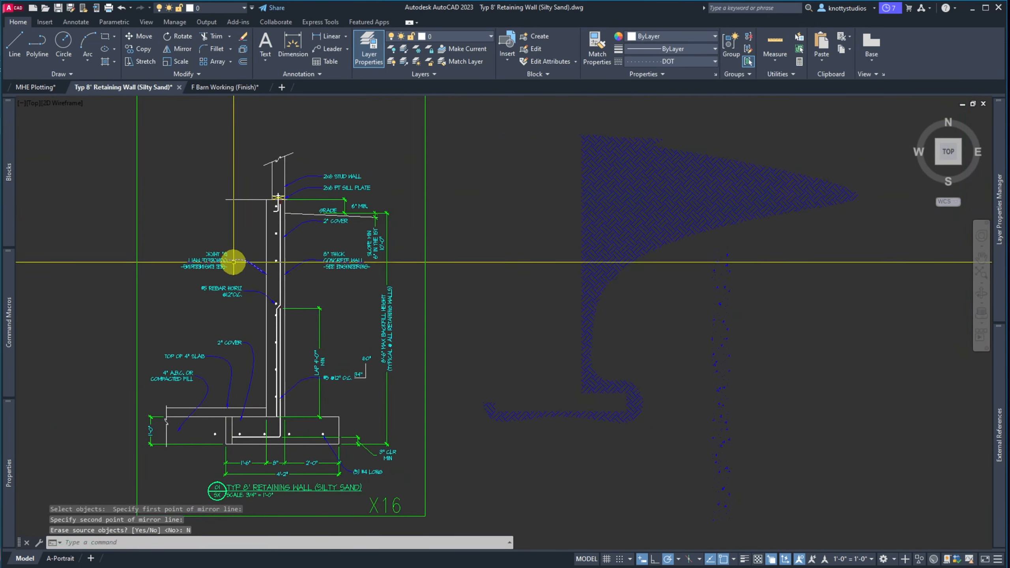
scroll(233, 278, up, 5)
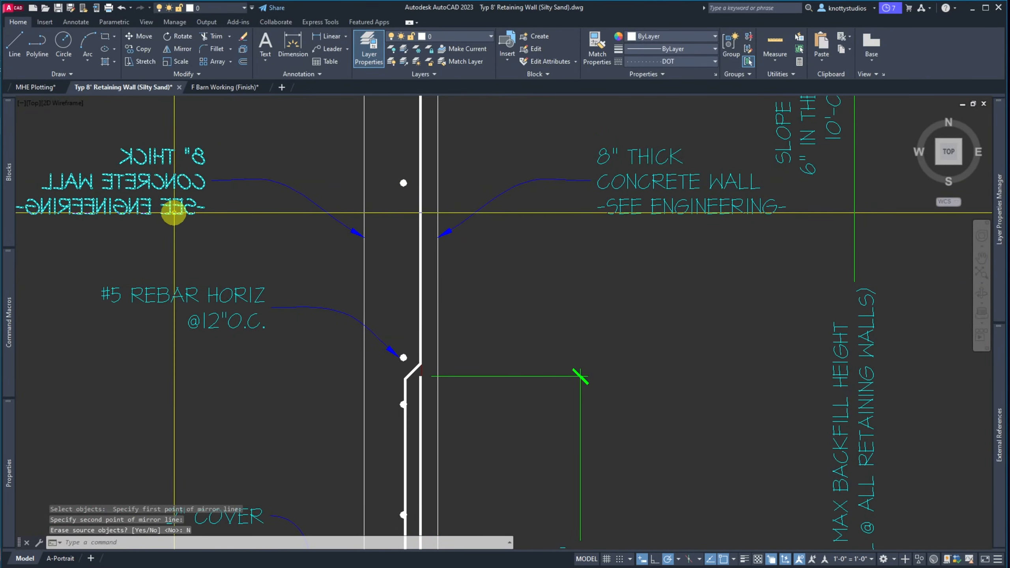
text(e)
key(space)
click(291, 235)
Erase the backwards mirrored copy and set MIRRTEXT to 0
click(189, 146)
key(space)
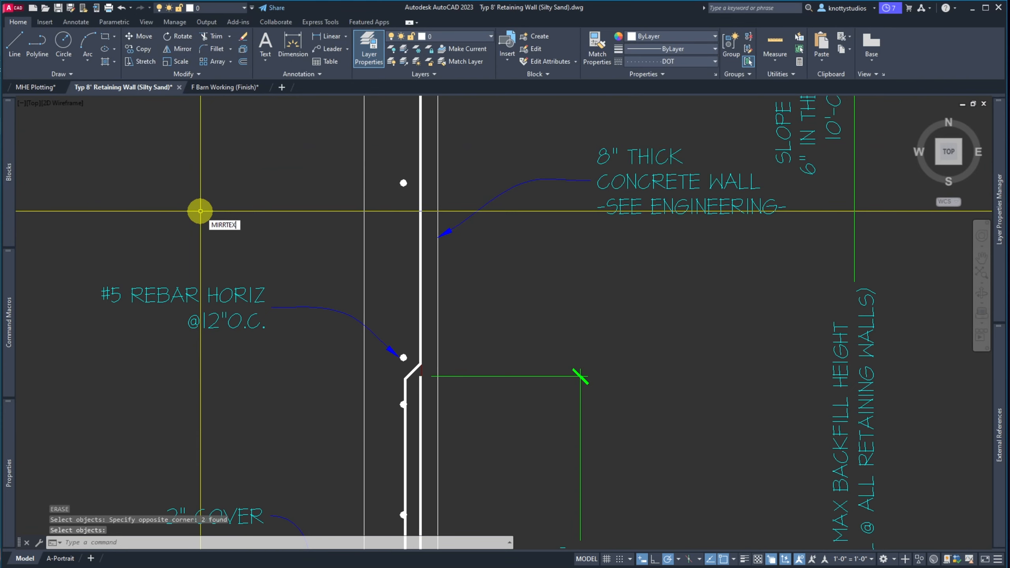
text(MIRRTEXT)
key(Return)
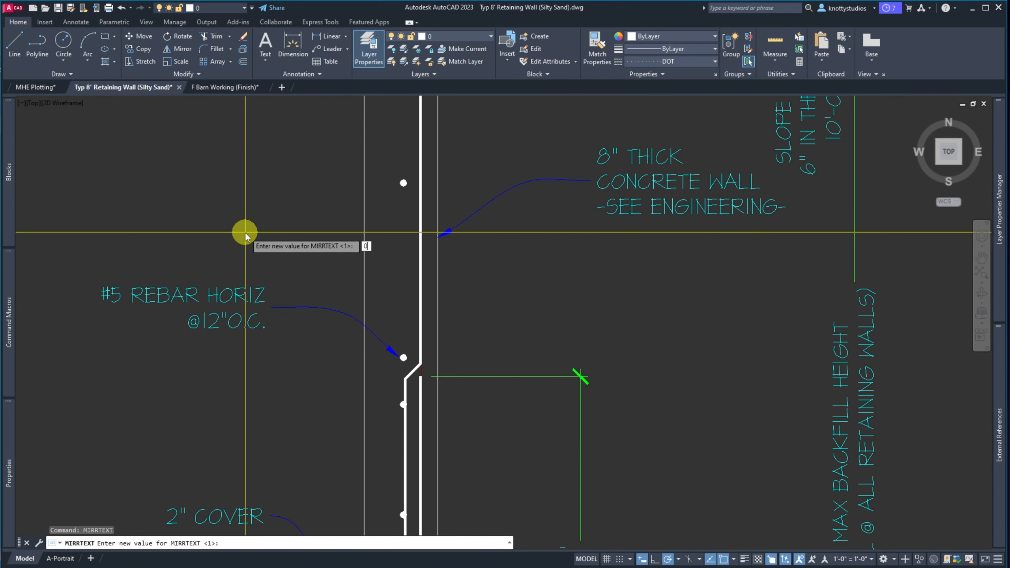
key(Return)
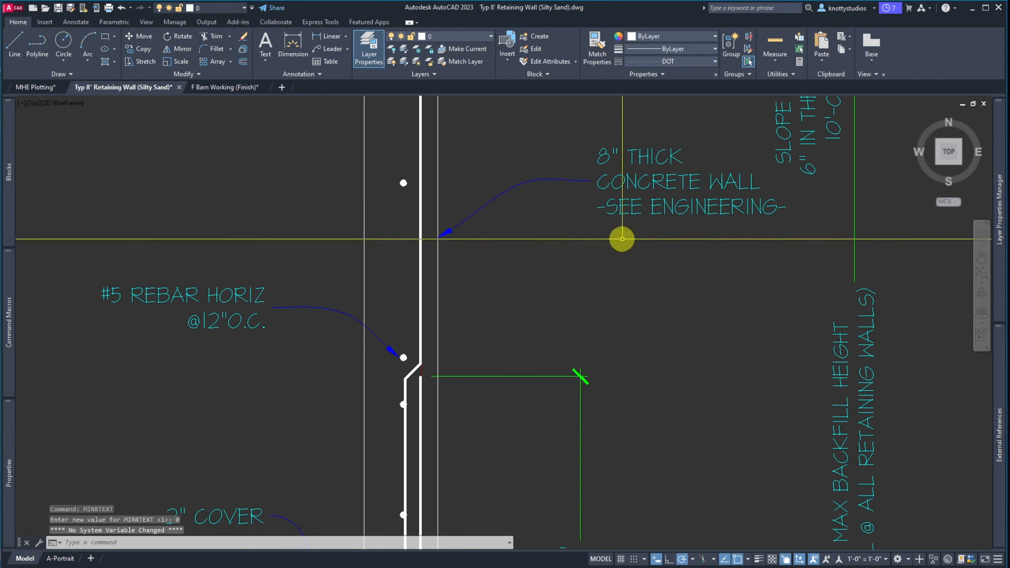
Mirror the wall note and leader across a vertical line at the sill plate corner, erasing the source
key(Return)
click(631, 295)
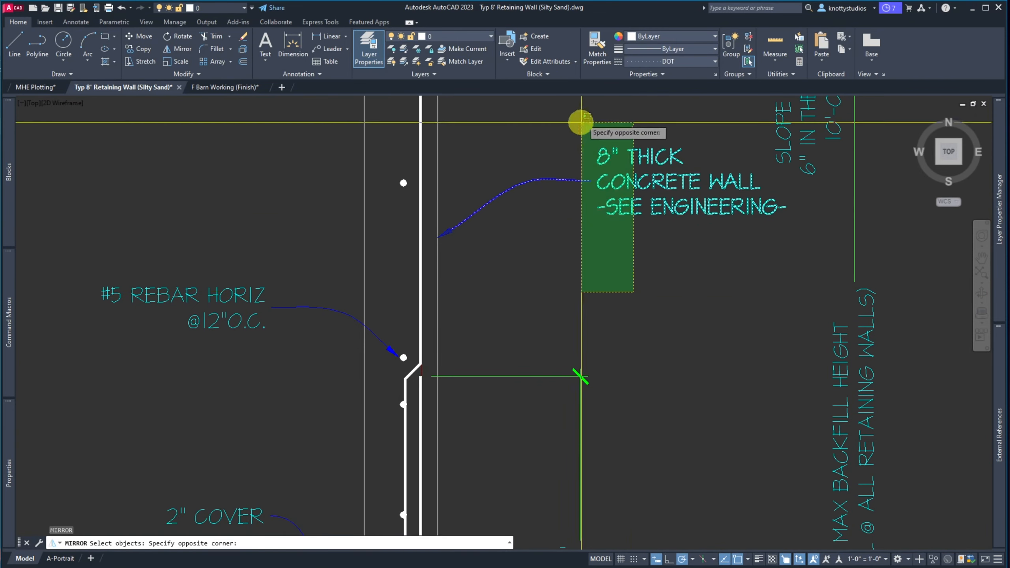
click(582, 123)
scroll(489, 253, down, 5)
scroll(489, 257, up, 6)
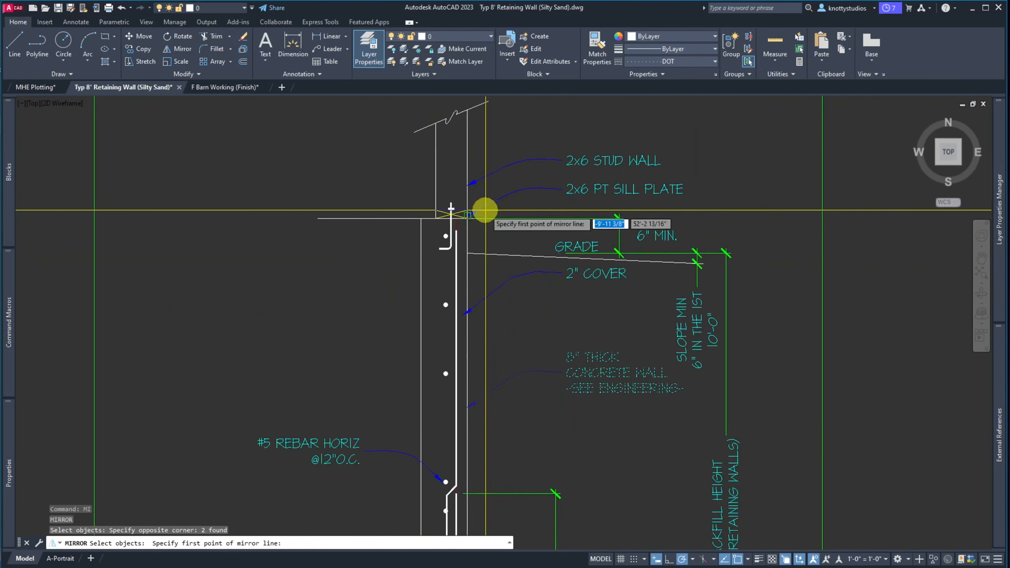
click(441, 217)
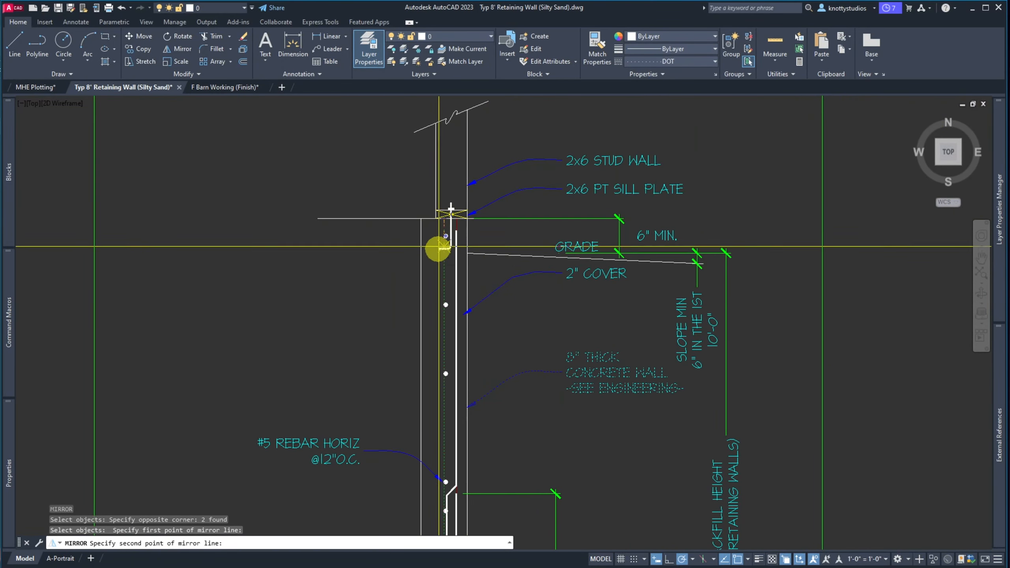
click(445, 328)
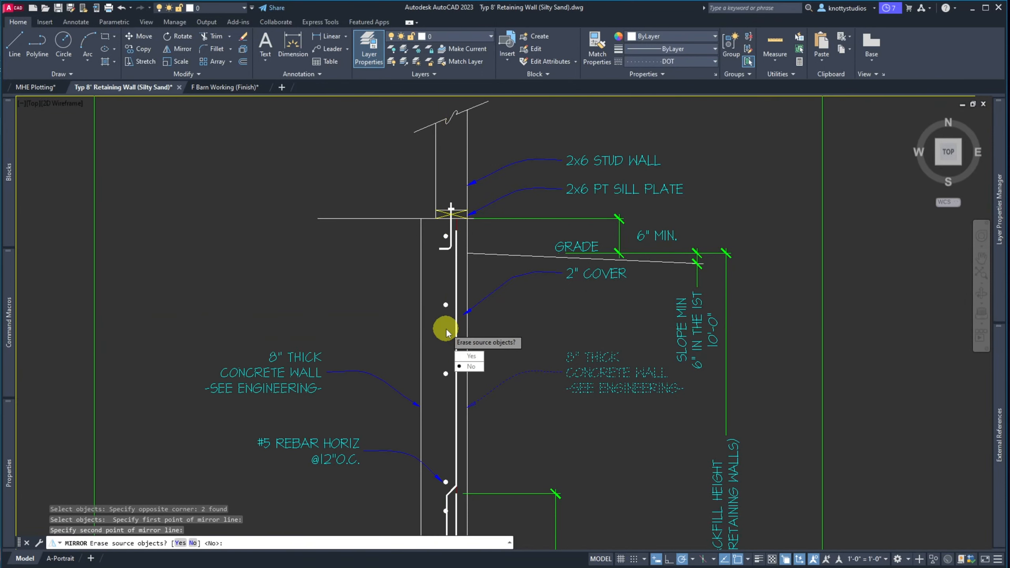
text(Y)
key(Return)
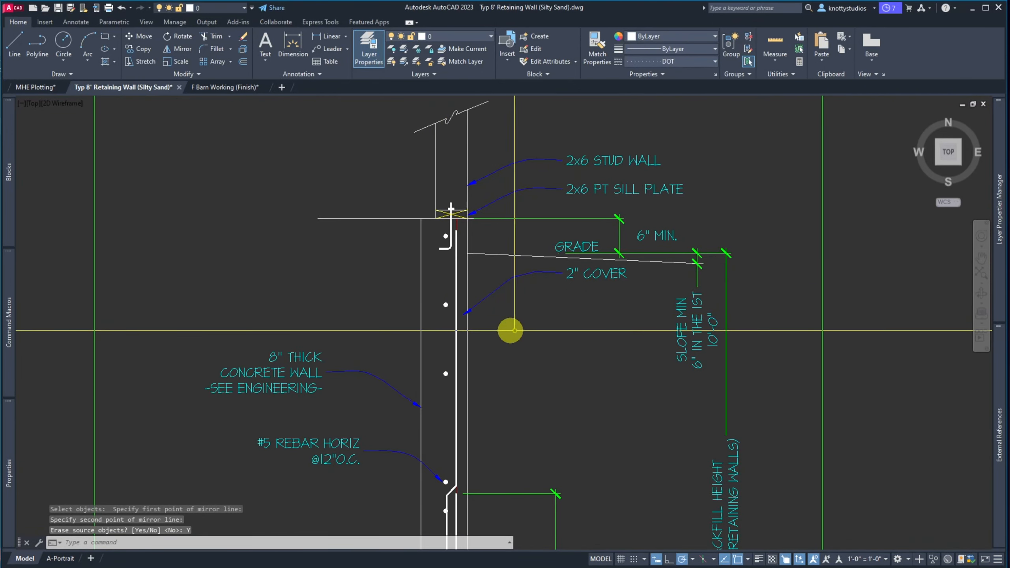
scroll(532, 310, down, 5)
scroll(516, 306, up, 7)
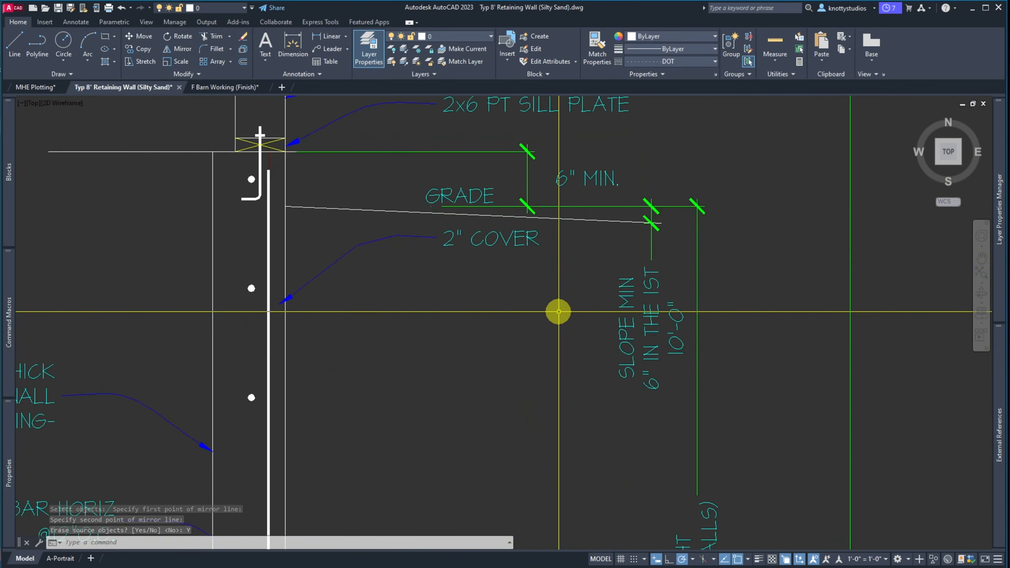
scroll(468, 287, down, 4)
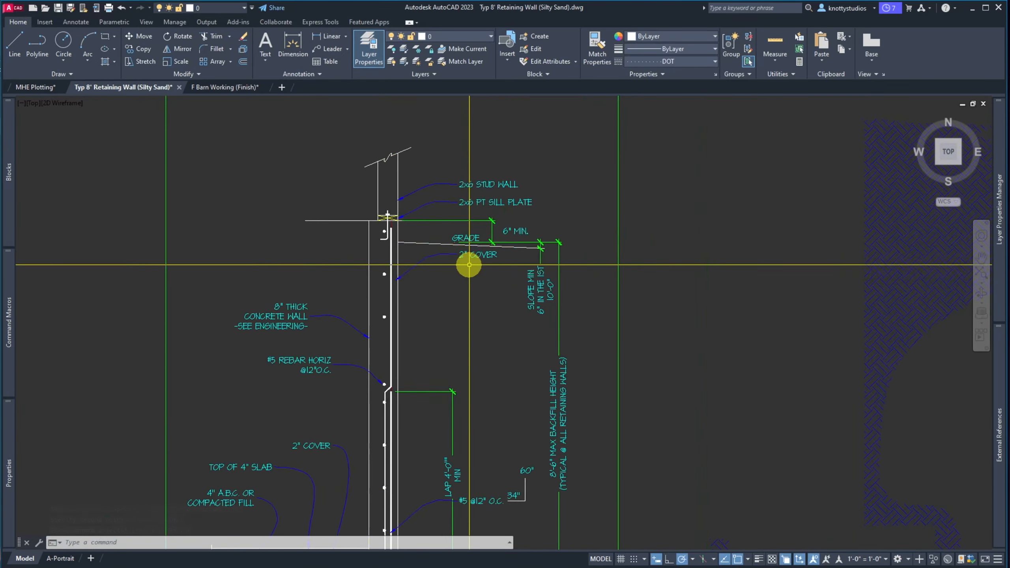
scroll(469, 342, down, 2)
scroll(440, 477, up, 4)
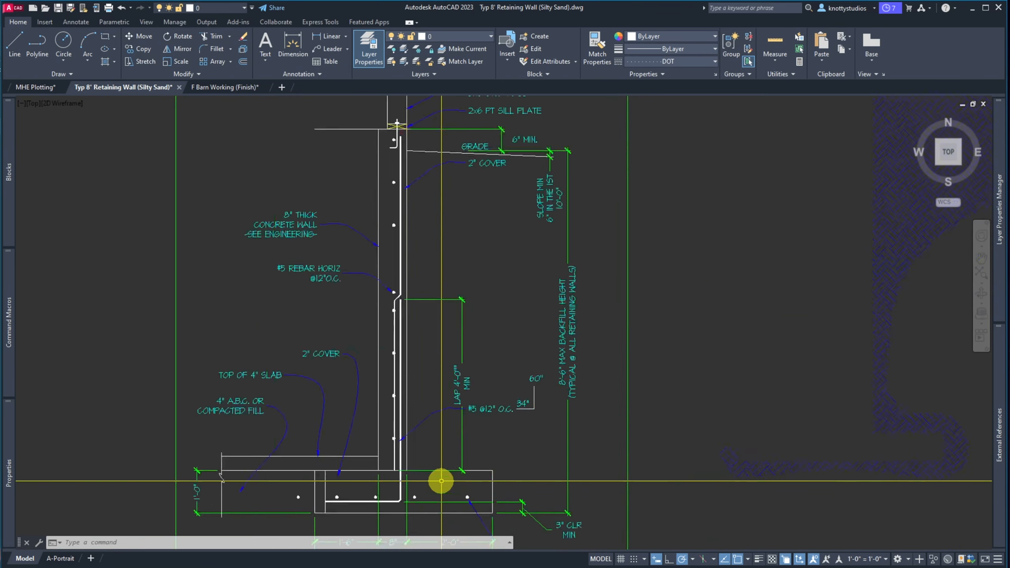
scroll(435, 378, down, 4)
scroll(450, 254, up, 5)
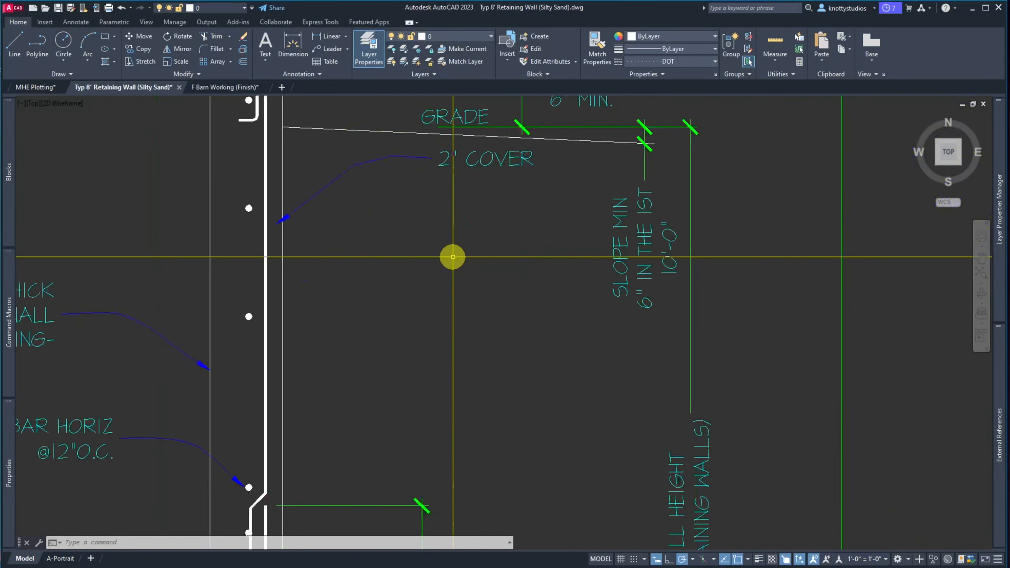
scroll(339, 341, down, 2)
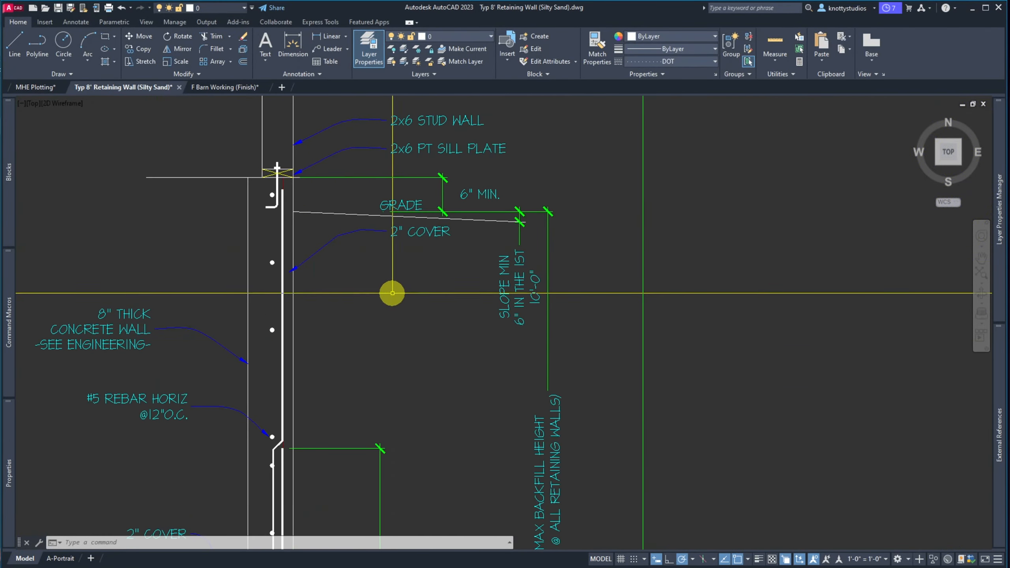
Move the 2" COVER note and leader so its arrow tip snaps to the nearest point on the wall face
key(m)
key(Return)
click(417, 289)
click(368, 225)
key(Return)
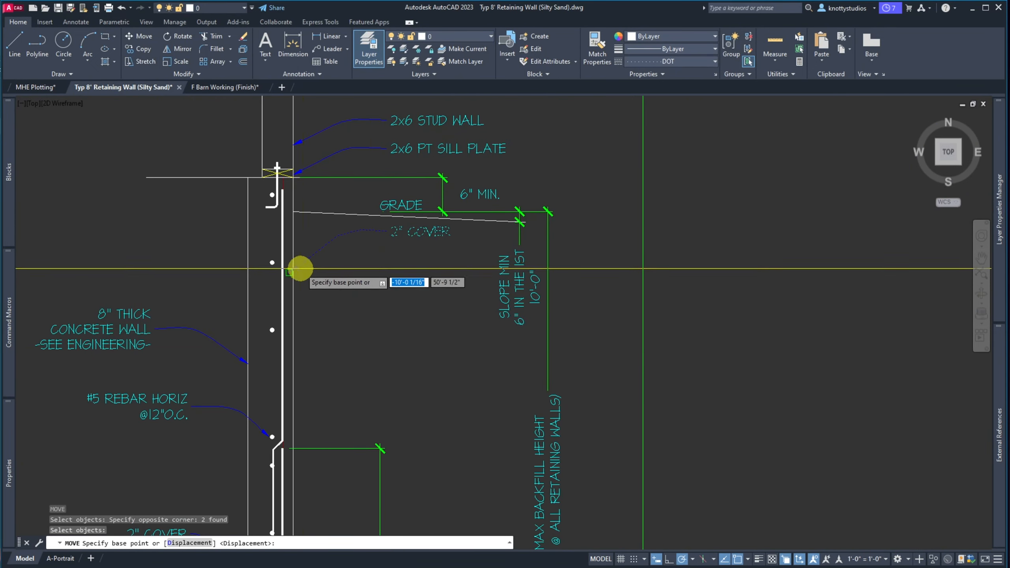
click(293, 273)
scroll(293, 421, up, 4)
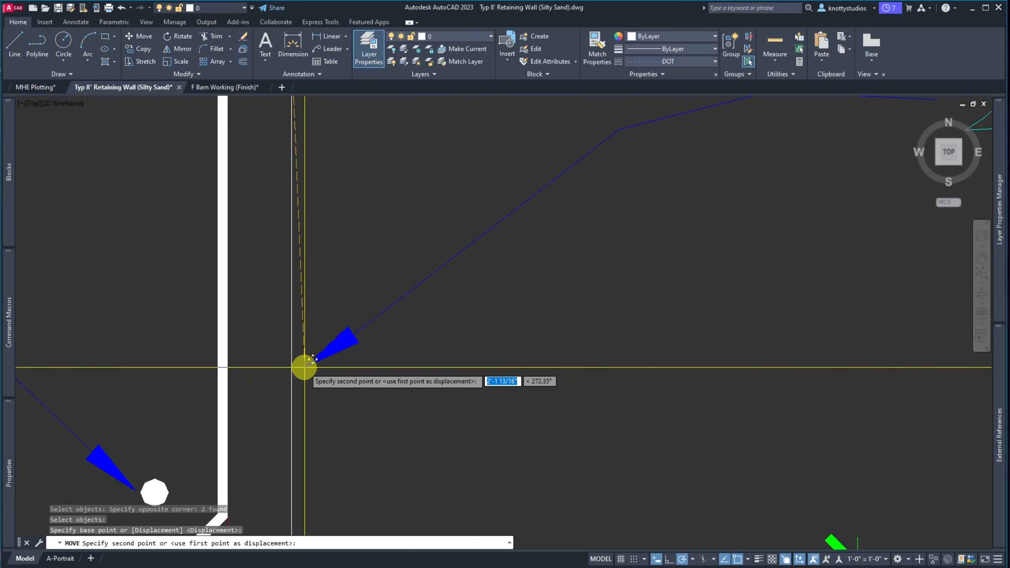
text(NEA)
key(Return)
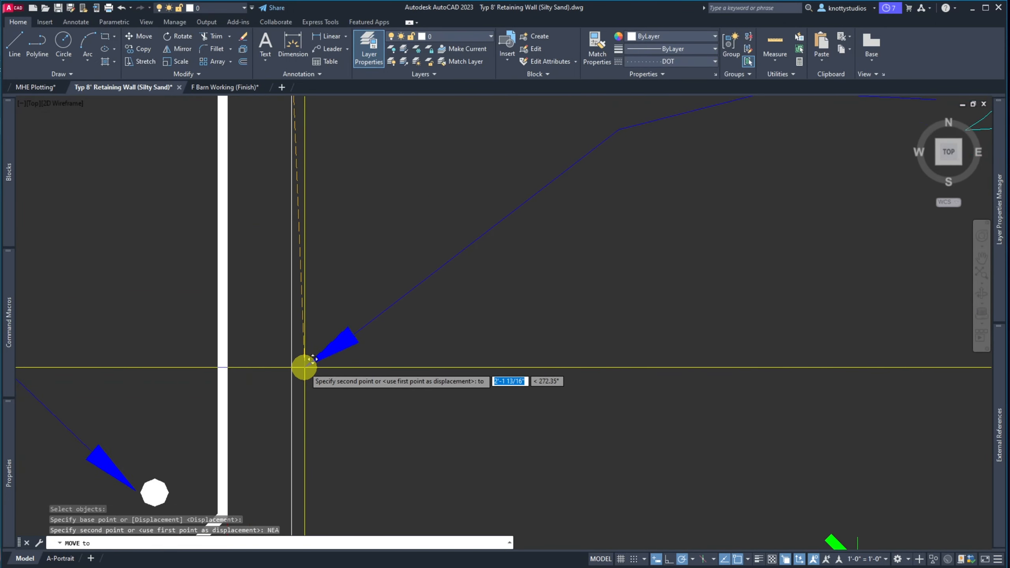
mouse_move(304, 366)
middle_down()
mouse_move(273, 316)
mouse_move(289, 297)
middle_up()
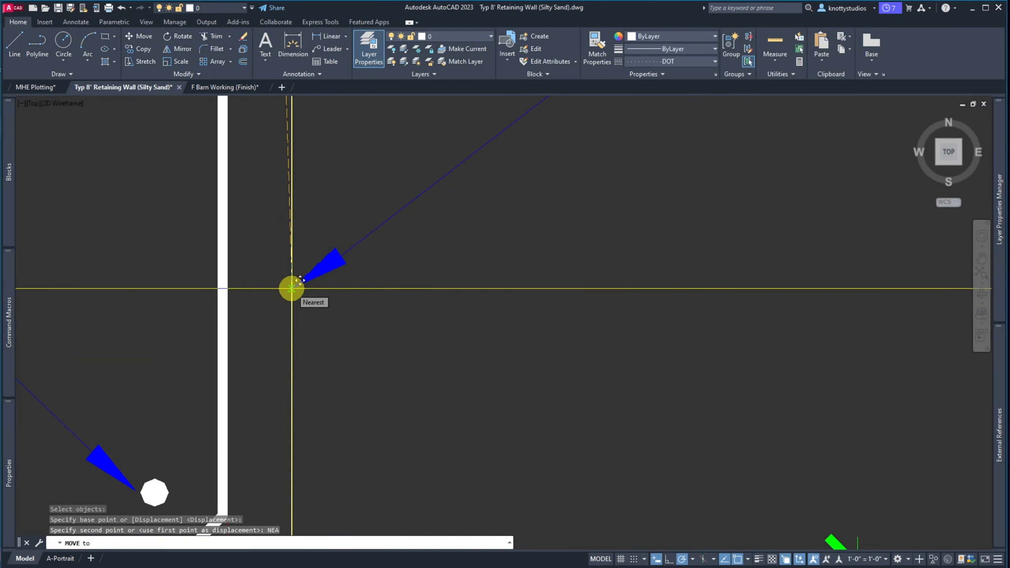
click(291, 287)
Lower the 2" COVER leader's bend point for a smoother curve
scroll(112, 406, down, 5)
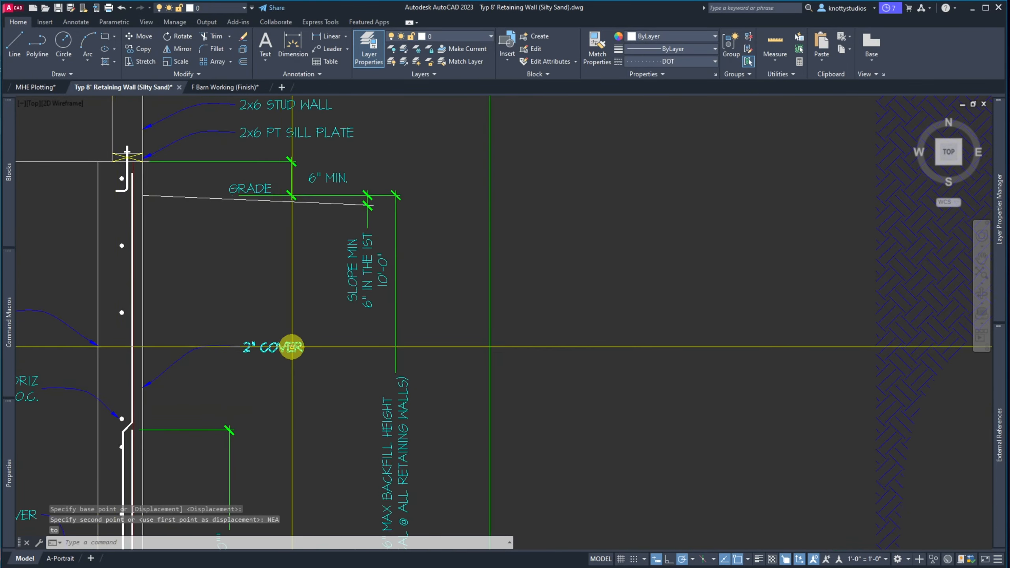
scroll(128, 385, up, 3)
scroll(206, 362, up, 3)
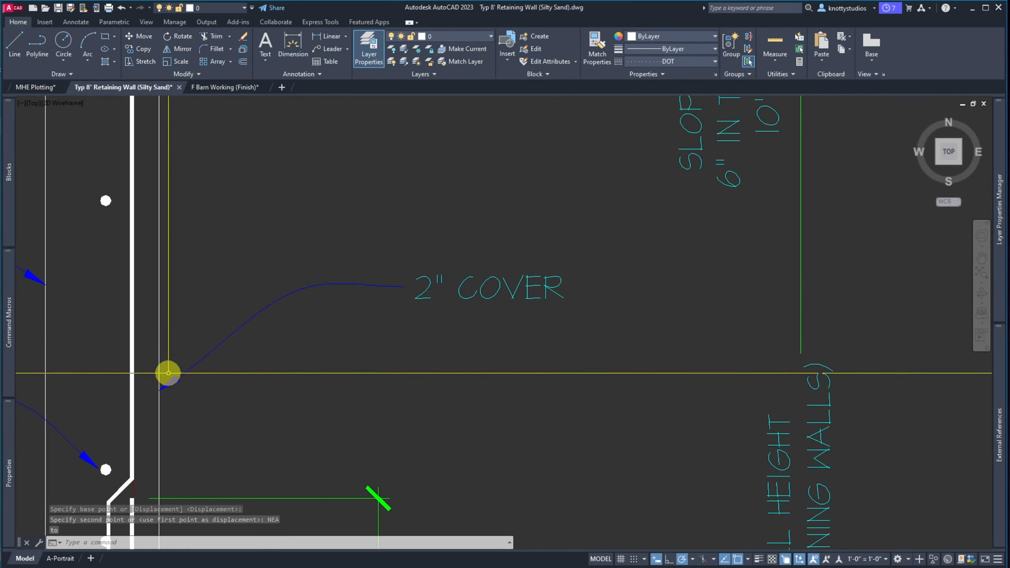
click(310, 285)
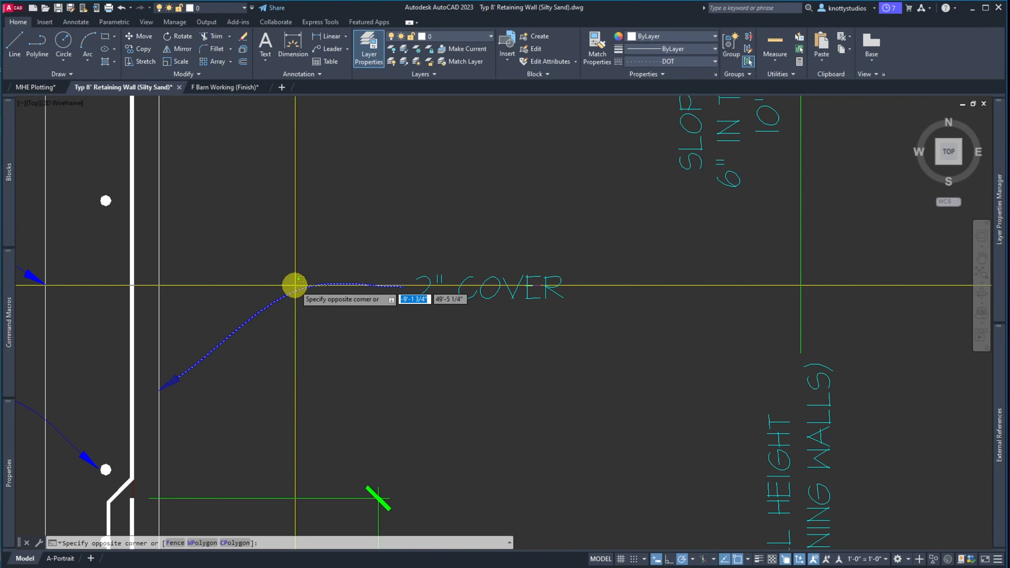
click(296, 285)
click(314, 285)
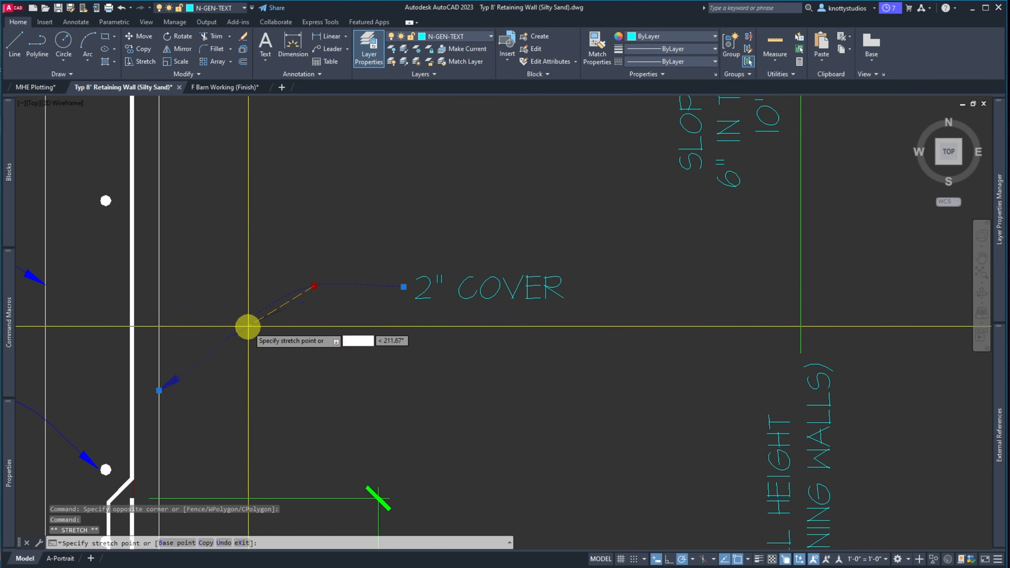
click(243, 342)
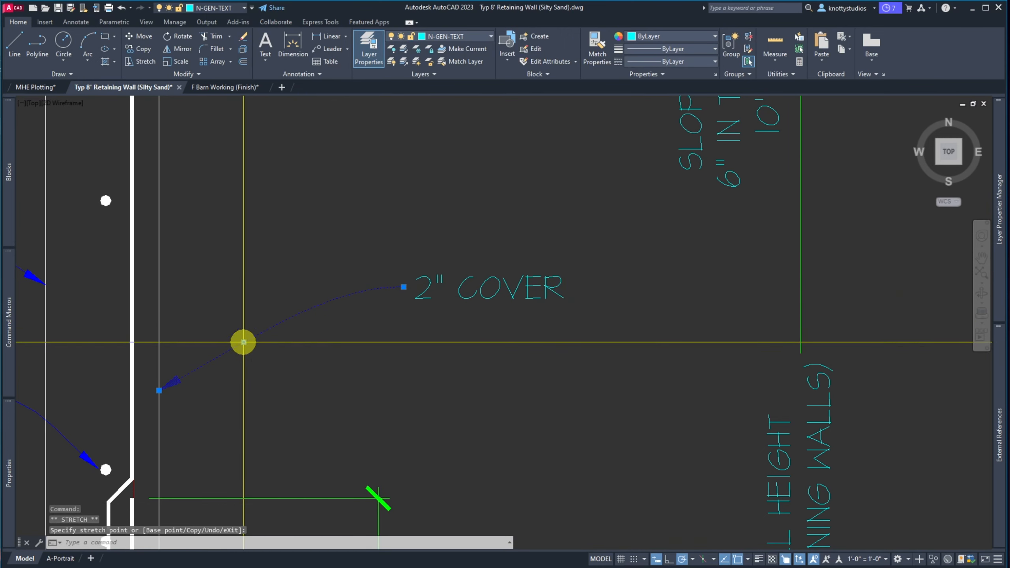
Shift the cover note's landing point closer to the wall and start editing its text
click(423, 290)
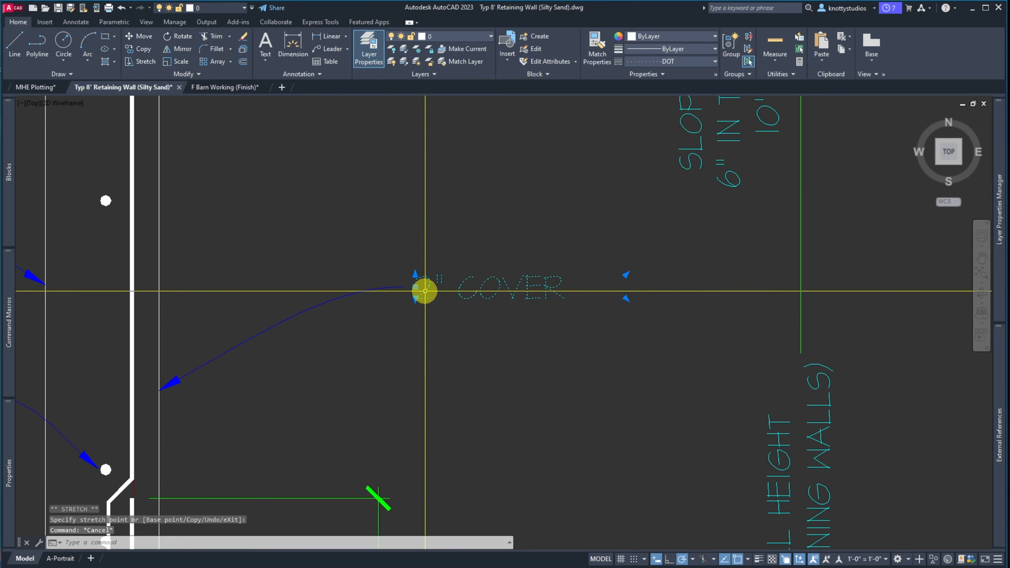
click(414, 286)
click(345, 330)
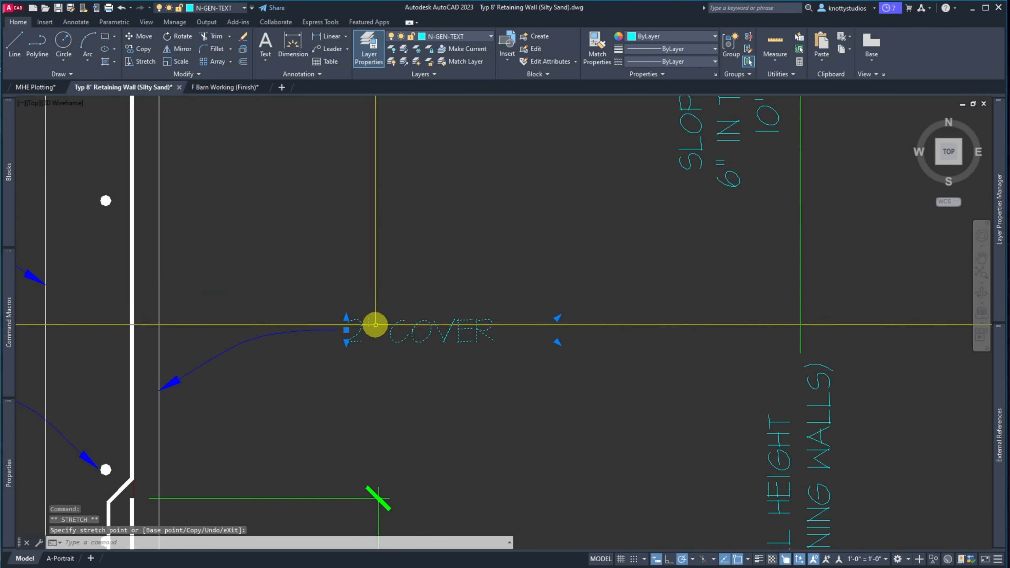
click(358, 326)
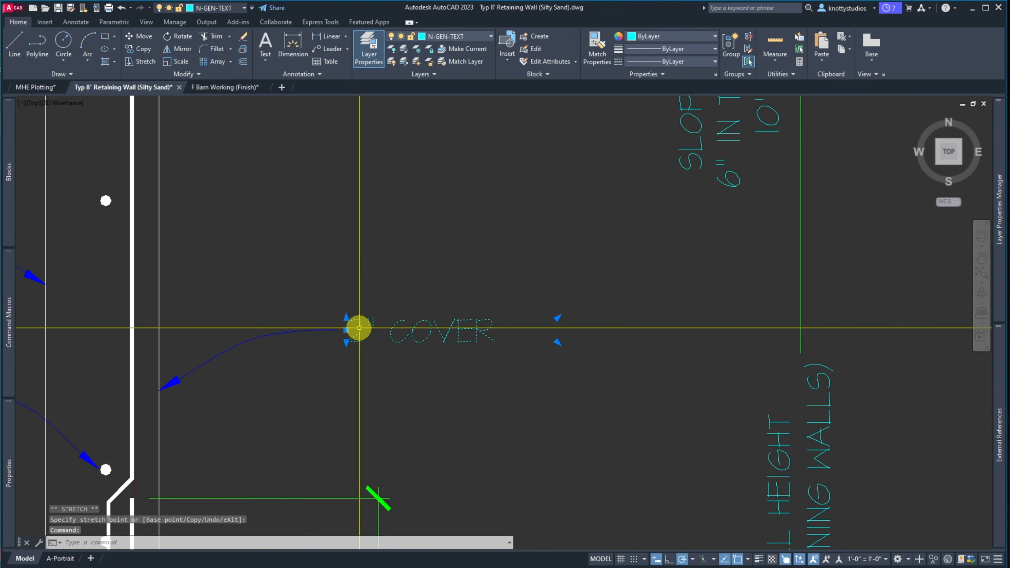
double_click(358, 327)
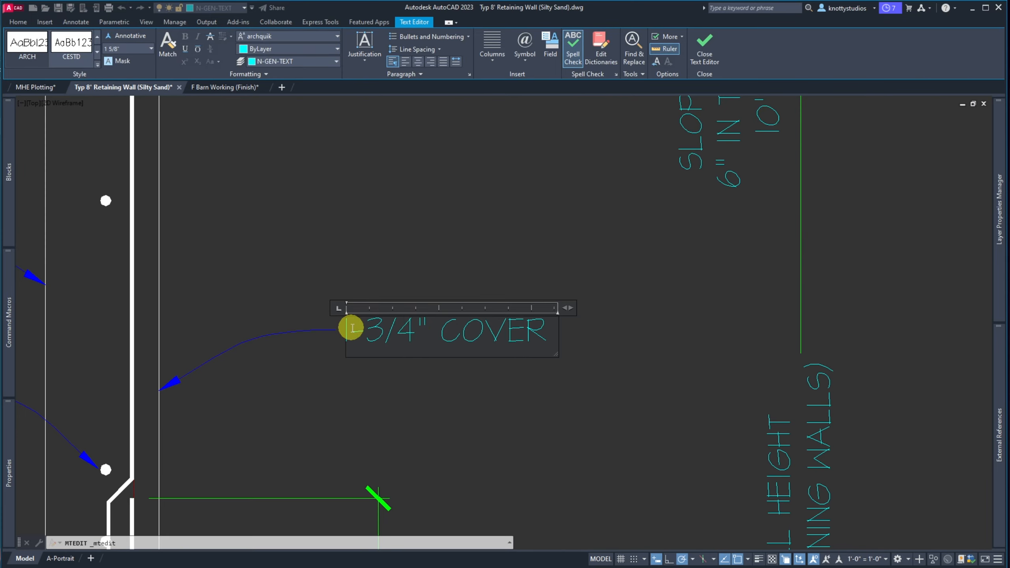
Change the 1-3/4" COVER note to 1-3/4" CONC TO REBAR EDGE and widen it to wrap onto two lines
scroll(294, 362, down, 2)
click(362, 397)
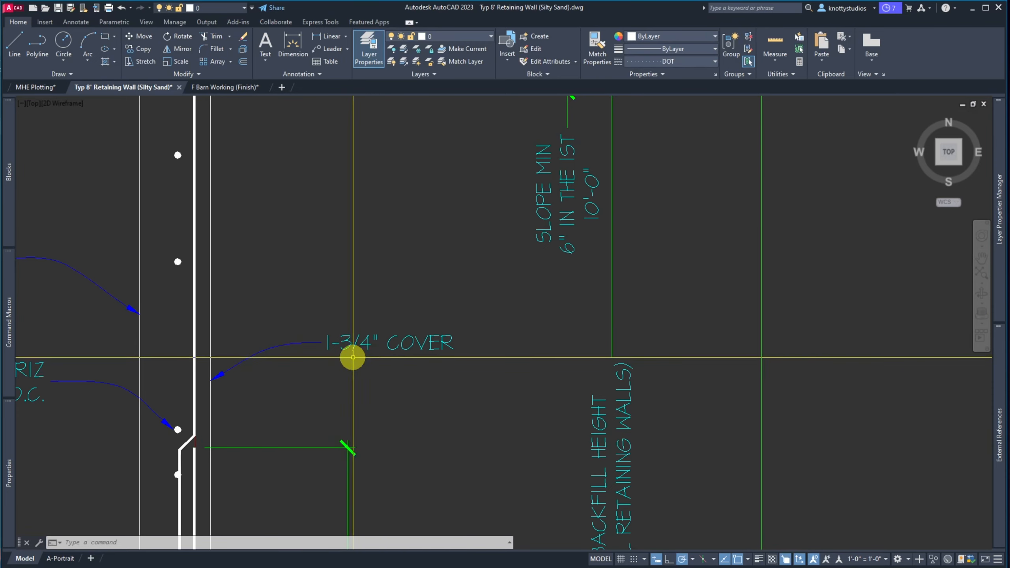
double_click(391, 347)
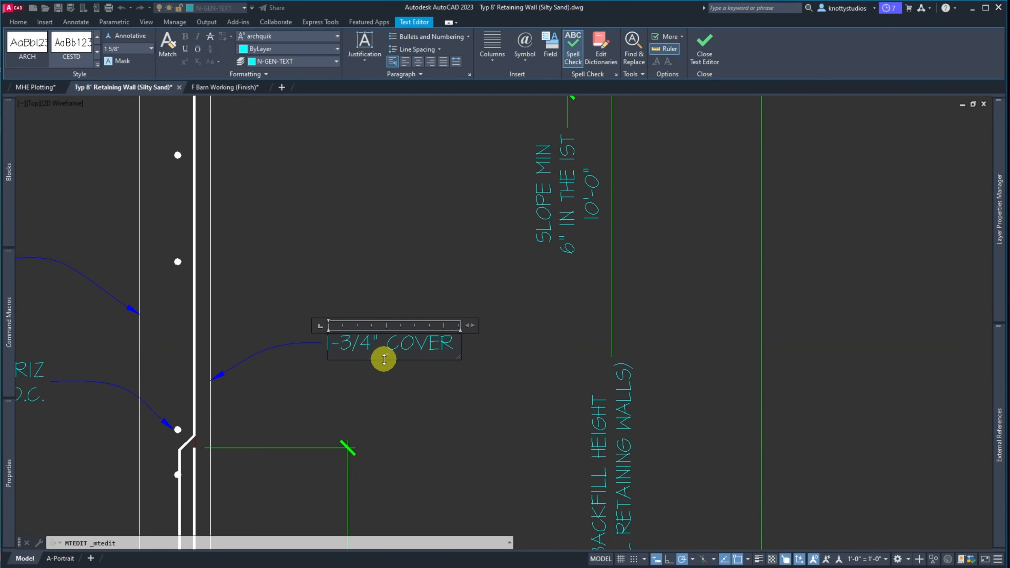
text(C TO R)
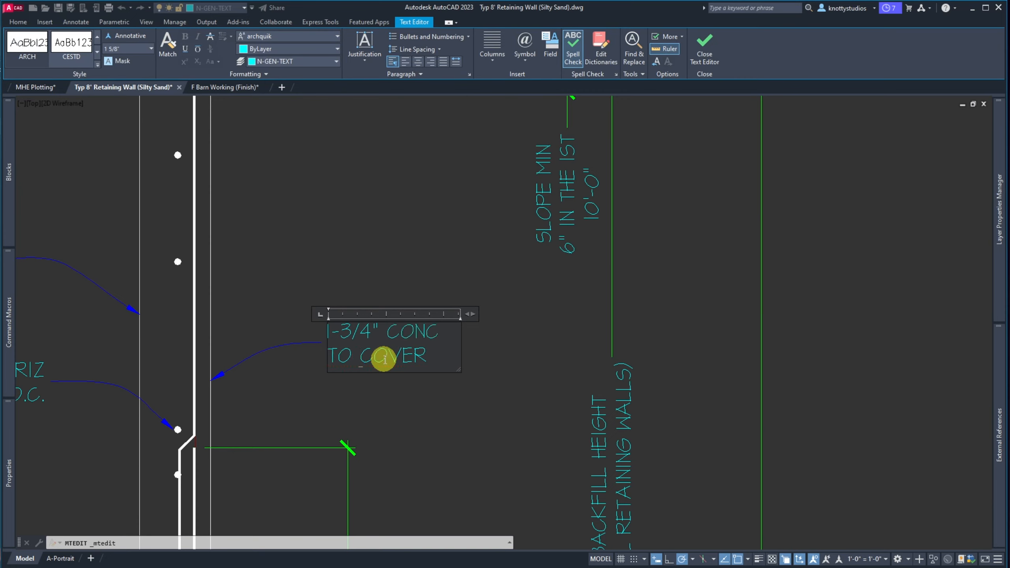
text(EBA)
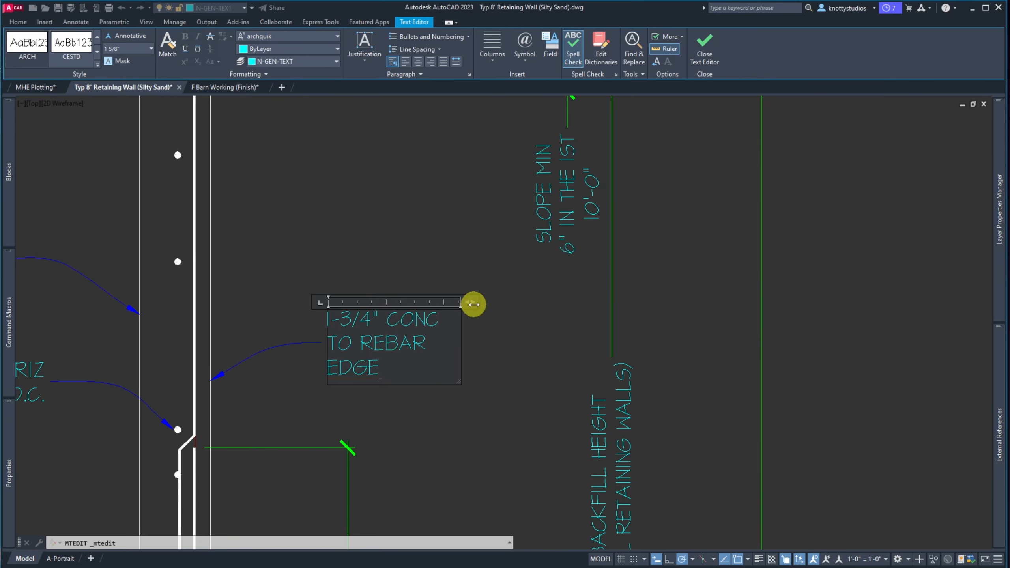
drag(475, 304, 493, 304)
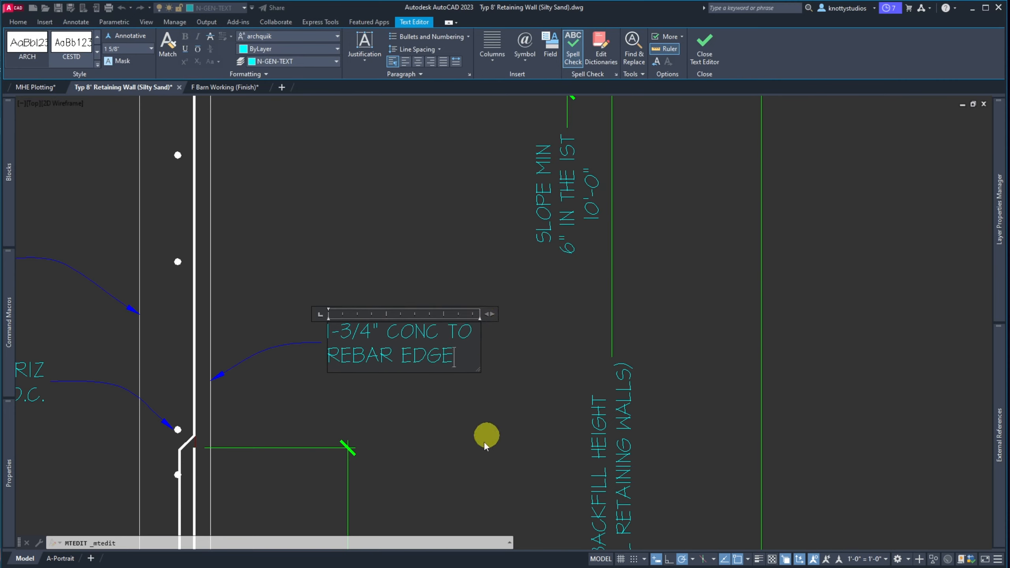
click(484, 446)
Move the REBAR EDGE note slightly higher by its grip
scroll(320, 395, down, 3)
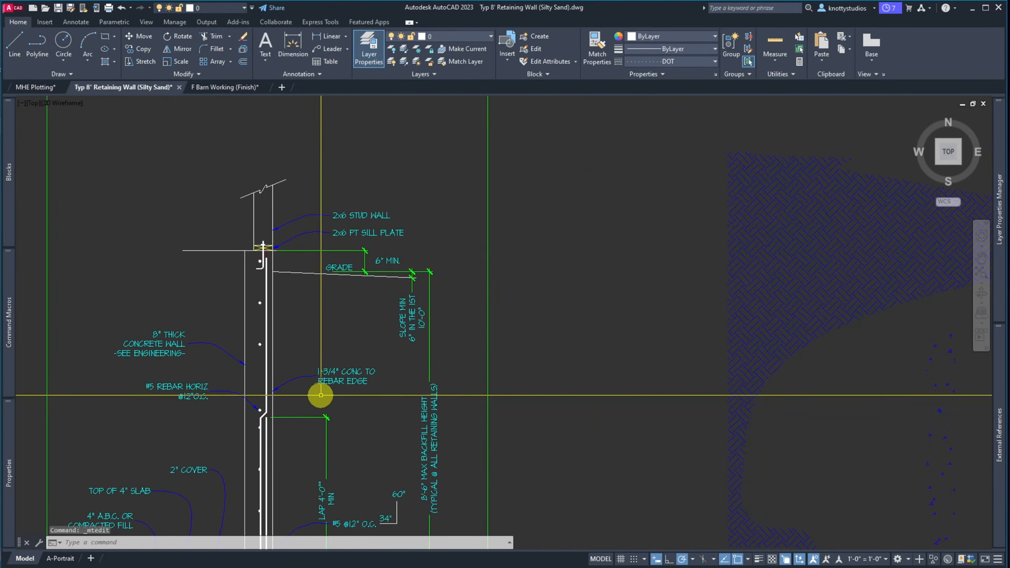
scroll(320, 395, up, 4)
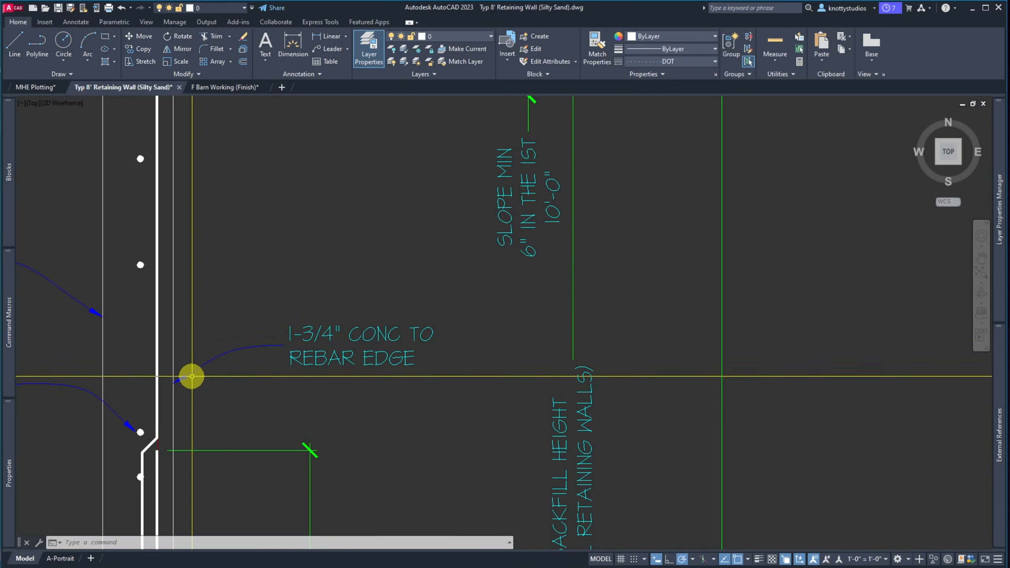
scroll(191, 376, up, 2)
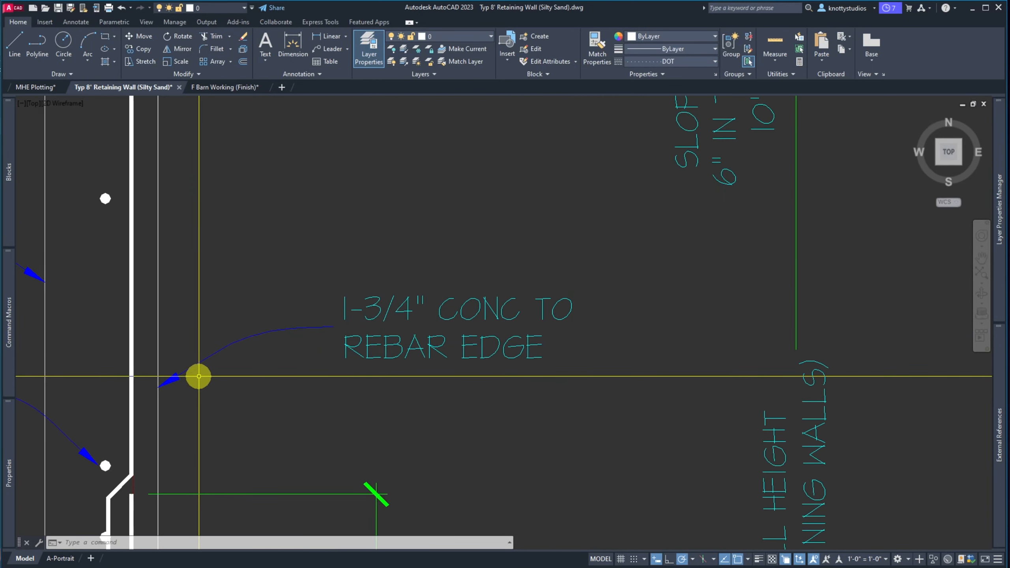
click(386, 351)
click(344, 327)
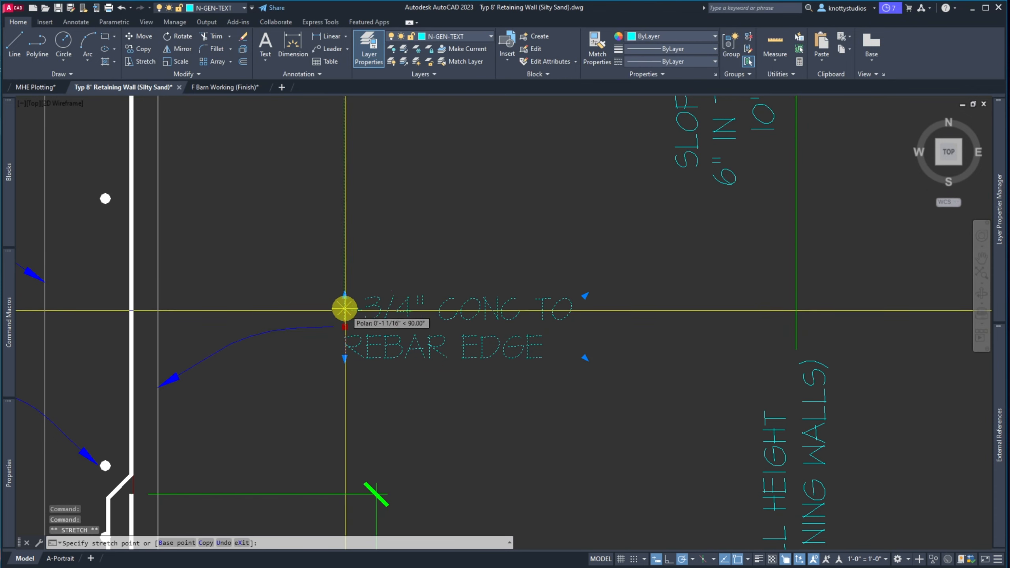
click(345, 282)
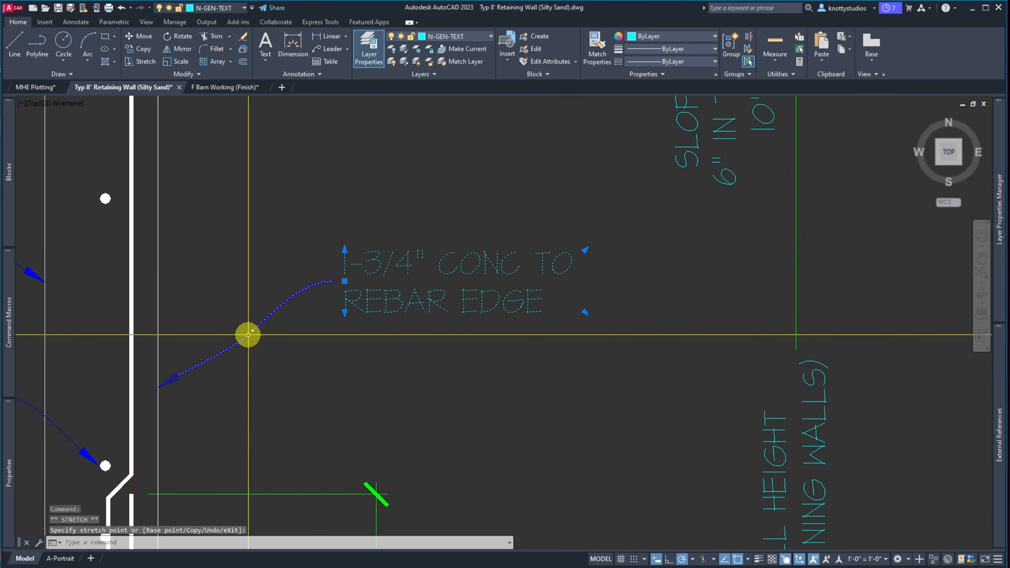
Drag the note leader's middle vertex up and to the left
click(248, 335)
click(242, 338)
click(233, 317)
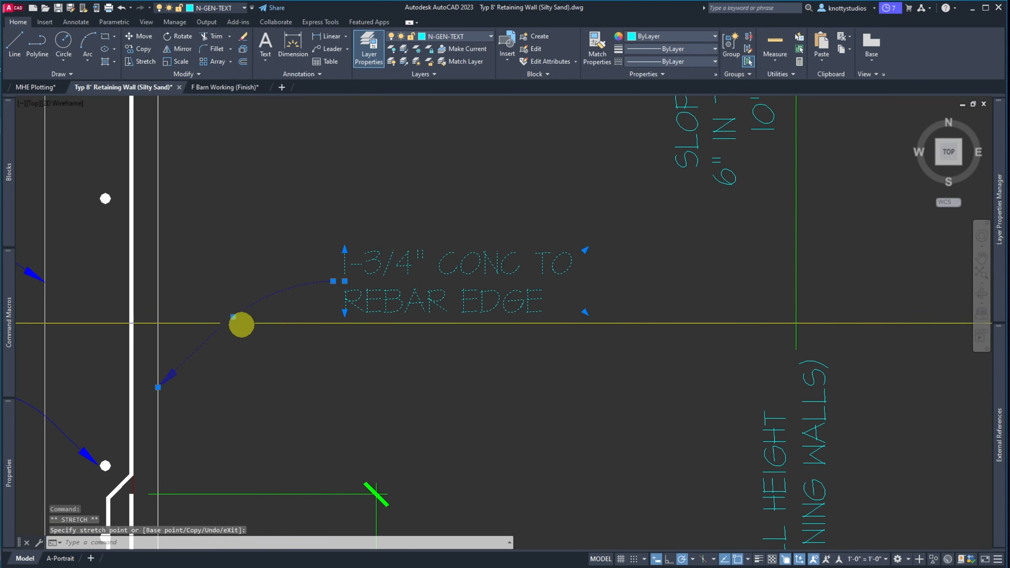
key(Escape)
After an abandoned copy, use selection cycling to pick the overlapping leader and grab its arrowhead grip
click(303, 338)
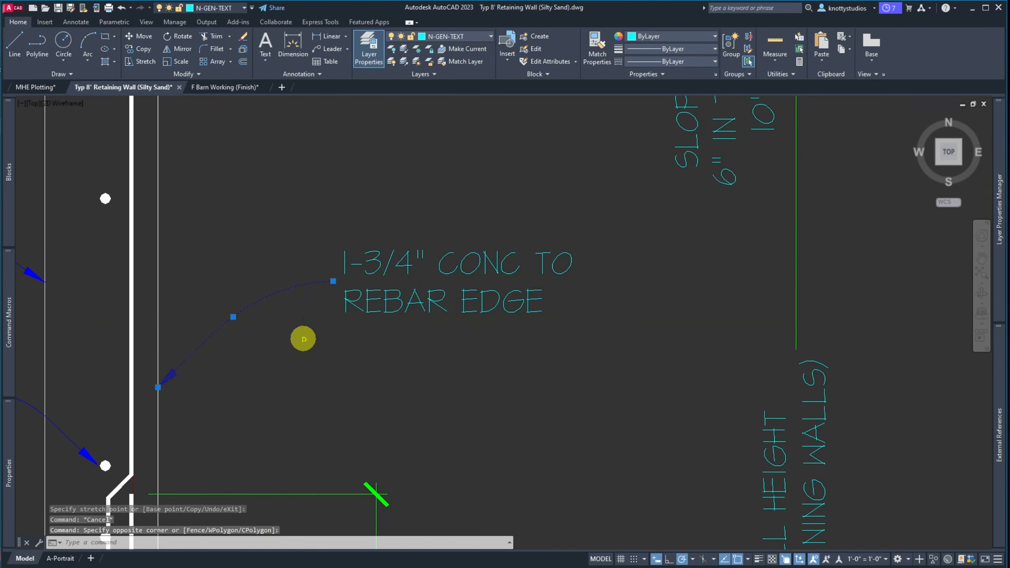
text(co)
key(Return)
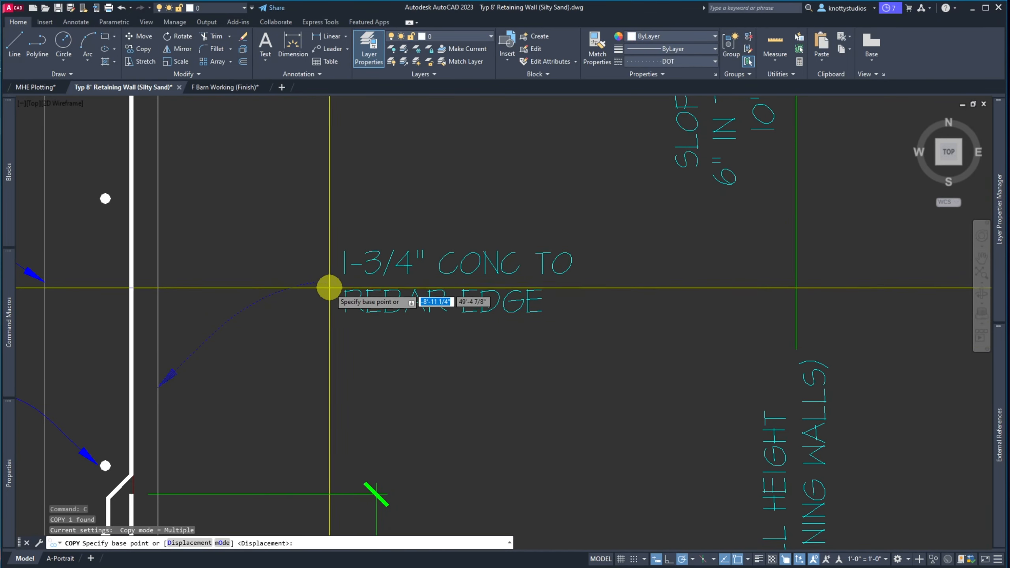
click(334, 281)
click(334, 281)
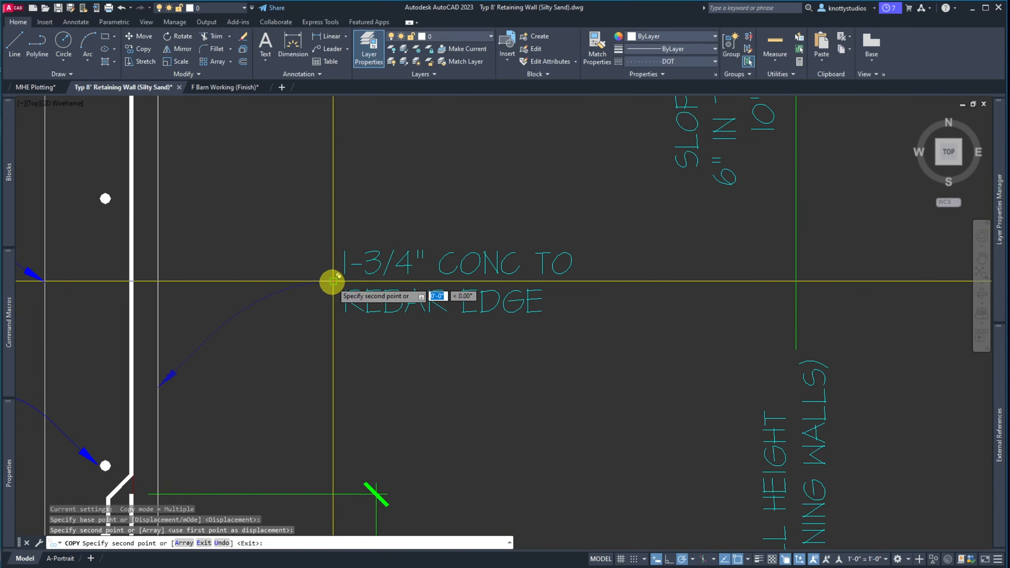
key(Escape)
click(227, 319)
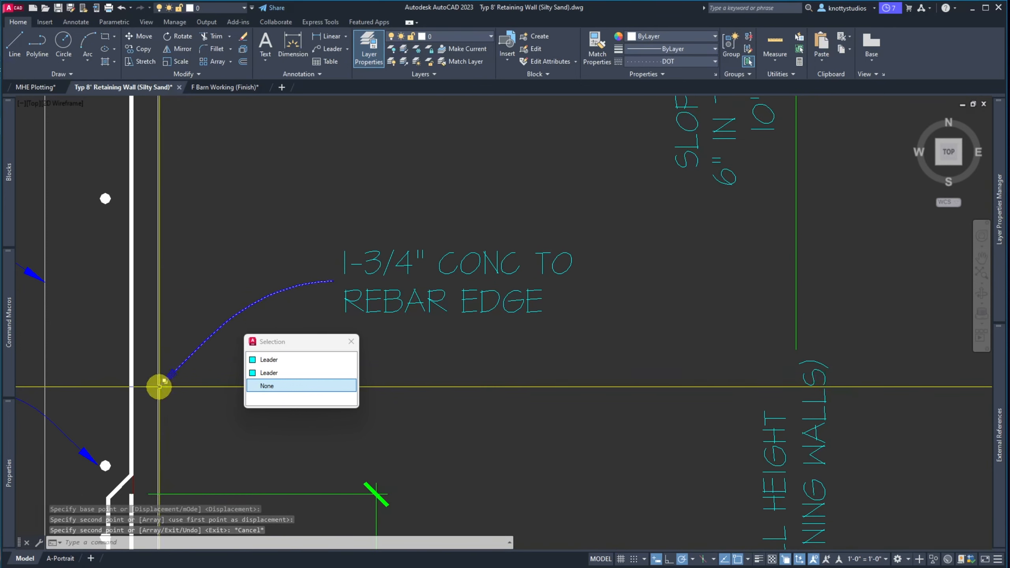
click(261, 359)
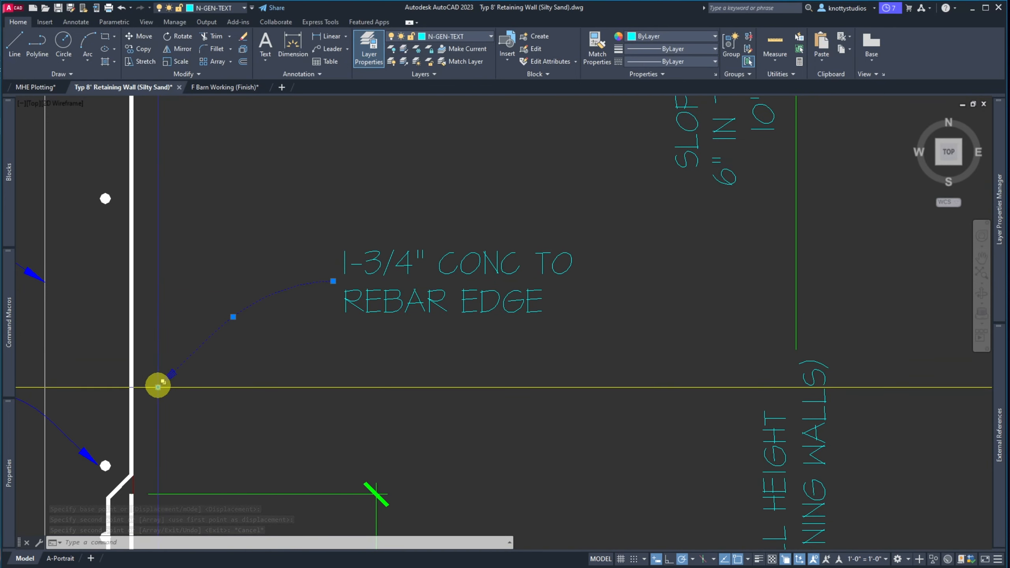
click(158, 387)
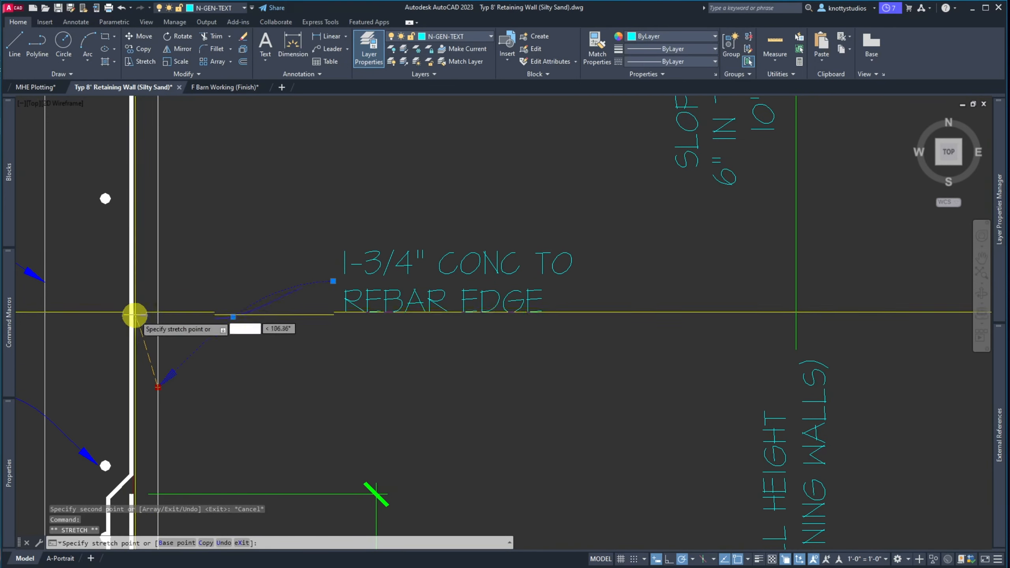
Try placing the leader's arrowhead near the wall, then undo it
scroll(132, 341, up, 6)
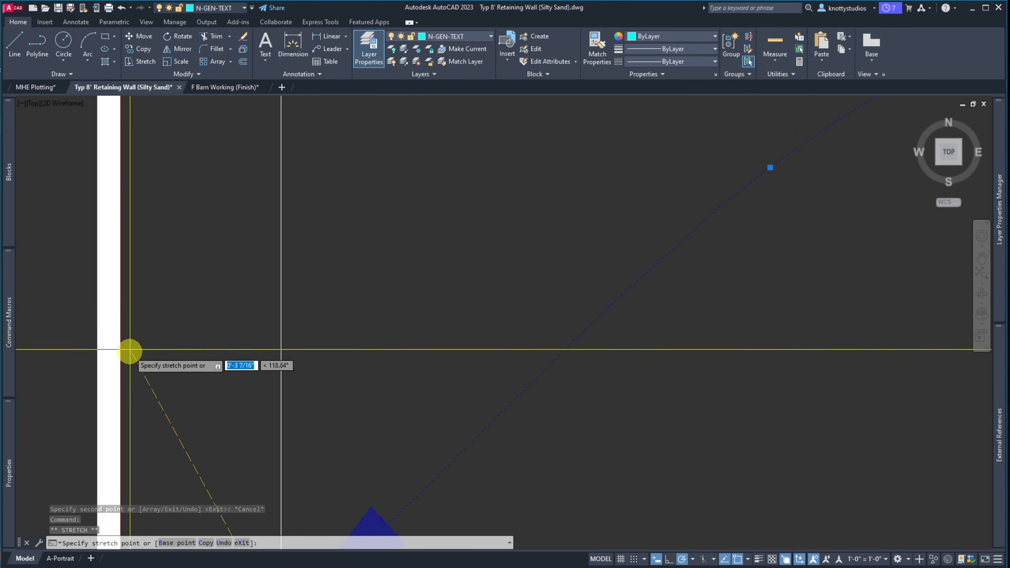
scroll(123, 383, up, 3)
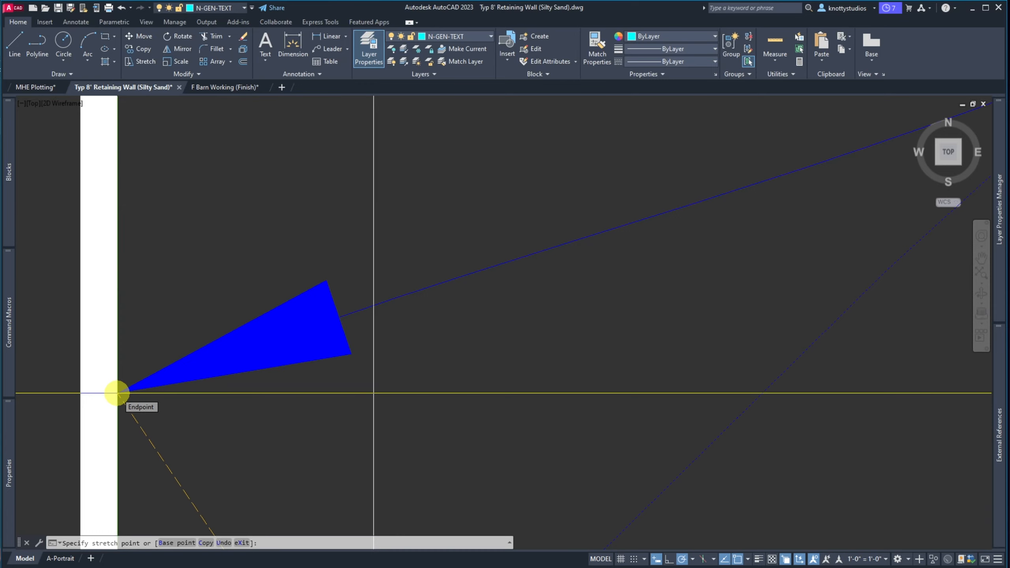
scroll(115, 392, down, 5)
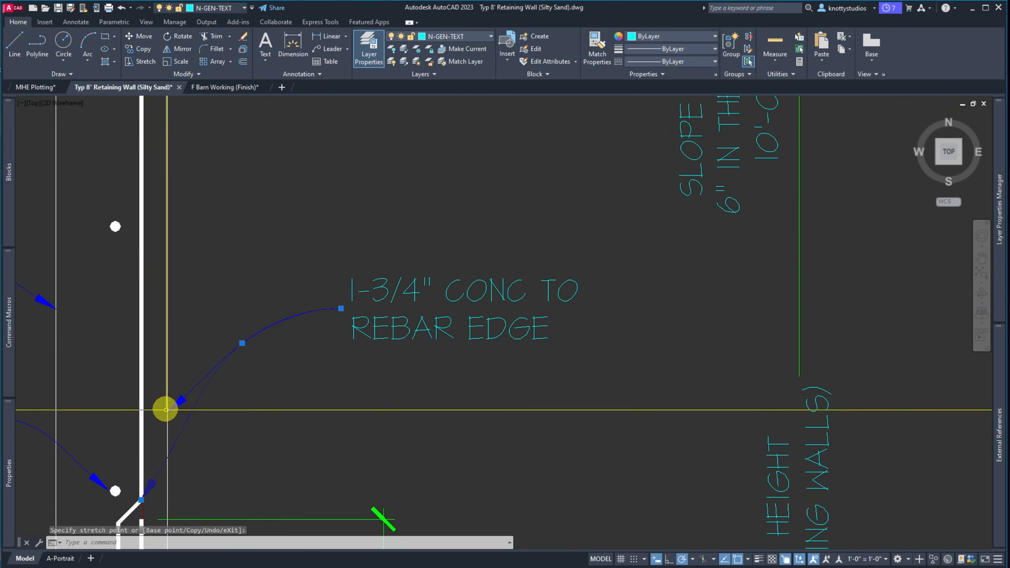
click(168, 412)
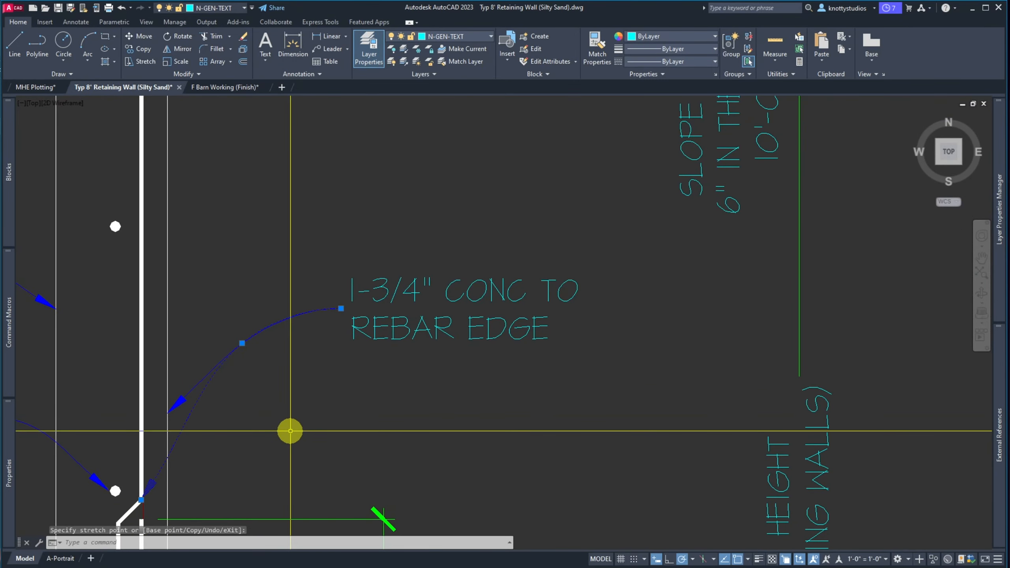
key(ctrl+z)
key(ctrl+z)
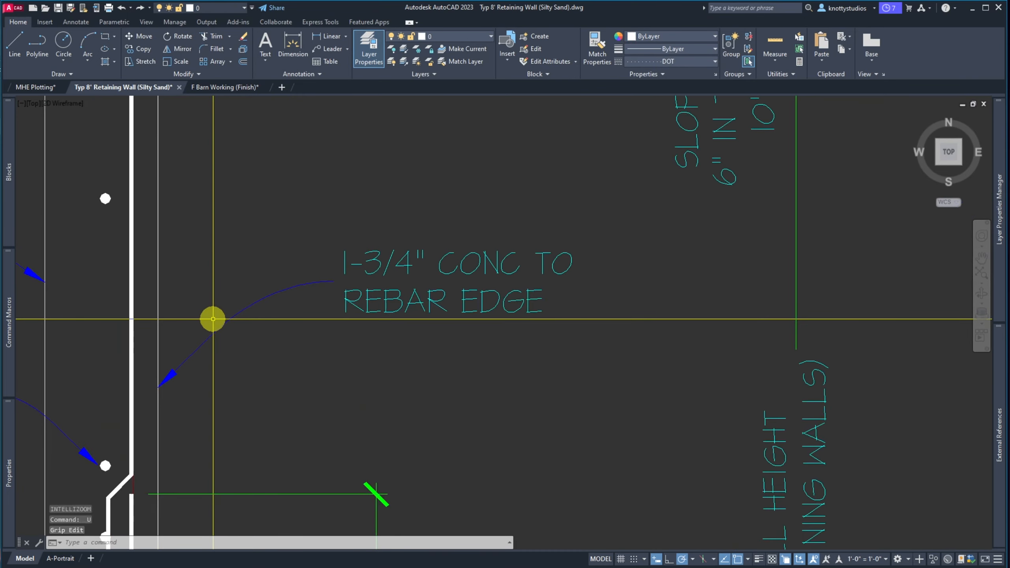
Re-grab the leader's arrowhead end and, with object snap off, stretch its vertex onto the wall line
click(203, 342)
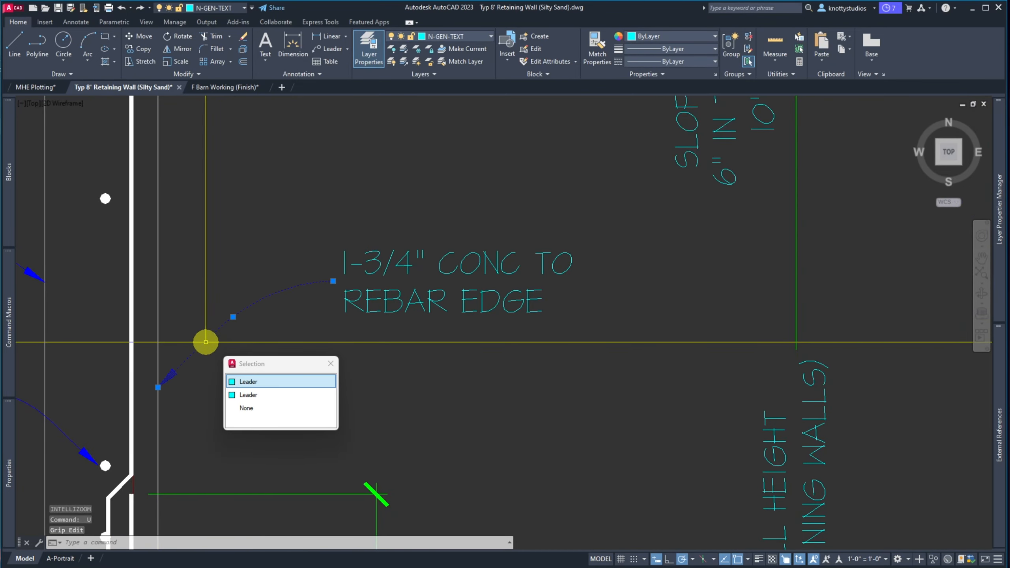
click(158, 387)
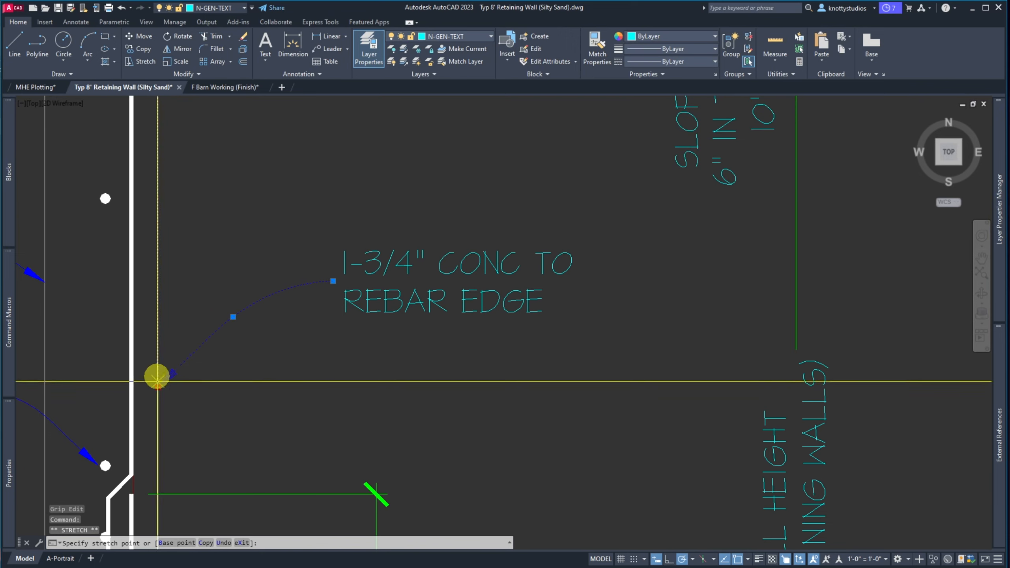
scroll(155, 339, up, 6)
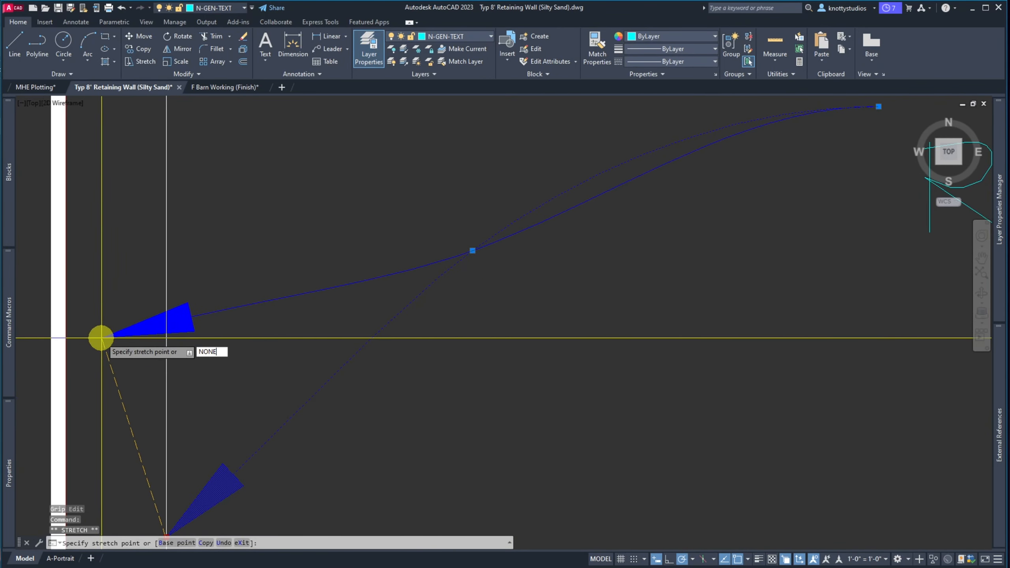
text(NONE)
key(Return)
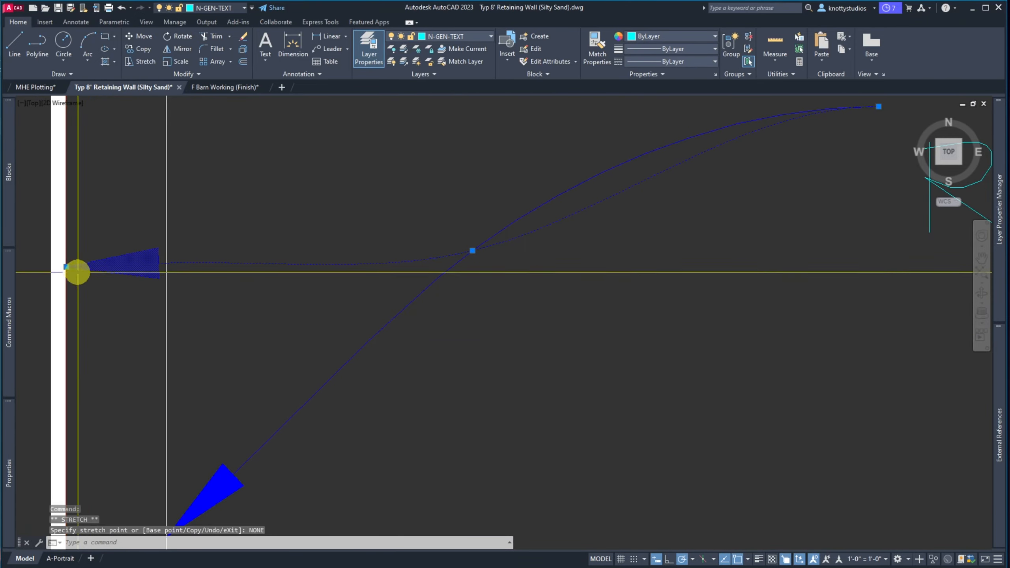
scroll(401, 316, up, 5)
click(408, 310)
click(407, 310)
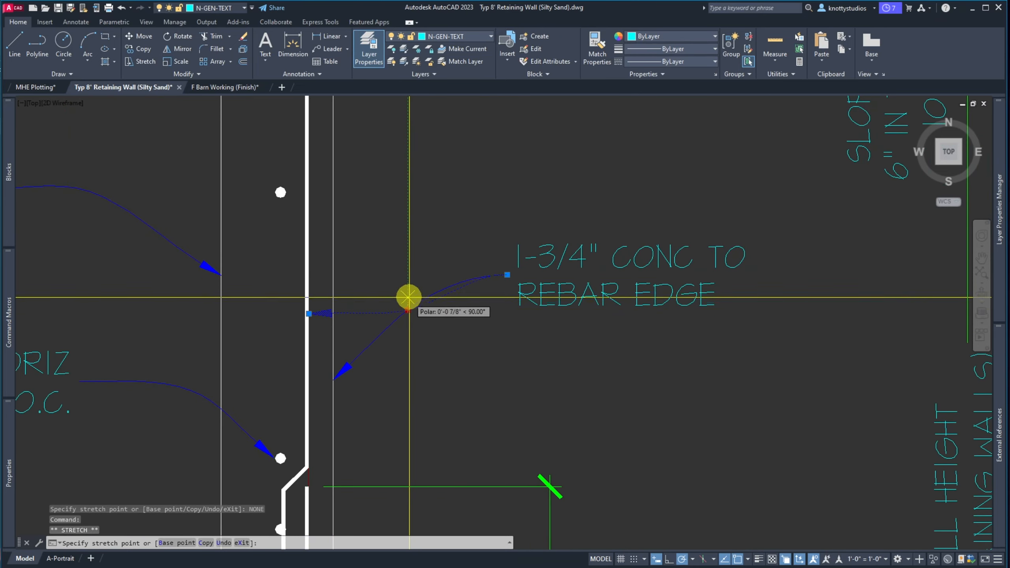
click(406, 282)
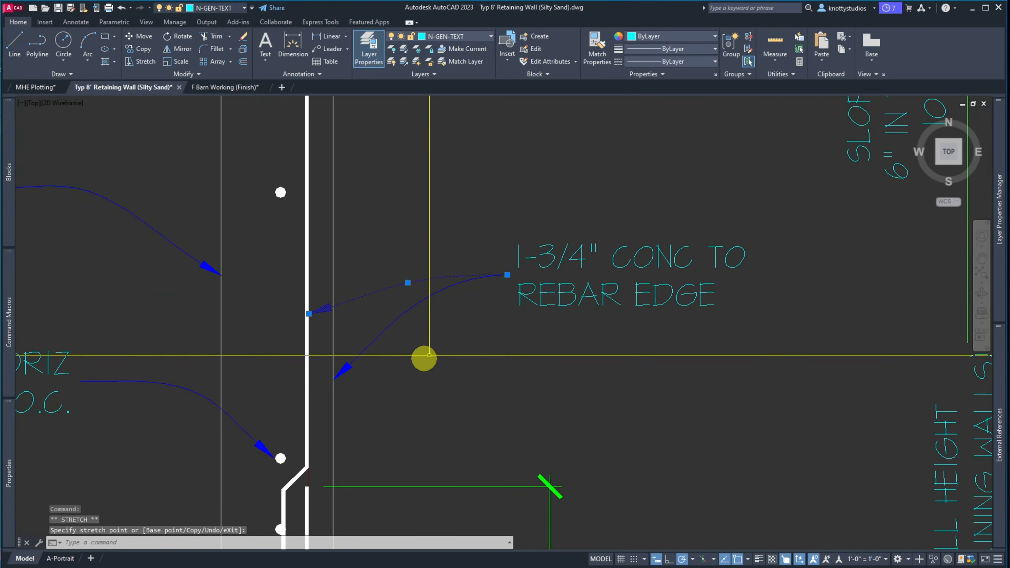
key(Escape)
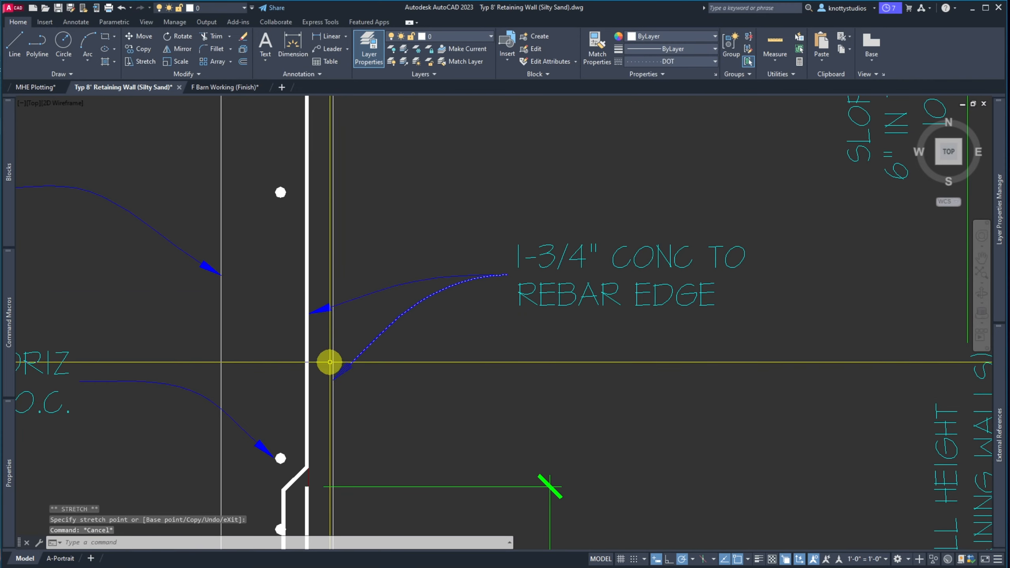
scroll(329, 361, down, 5)
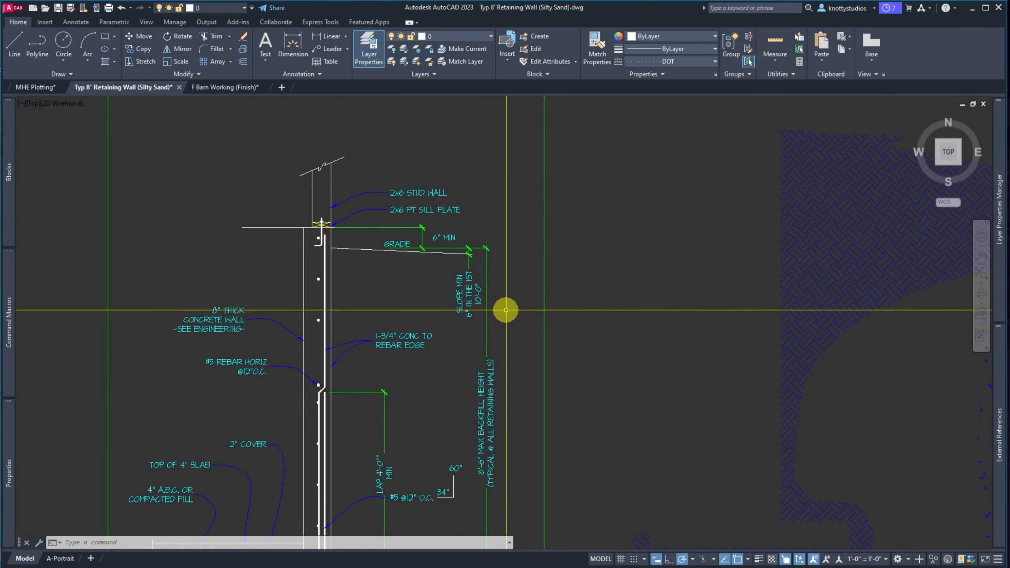
Erase the extra rebar dot with a window selection
text(e)
key(space)
click(314, 276)
click(339, 290)
key(space)
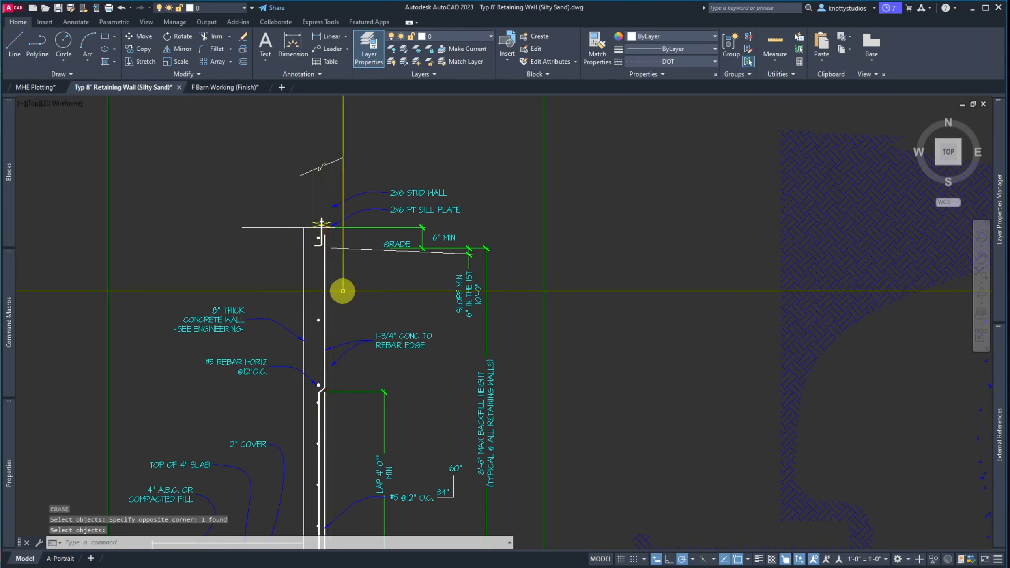
Stretch the wall top, sill plate, grade line and notes down 12 inches with a crossing window
text(s)
key(space)
click(517, 320)
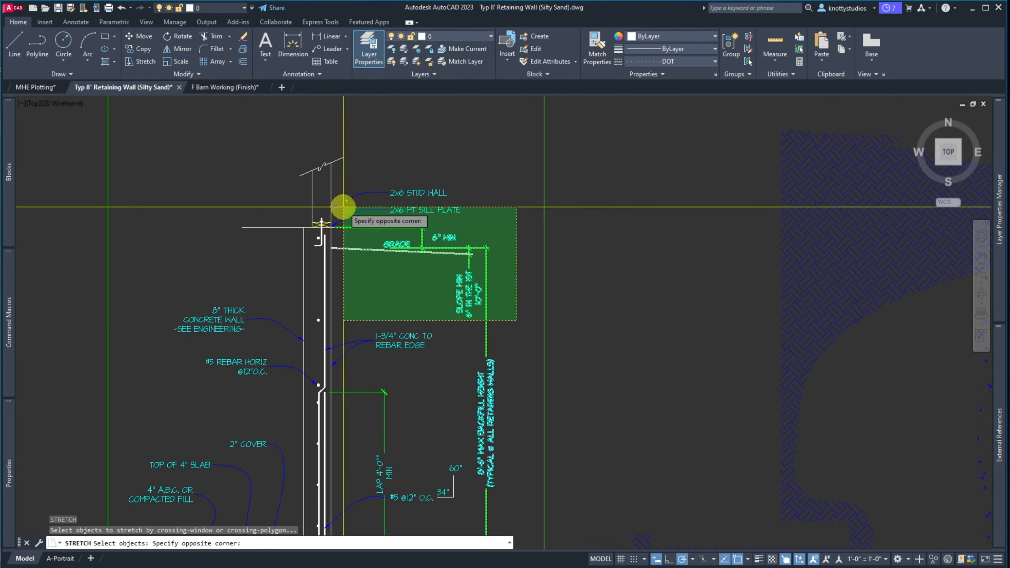
click(170, 151)
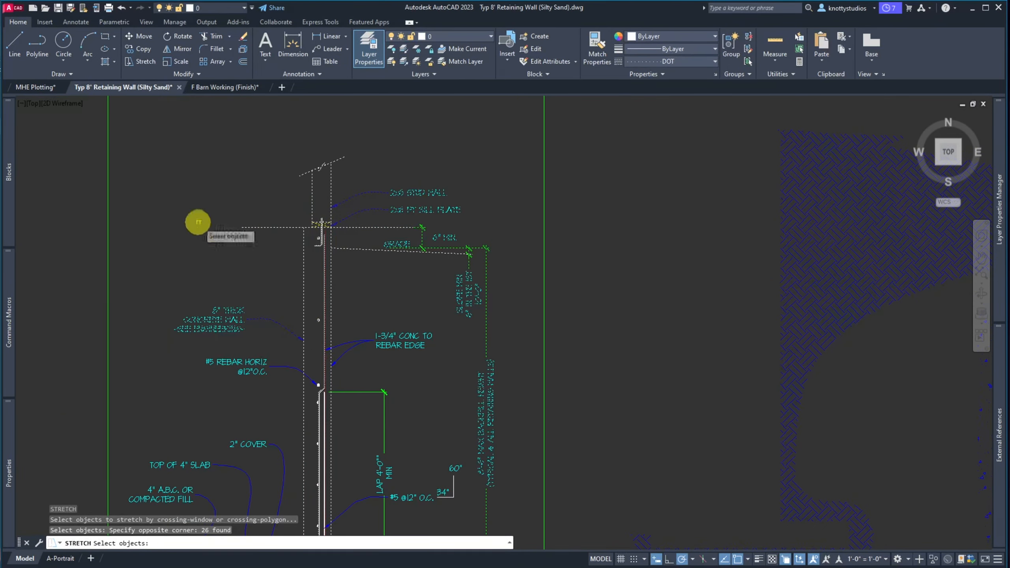
shift+click(272, 301)
shift+click(207, 346)
key(space)
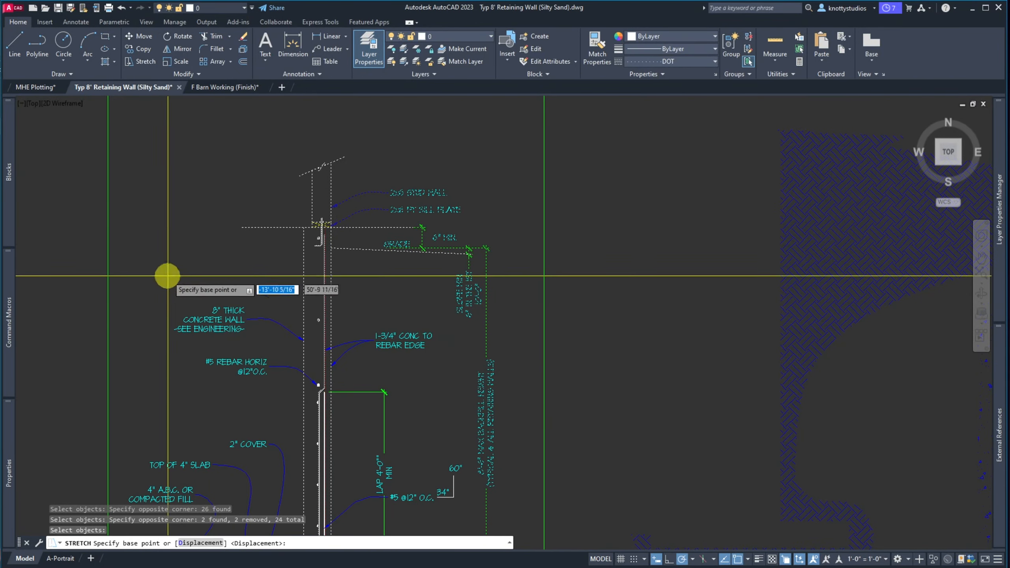
click(151, 205)
text(12)
key(space)
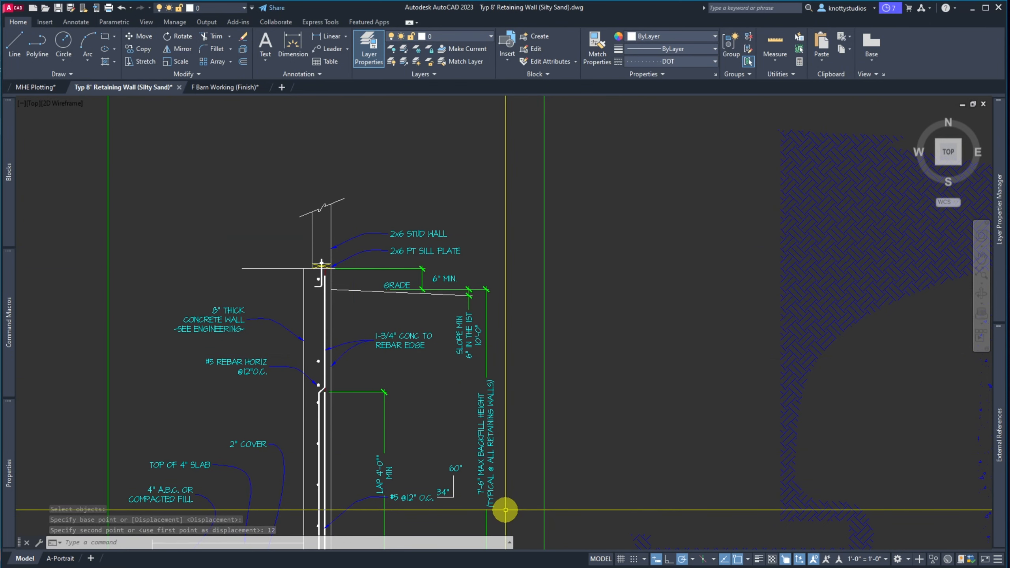
scroll(481, 453, down, 3)
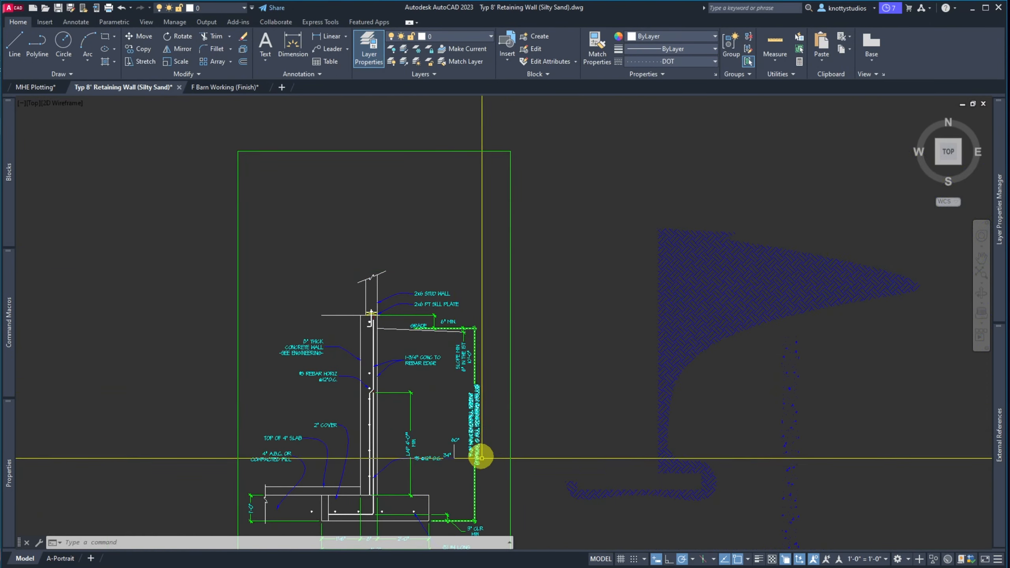
scroll(484, 471, up, 7)
scroll(484, 472, down, 4)
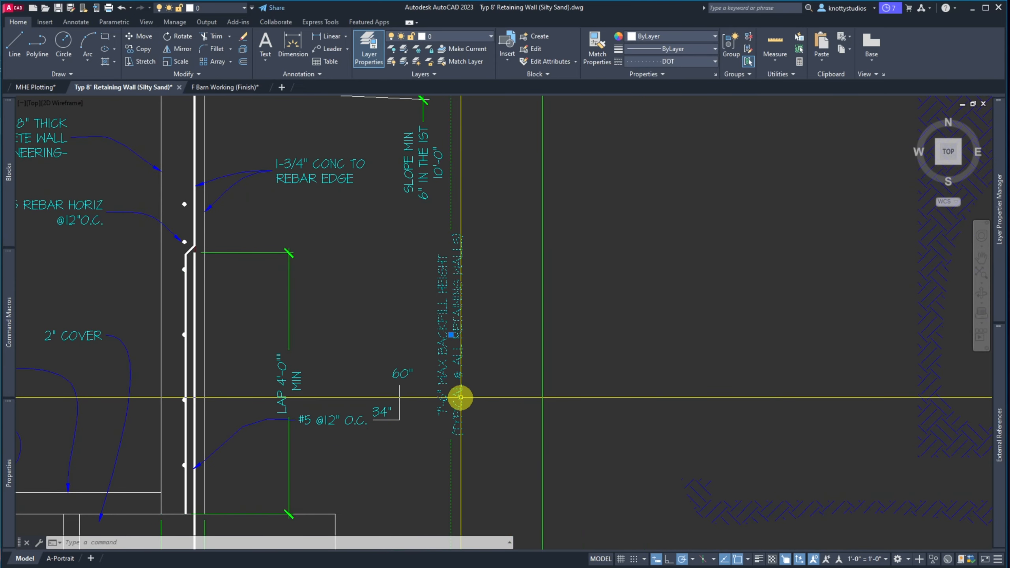
Reword the backfill height mtext to 7'-6" MAX BACKFILL HEIGHT (TYPE I RETAINING WALL)
double_click(460, 397)
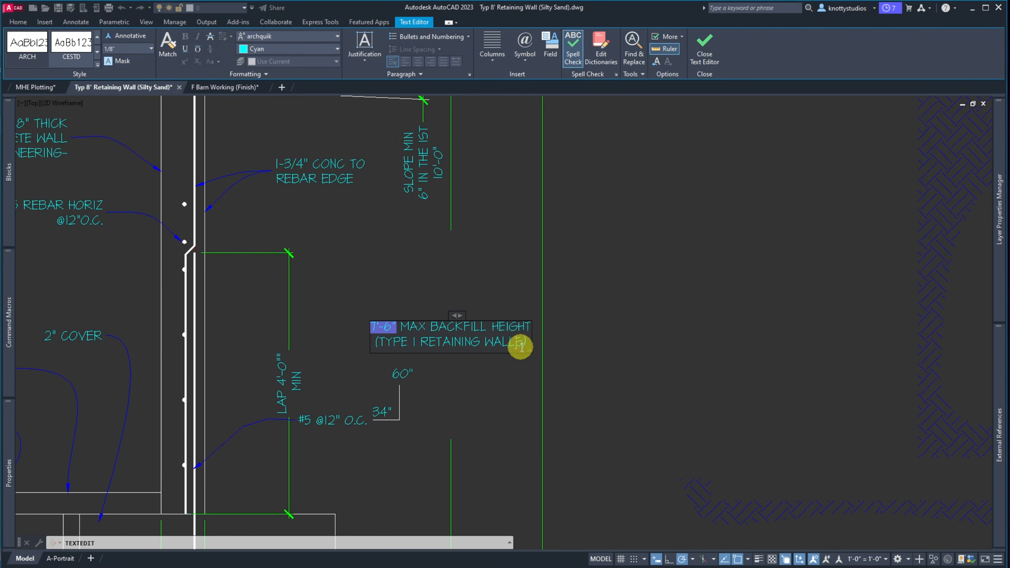
click(489, 388)
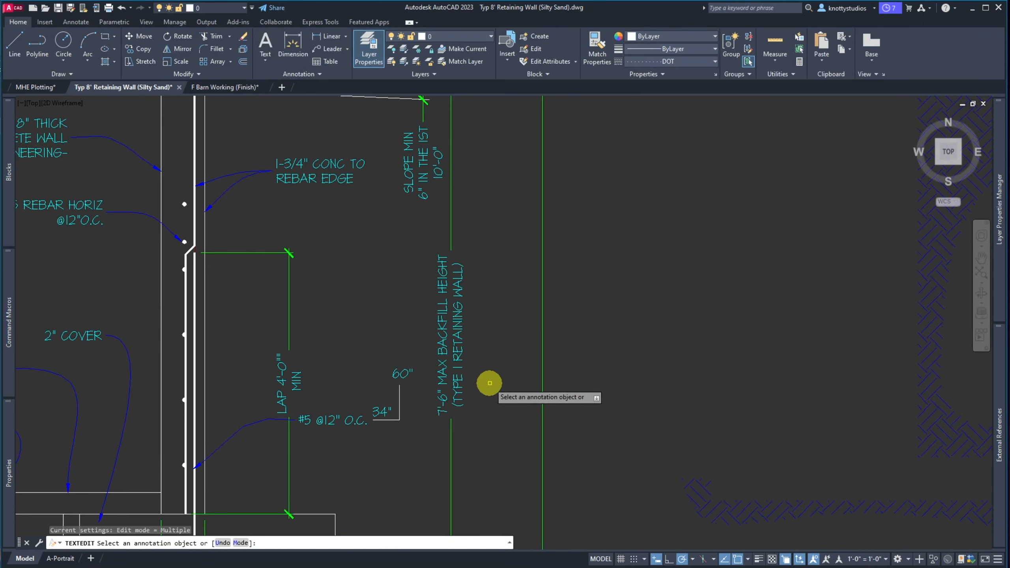
key(Escape)
Copy the 8" THICK CONCRETE WALL note and leader, placing the arrow tip at the sill plate
scroll(502, 366, down, 2)
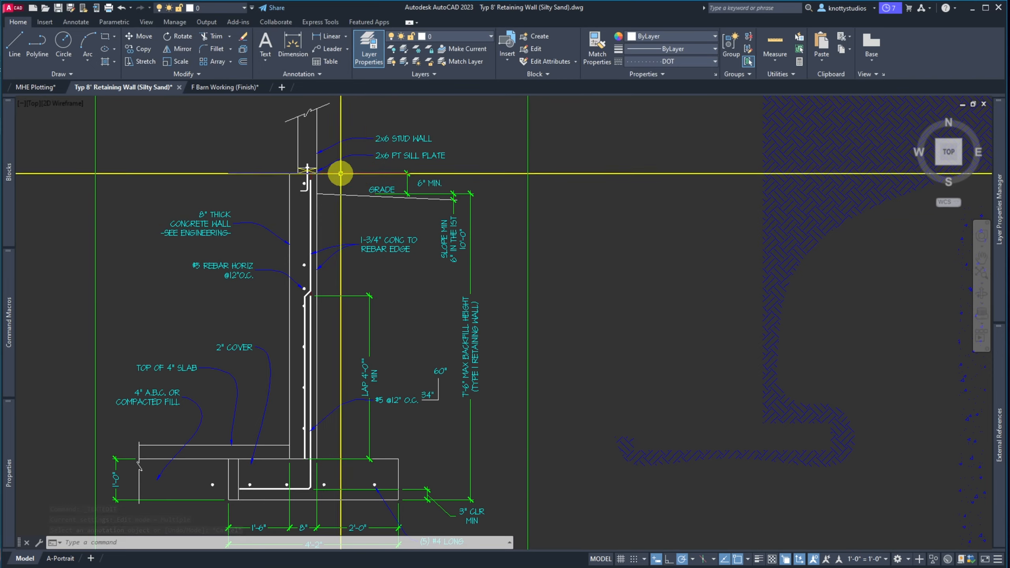
scroll(300, 185, up, 5)
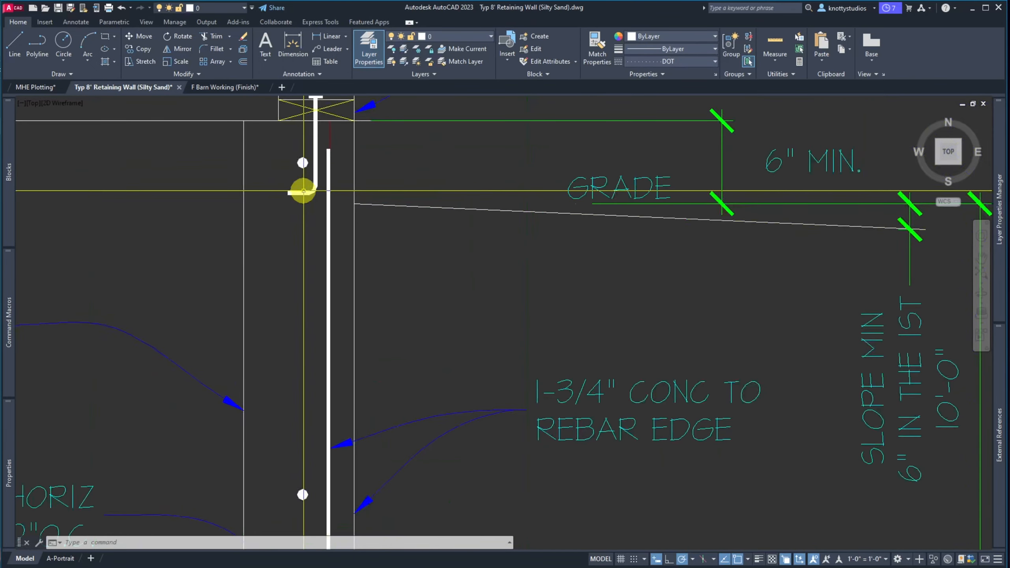
scroll(312, 182, down, 7)
scroll(281, 185, up, 2)
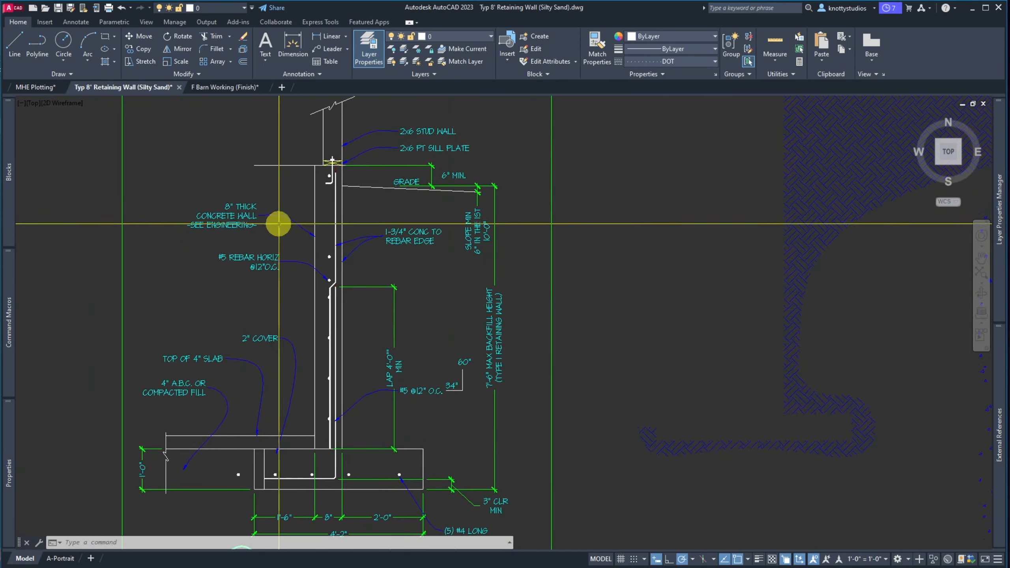
text(c)
key(space)
click(283, 233)
click(243, 199)
key(Return)
click(306, 232)
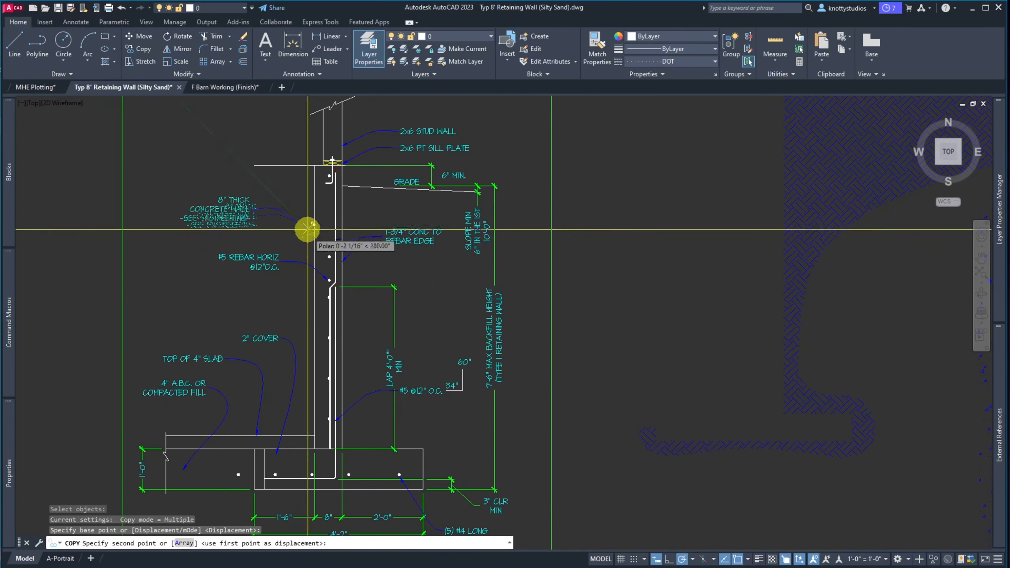
scroll(312, 127, up, 8)
scroll(412, 299, up, 4)
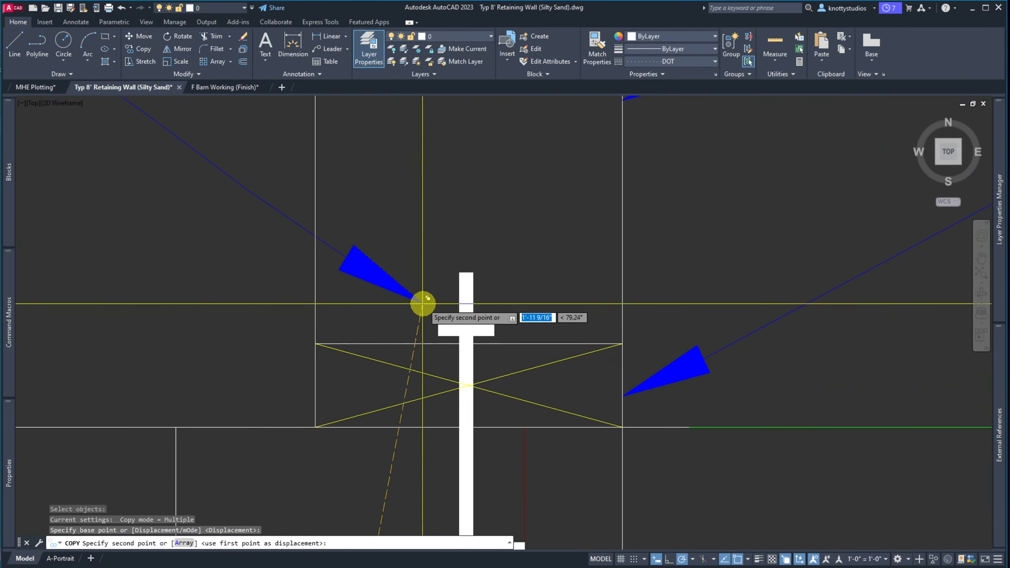
click(459, 304)
scroll(402, 295, down, 8)
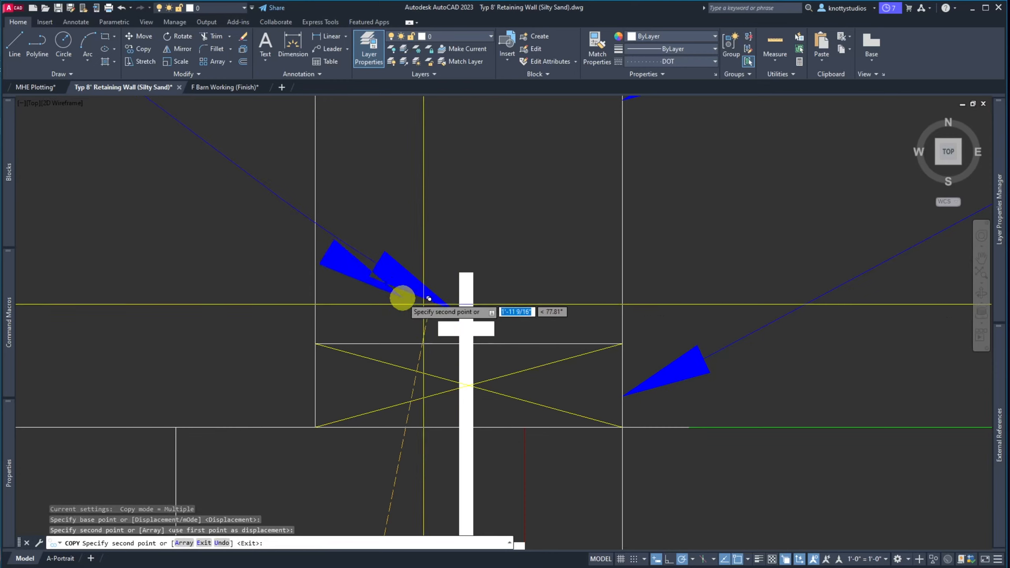
key(Escape)
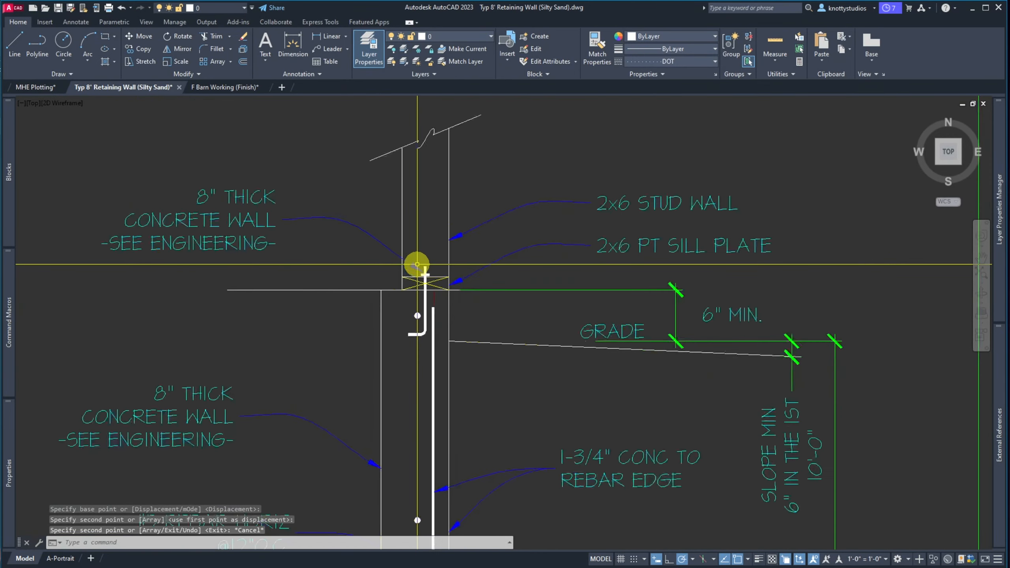
Change the copied note's 8" to 1/2" x 10" with the fraction unstacked inline
double_click(264, 247)
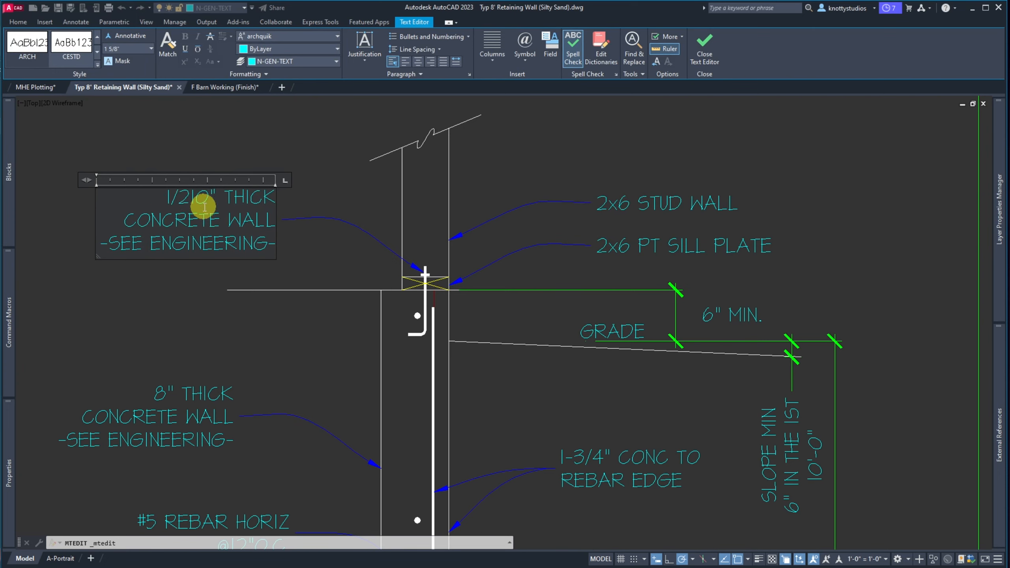
text(" x)
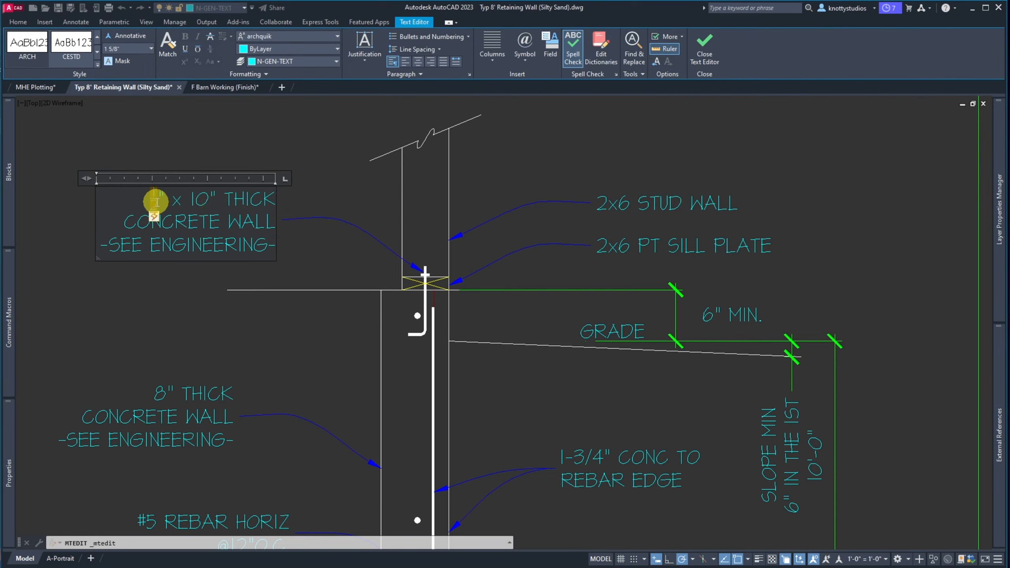
click(155, 218)
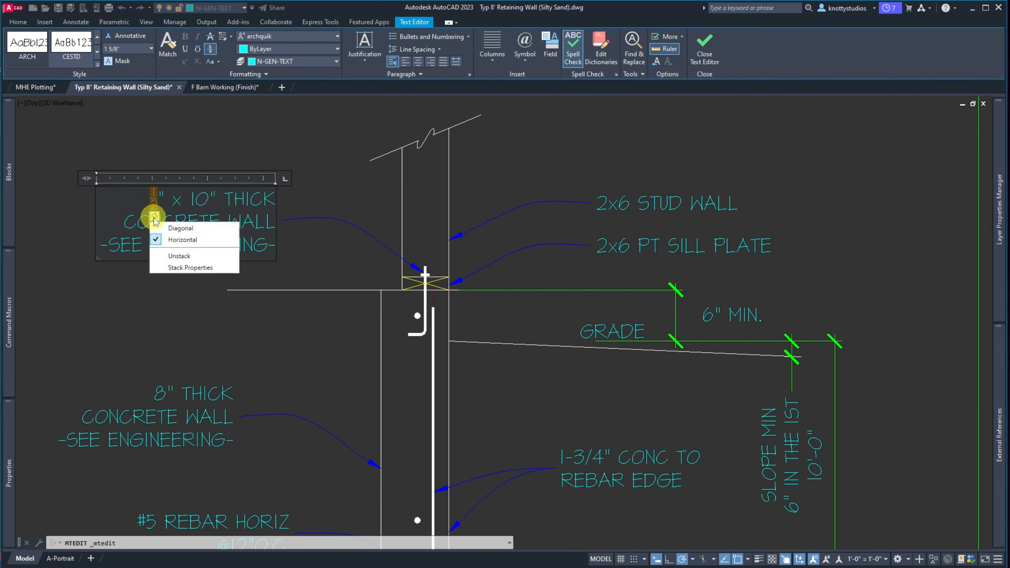
click(174, 256)
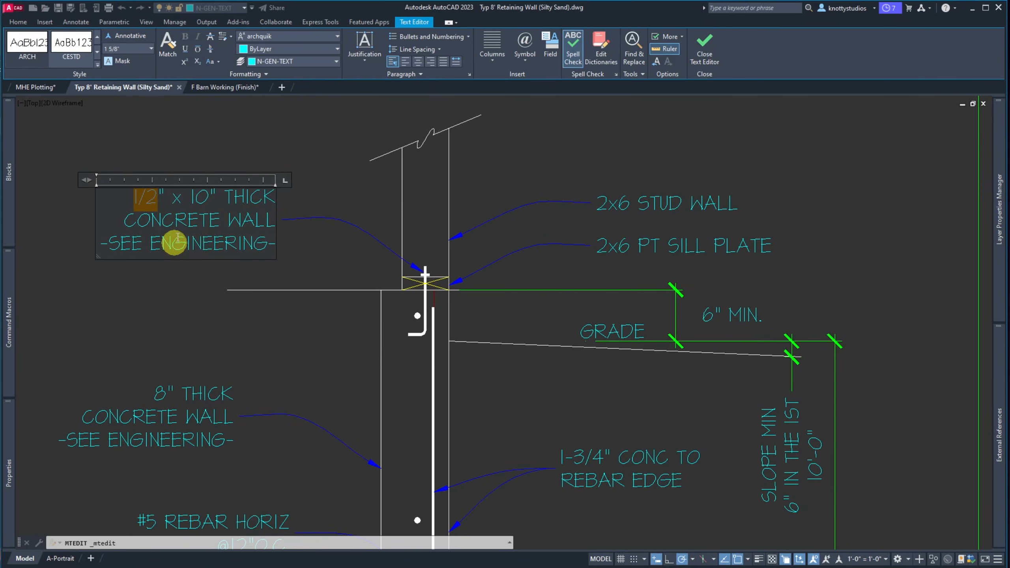
click(189, 135)
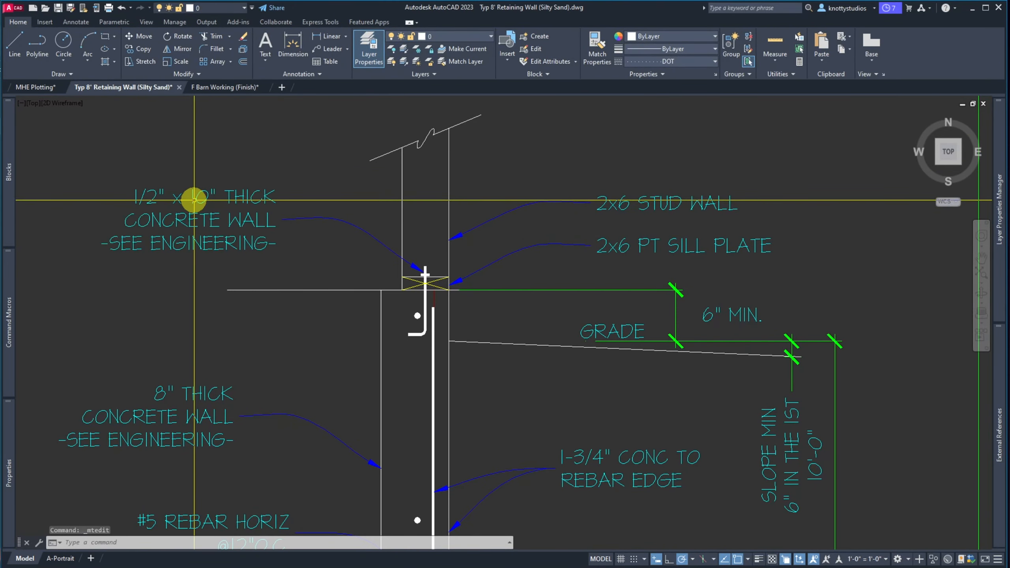
Replace the THICK CONCRETE WALL wording with AB
double_click(223, 201)
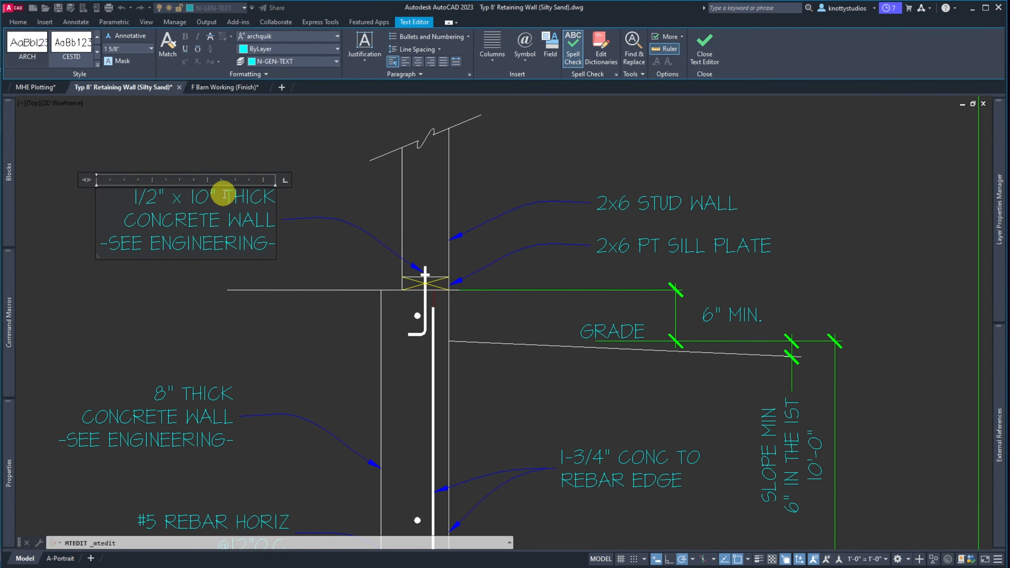
drag(224, 197, 295, 269)
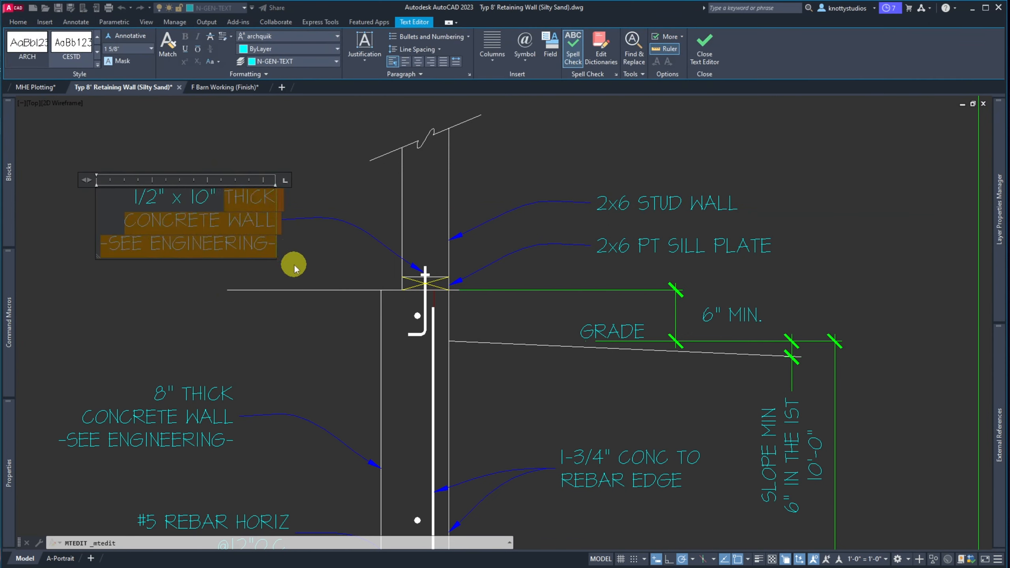
text(AB)
click(245, 276)
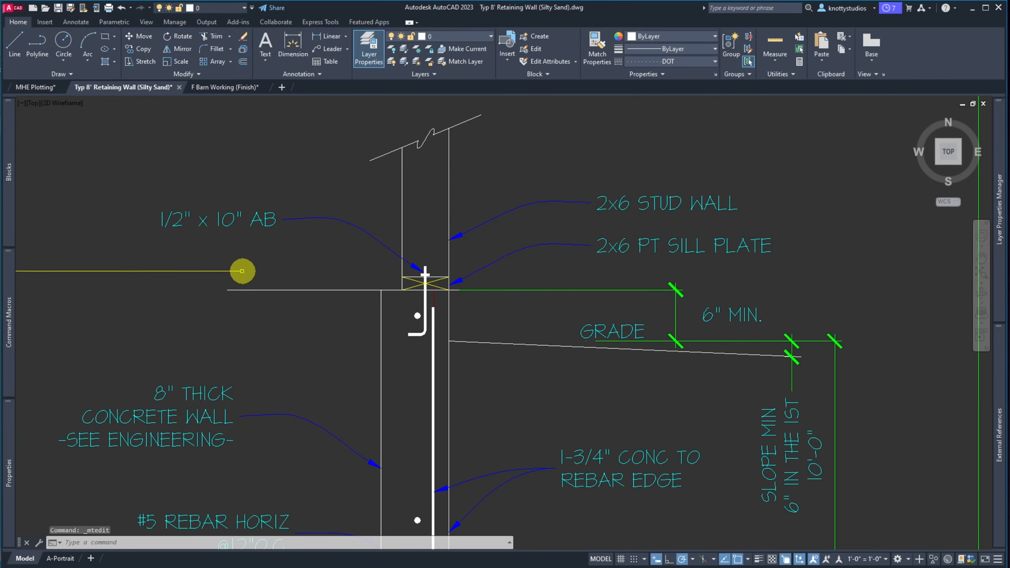
scroll(180, 253, down, 3)
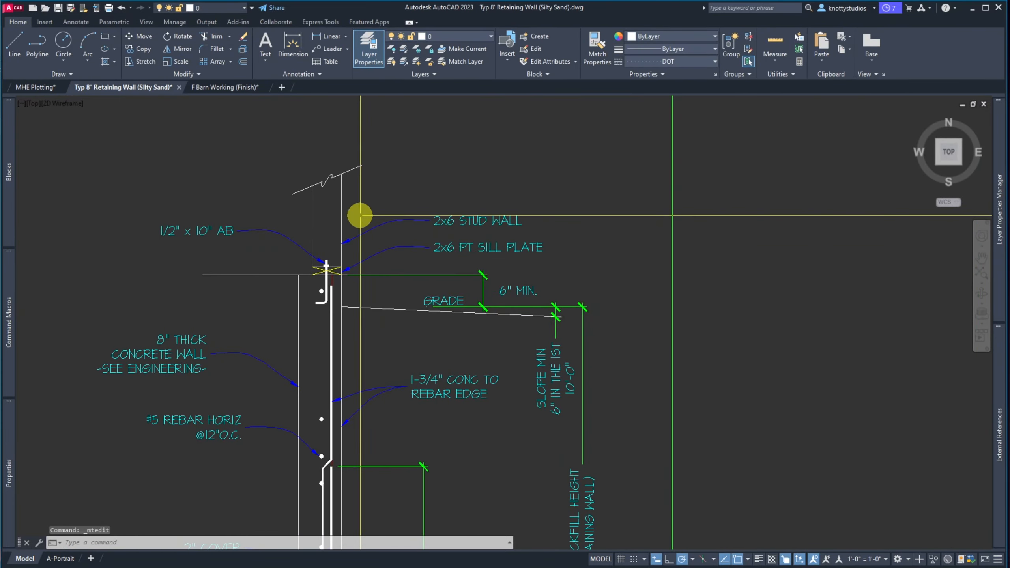
scroll(354, 185, down, 2)
scroll(365, 284, down, 3)
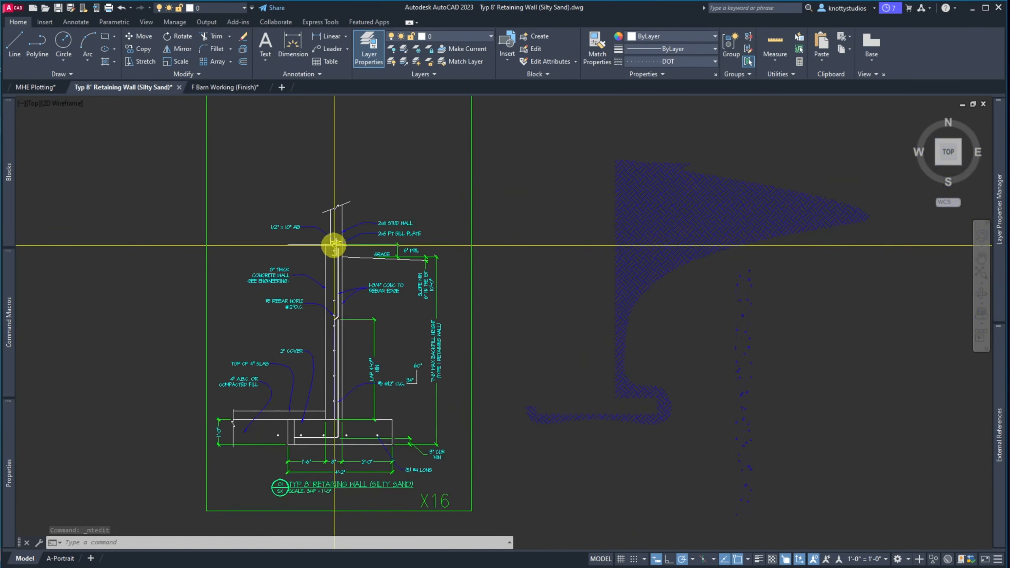
scroll(350, 361, up, 3)
scroll(346, 338, down, 3)
scroll(343, 291, up, 8)
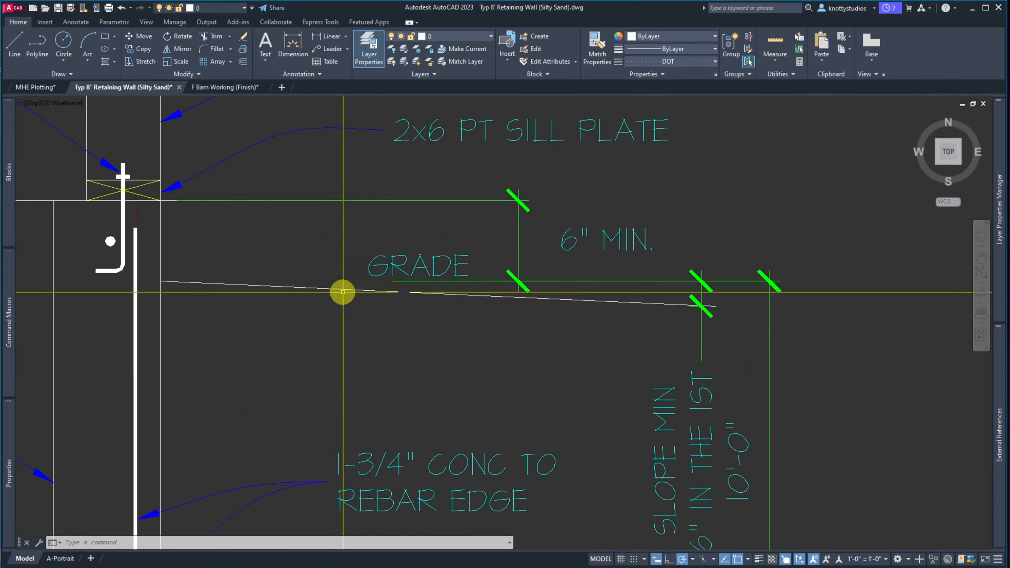
scroll(78, 228, up, 2)
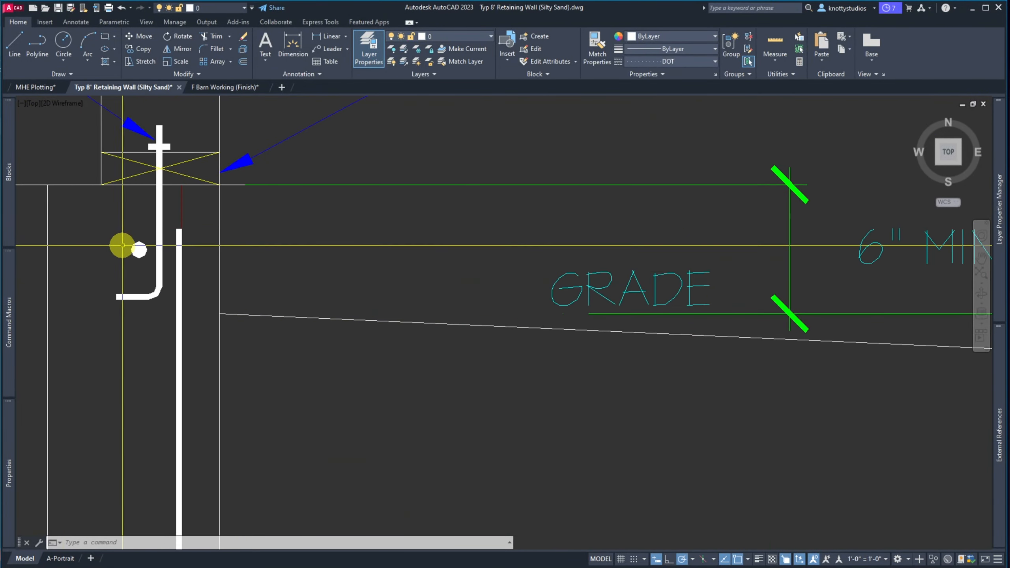
scroll(259, 235, down, 2)
scroll(146, 233, up, 2)
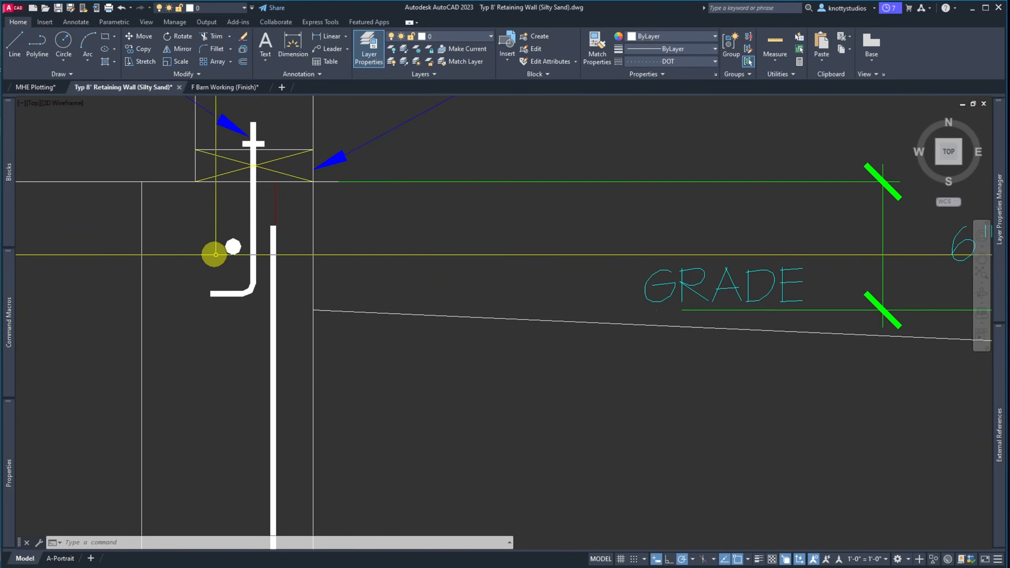
scroll(232, 261, down, 1)
scroll(232, 261, down, 8)
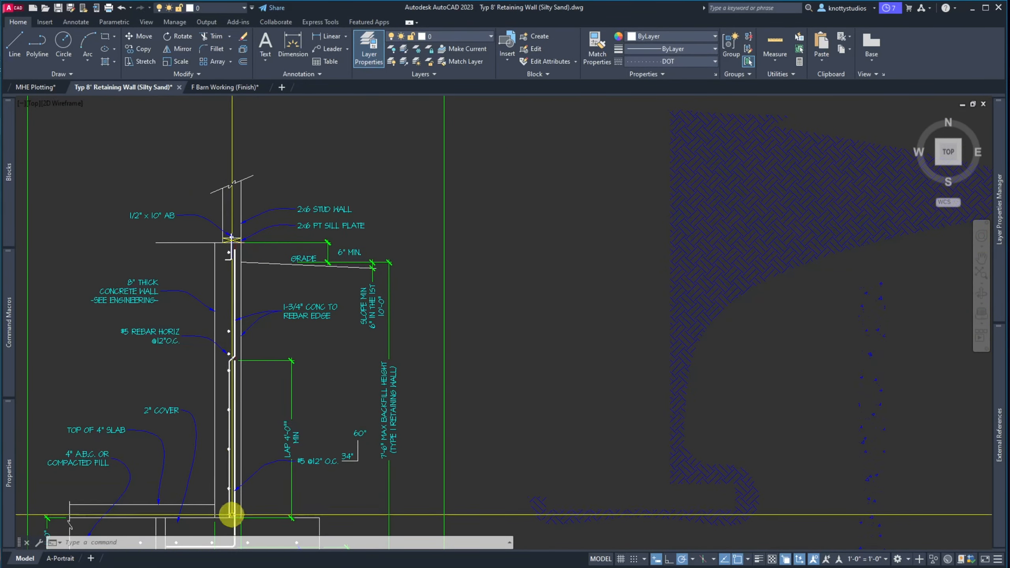
scroll(225, 241, up, 6)
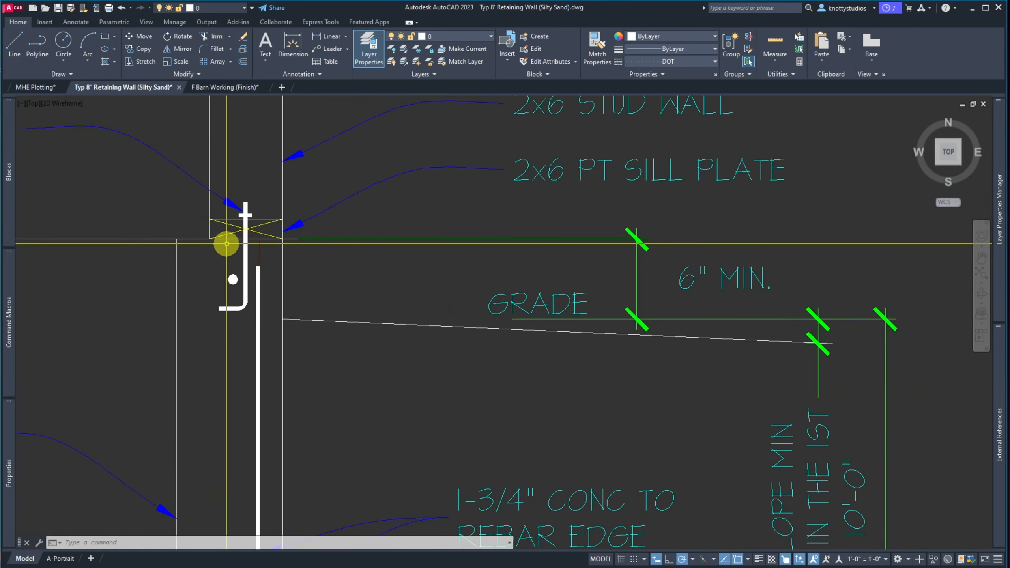
Move the top rebar dot down to sit just below the sill plate
text(m)
key(Return)
click(233, 278)
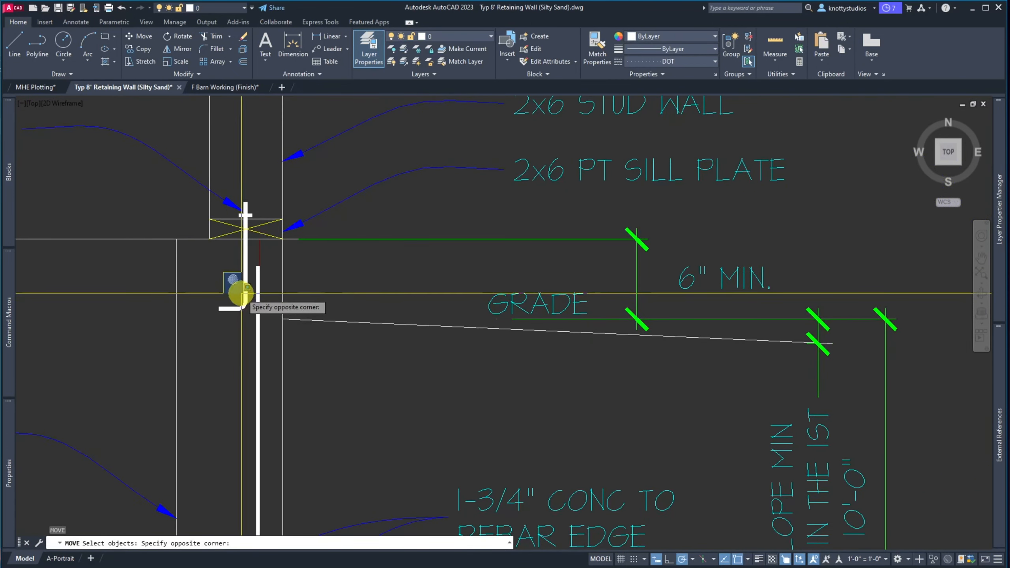
click(238, 291)
key(Return)
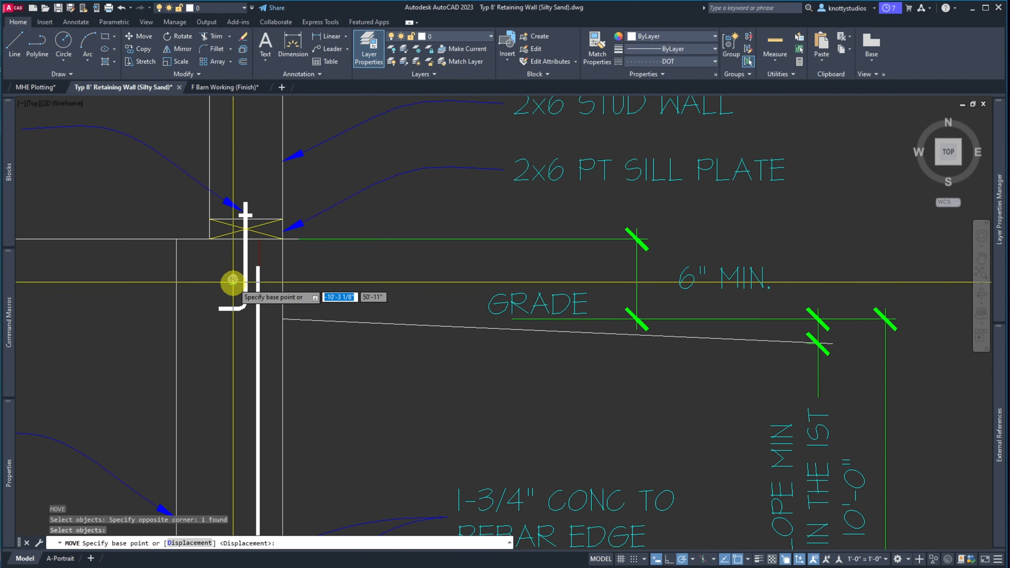
click(232, 281)
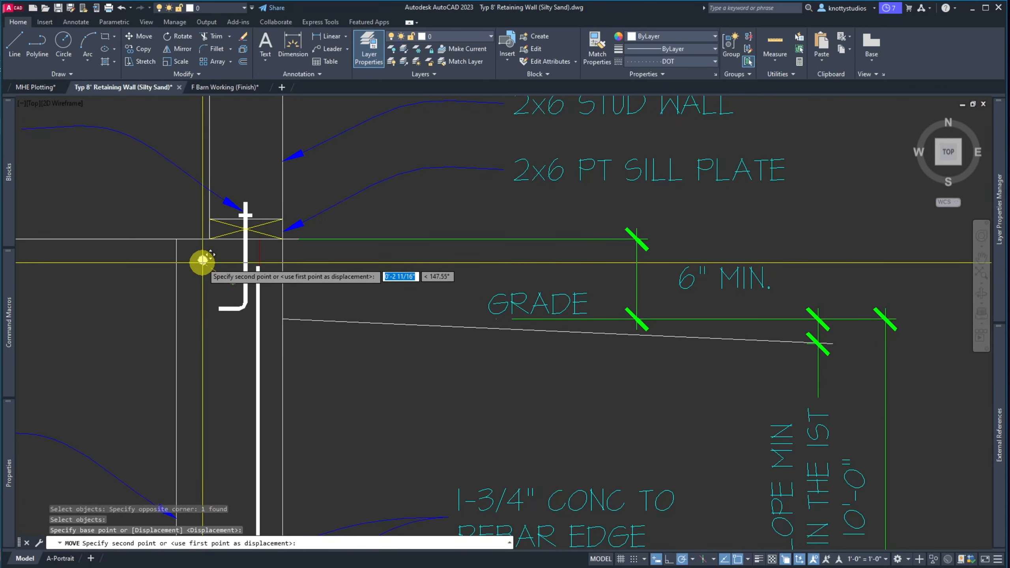
click(206, 271)
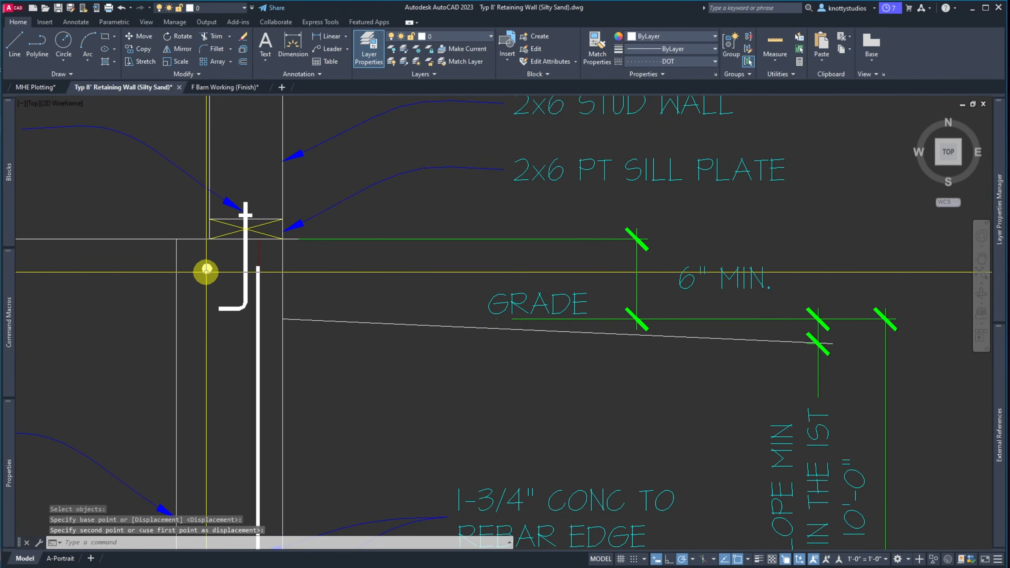
key(Escape)
key(Escape)
key(Escape)
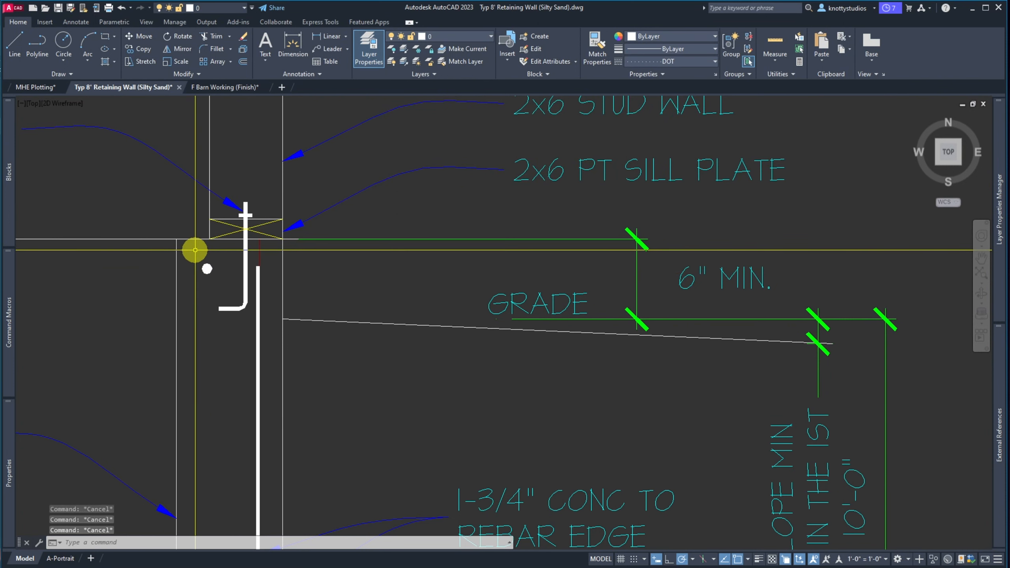
Offset a guide line by 2 toward the rebar dot
key(Return)
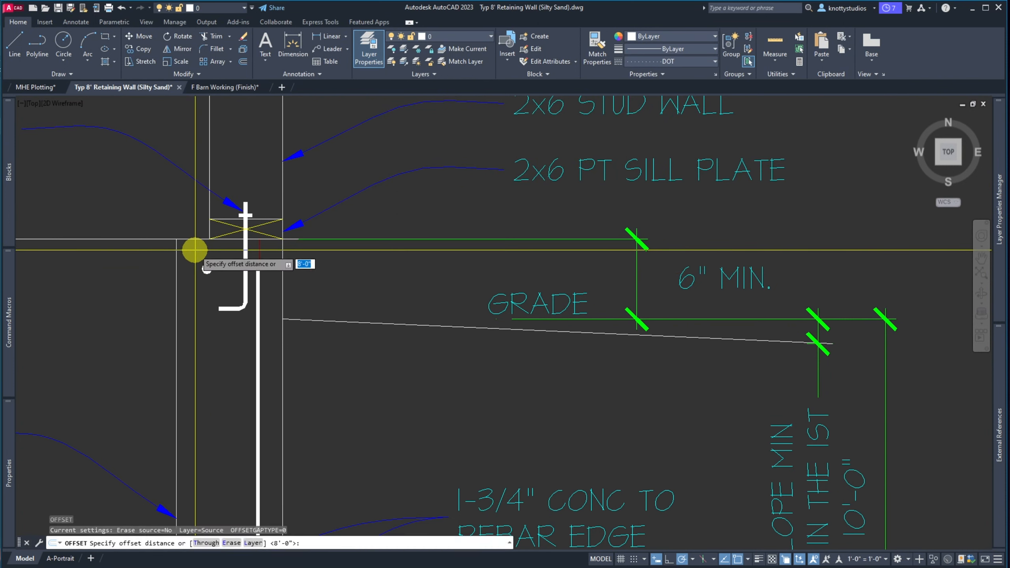
text(2)
key(Return)
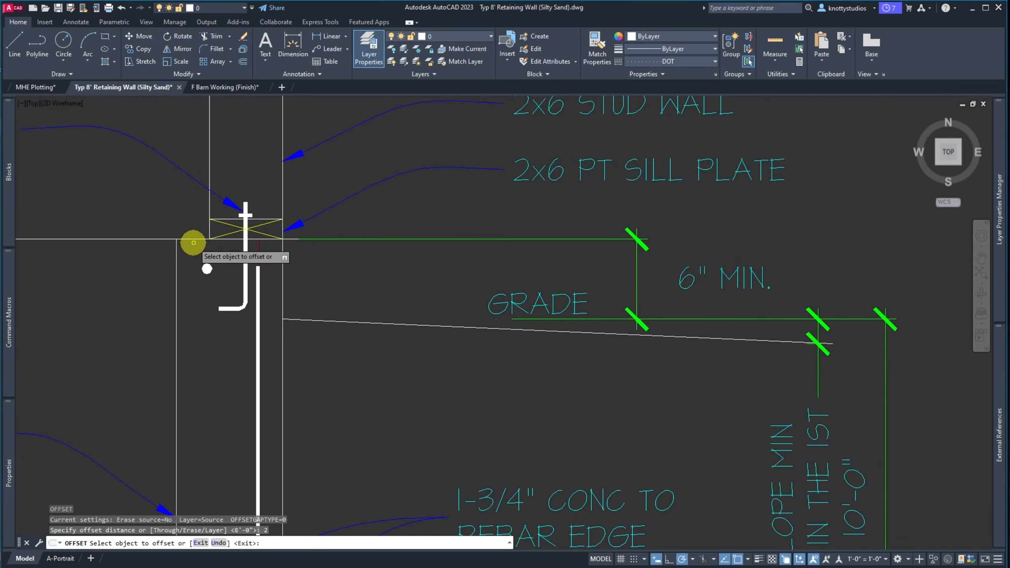
click(194, 241)
key(Return)
click(194, 275)
key(Return)
Copy the rebar dot across to sit beside the vertical bar
scroll(199, 290, up, 4)
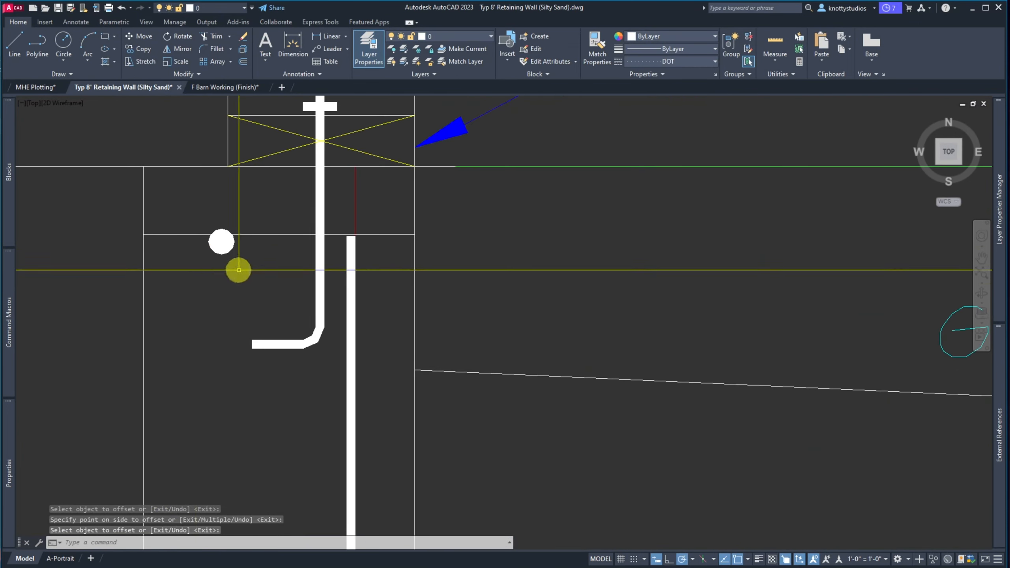
scroll(330, 252, up, 4)
scroll(216, 254, down, 4)
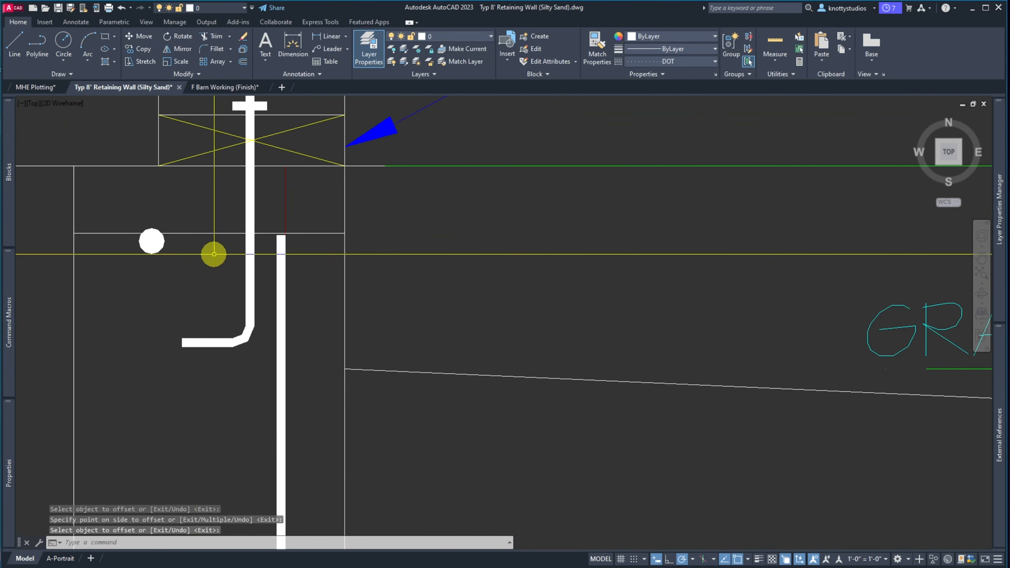
click(165, 259)
click(151, 247)
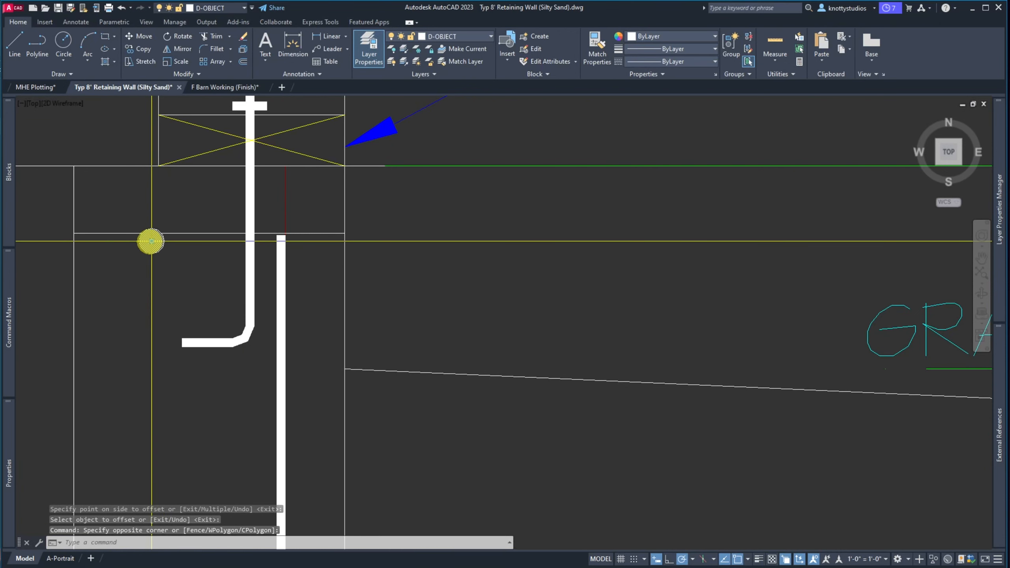
click(151, 240)
scroll(150, 241, up, 4)
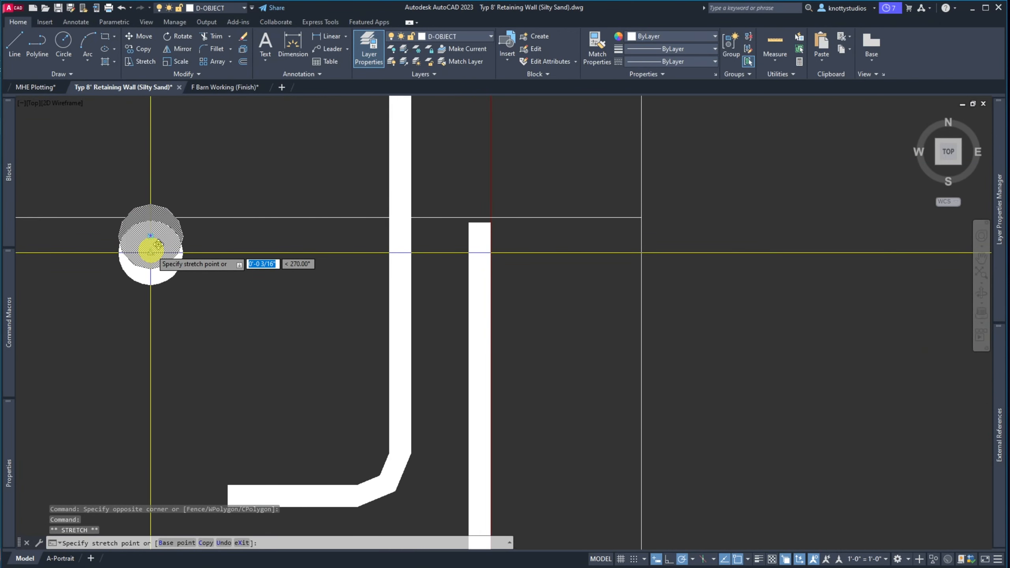
key(Escape)
text(c)
key(Return)
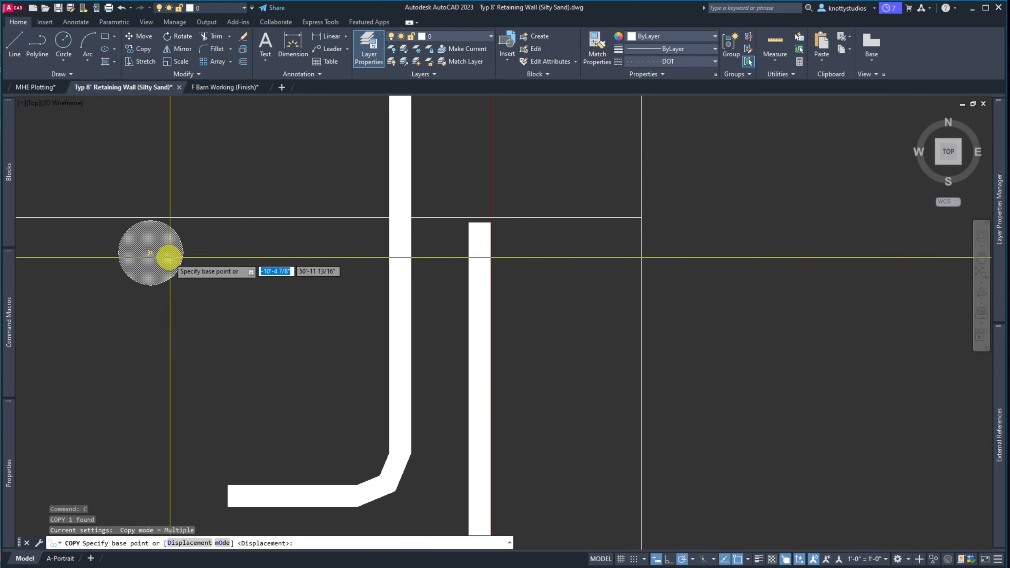
click(151, 253)
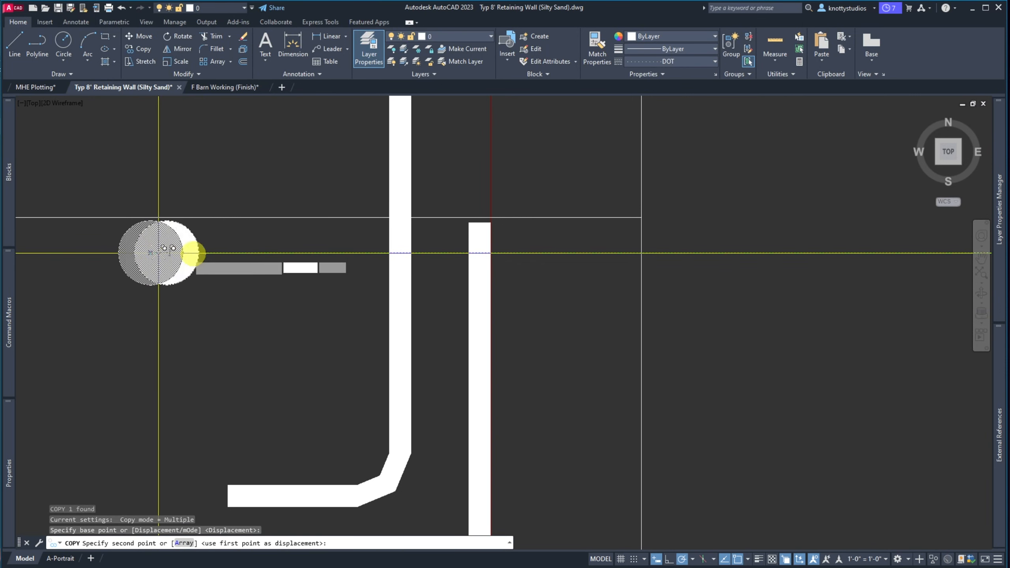
click(438, 252)
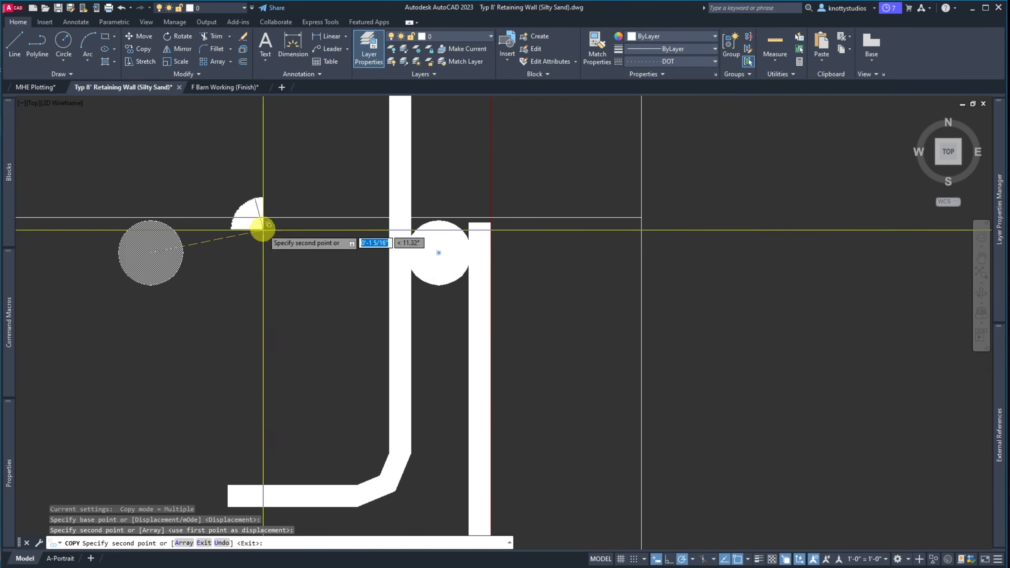
key(Escape)
Select the dashed offset guide line
scroll(247, 202, down, 10)
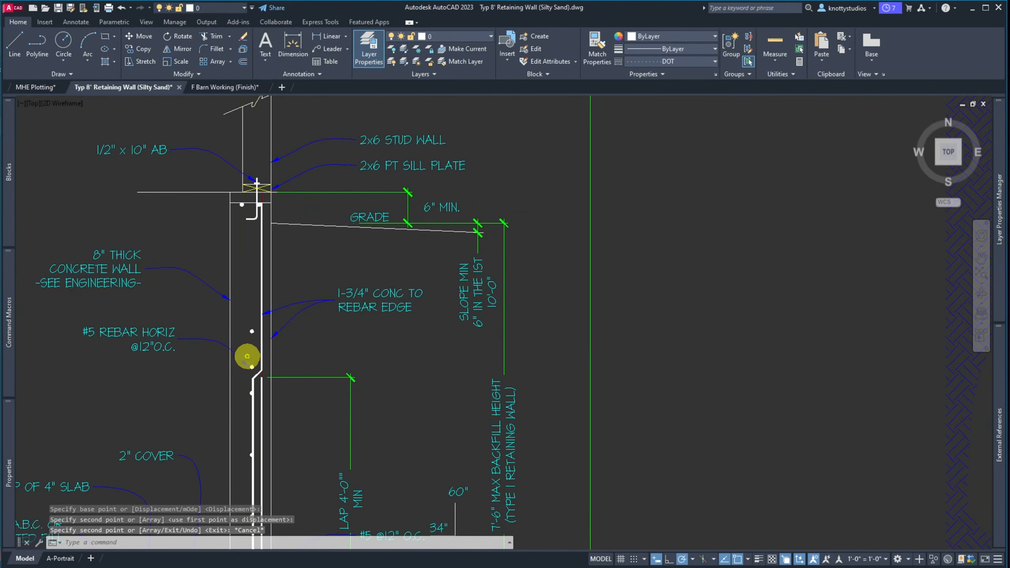
scroll(247, 356, down, 2)
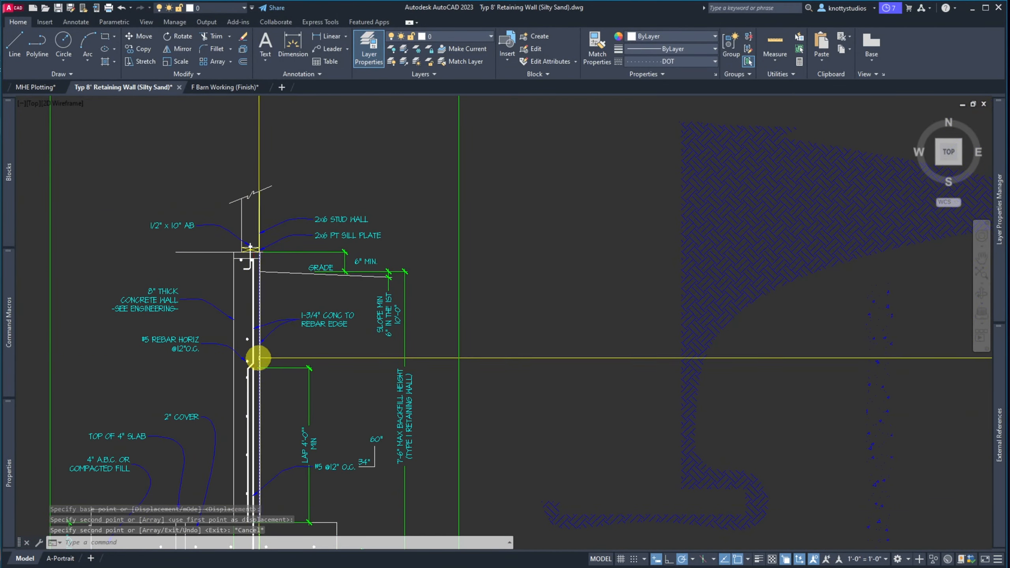
scroll(257, 354, up, 5)
scroll(255, 349, down, 5)
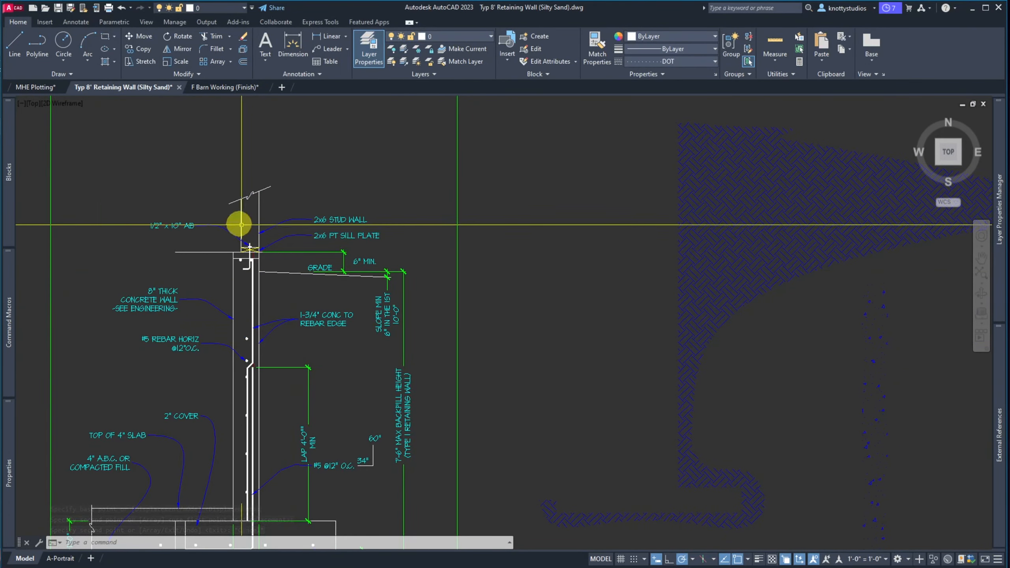
scroll(239, 235, down, 2)
scroll(237, 241, up, 6)
click(232, 248)
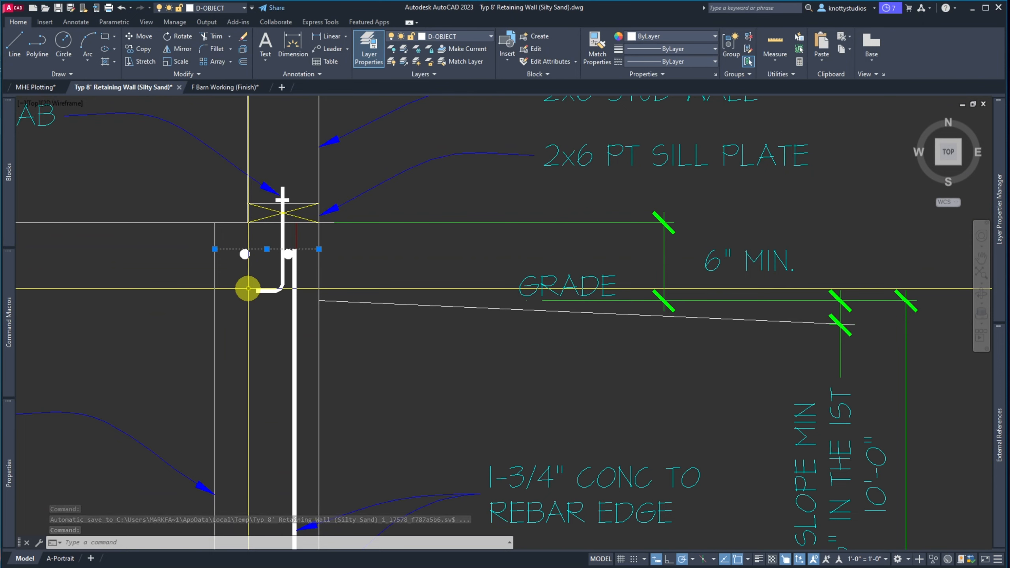
Delete the offset guide line and make G-JUNK the current layer
key(Delete)
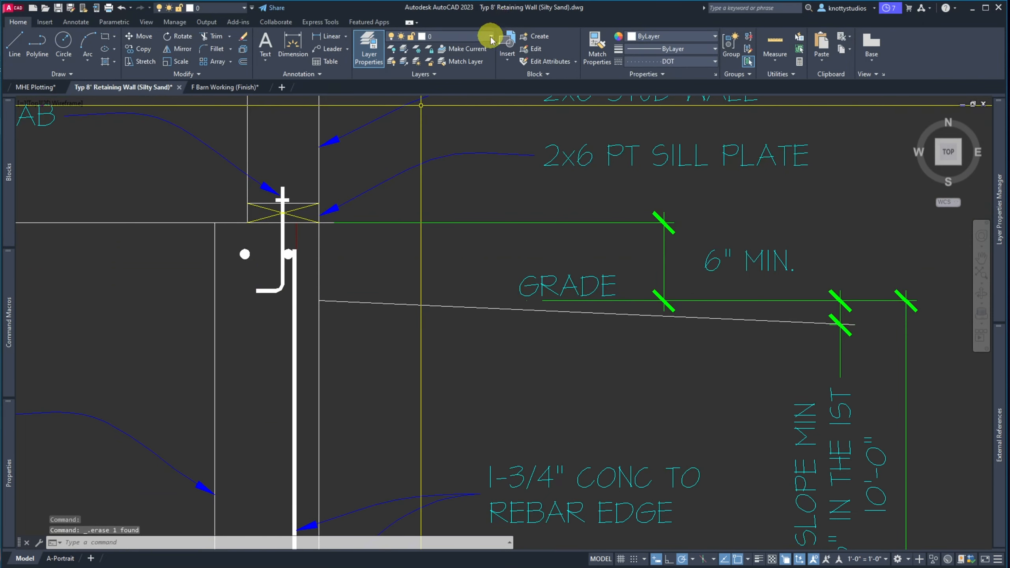
click(490, 37)
click(442, 137)
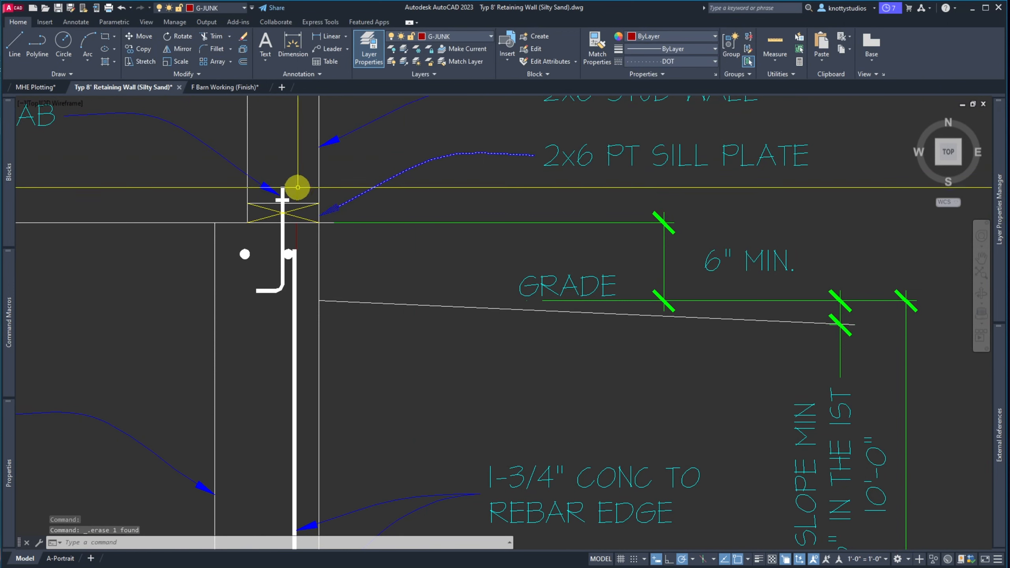
scroll(209, 198, down, 2)
click(254, 201)
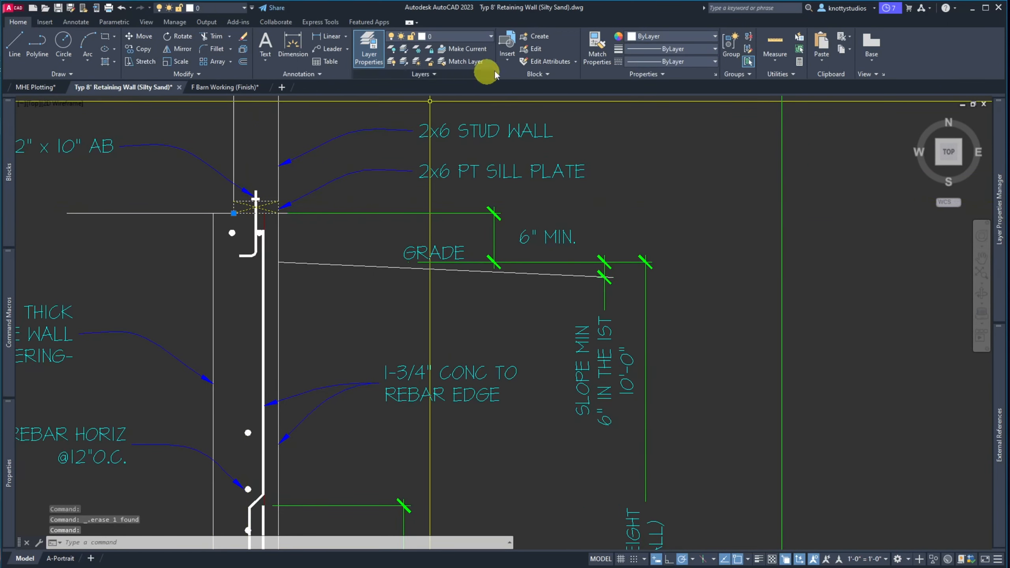
Put the stud wall and break lines on the D-OBJECT layer
click(489, 37)
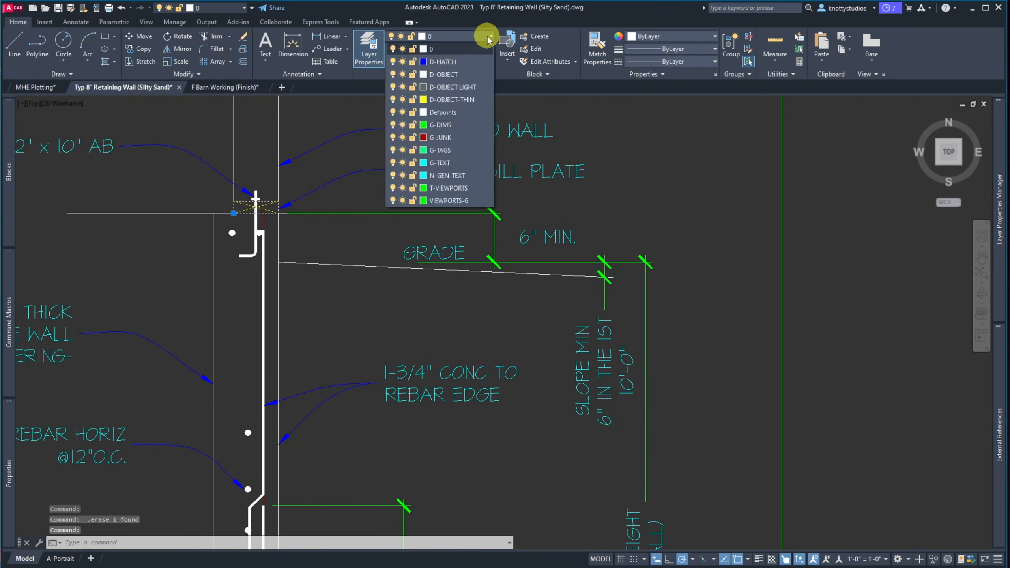
click(438, 74)
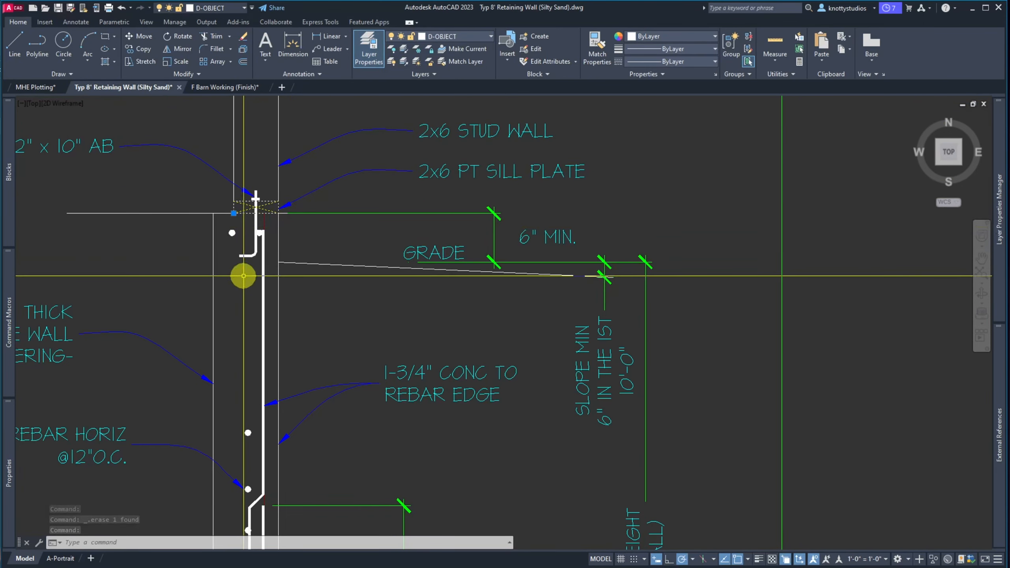
scroll(243, 276, down, 5)
click(266, 203)
click(220, 158)
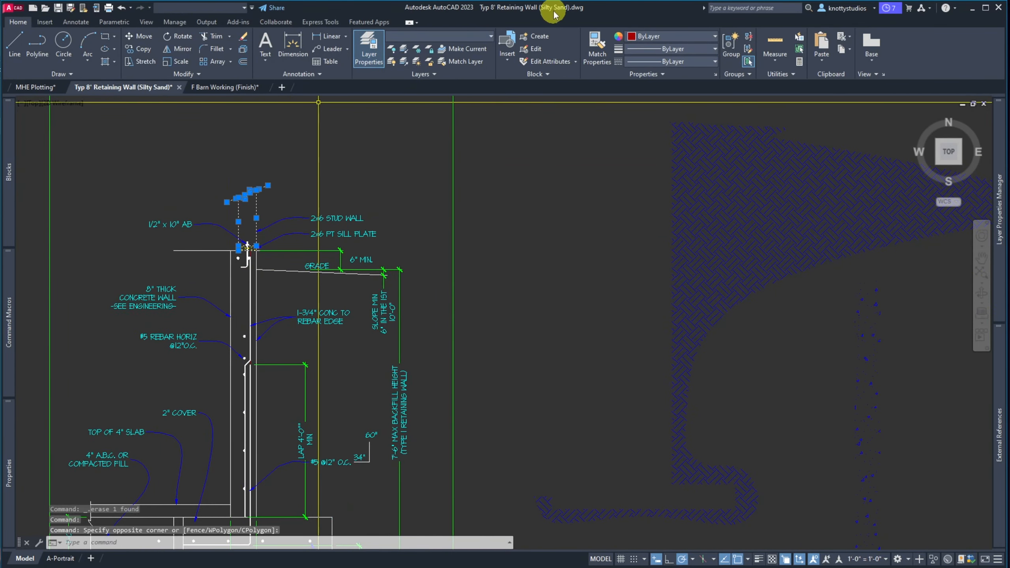
click(463, 36)
click(437, 76)
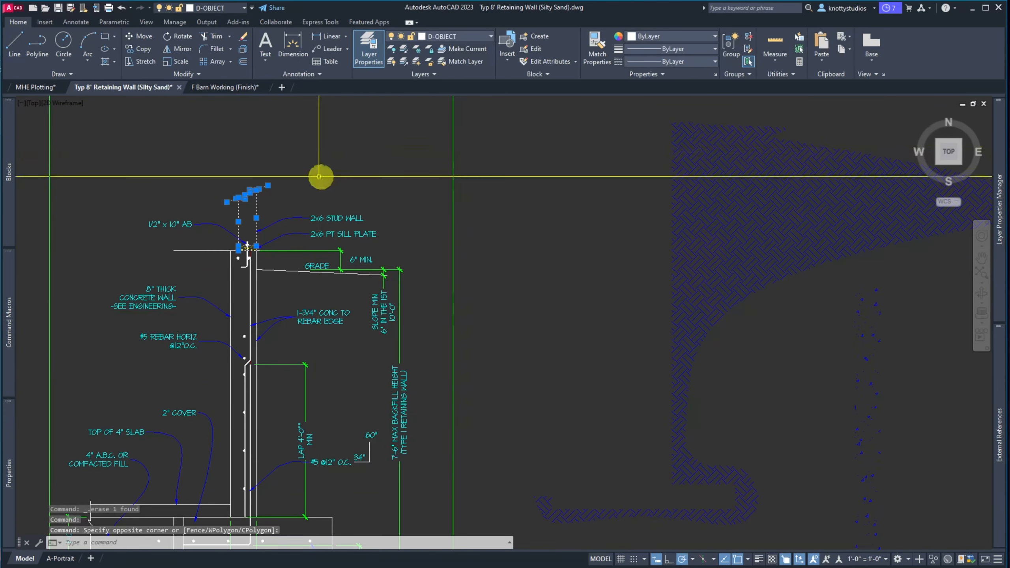
Erase the stray horizontal line across the wall top, then select the wall lines
key(Escape)
click(217, 262)
click(205, 246)
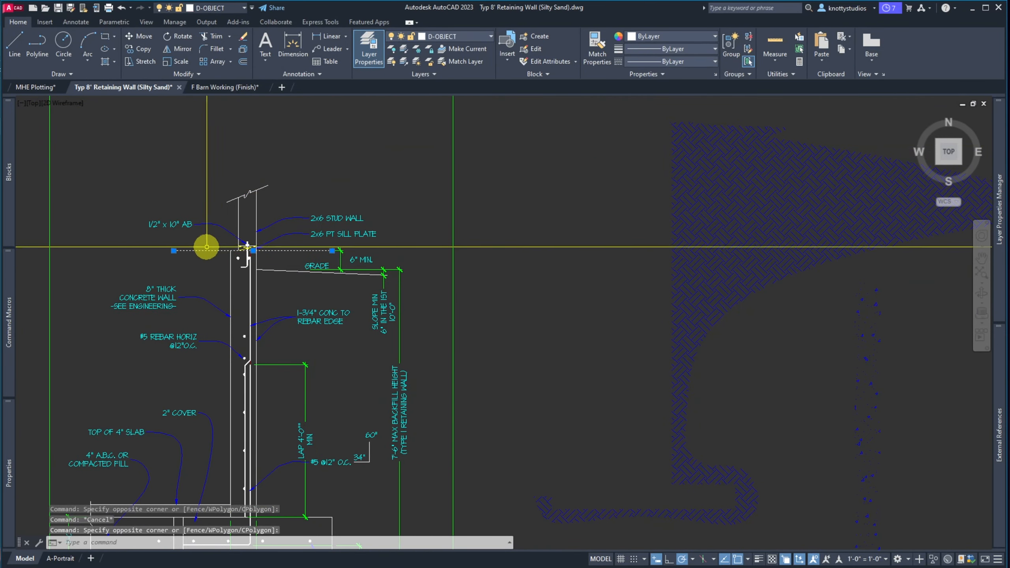
key(Delete)
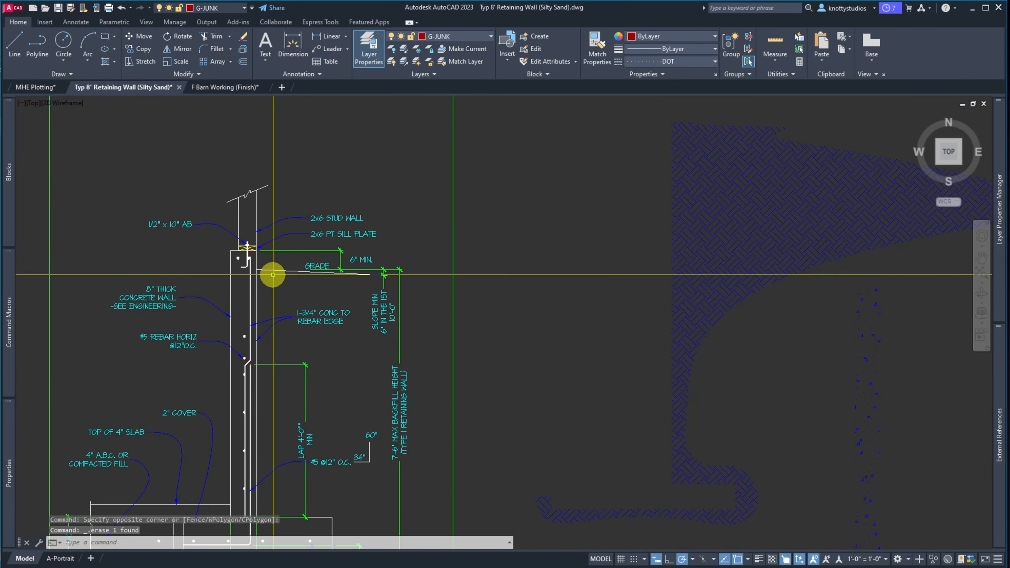
scroll(235, 266, down, 4)
scroll(231, 278, up, 8)
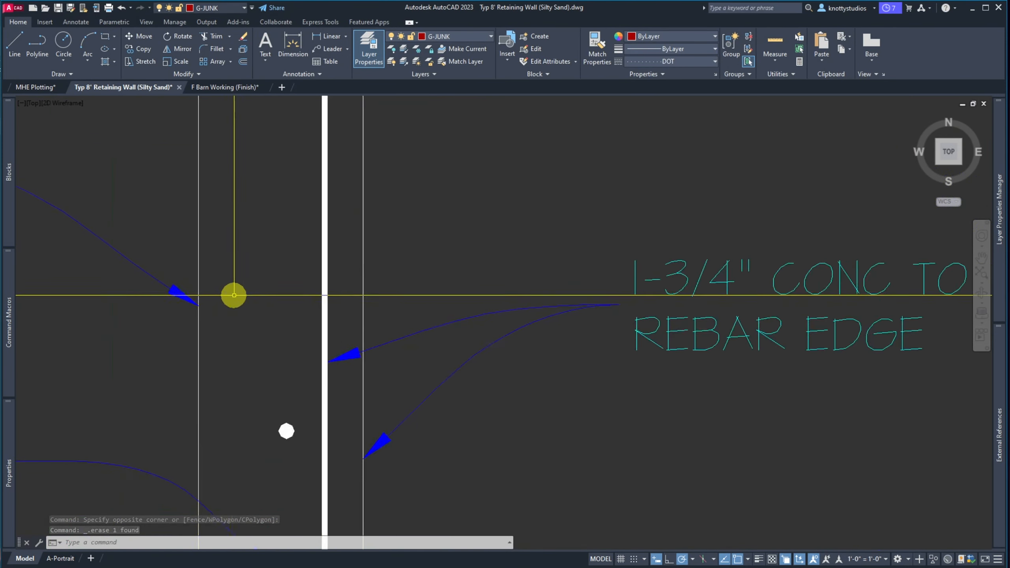
click(399, 241)
click(142, 176)
scroll(153, 207, down, 5)
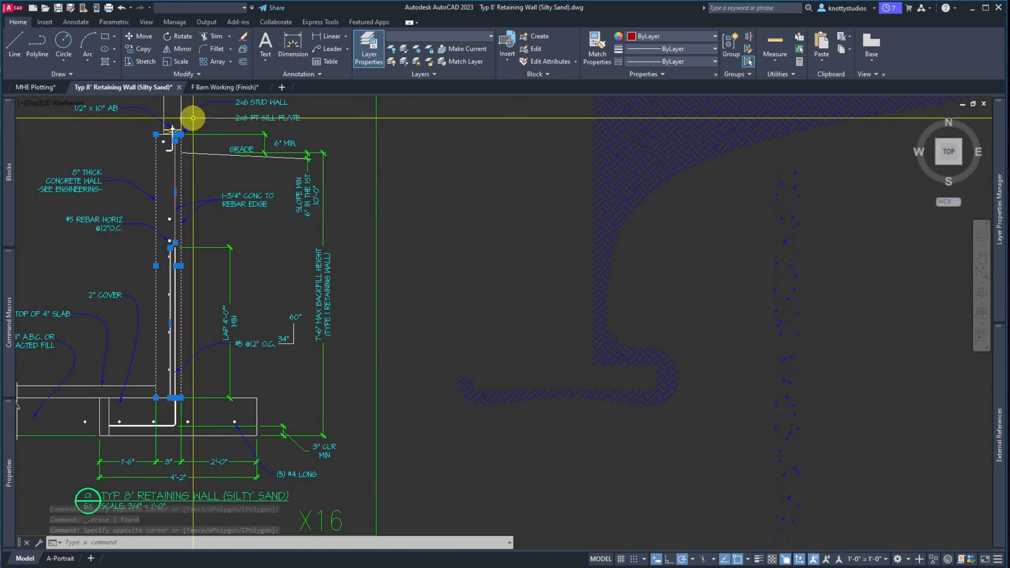
Isolate the wall layers, move the whole wall detail onto D-OBJECT, then unisolate
click(403, 51)
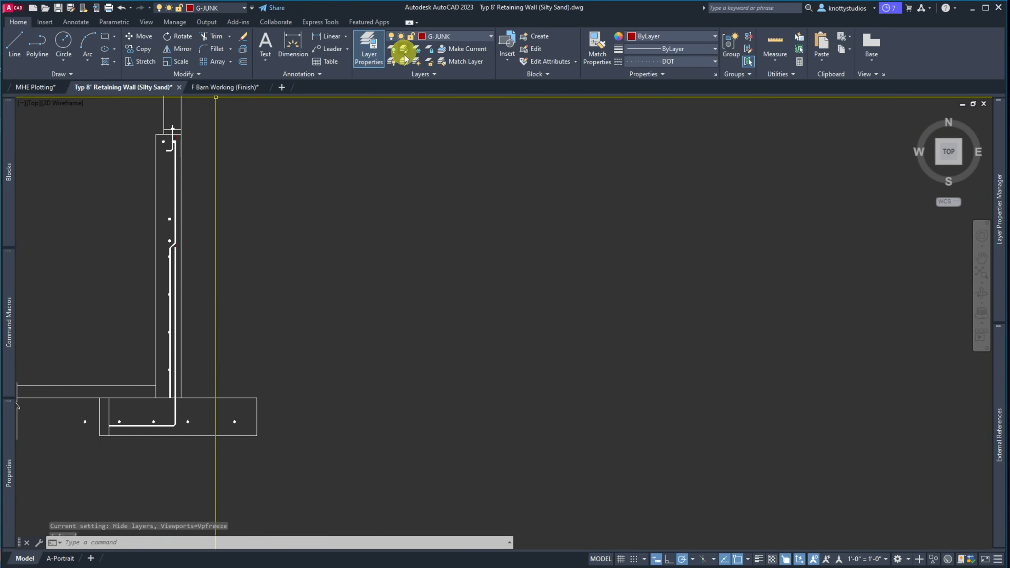
scroll(396, 310, down, 6)
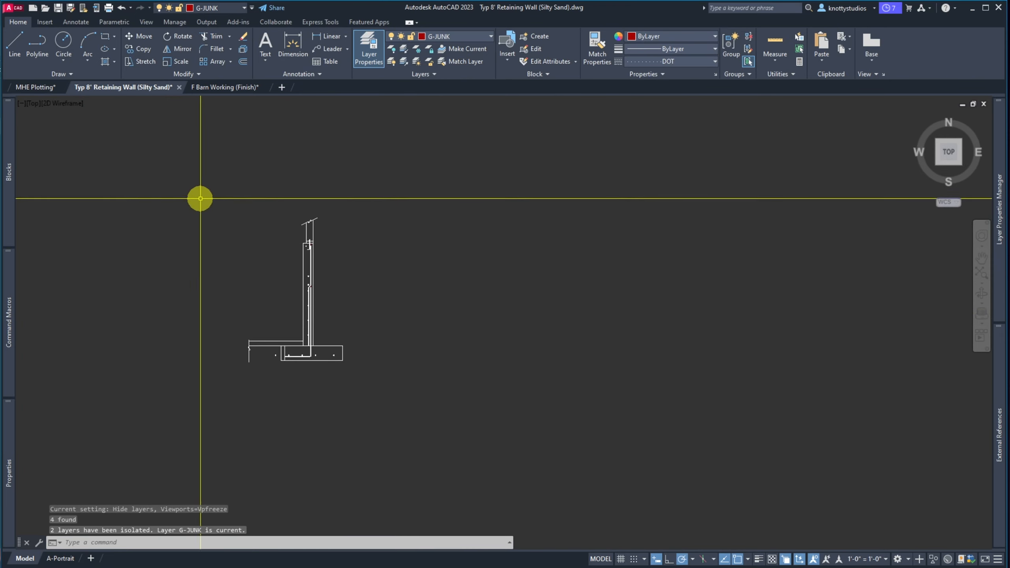
click(200, 193)
click(370, 364)
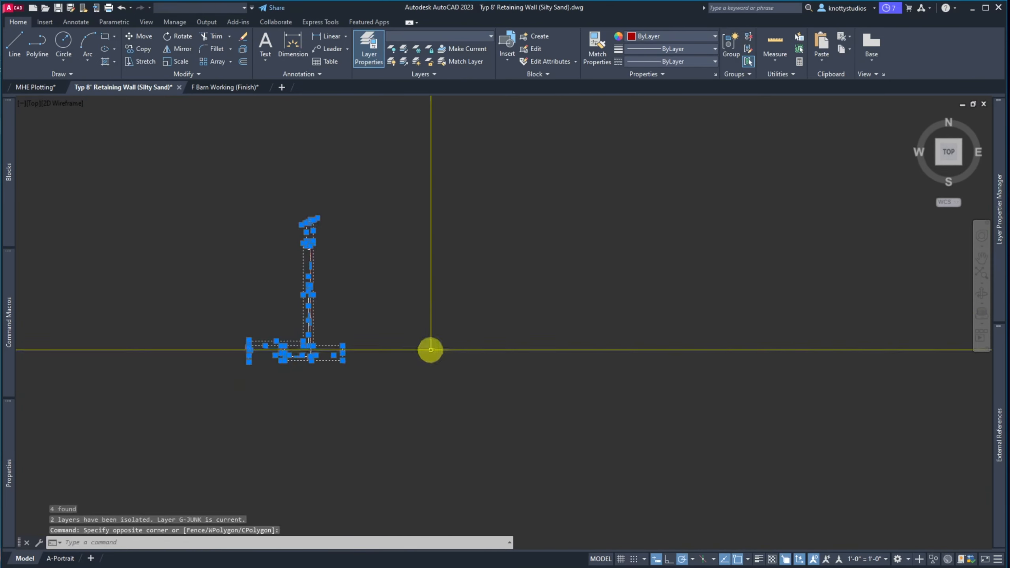
click(448, 37)
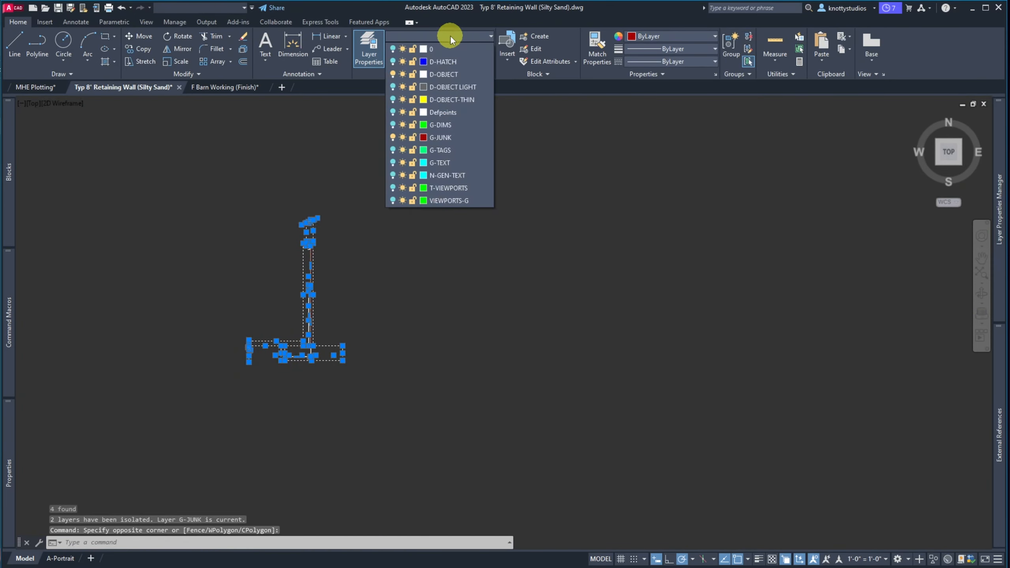
click(441, 74)
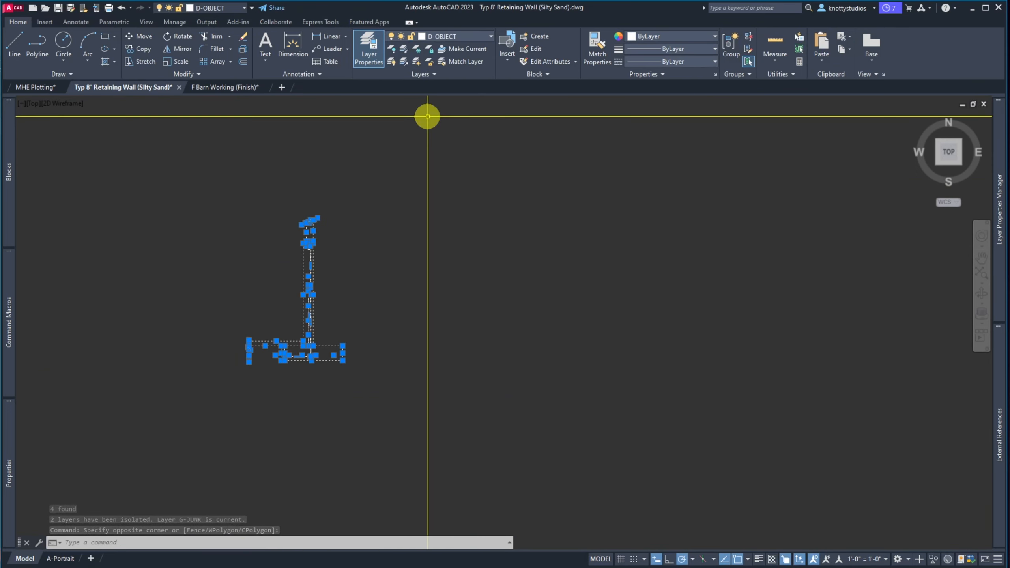
click(404, 62)
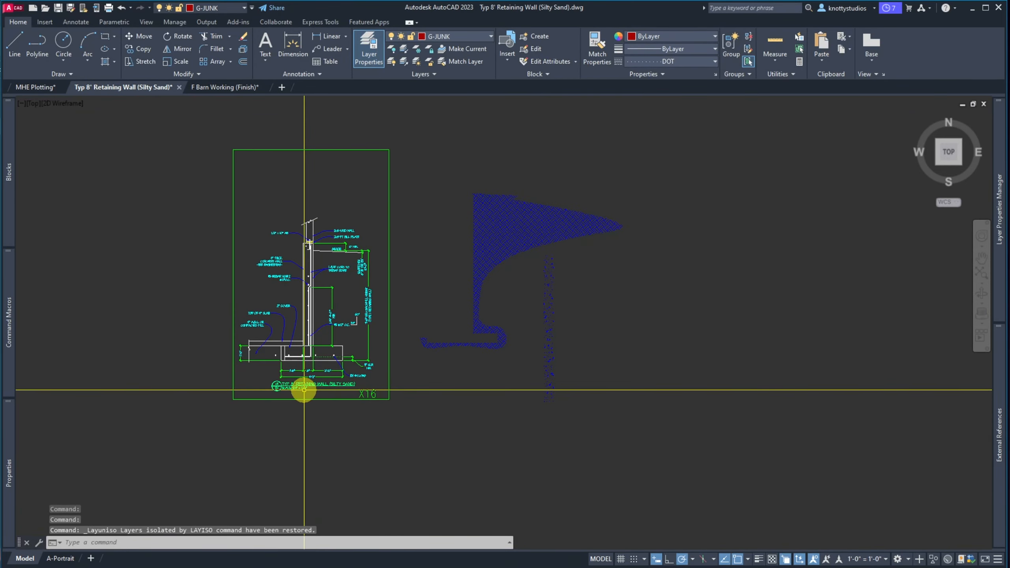
scroll(304, 389, up, 6)
Move the vertical line inside the footing onto the G-JUNK layer
click(280, 323)
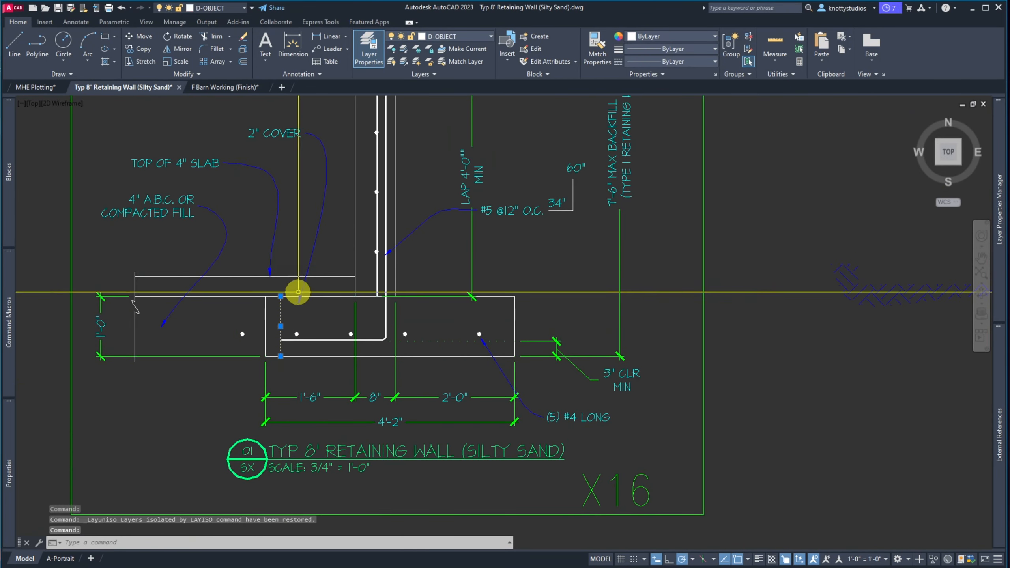
click(468, 37)
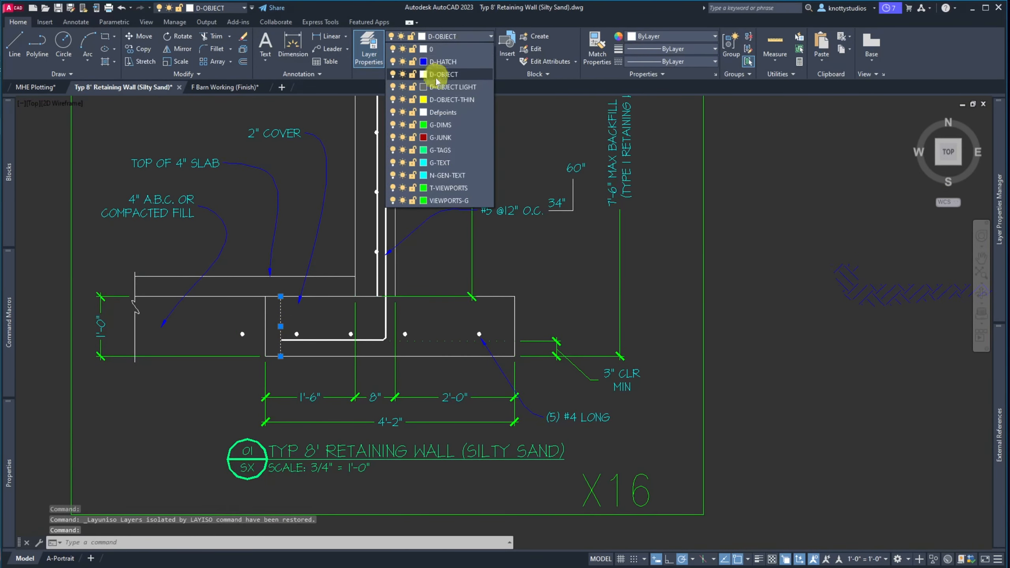
click(440, 137)
key(Escape)
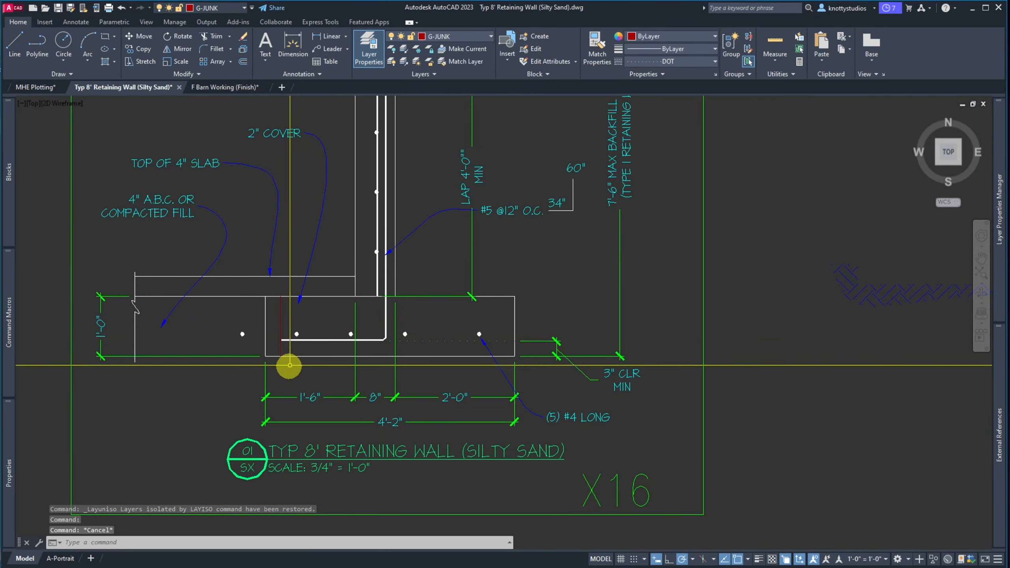
scroll(290, 365, up, 4)
scroll(243, 343, down, 3)
scroll(288, 352, down, 5)
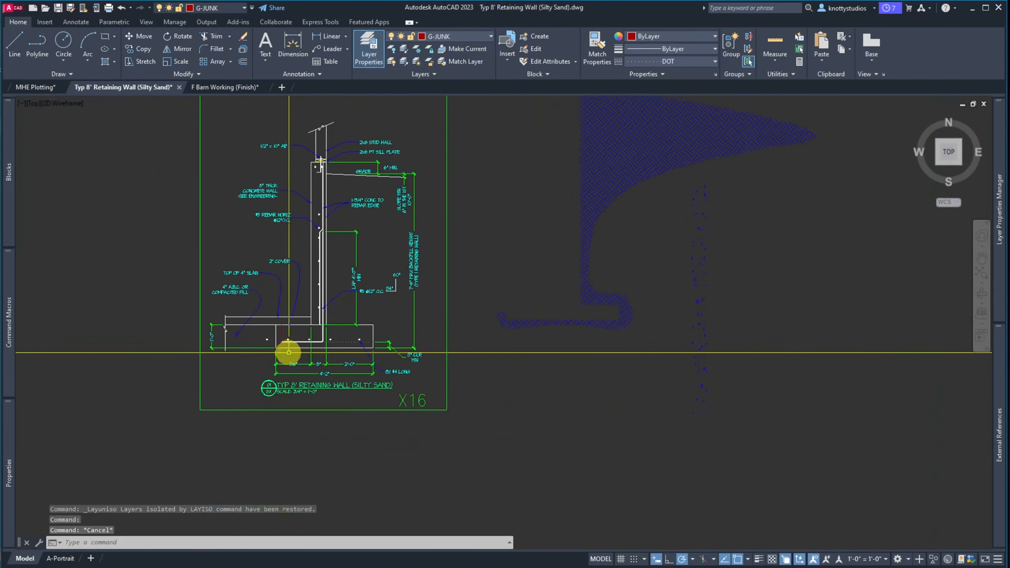
scroll(289, 351, up, 2)
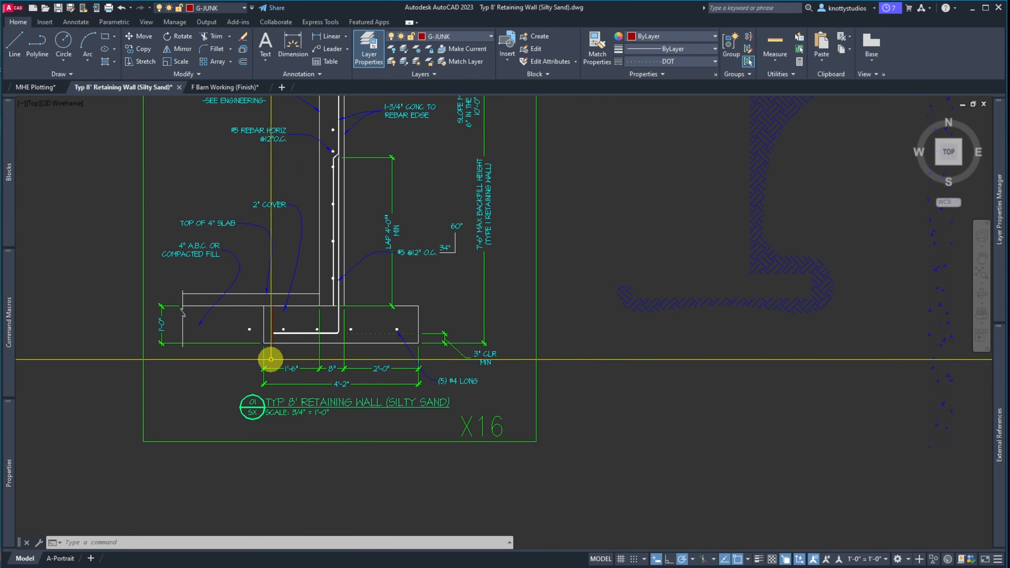
scroll(271, 359, down, 2)
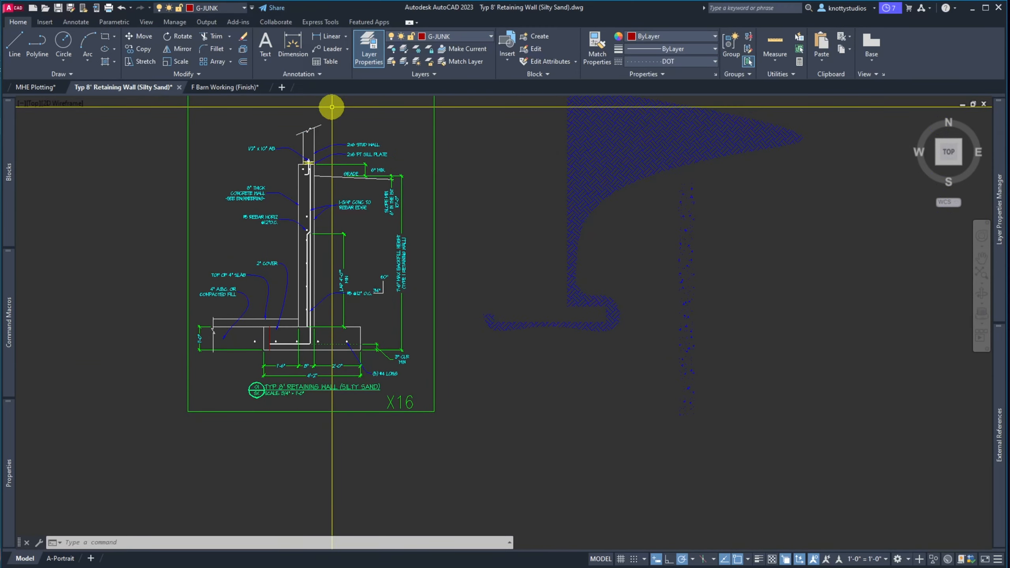
scroll(334, 194, up, 4)
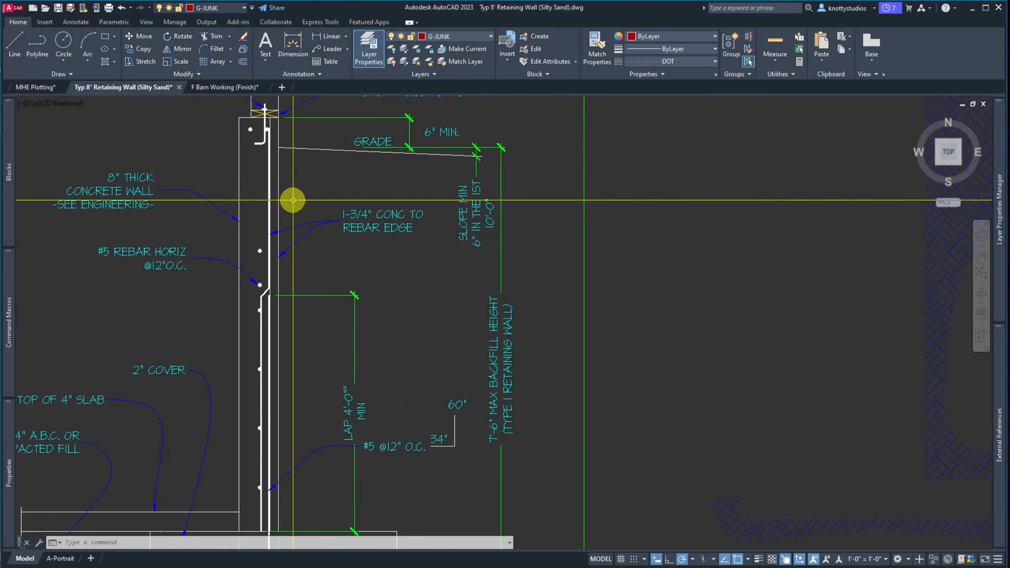
scroll(293, 198, down, 2)
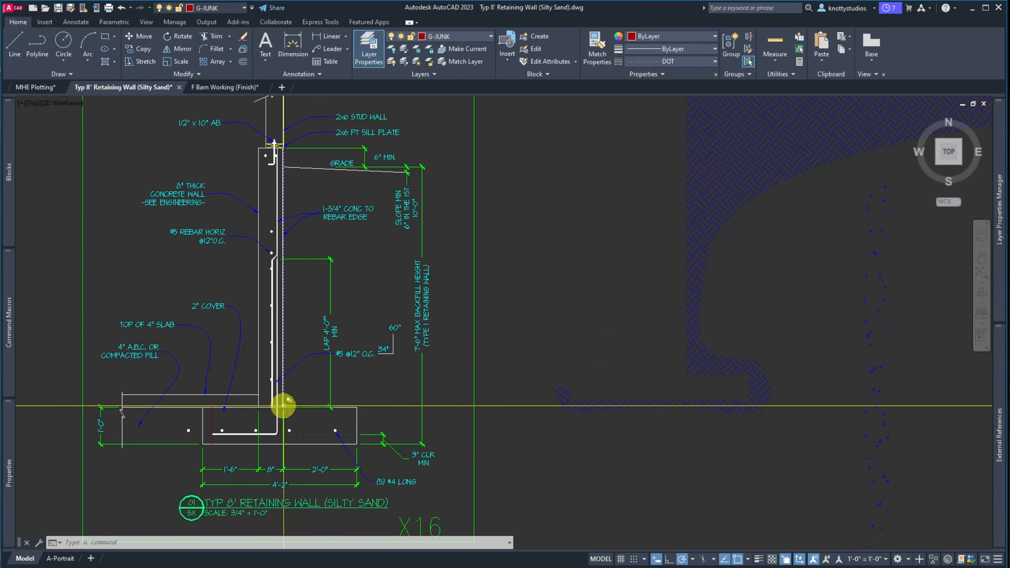
scroll(283, 403, up, 9)
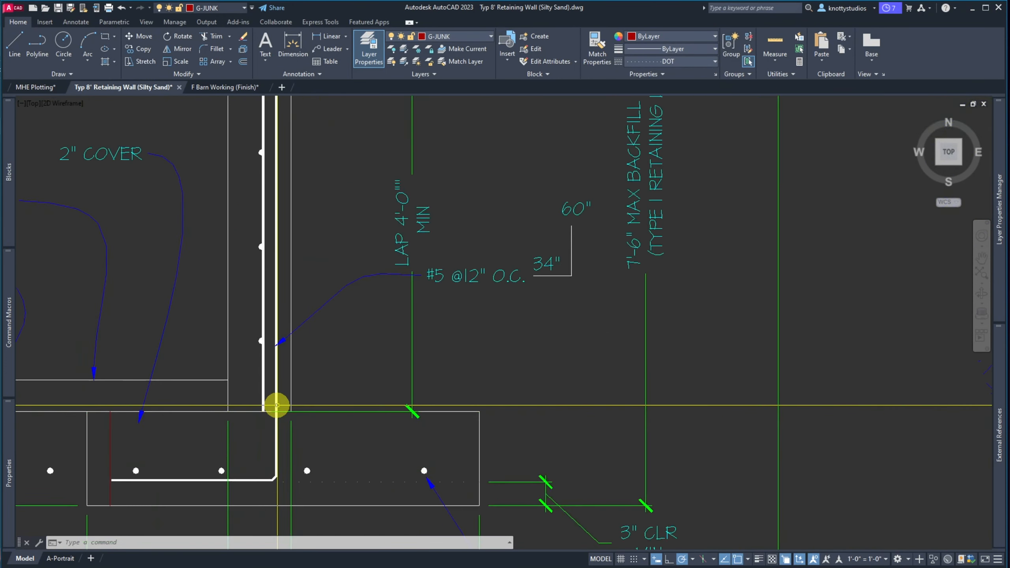
scroll(279, 402, down, 5)
scroll(279, 398, down, 6)
scroll(286, 235, up, 6)
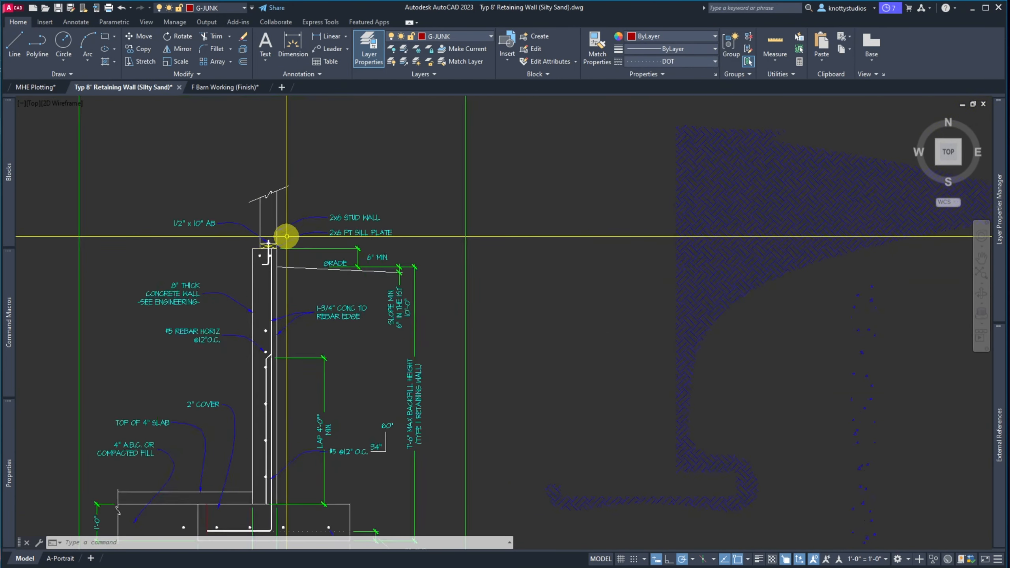
Copy the two wall-top rebar dots down to the wall base at the footing
text(co)
key(Return)
drag(186, 270, 264, 288)
key(Return)
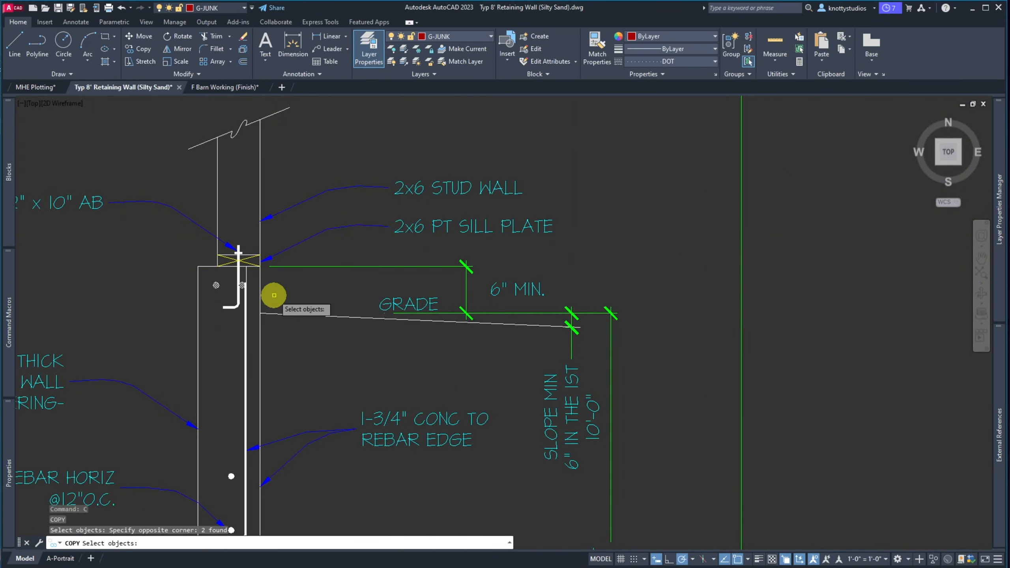
click(280, 282)
scroll(278, 282, down, 6)
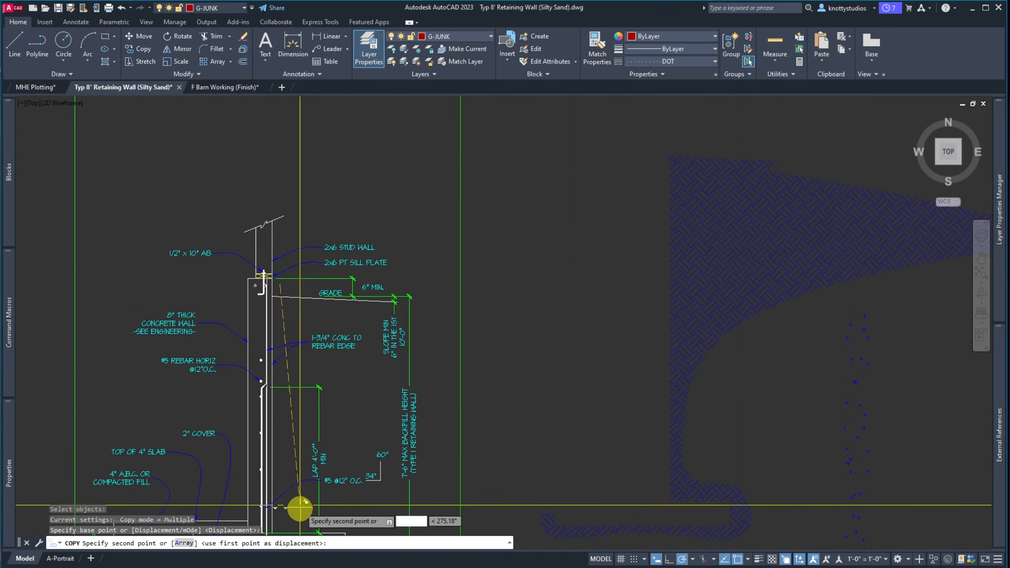
scroll(299, 514, up, 3)
scroll(274, 330, down, 3)
scroll(259, 364, up, 4)
scroll(279, 435, up, 2)
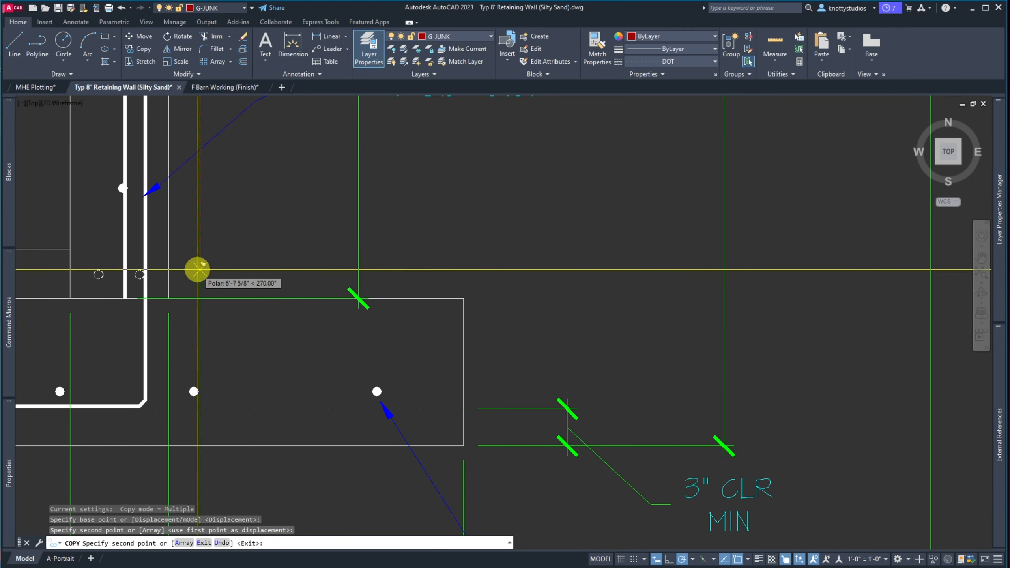
click(203, 272)
key(Escape)
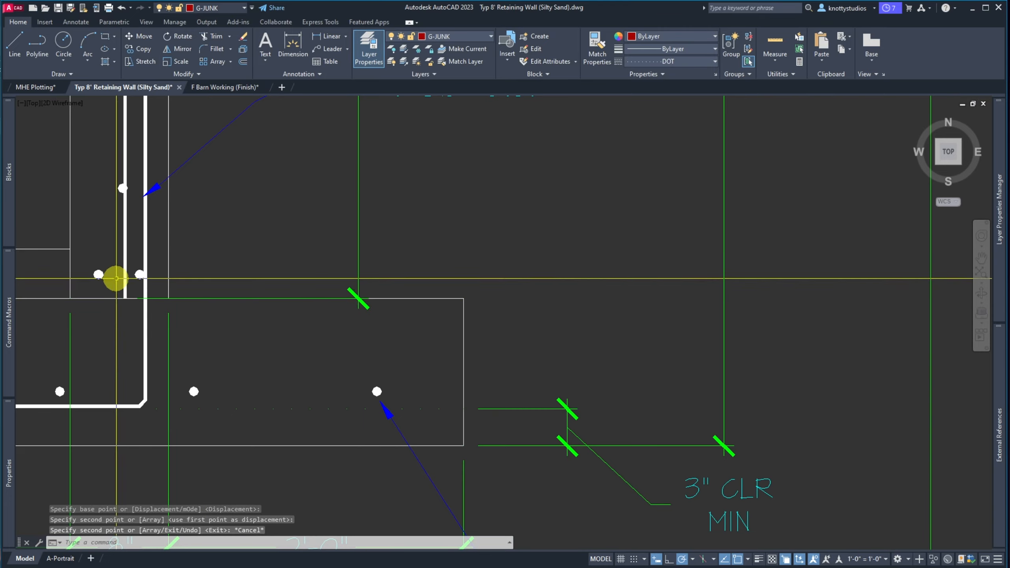
Bring the calculations PDF over the drawing to check the reference wall section
scroll(258, 385, down, 4)
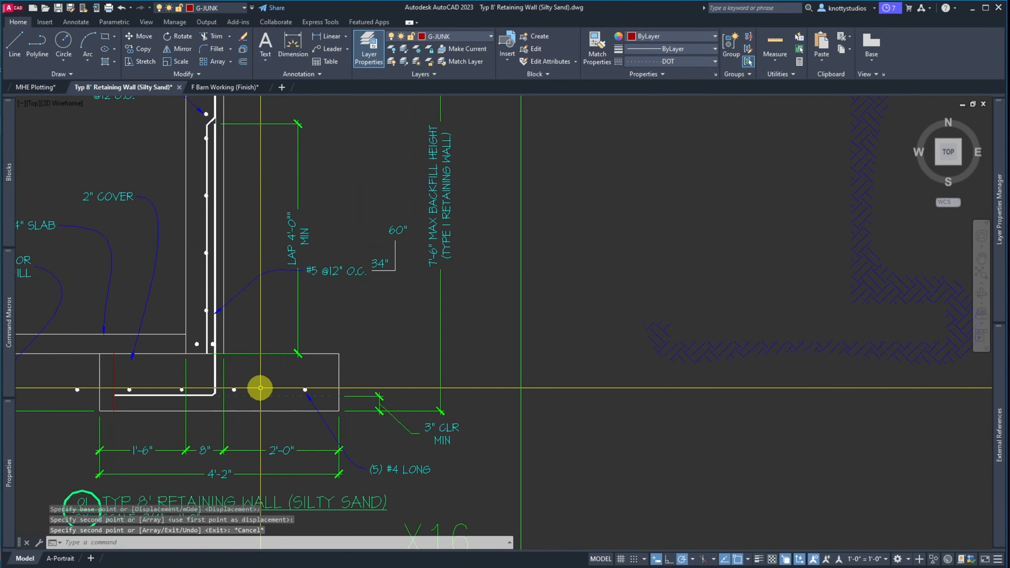
scroll(259, 386, up, 4)
scroll(259, 388, down, 2)
scroll(260, 387, down, 2)
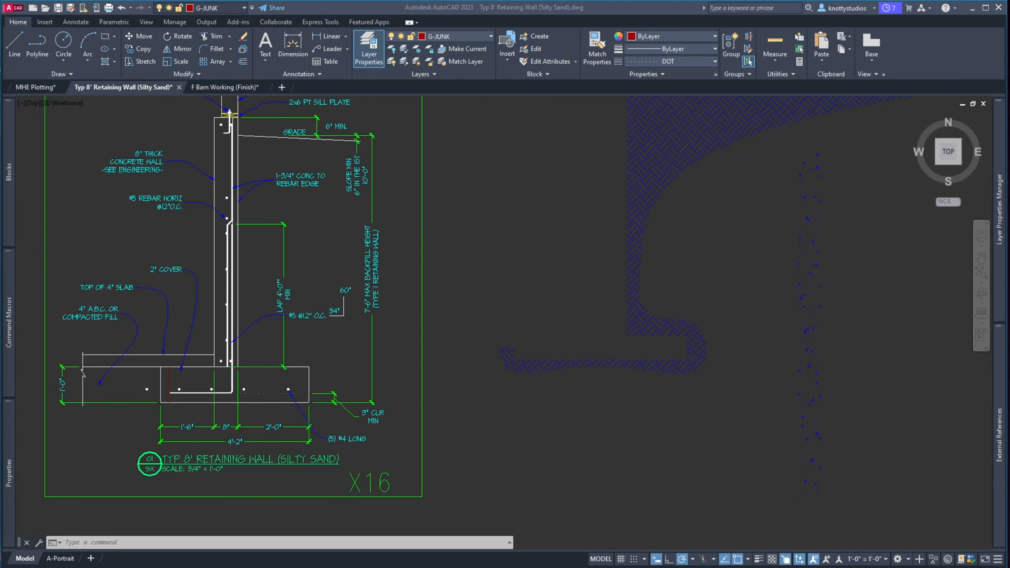
drag(0, 30, 821, 23)
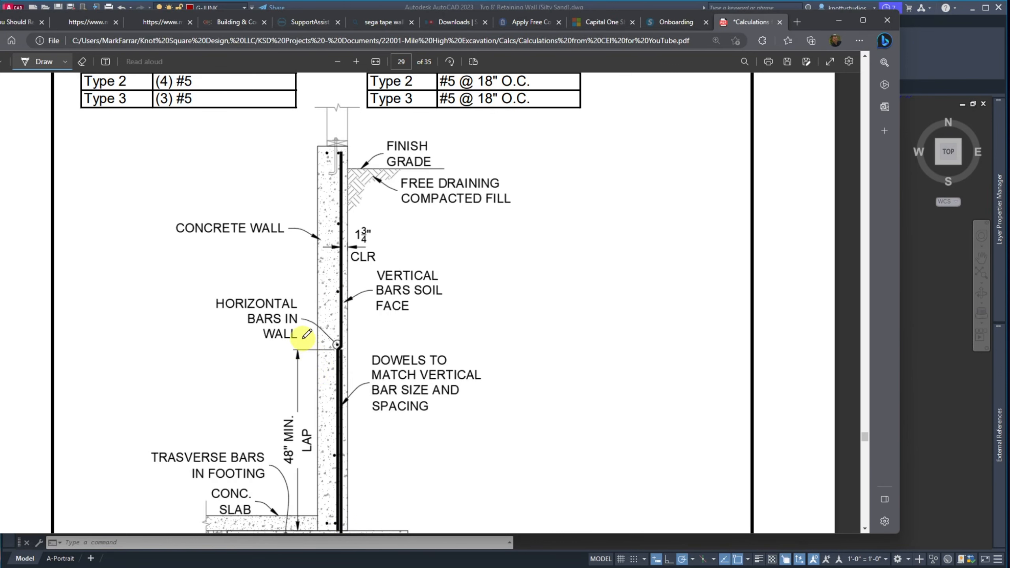
Minimize the Edge calculations PDF so the AutoCAD drawing shows again
scroll(305, 335, up, 3)
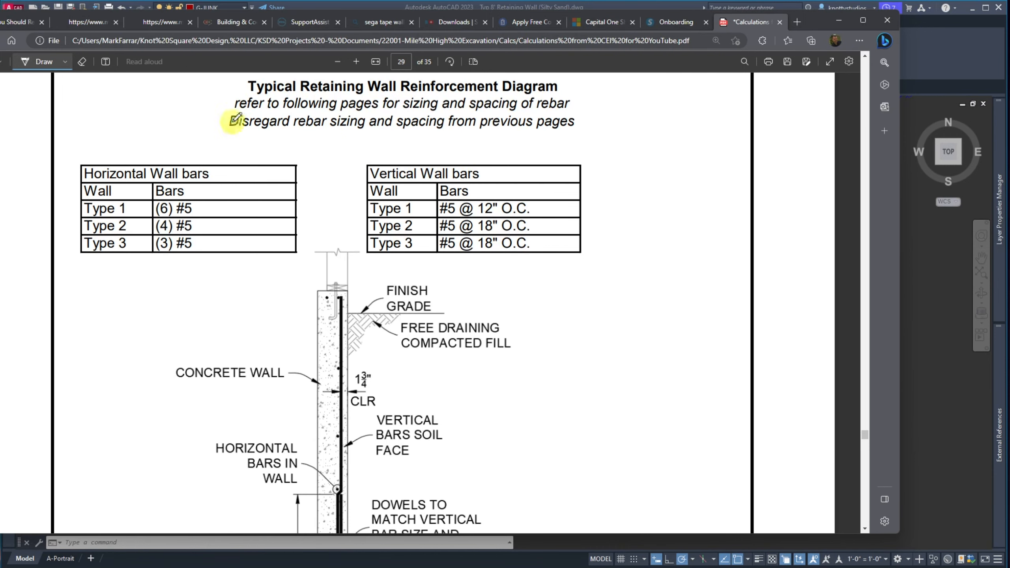
click(838, 20)
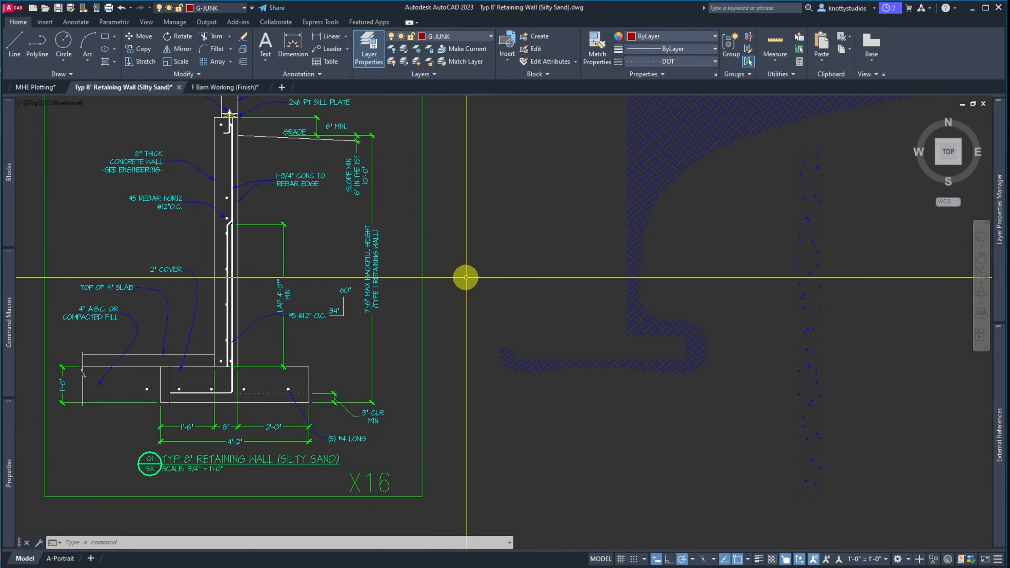
Place a horizontal construction line through the top rebar dot in the wall
text(L)
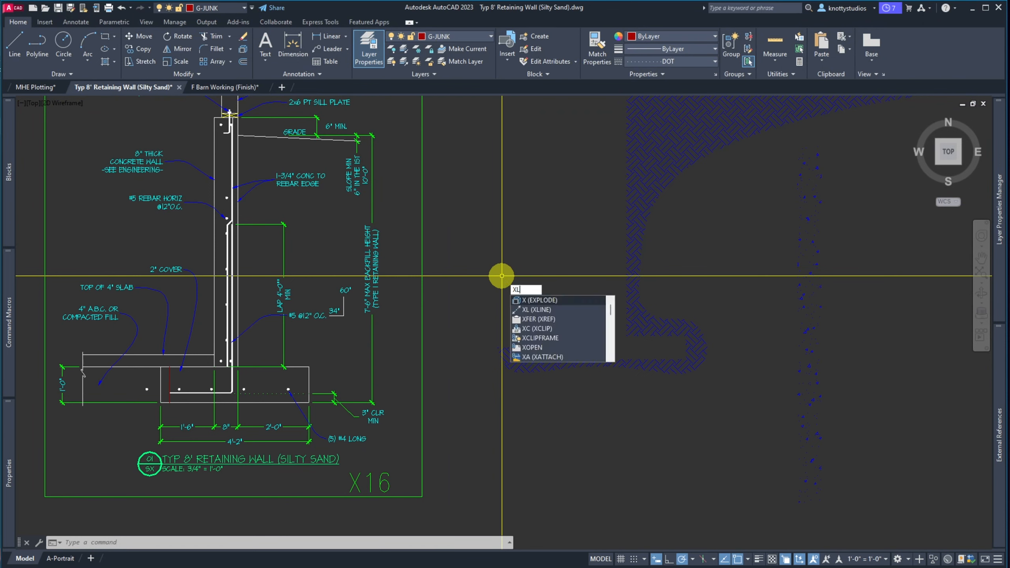
key(Return)
text(H)
key(Return)
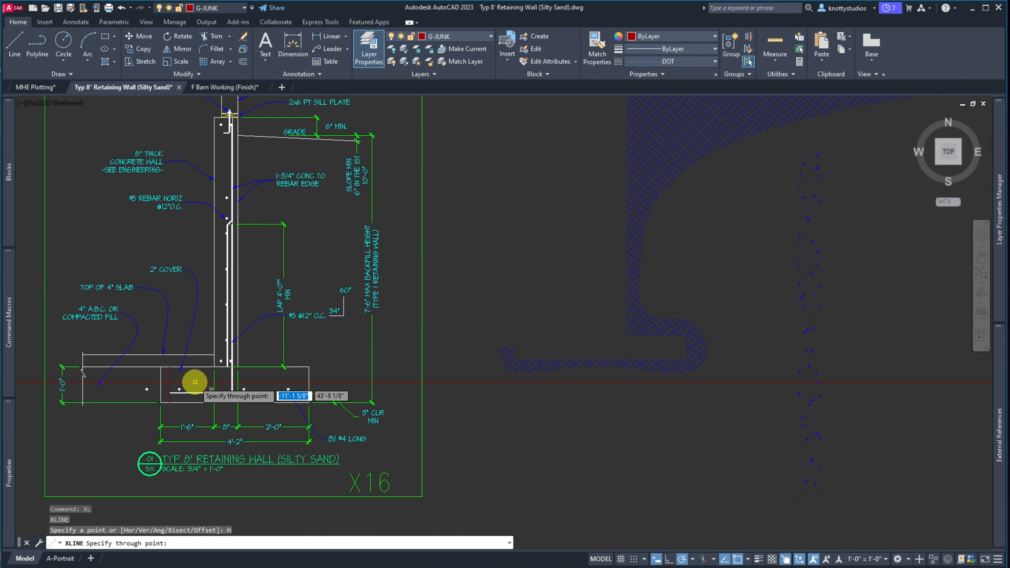
scroll(195, 382, up, 8)
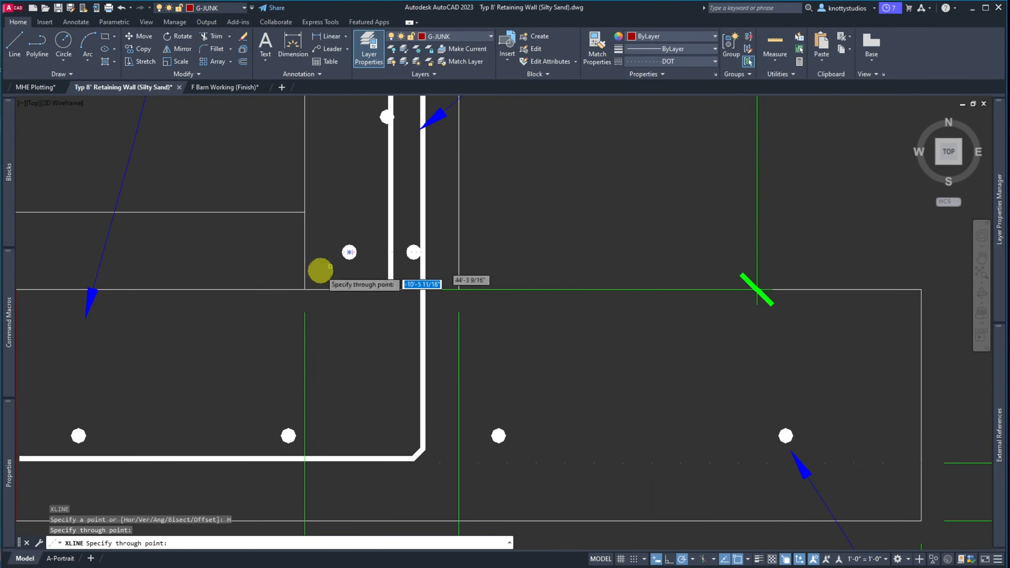
scroll(190, 322, down, 8)
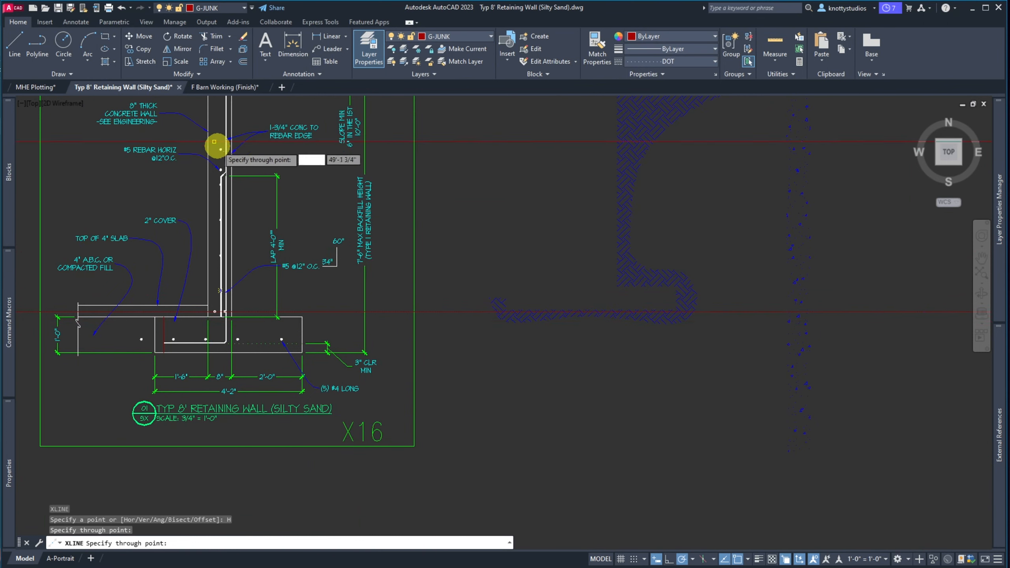
scroll(217, 149, down, 2)
scroll(222, 209, up, 10)
scroll(218, 178, down, 4)
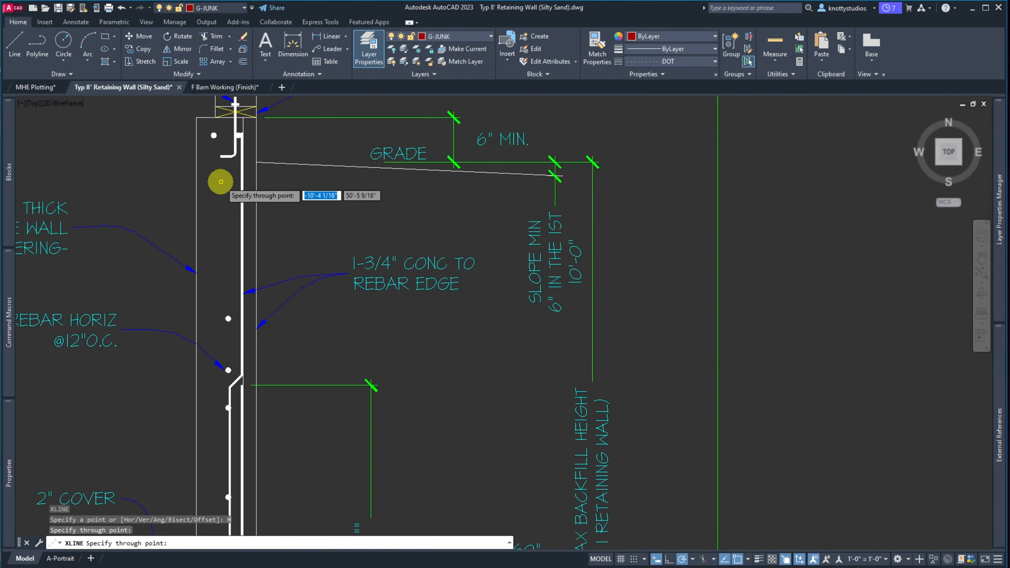
click(213, 136)
key(Return)
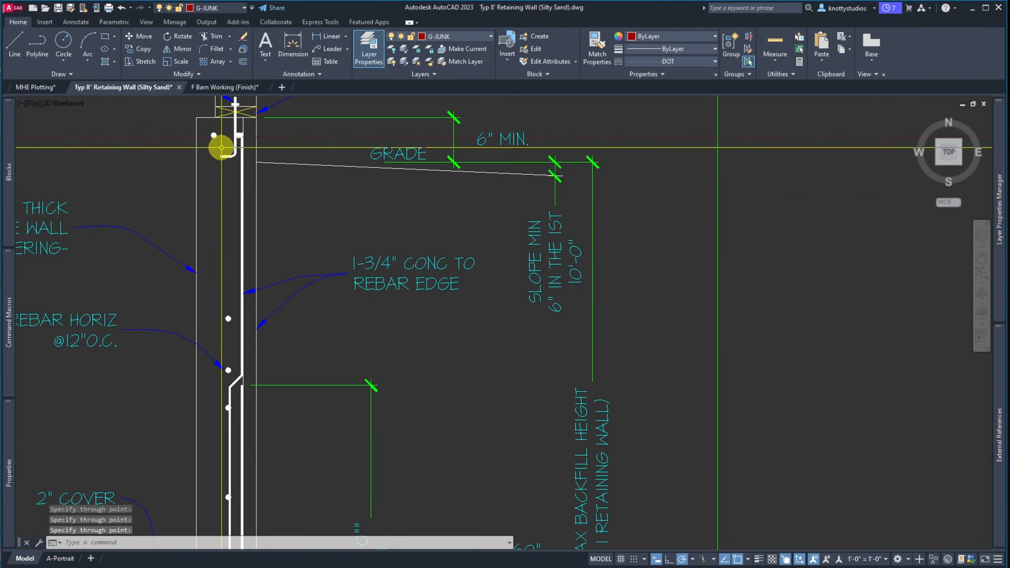
Erase the horizontal construction line through the top wall rebar
text(e)
key(Return)
click(173, 142)
click(160, 132)
key(Return)
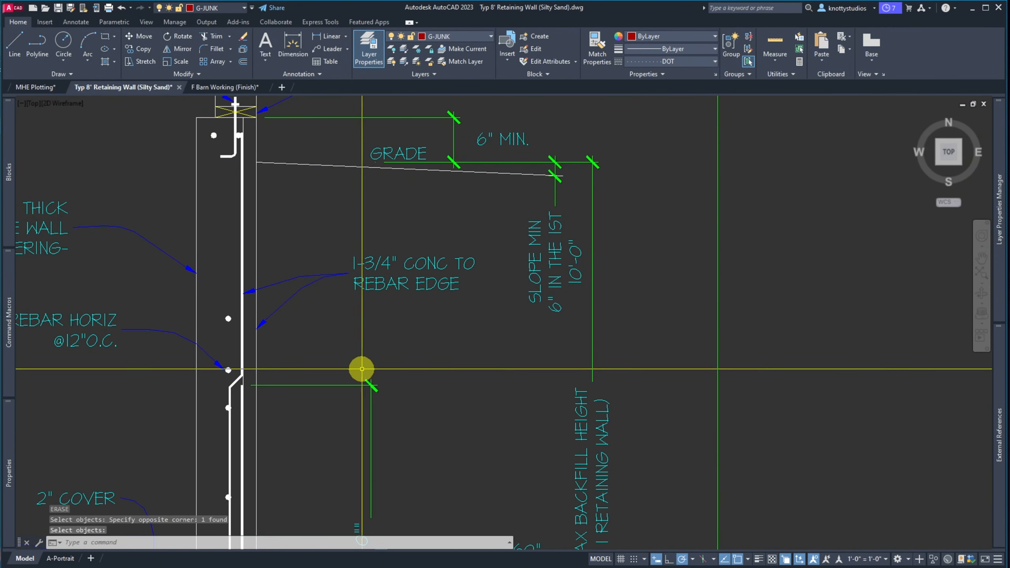
Set the current linetype to ByLayer instead of DOT
click(715, 62)
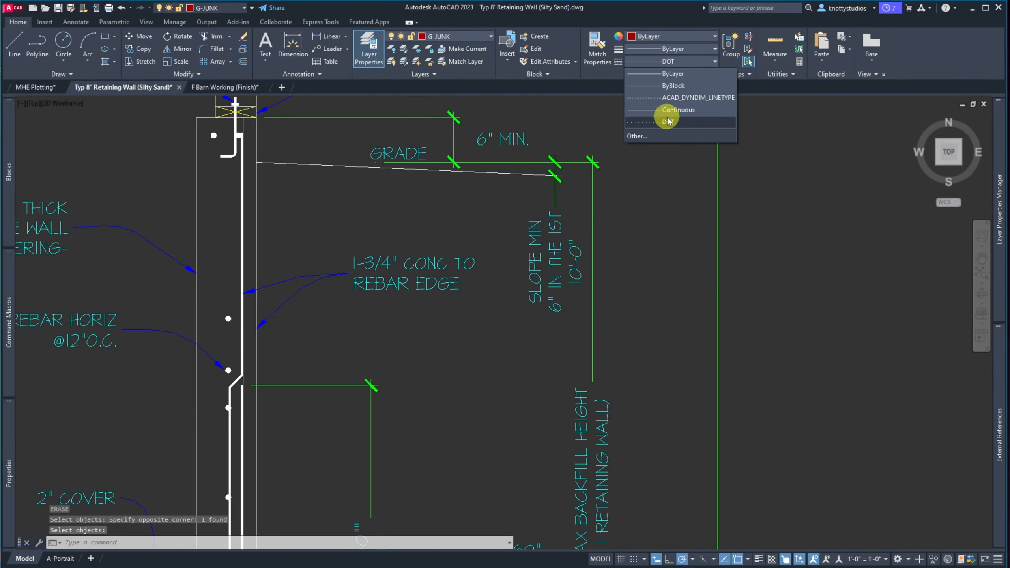
click(666, 76)
scroll(225, 424, down, 8)
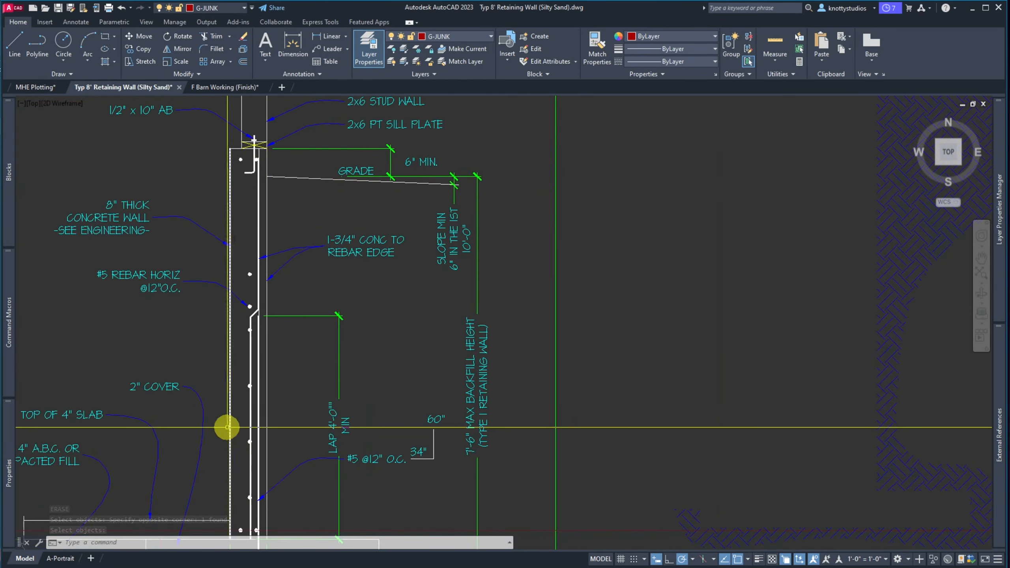
scroll(235, 429, up, 8)
click(313, 338)
click(299, 301)
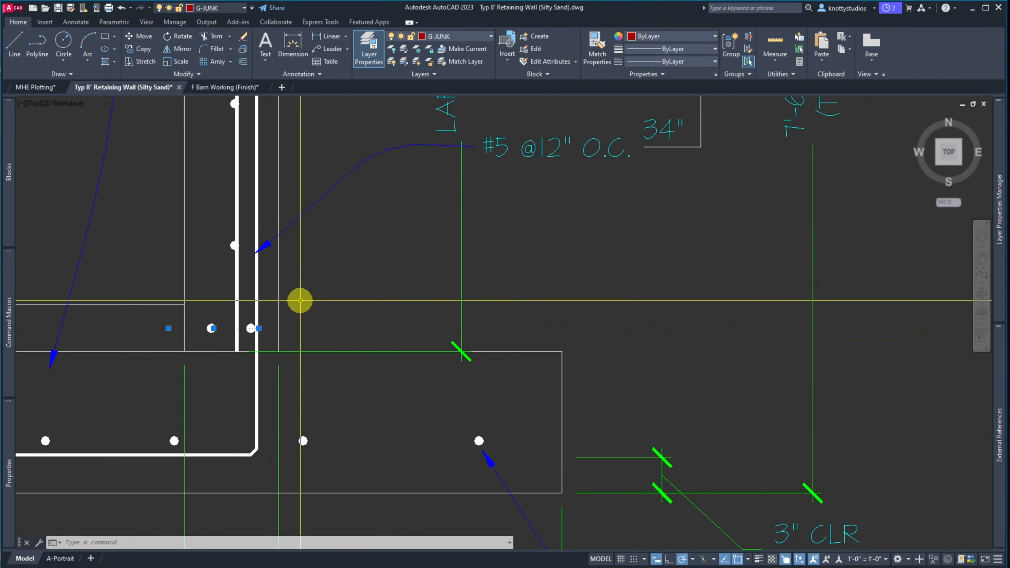
scroll(275, 355, down, 6)
scroll(275, 355, up, 6)
scroll(223, 352, down, 6)
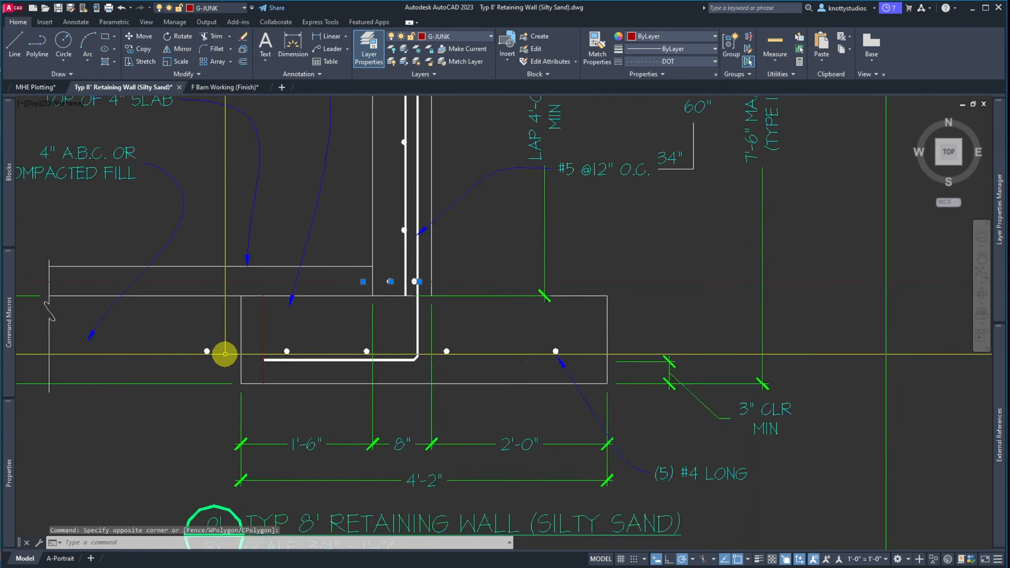
key(Escape)
Match properties from the footing object onto the construction line near the wall base
scroll(267, 356, up, 4)
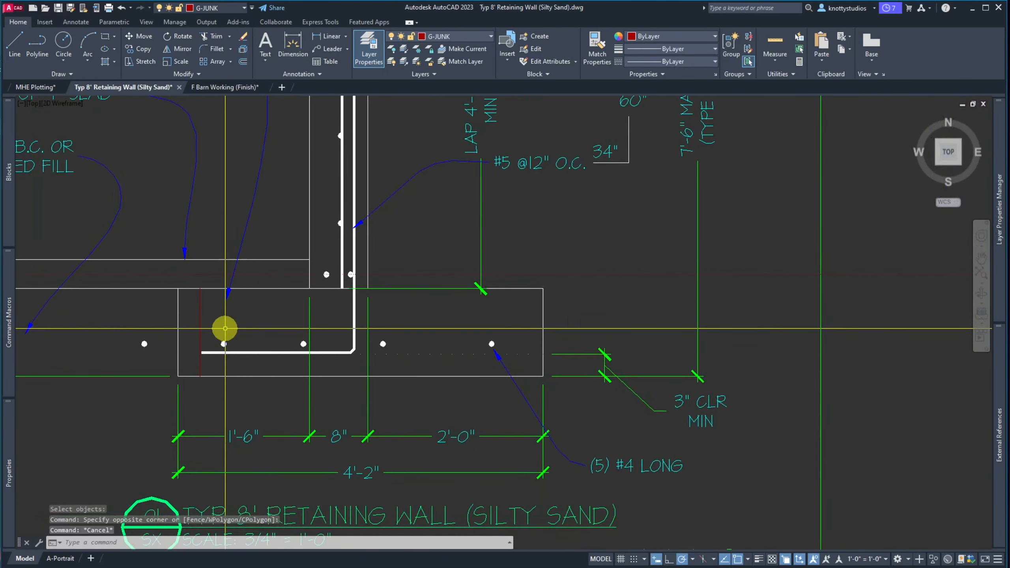
text(ma)
key(space)
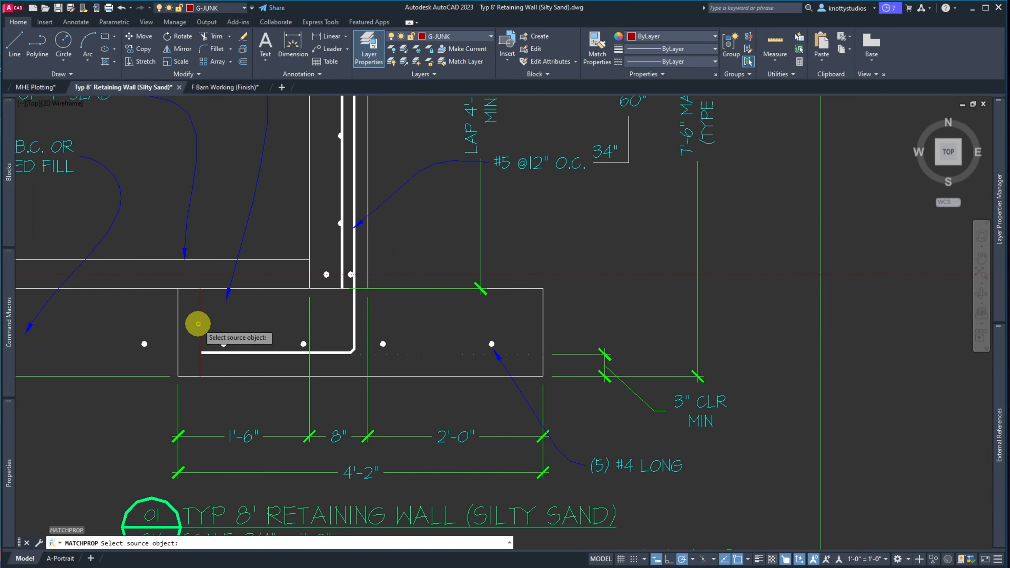
click(198, 323)
click(195, 273)
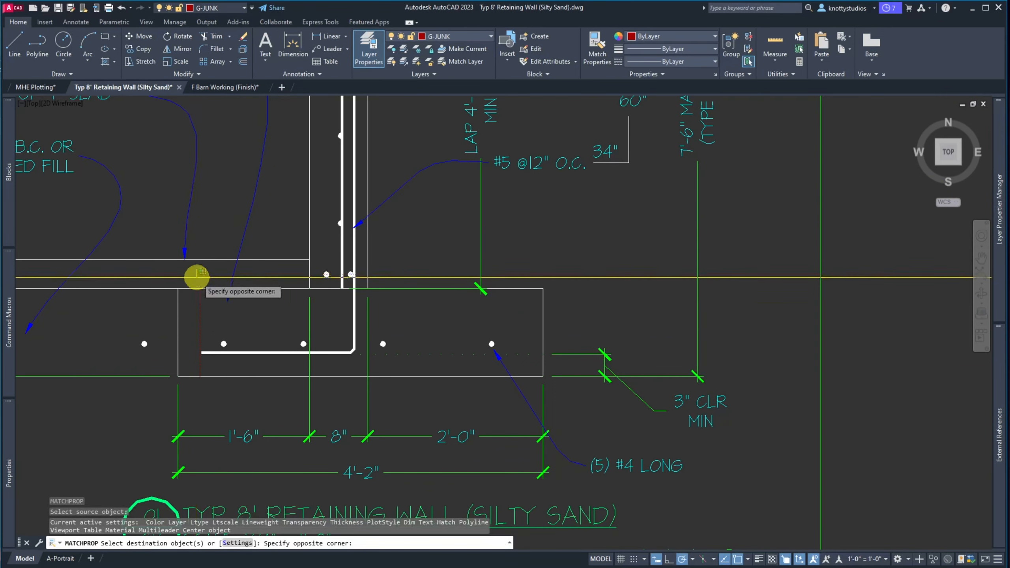
click(165, 284)
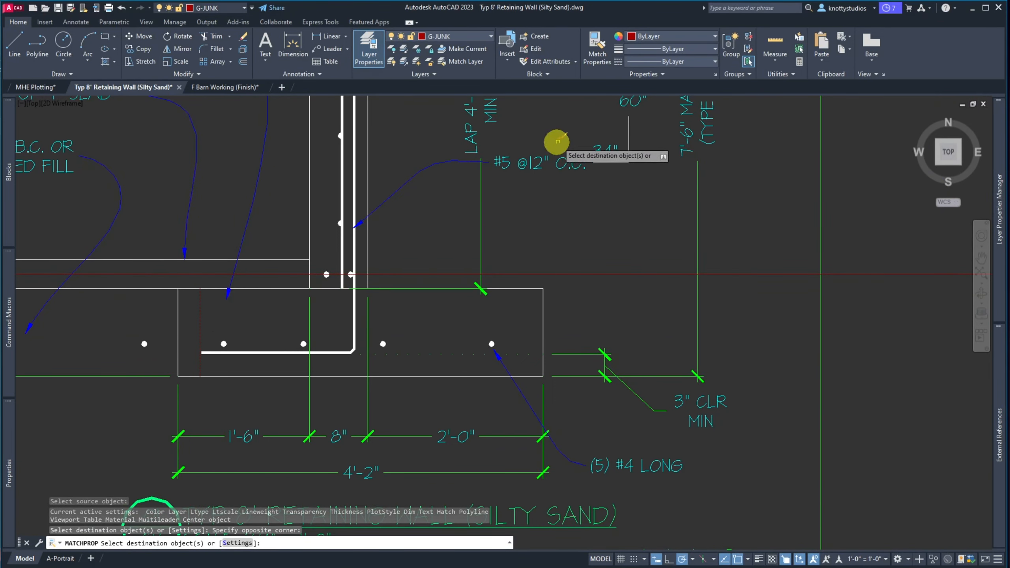
key(Escape)
scroll(405, 372, down, 5)
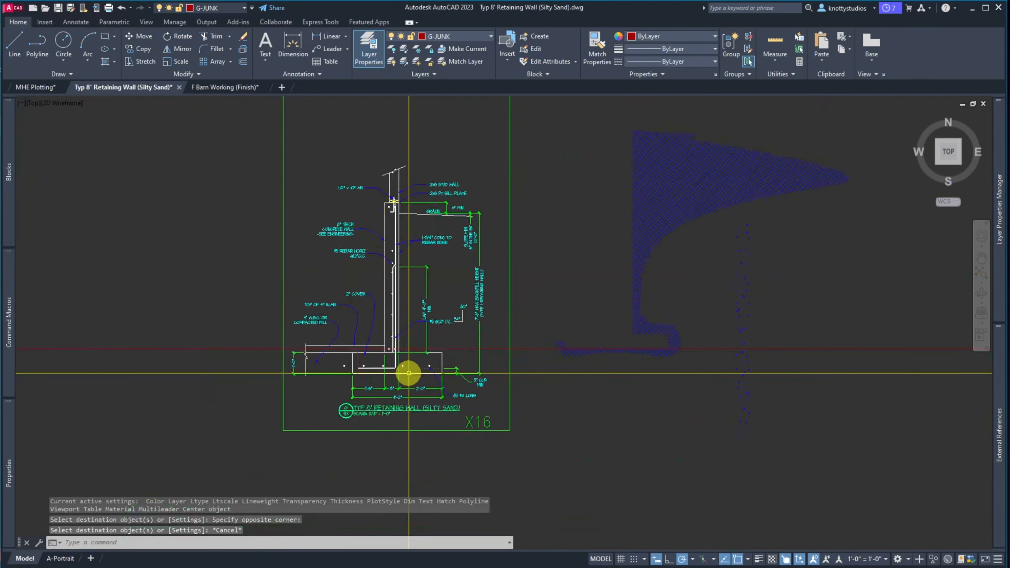
Place a horizontal construction line through the top rebar dots with XL
scroll(403, 198, up, 10)
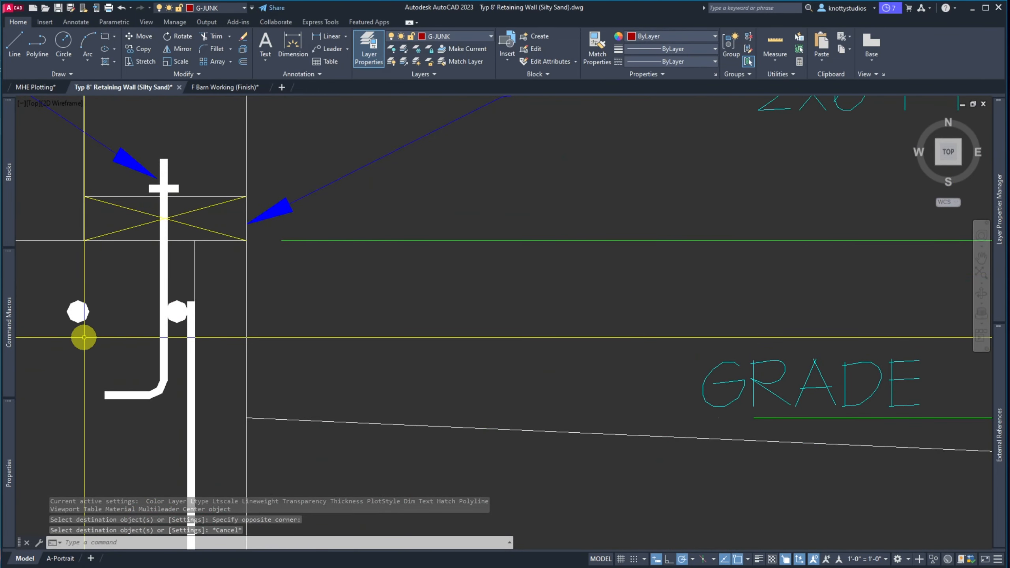
text(xl)
key(Return)
text(h)
key(Return)
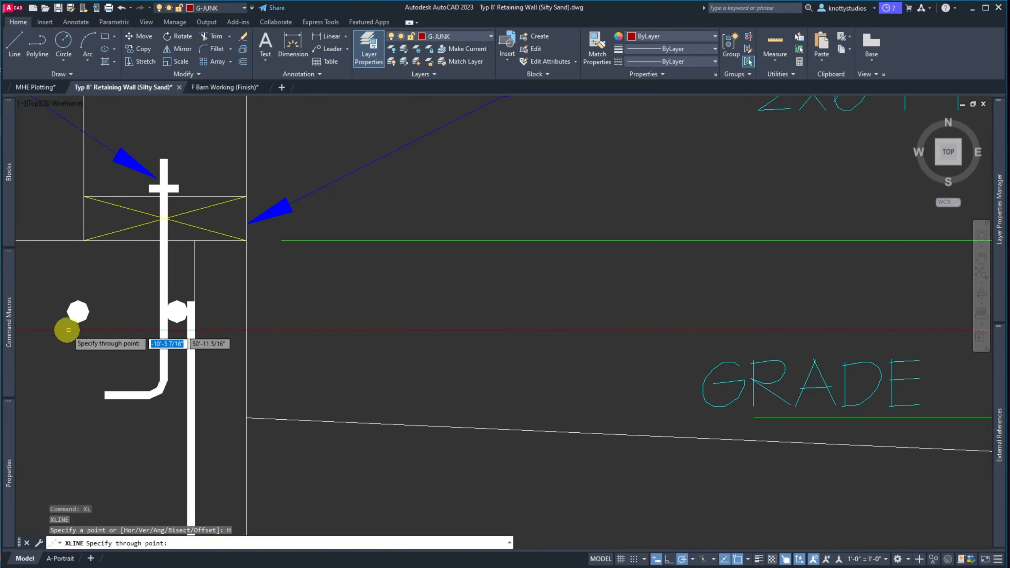
click(78, 312)
key(Escape)
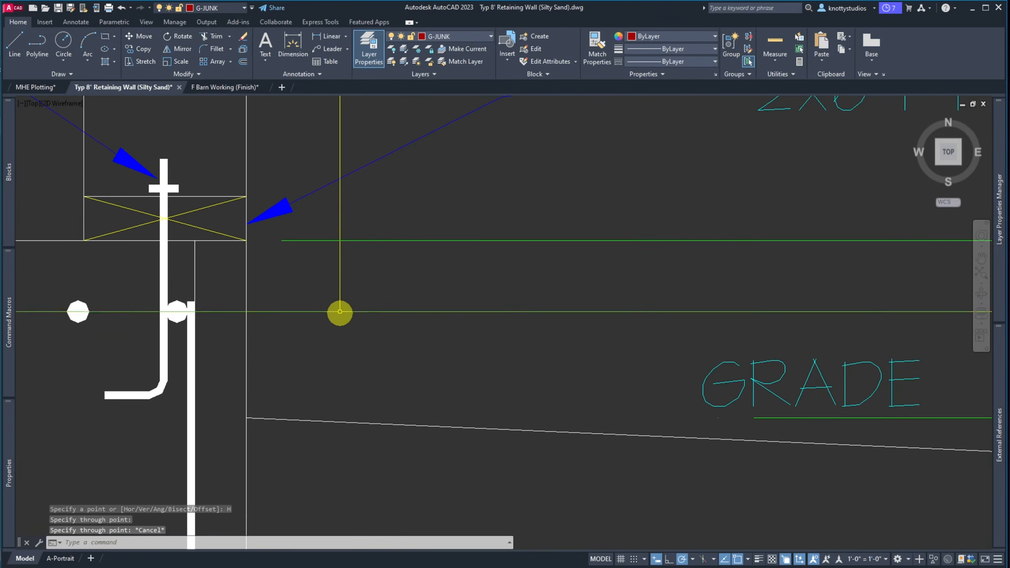
Draw a slanted guide line from near the wall top down to footing level
scroll(338, 311, down, 10)
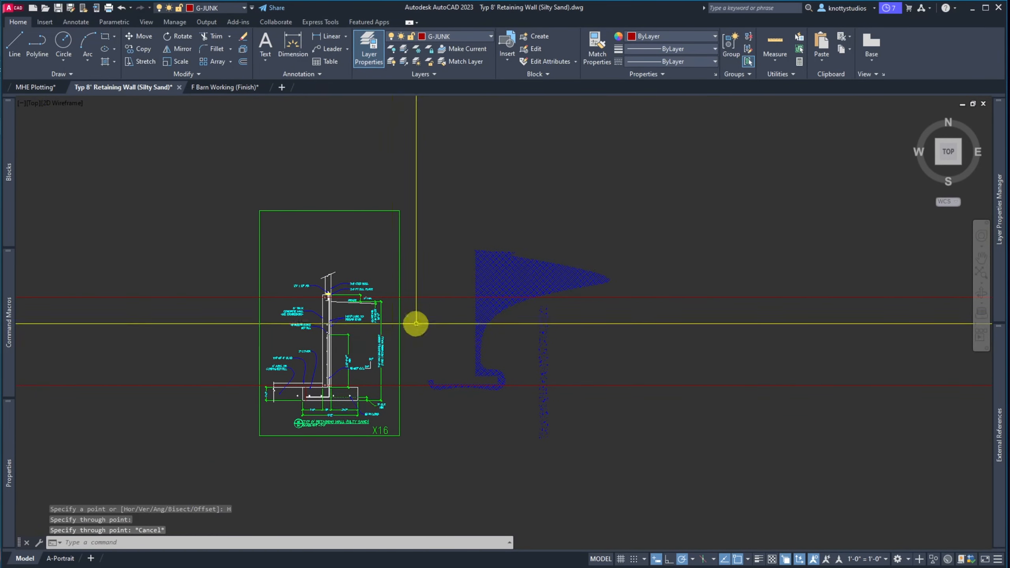
scroll(320, 381, up, 5)
scroll(323, 384, down, 2)
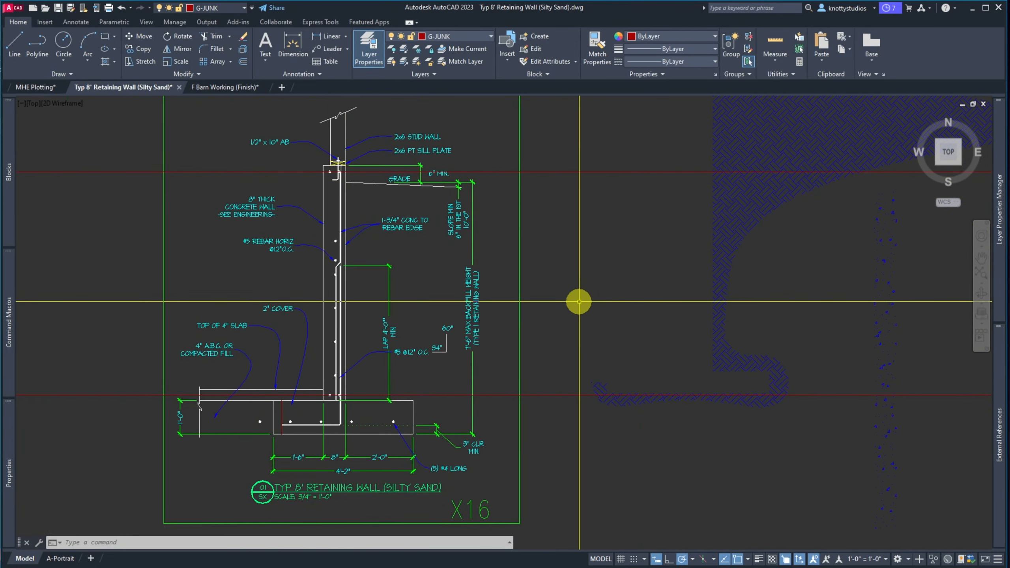
key(Return)
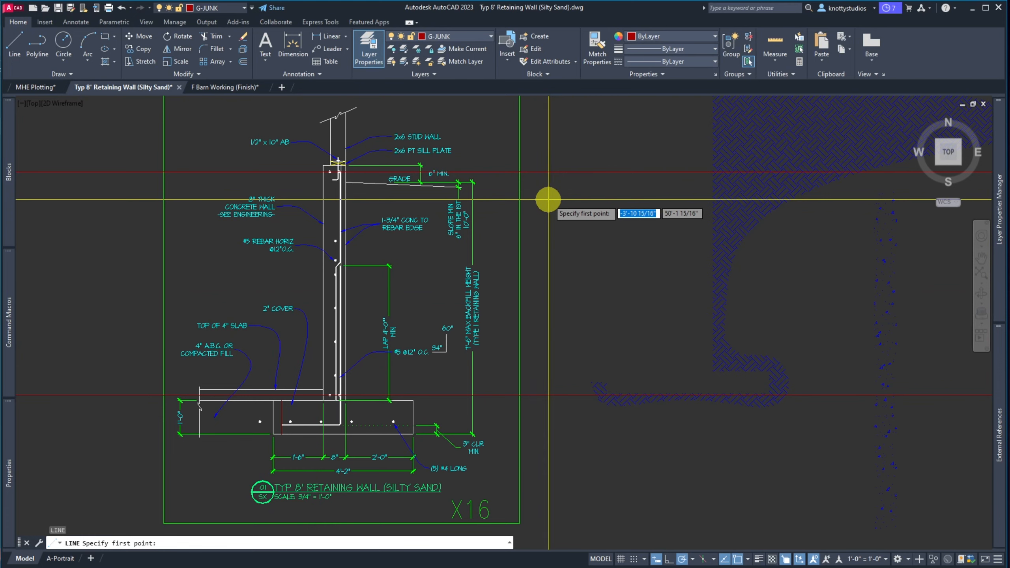
text(NEA)
key(Return)
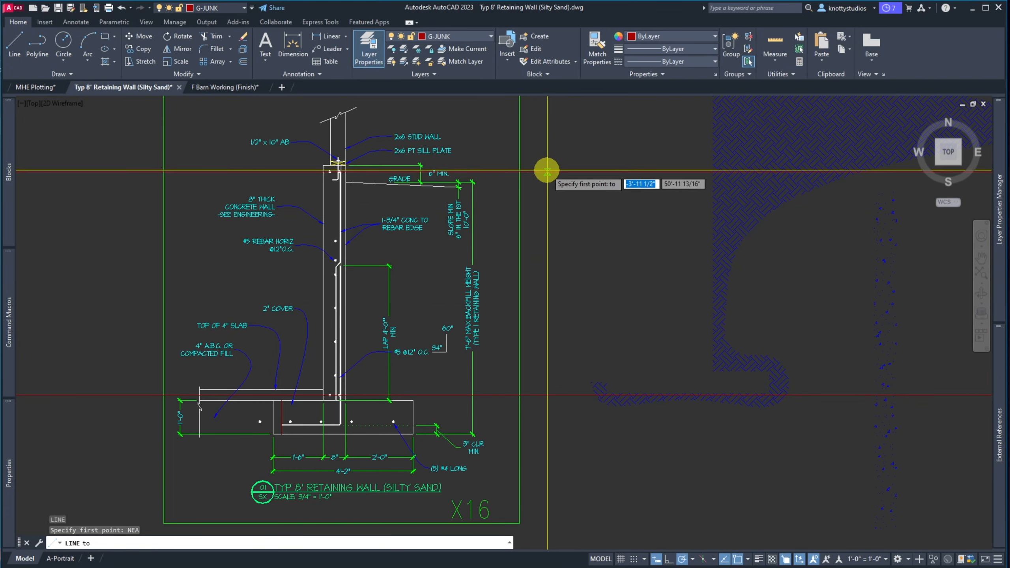
click(547, 171)
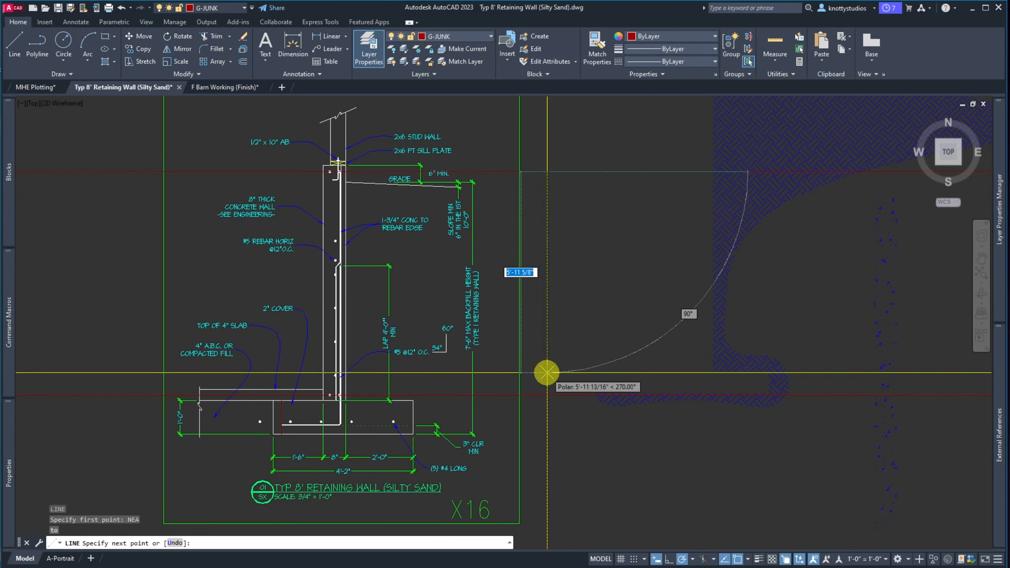
click(505, 395)
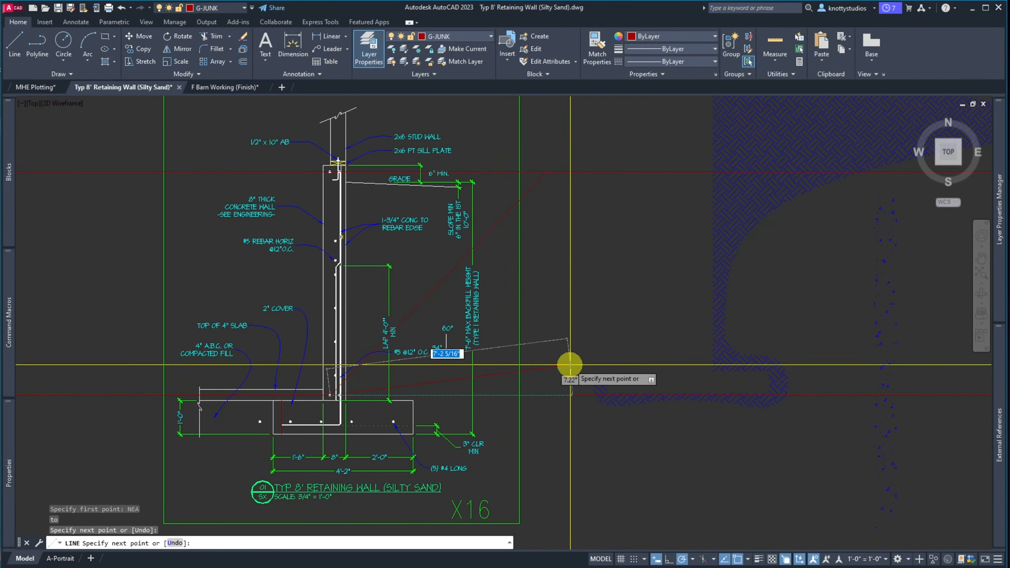
key(Escape)
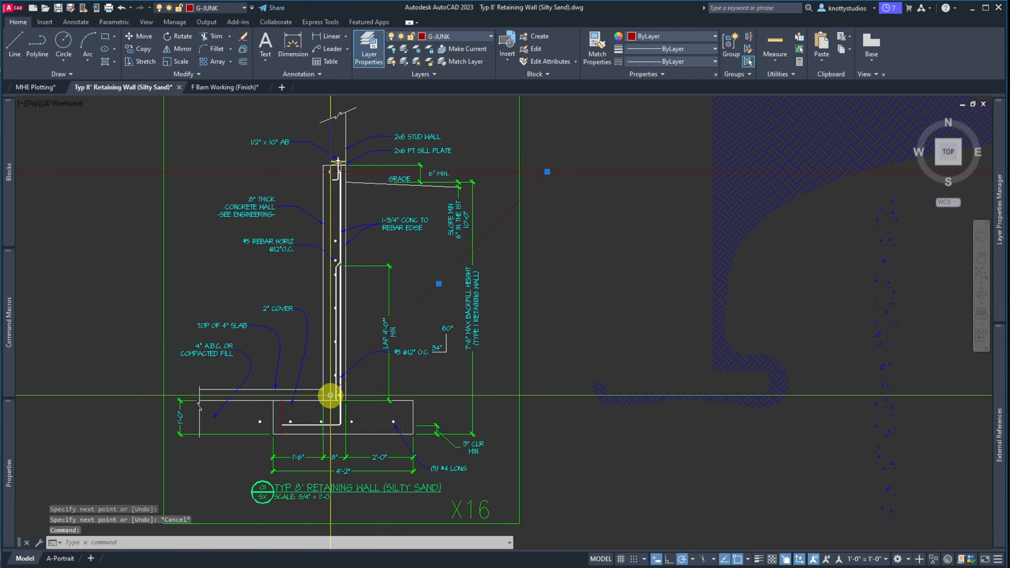
click(330, 395)
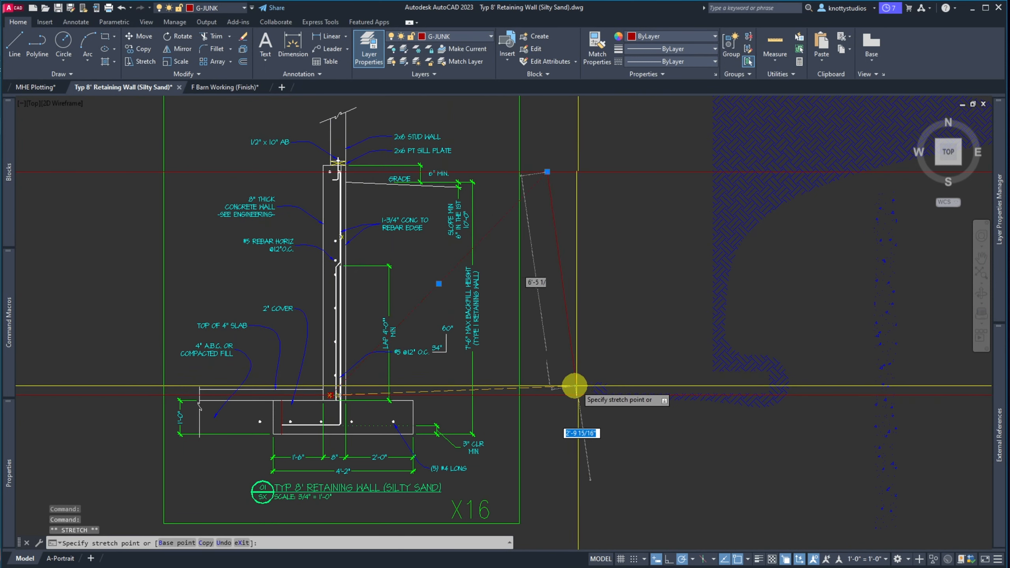
key(Escape)
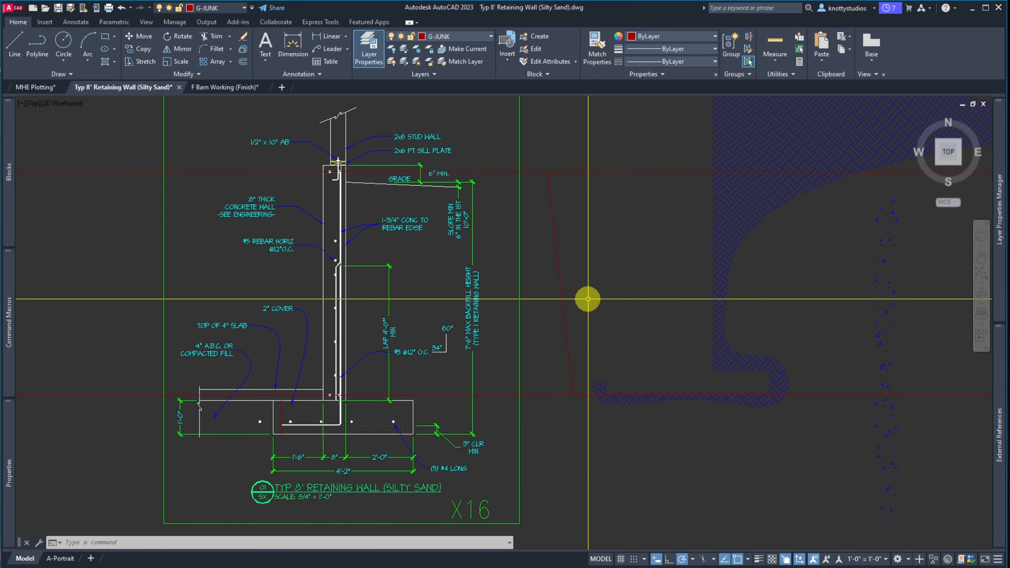
Divide the slanted guide line into 5 equal parts
text(div)
key(Return)
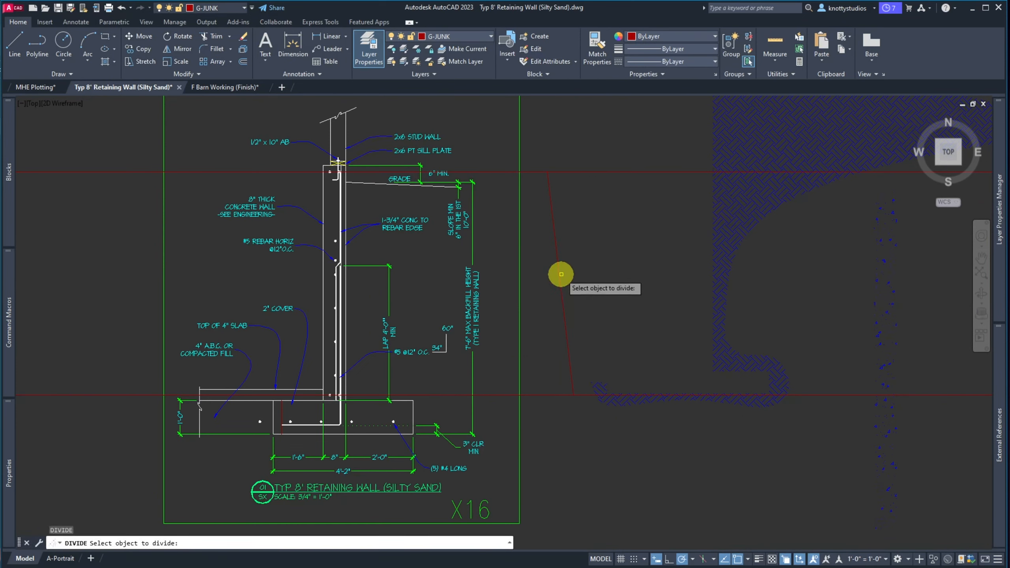
click(561, 274)
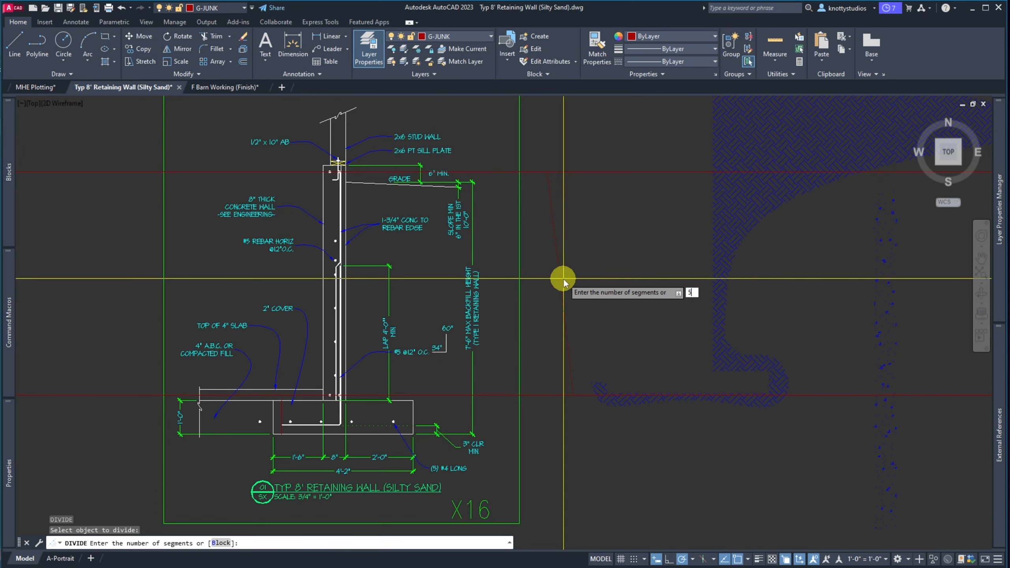
text(5)
key(Return)
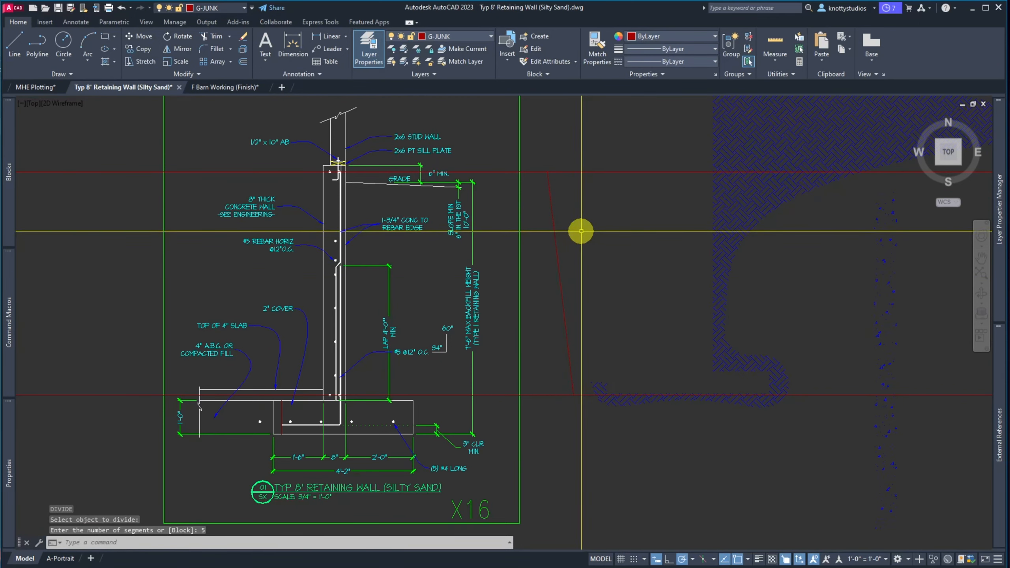
Run horizontal construction lines through the guide line's division points
text(xl)
key(Return)
text(h)
key(Return)
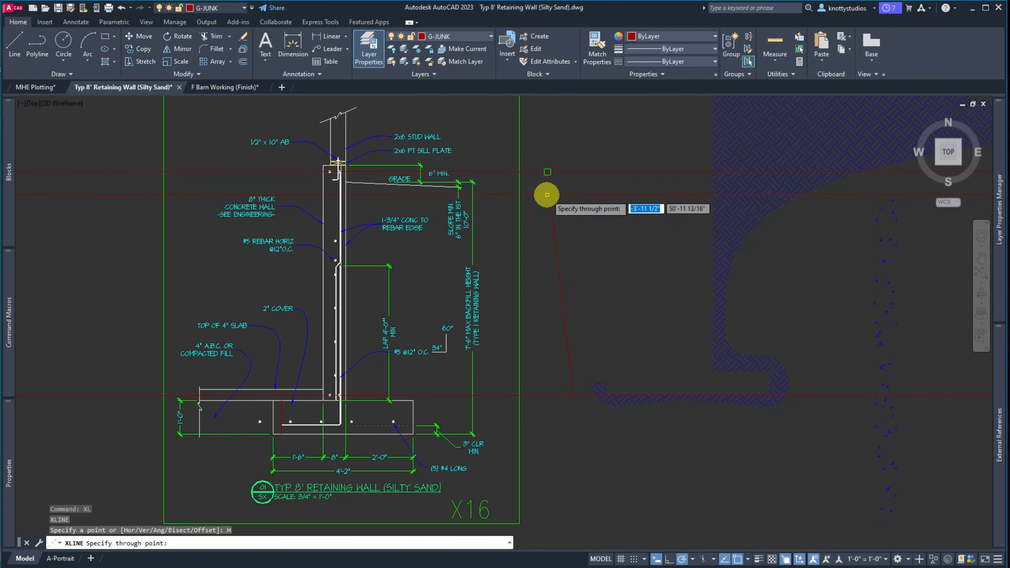
click(553, 220)
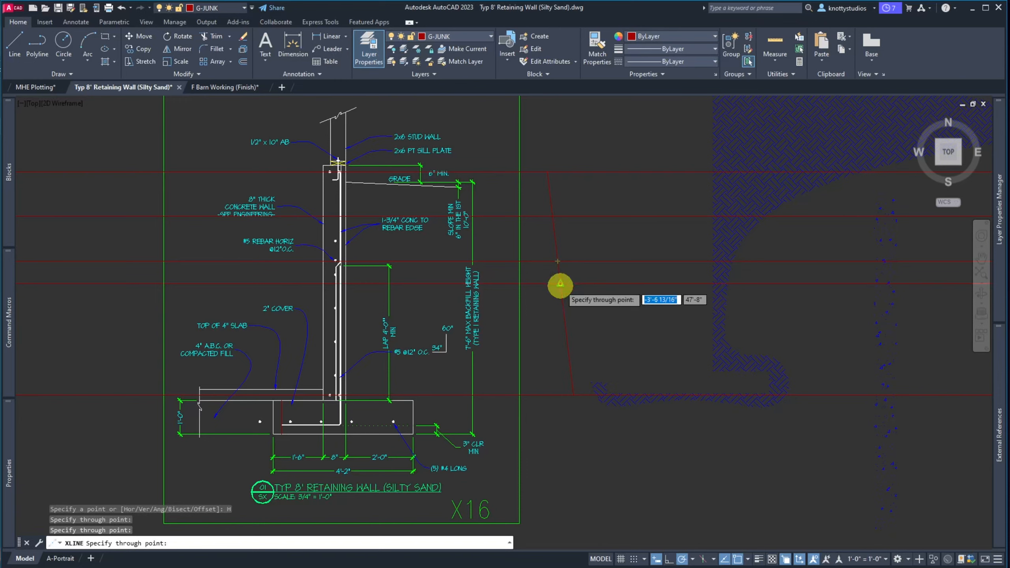
click(562, 305)
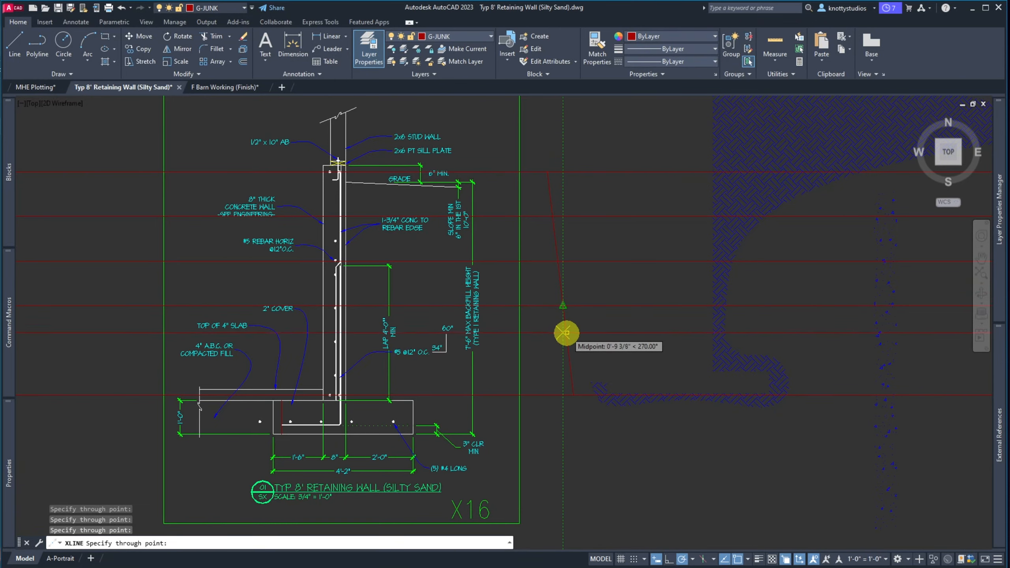
key(Escape)
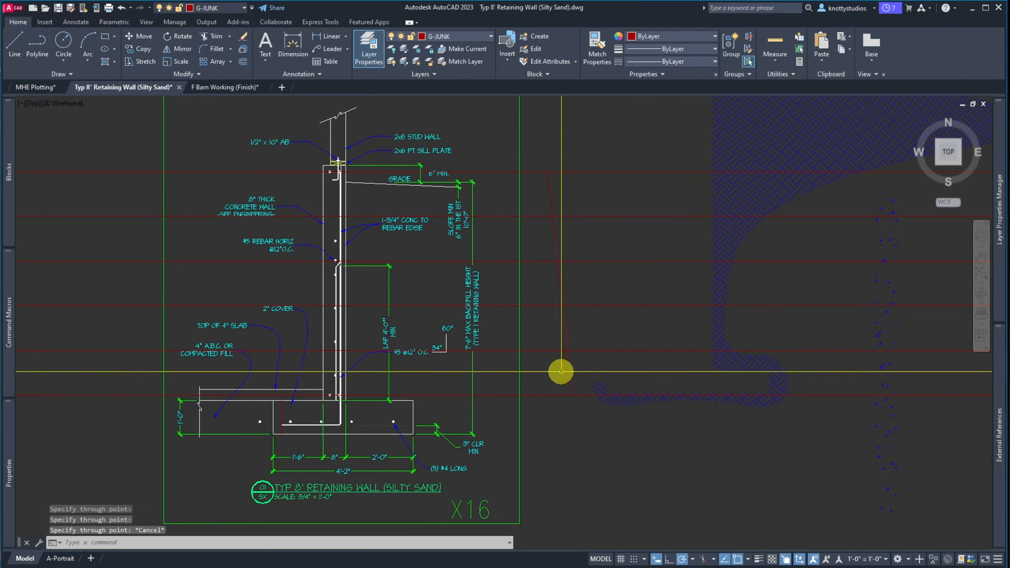
scroll(334, 242, up, 7)
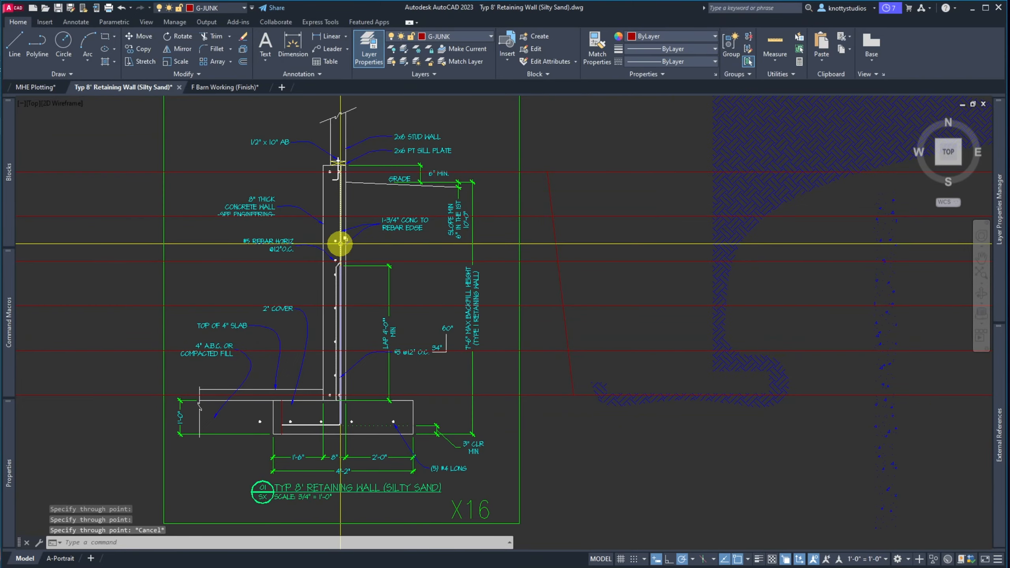
scroll(324, 242, down, 6)
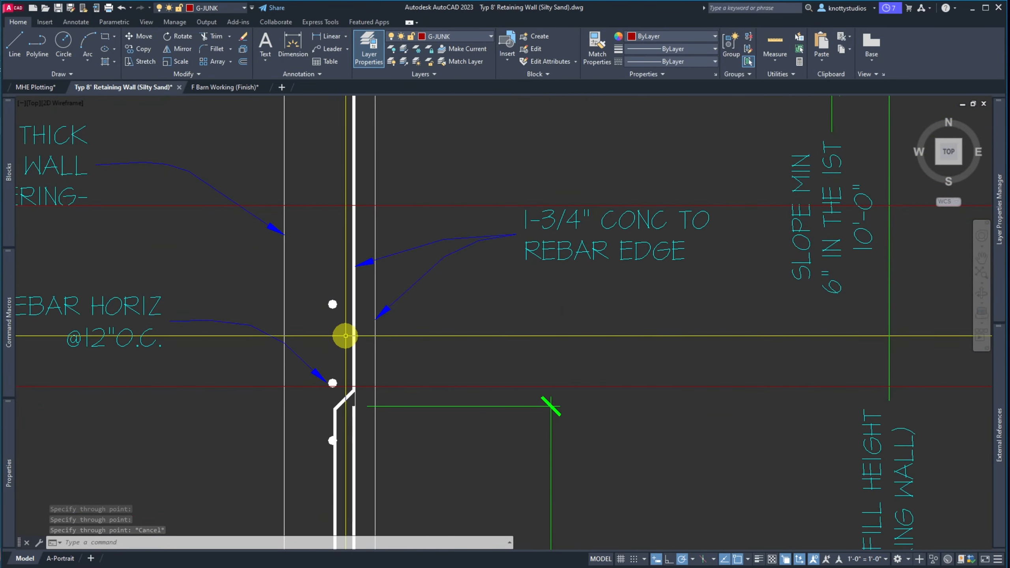
scroll(343, 305, up, 6)
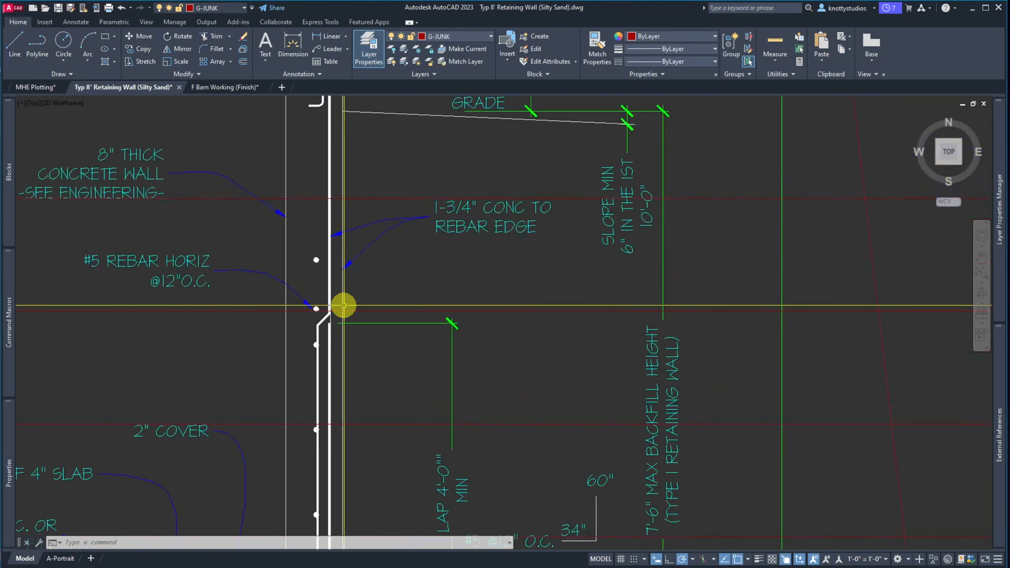
Erase the extra rebar dot with a window selection
text(e)
key(space)
click(312, 245)
click(287, 208)
key(space)
scroll(278, 204, down, 5)
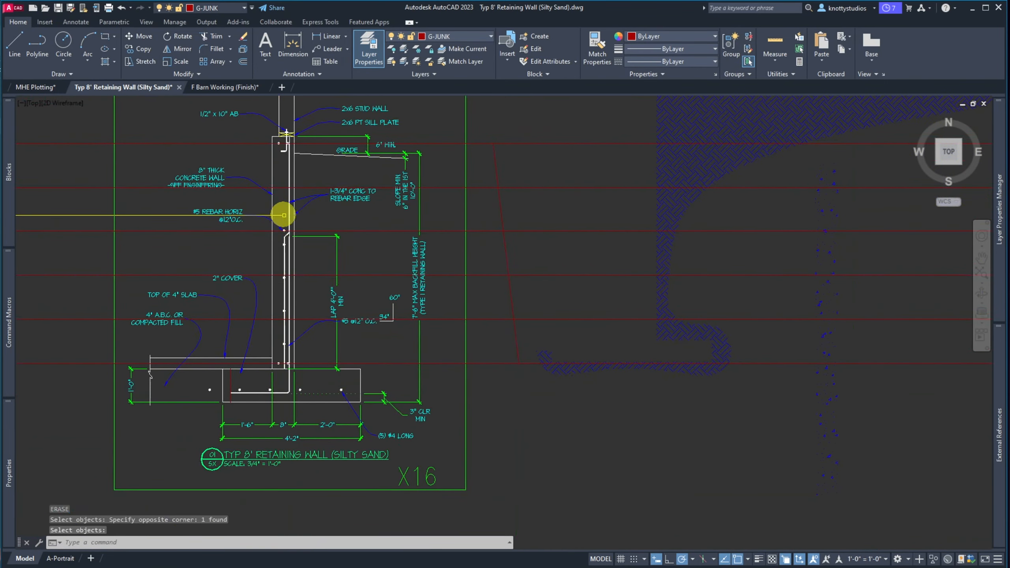
scroll(271, 273, up, 4)
scroll(298, 154, up, 5)
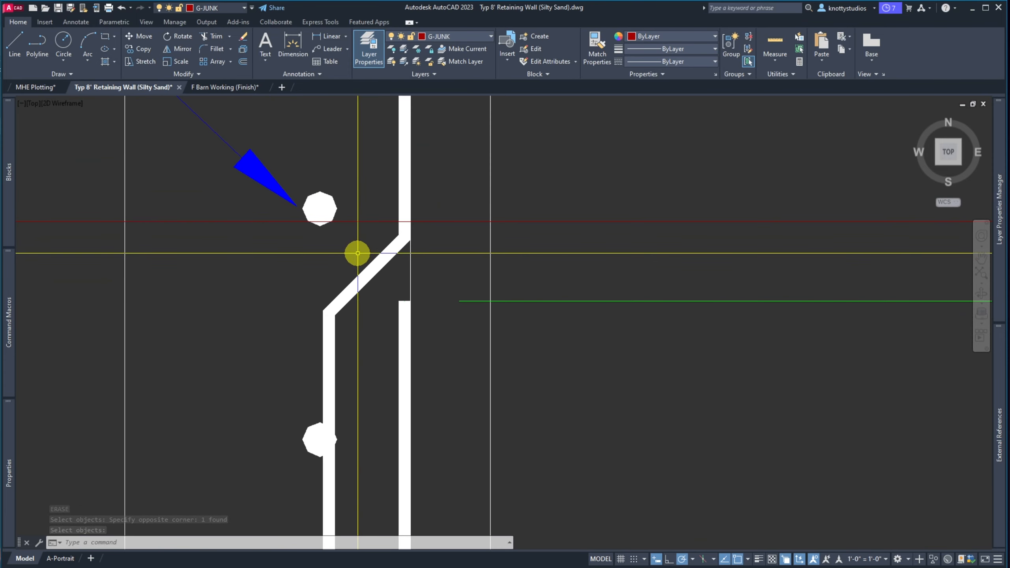
scroll(353, 254, down, 6)
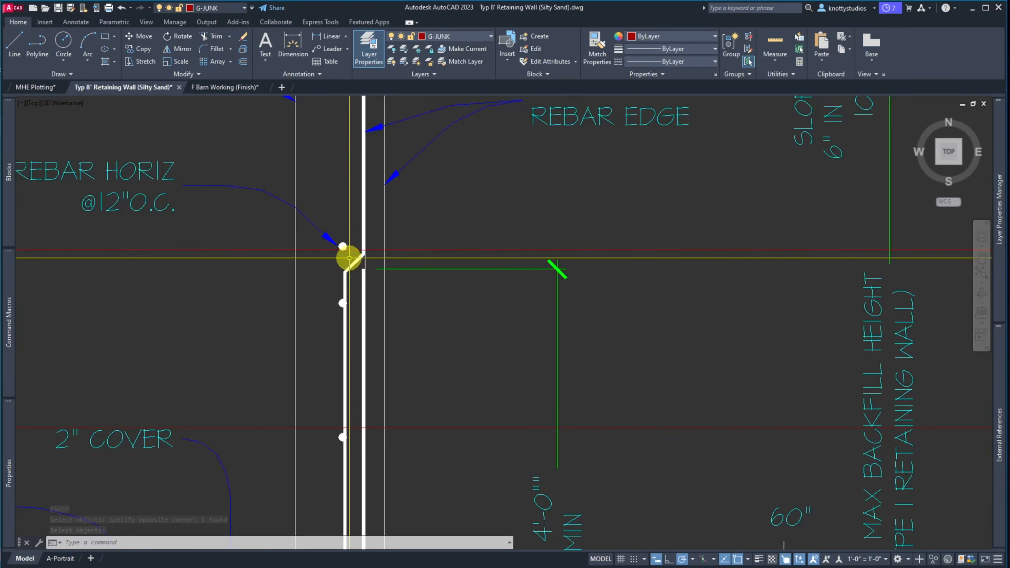
Select the #5 REBAR HORIZ note, its leader and three rebar dots to move
key(m)
key(Return)
click(245, 225)
click(222, 215)
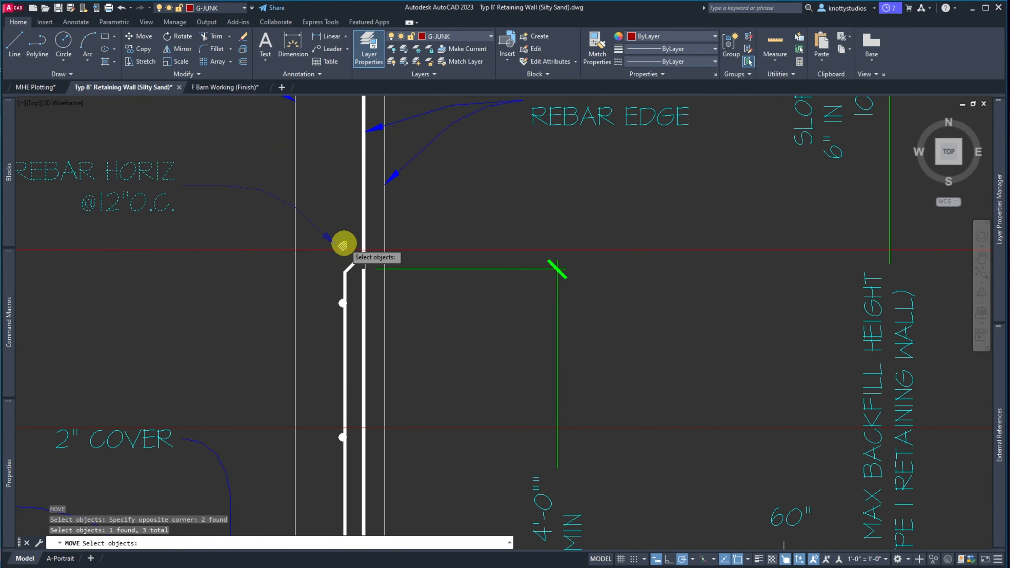
click(342, 302)
scroll(338, 296, down, 5)
scroll(330, 310, up, 7)
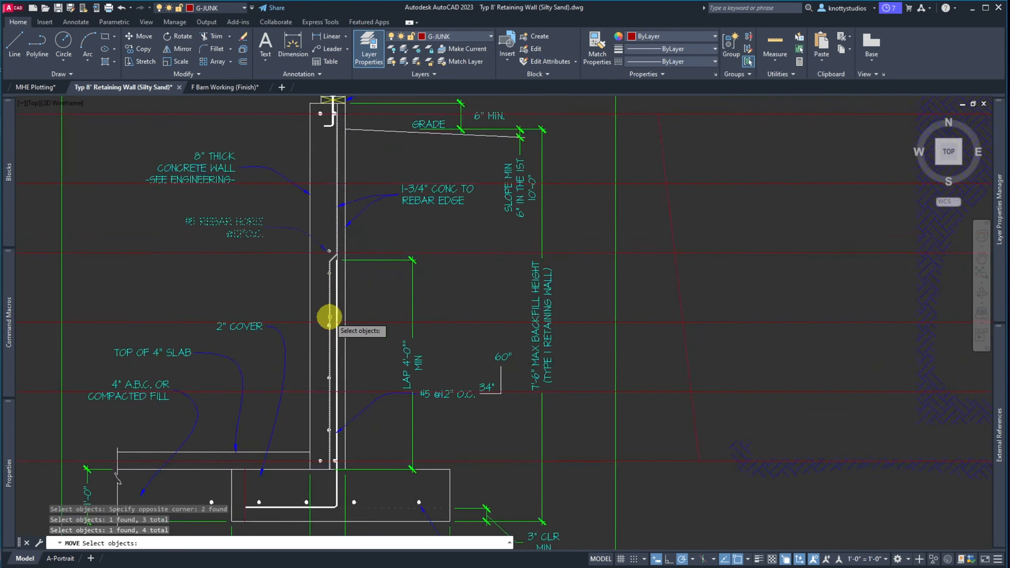
scroll(300, 314, down, 5)
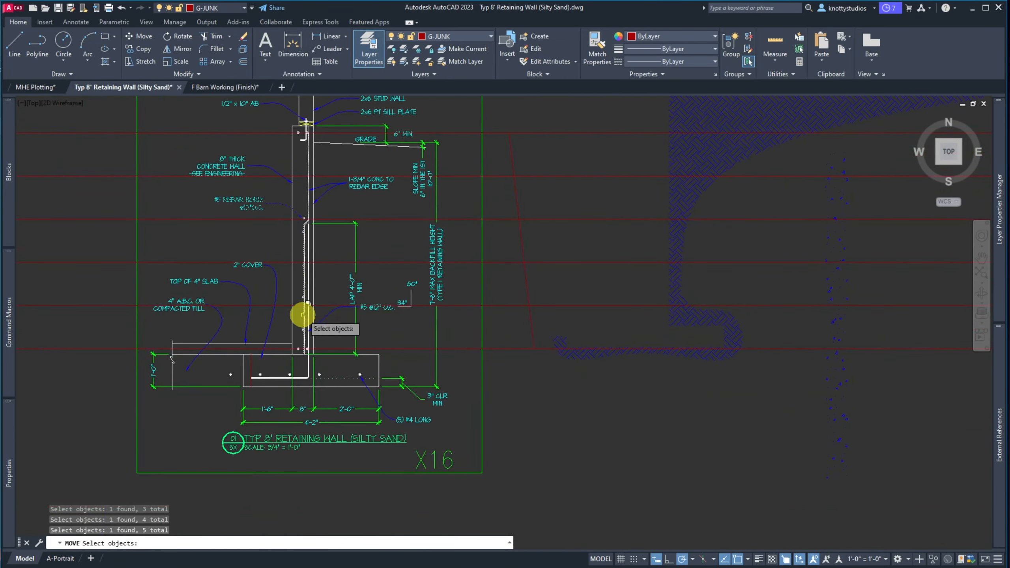
scroll(298, 358, up, 6)
scroll(312, 196, down, 5)
click(306, 147)
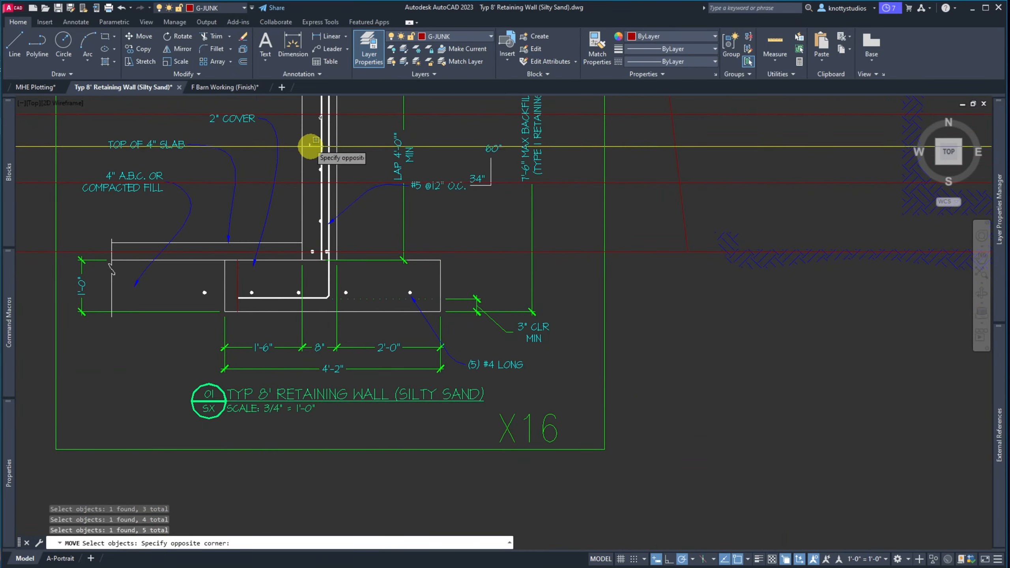
click(327, 232)
scroll(311, 224, down, 5)
scroll(315, 162, up, 7)
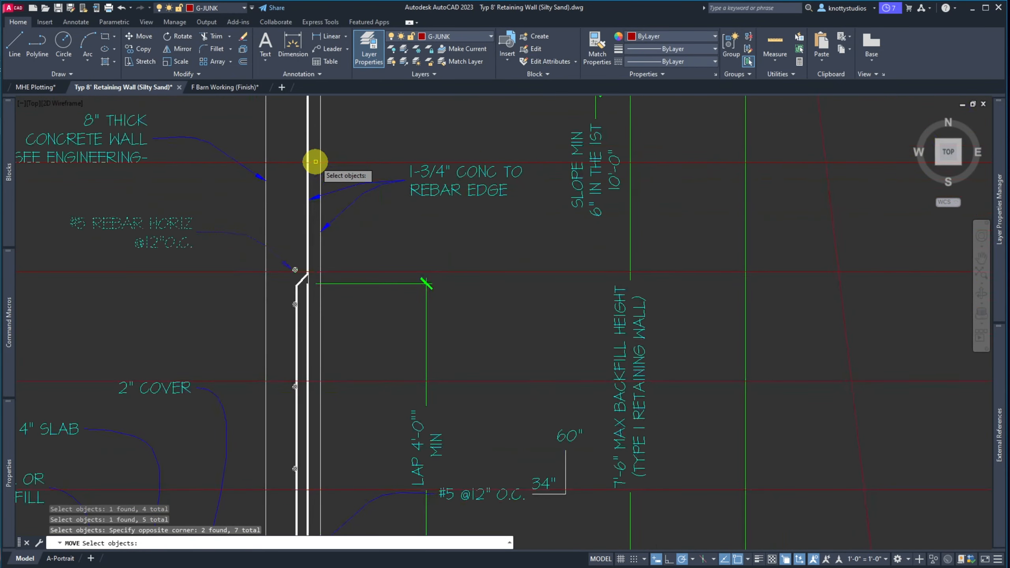
scroll(315, 146, down, 5)
scroll(313, 133, up, 8)
scroll(313, 133, down, 4)
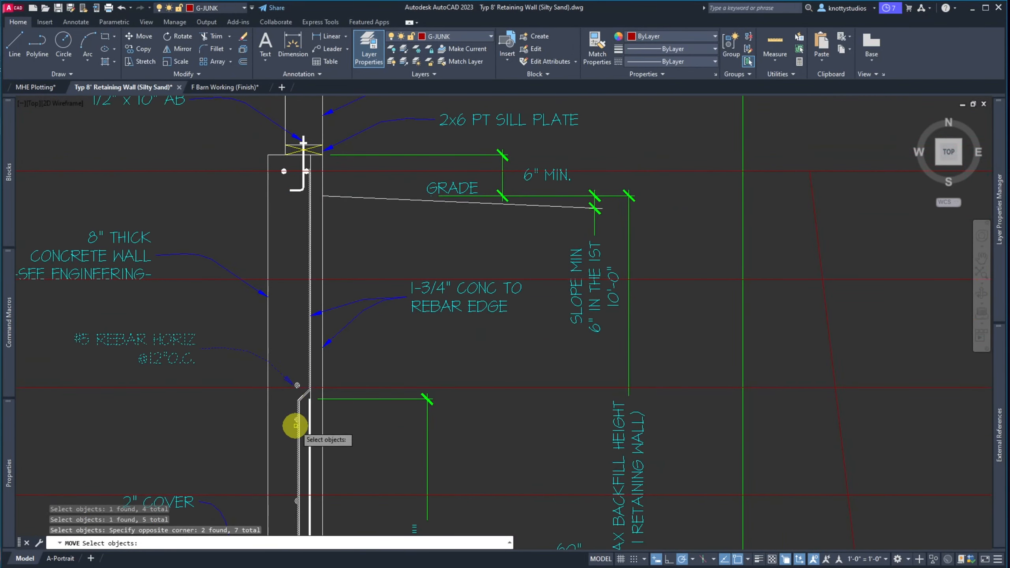
scroll(293, 423, up, 2)
scroll(293, 406, down, 1)
scroll(309, 399, up, 7)
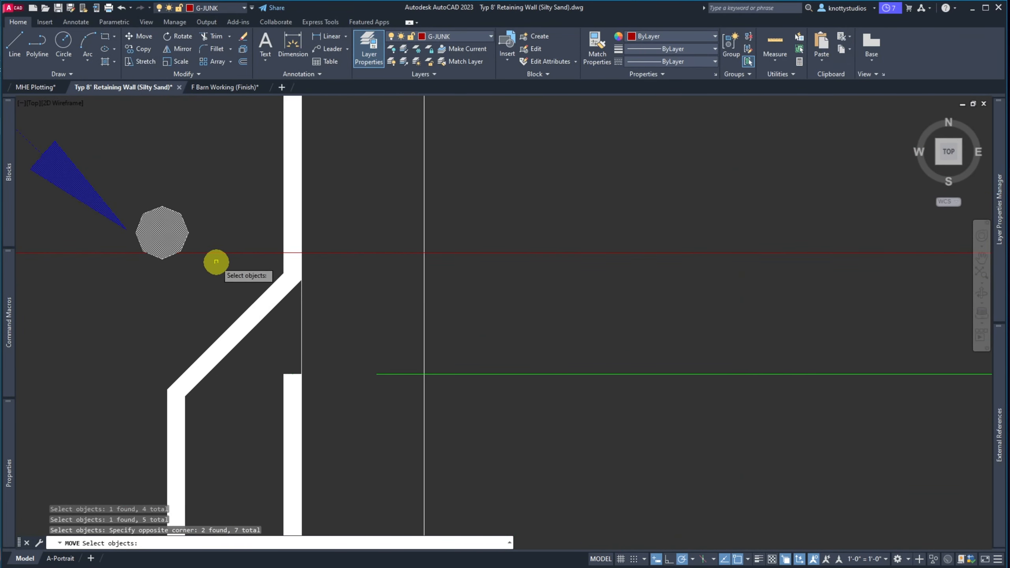
Shift the selected note, leader and dots about 1" to the right
key(Return)
click(161, 232)
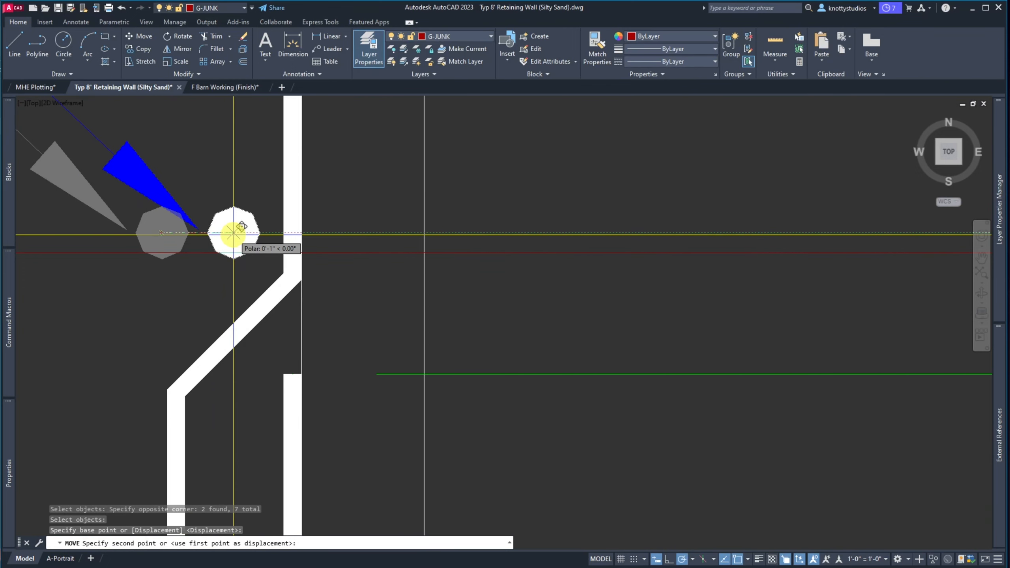
click(233, 234)
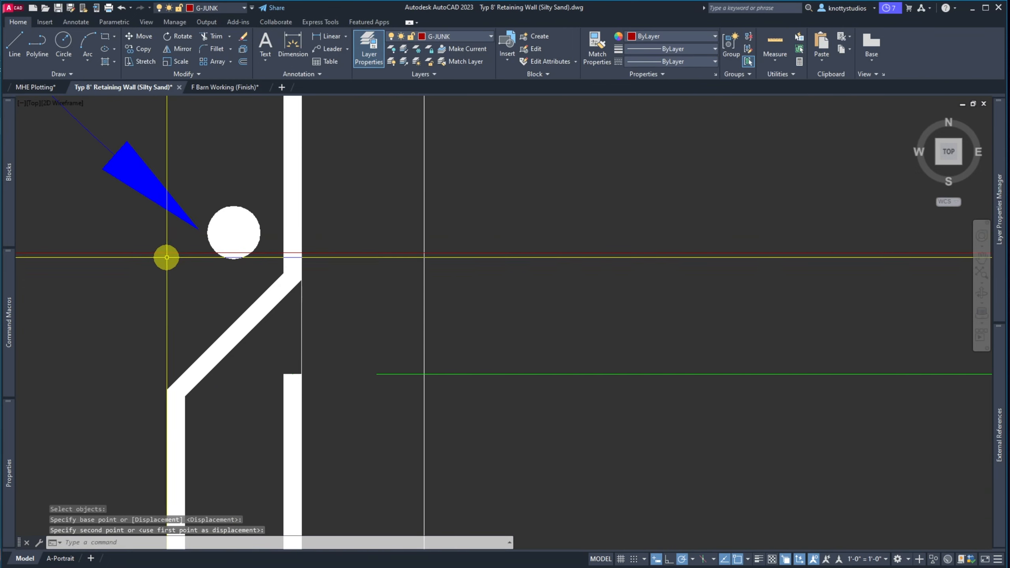
scroll(165, 255, down, 5)
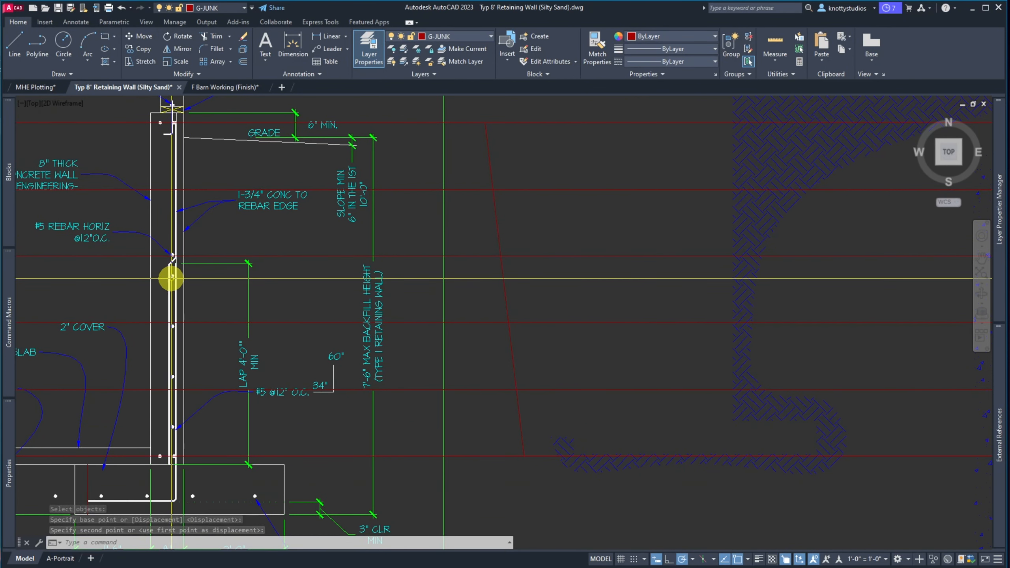
Move the rebar dot on the wall stem higher up the wall
key(space)
click(172, 276)
key(space)
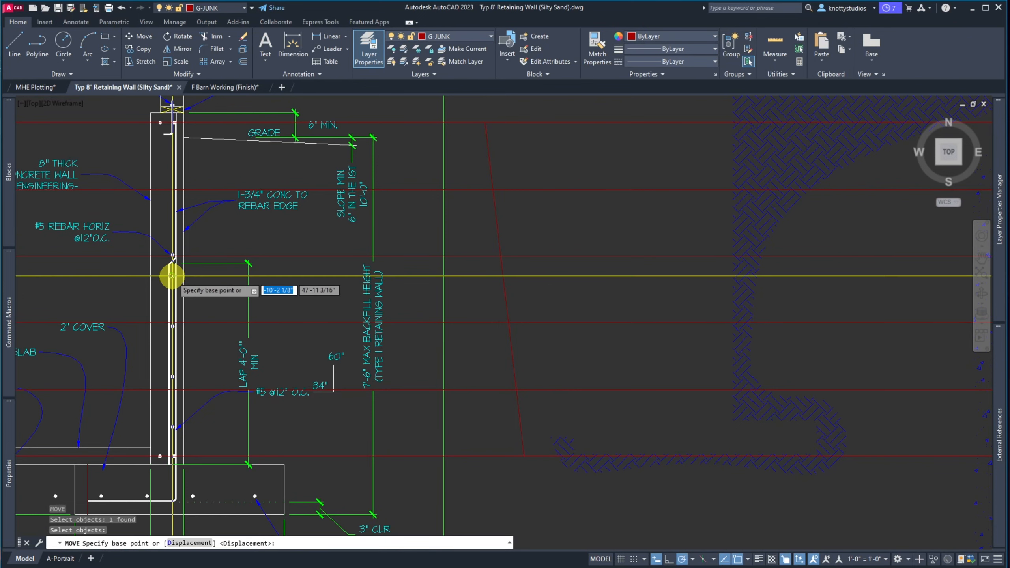
click(172, 276)
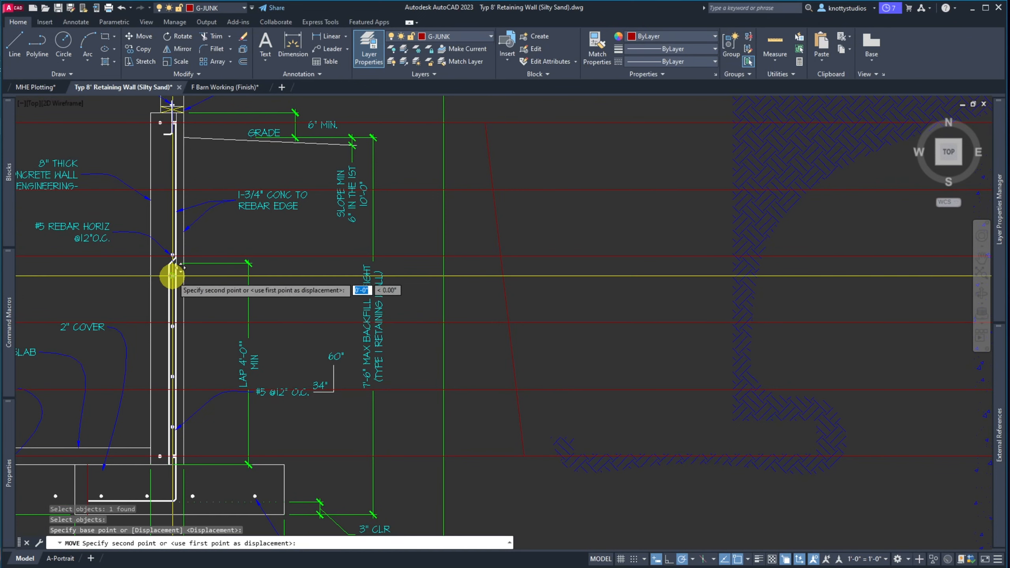
click(169, 192)
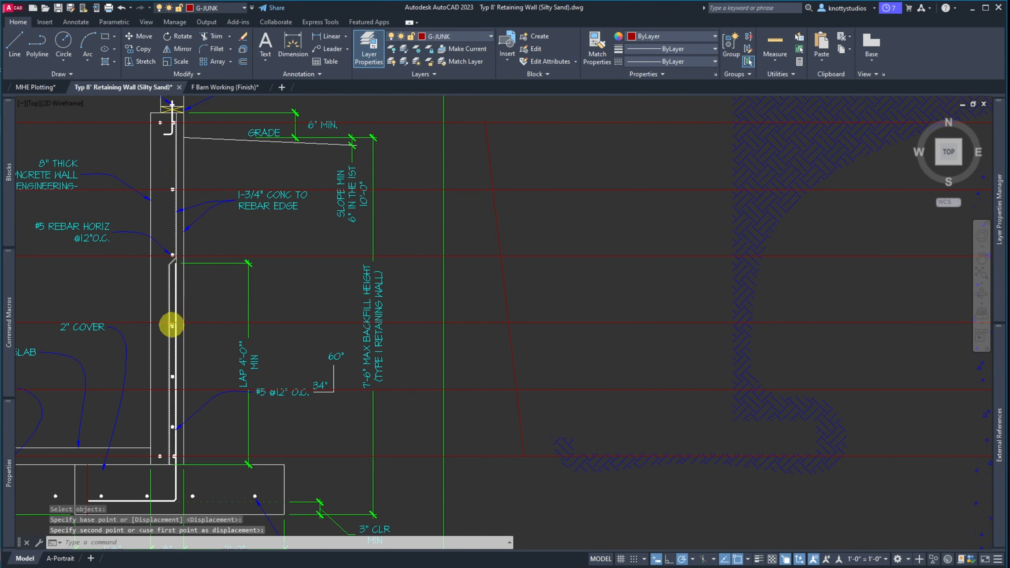
scroll(172, 330, up, 5)
Shift two more rebar dots up onto the construction line levels
key(space)
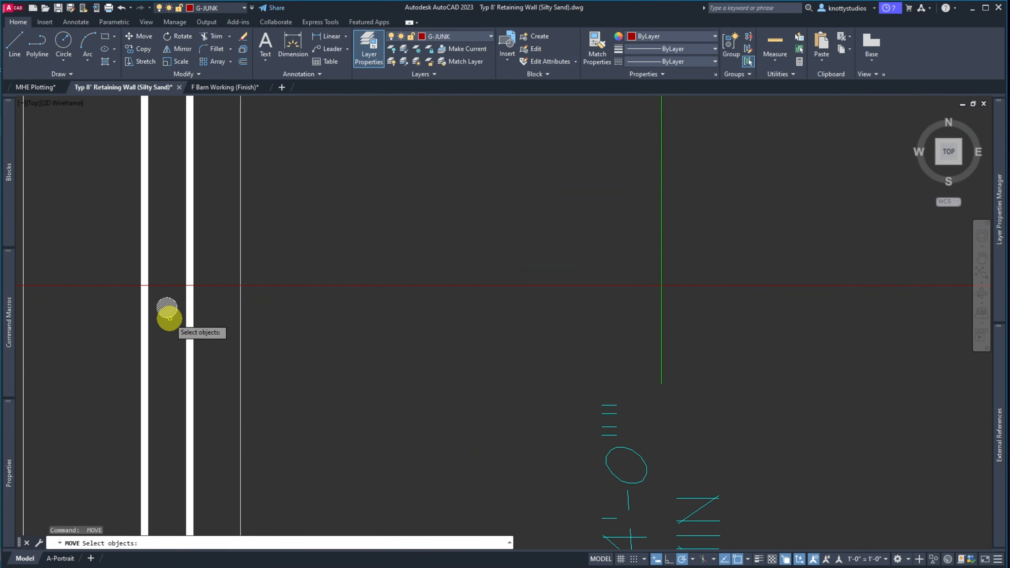
key(space)
click(165, 309)
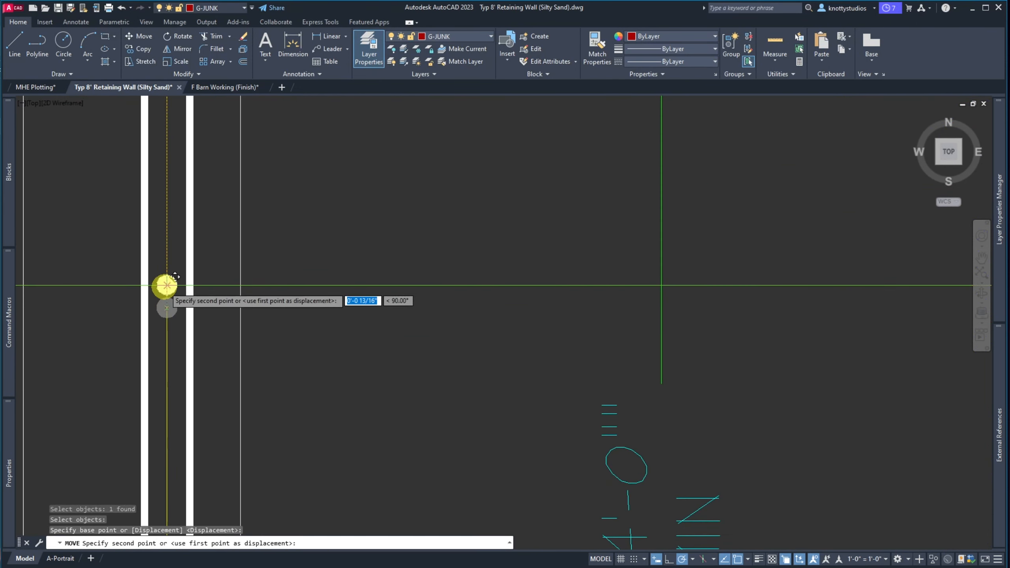
click(164, 284)
scroll(163, 332, down, 5)
scroll(163, 331, up, 5)
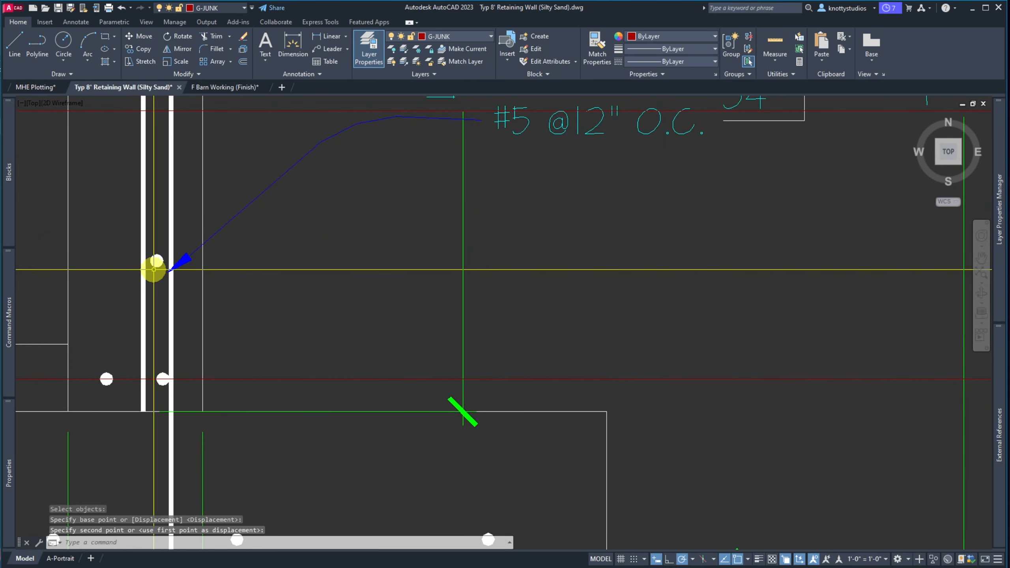
key(space)
click(156, 260)
key(space)
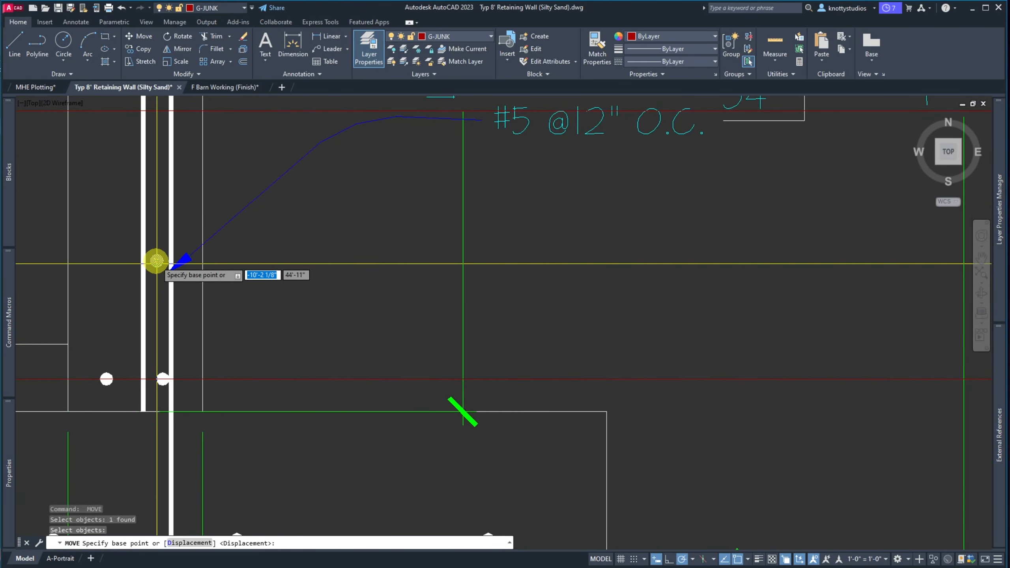
click(156, 261)
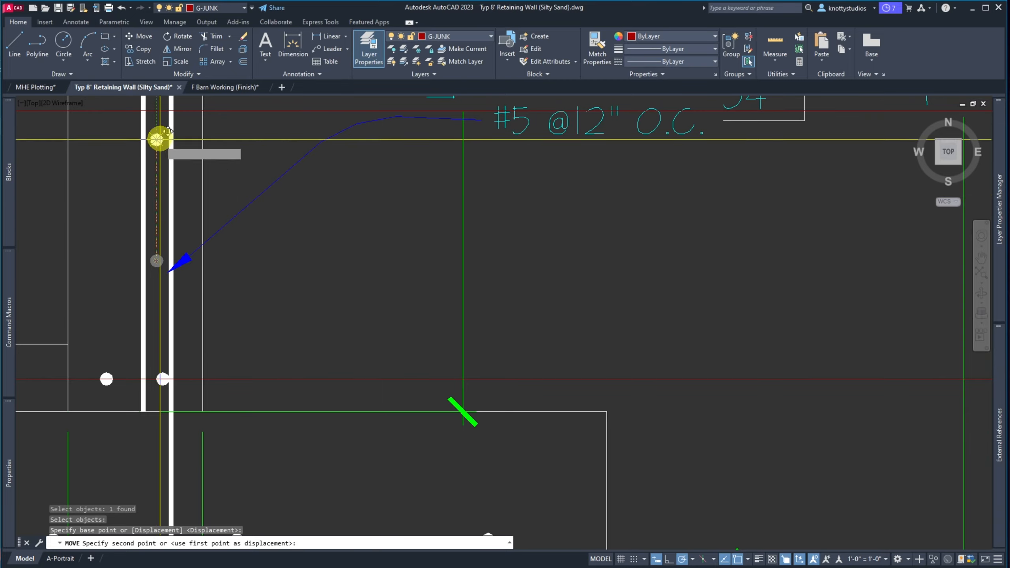
click(157, 110)
scroll(170, 332, down, 5)
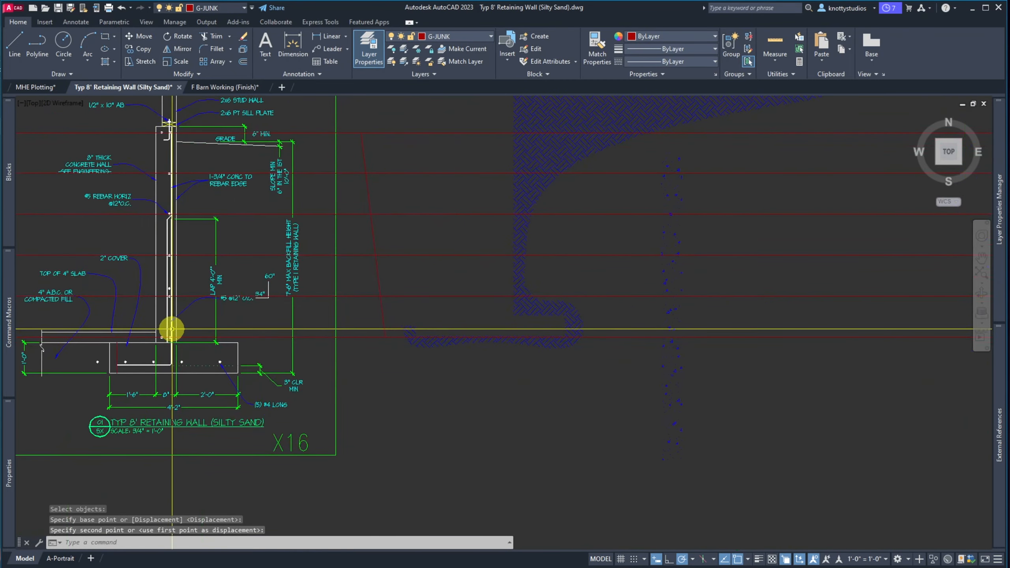
scroll(198, 295, up, 8)
key(Escape)
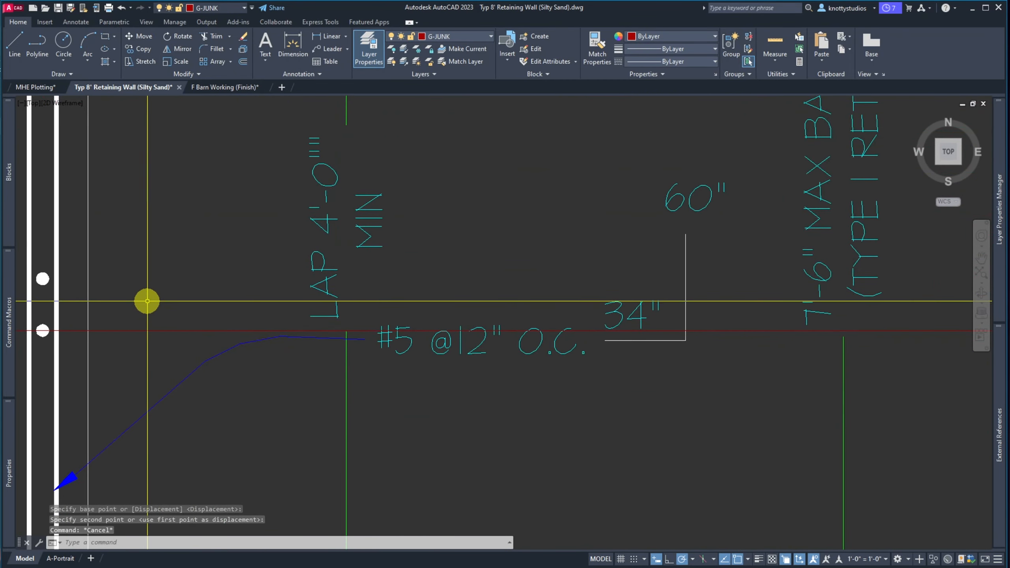
scroll(147, 301, down, 4)
Erase the extra rebar dot with a window selection
text(e)
key(space)
click(91, 286)
click(139, 301)
key(space)
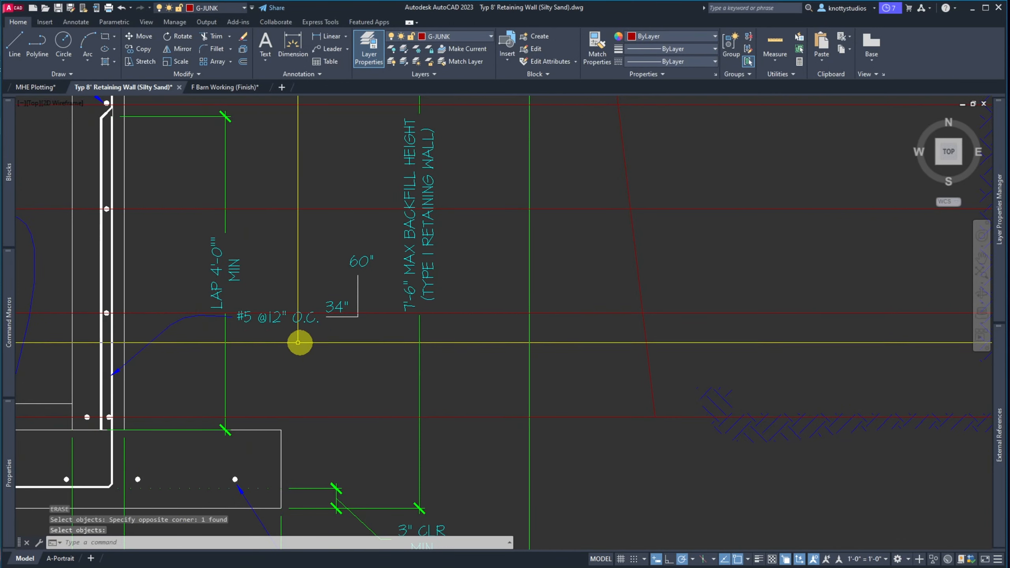
key(space)
click(259, 318)
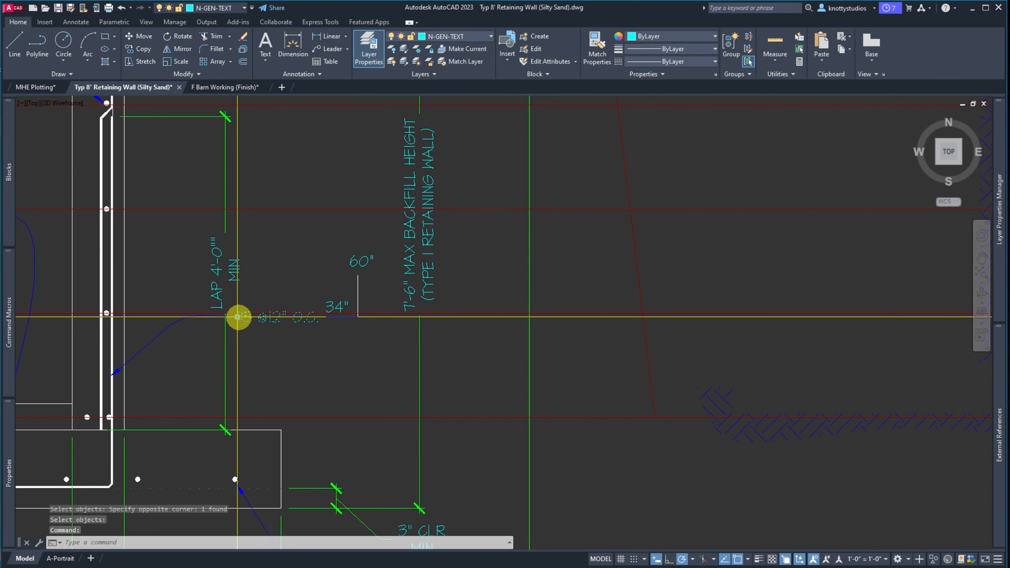
click(238, 317)
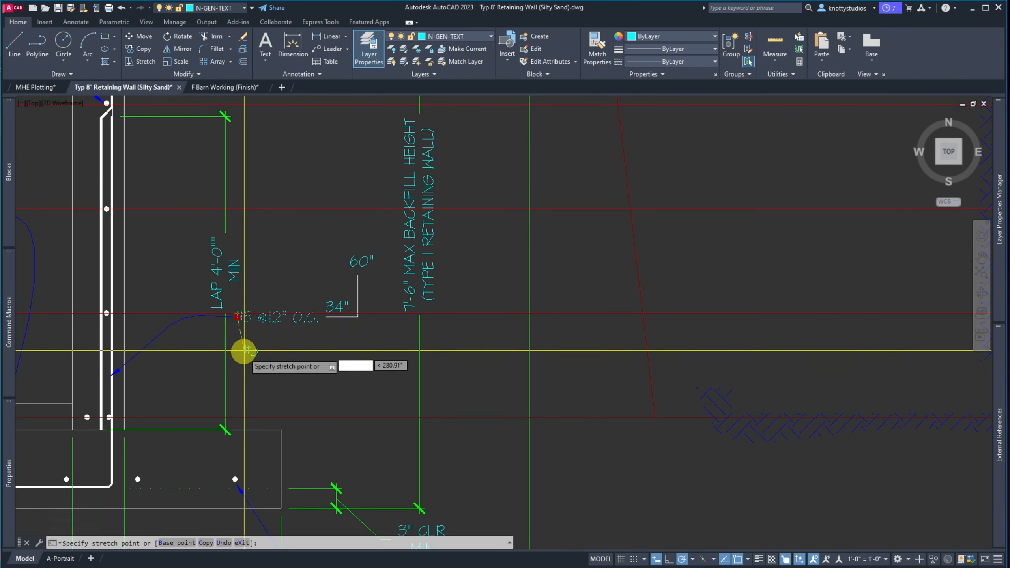
click(238, 373)
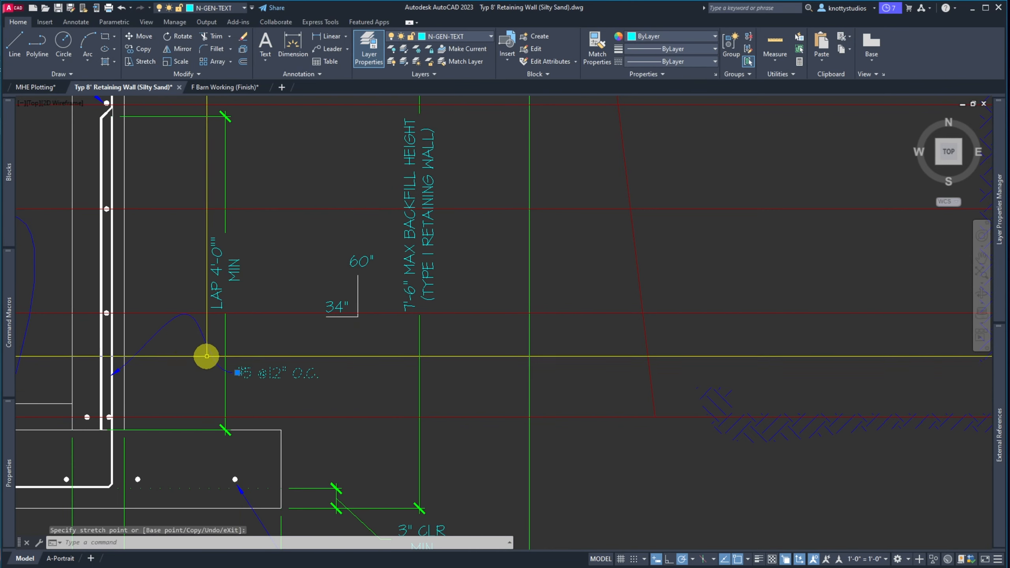
click(203, 336)
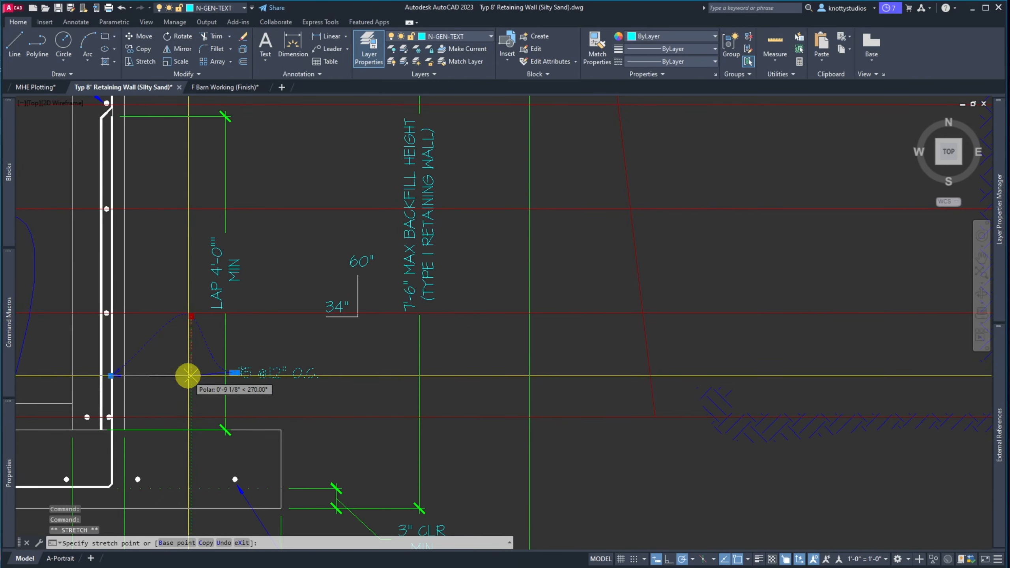
click(191, 376)
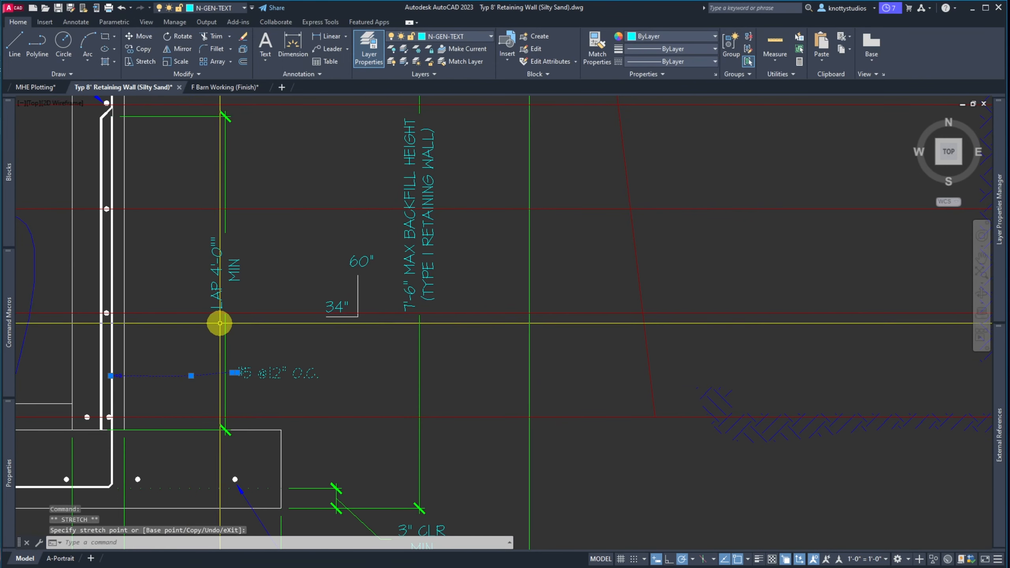
scroll(189, 323, down, 5)
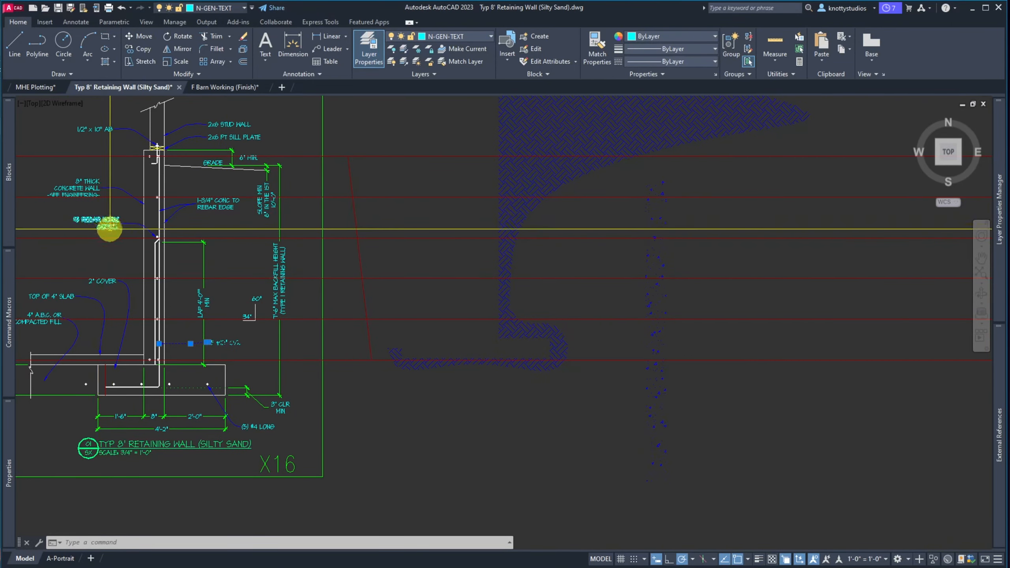
Add (6) to the start of the #5 REBAR HORIZ note and remove its automatic list formatting
scroll(111, 227, up, 4)
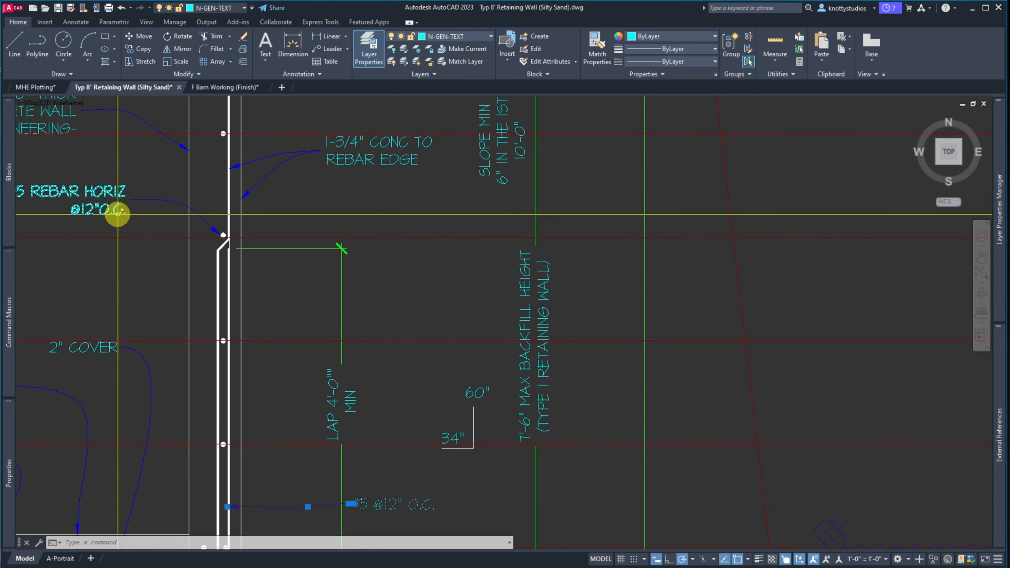
scroll(112, 214, down, 5)
scroll(63, 214, up, 6)
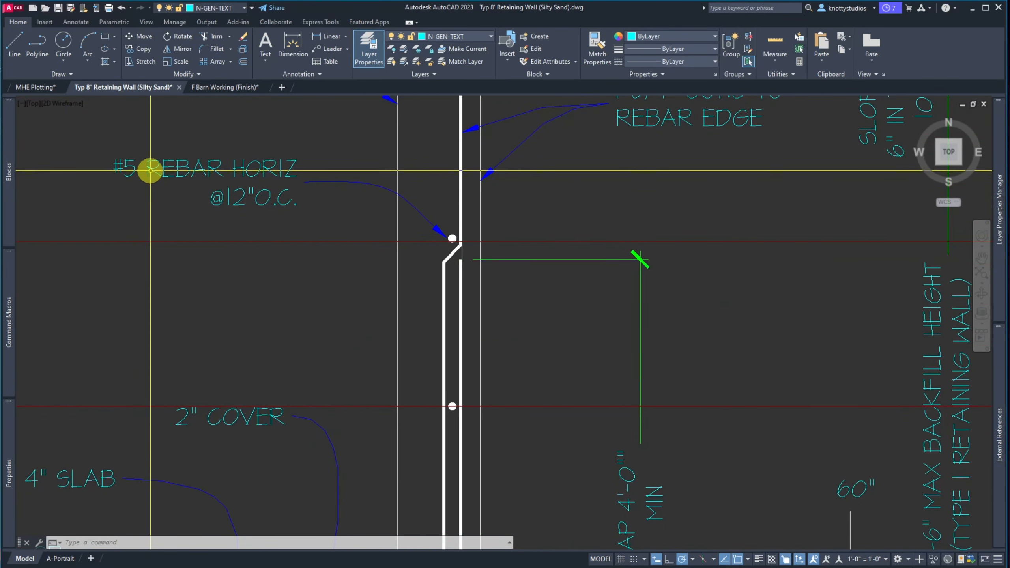
click(151, 170)
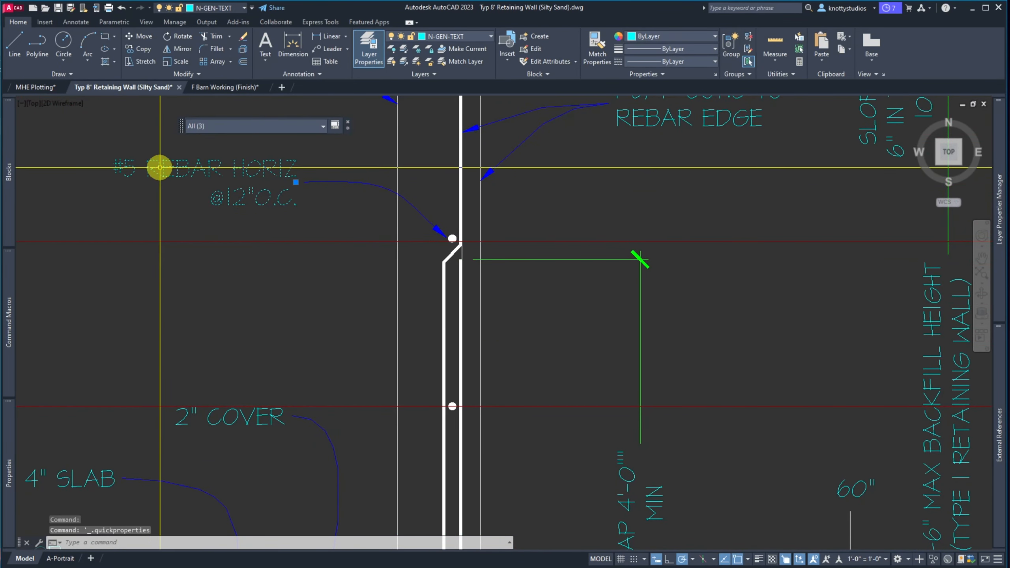
key(Escape)
key(Escape)
double_click(159, 166)
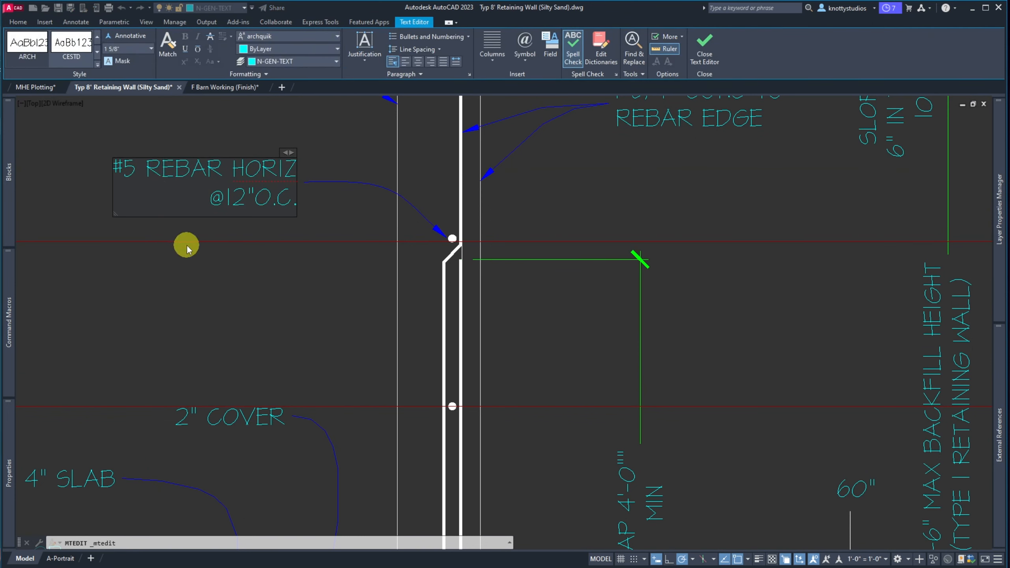
key(Home)
text((6))
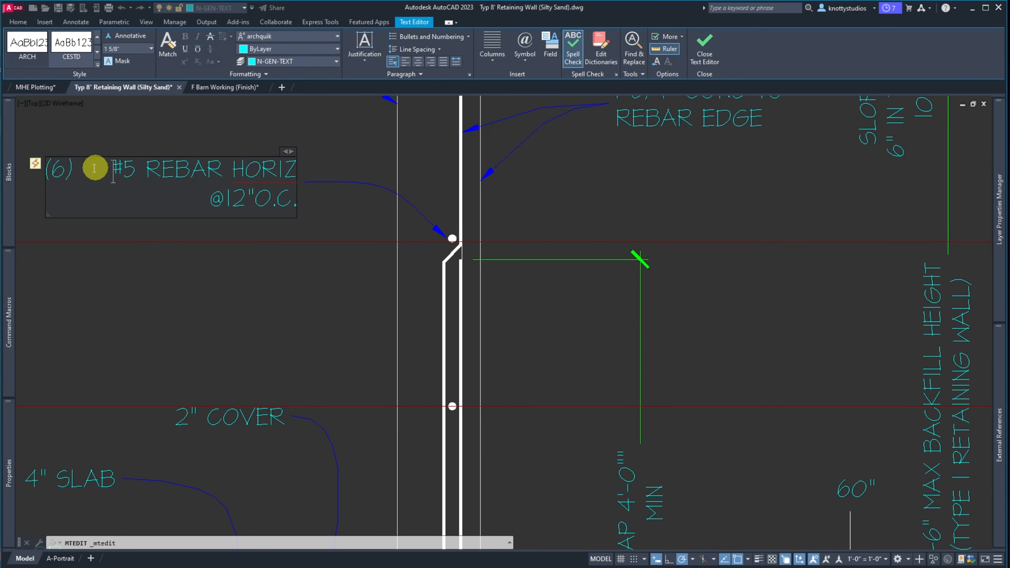
click(36, 162)
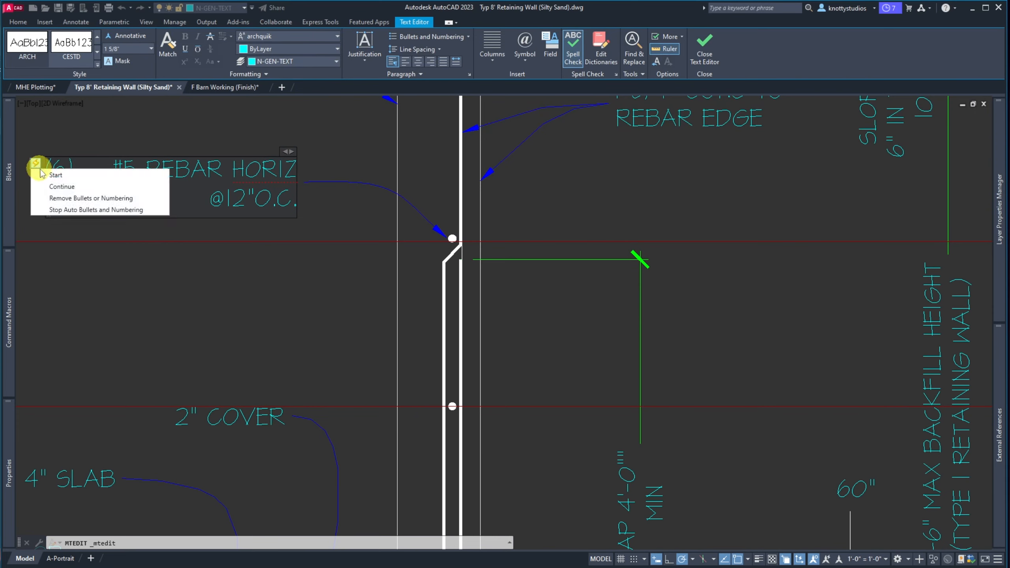
click(64, 198)
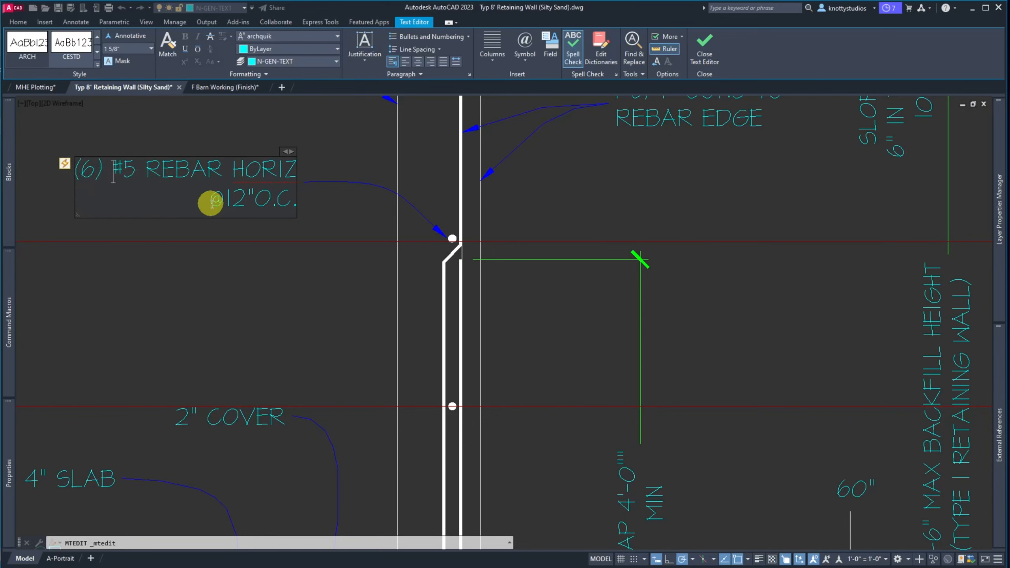
key(BackSpace)
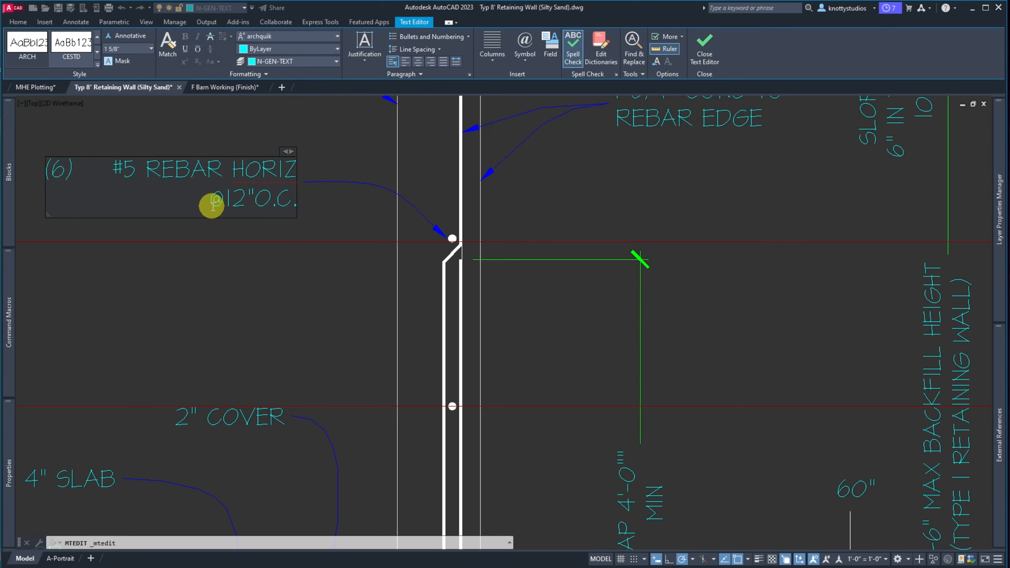
key(BackSpace)
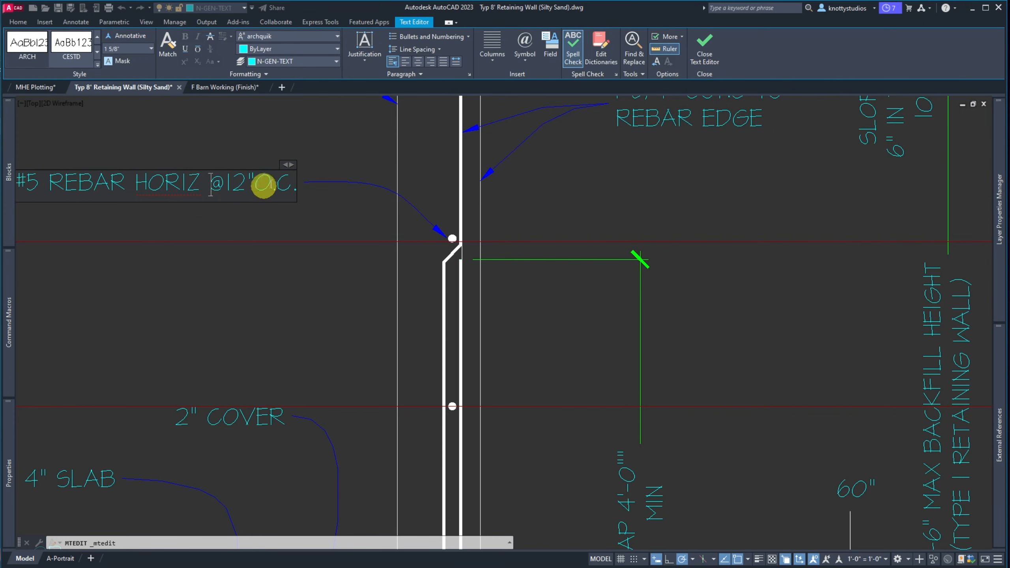
scroll(290, 223, down, 2)
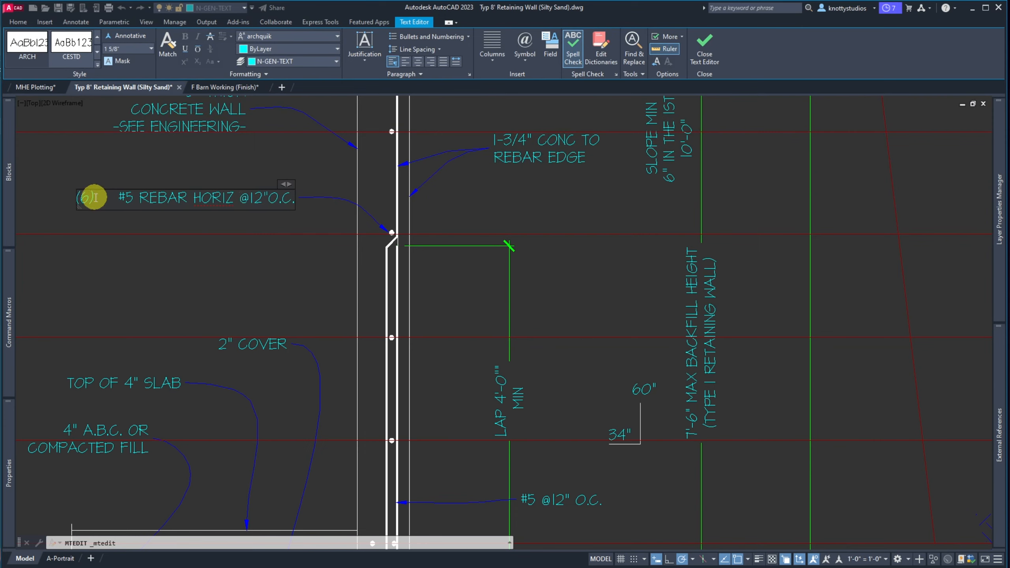
key(Escape)
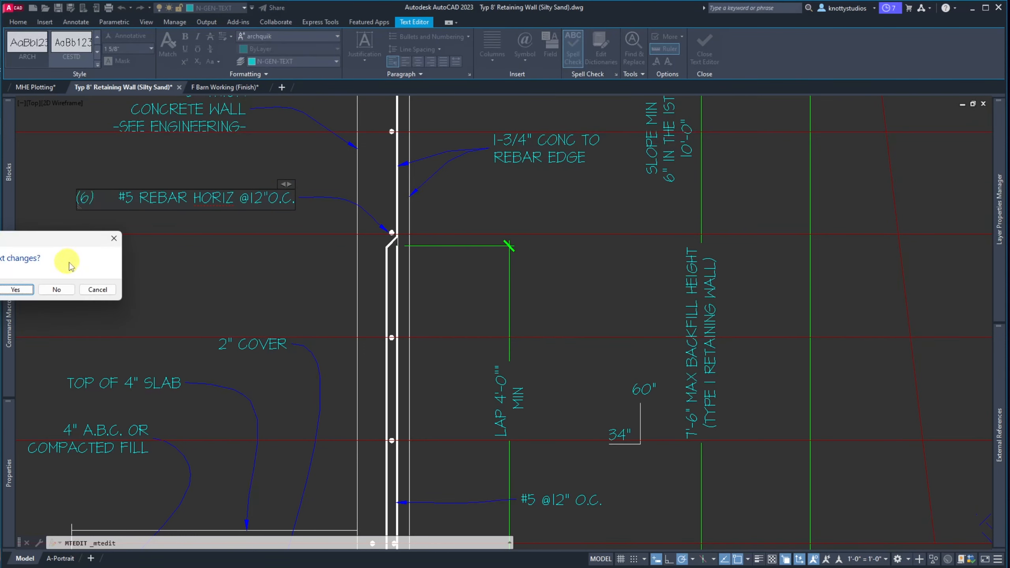
click(17, 290)
Narrow the note's text box and replace the #5 prefix with a retyped (6)
double_click(85, 199)
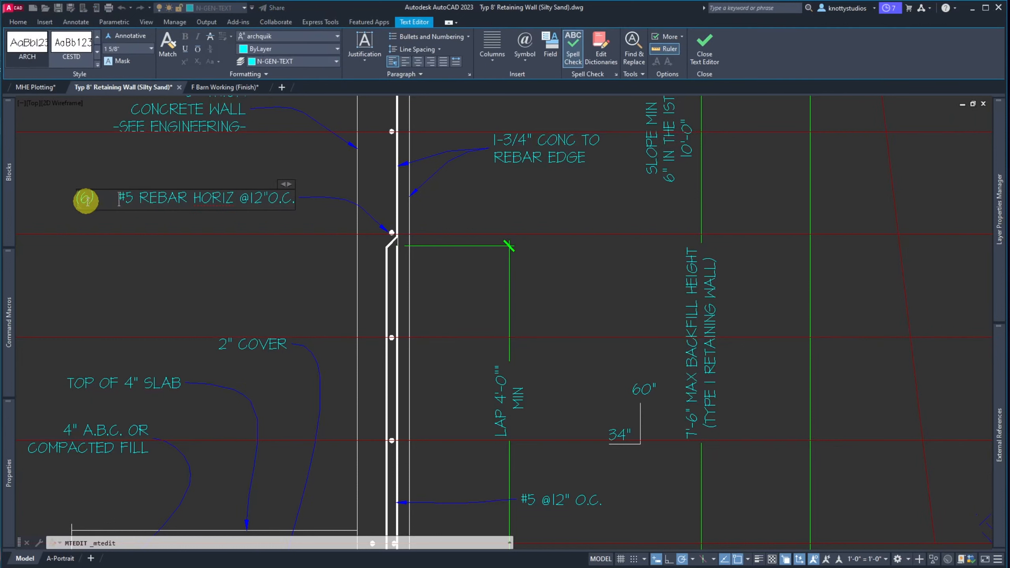
drag(76, 199, 102, 198)
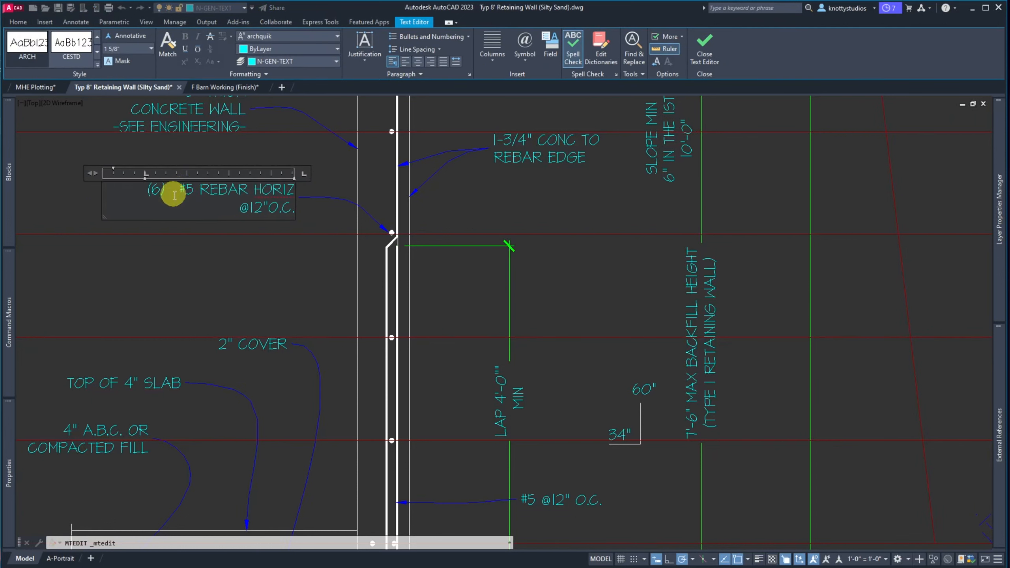
key(Delete)
key(Delete)
key(Delete)
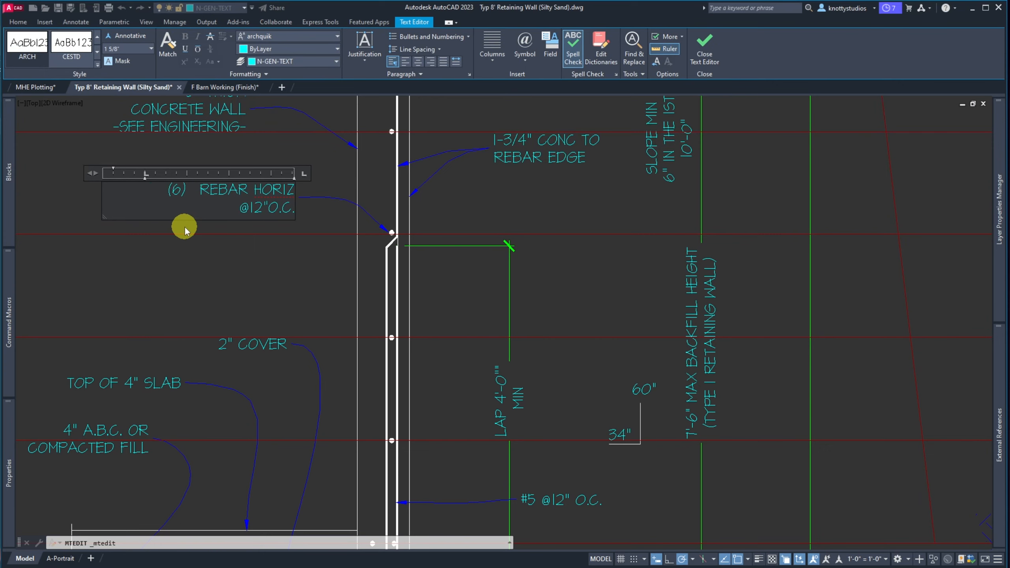
key(BackSpace)
key(BackSpace)
key(BackSpace)
key(BackSpace)
key(BackSpace)
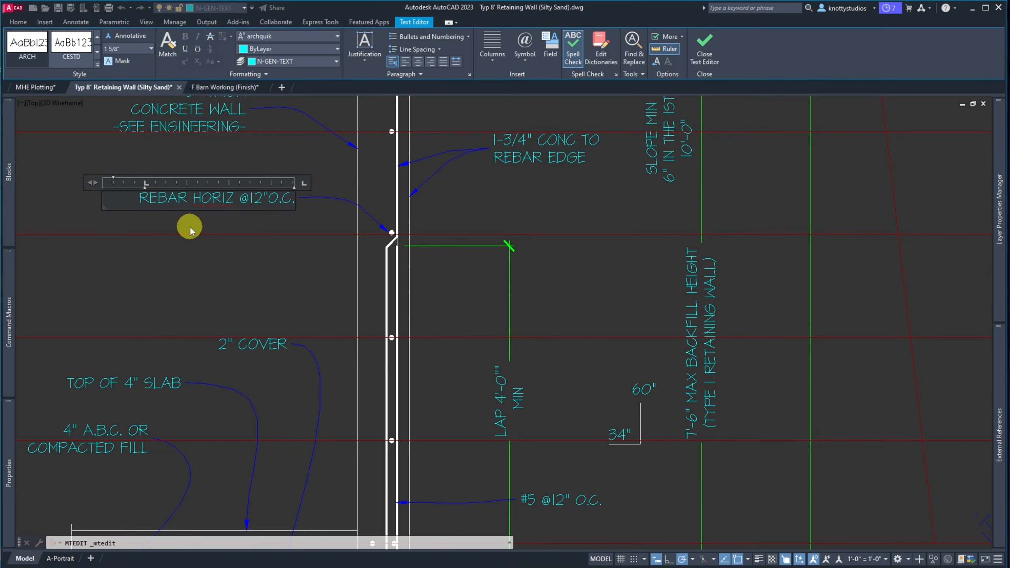
text((6))
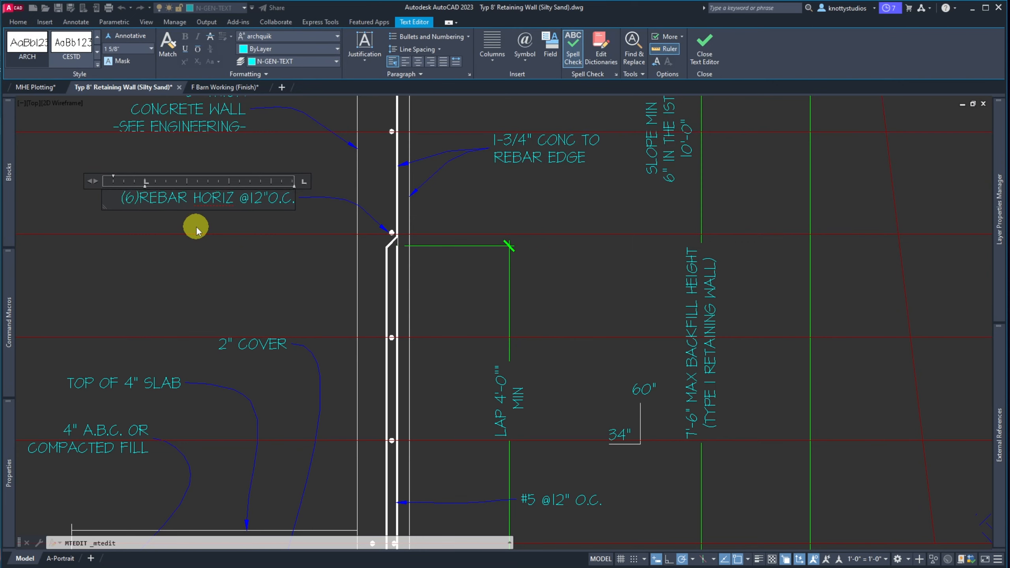
click(159, 189)
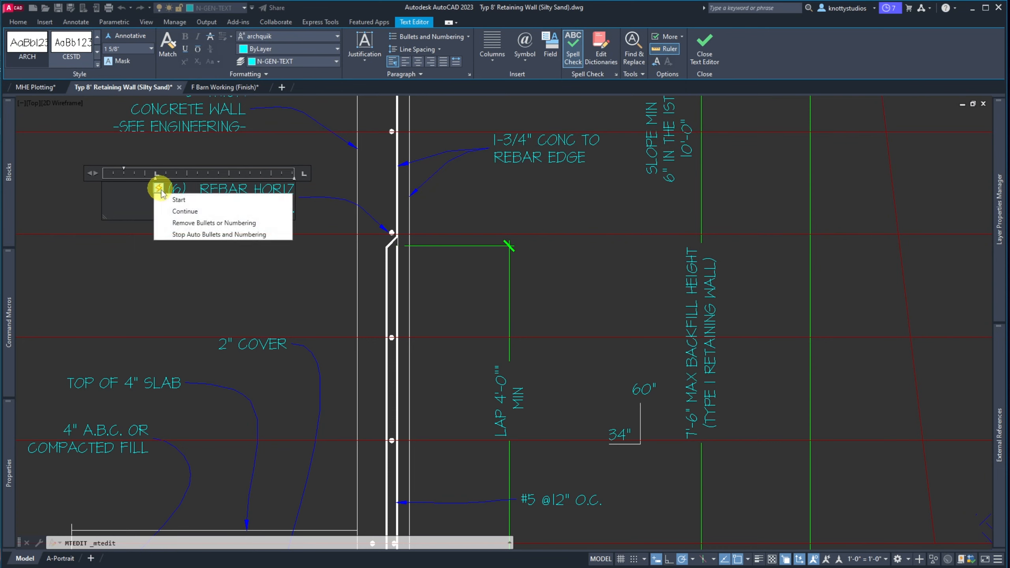
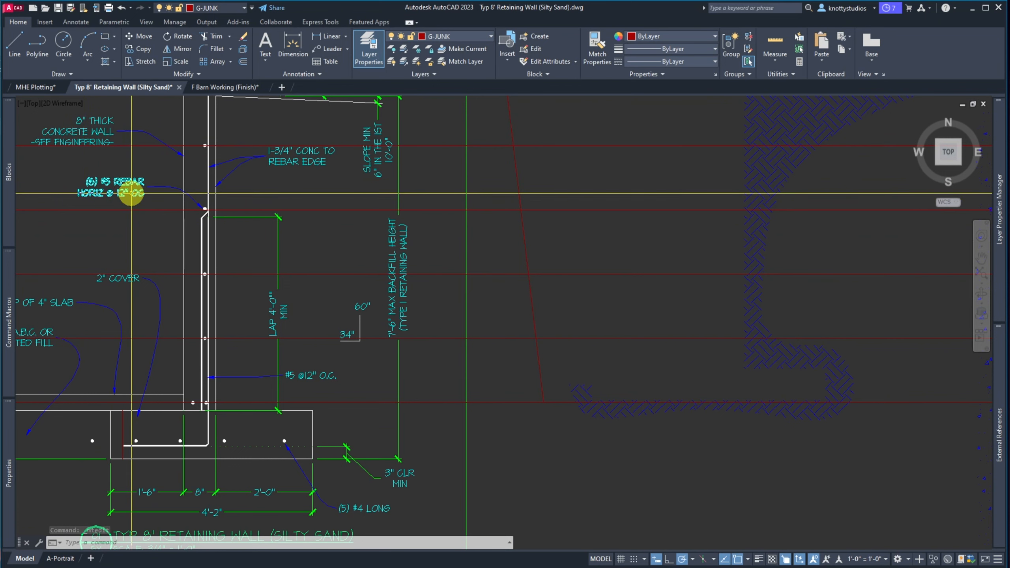
Delete the @ 12" OC spacing from the (6) #5 REBAR HORIZ note and rewrap it onto two lines
scroll(137, 194, up, 4)
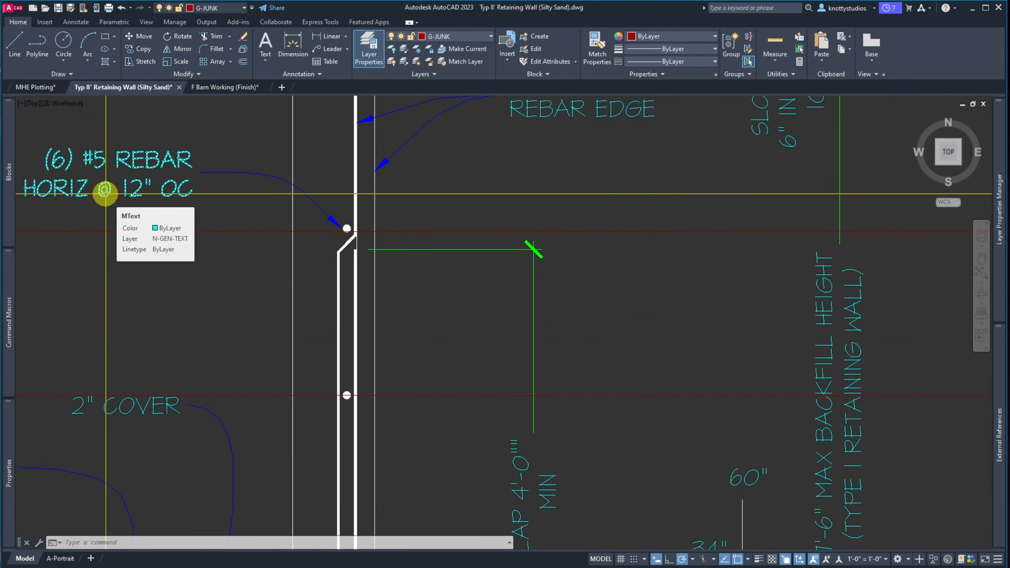
click(101, 190)
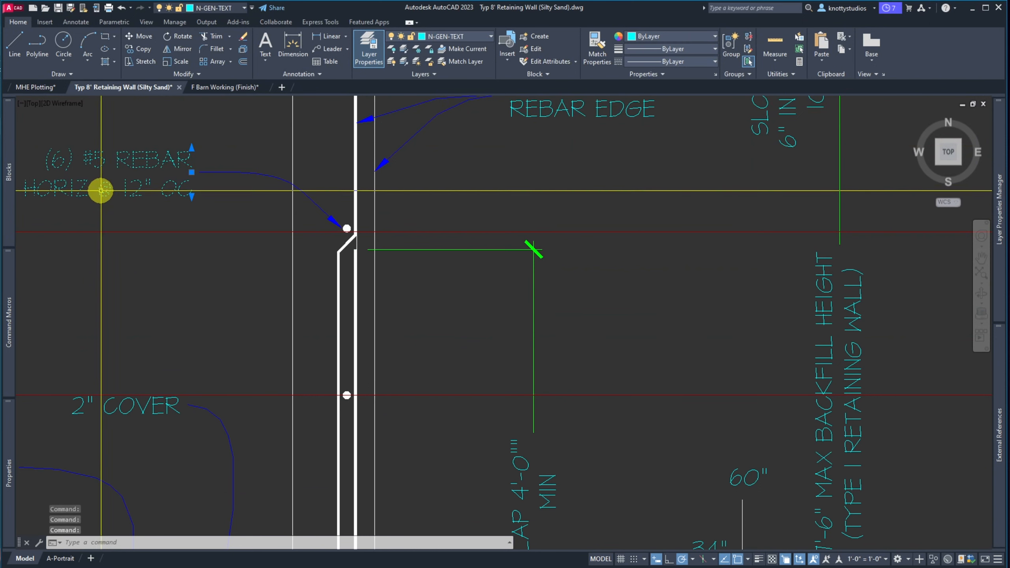
key(Escape)
double_click(103, 190)
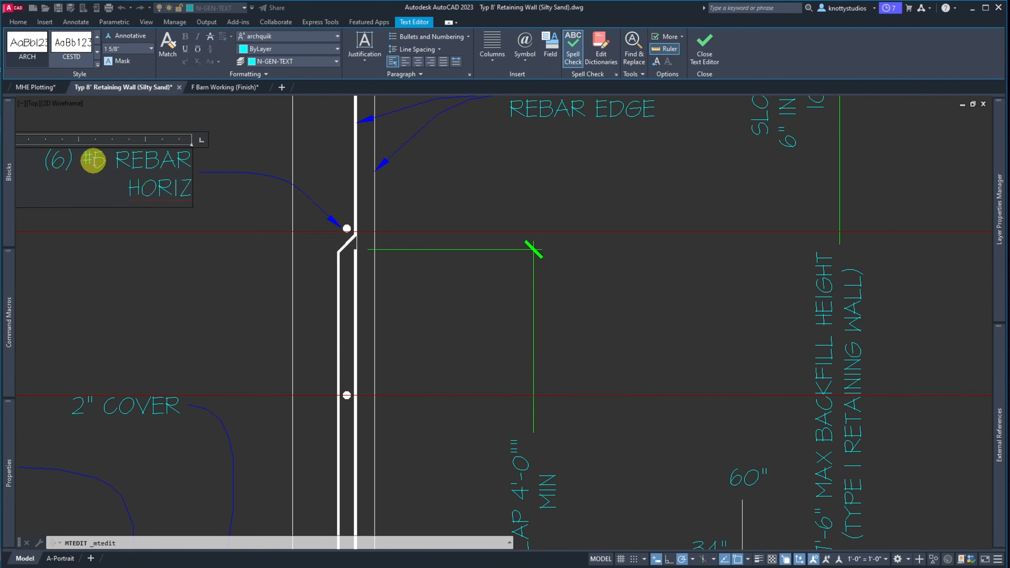
scroll(251, 186, down, 3)
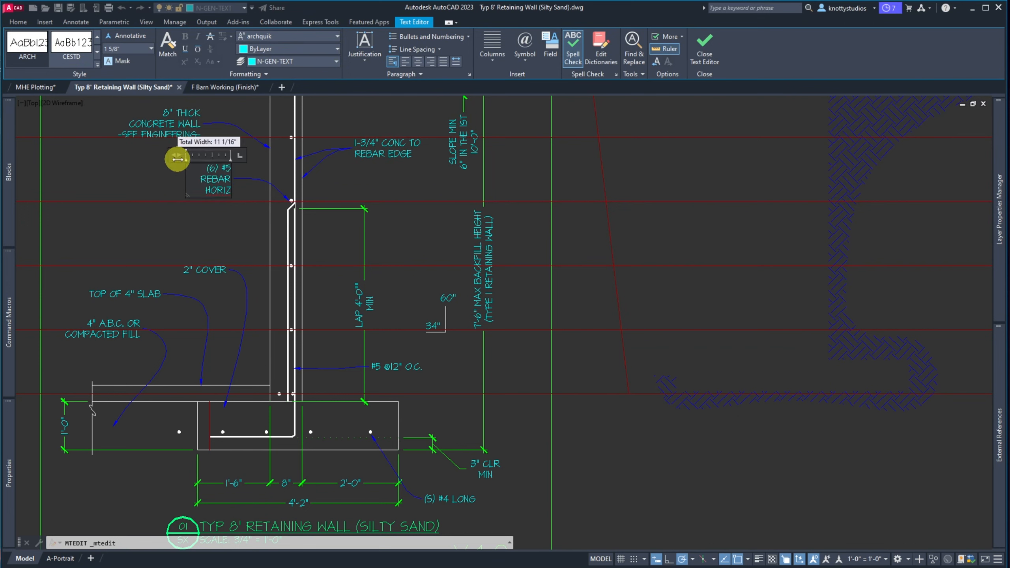
drag(192, 155, 141, 158)
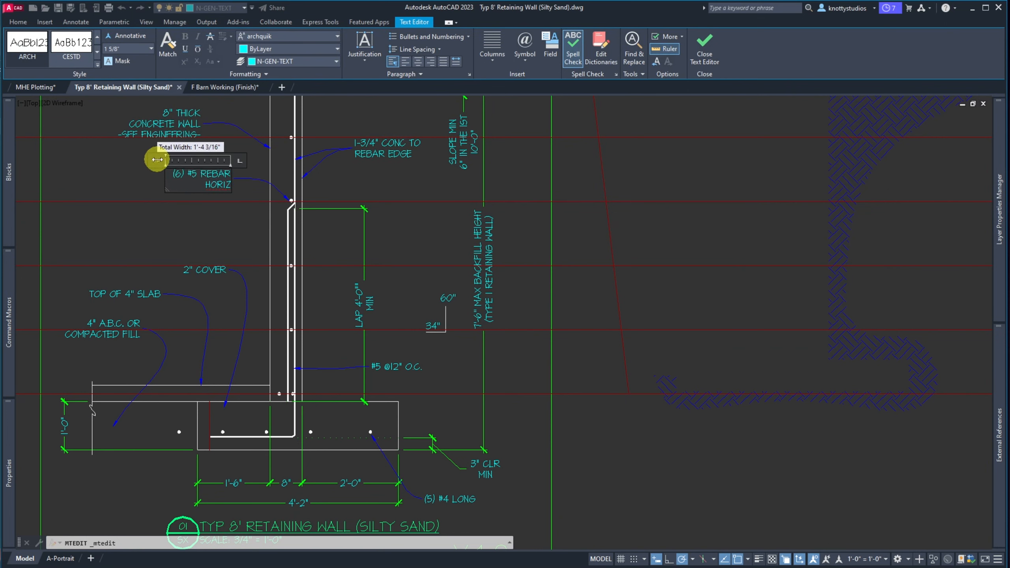
click(105, 184)
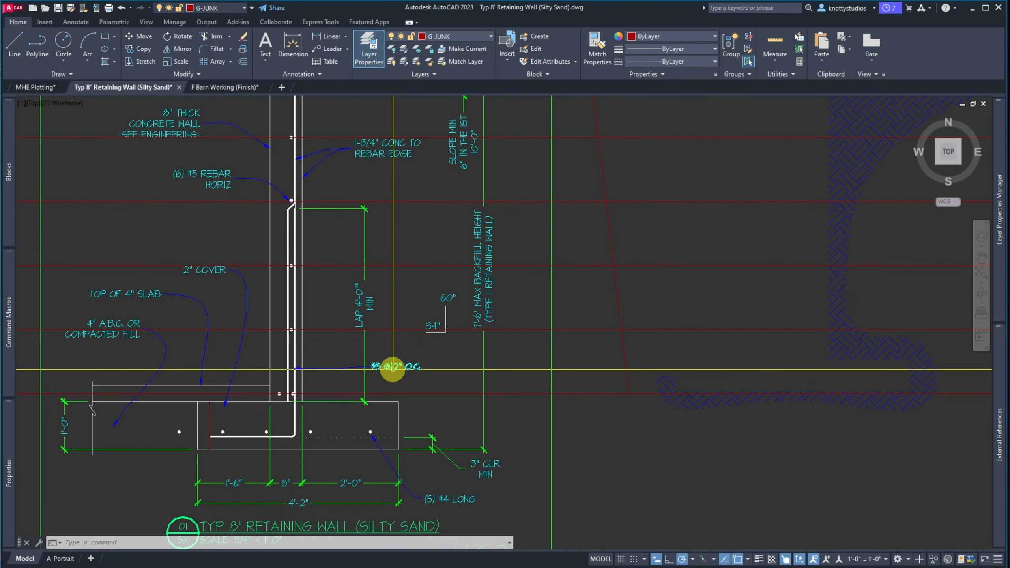
scroll(389, 366, up, 2)
scroll(387, 366, down, 2)
scroll(388, 366, down, 2)
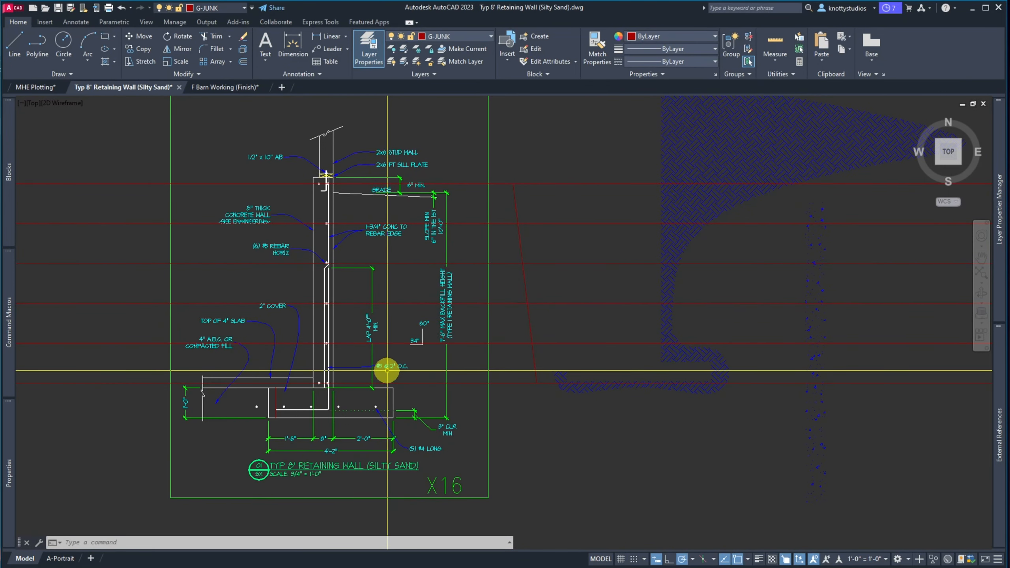
scroll(343, 379, up, 6)
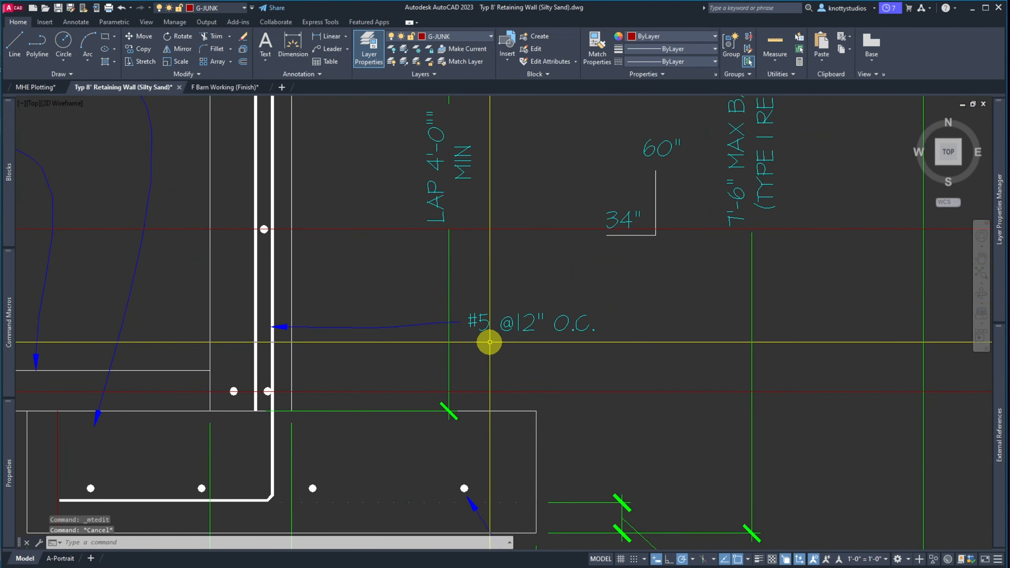
text(mi)
key(space)
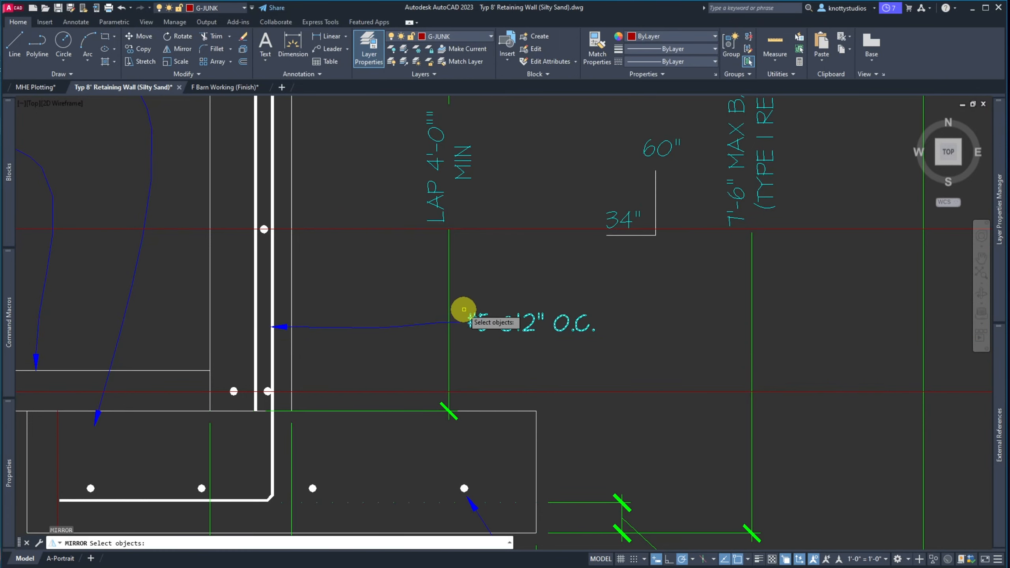
click(496, 294)
click(451, 336)
key(space)
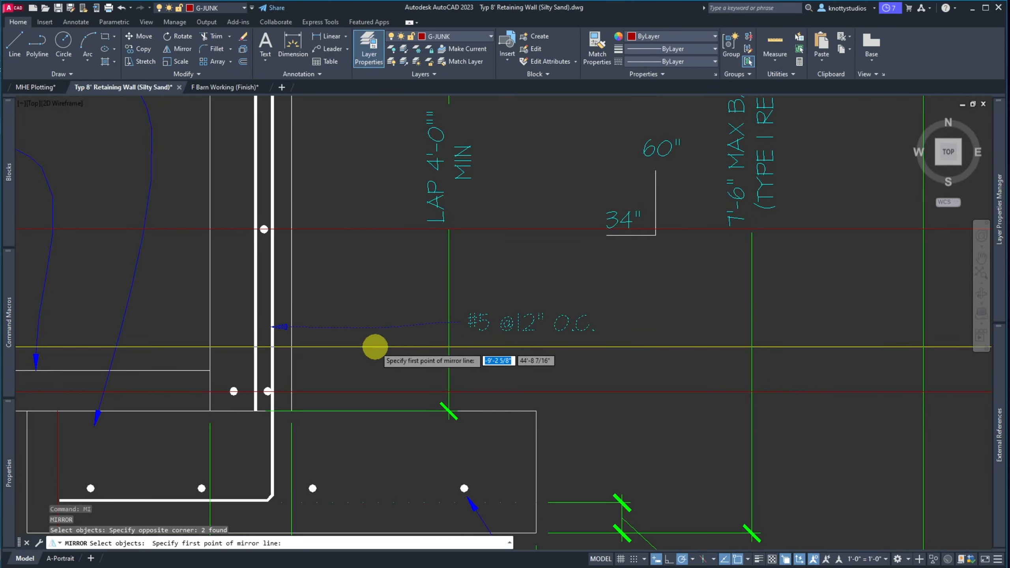
click(271, 327)
click(272, 267)
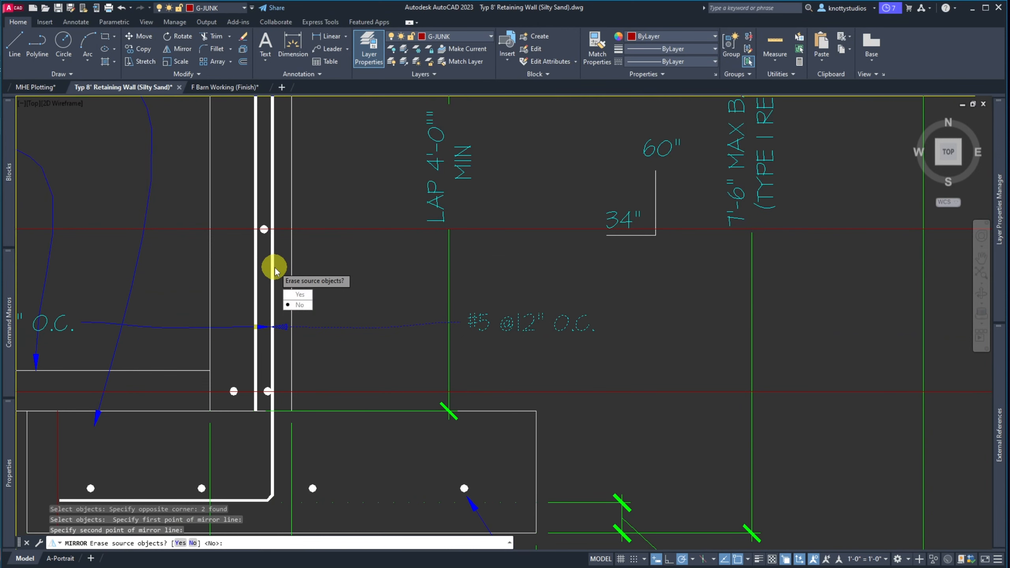
text(Y)
key(Return)
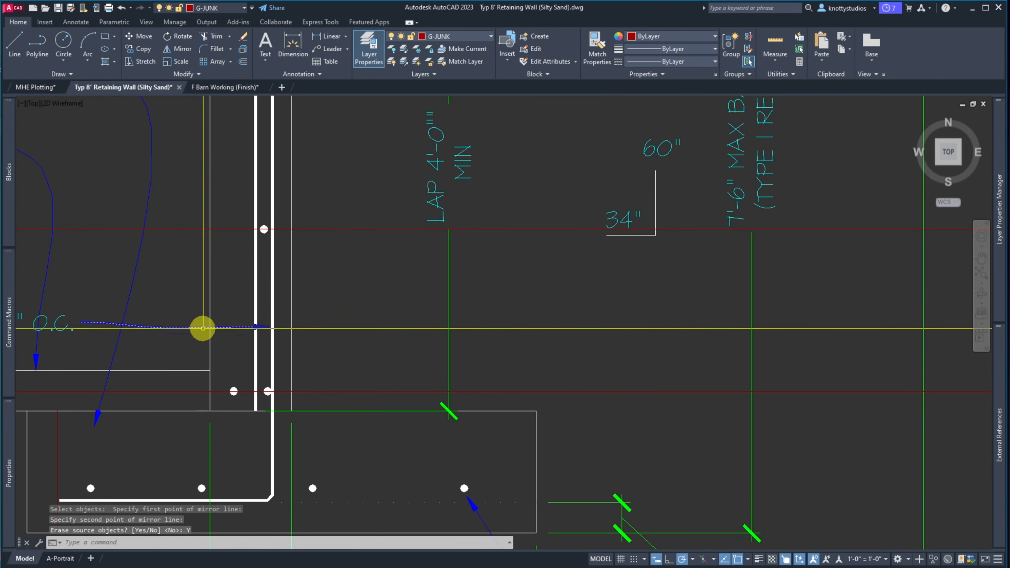
Move the mirrored note with snapping off so its arrow touches the vertical rebar
text(m)
key(Return)
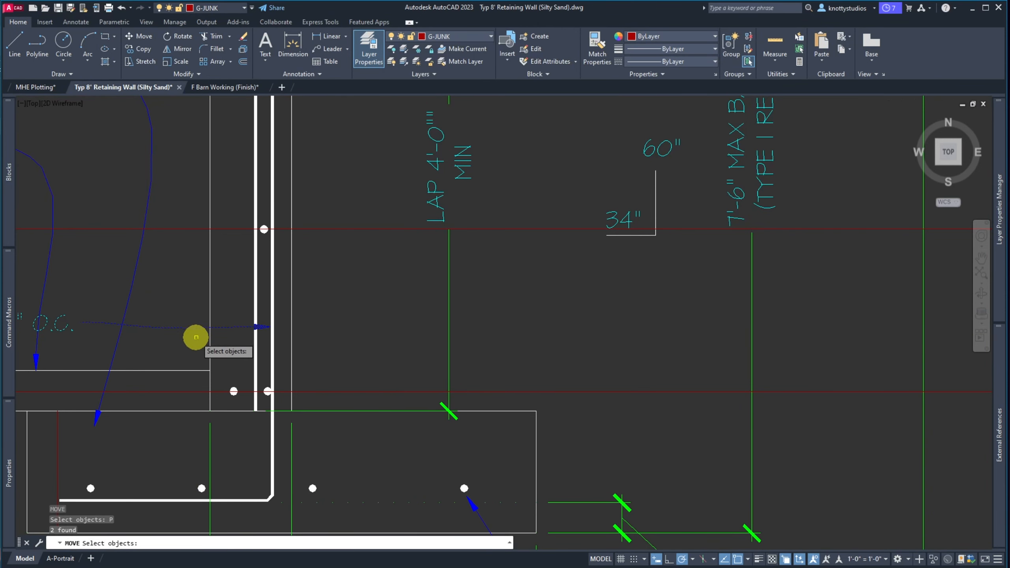
key(Return)
click(270, 331)
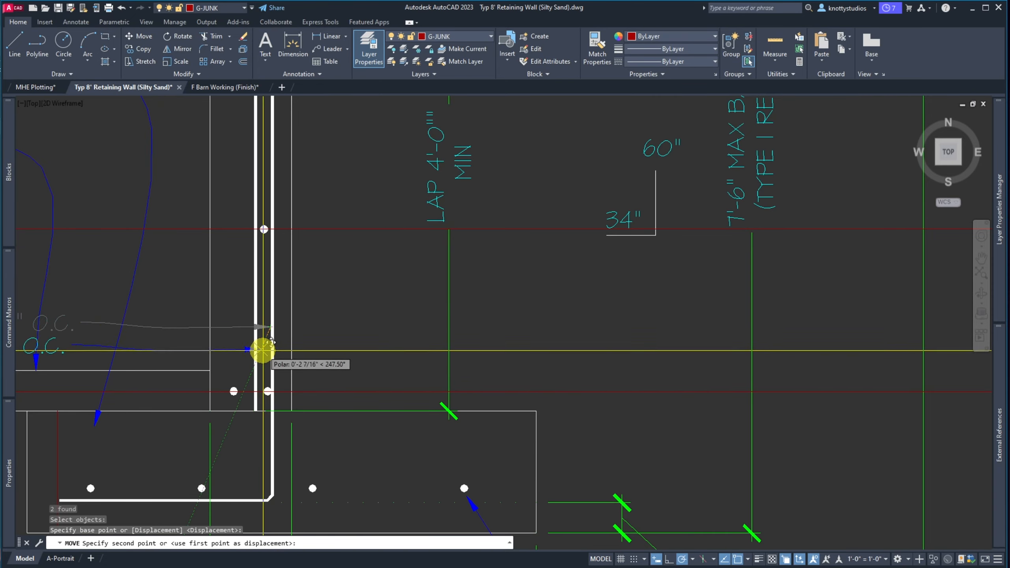
scroll(263, 330, down, 3)
scroll(254, 310, up, 3)
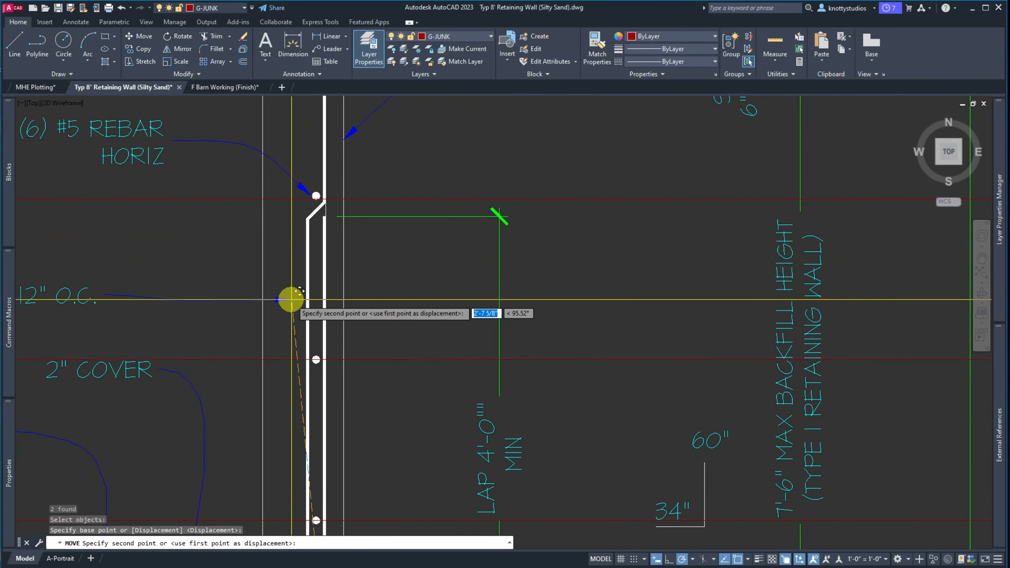
scroll(299, 290, up, 5)
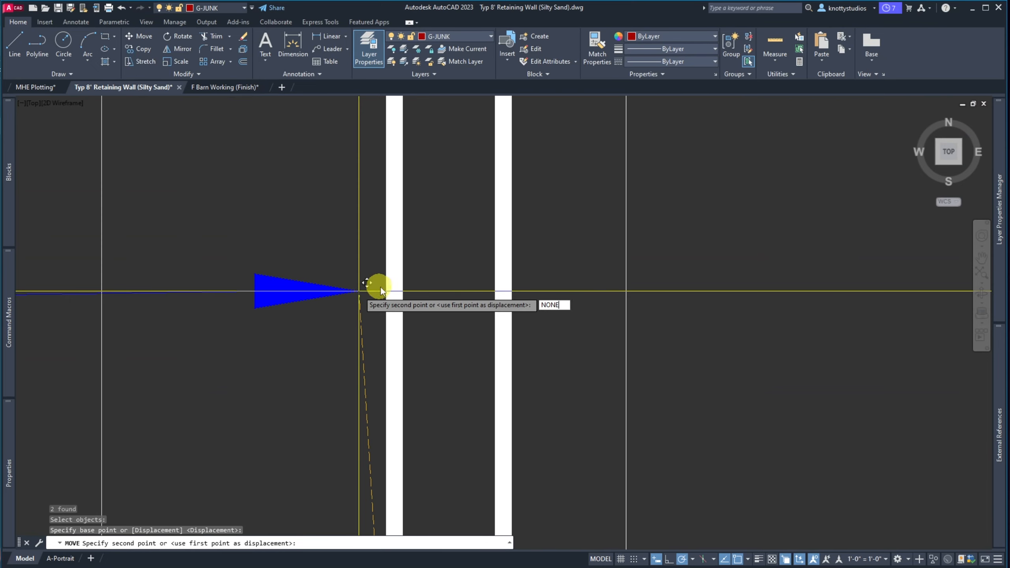
key(Return)
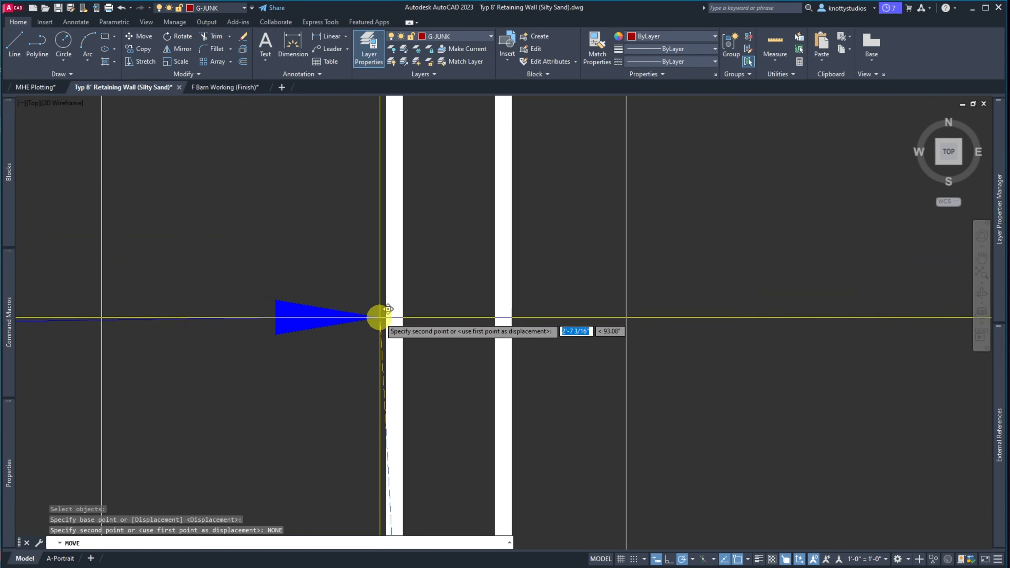
click(385, 341)
scroll(398, 338, down, 4)
scroll(313, 336, up, 4)
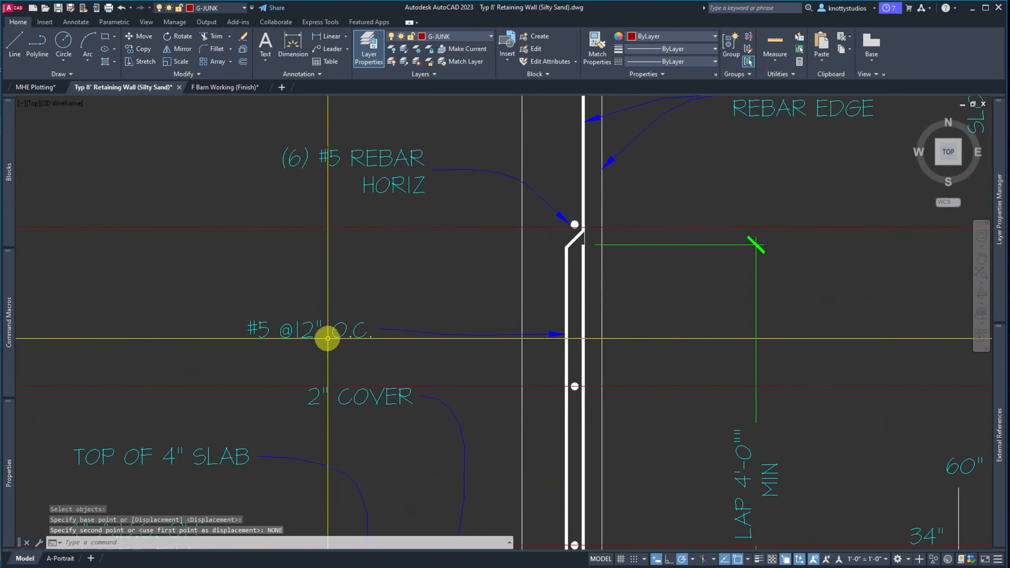
click(367, 334)
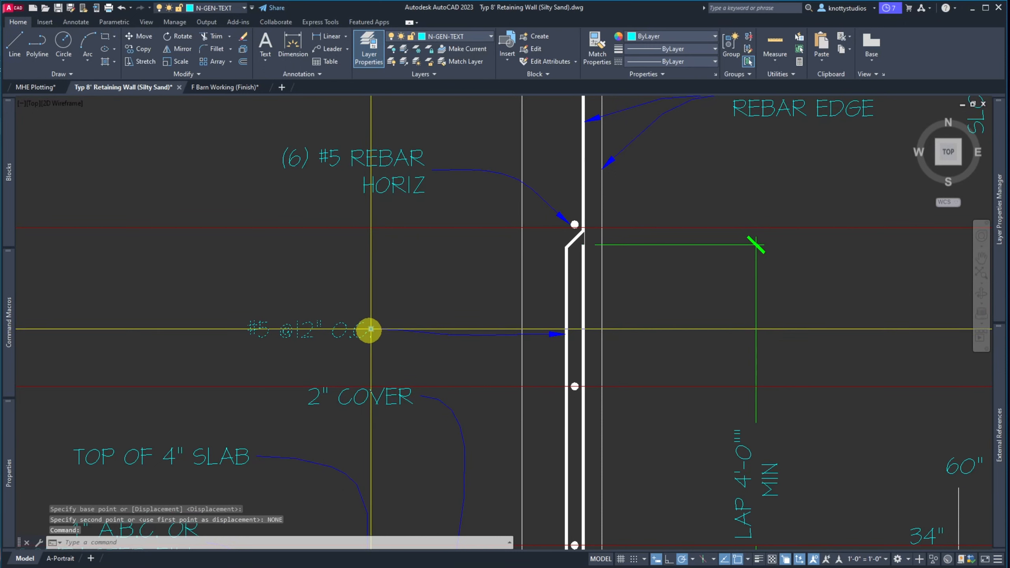
click(370, 330)
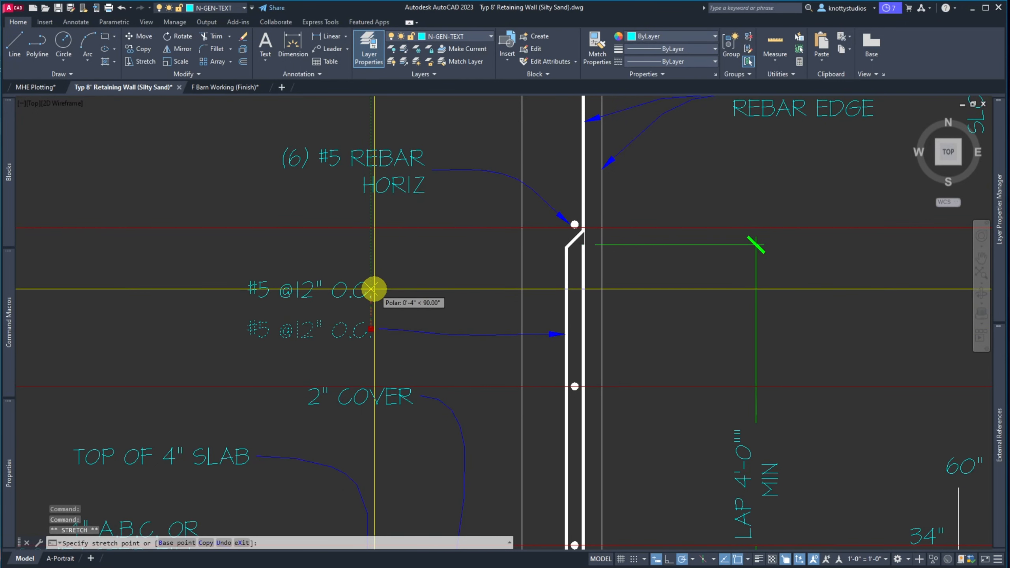
click(398, 286)
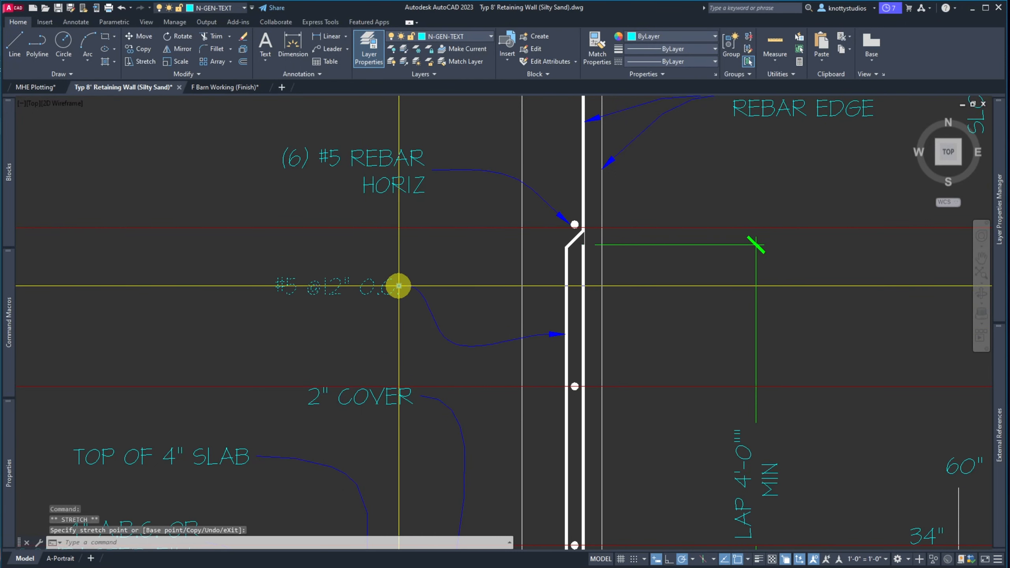
click(446, 337)
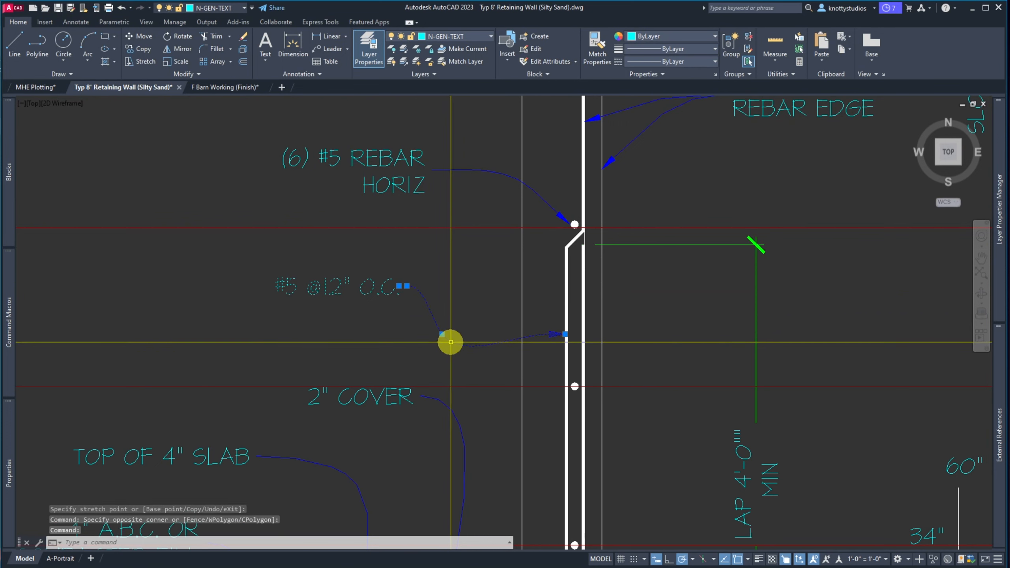
click(441, 334)
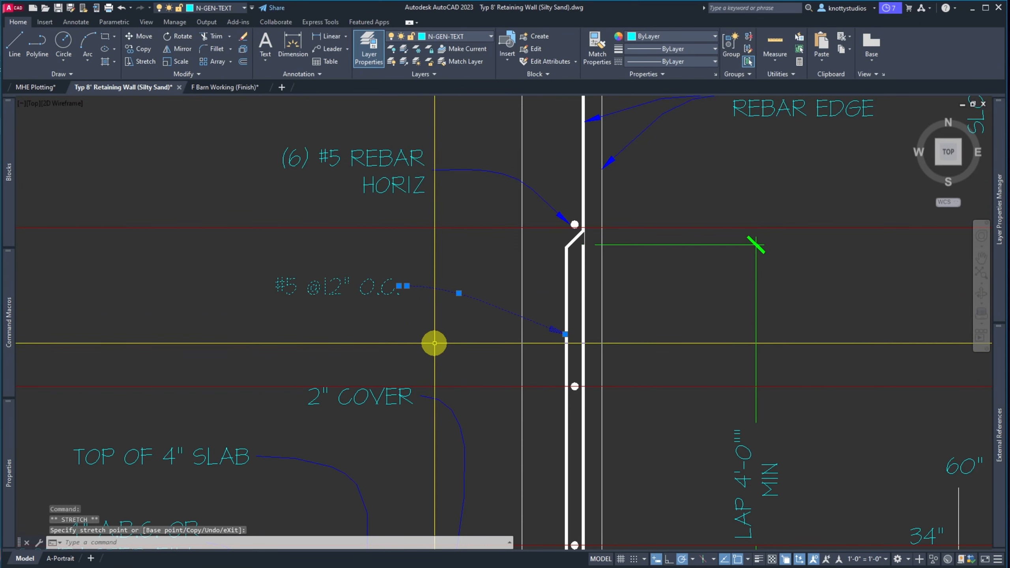
key(Escape)
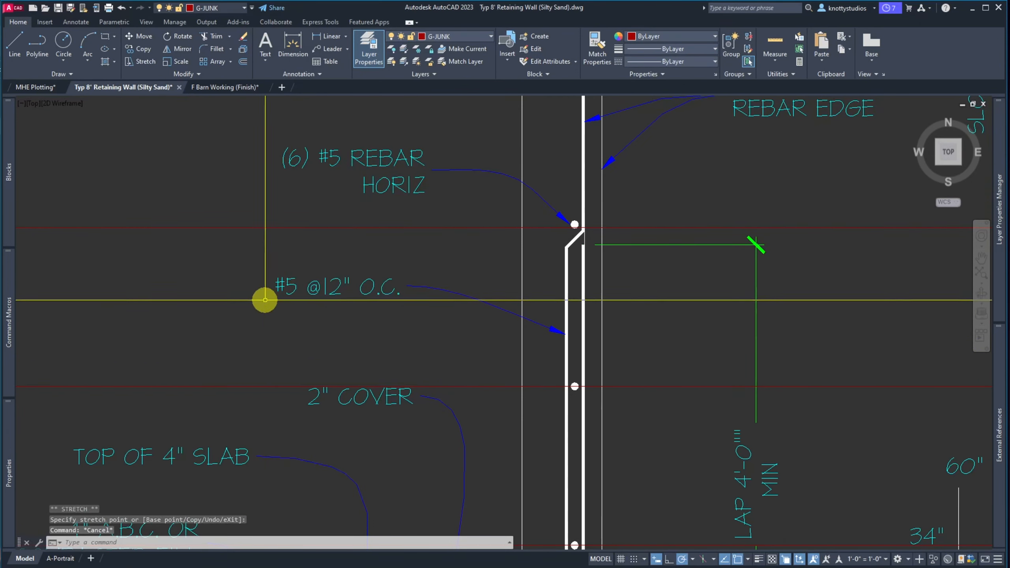
Reword the vertical rebar note to read #5 VERTS @ 12" OC
click(316, 292)
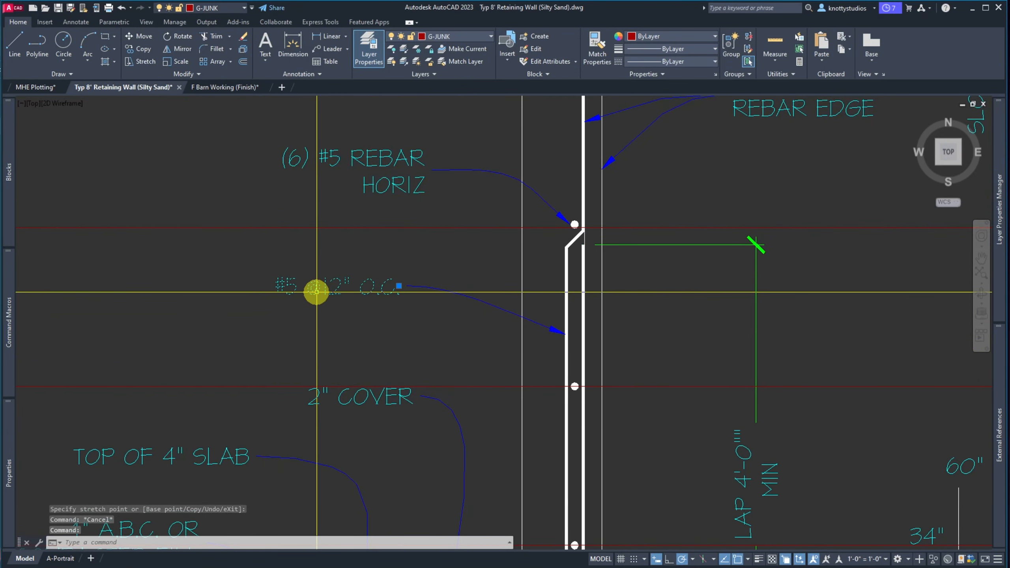
double_click(316, 290)
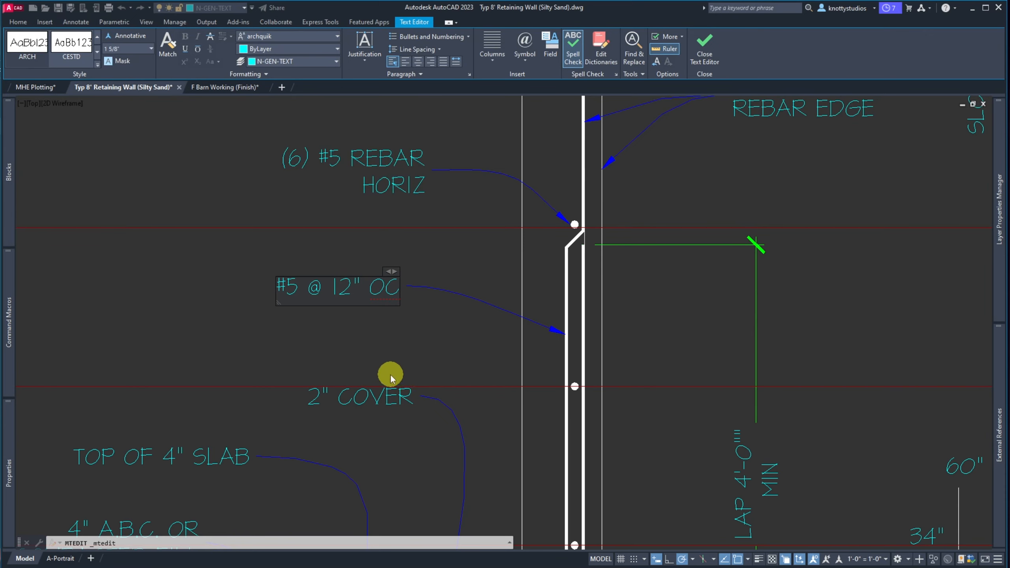
click(328, 359)
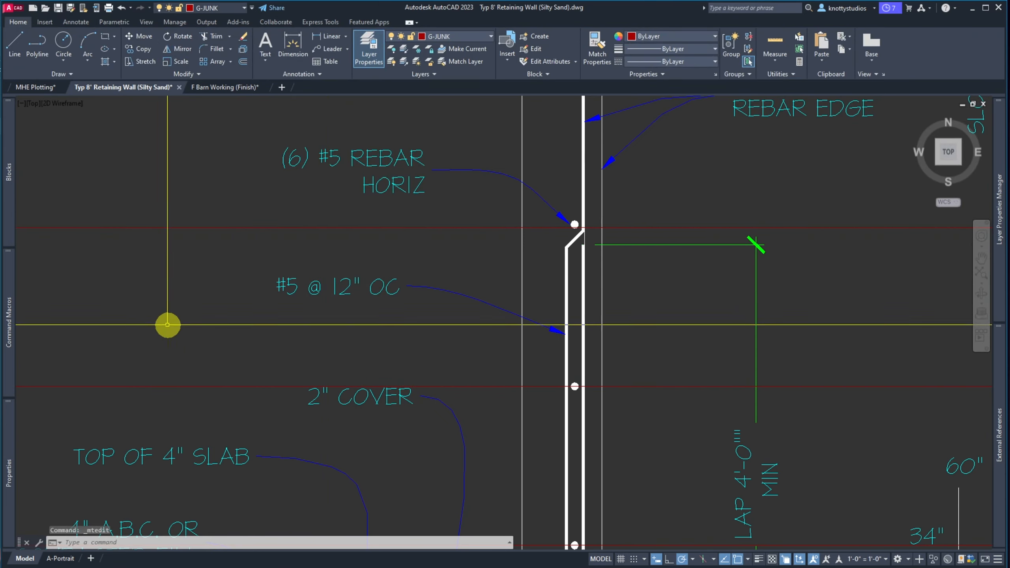
scroll(159, 314, down, 3)
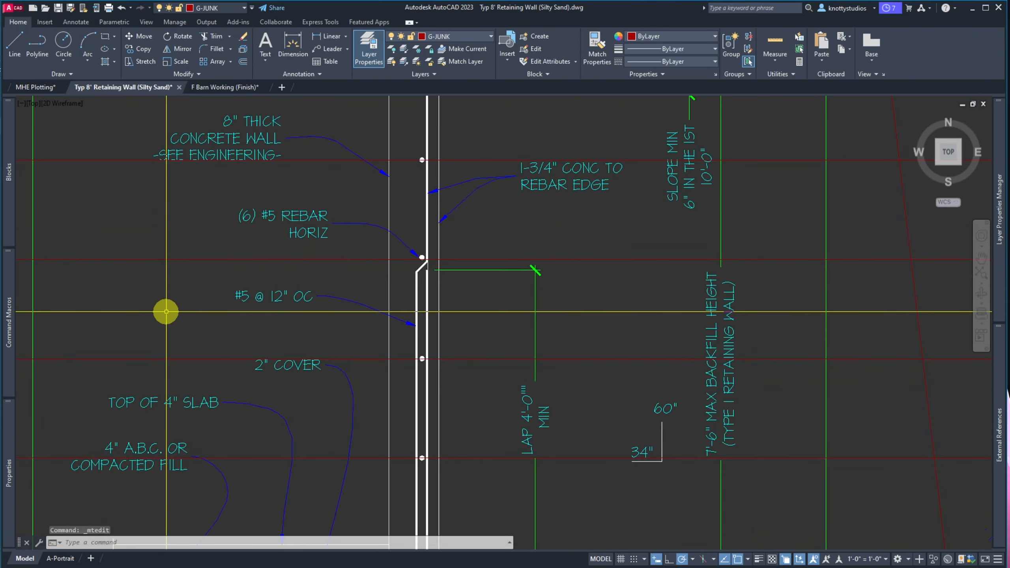
scroll(170, 312, up, 6)
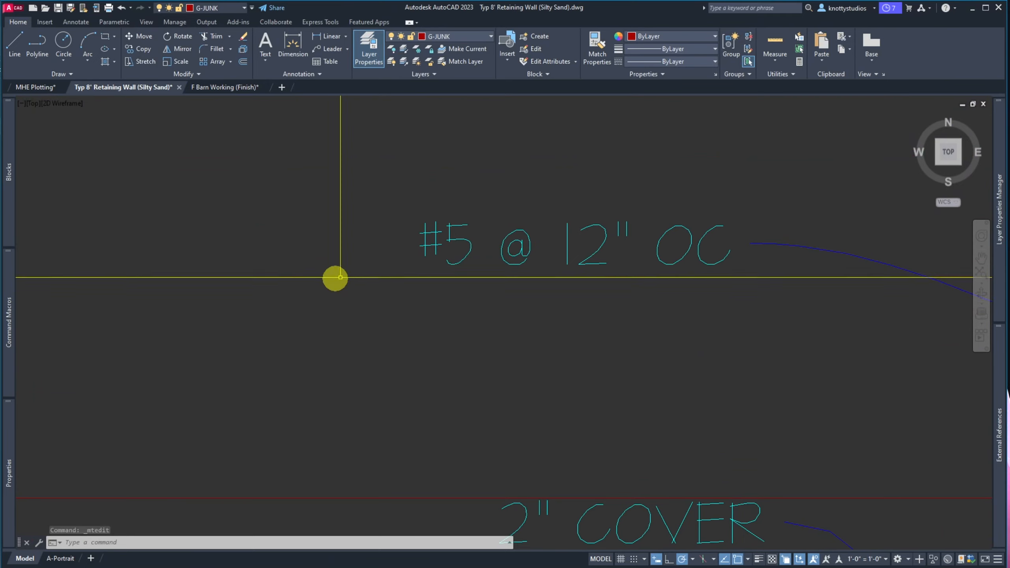
double_click(468, 242)
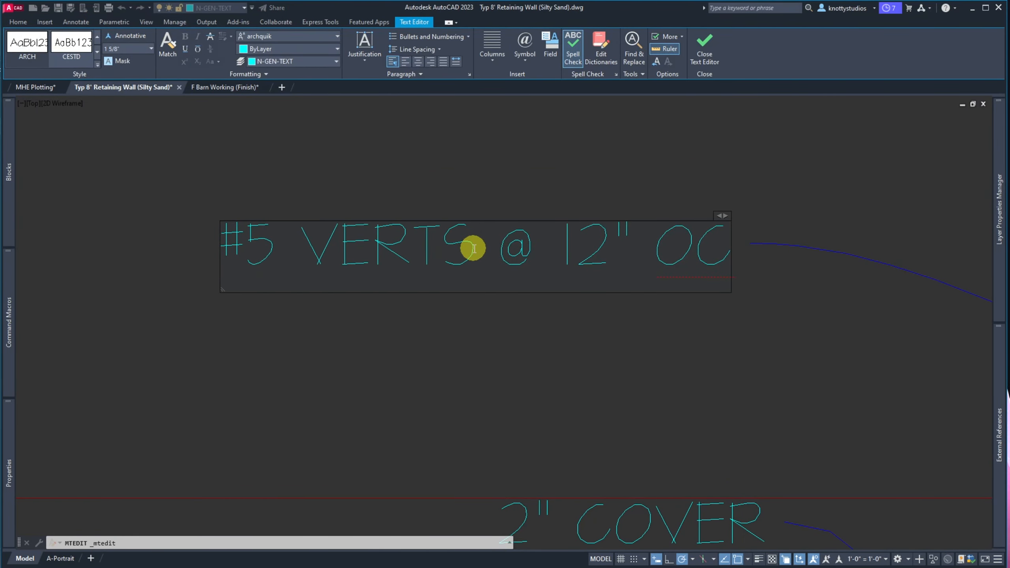
click(365, 336)
scroll(232, 300, down, 7)
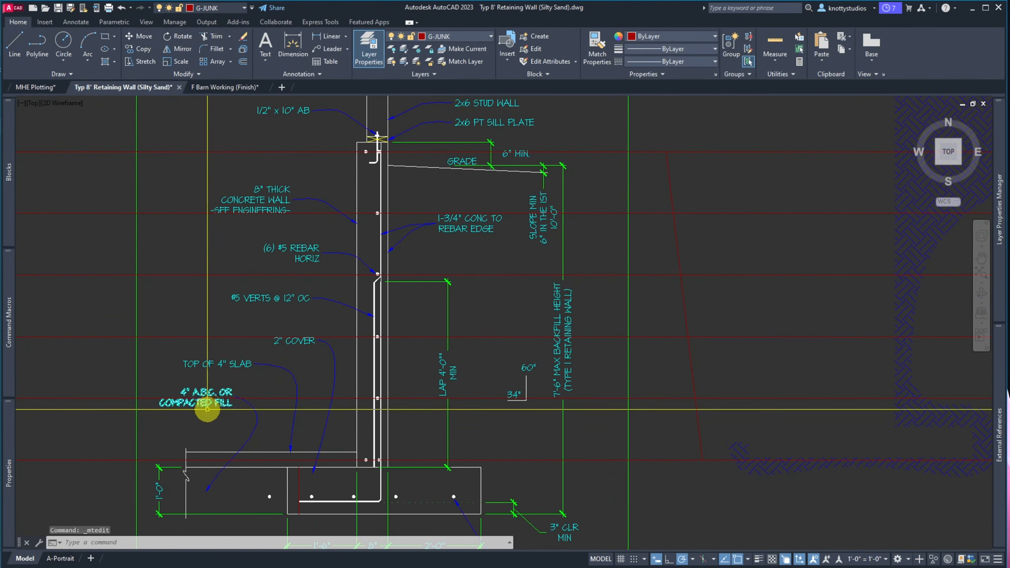
scroll(201, 399, up, 4)
Remove the periods so the fill note reads 4" ABC OR COMPACTED FILL
click(203, 356)
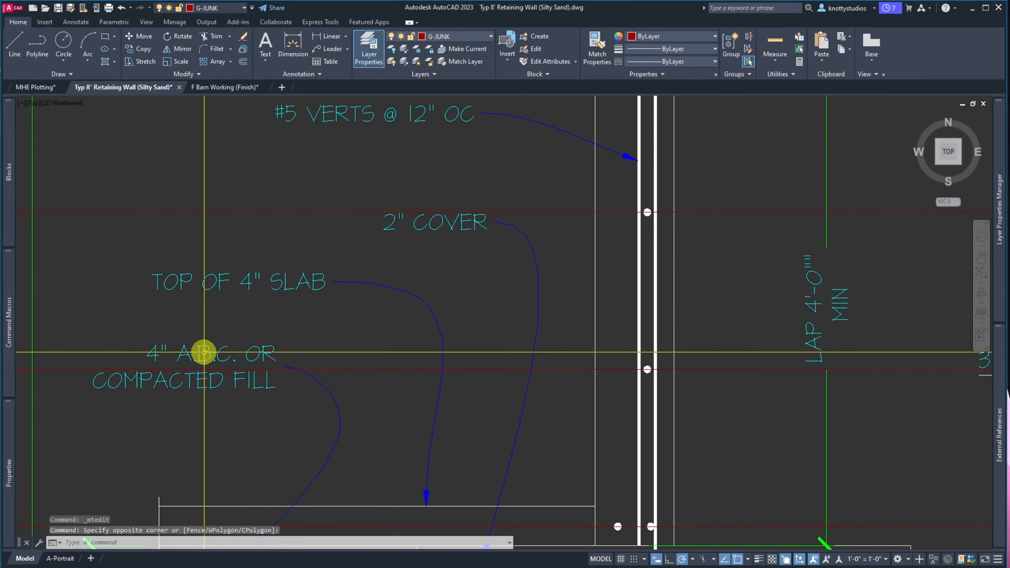
click(200, 357)
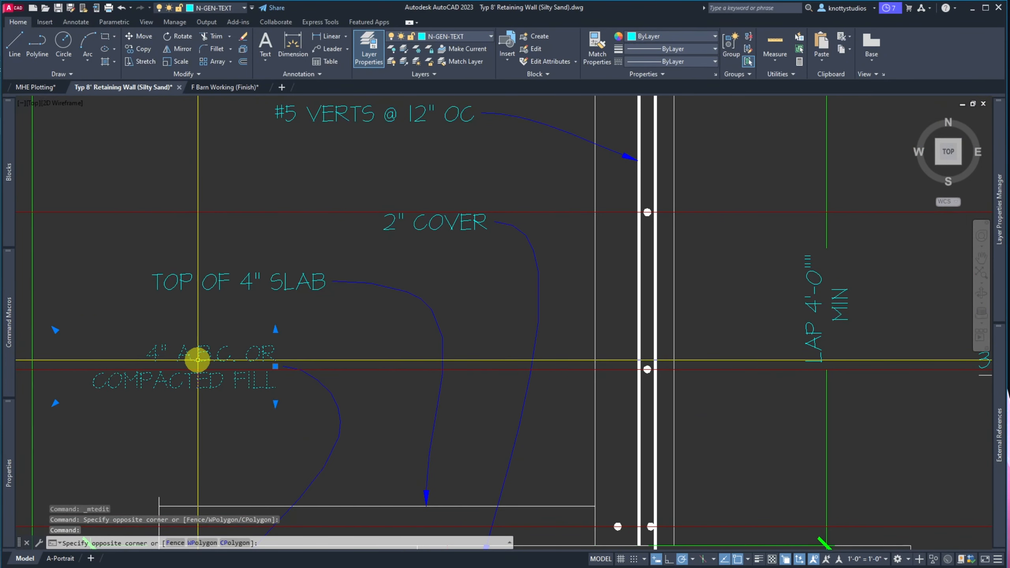
key(Escape)
key(Escape)
double_click(199, 359)
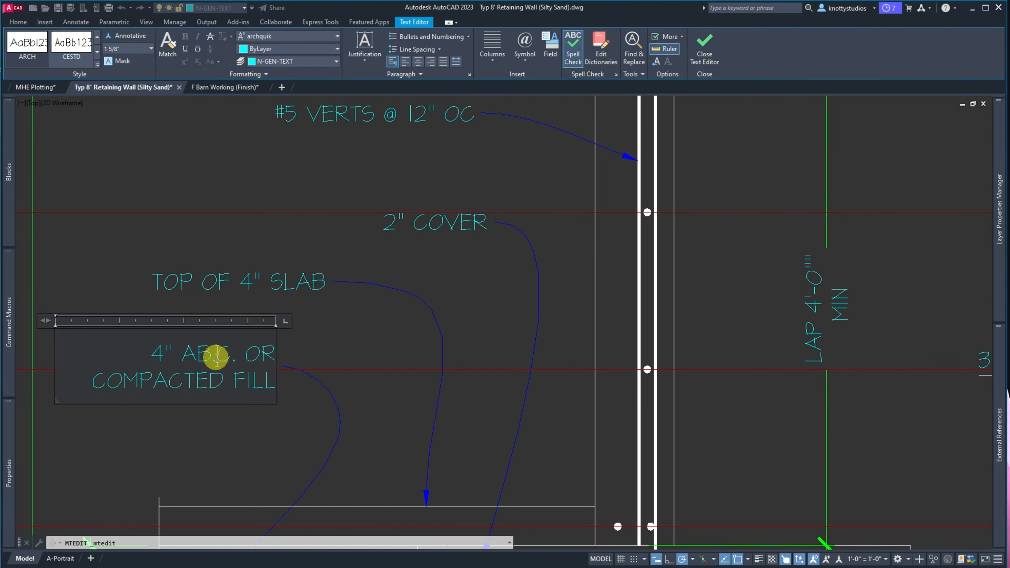
click(222, 255)
scroll(155, 249, down, 5)
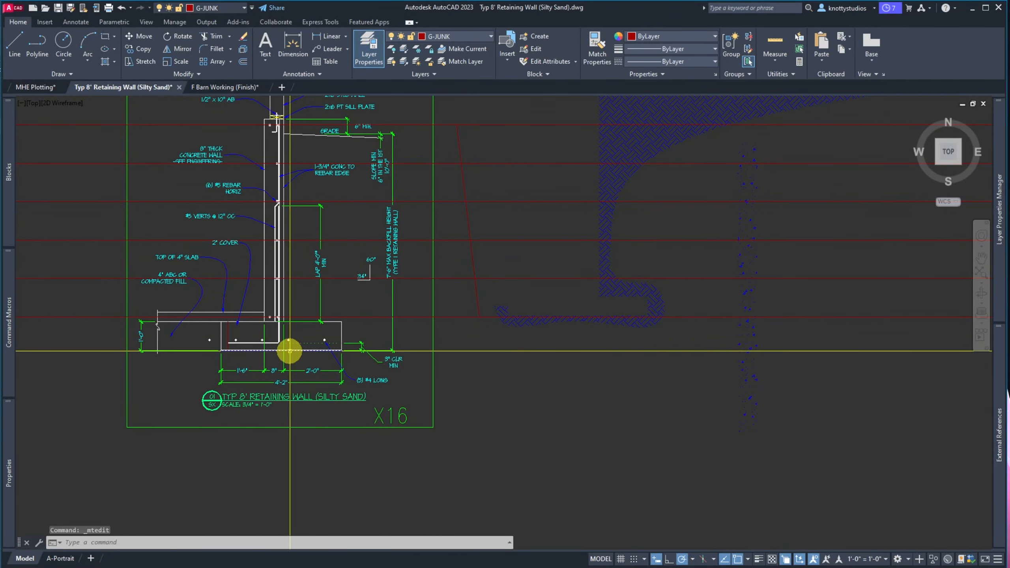
Move the 60" and 34" notes and their bracket to an empty spot right of the detail
scroll(379, 253, up, 5)
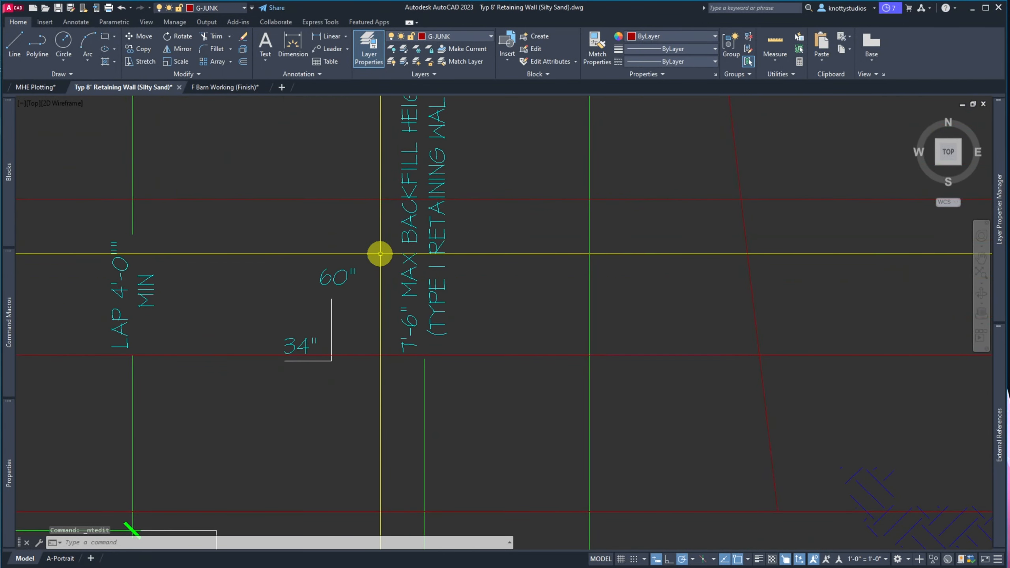
click(274, 236)
click(359, 390)
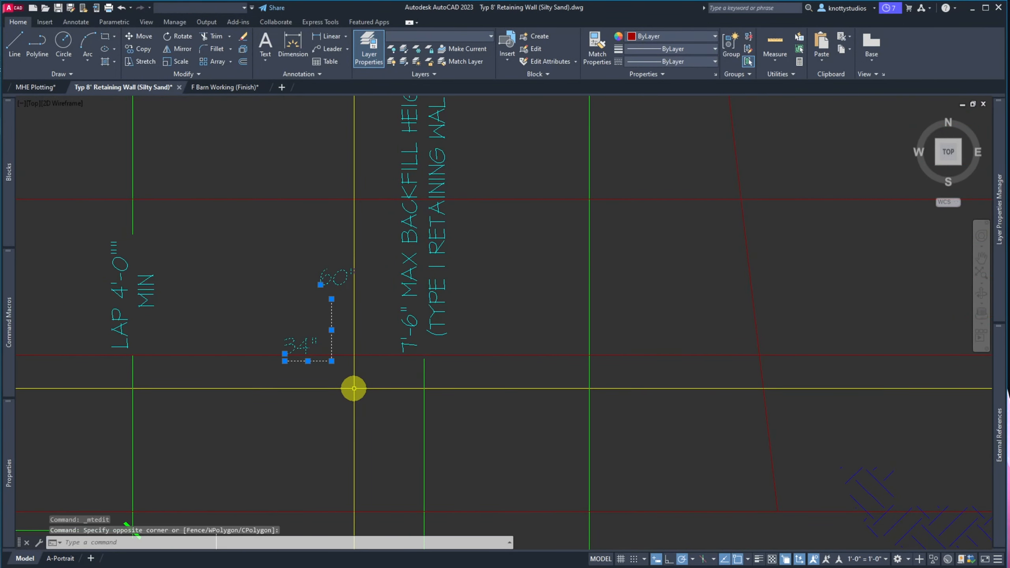
text(m)
key(Return)
click(322, 344)
scroll(337, 336, down, 5)
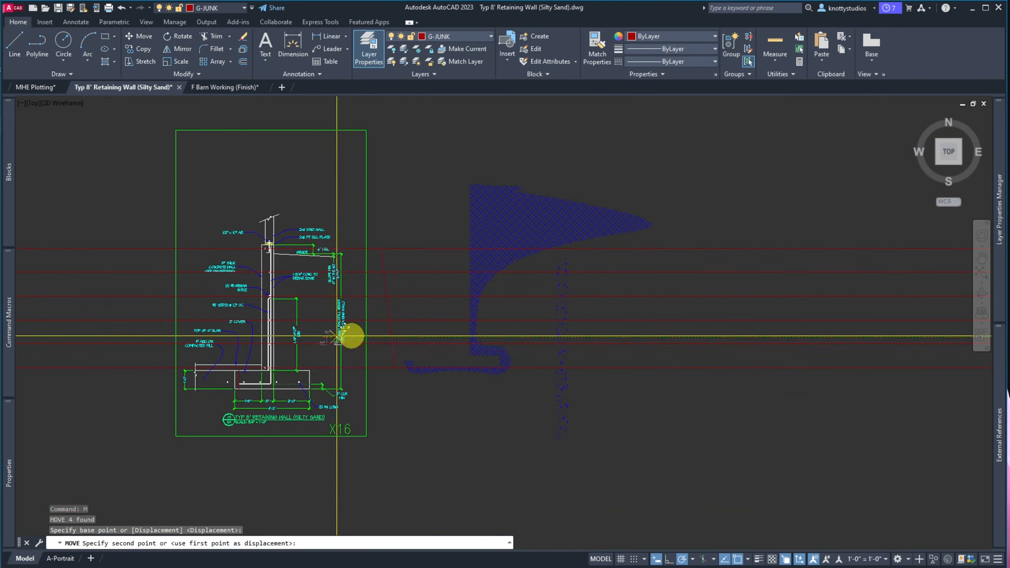
click(435, 406)
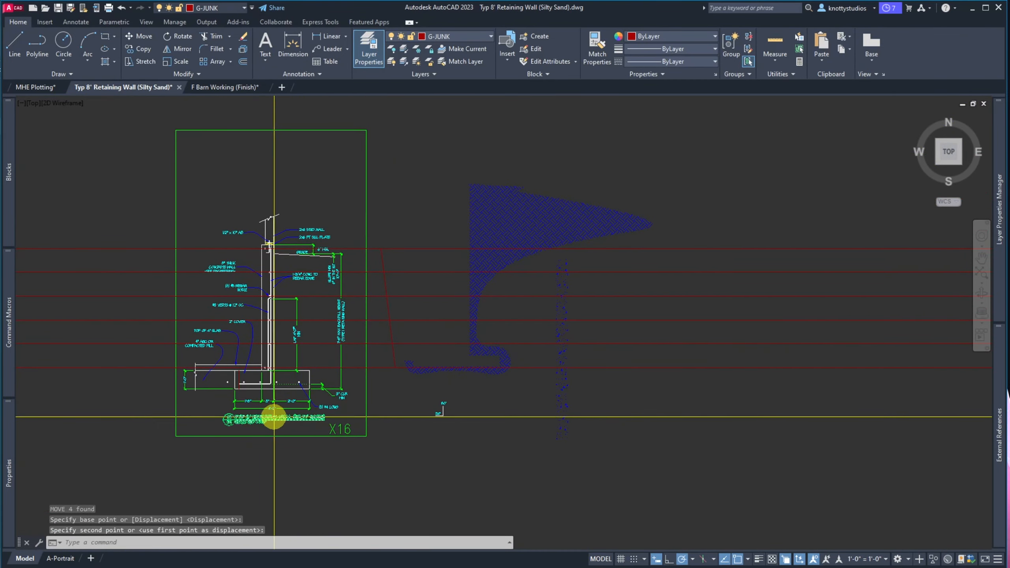
scroll(293, 425, up, 4)
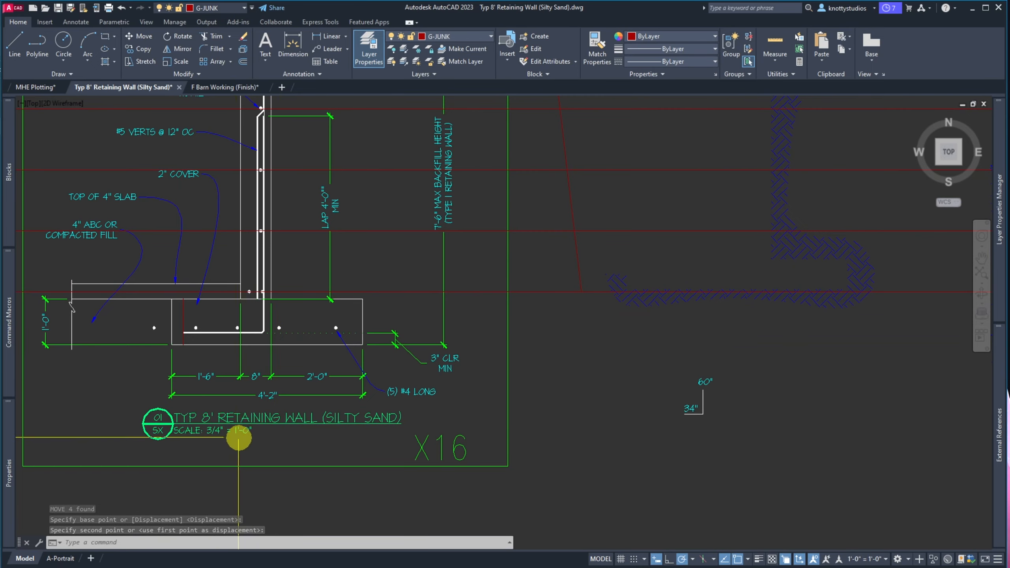
scroll(159, 438, up, 8)
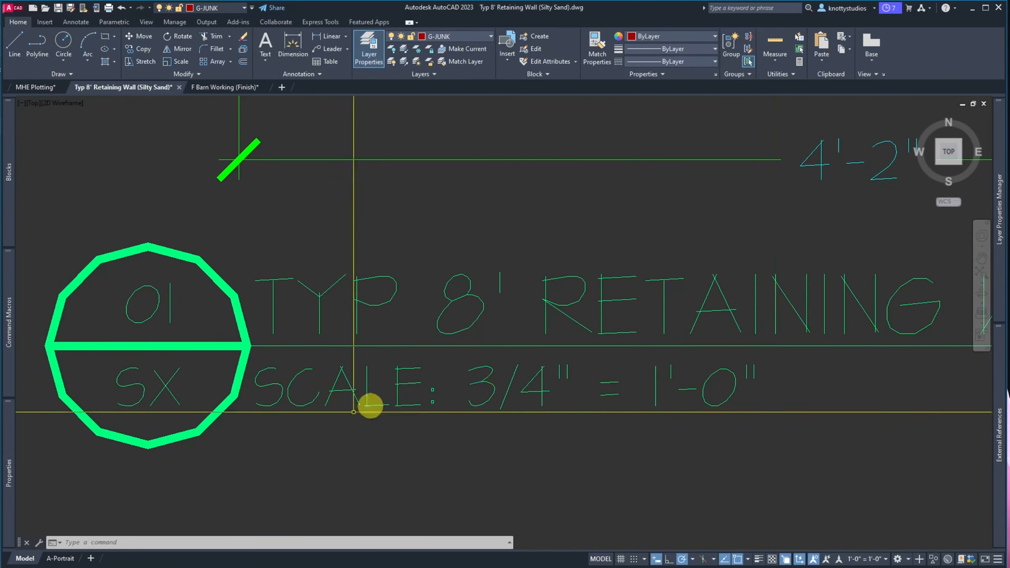
scroll(153, 451, down, 7)
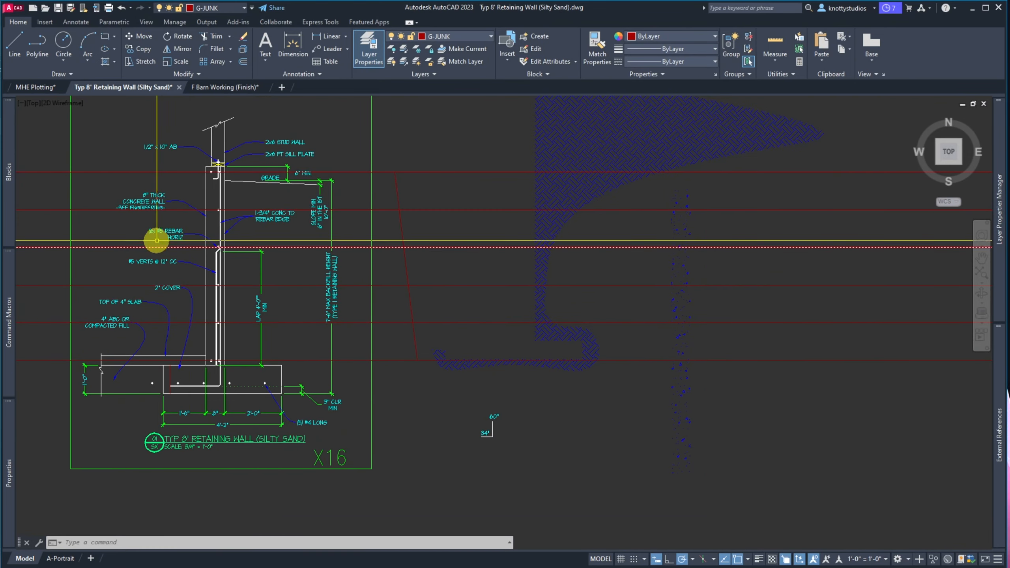
scroll(118, 208, up, 6)
scroll(119, 208, down, 7)
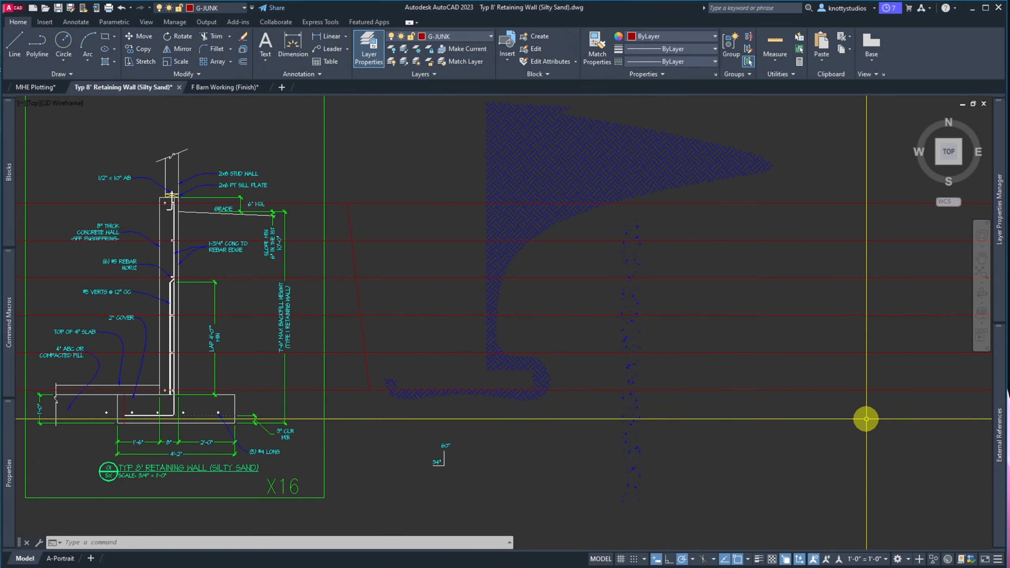
Erase the six red horizontal guide lines and the slanted red polyline
text(e)
key(Return)
click(866, 418)
click(825, 163)
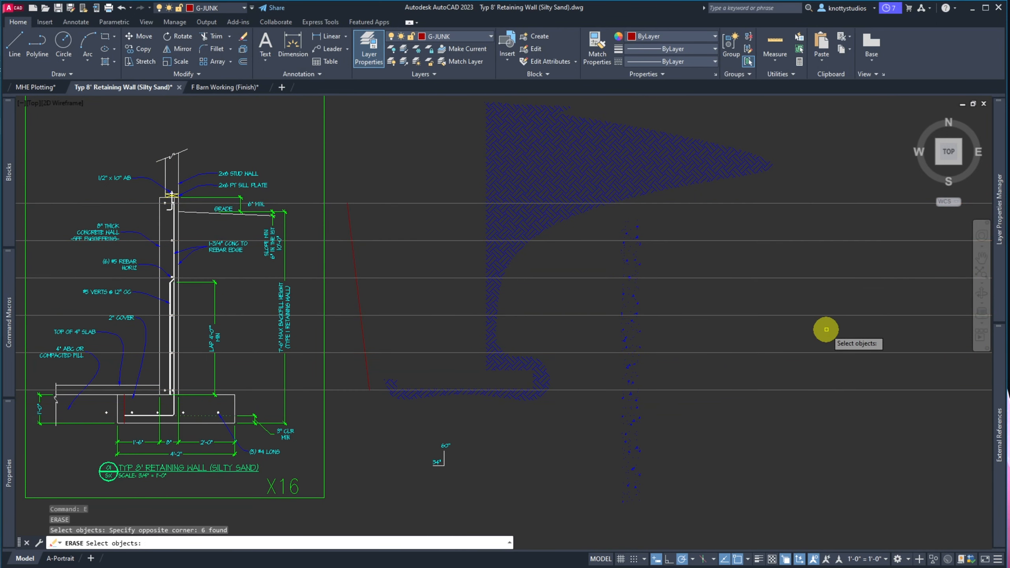
key(Return)
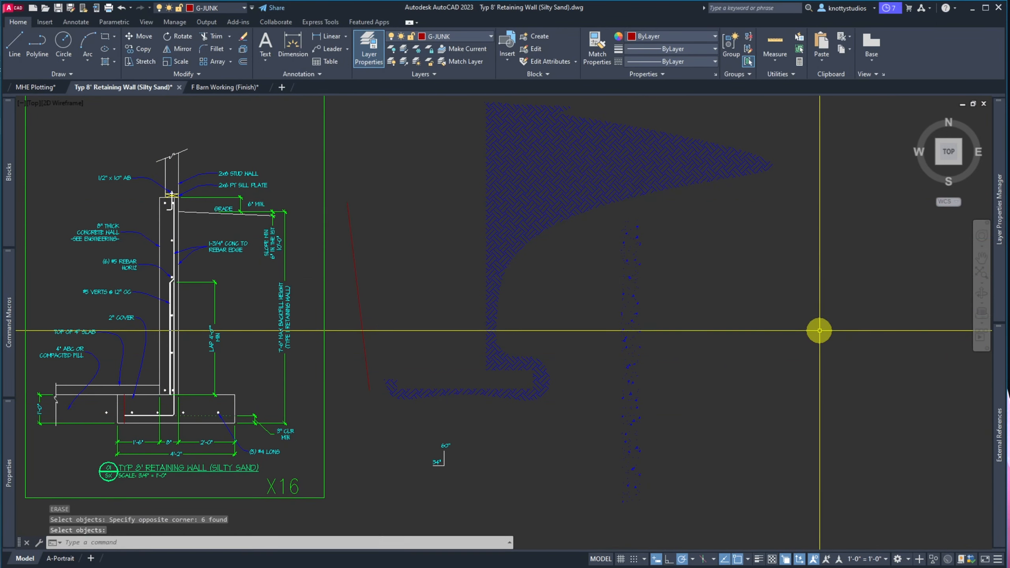
click(380, 402)
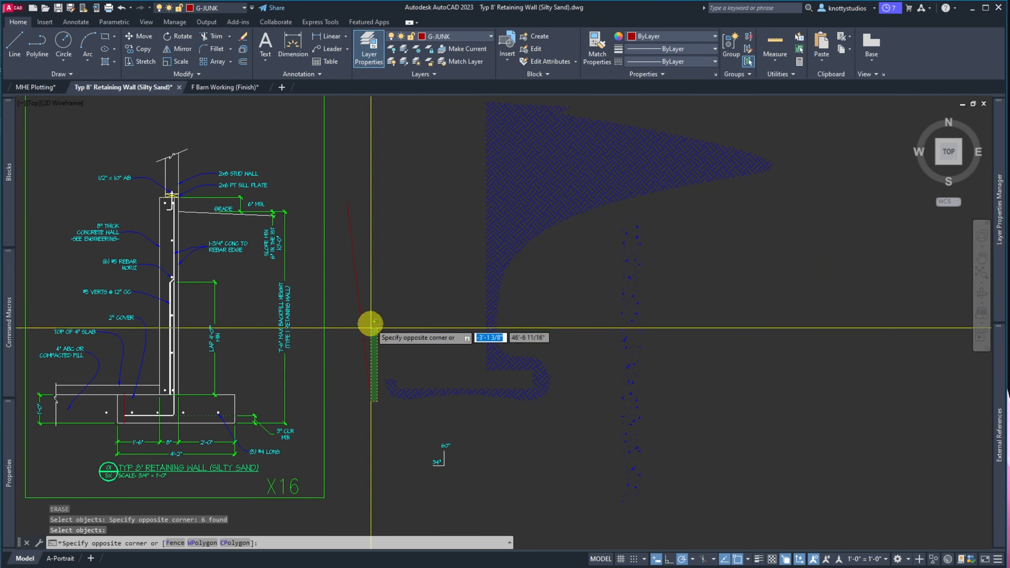
click(338, 174)
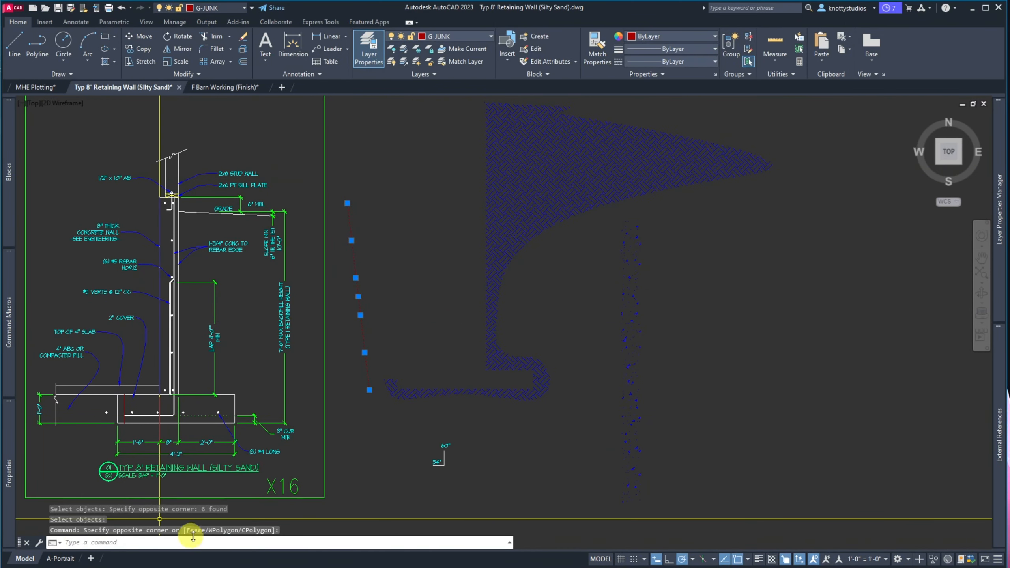
key(Delete)
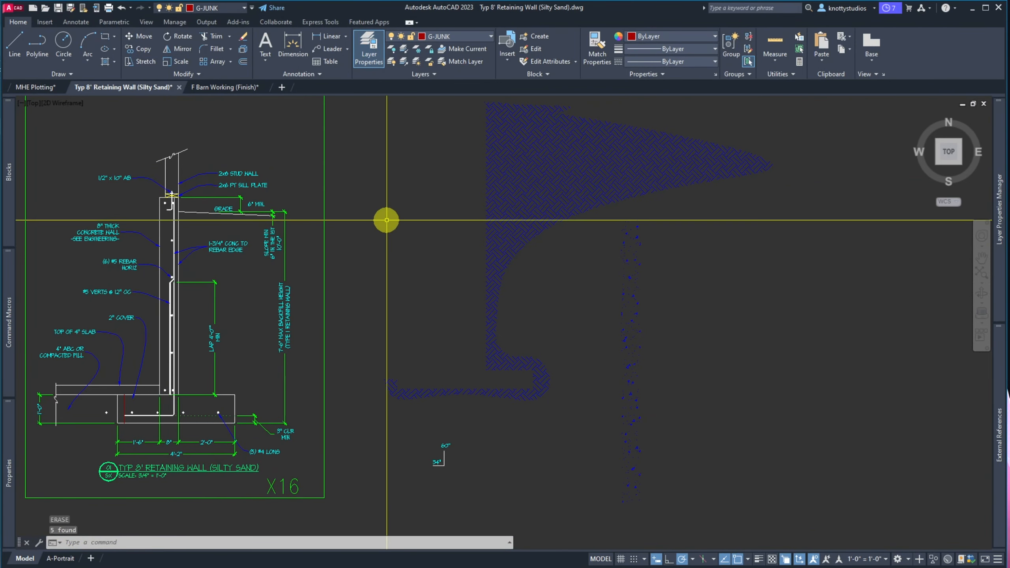
Save the drawing and bring the calculations PDF window over it
click(58, 8)
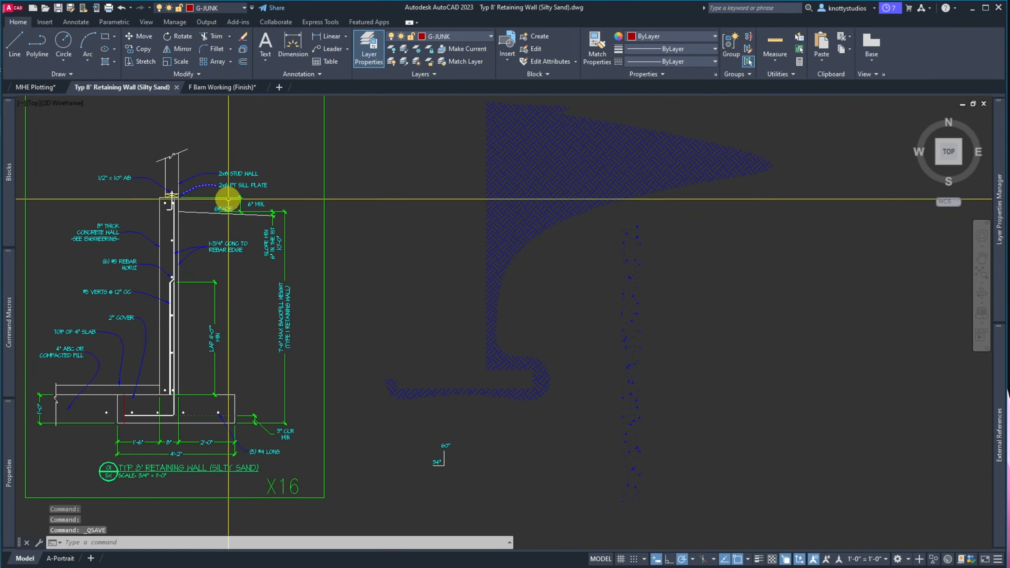
scroll(228, 162, down, 3)
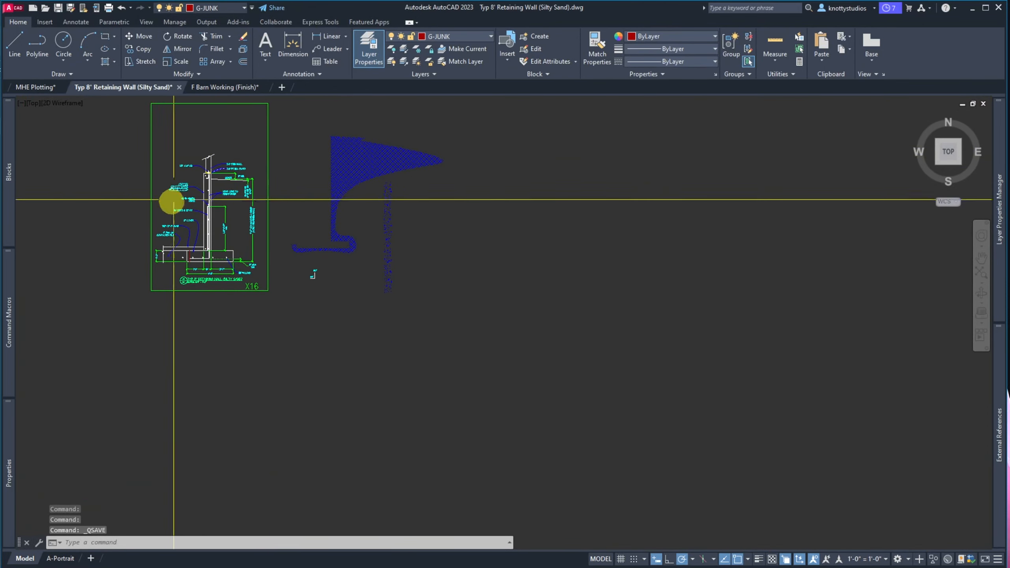
scroll(171, 198, up, 3)
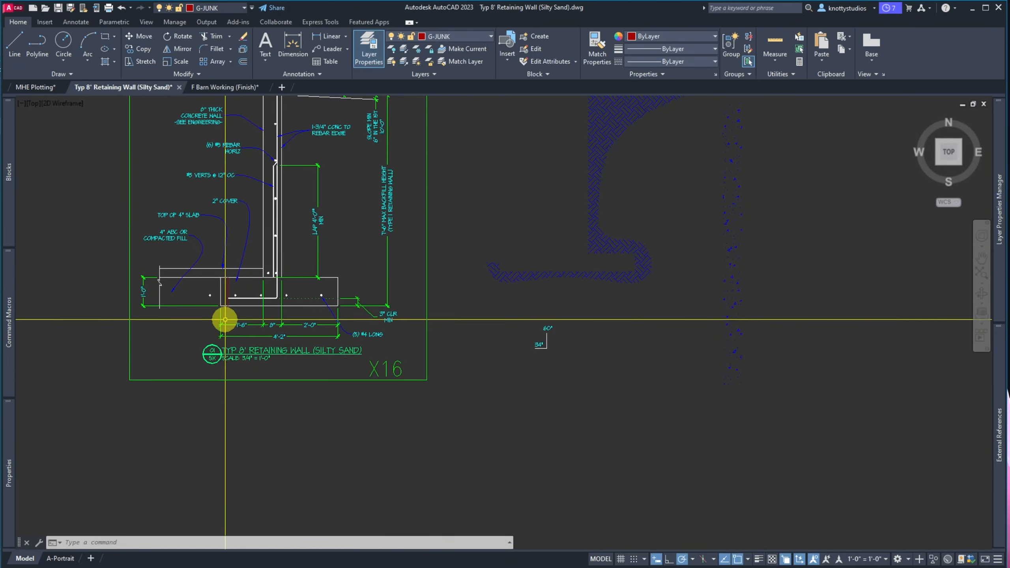
scroll(225, 319, up, 6)
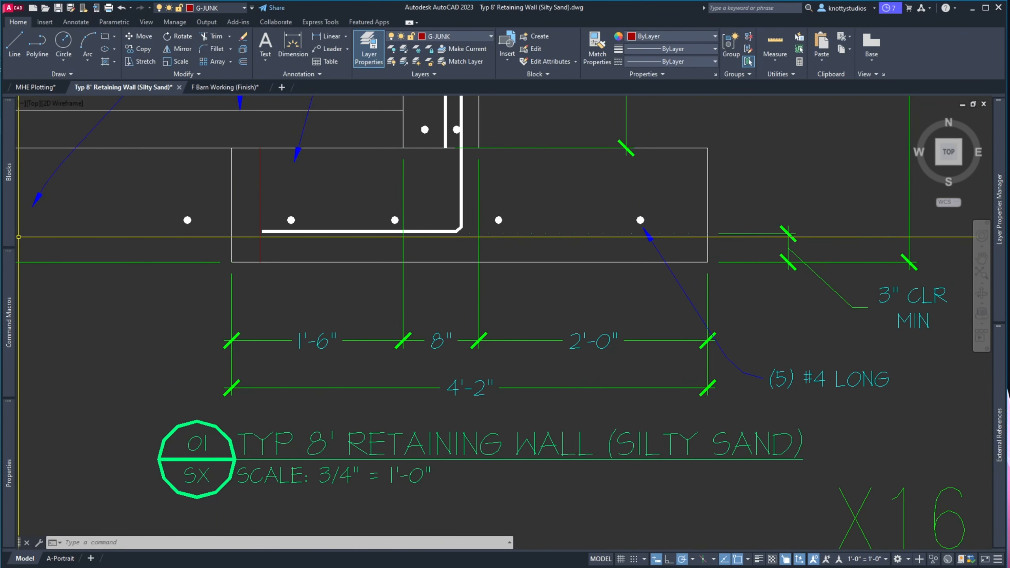
drag(0, 80, 874, 22)
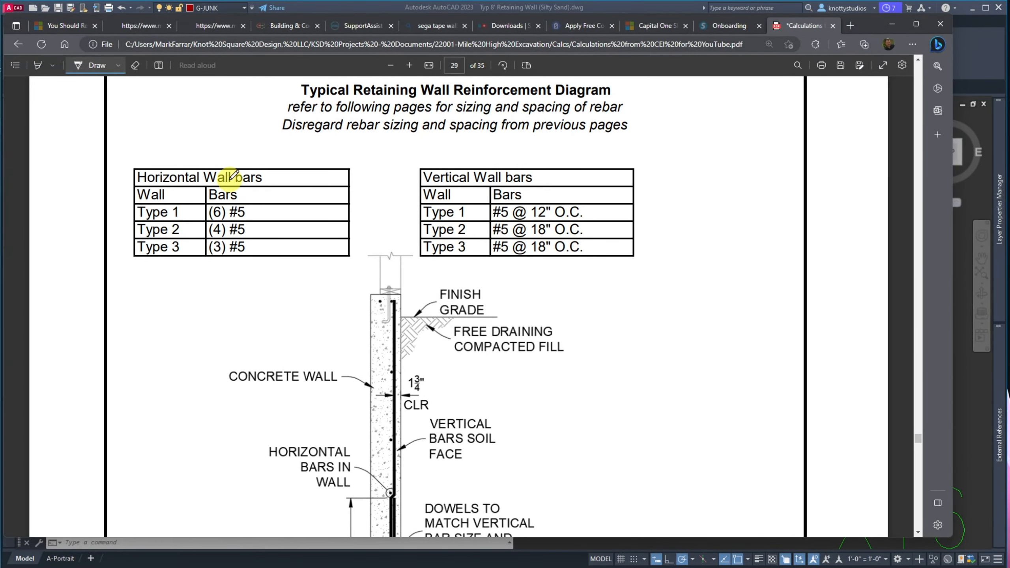
Scroll the PDF down to the footing detail and its longitudinal and transverse bar tables
scroll(232, 273, down, 5)
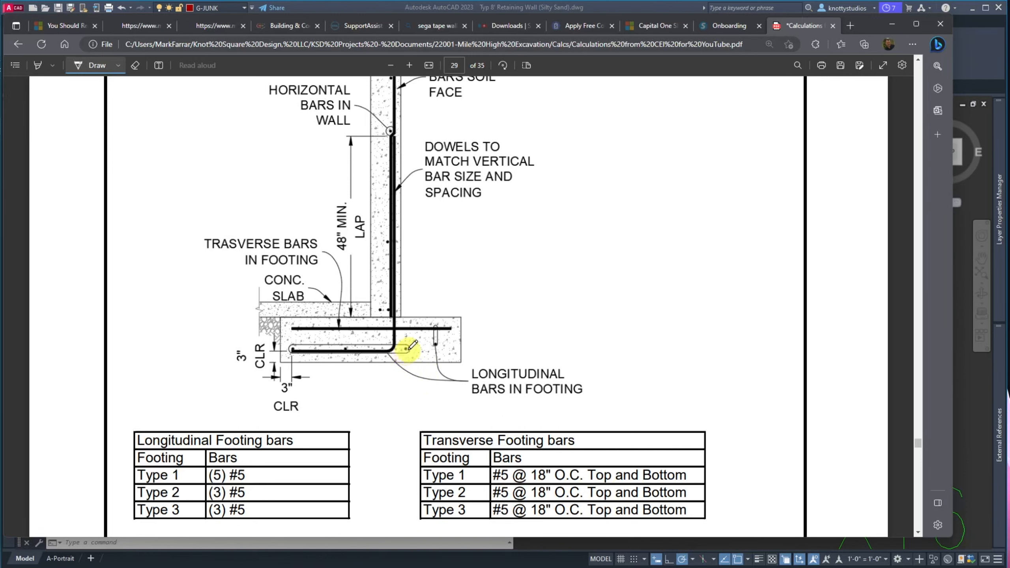
Circle the bottom longitudinal footing bar in the PDF, then move Edge off the AutoCAD screen
mouse_move(408, 349)
mouse_down()
mouse_move(286, 349)
mouse_move(333, 352)
mouse_up()
drag(410, 348, 320, 336)
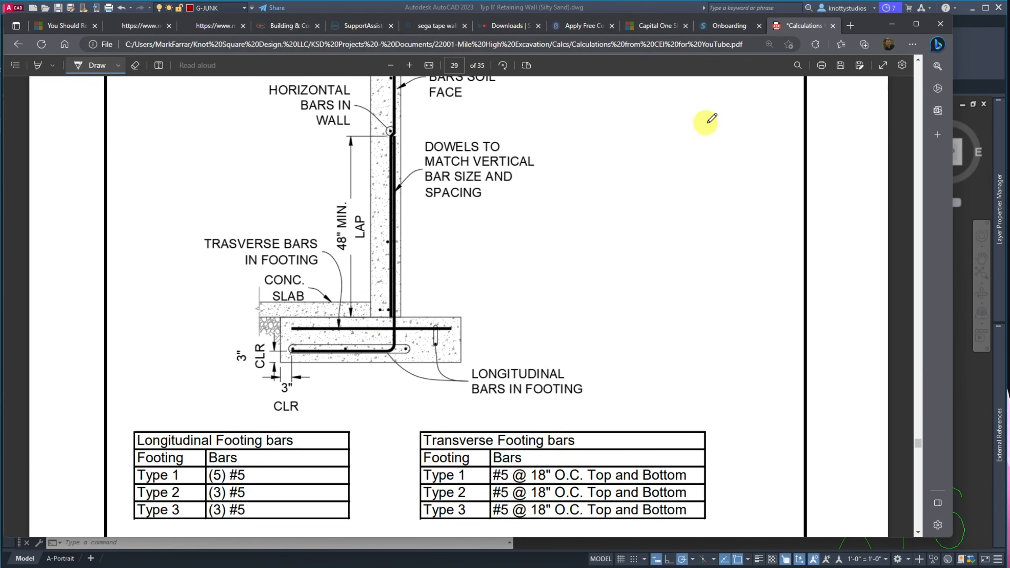
drag(865, 25, 0, 66)
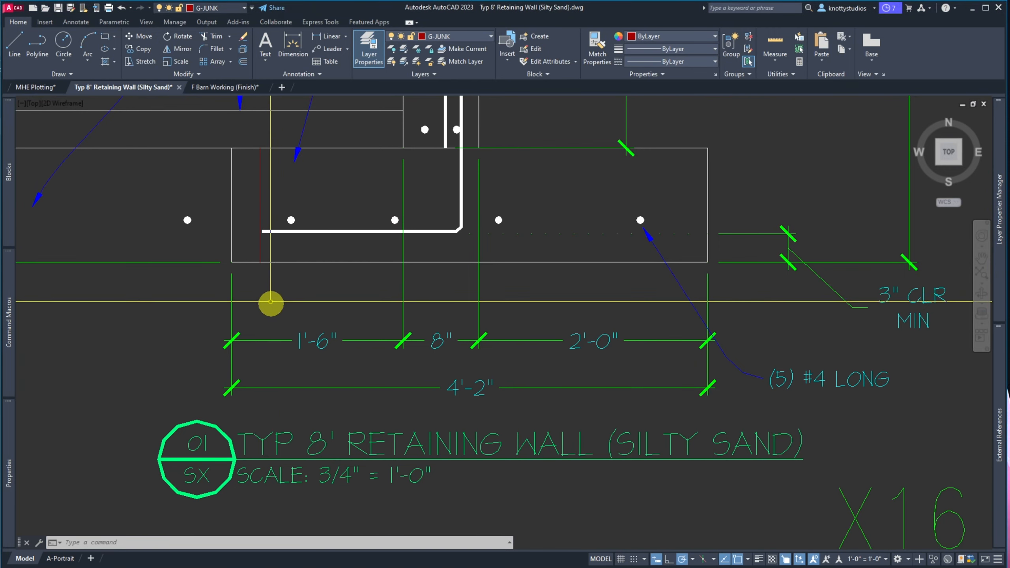
Dimension the 3" clearance from the footing's left edge to the bar line
click(329, 36)
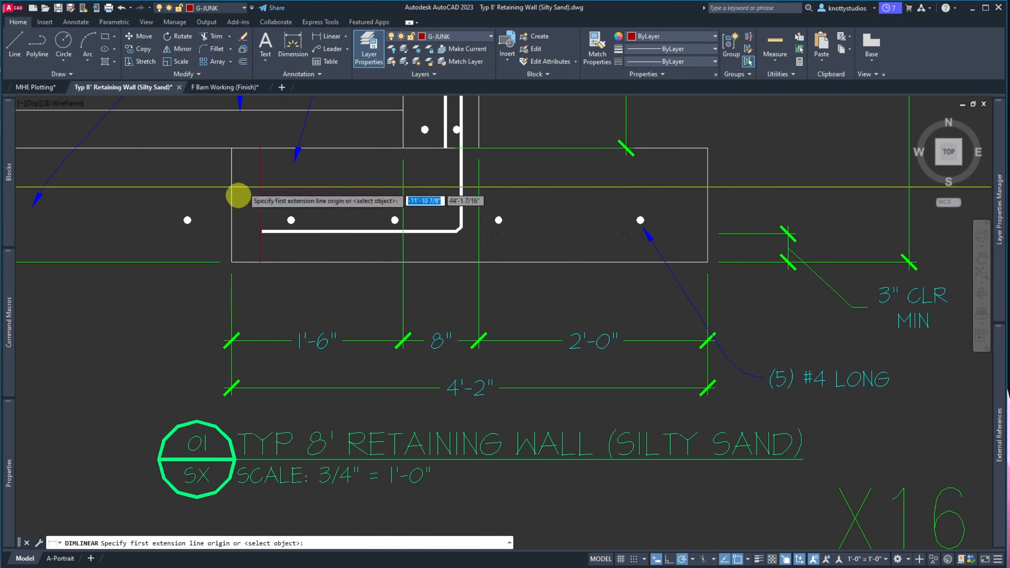
click(232, 262)
click(260, 263)
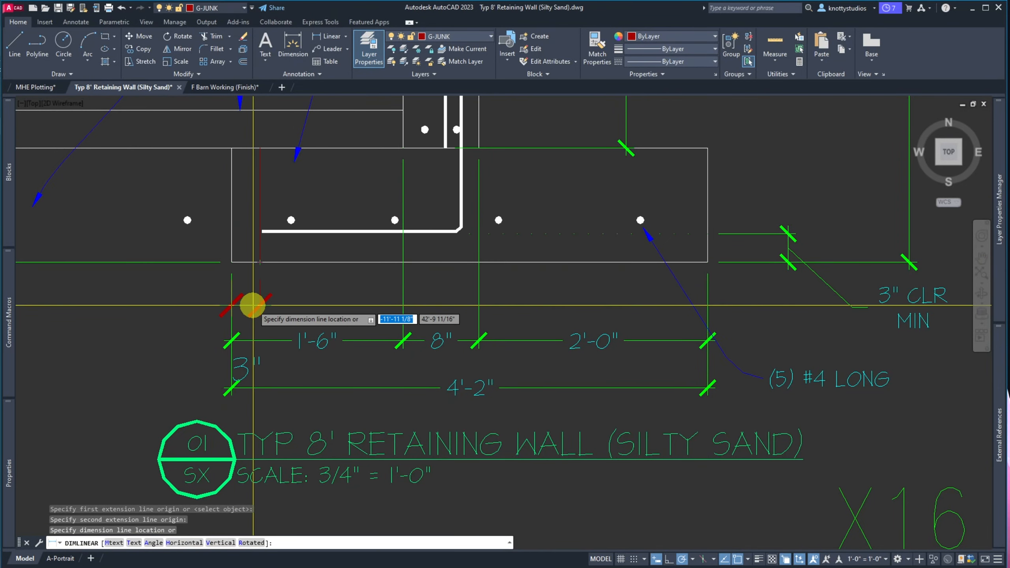
click(251, 302)
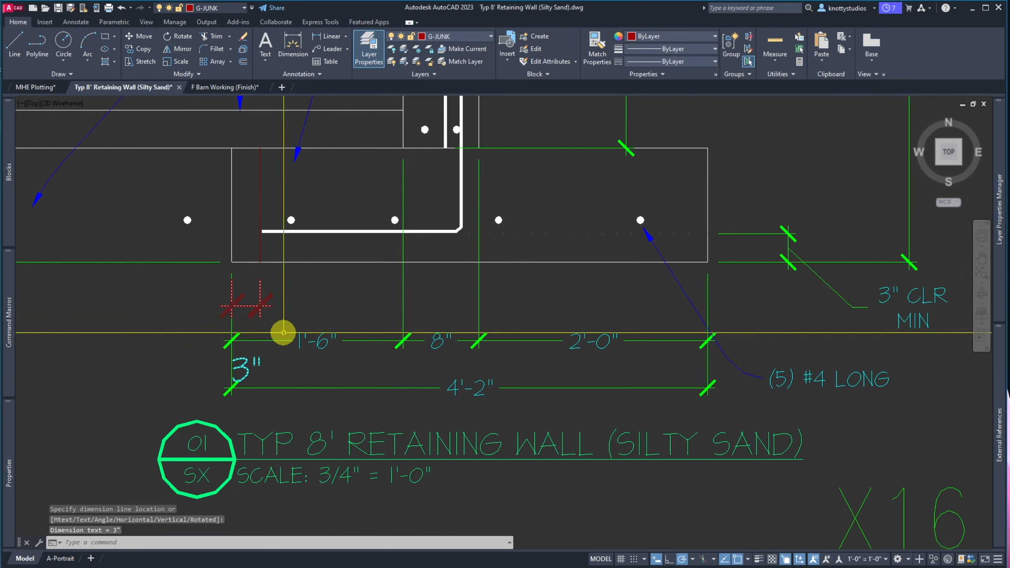
Match the new 3" dimension's properties to the 3" CLR MIN annotation
text(ma)
key(Return)
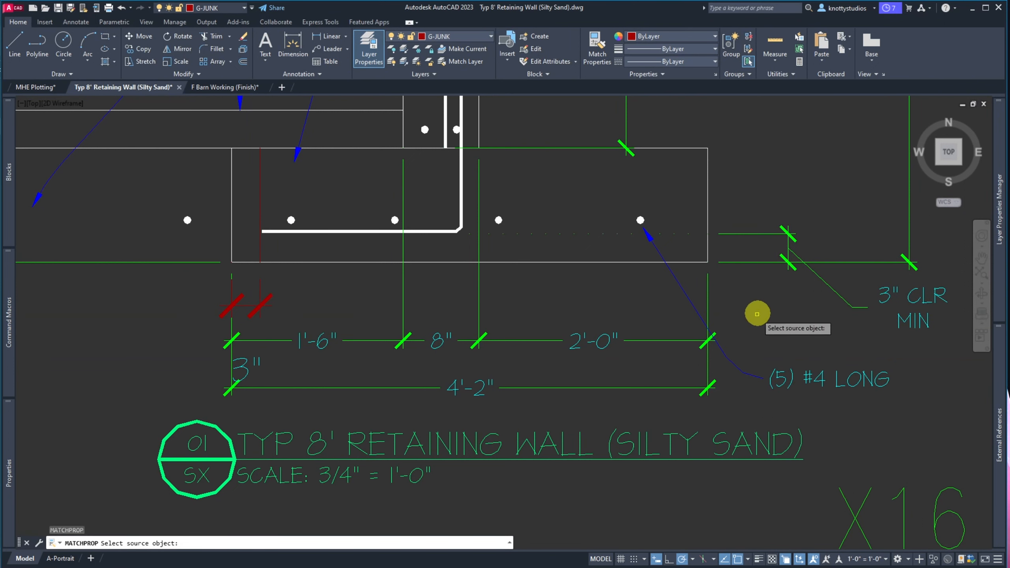
click(823, 287)
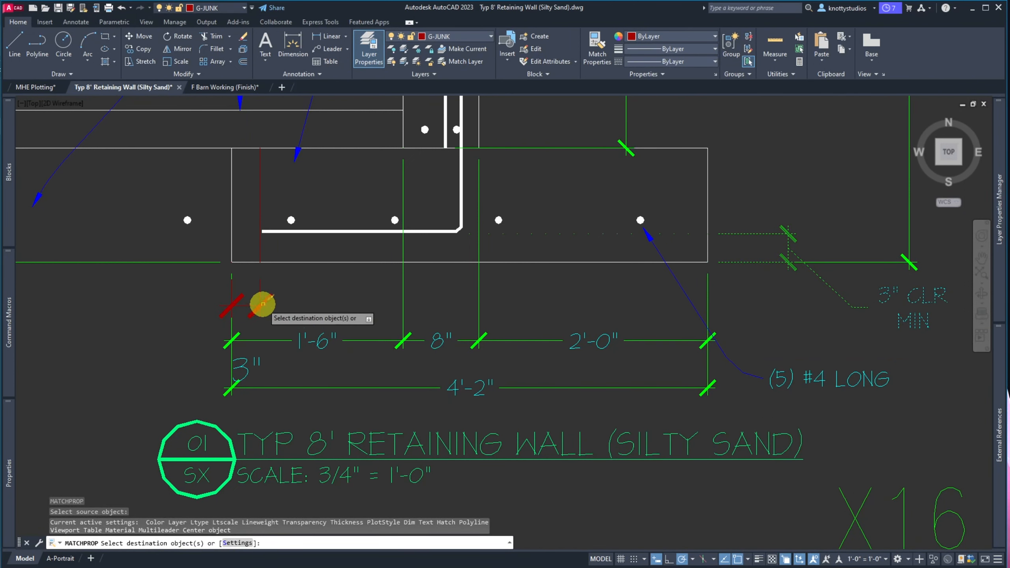
click(261, 301)
key(Return)
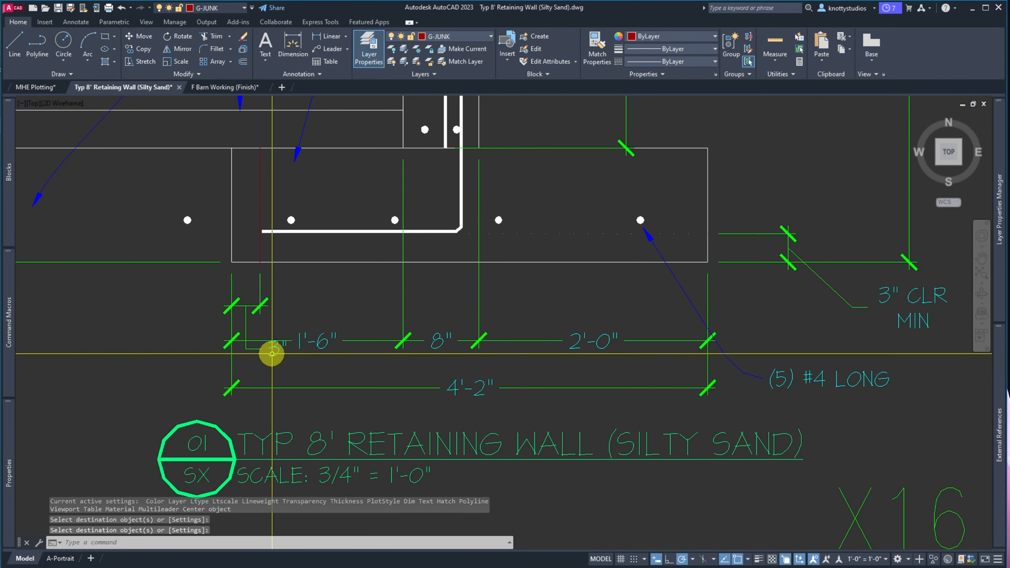
Pull the 3" dimension text out to the left of the footing dimension string
click(271, 353)
click(263, 353)
click(269, 349)
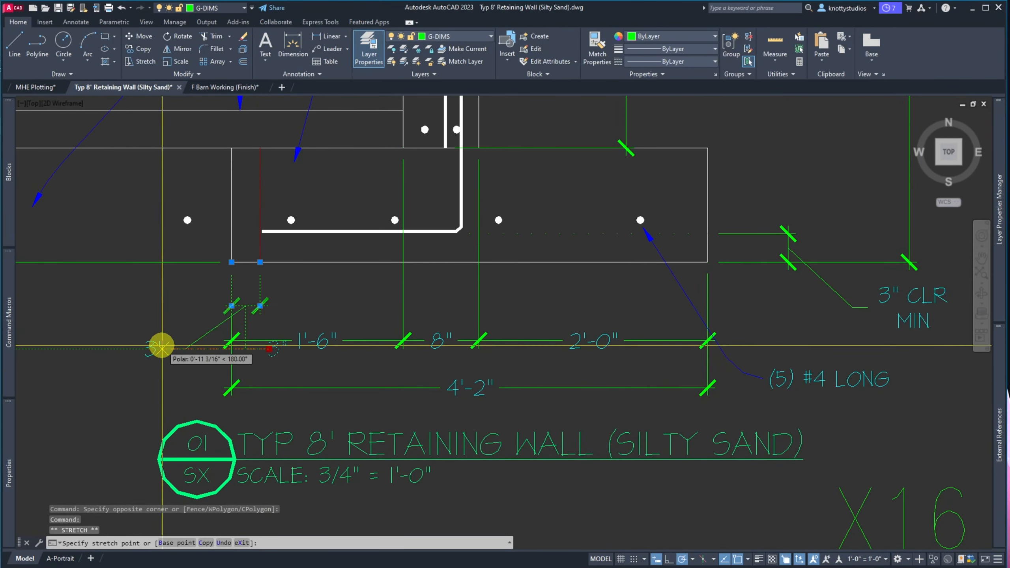
scroll(184, 339, up, 4)
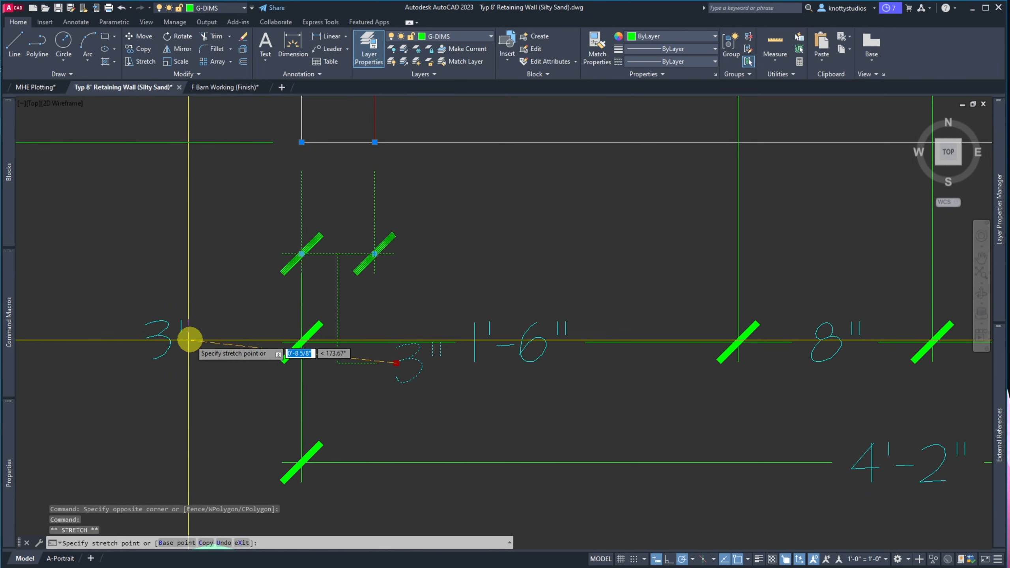
click(206, 322)
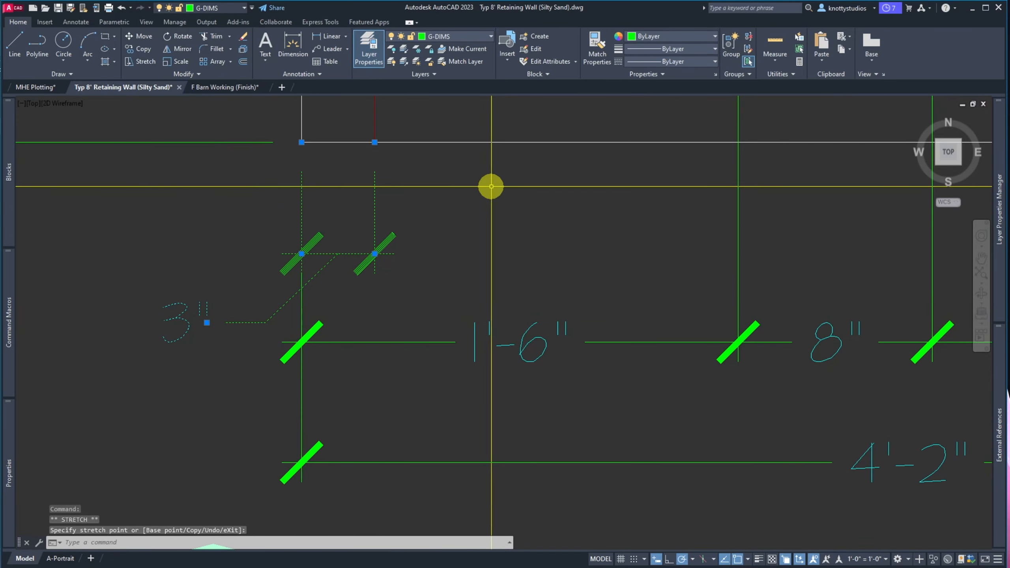
key(Escape)
scroll(214, 312, down, 4)
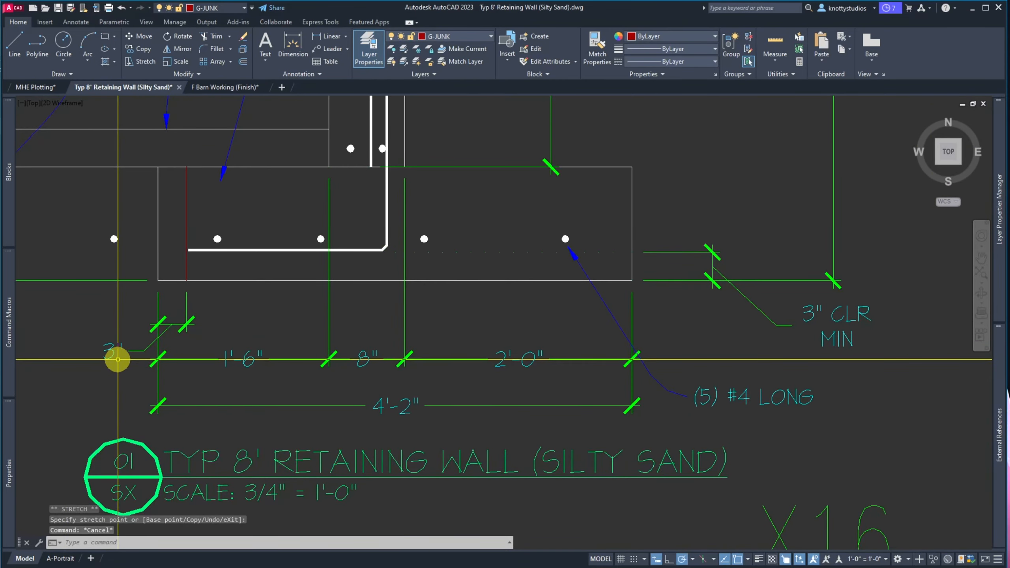
Add CLR MIN after the 3" dimension value and widen the box to wrap onto two lines
double_click(115, 352)
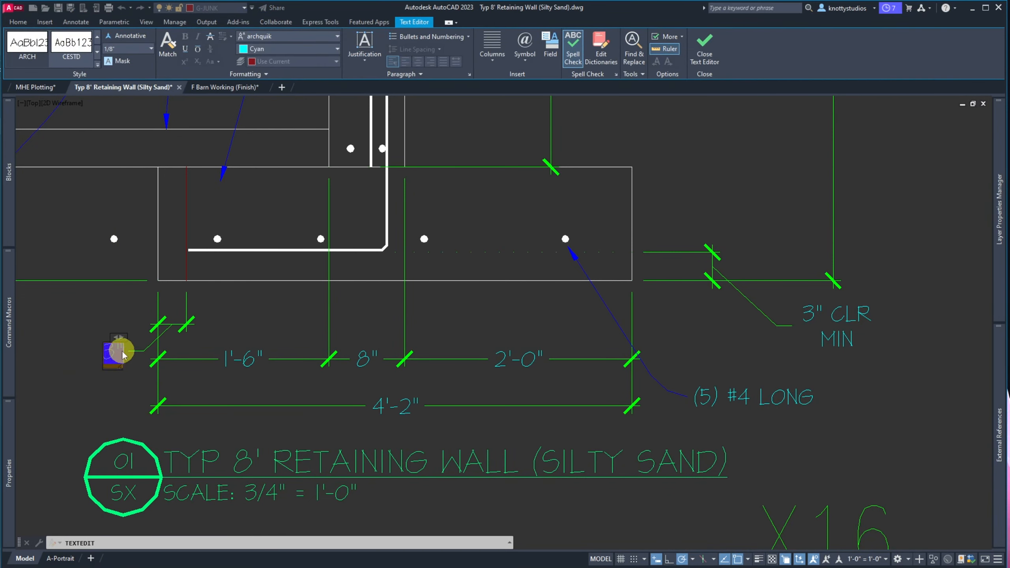
text(C)
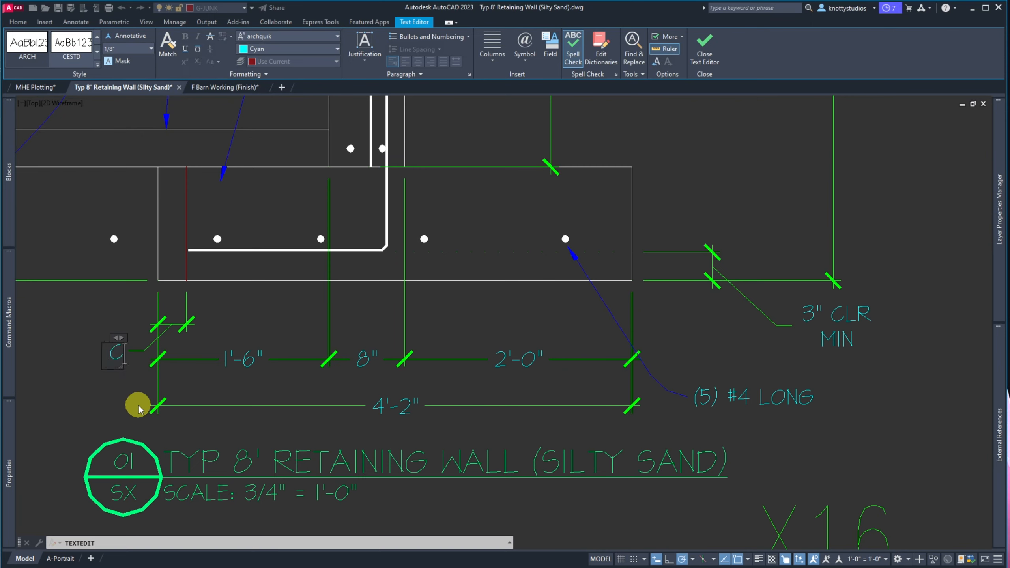
text(LR MIN)
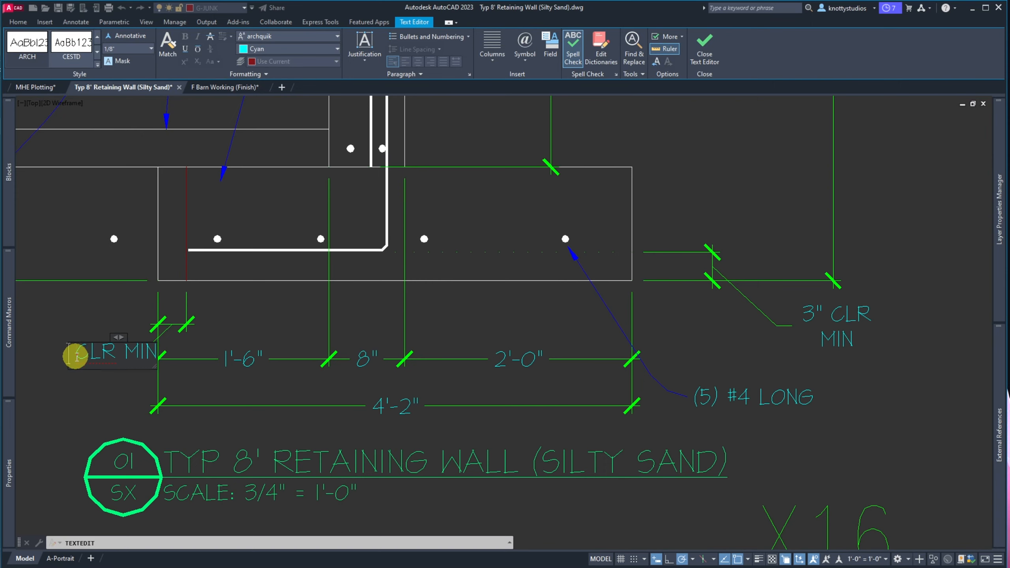
text(<>)
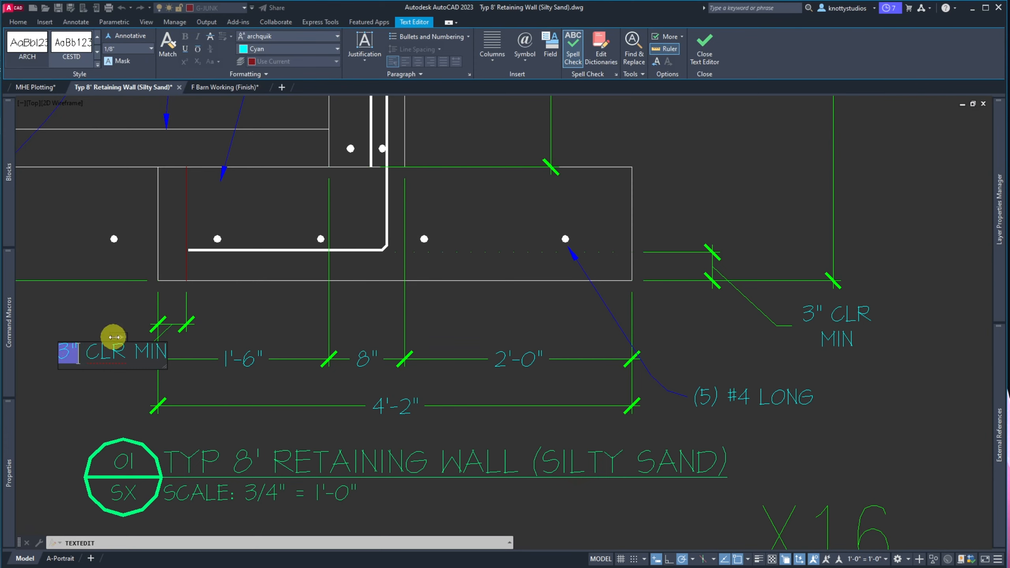
mouse_move(114, 338)
mouse_down()
mouse_move(97, 336)
mouse_move(211, 328)
mouse_move(185, 328)
mouse_up()
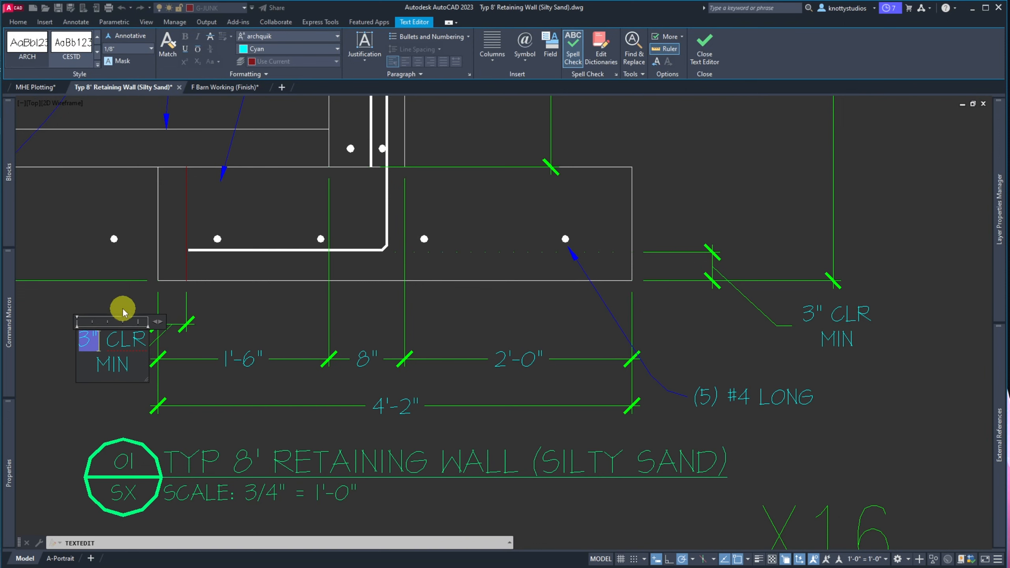
click(104, 295)
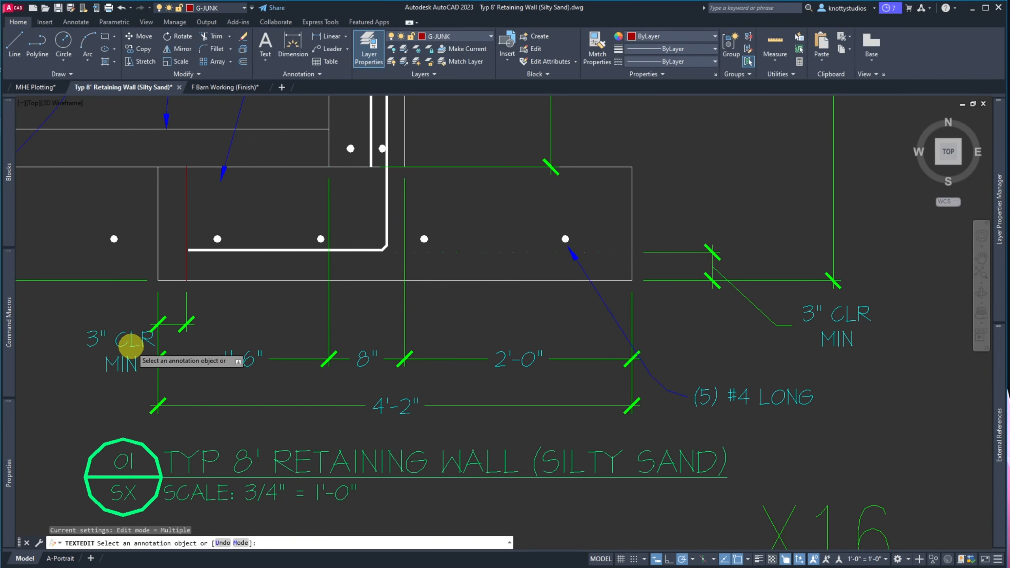
Reopen the 3" CLR MIN text for editing, then cancel out without changes
click(129, 352)
key(Escape)
key(Escape)
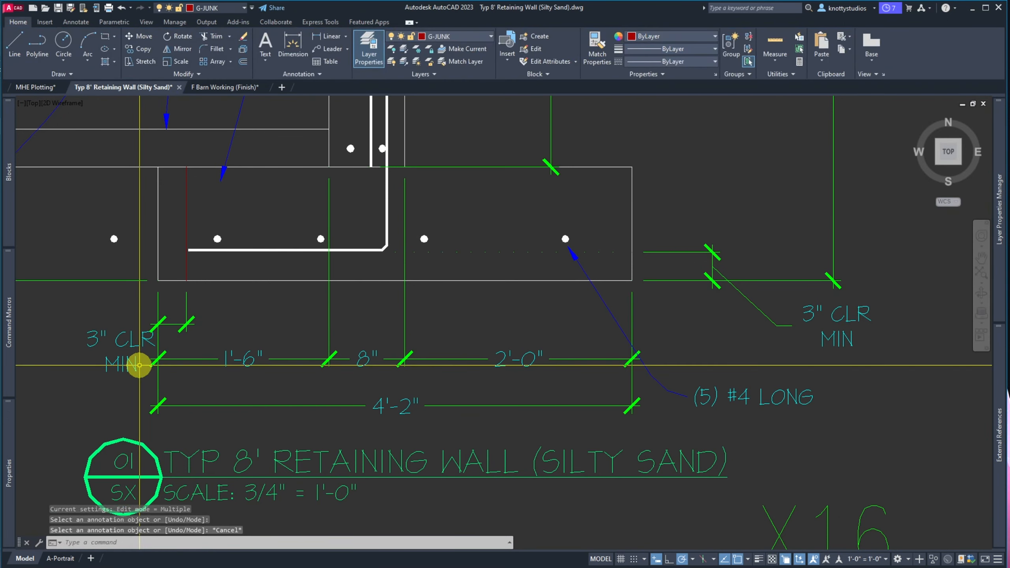
key(space)
click(136, 365)
key(Escape)
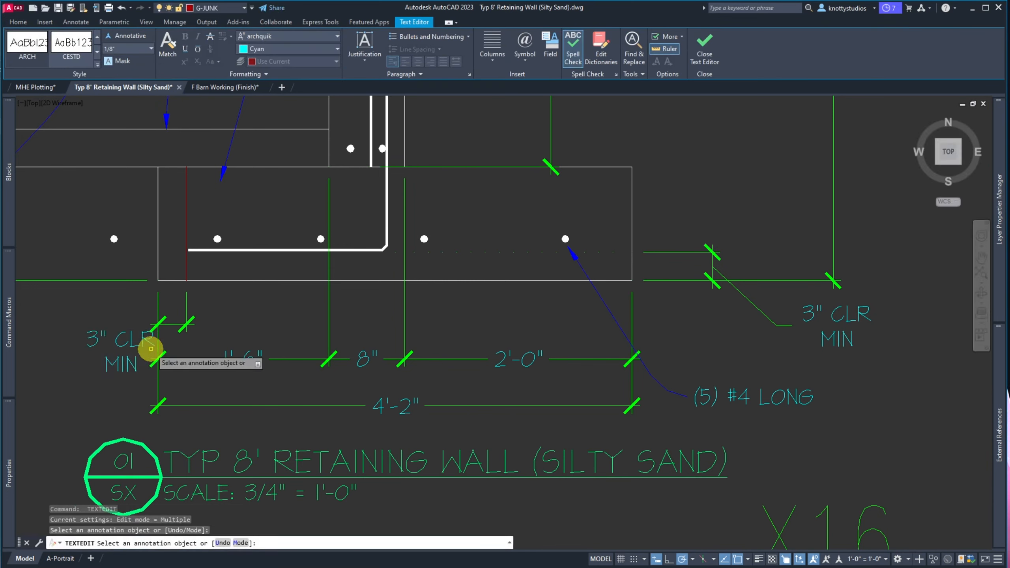
key(Escape)
click(143, 347)
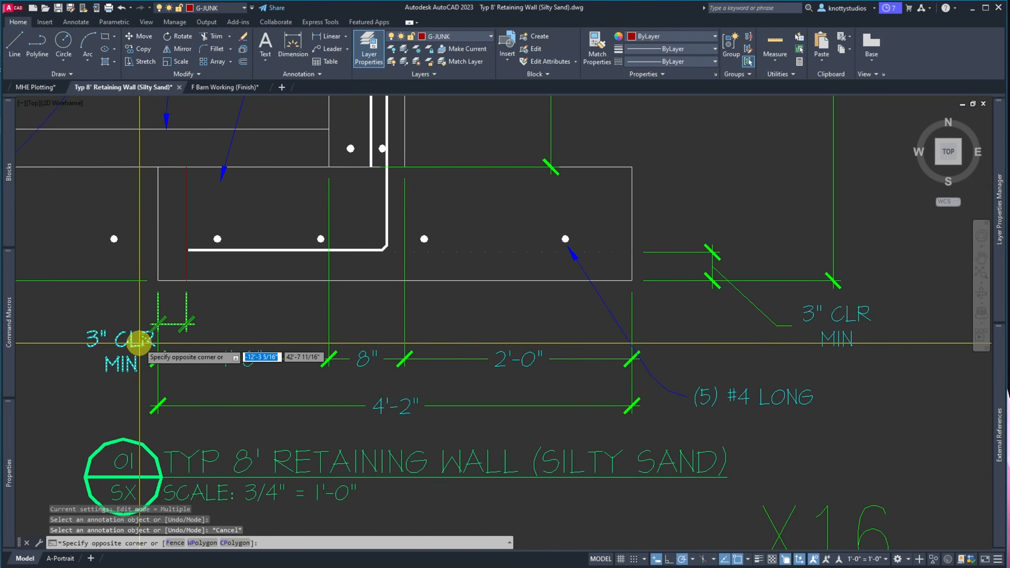
Try repositioning the 3" CLR MIN text, then cancel to keep its original position
click(139, 345)
click(121, 350)
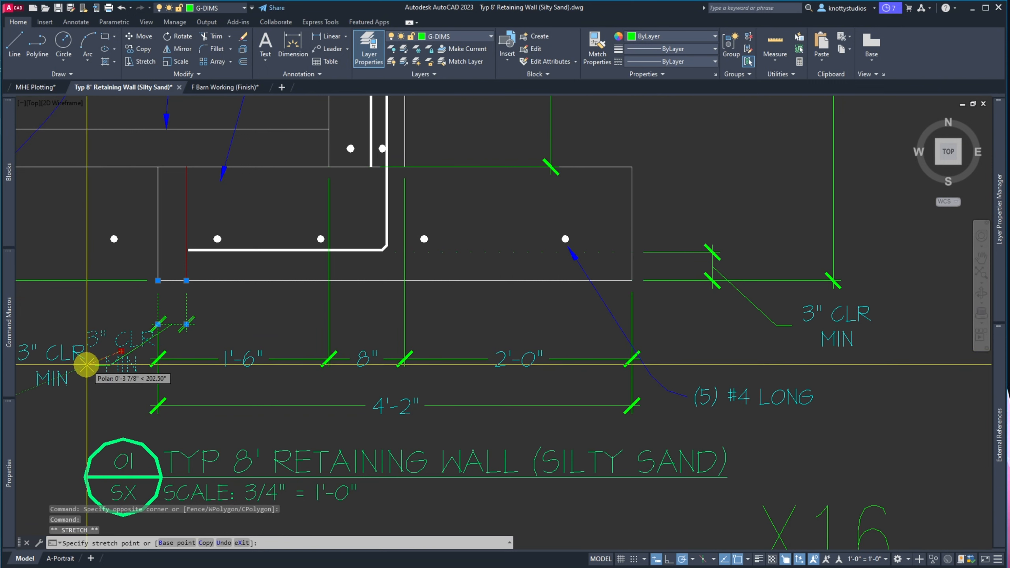
scroll(89, 364, up, 4)
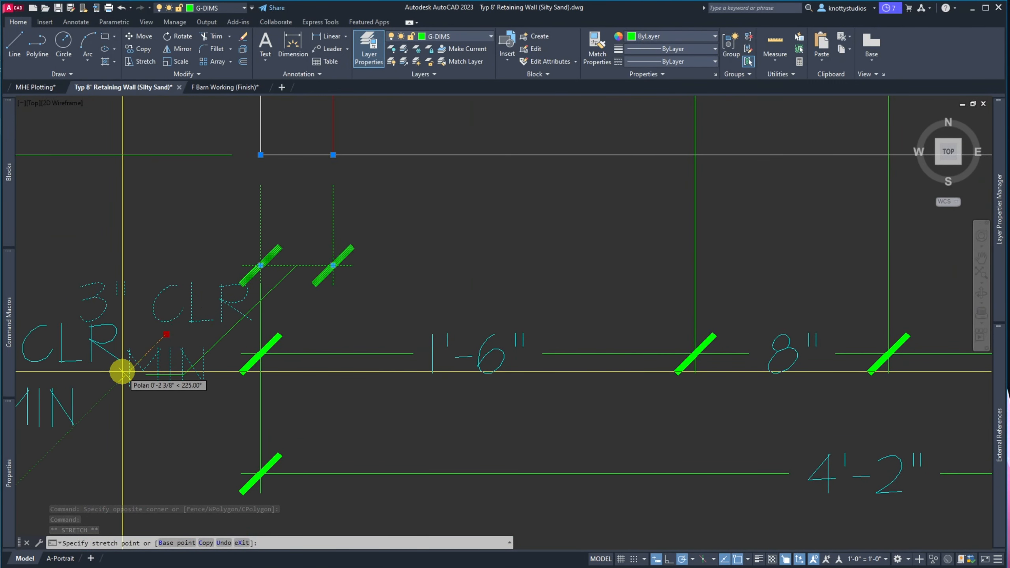
click(122, 372)
scroll(122, 371, down, 6)
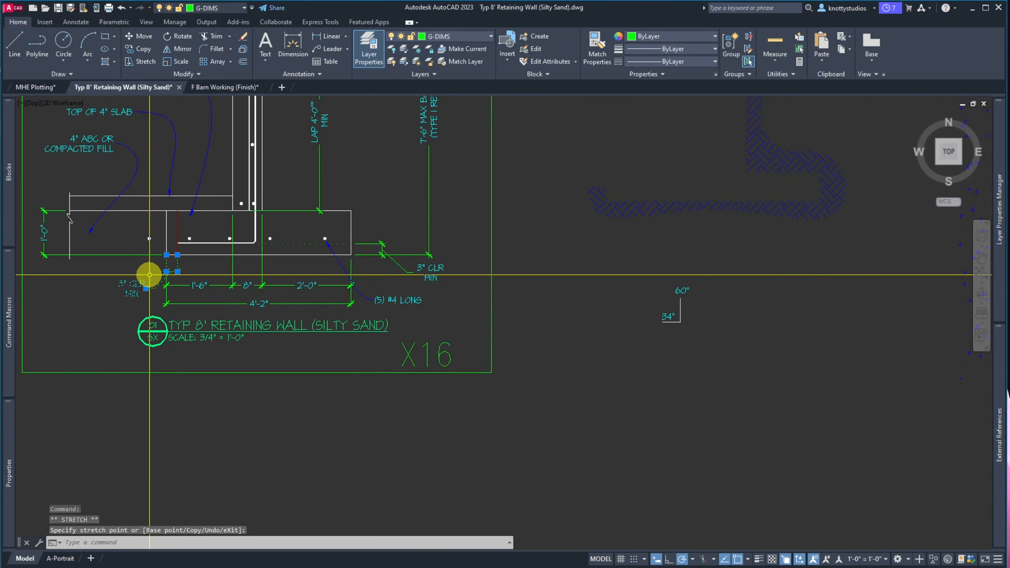
key(Escape)
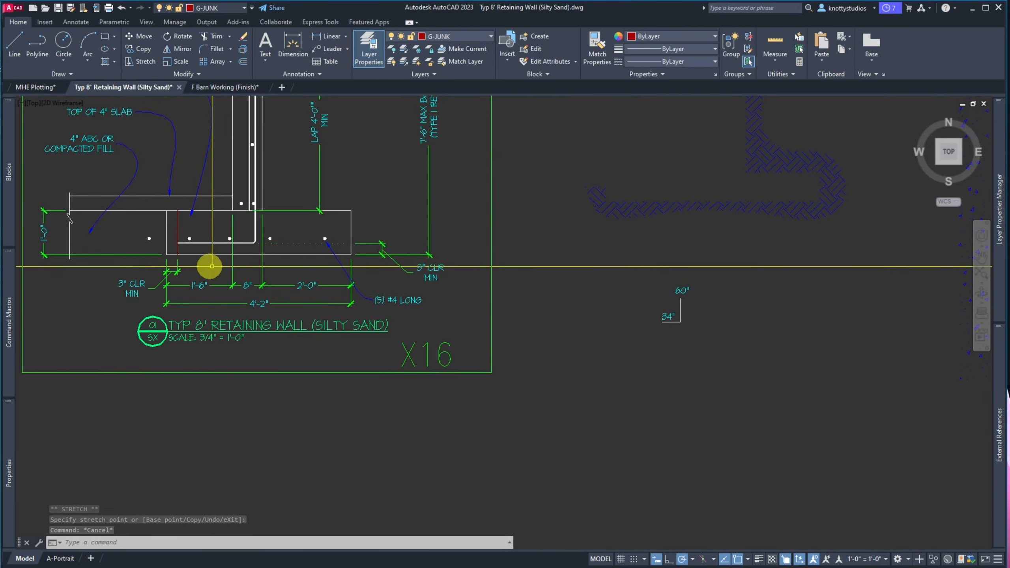
Delete the leftmost longitudinal rebar dot in the footing section
click(149, 239)
key(Delete)
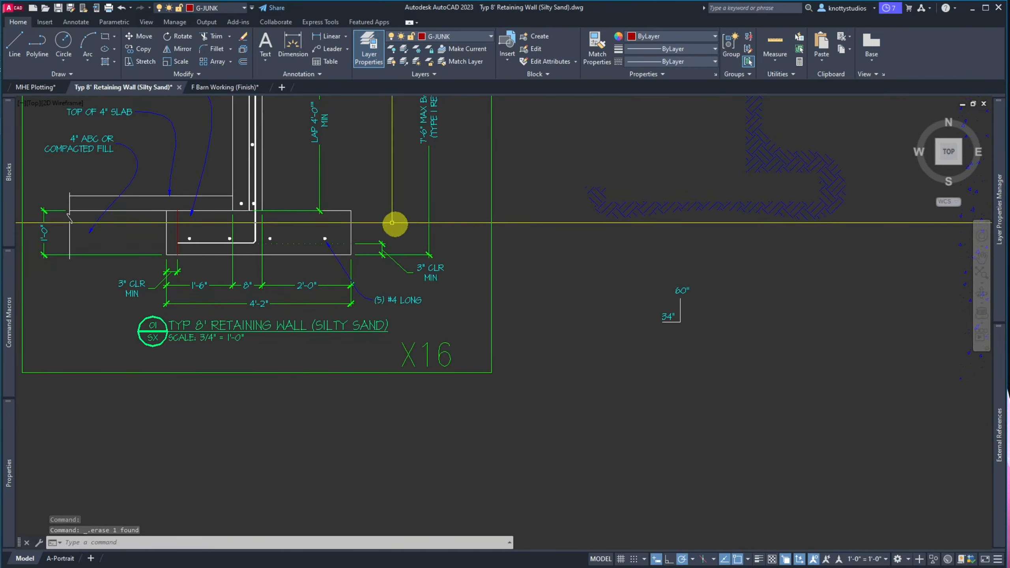
scroll(395, 204, up, 2)
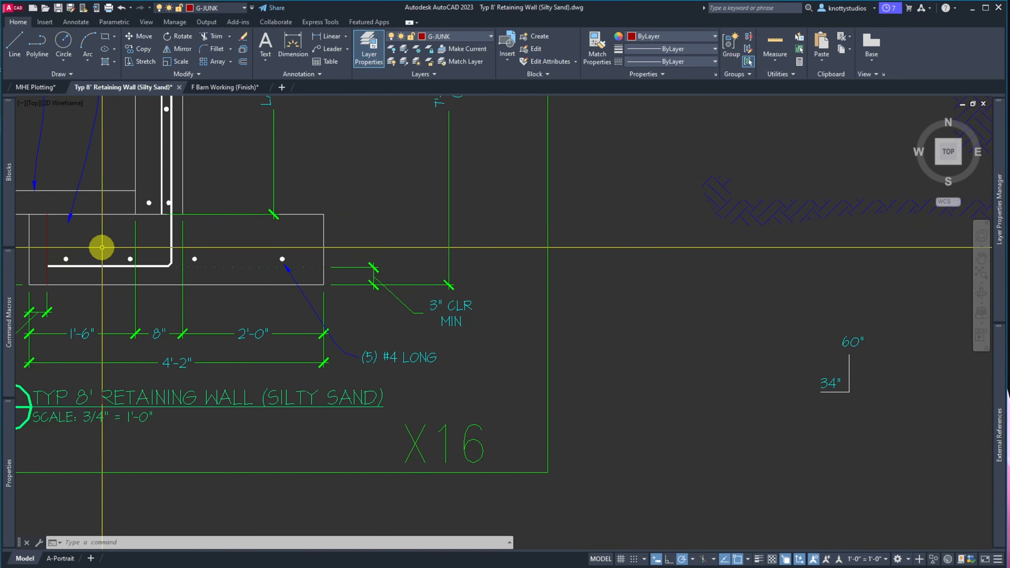
Offset the footing's top edge 3" downward inside the footing
text(o)
key(Return)
text(3)
key(Return)
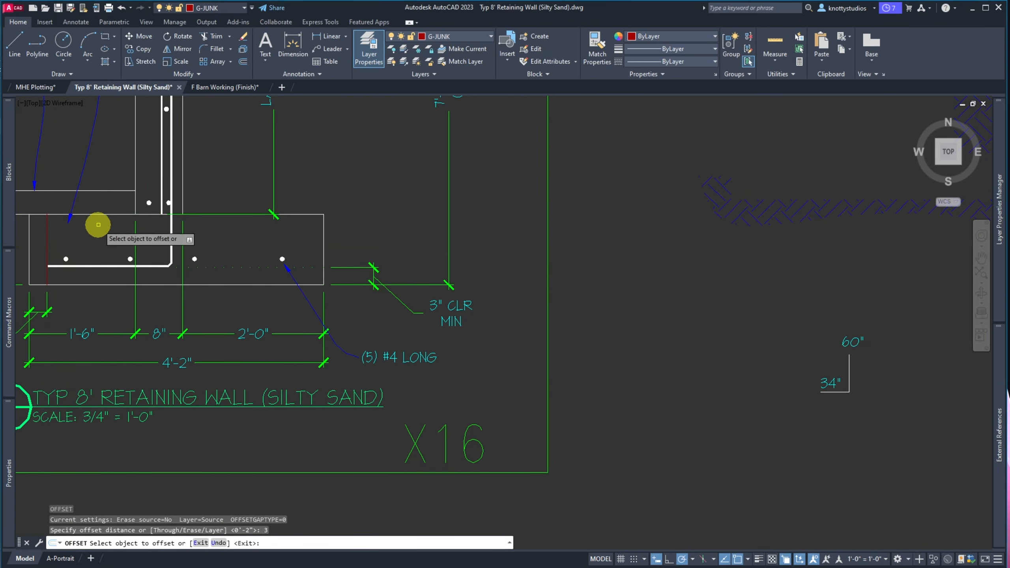
click(93, 215)
click(95, 230)
key(Return)
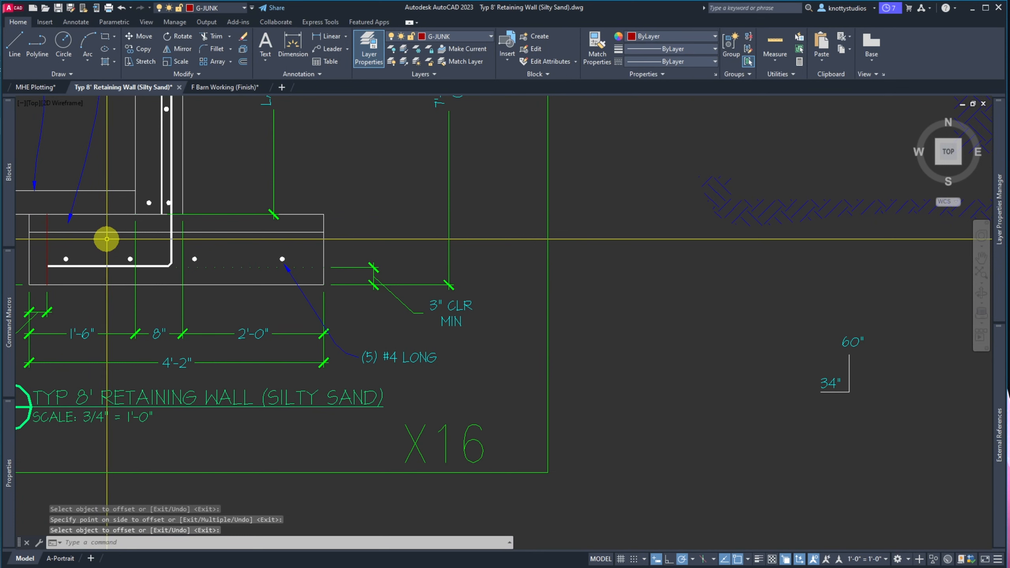
Offset the footing's right edge 3" inward with the same distance
key(Return)
key(Return)
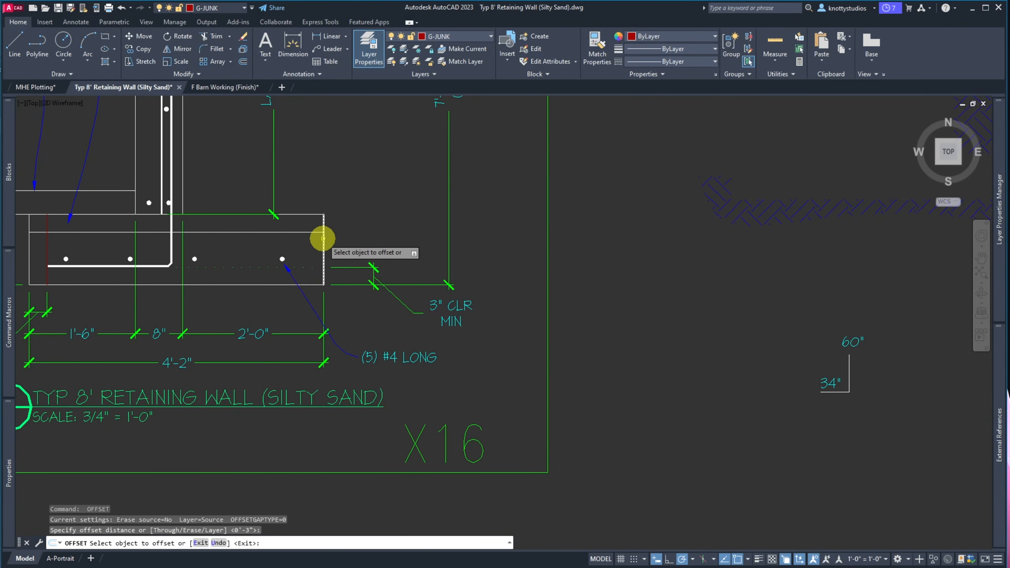
click(323, 238)
click(316, 242)
key(Return)
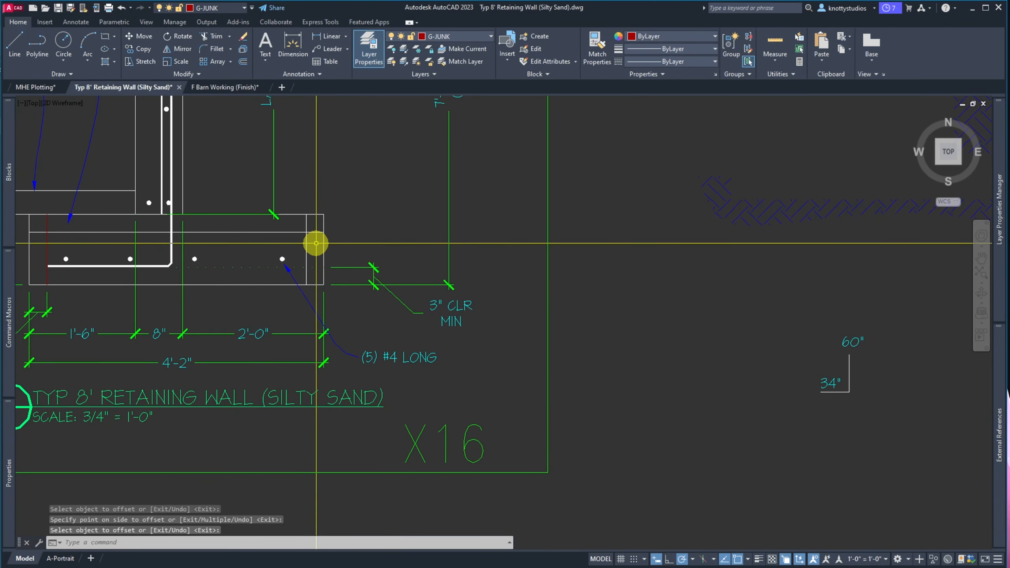
Match properties from the line at the footing's left side, clearing a stray entry
text(MA)
key(Return)
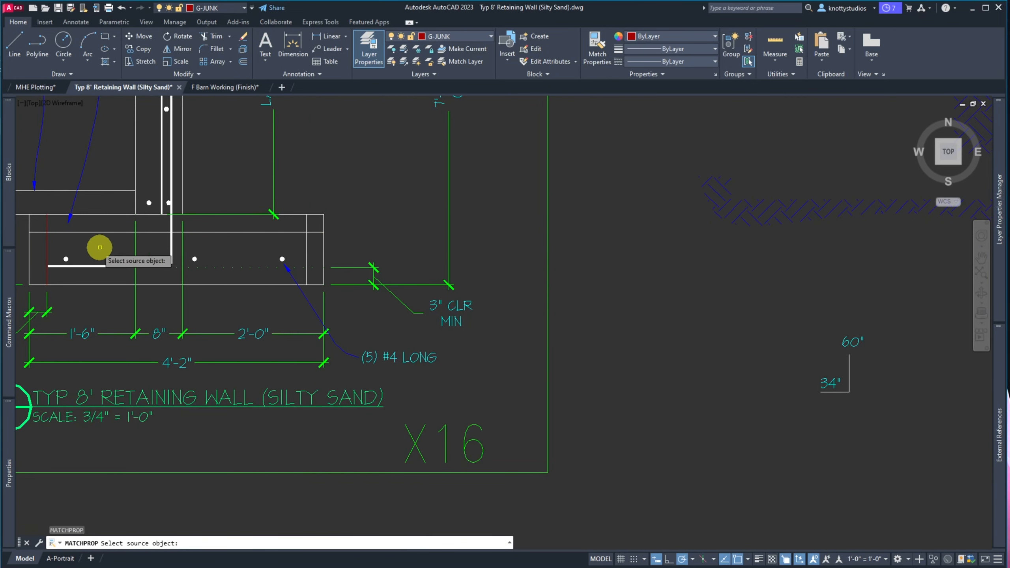
click(46, 244)
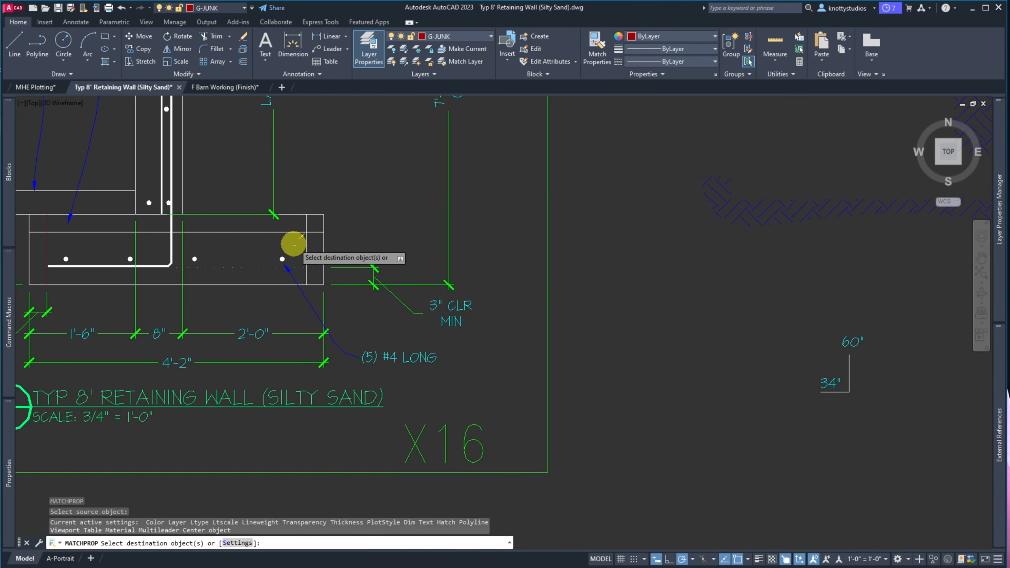
key(Return)
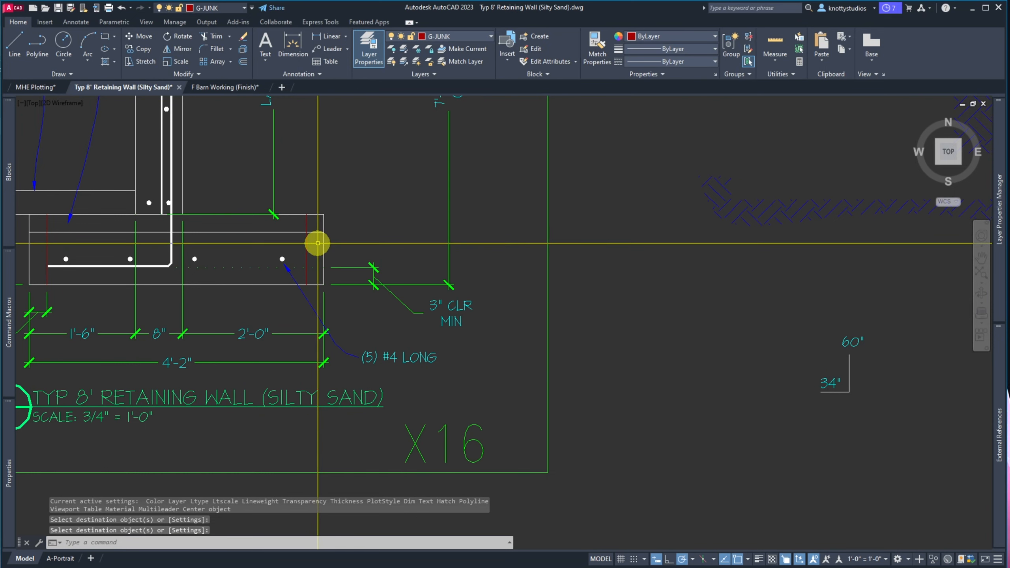
text(M)
key(Escape)
key(Escape)
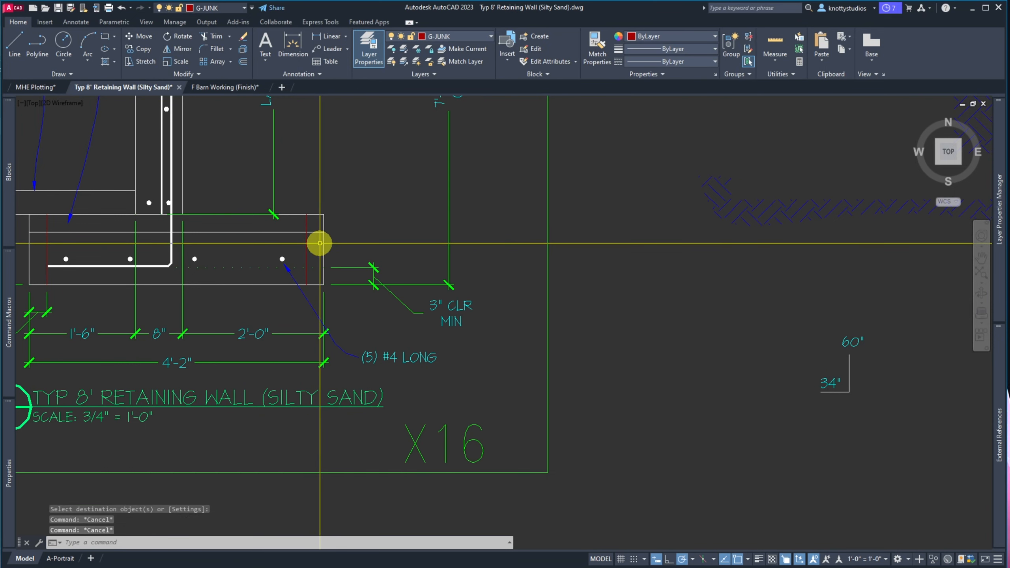
Trim the top cover line's left stub back to the red cutting line
text(TR)
key(Return)
click(319, 242)
click(95, 253)
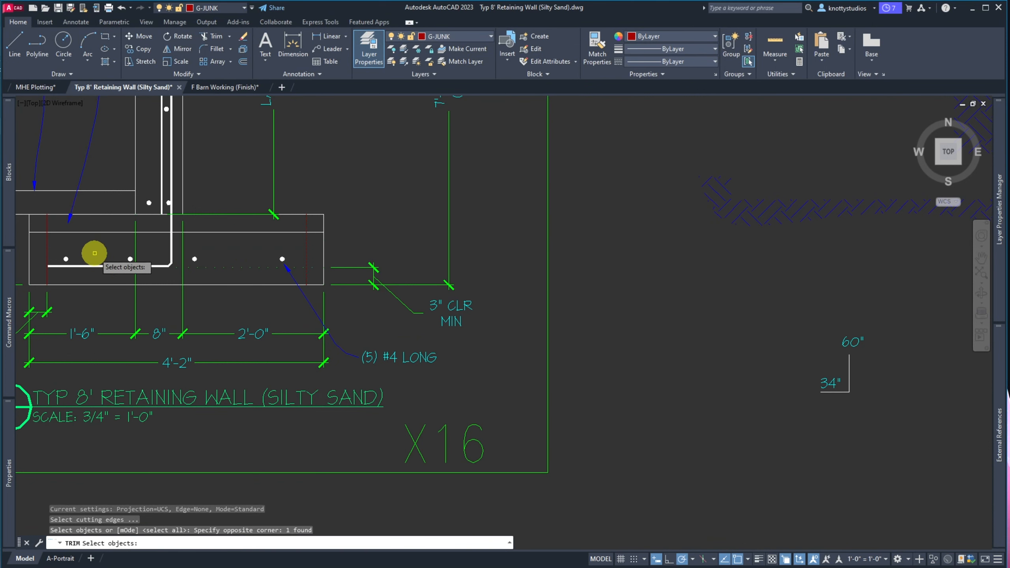
key(Return)
click(37, 232)
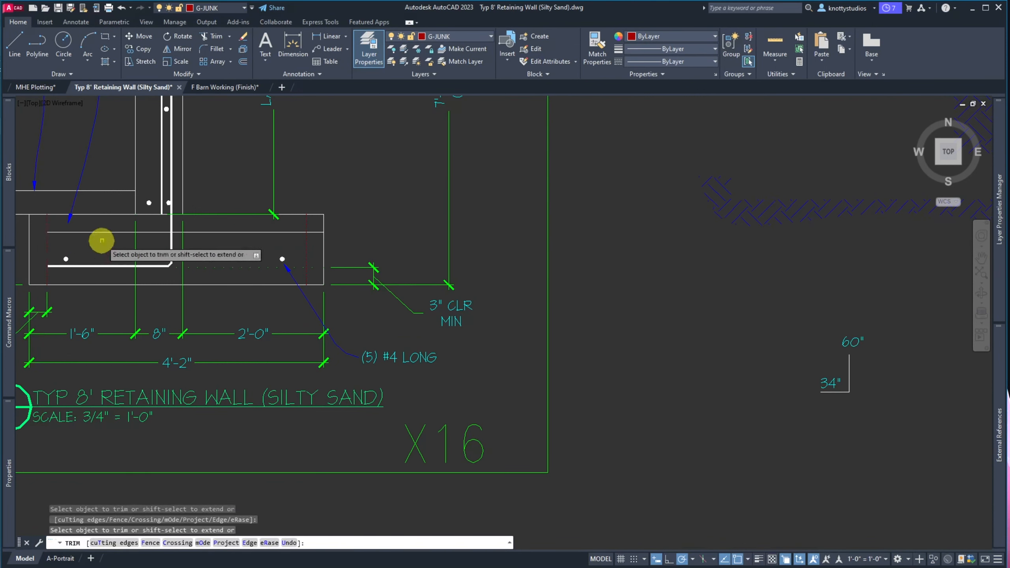
text(E)
key(Return)
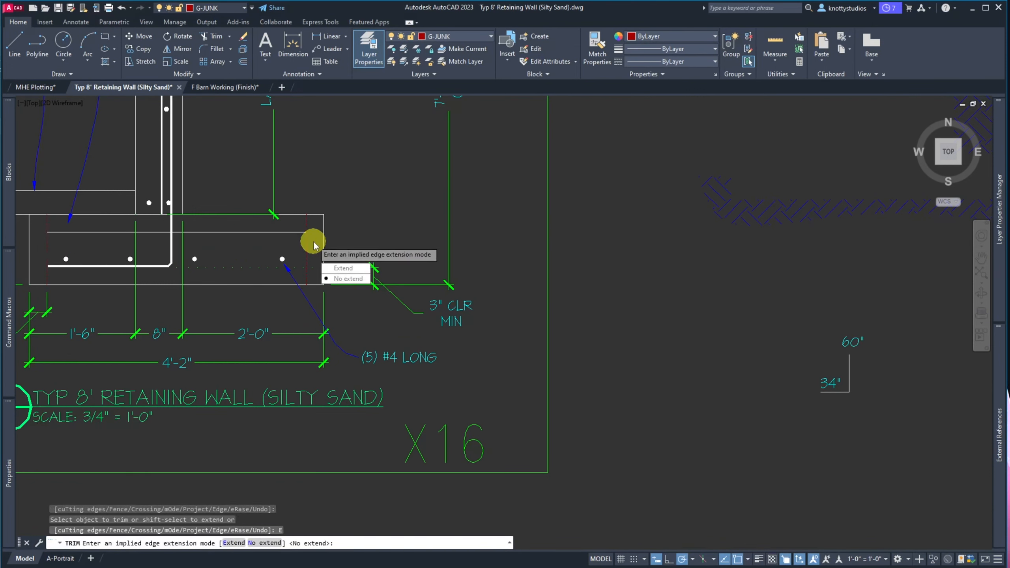
key(Escape)
key(Escape)
Begin erasing the right red vertical line, then cancel to keep it
text(E)
key(Return)
click(310, 243)
click(300, 243)
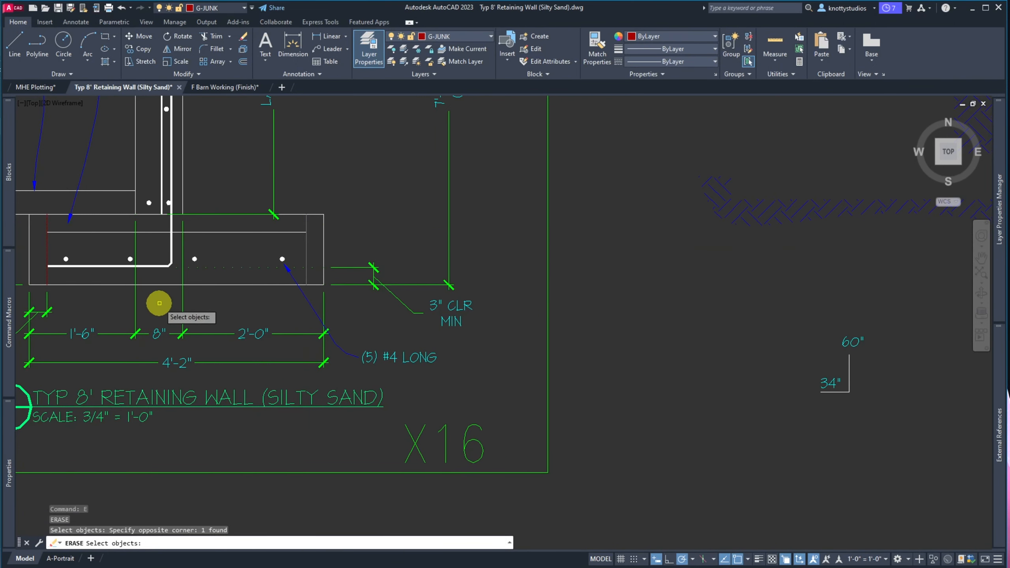
key(Escape)
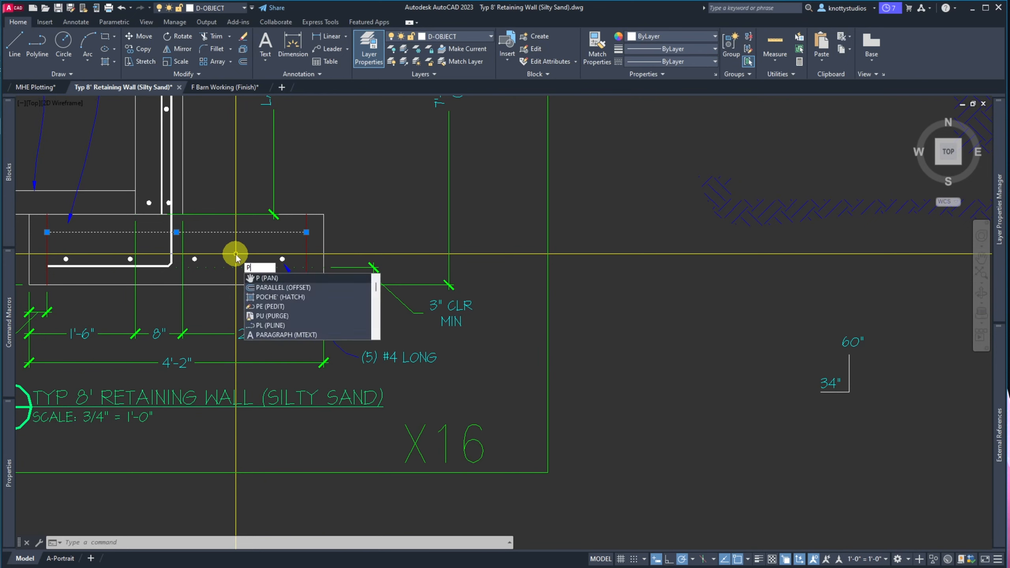
Begin converting the top footing line with PEDIT, then exit without changes
key(Return)
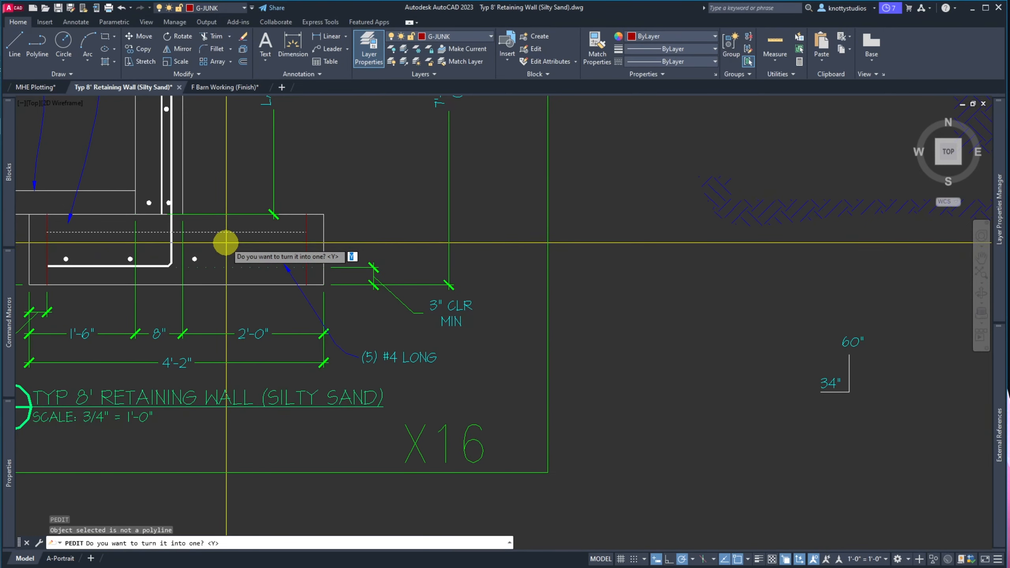
key(Return)
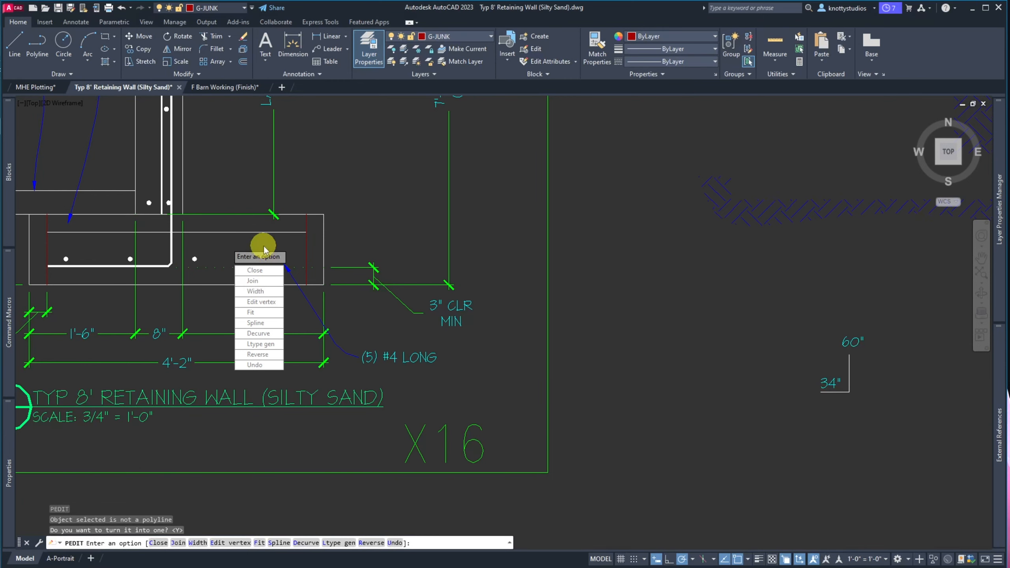
key(Escape)
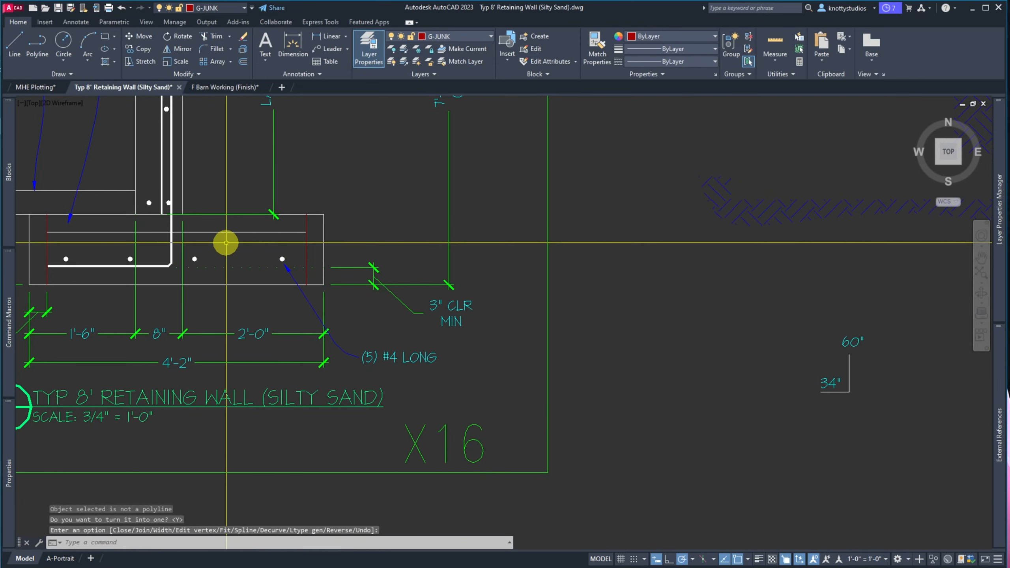
Apply the thick white rebar bar's properties to the thin top footing line via MATCHPROP
text(MA)
key(Return)
click(167, 238)
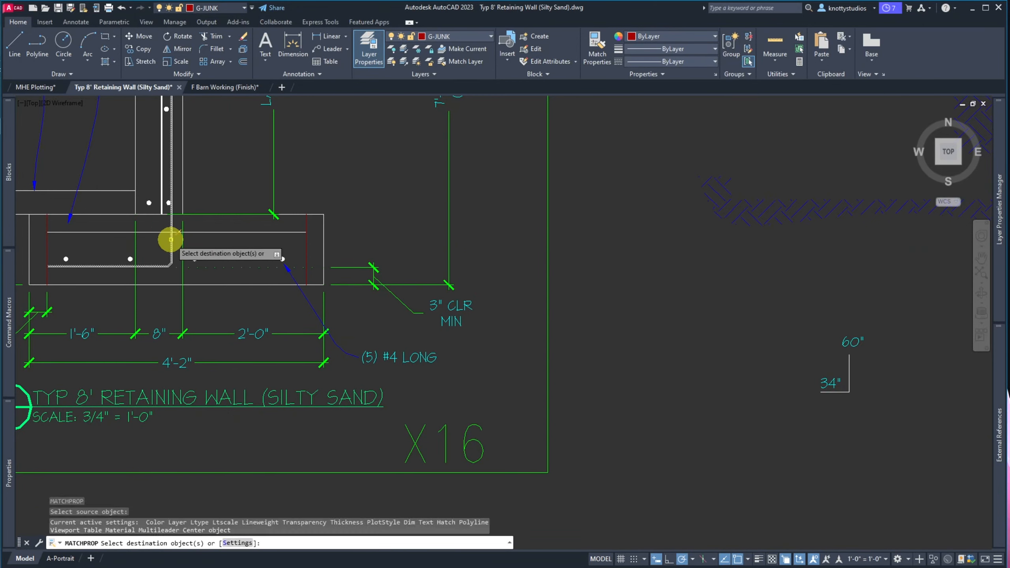
click(159, 231)
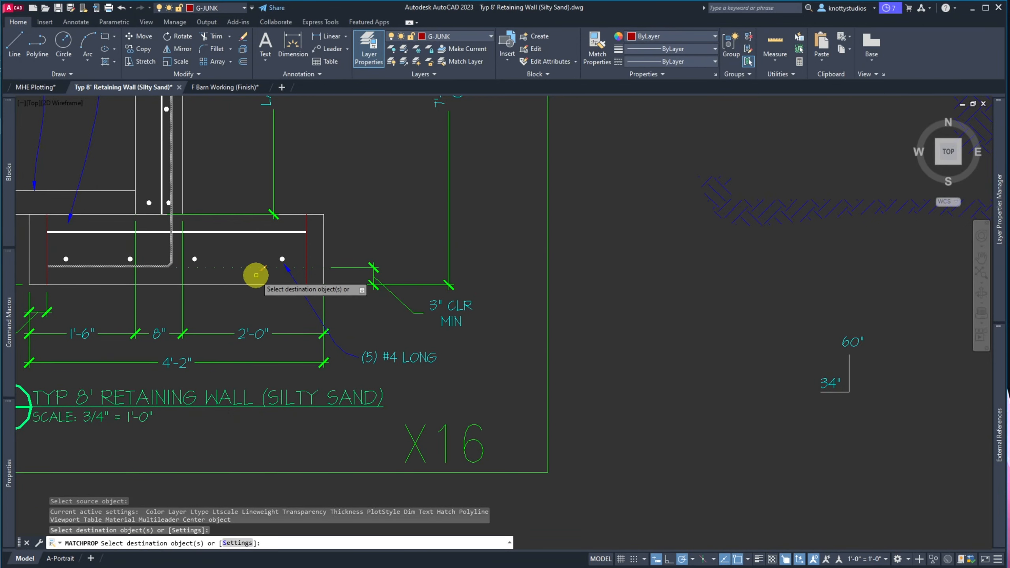
key(Escape)
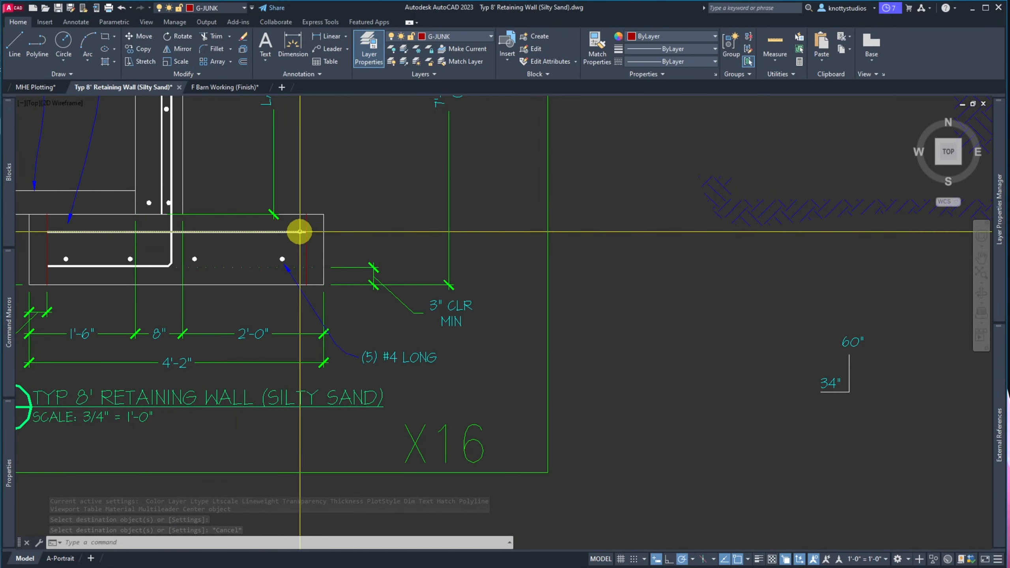
scroll(298, 231, up, 8)
Start a DIST measurement from the wall corner, then cancel it
scroll(300, 231, up, 3)
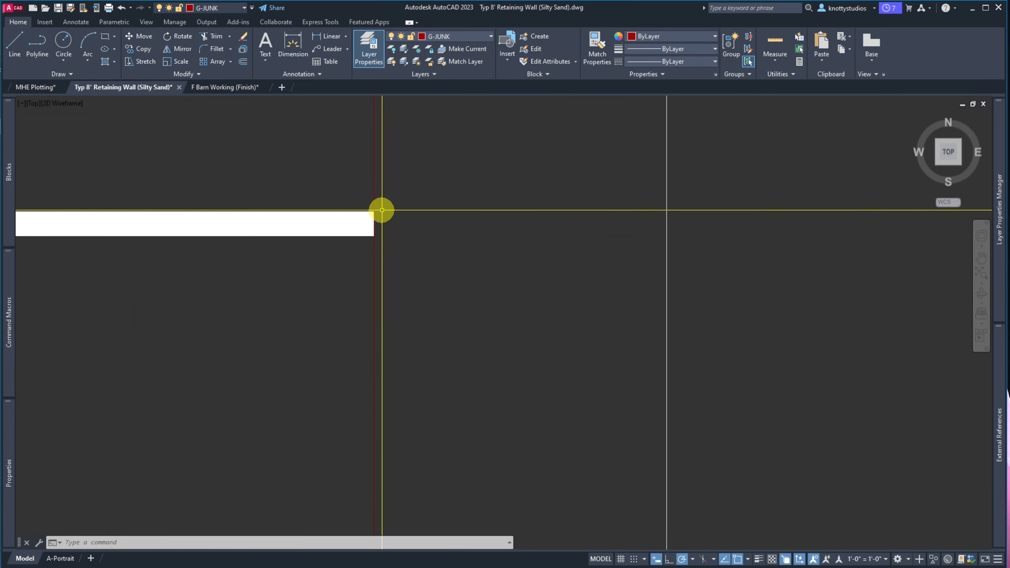
text(dist)
key(Return)
click(401, 210)
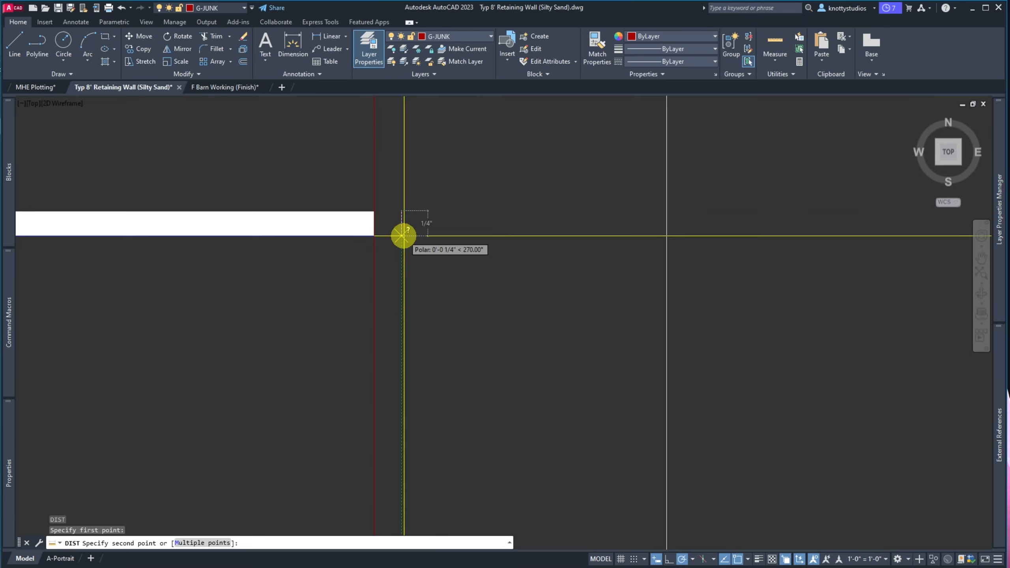
key(Escape)
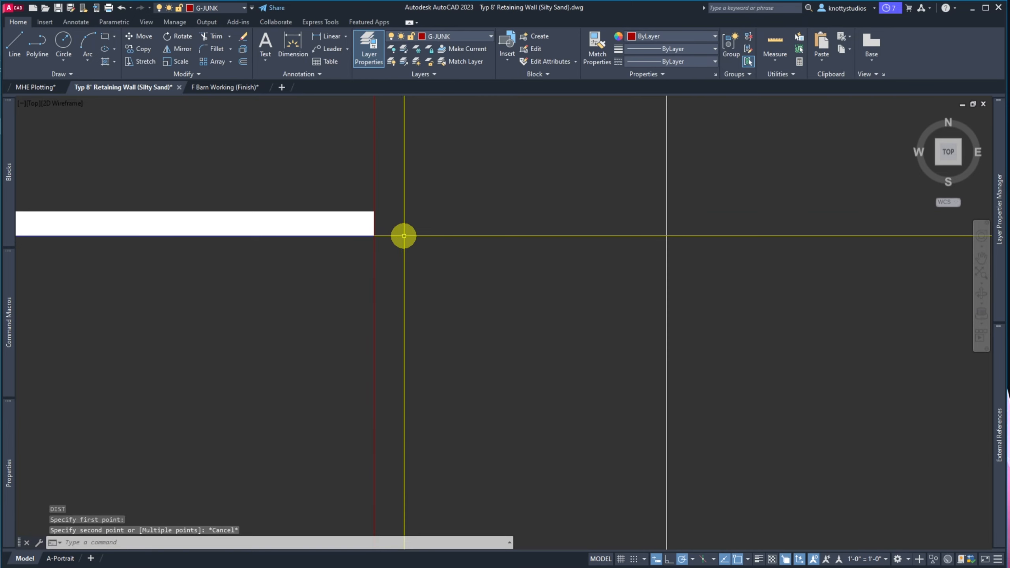
Move the thick top footing bar down 0.125" using a crossing selection
text(m)
key(Return)
click(357, 249)
click(337, 218)
key(Return)
click(489, 162)
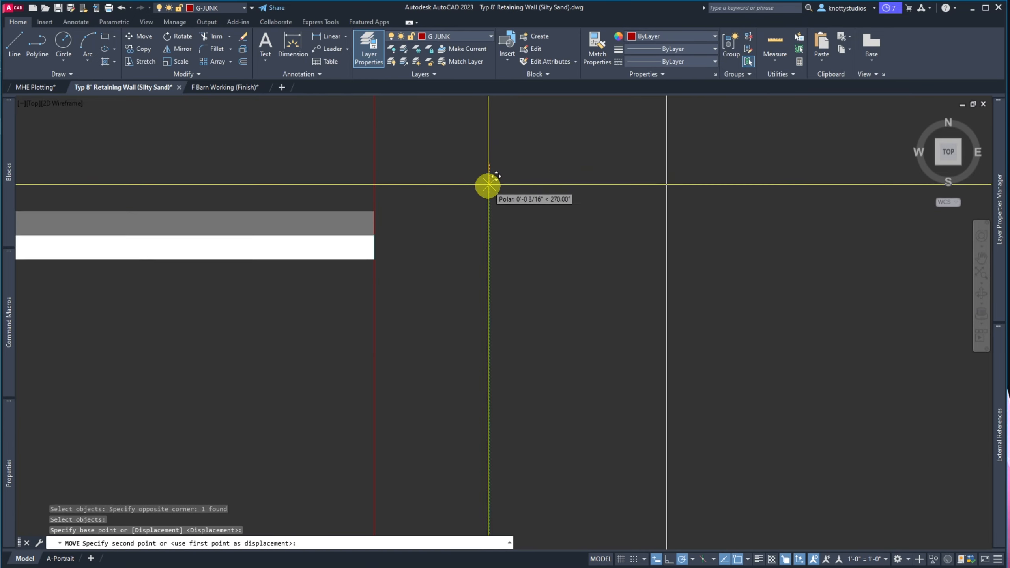
text(.1)
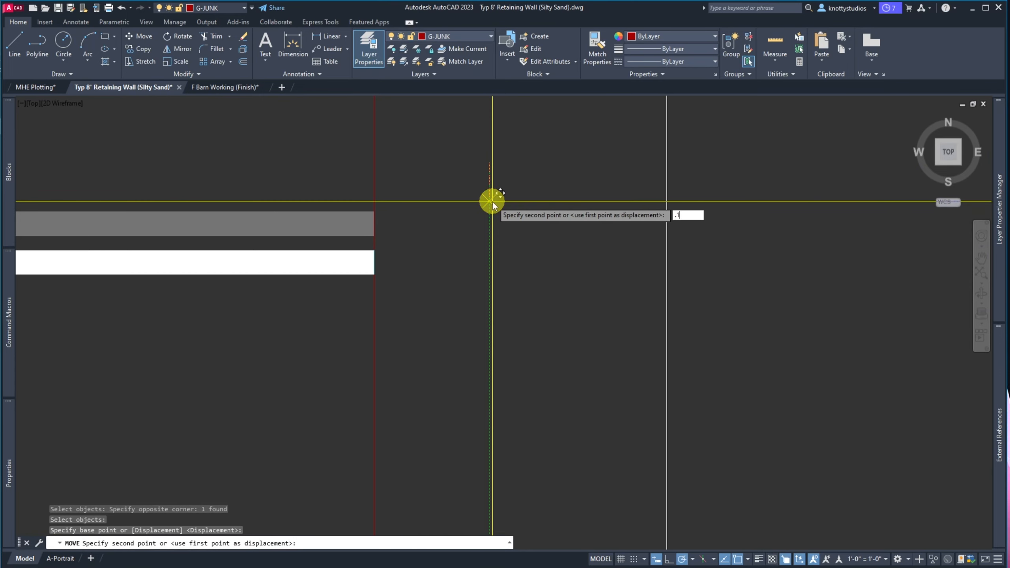
text(25)
key(Return)
scroll(505, 226, up, 5)
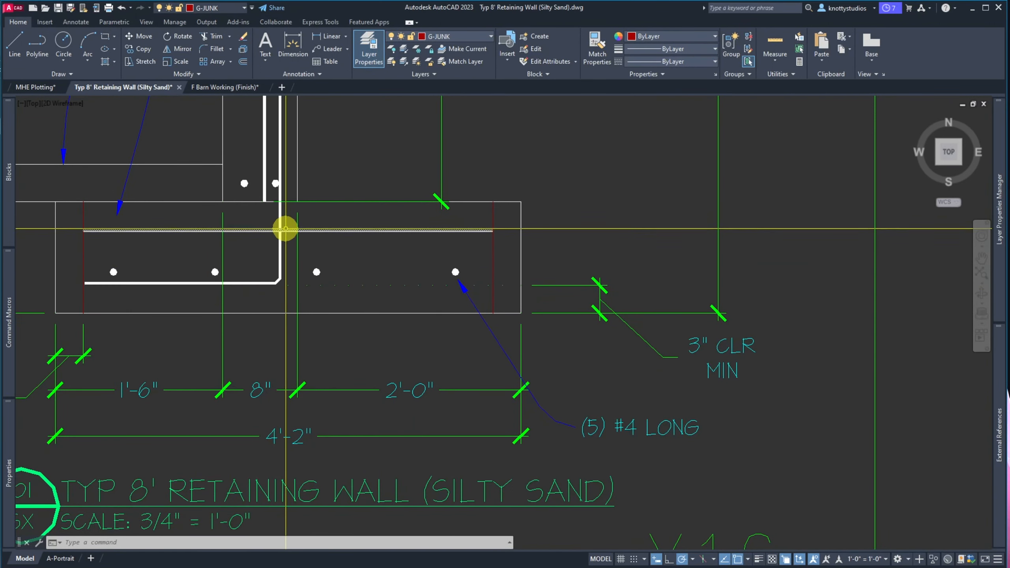
Zoom in and window-select the 4" ABC OR COMPACTED FILL leader
scroll(114, 255, down, 2)
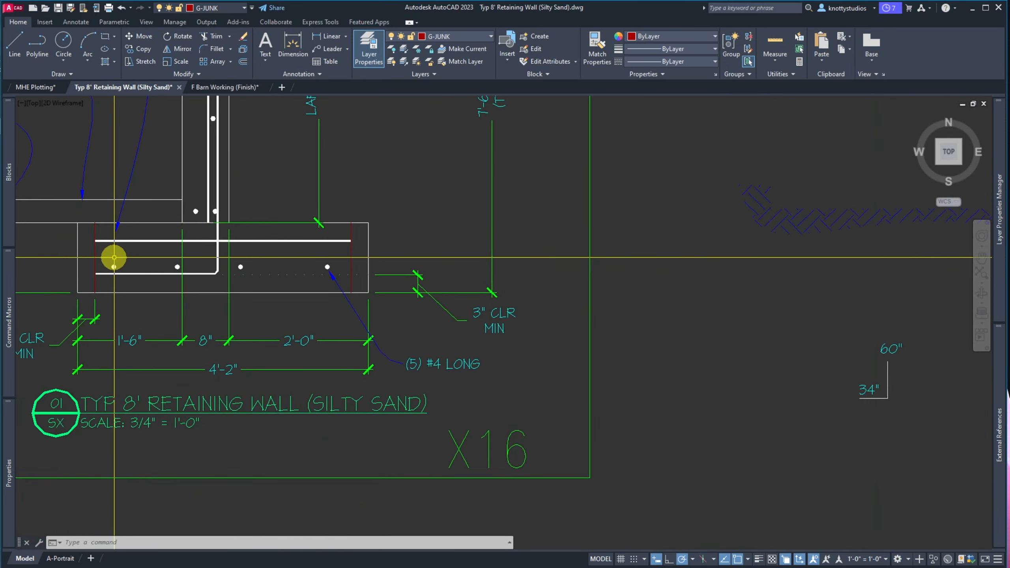
scroll(179, 250, down, 1)
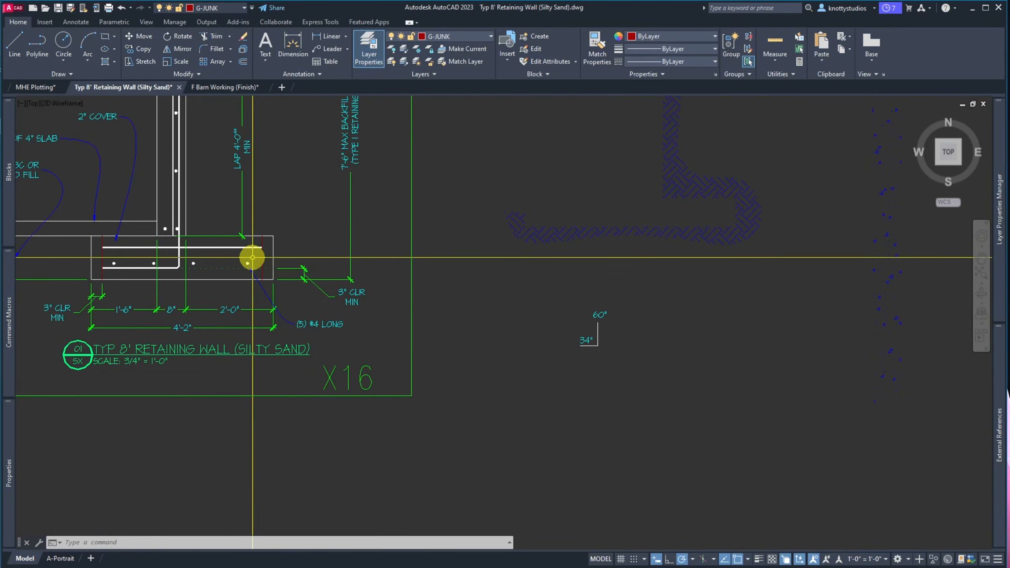
scroll(260, 255, down, 1)
scroll(139, 256, up, 4)
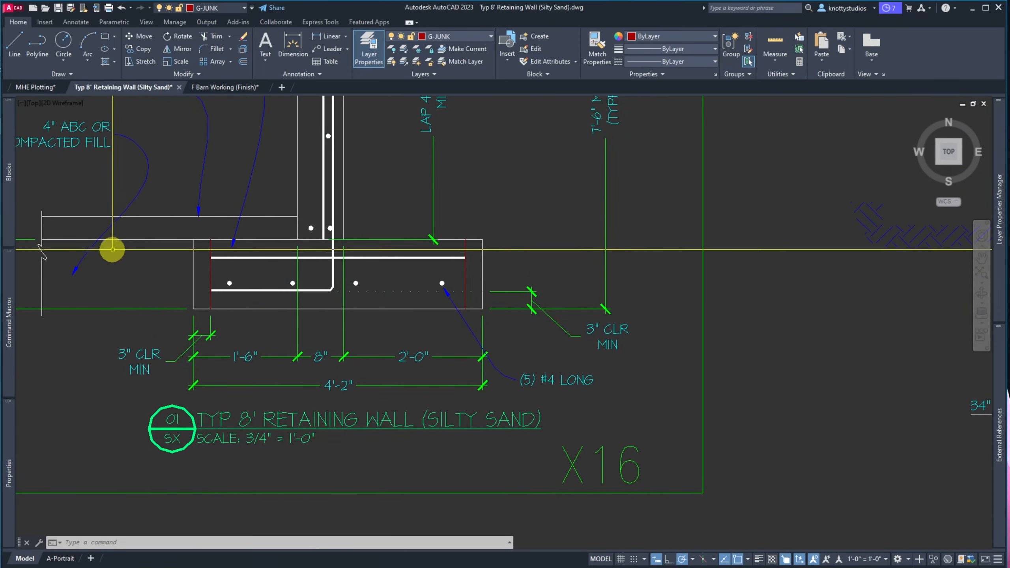
scroll(205, 187, down, 2)
scroll(153, 192, down, 2)
scroll(174, 238, up, 2)
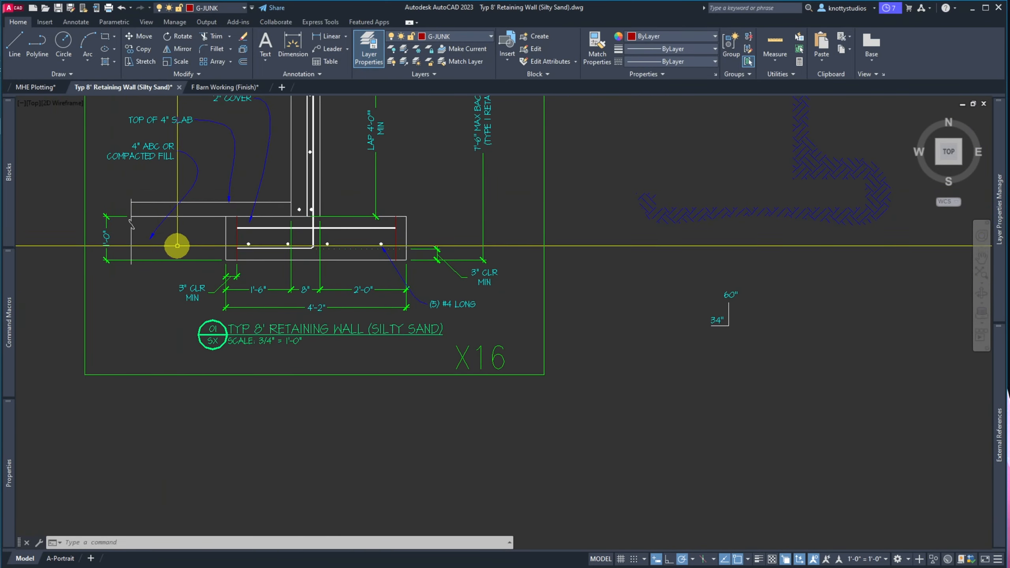
click(157, 227)
click(153, 229)
Snap the leader's arrowhead to the nearest point on the fill line
click(144, 240)
scroll(159, 224, up, 8)
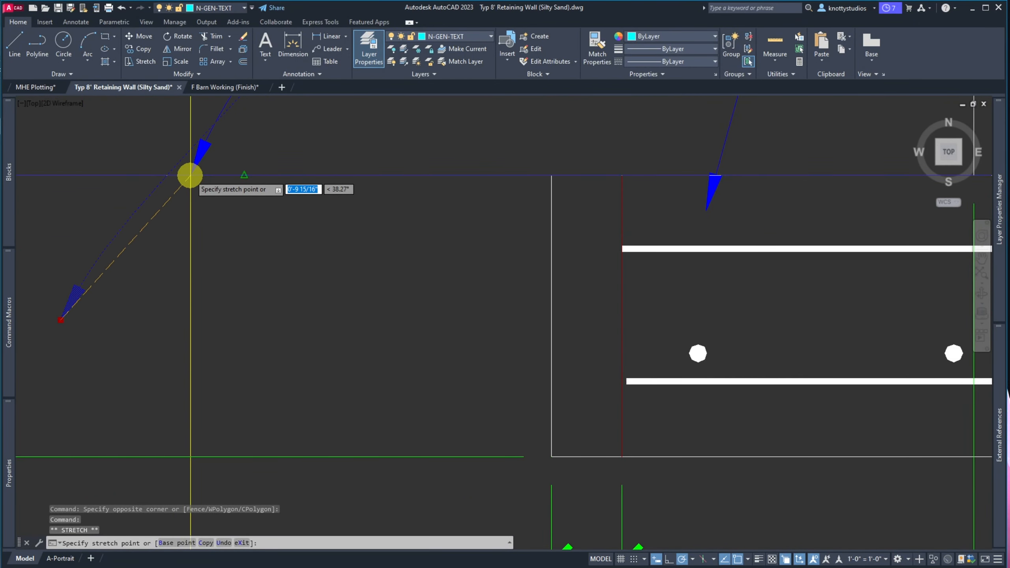
text(NEA)
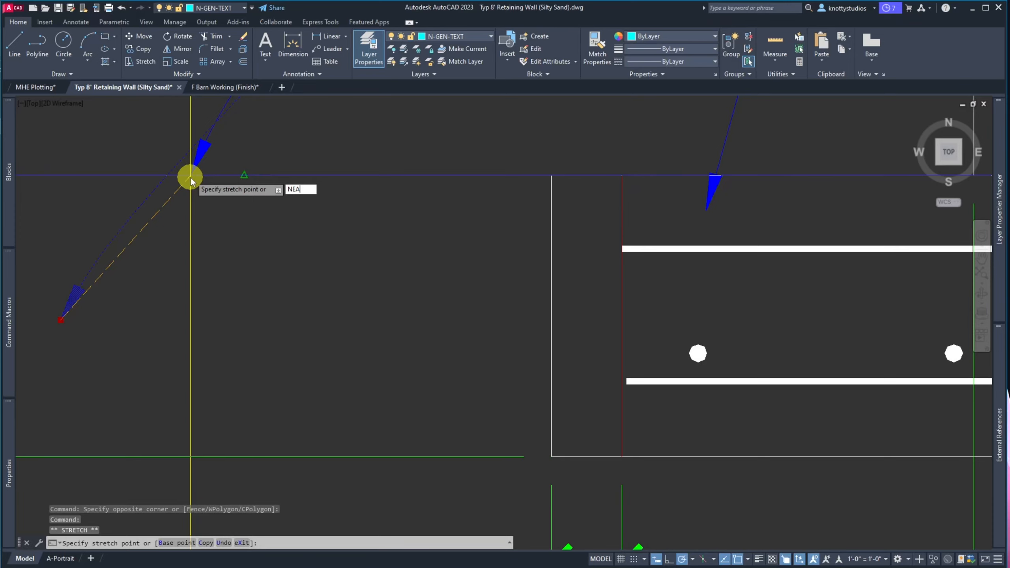
key(Return)
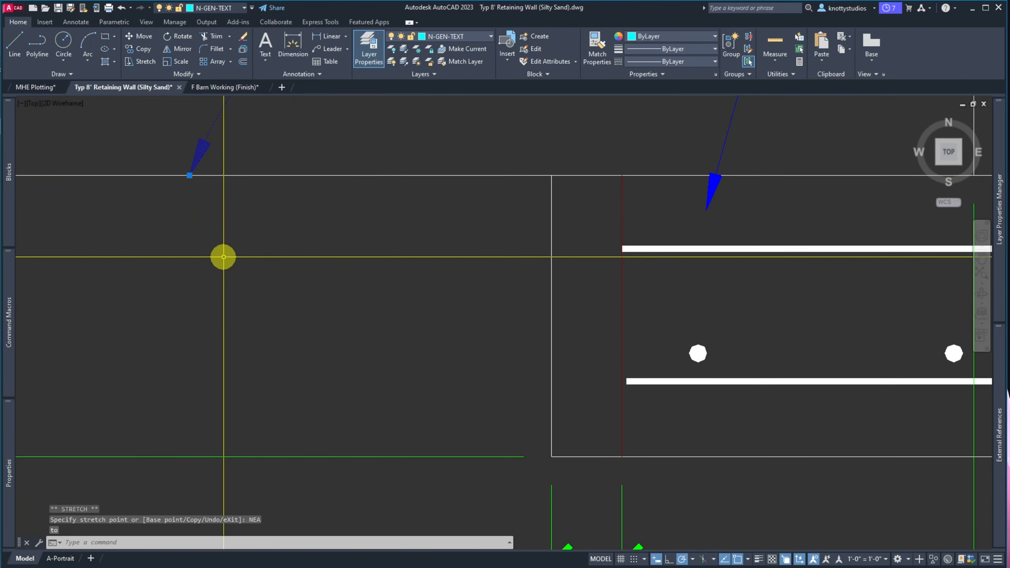
scroll(222, 255, down, 4)
scroll(225, 257, down, 3)
scroll(214, 259, up, 5)
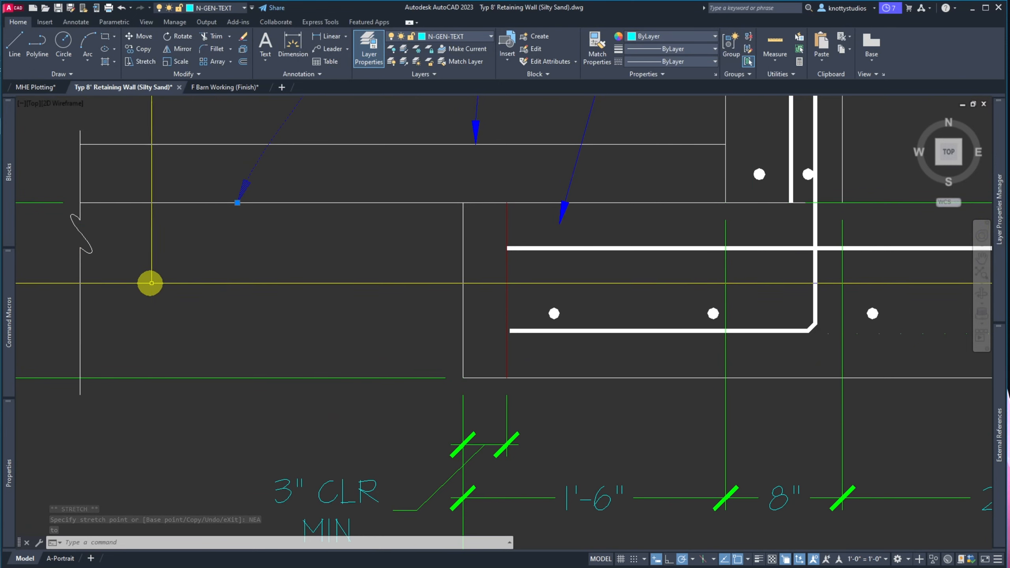
Offset the fill line 4" downward to form the bottom of the fill strip
key(Escape)
text(o)
key(Return)
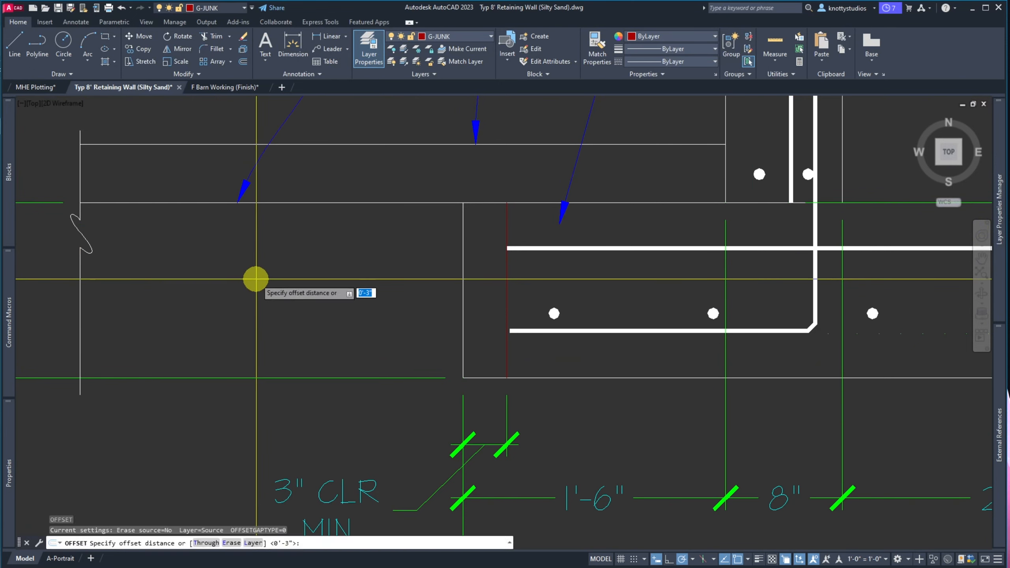
text(4)
key(Return)
click(255, 202)
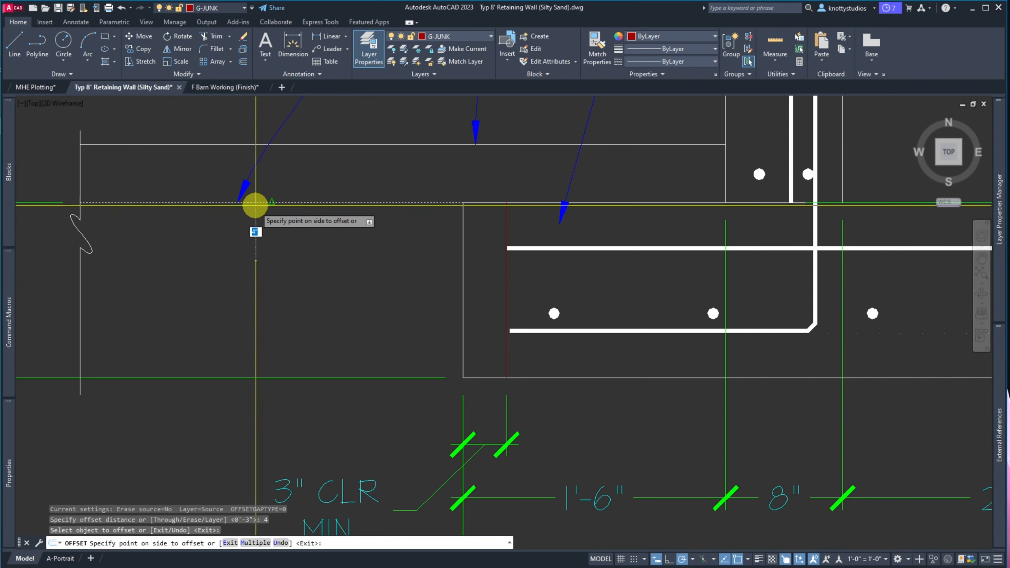
click(258, 245)
key(Return)
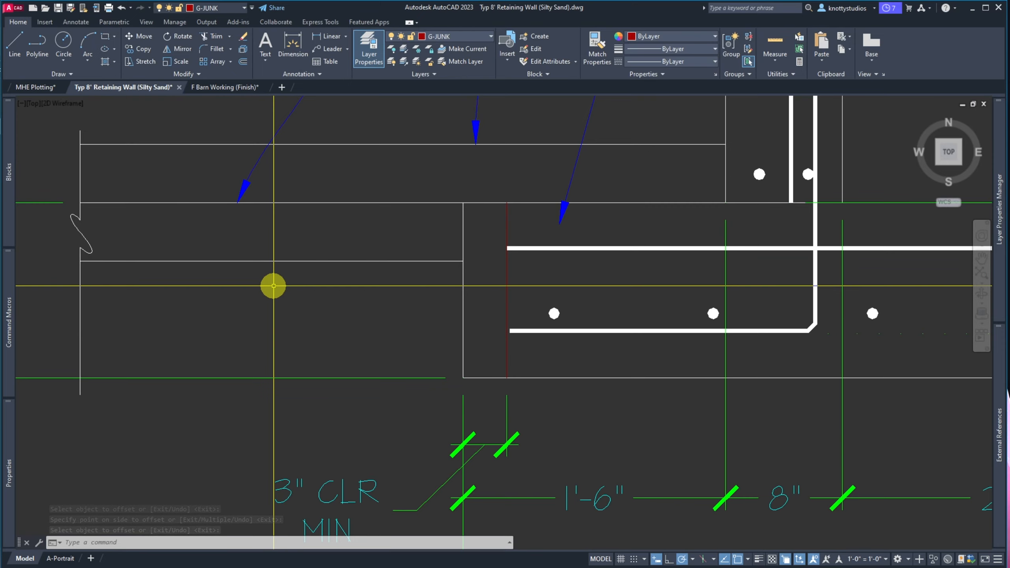
scroll(247, 292, down, 6)
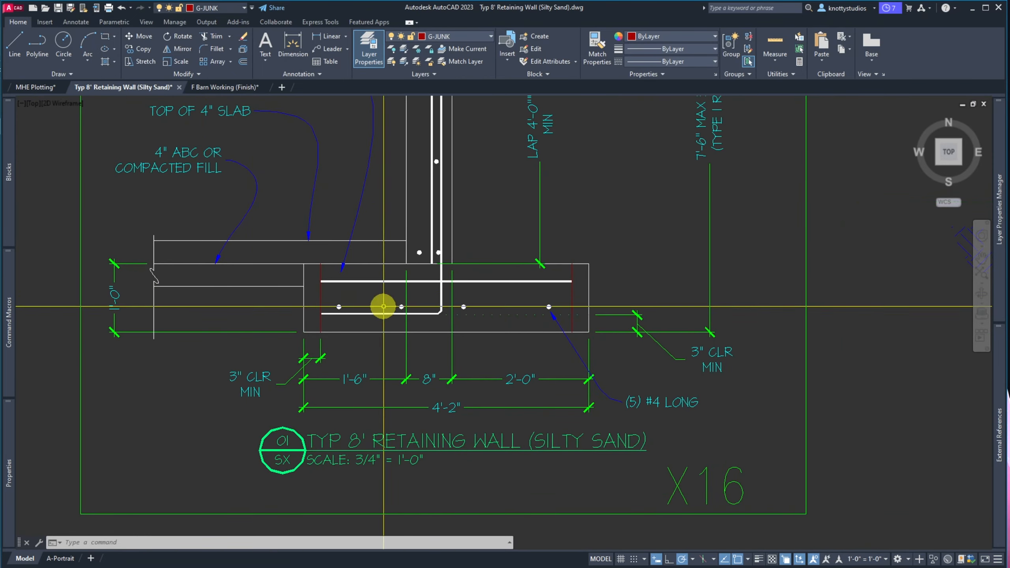
scroll(396, 309, down, 3)
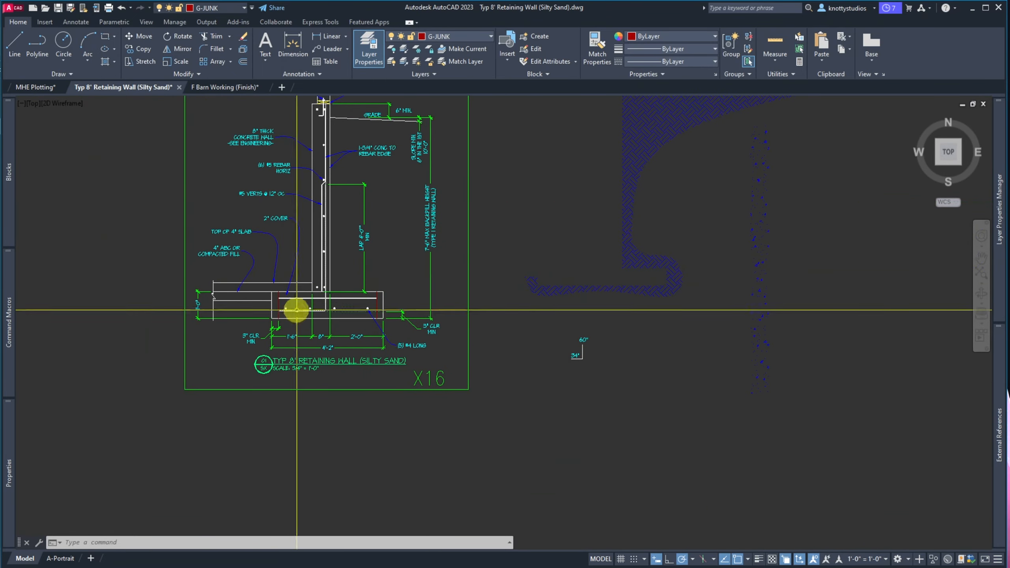
scroll(185, 322, up, 2)
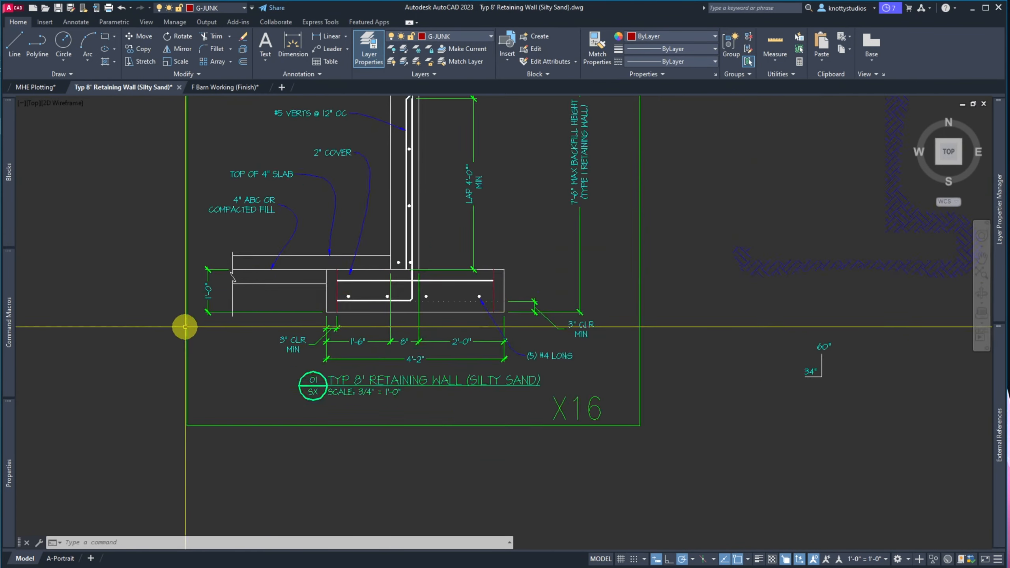
scroll(392, 267, up, 2)
scroll(392, 266, up, 2)
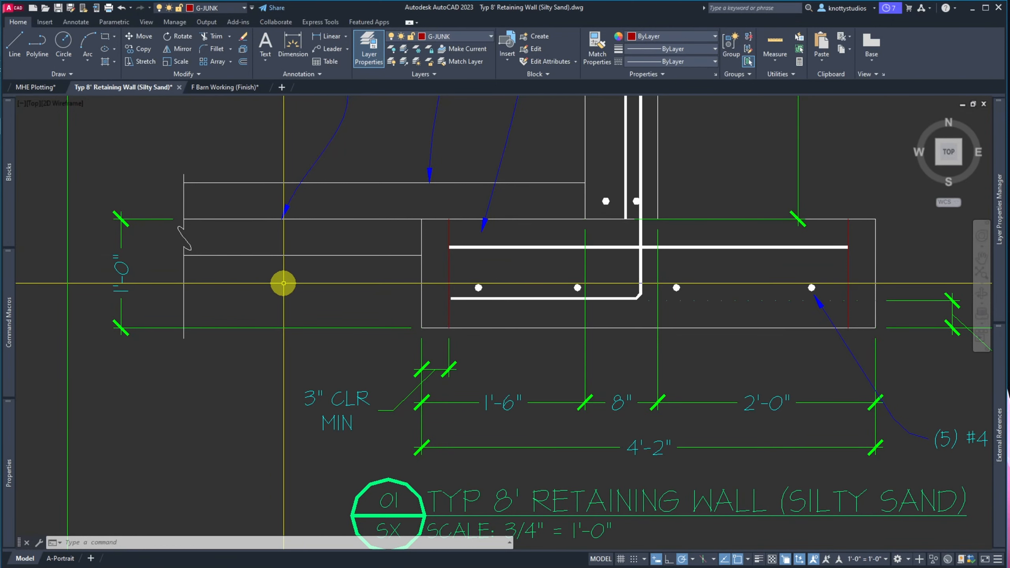
Start a hatch in the fill strip left of the footing, trying AR-CONC
text(h)
key(Return)
click(293, 241)
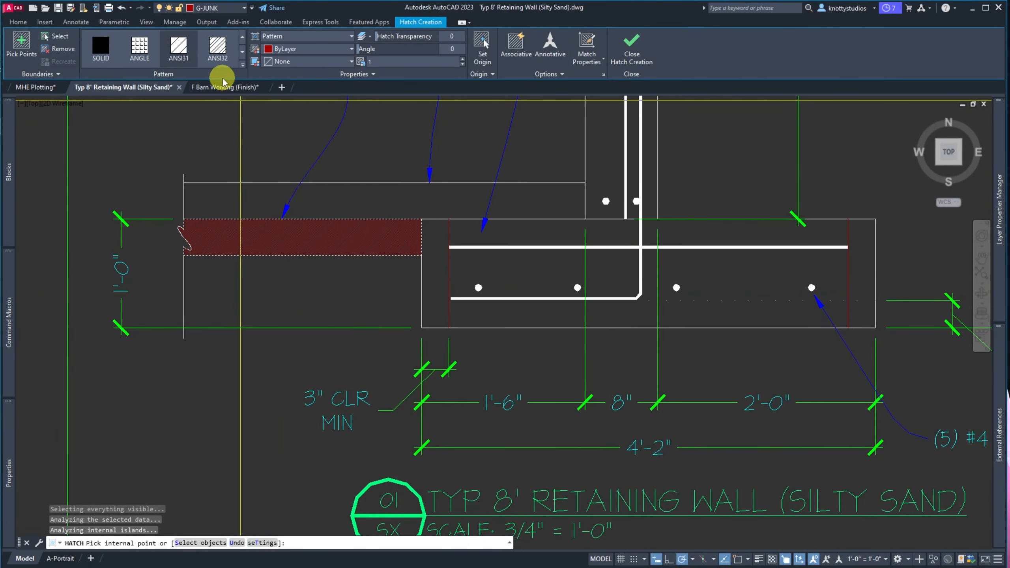
click(242, 65)
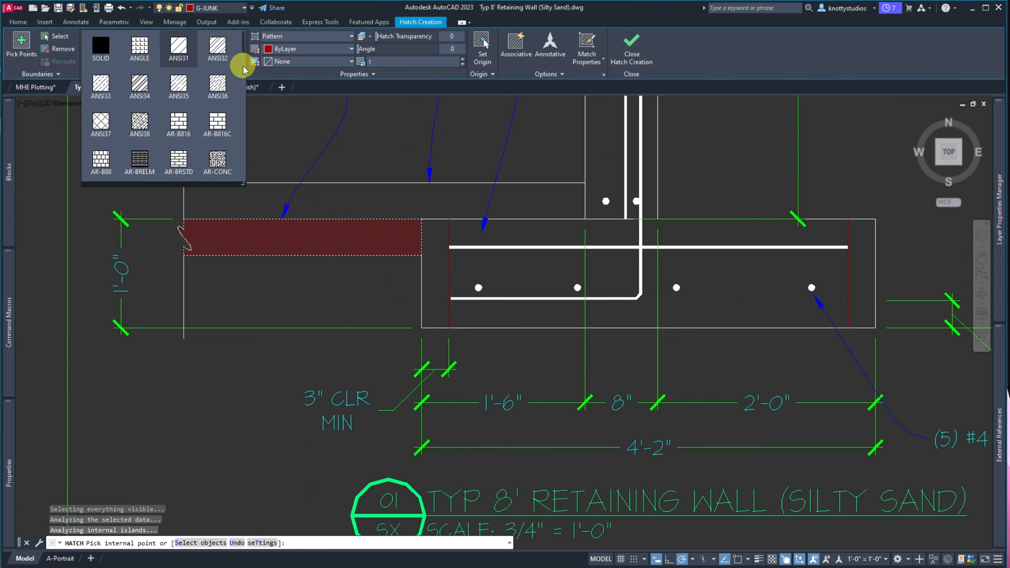
click(218, 159)
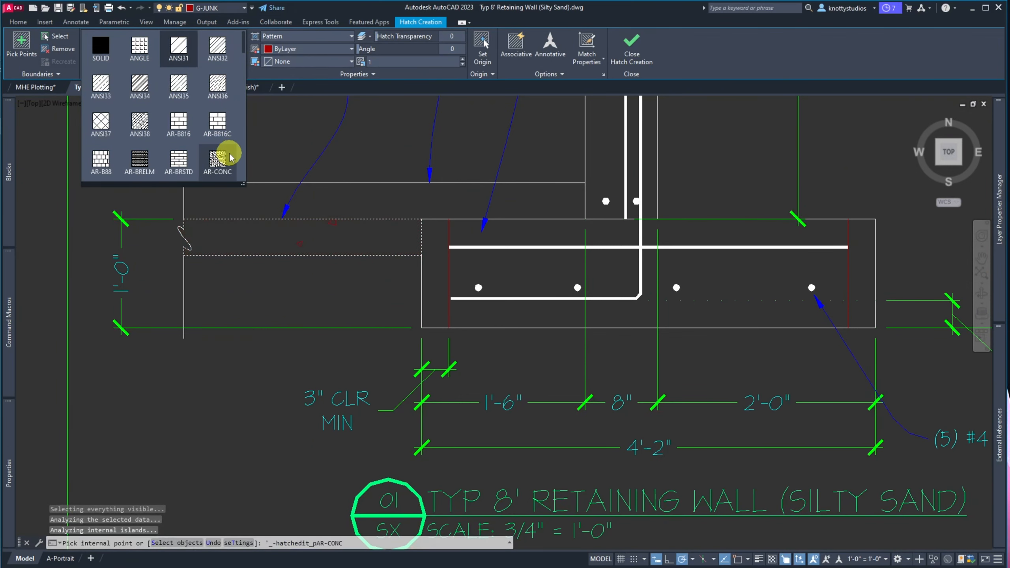
Choose the AR-SAND pattern for the fill strip hatch
scroll(229, 158, down, 1)
scroll(230, 157, up, 1)
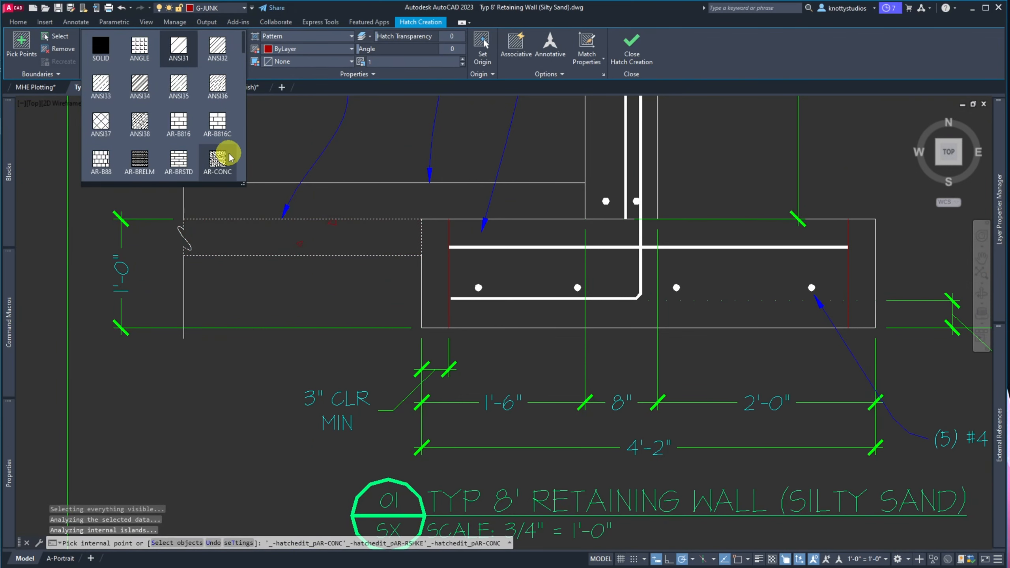
scroll(230, 157, down, 1)
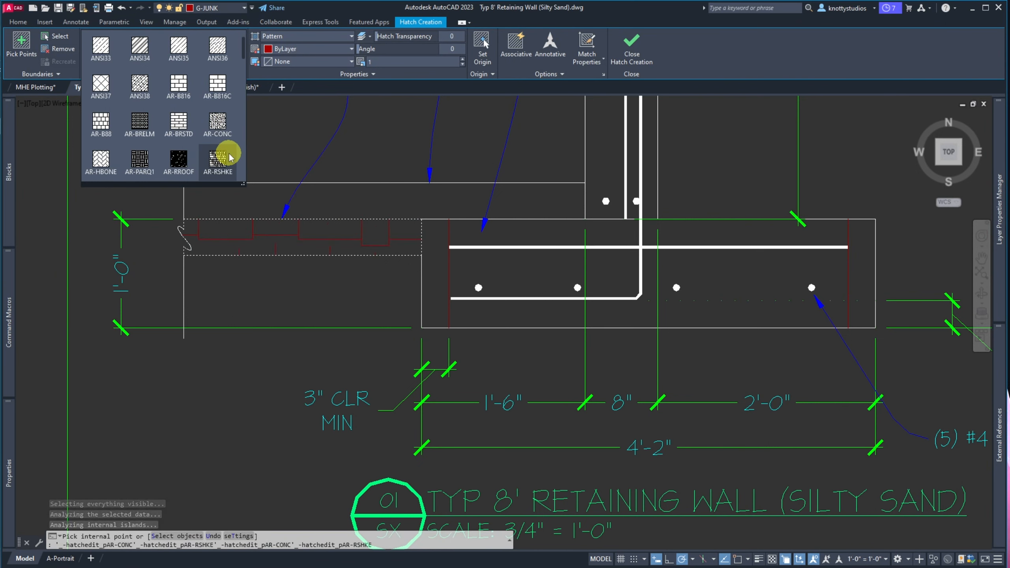
scroll(230, 157, down, 2)
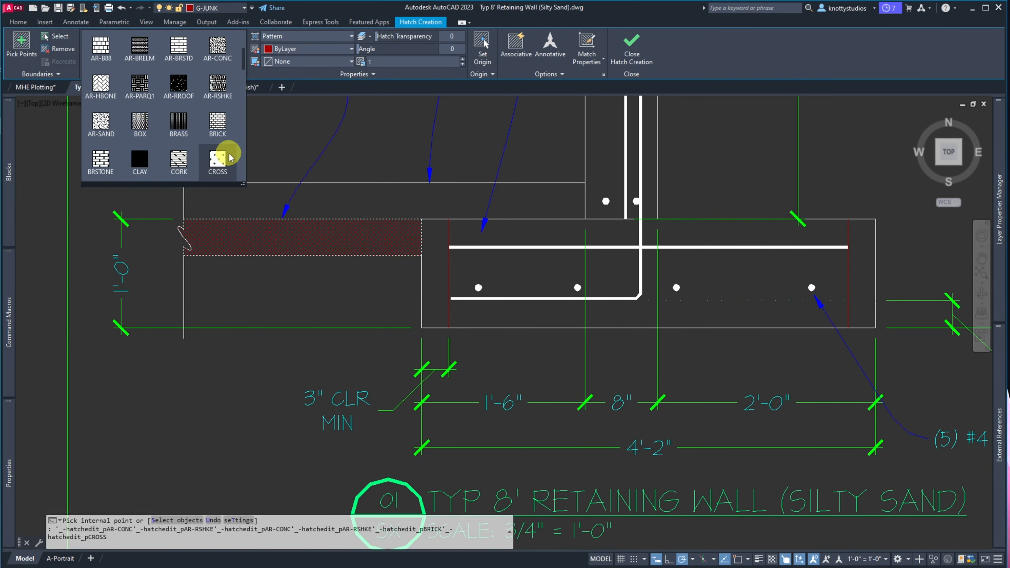
click(101, 119)
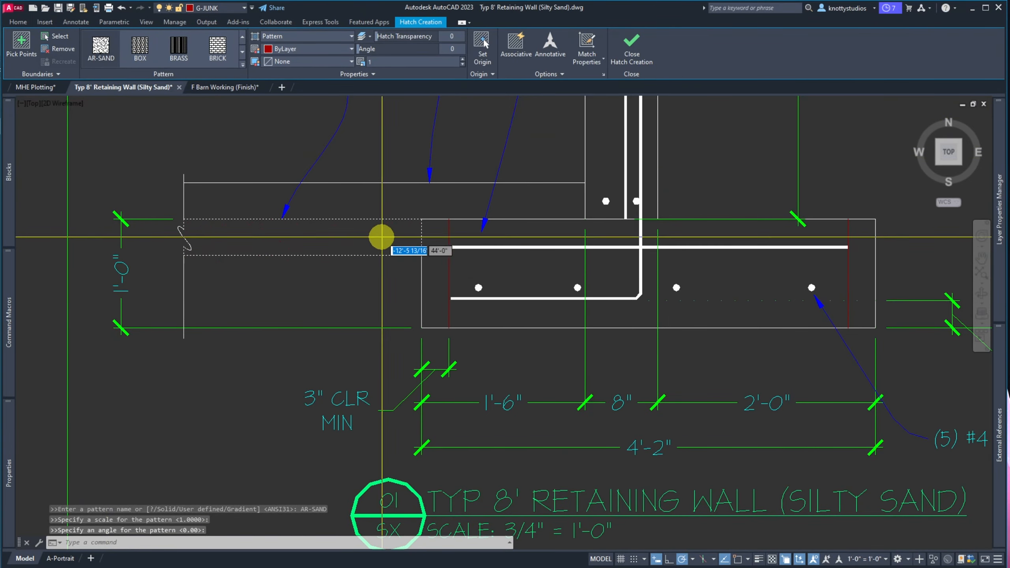
scroll(304, 241, up, 2)
scroll(303, 240, up, 2)
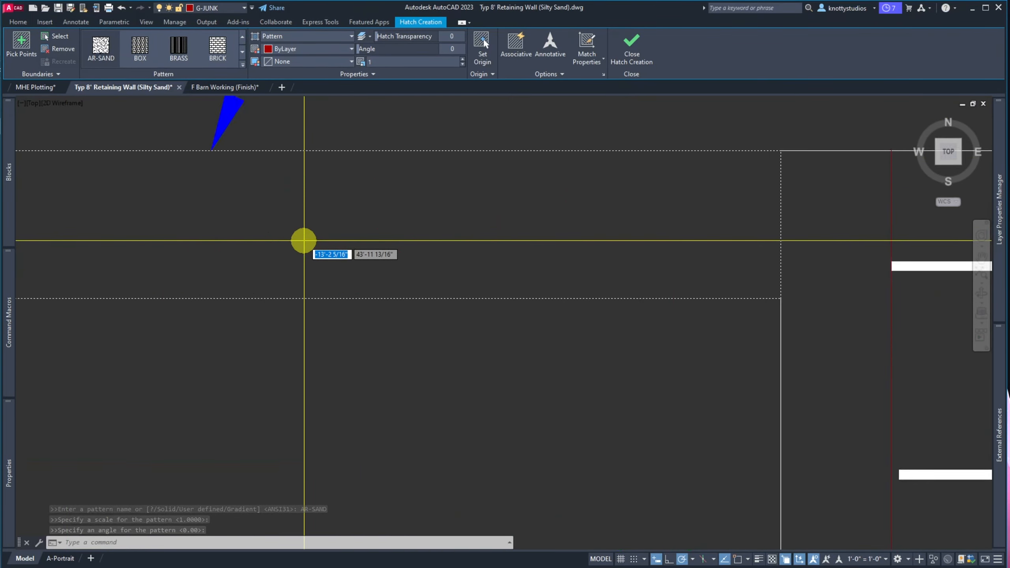
scroll(349, 271, down, 5)
scroll(347, 270, down, 2)
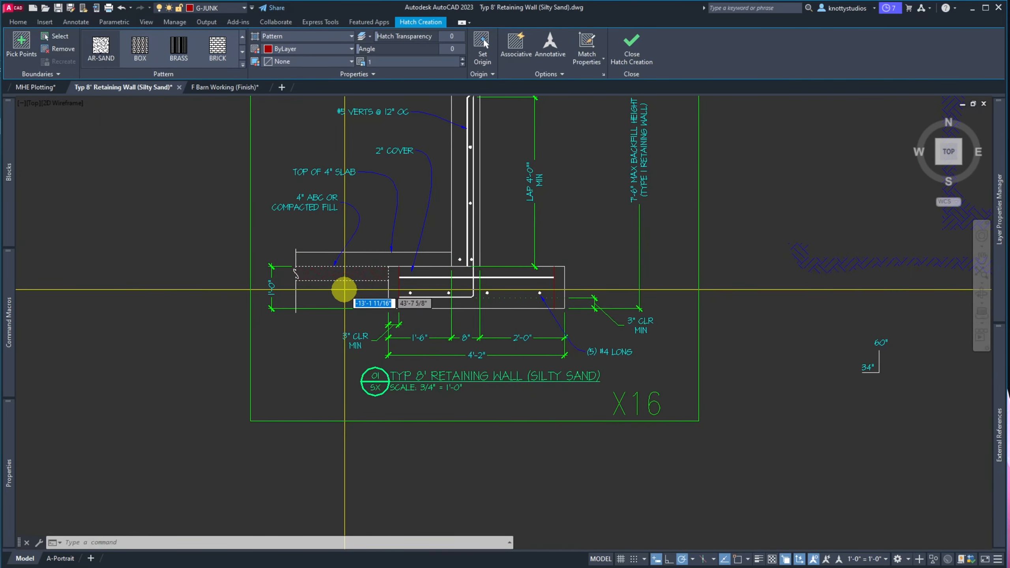
scroll(344, 289, up, 5)
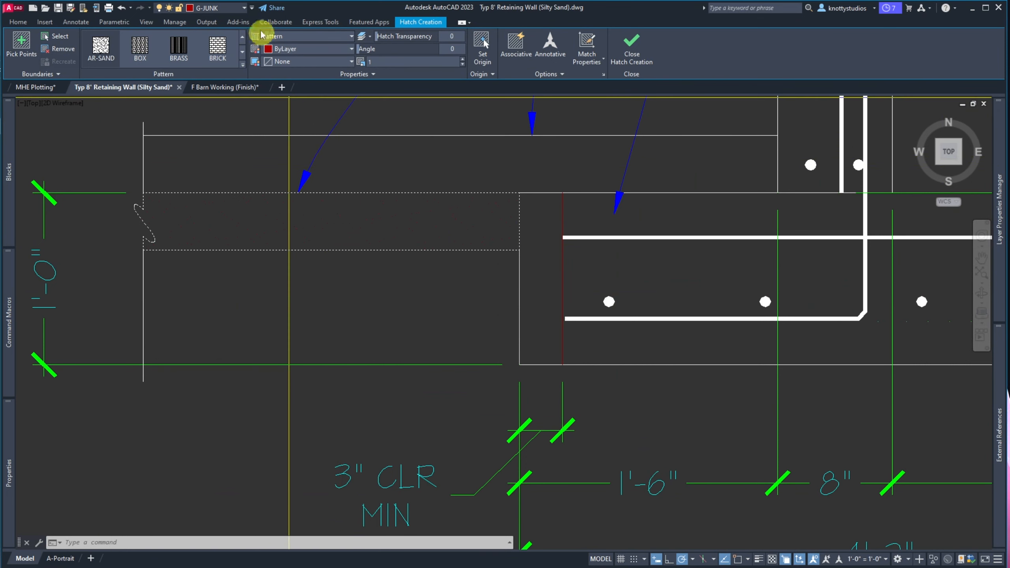
Make D-HATCH the hatch layer, then cancel the hatch command
click(243, 9)
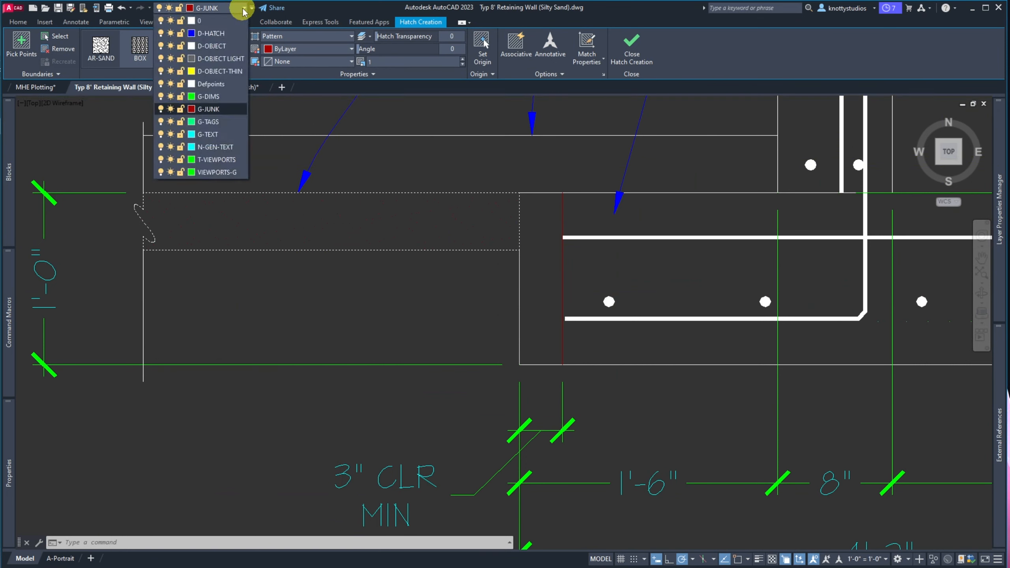
click(230, 34)
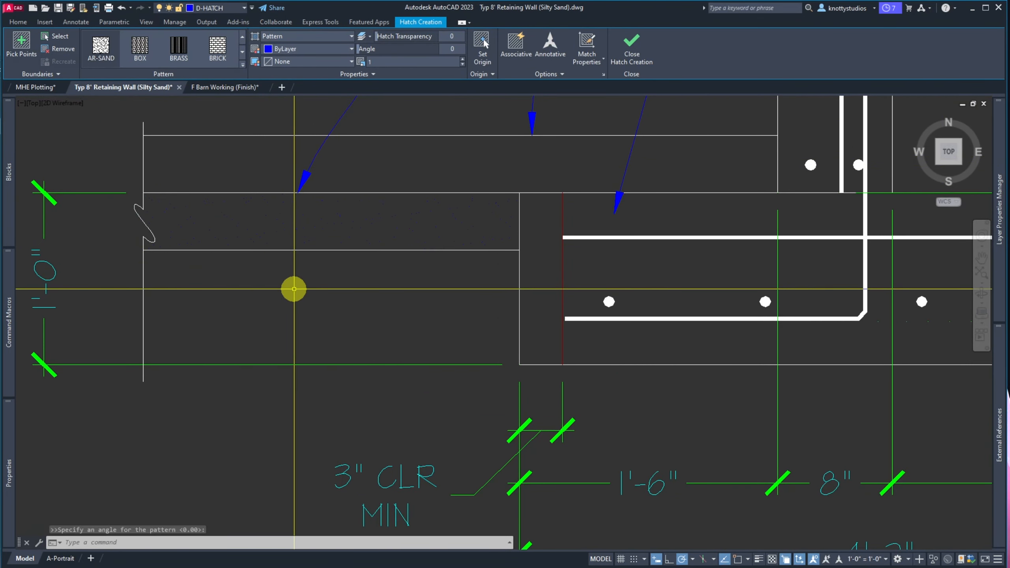
key(Escape)
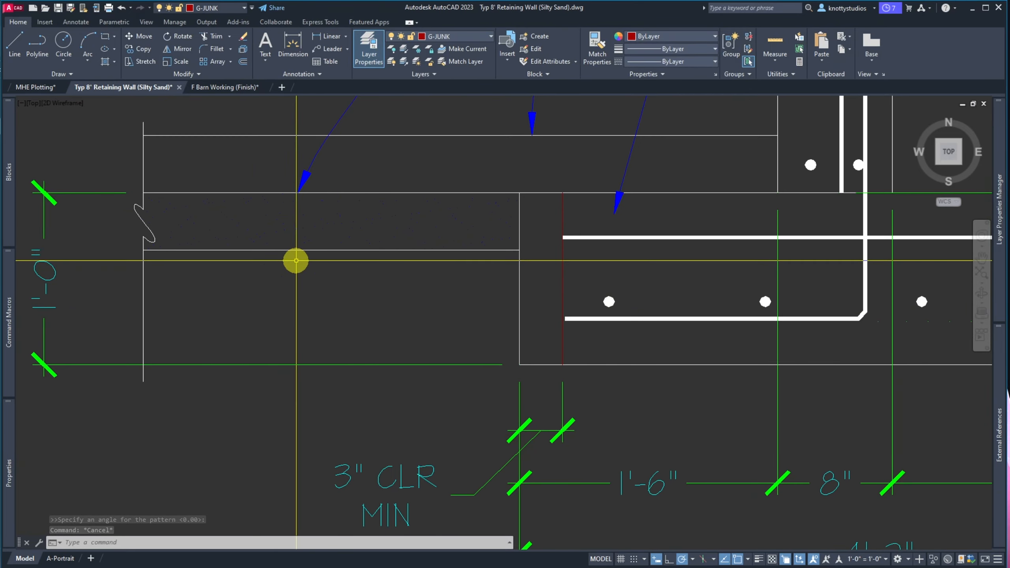
Zoom in on the vertical wall bar and bar dots at the wall-to-footing junction
scroll(240, 279, down, 2)
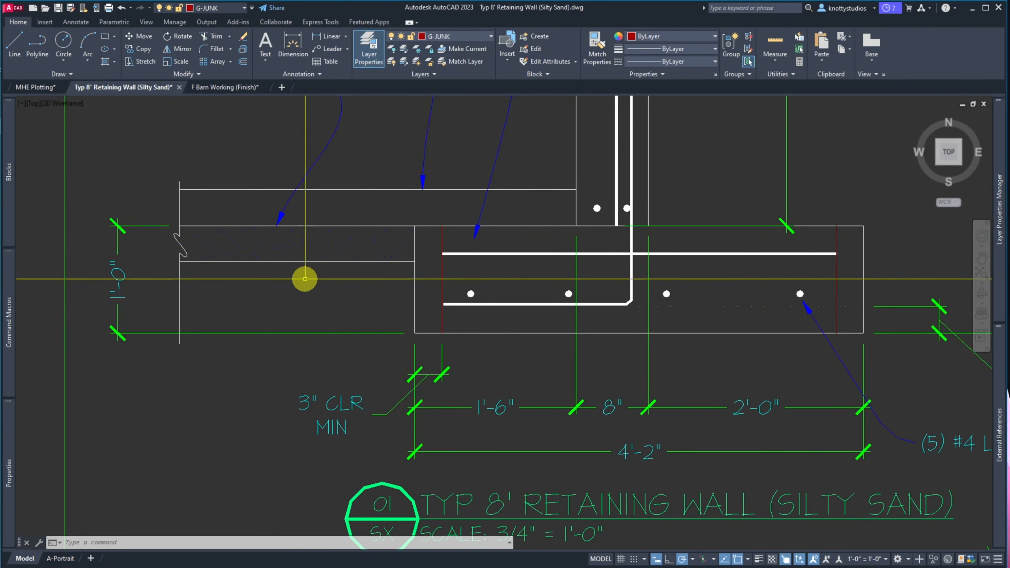
scroll(322, 228, up, 4)
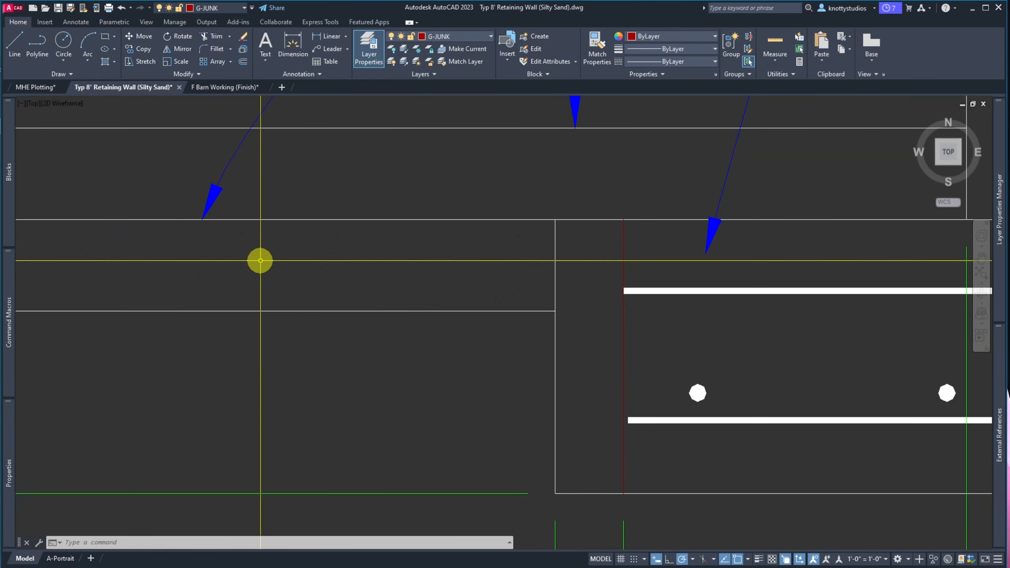
scroll(277, 259, down, 4)
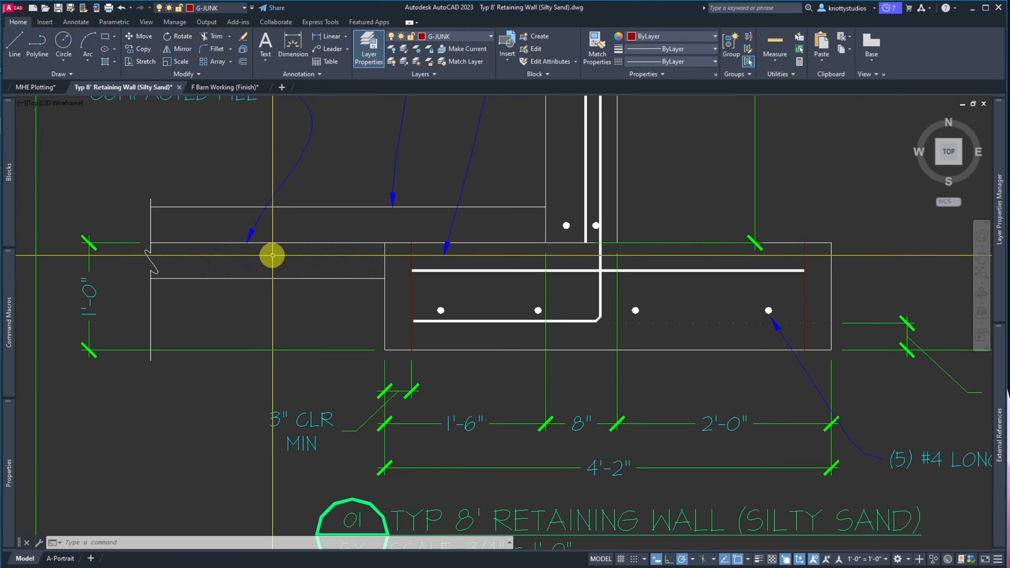
scroll(272, 255, down, 5)
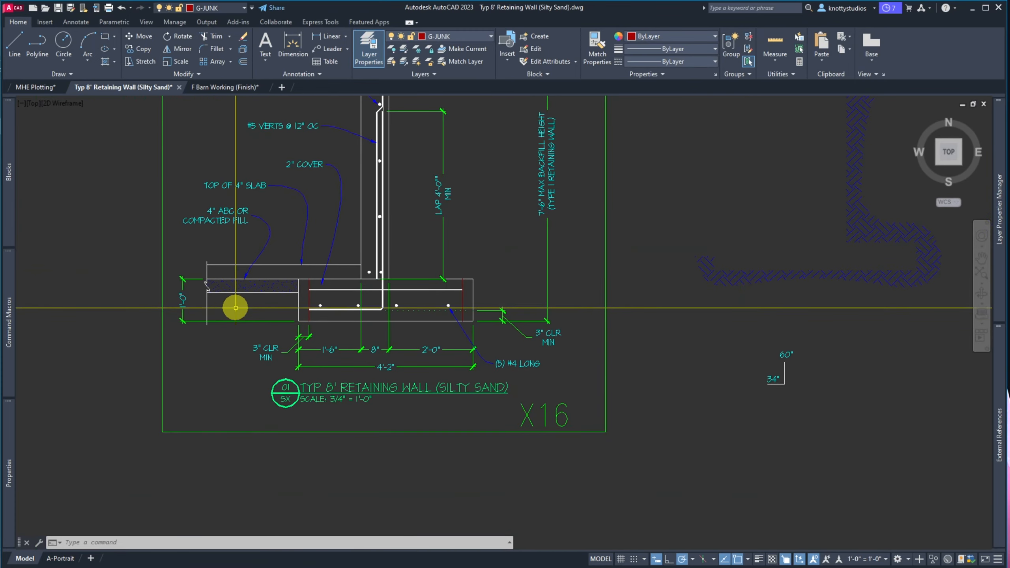
scroll(236, 310, down, 2)
scroll(259, 282, up, 2)
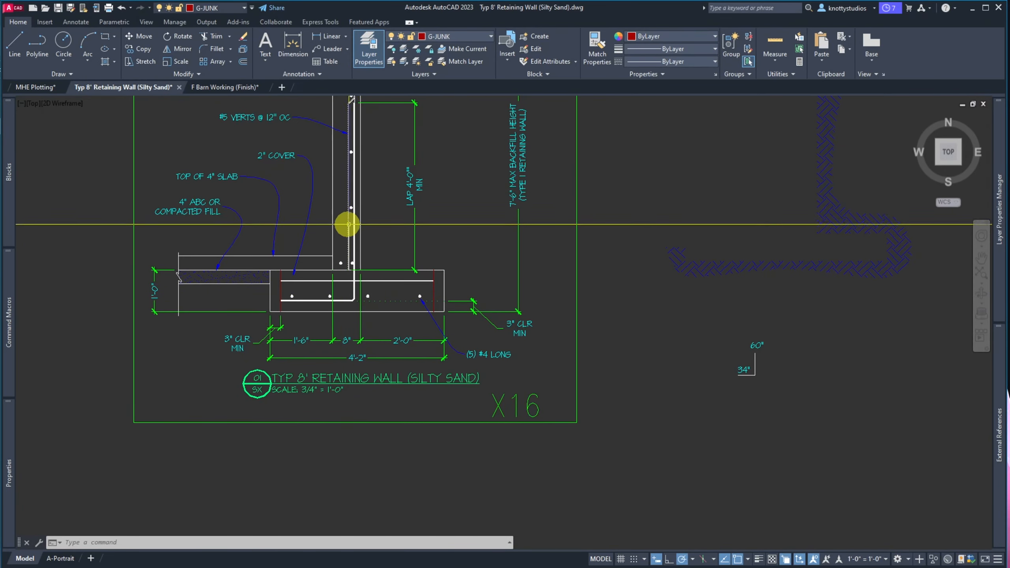
scroll(355, 235, up, 6)
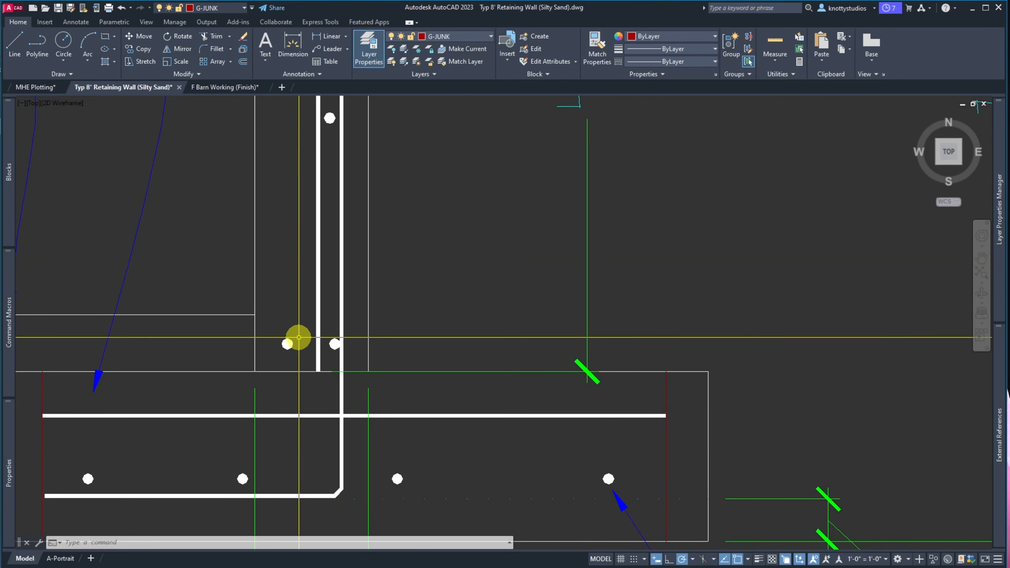
scroll(309, 361, up, 3)
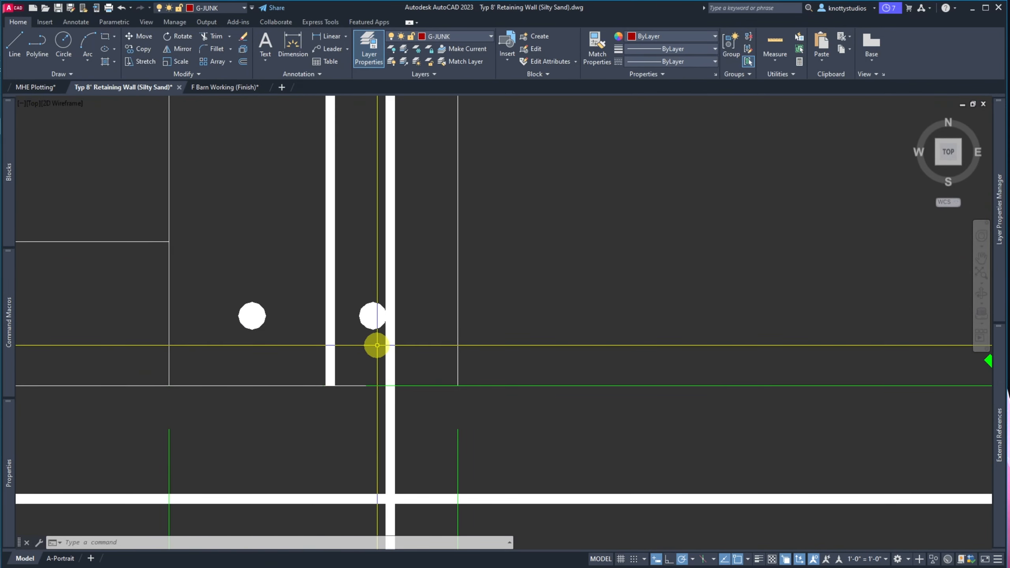
Move the rebar dot beside the vertical wall bar slightly left, clear of the bar
key(space)
click(376, 345)
click(371, 315)
key(space)
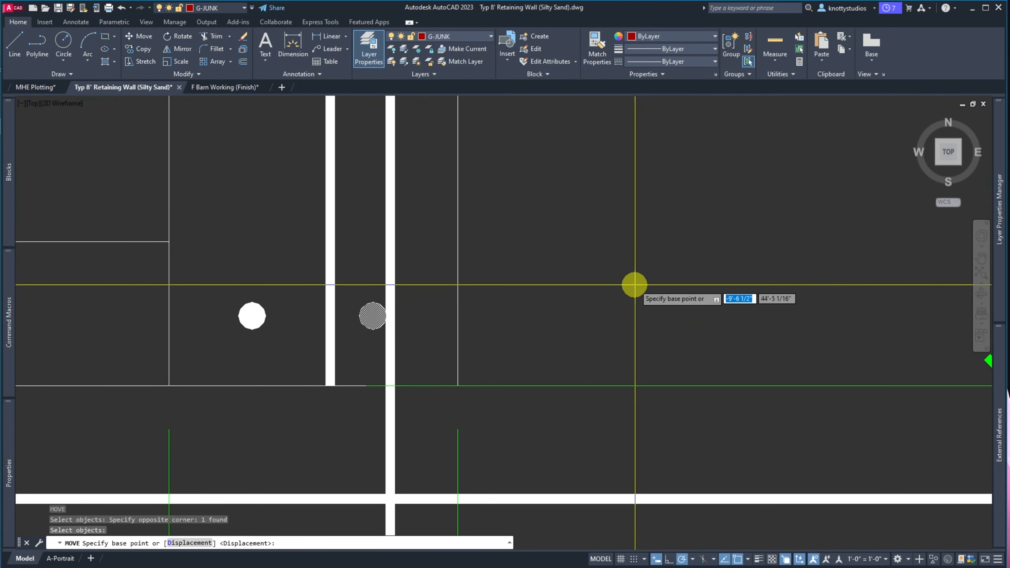
click(638, 284)
click(624, 282)
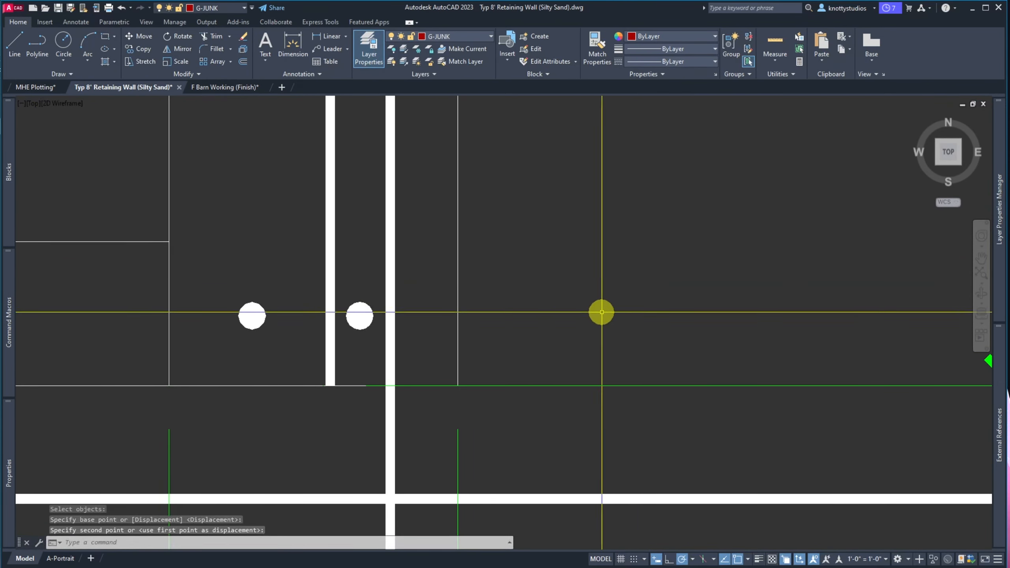
scroll(600, 311, down, 6)
scroll(606, 188, up, 6)
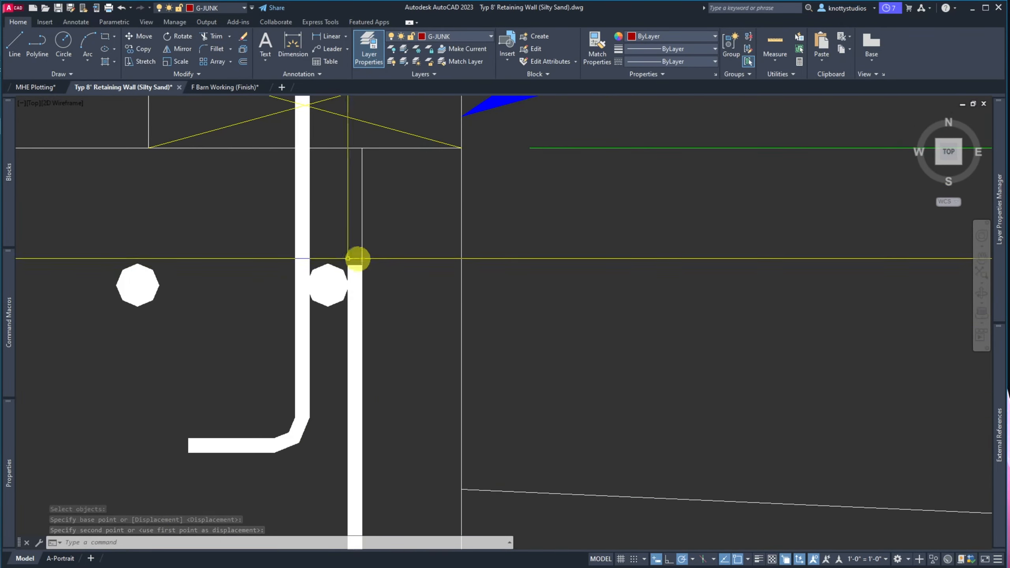
scroll(356, 259, down, 5)
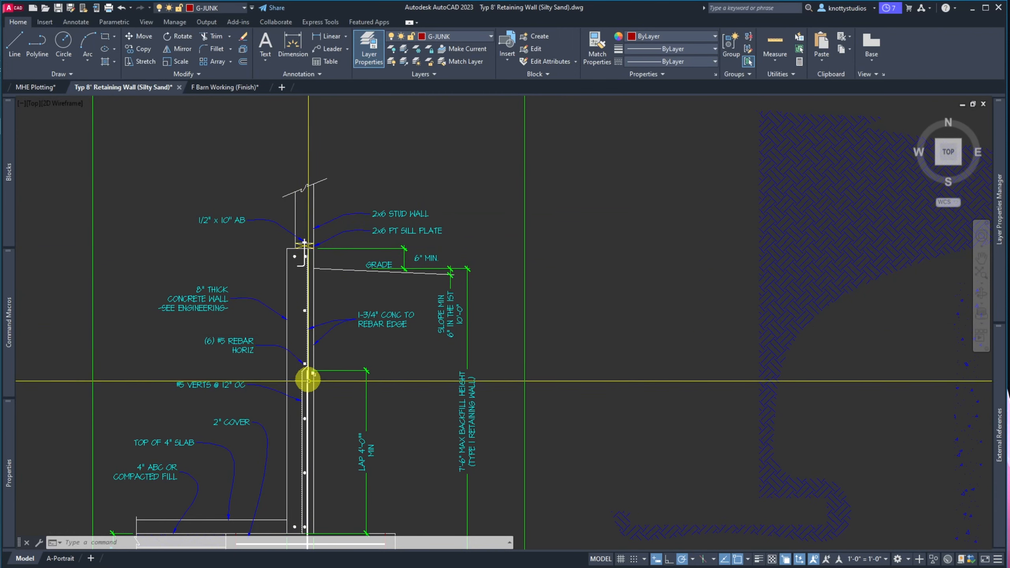
scroll(248, 270, down, 4)
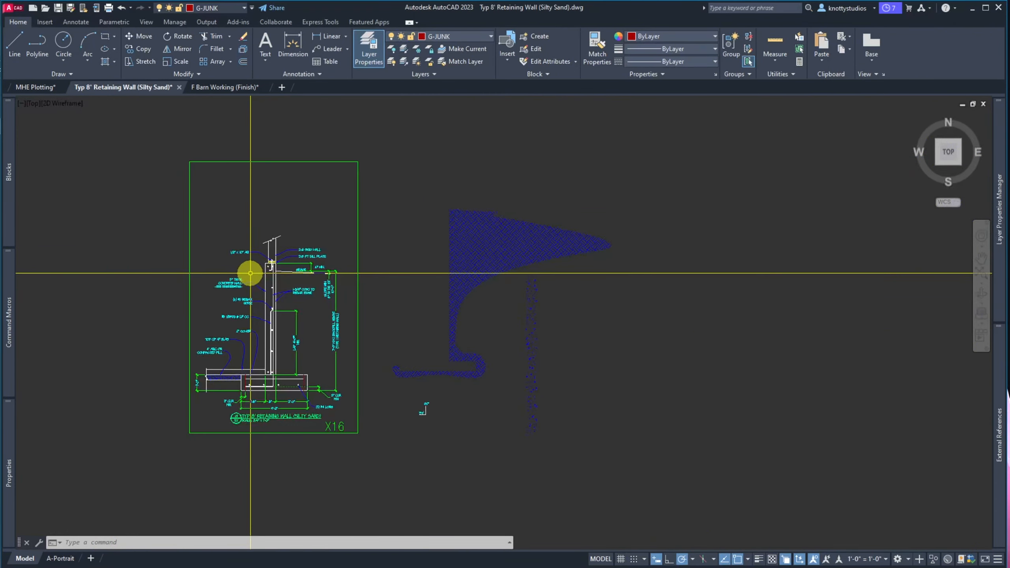
scroll(258, 390, up, 4)
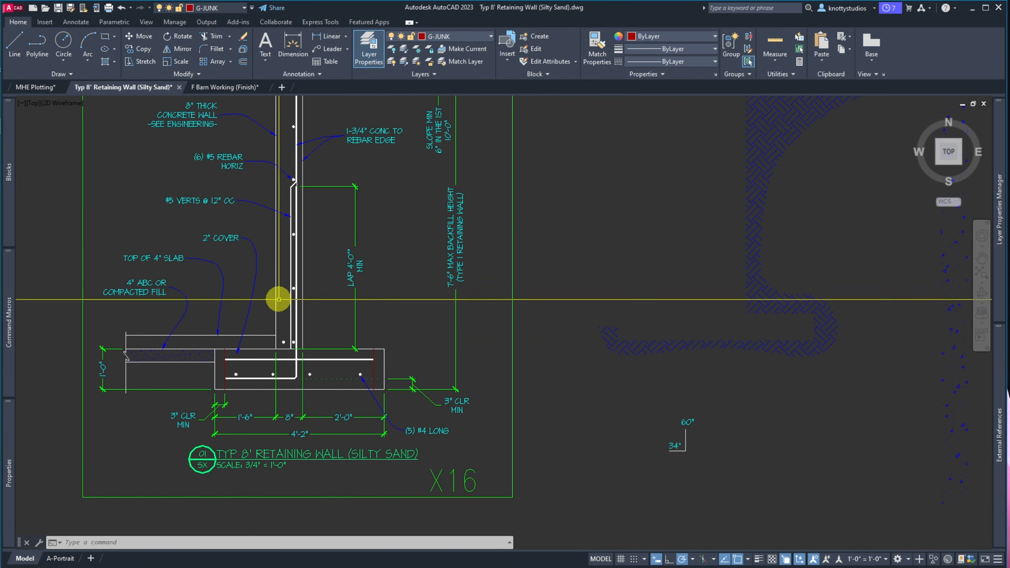
scroll(254, 351, down, 4)
scroll(236, 286, up, 2)
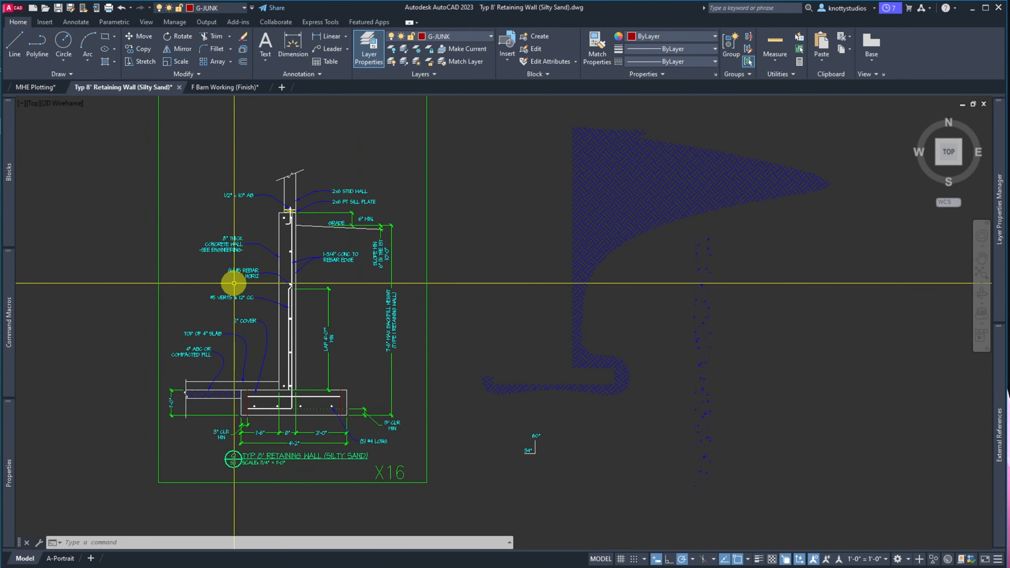
Start hatching inside the wall, then cancel and undo the last step
text(h)
key(Return)
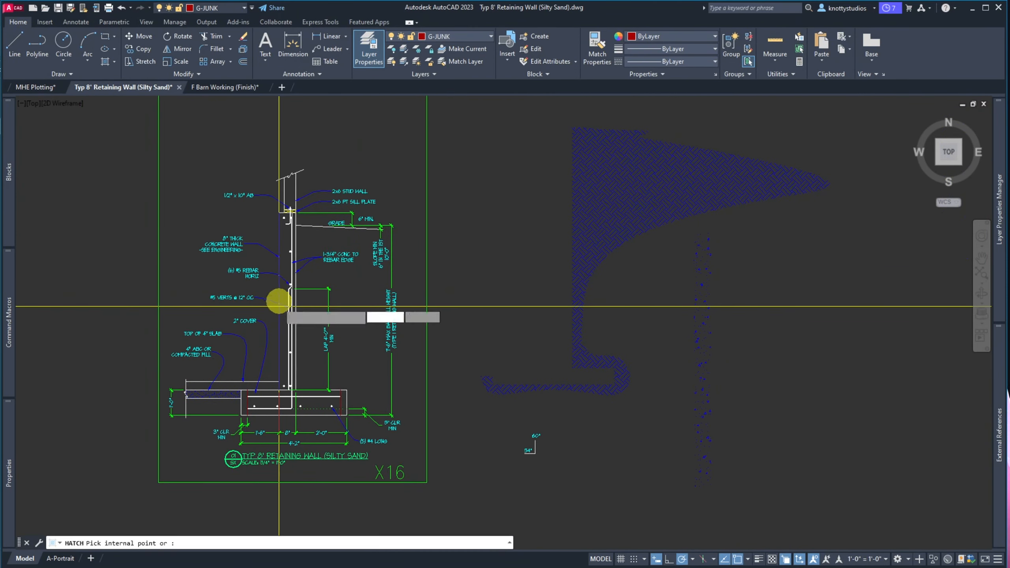
click(284, 275)
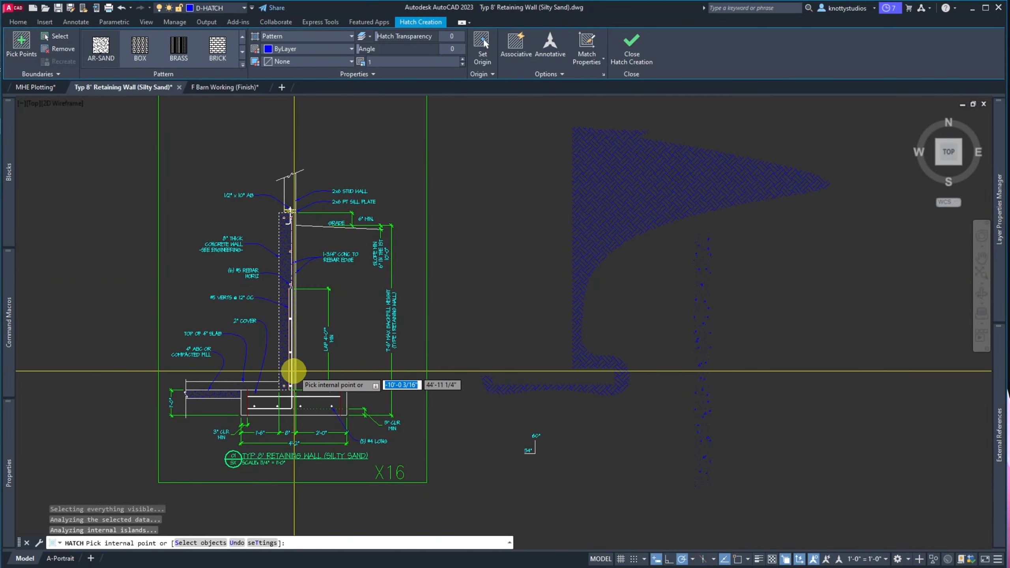
scroll(293, 366, up, 5)
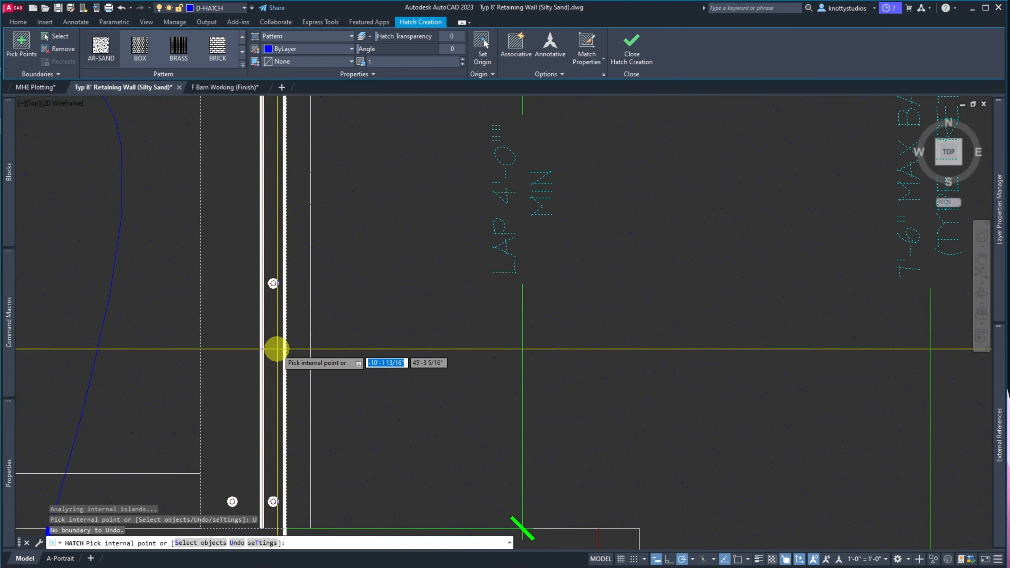
key(Escape)
text(u)
key(Return)
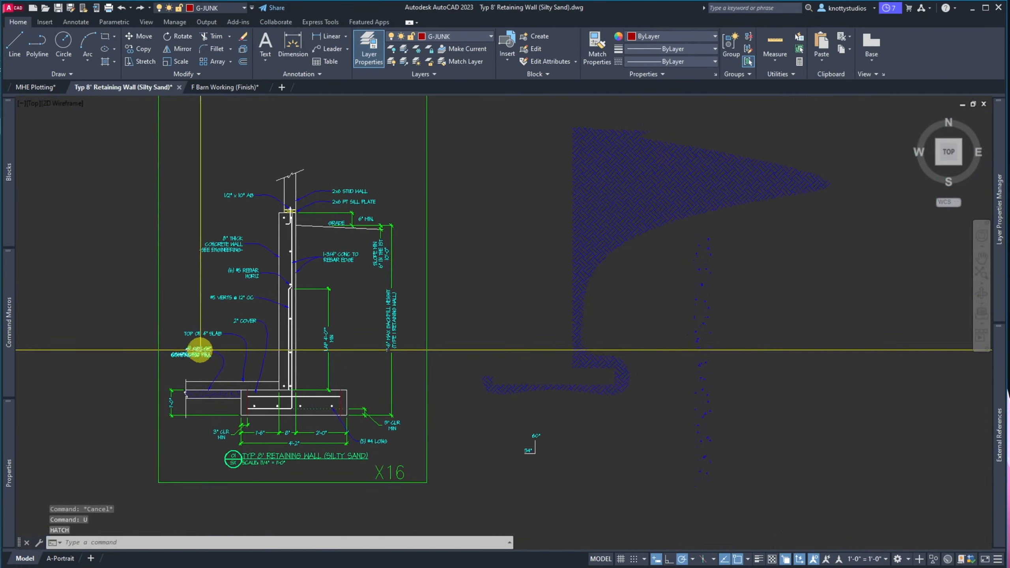
Rerun HATCH to accept the sand fill in the wall, then start MATCHPROP
scroll(297, 310, up, 2)
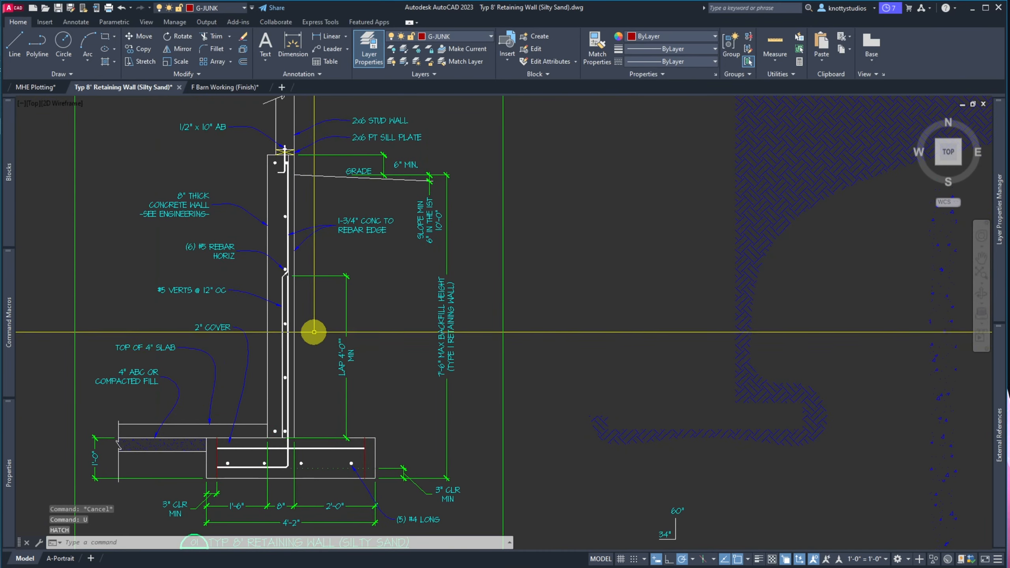
key(Return)
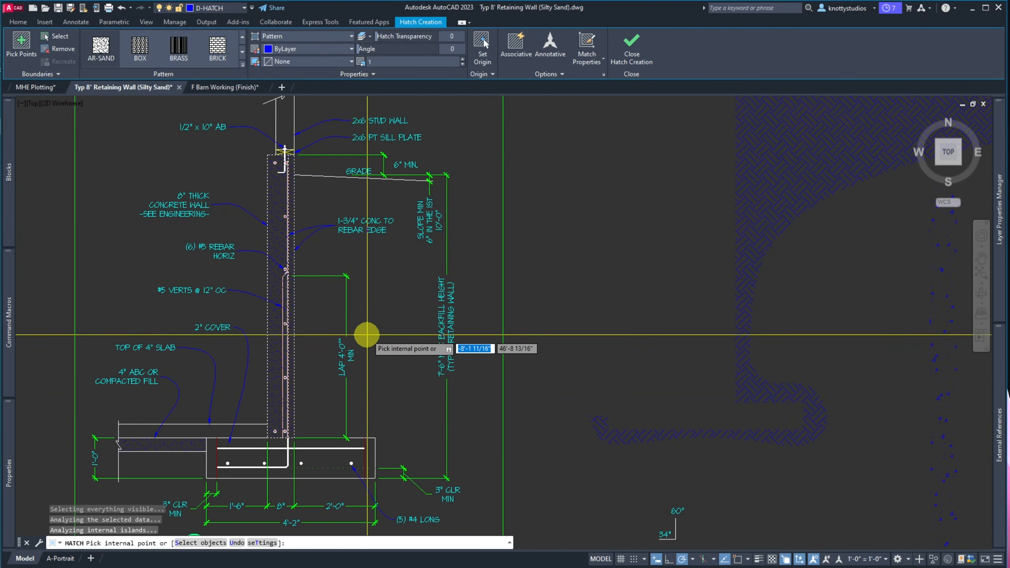
key(Return)
text(M)
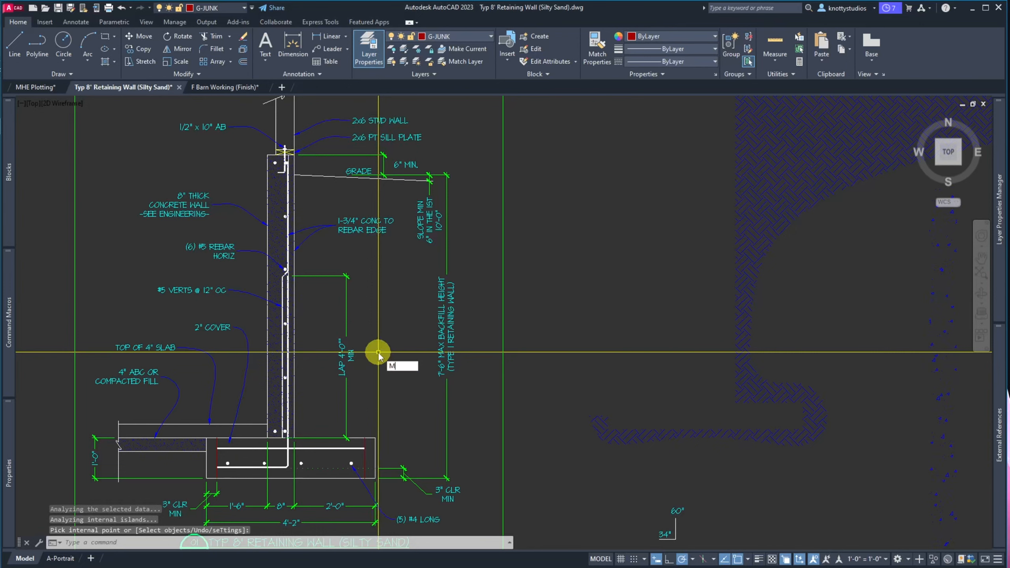
text(A)
key(Return)
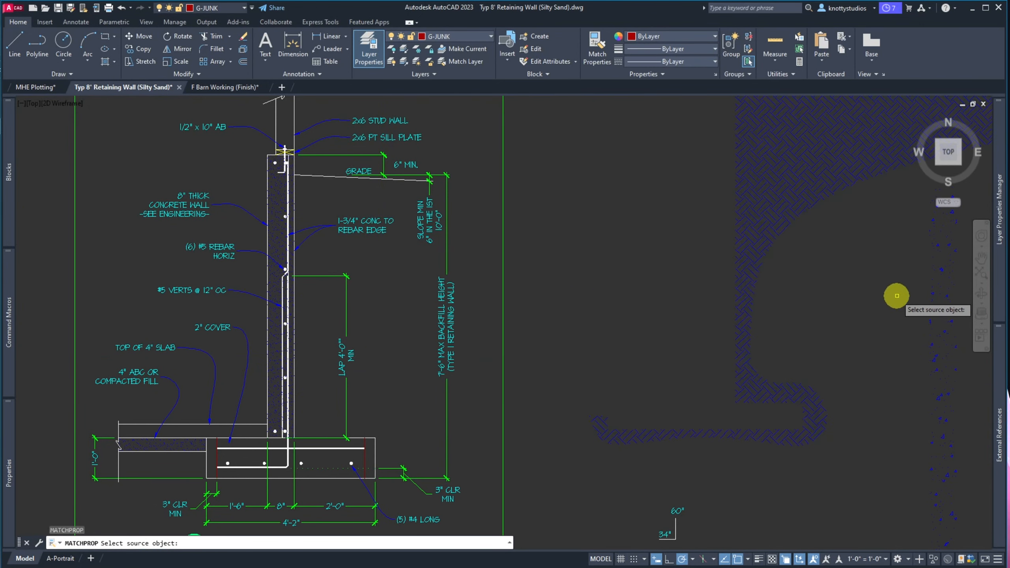
Copy the blue hatch's properties onto the wall hatch
click(952, 308)
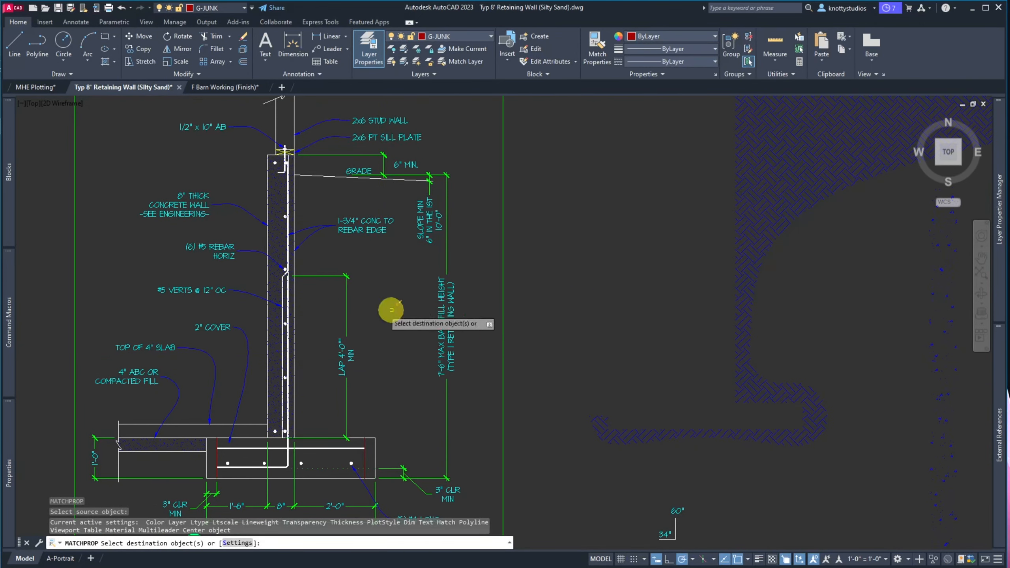
click(279, 230)
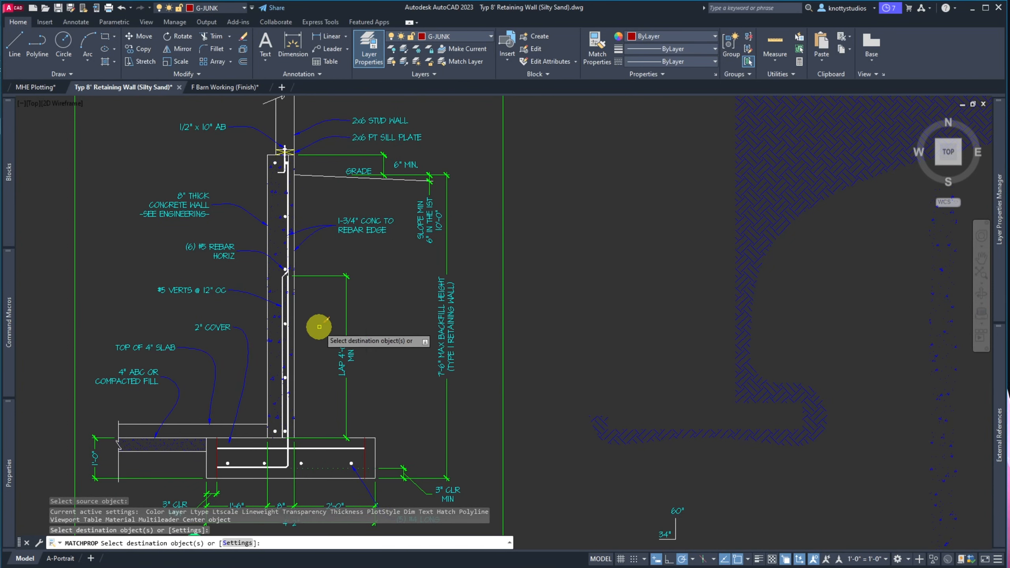
key(Escape)
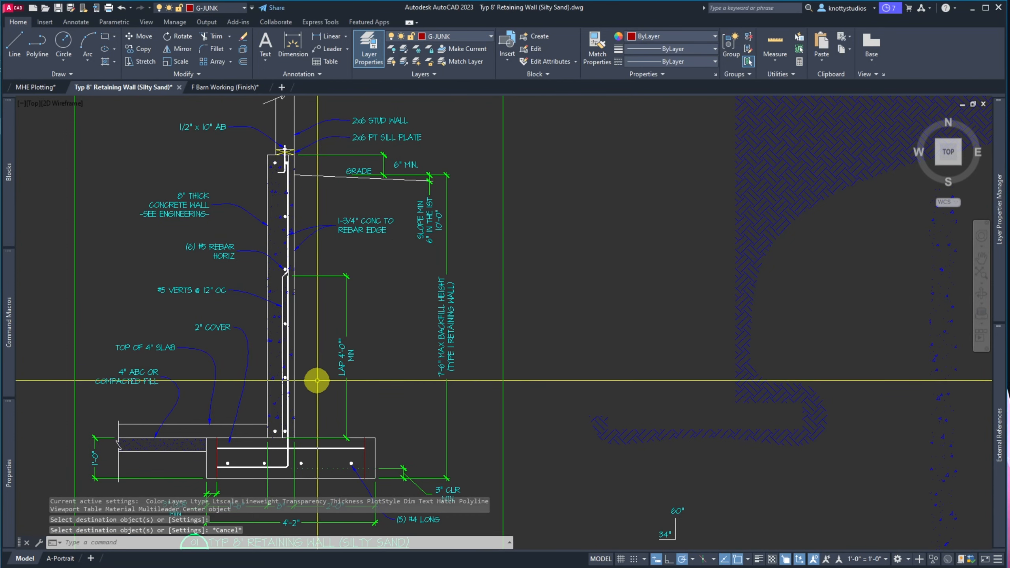
Hatch the slab, then the footing together with its narrow right-end strip
text(h)
key(Return)
click(183, 450)
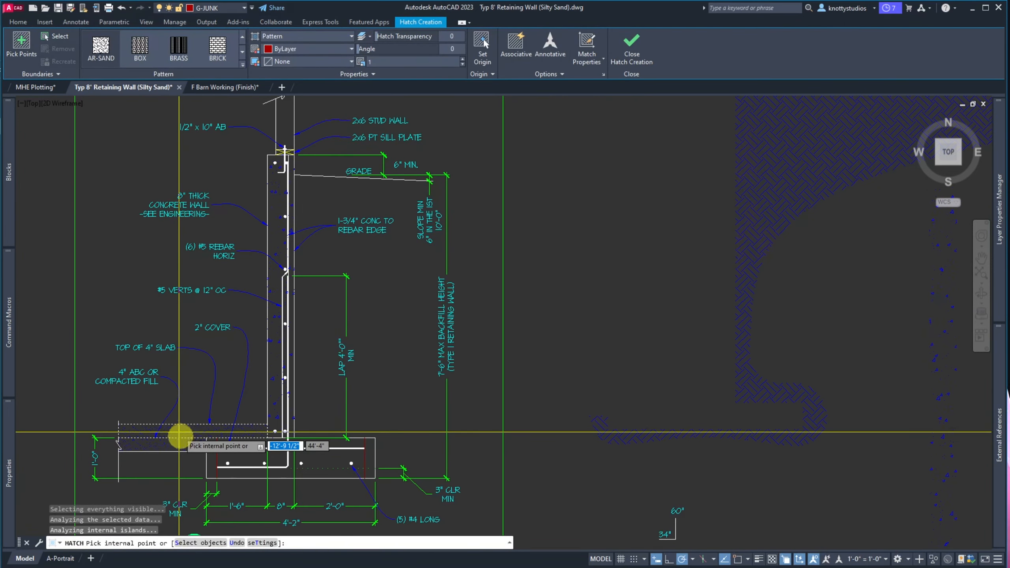
key(Return)
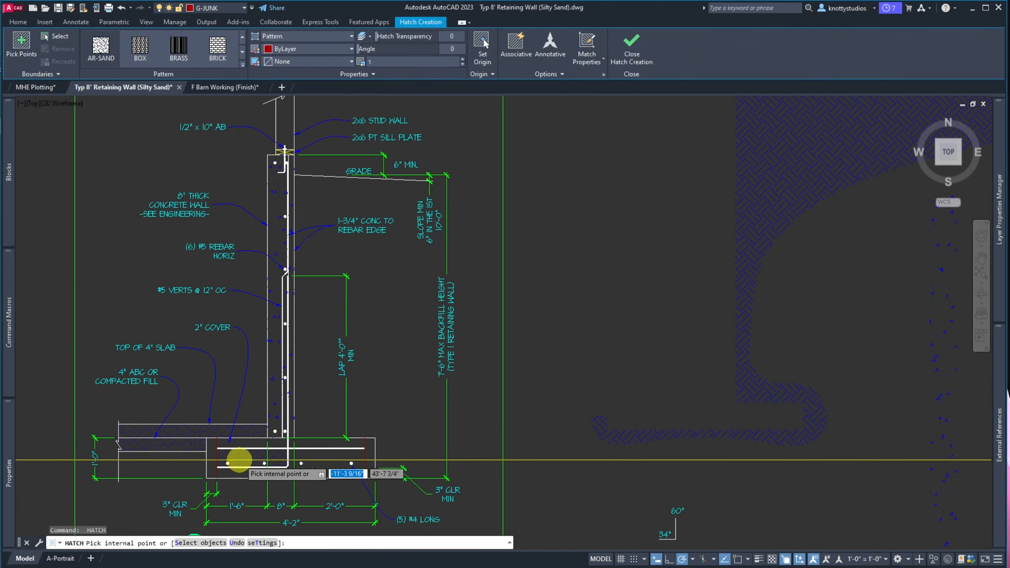
click(243, 458)
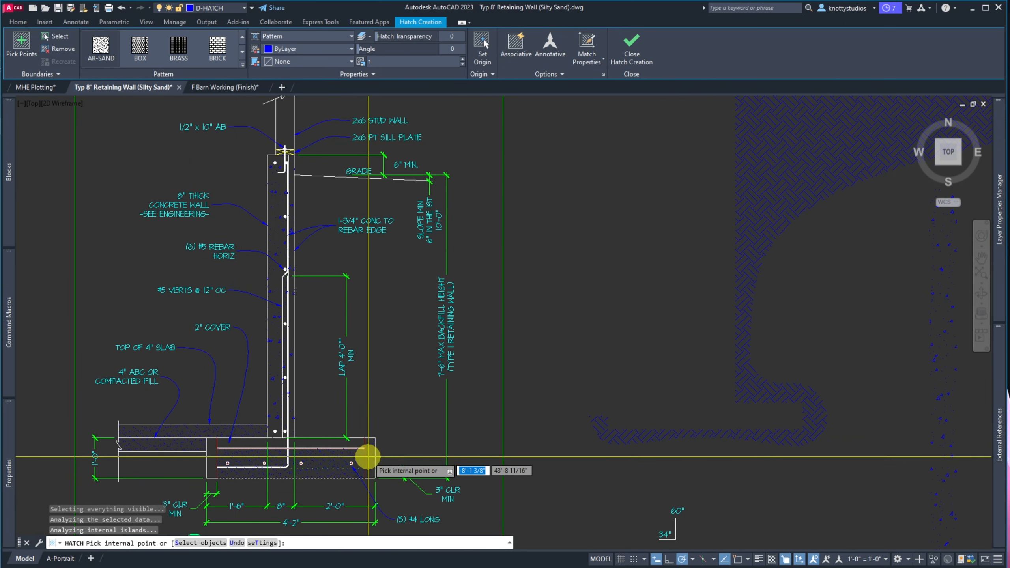
click(370, 473)
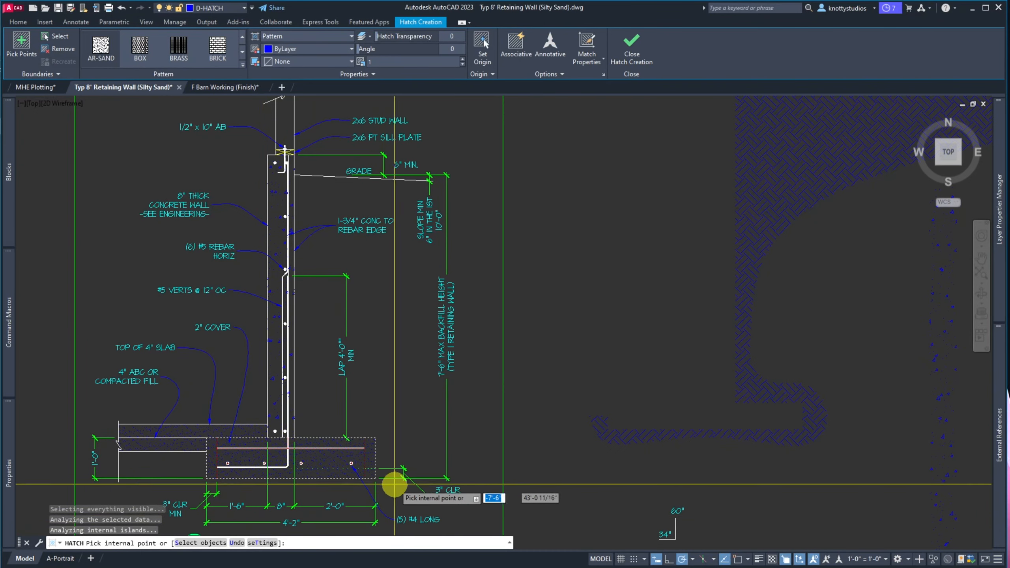
key(Return)
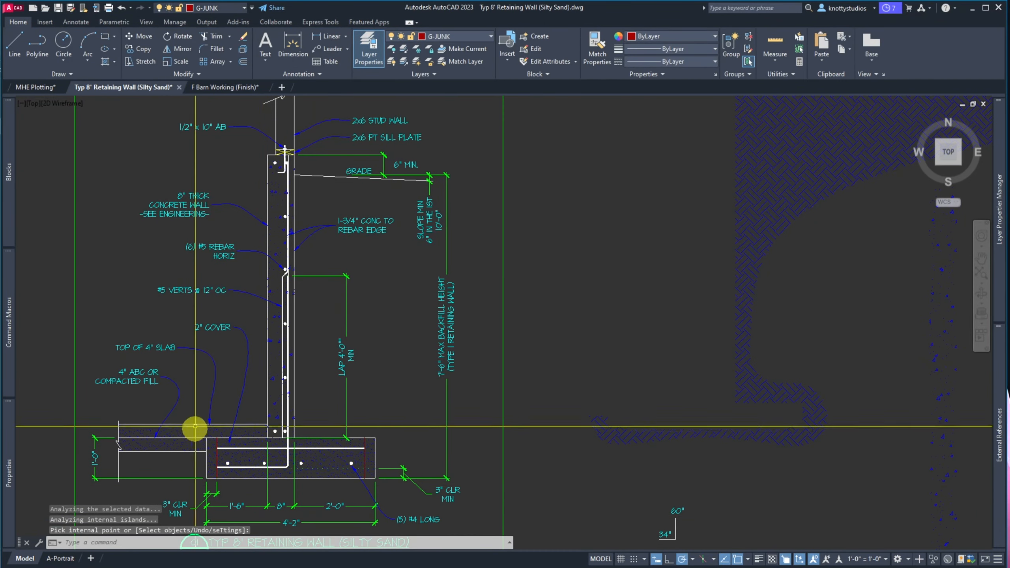
text(MA)
key(Return)
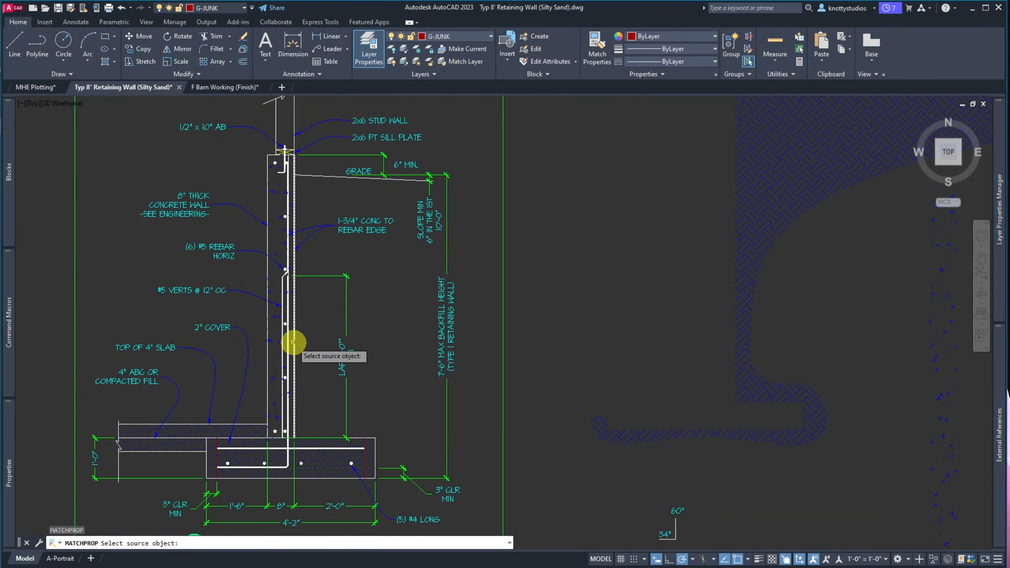
Apply the wall's concrete hatch properties to the footing hatch and its fill strip
click(274, 317)
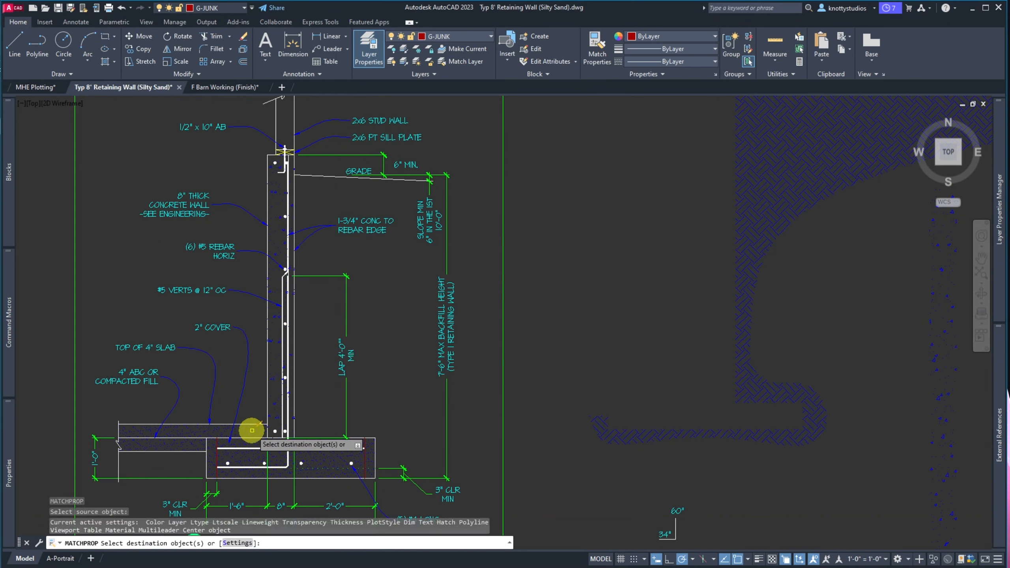
click(289, 446)
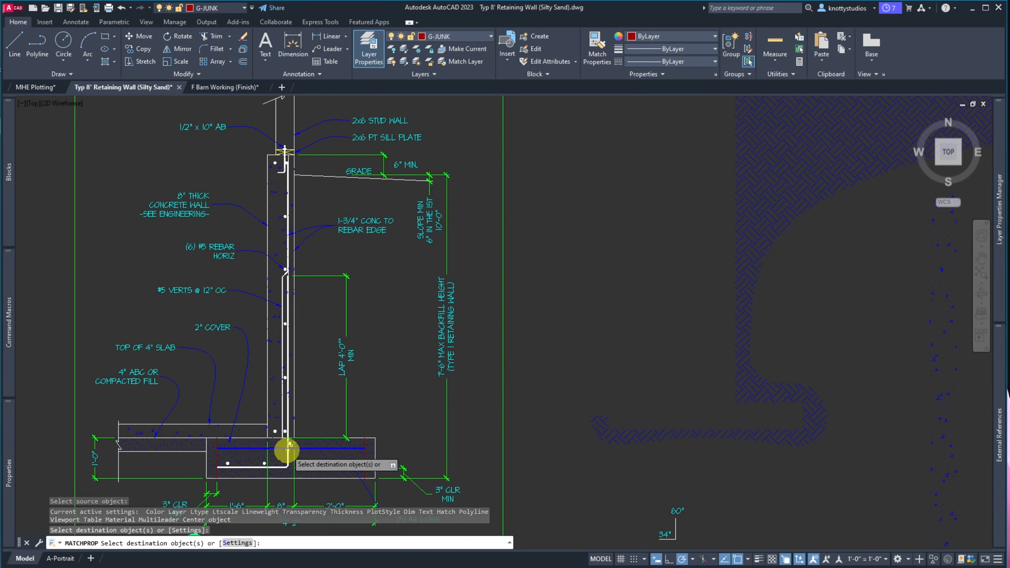
click(315, 457)
key(Return)
scroll(316, 492, down, 3)
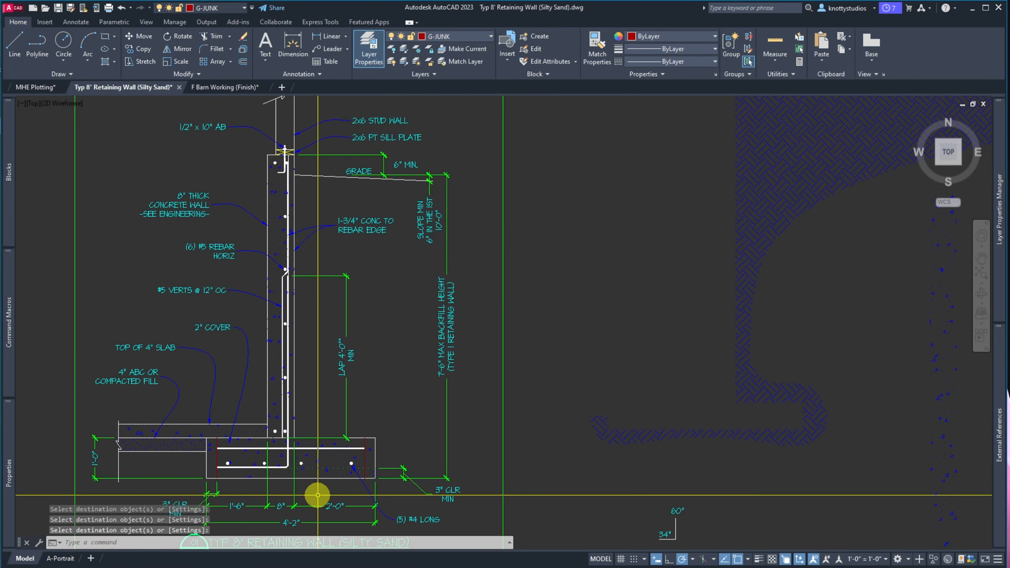
scroll(310, 360, down, 2)
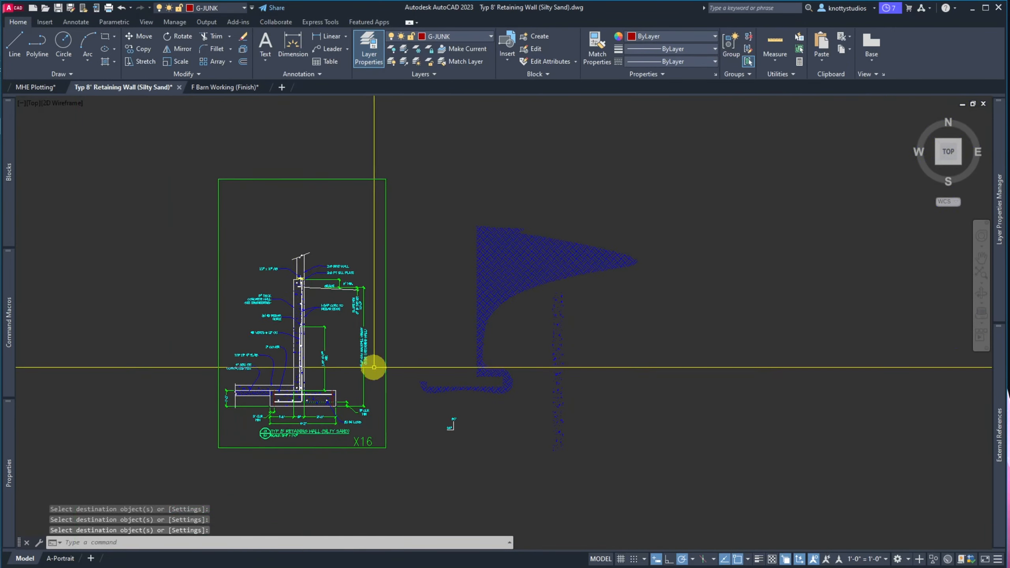
scroll(323, 295, up, 8)
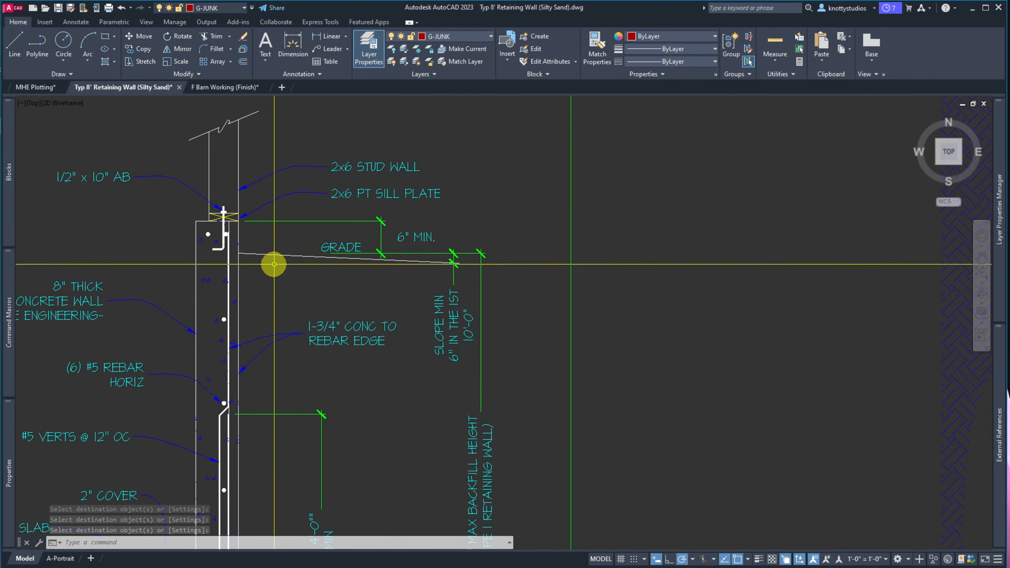
scroll(270, 318, down, 4)
scroll(271, 318, down, 2)
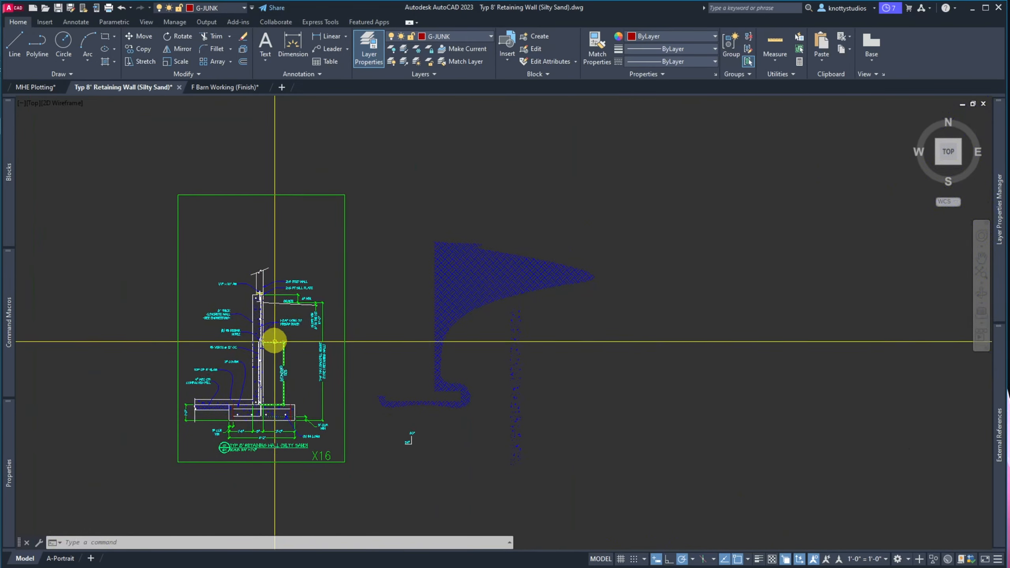
Select the earth hatch and its tip grip, then cancel the reshape
click(593, 282)
click(569, 257)
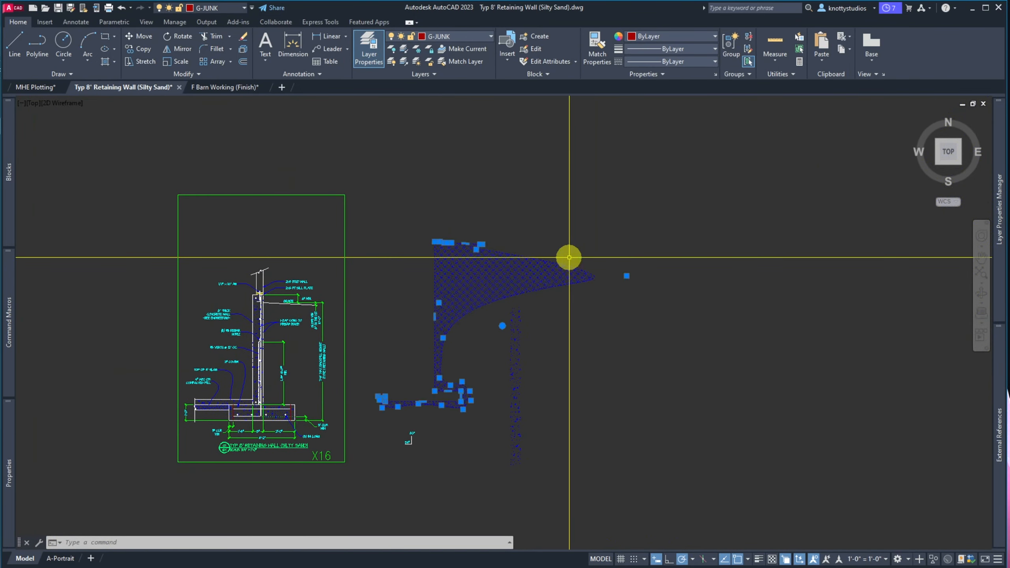
click(622, 275)
click(623, 275)
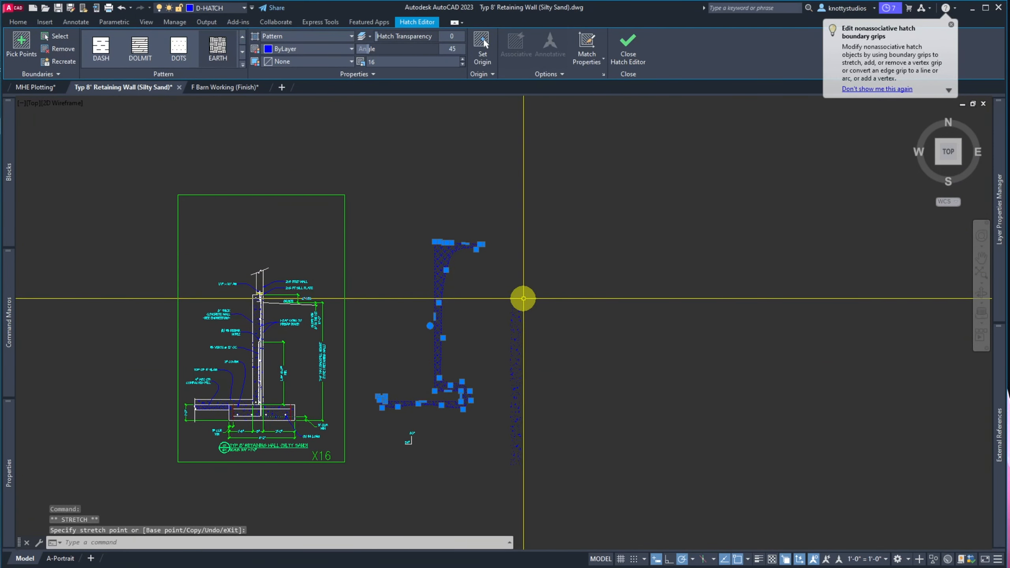
key(Escape)
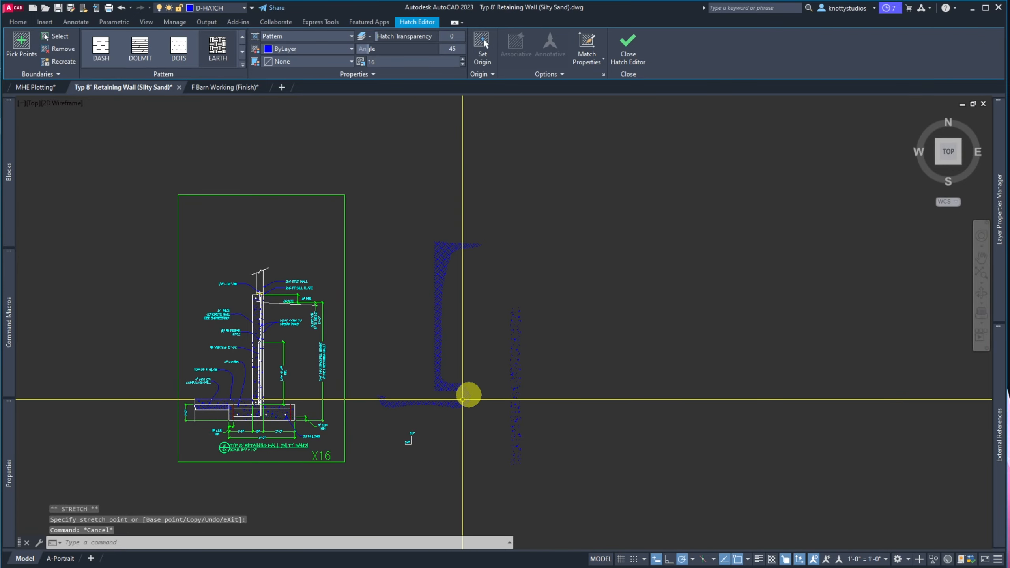
Erase the dotted vertical hatch strip using a window selection
text(e)
key(space)
click(543, 463)
click(518, 381)
key(space)
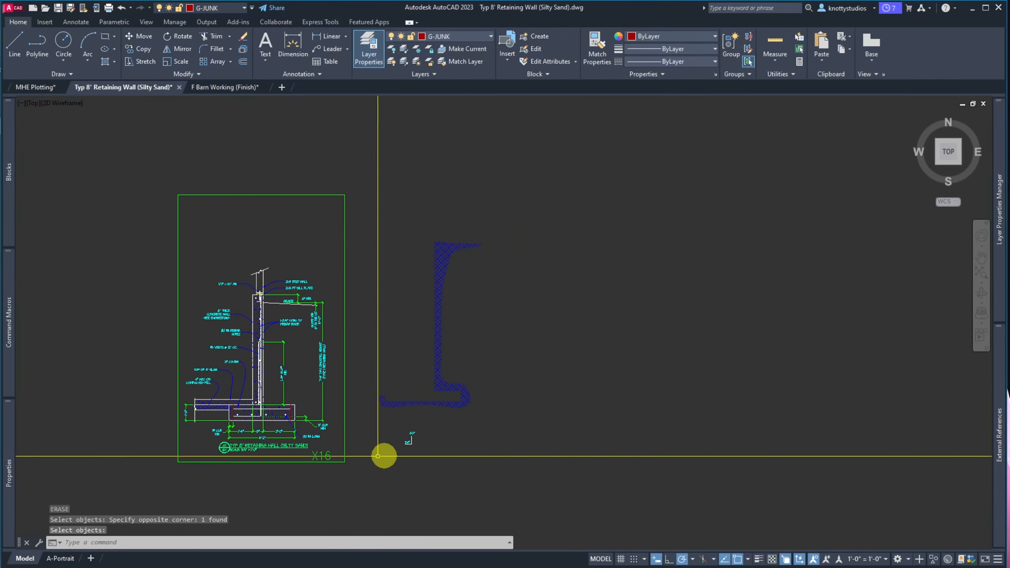
scroll(218, 439, up, 8)
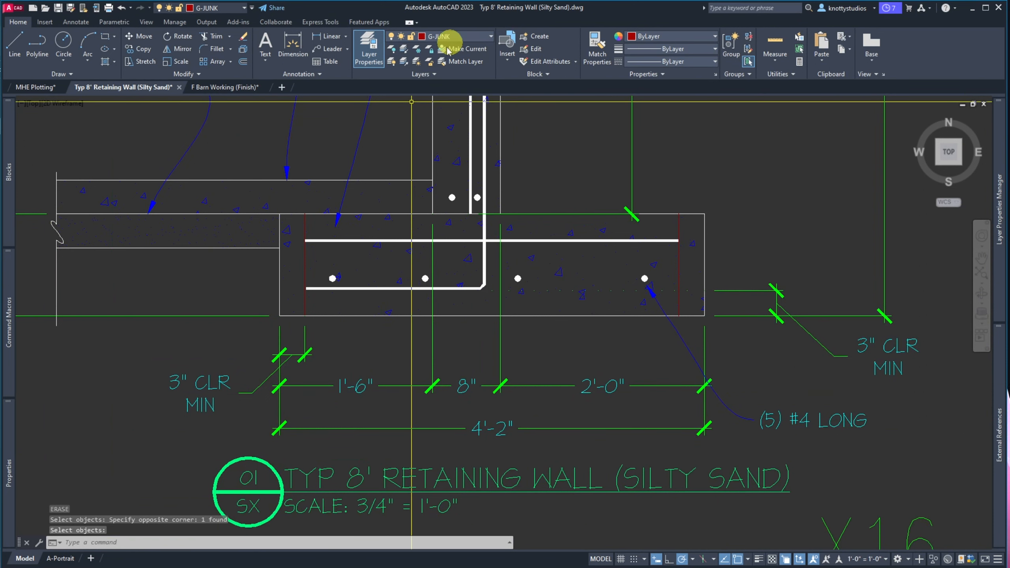
Start a spline (SPL) at the slab's lower edge and route it beneath the footing
text(spl)
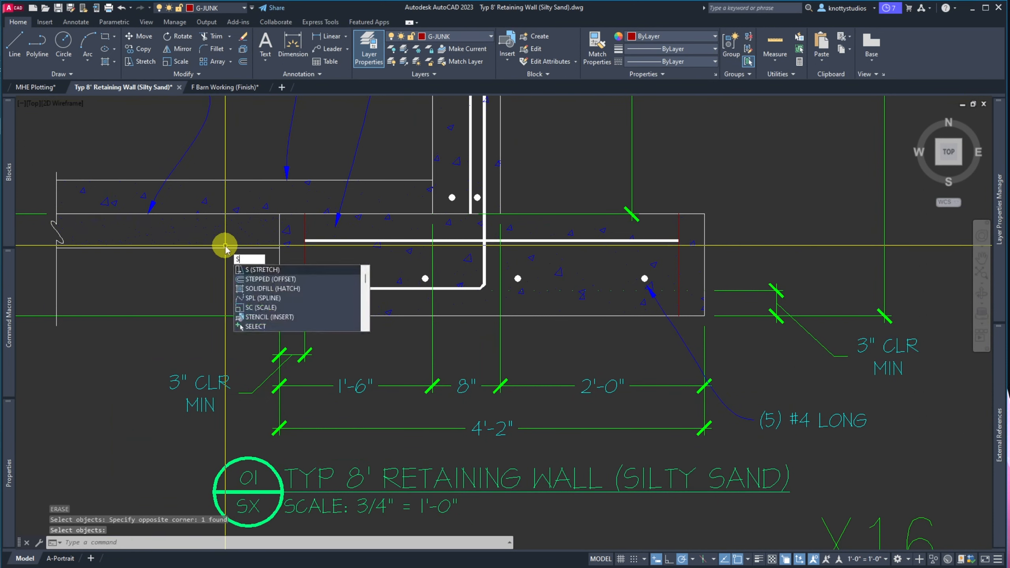
key(Return)
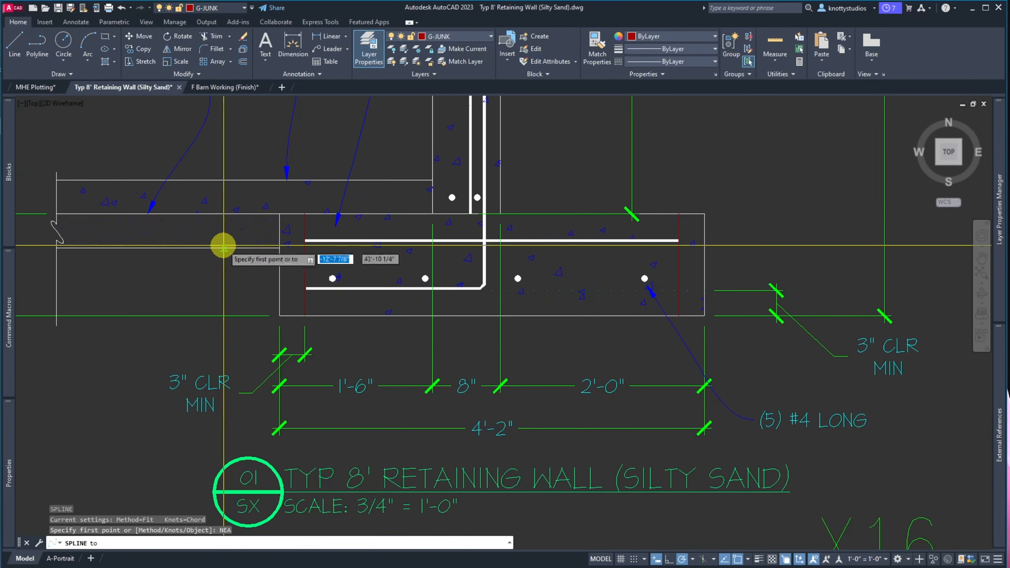
click(190, 247)
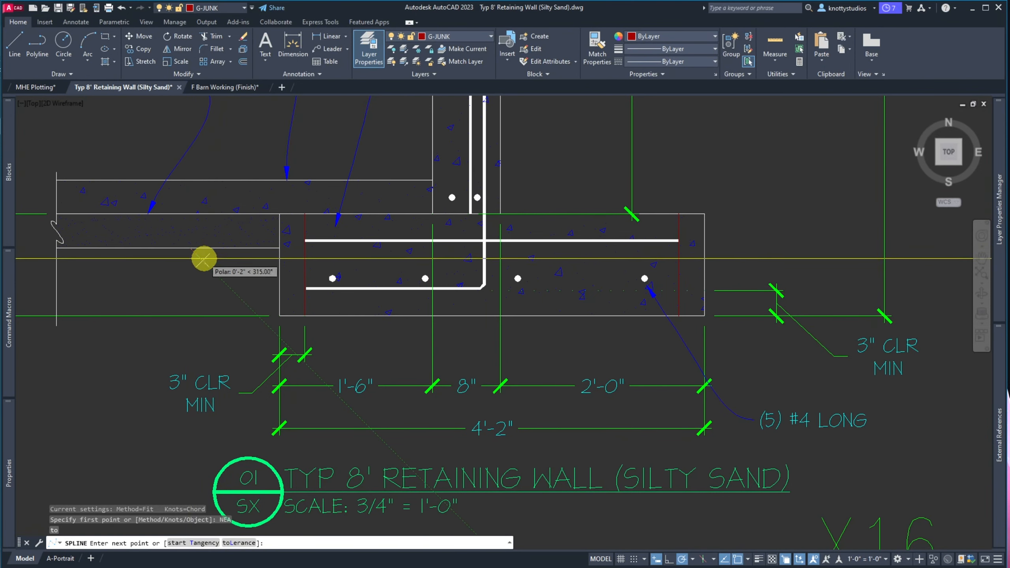
click(223, 301)
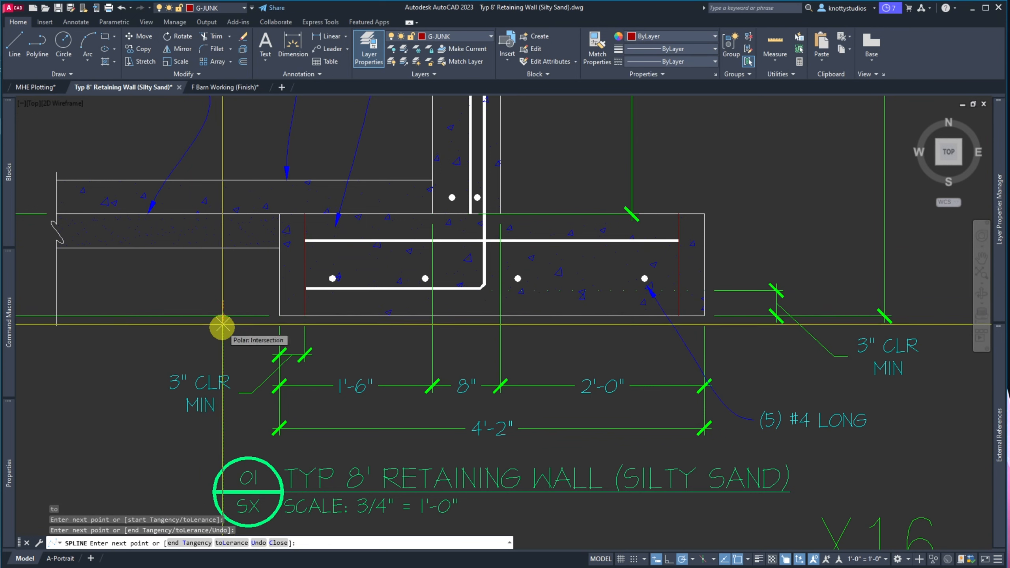
click(225, 332)
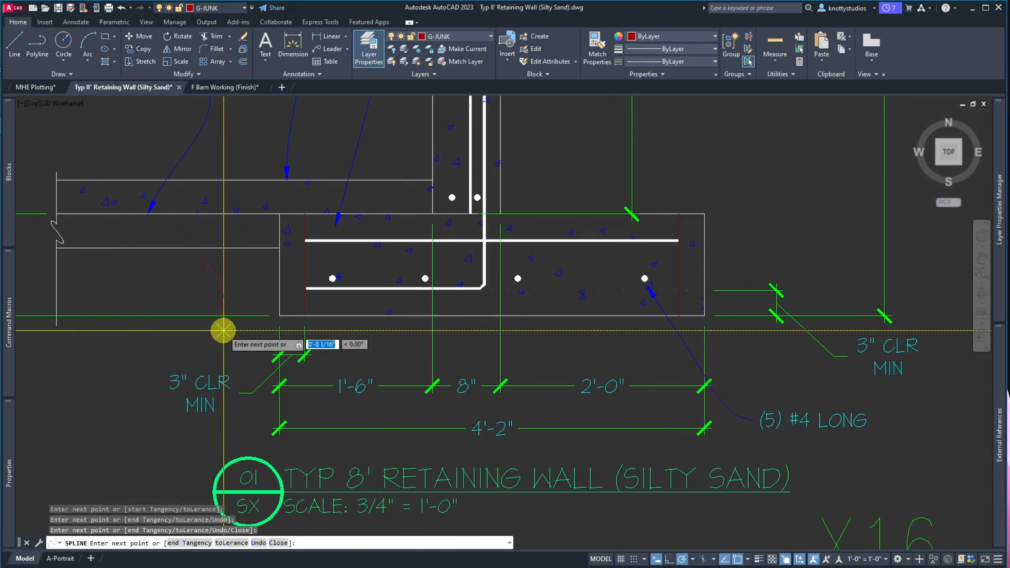
click(238, 346)
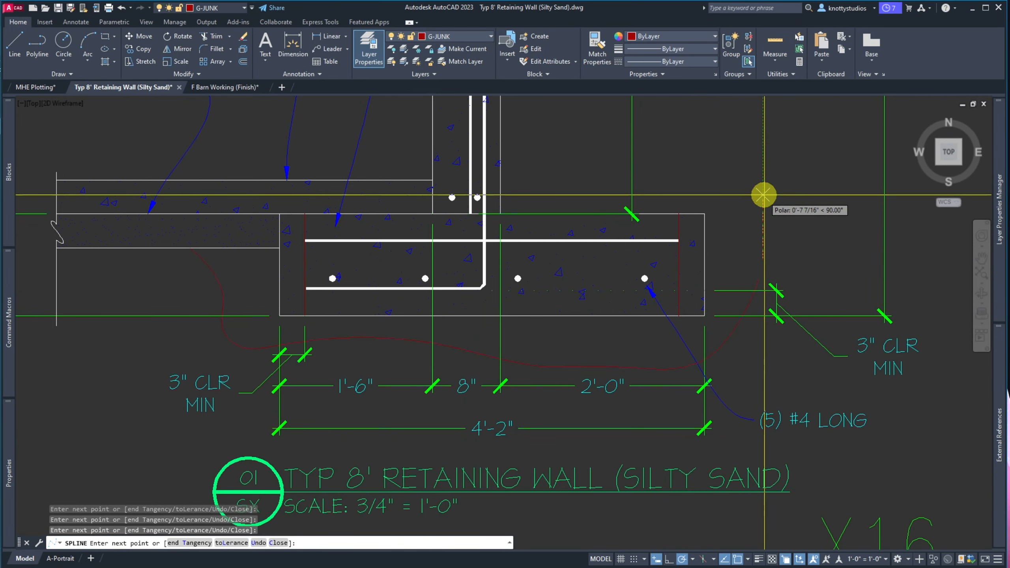
Continue the spline past the footing's right end and up the backfill side to grade
scroll(763, 184, down, 6)
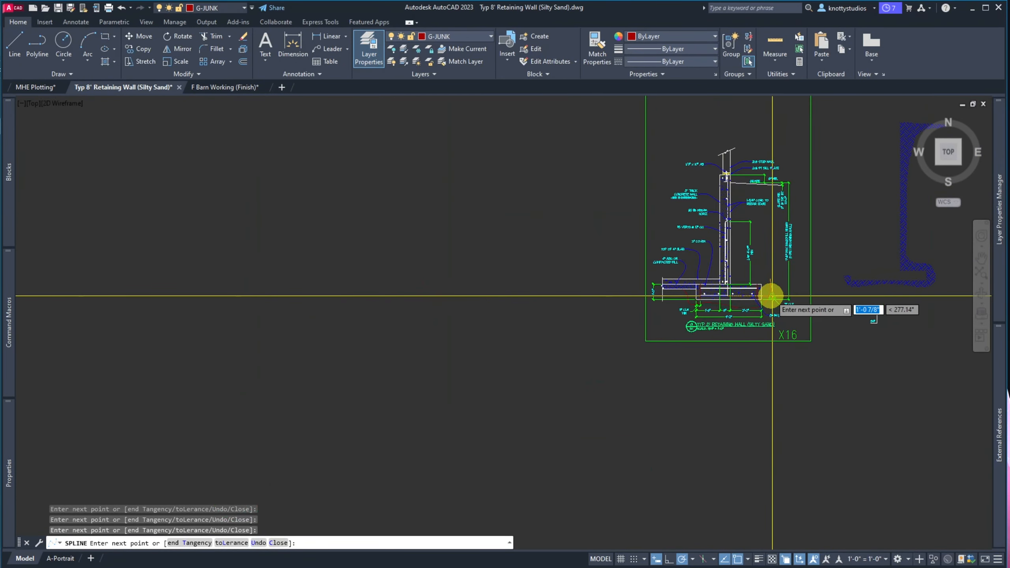
scroll(773, 252, up, 2)
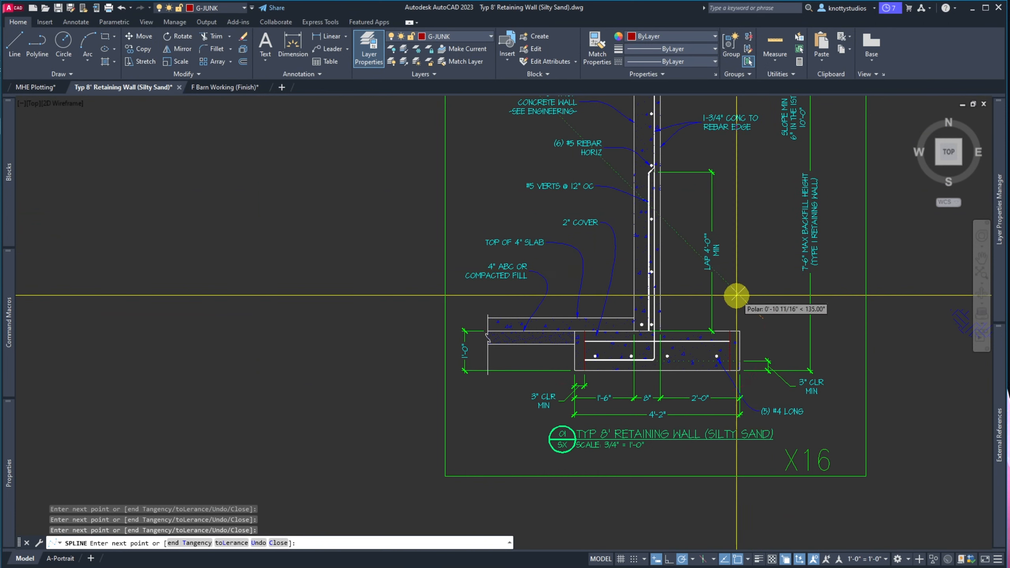
scroll(743, 314, up, 6)
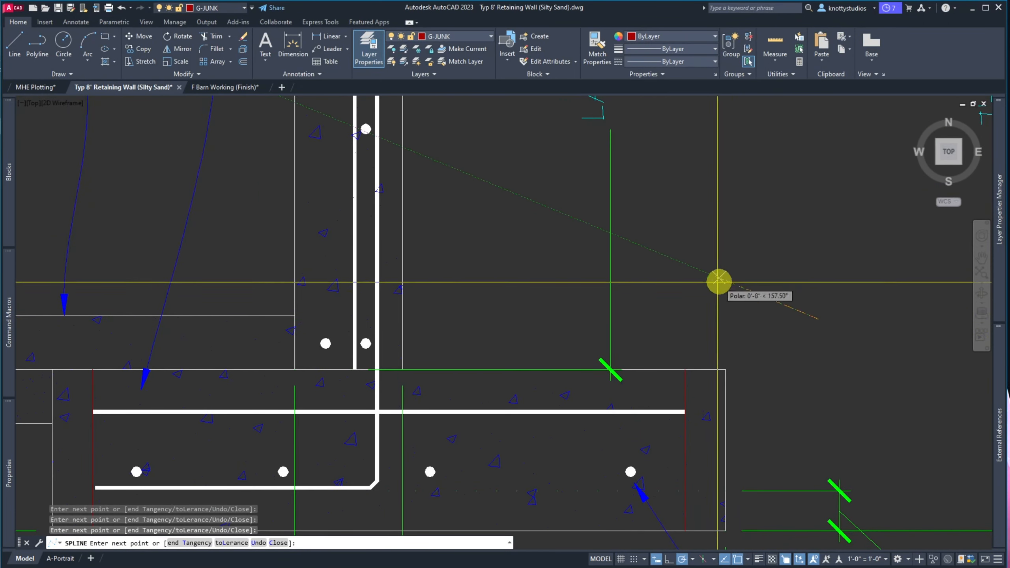
click(736, 276)
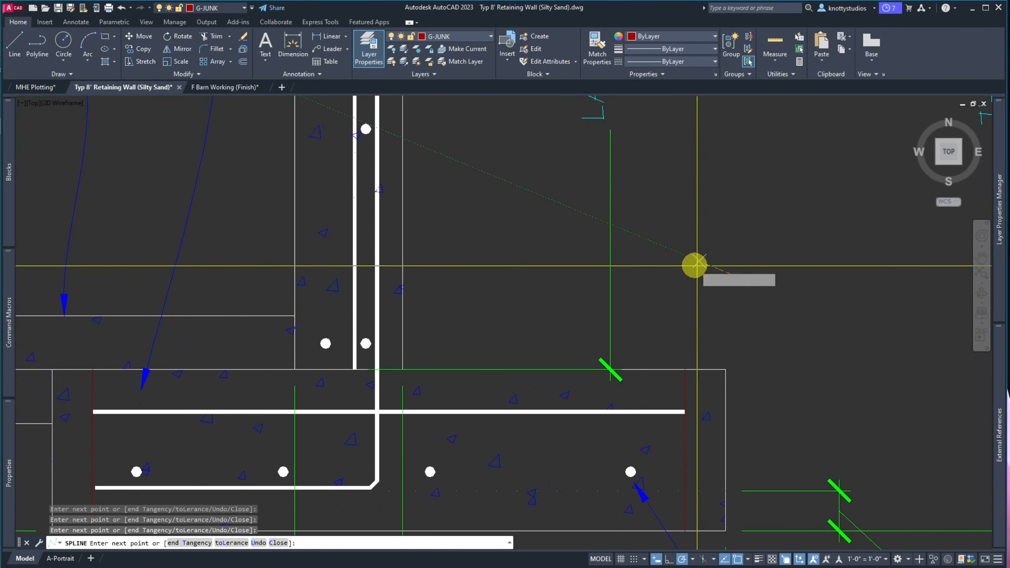
click(582, 241)
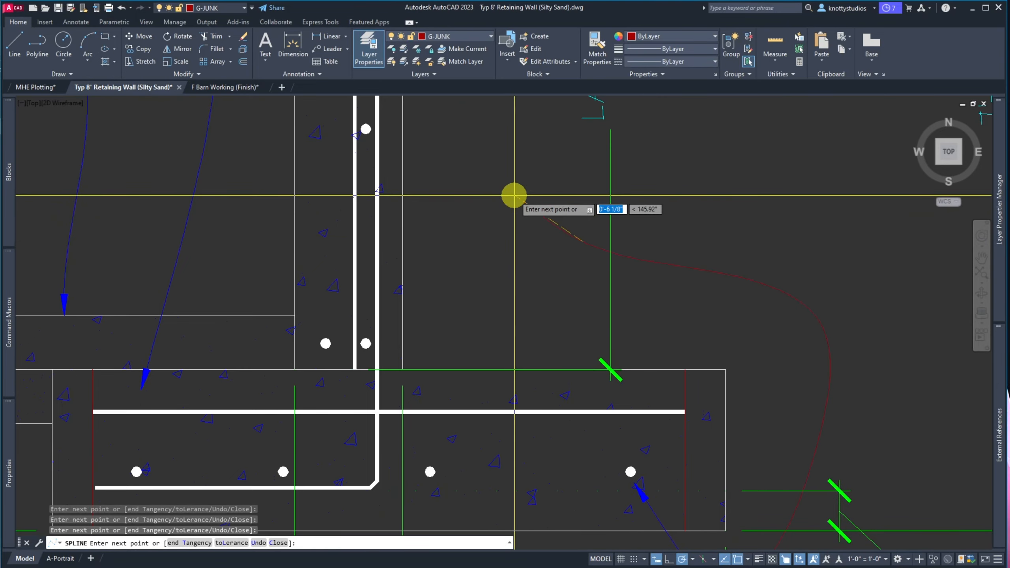
scroll(517, 239, down, 5)
scroll(514, 217, up, 3)
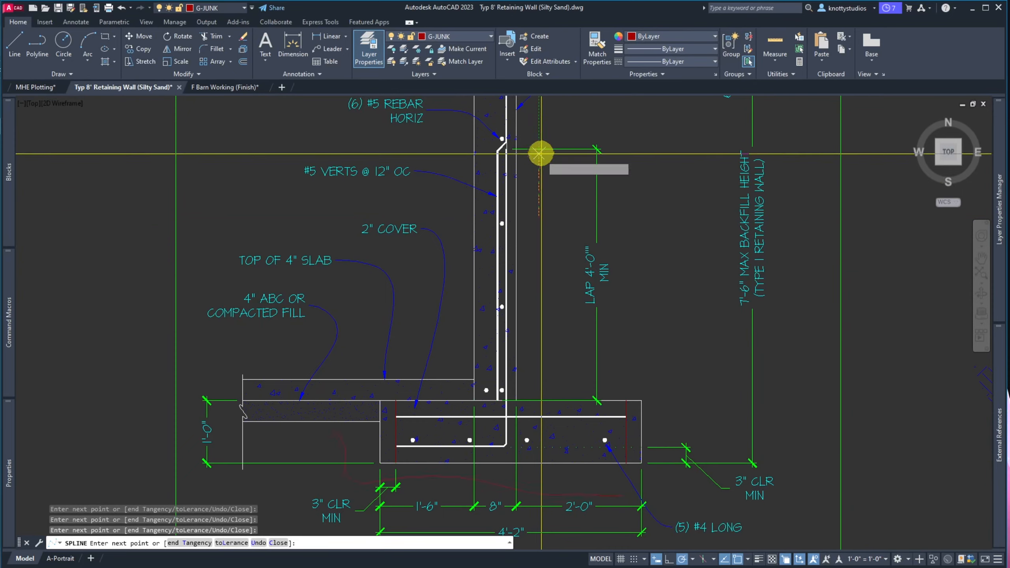
scroll(538, 159, down, 5)
scroll(540, 149, up, 8)
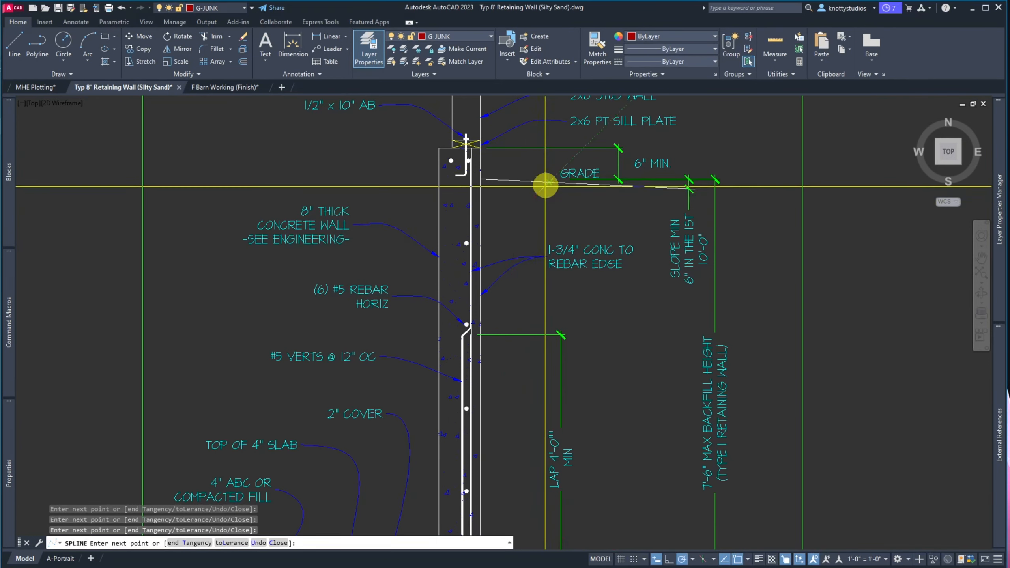
key(Return)
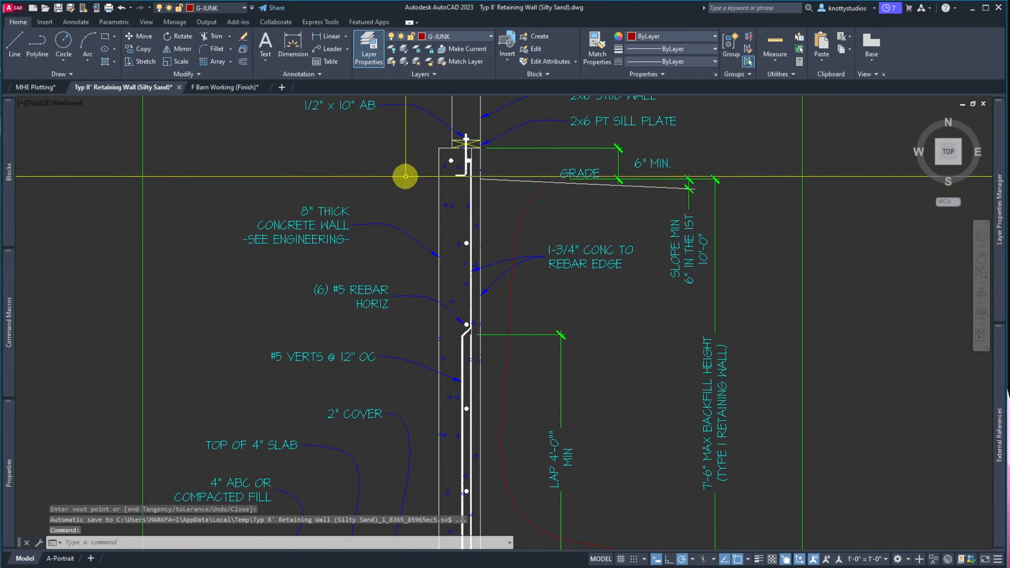
scroll(401, 165, down, 2)
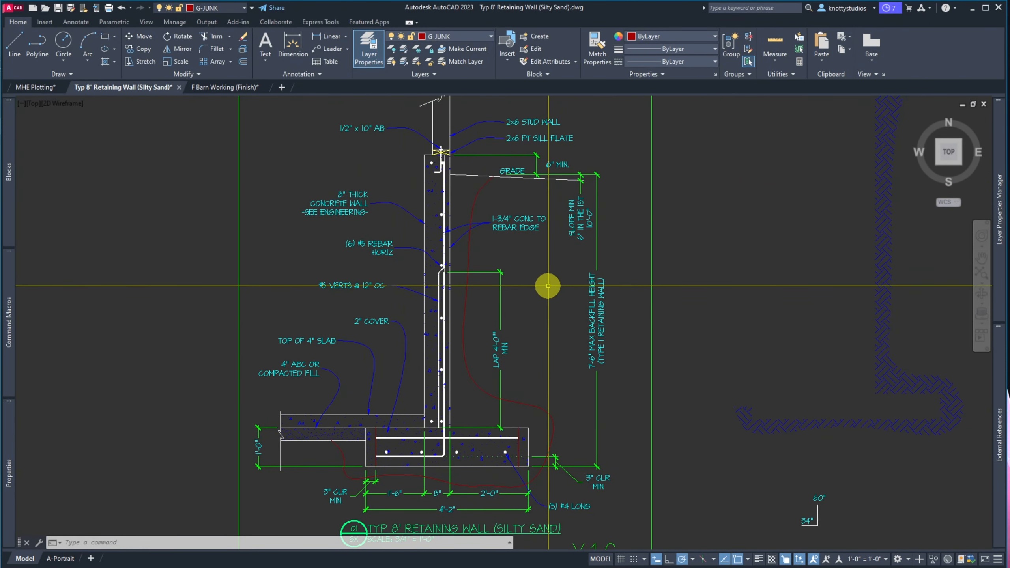
Try the AR-SAND and then SOLID patterns on the backfill hatch
key(Return)
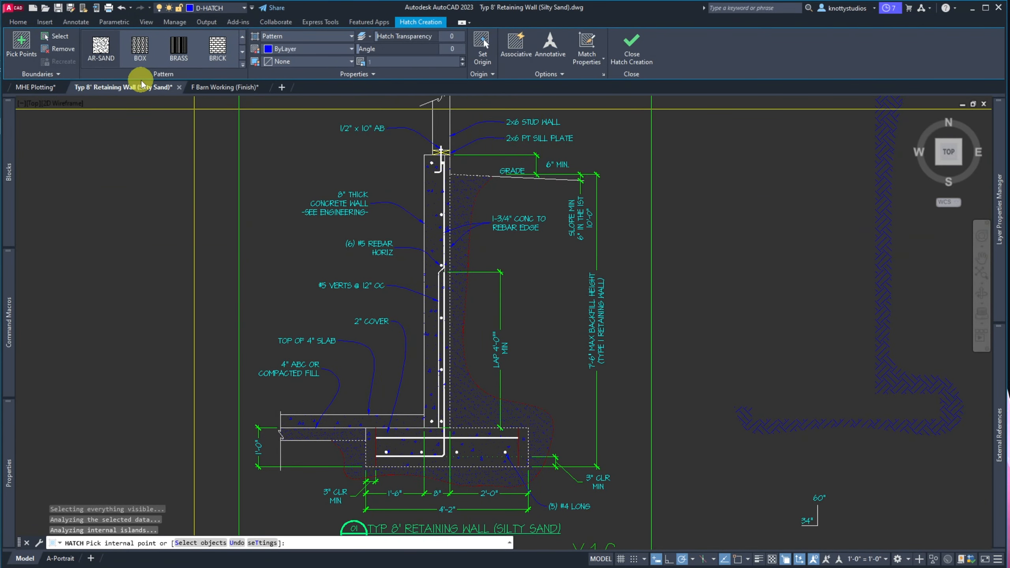
click(99, 62)
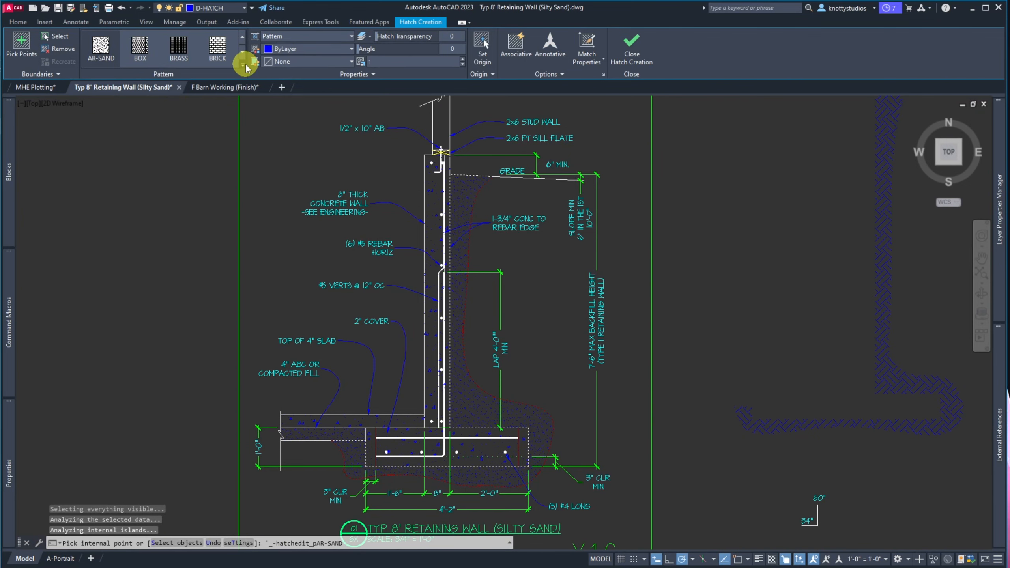
click(242, 37)
click(242, 37)
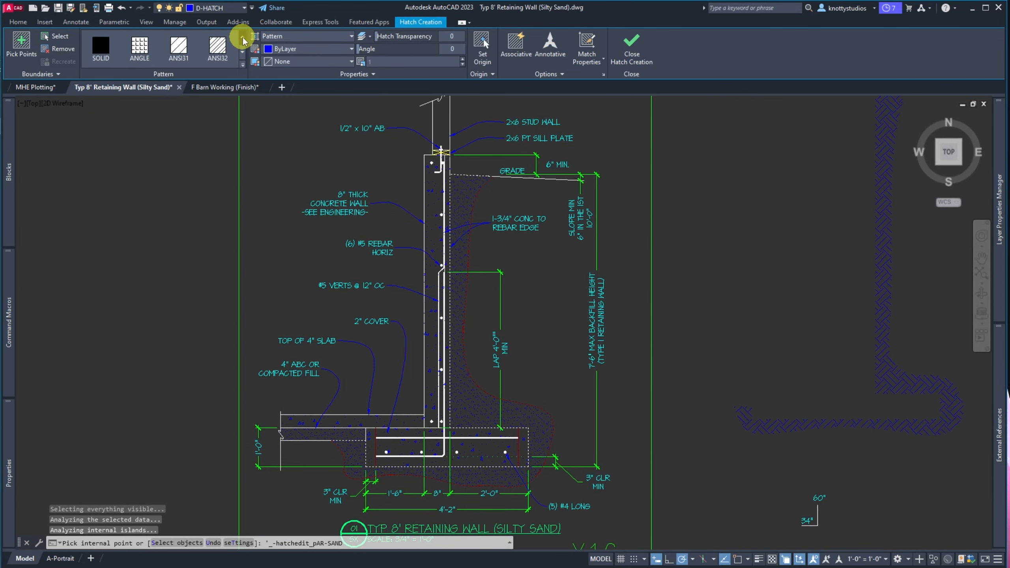
click(102, 51)
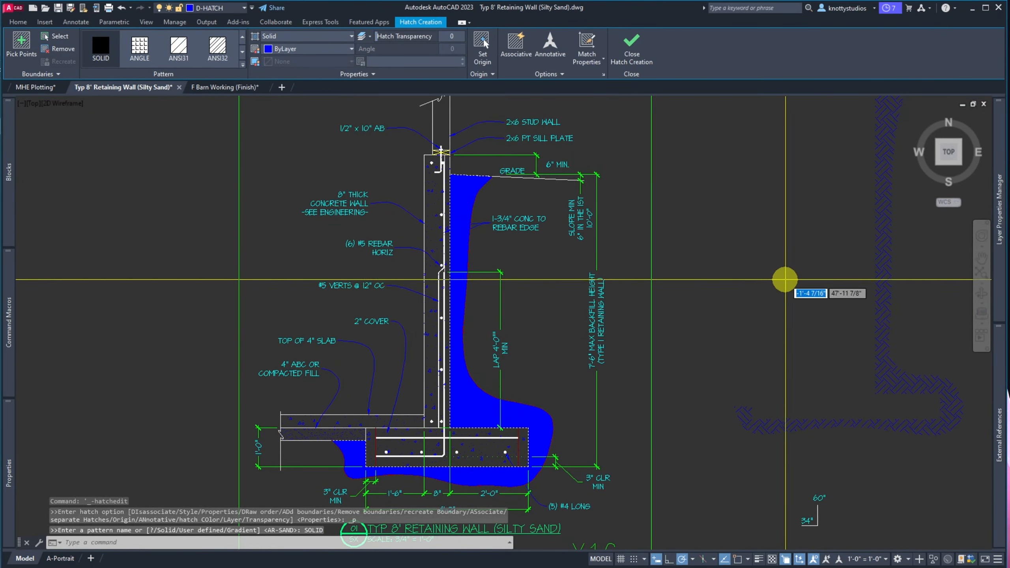
click(632, 59)
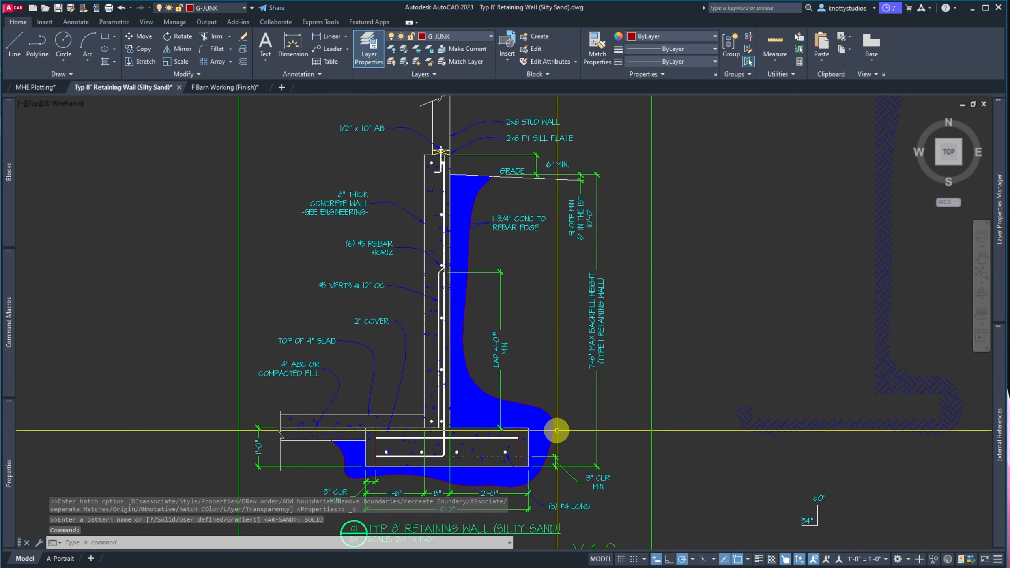
Match the backfill hatch to the right-hand crosshatch, then undo that change
text(ma)
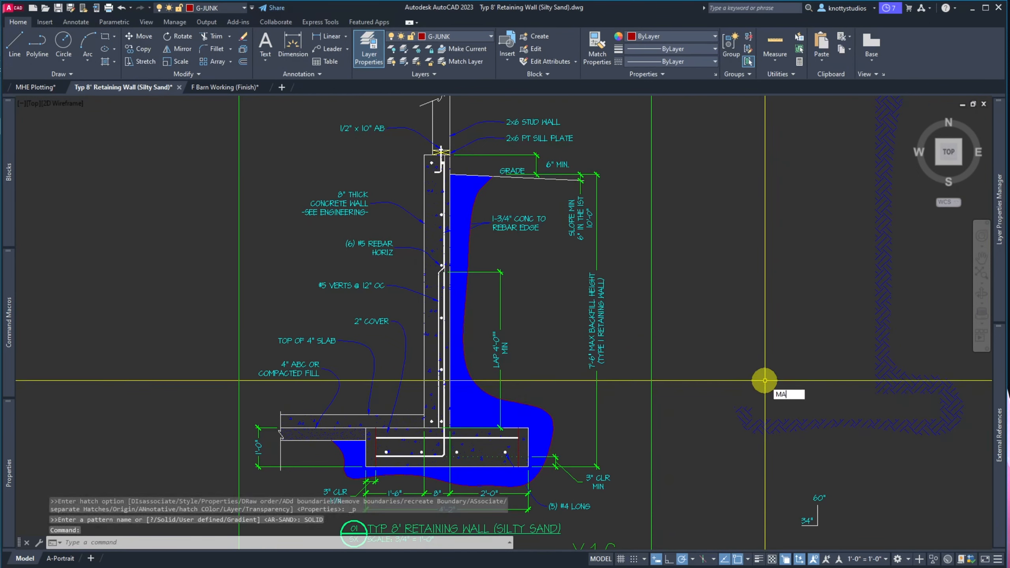
key(Return)
click(870, 364)
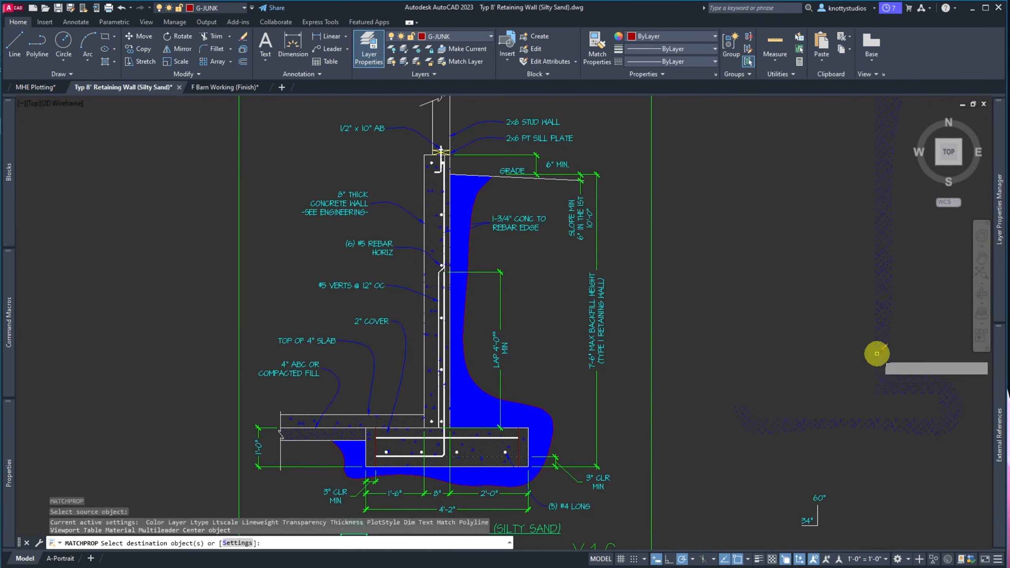
click(458, 242)
key(Return)
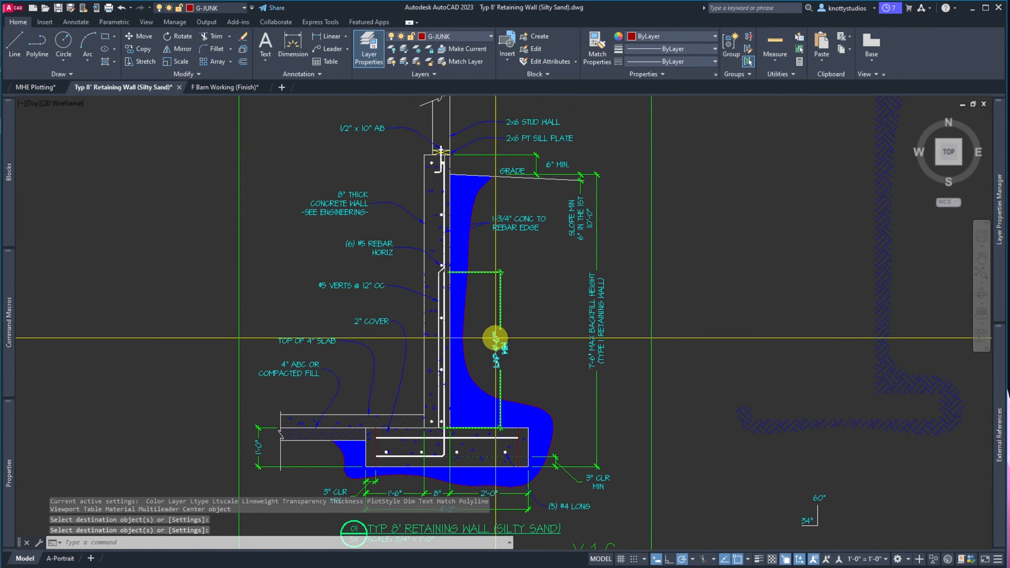
click(480, 225)
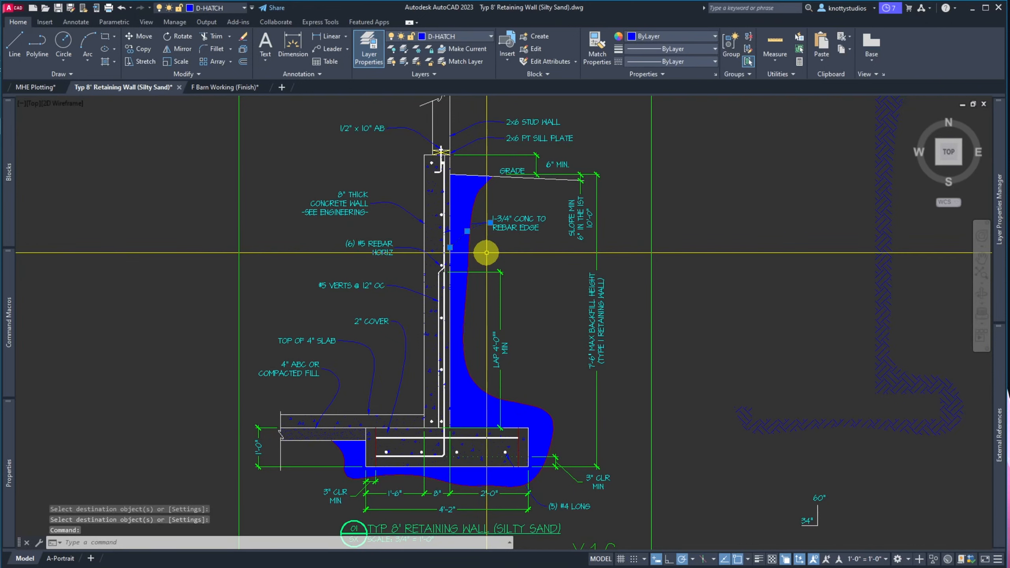
key(Escape)
text(u)
key(Return)
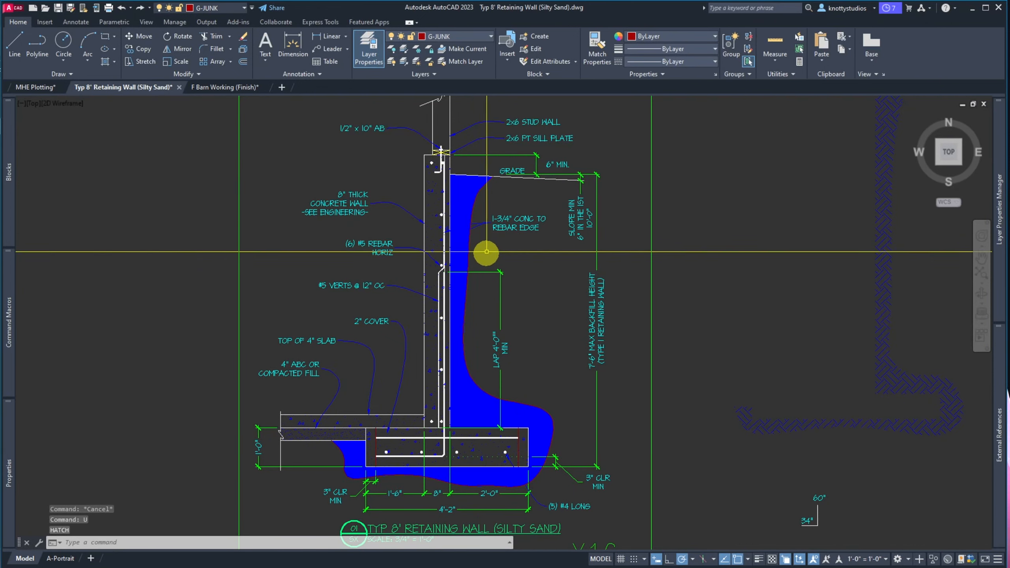
key(Escape)
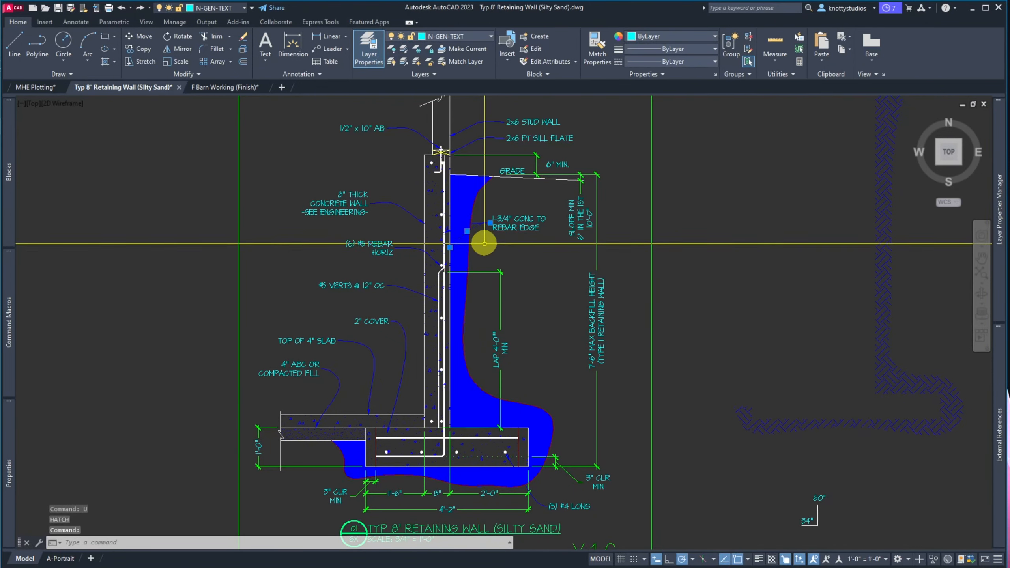
Reapply the right-hand crosshatch's properties to the backfill hatch
text(m)
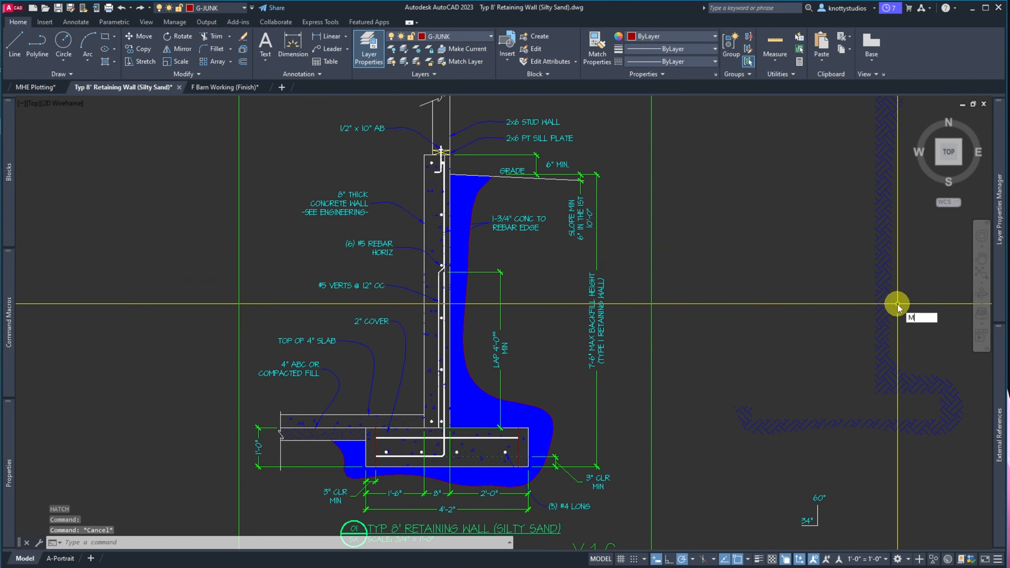
text(a)
key(Return)
click(882, 277)
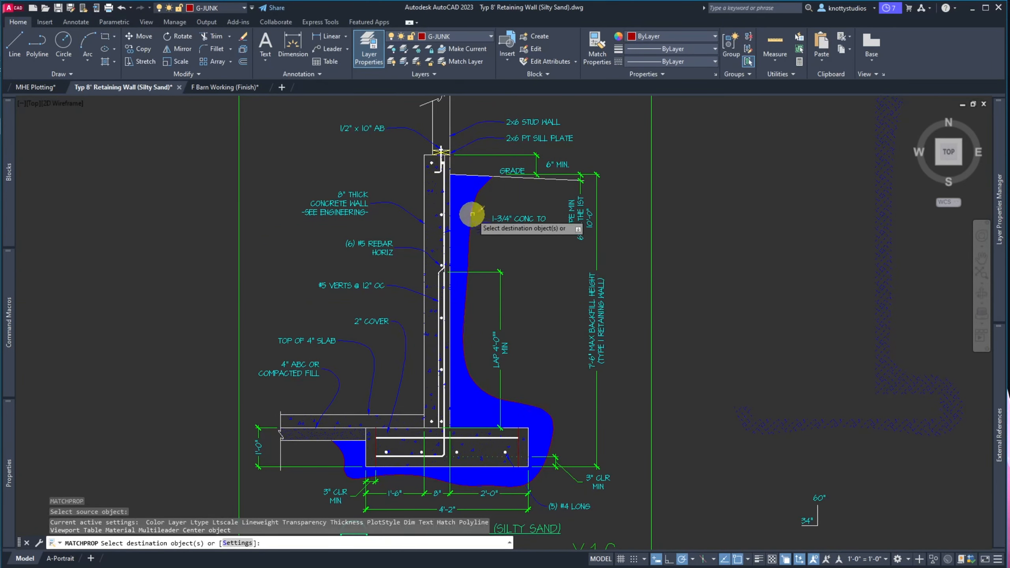
click(472, 214)
key(Return)
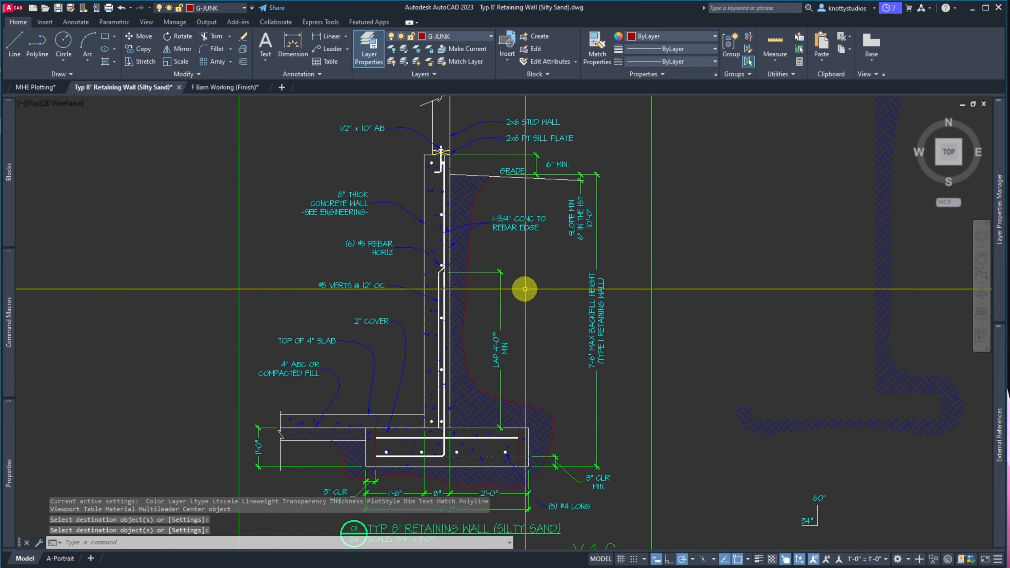
scroll(524, 289, down, 5)
text(e)
key(Return)
Erase the crosshatch right of the detail and zoom out to check the wall
click(712, 394)
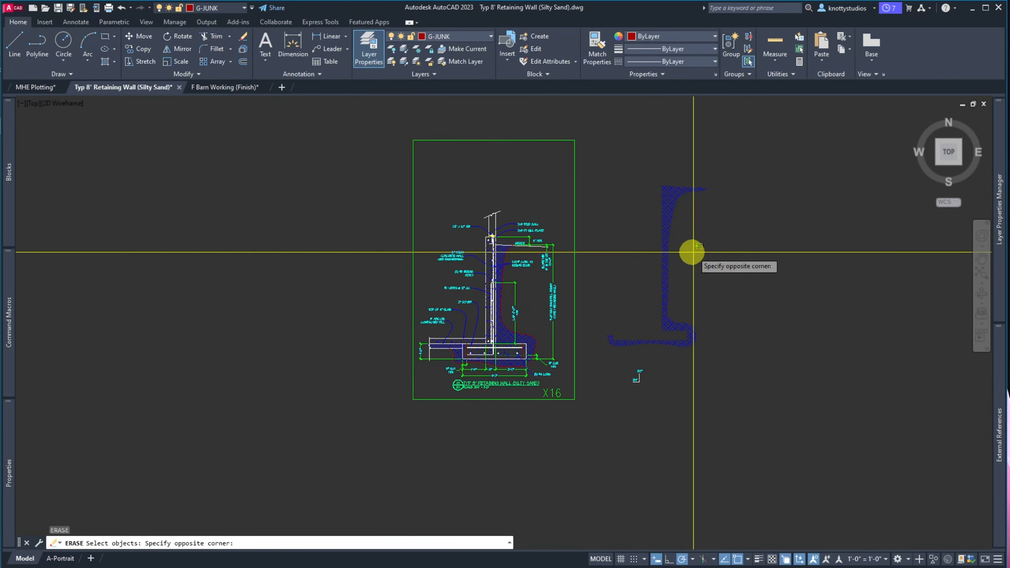
click(692, 251)
click(669, 252)
key(Return)
scroll(649, 379, up, 8)
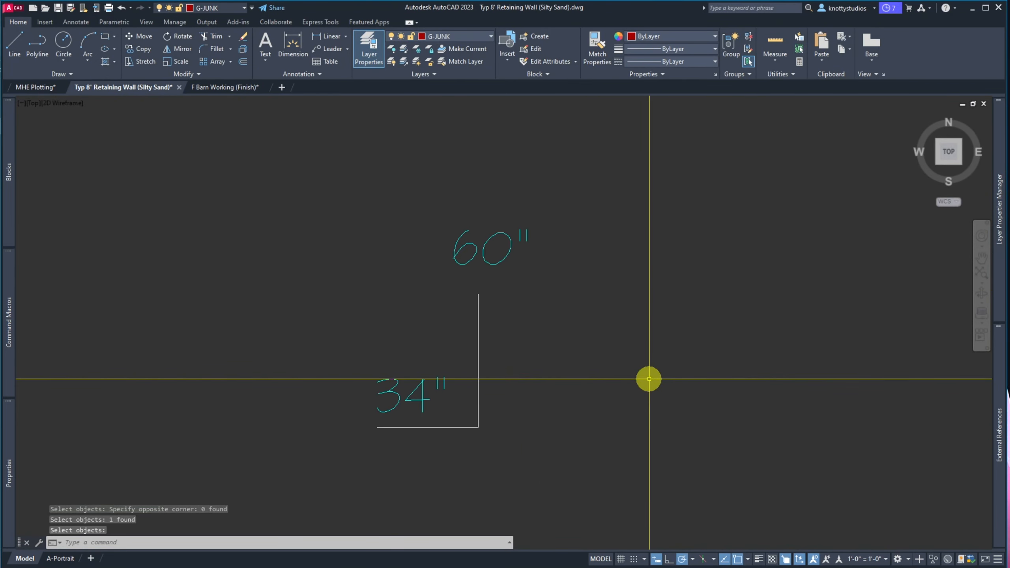
scroll(649, 378, down, 6)
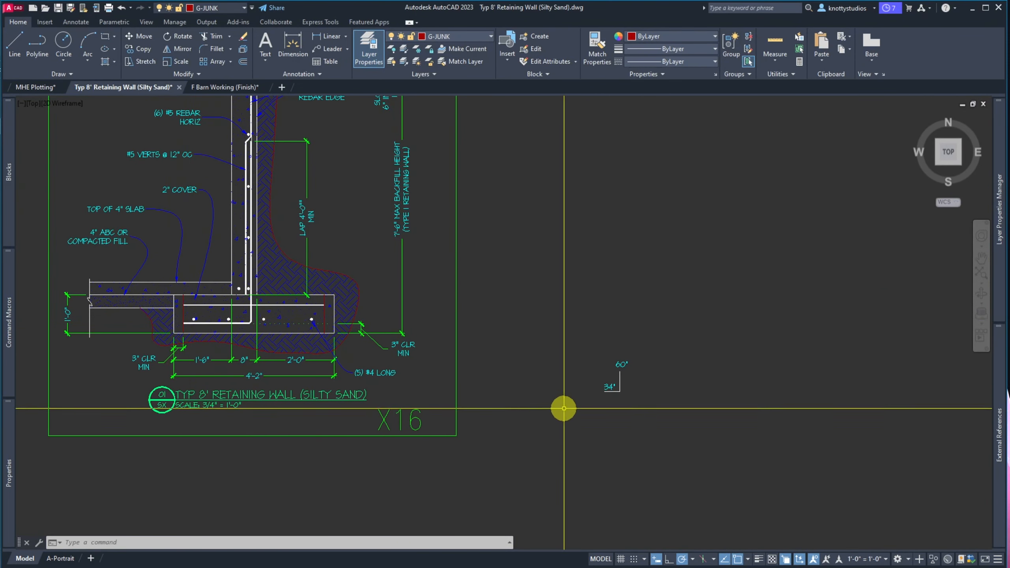
scroll(620, 384, up, 5)
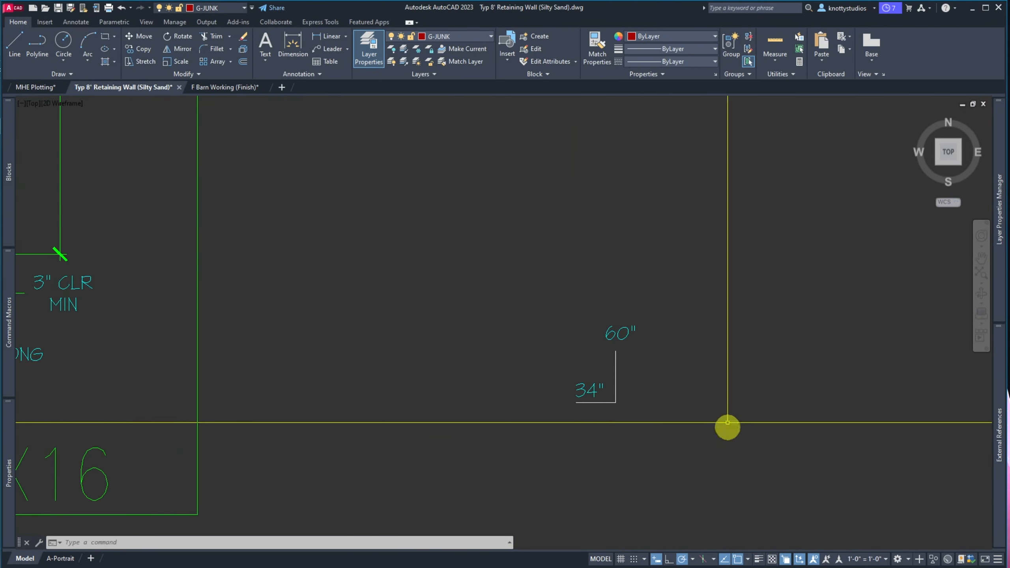
scroll(581, 349, down, 4)
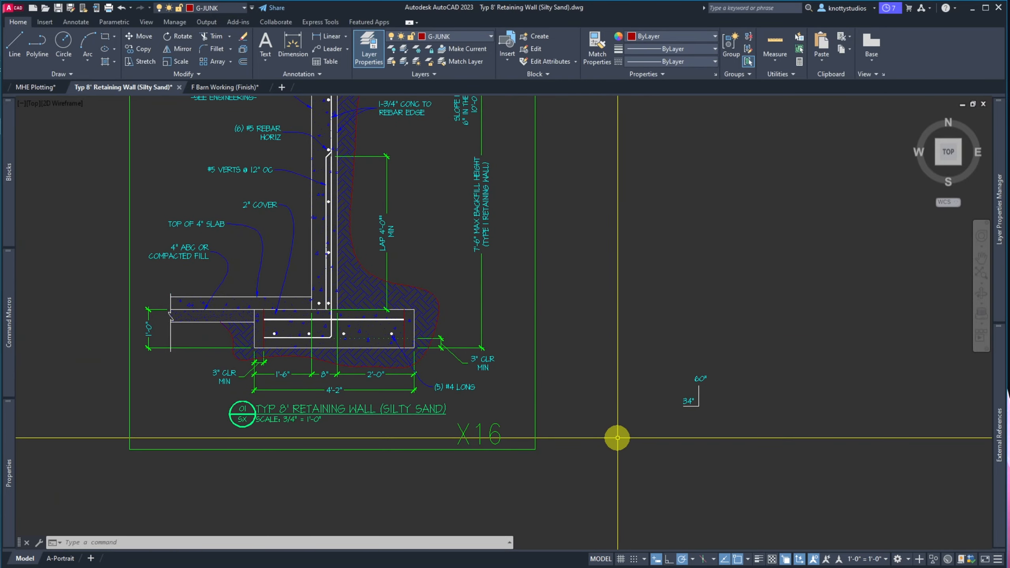
key(alt+Tab)
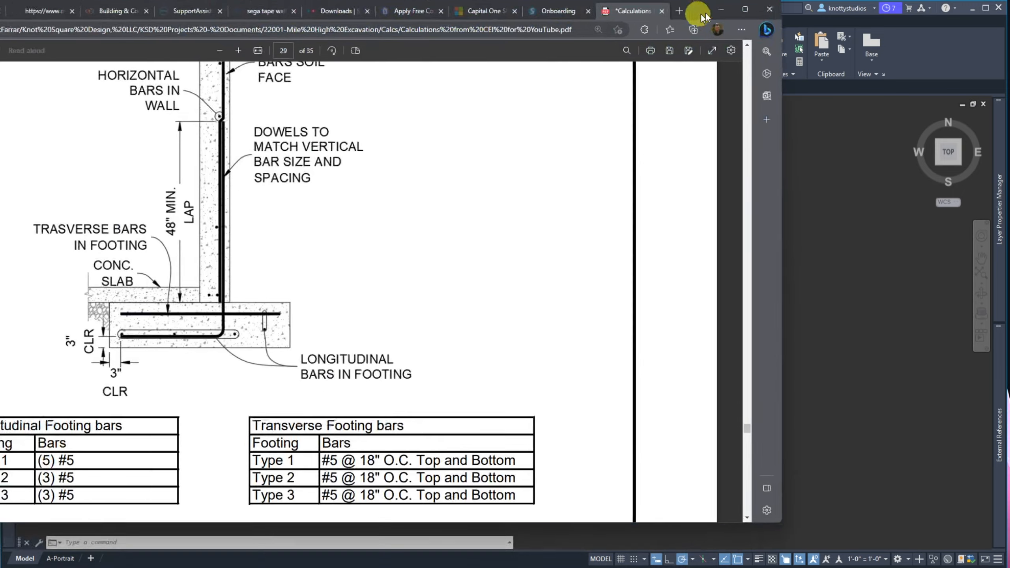
drag(791, 15, 782, 31)
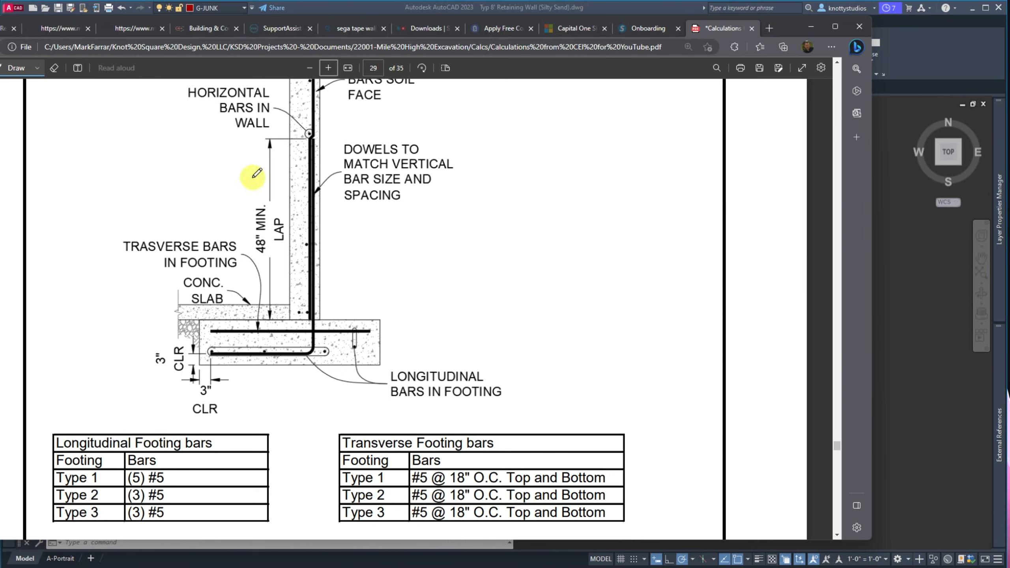
mouse_move(848, 561)
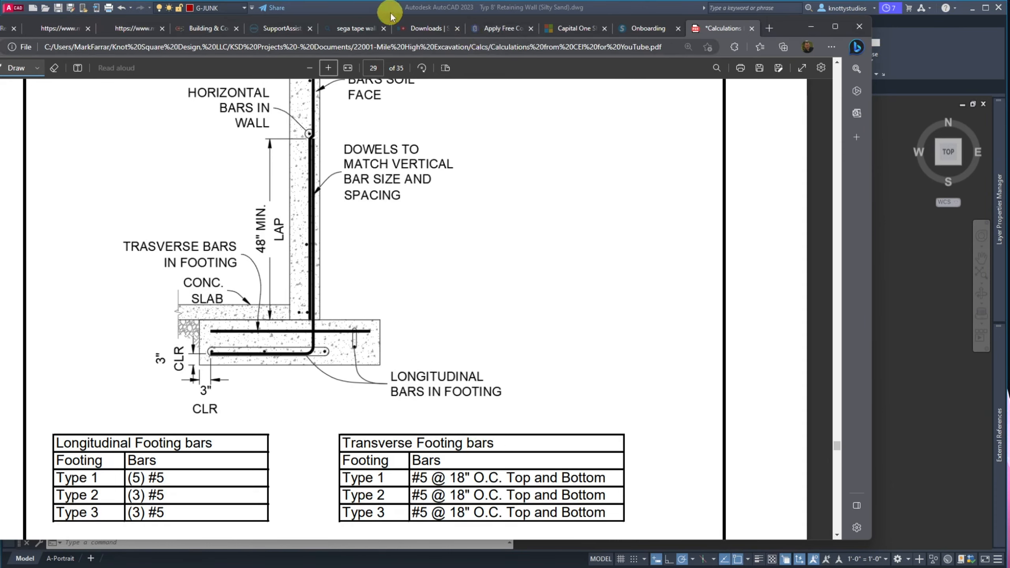
click(803, 26)
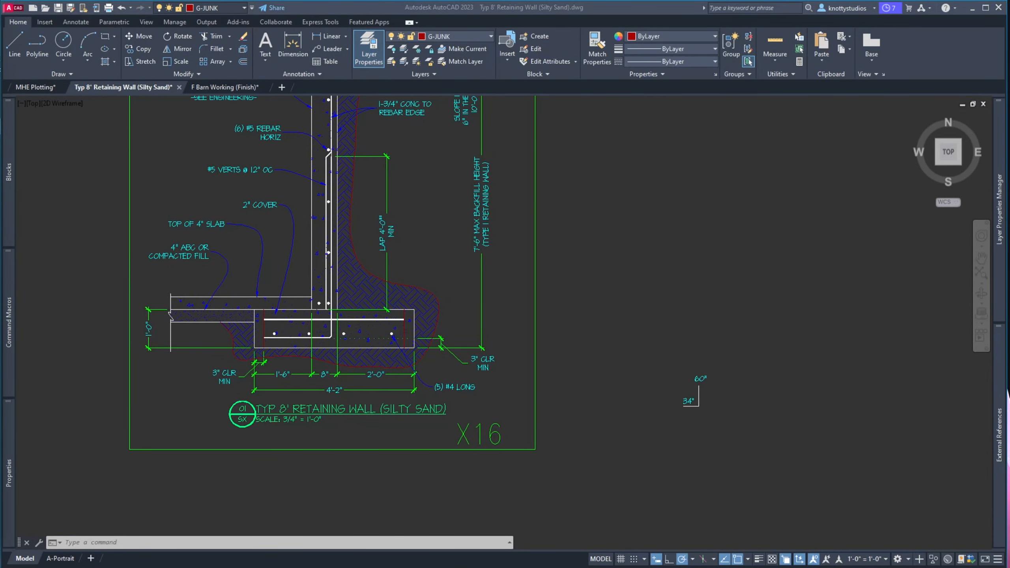
Drag the viewport's top edge down to just above the retaining wall detail
click(89, 338)
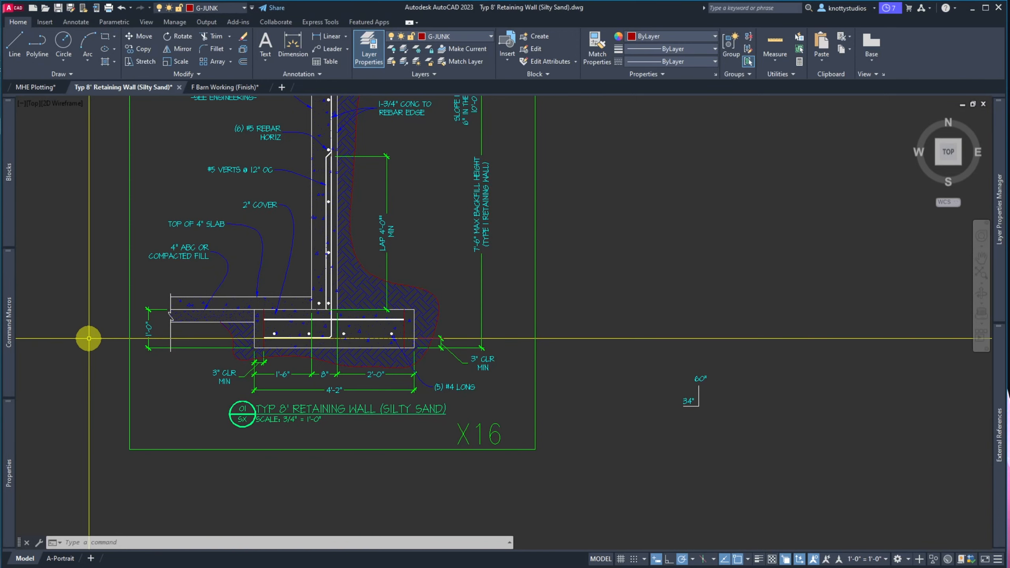
text(Z)
key(Return)
text(E)
key(Return)
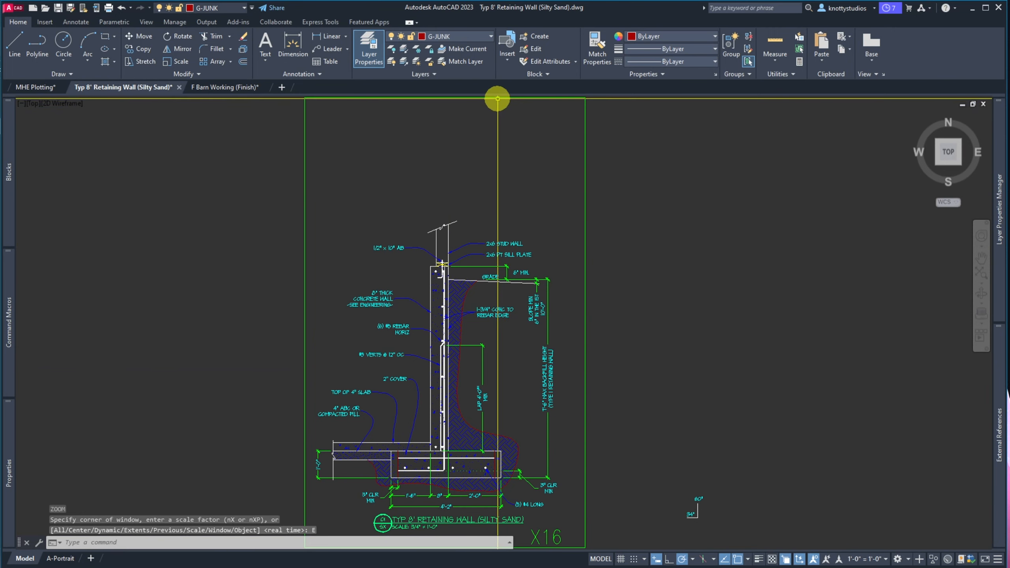
click(481, 98)
click(444, 97)
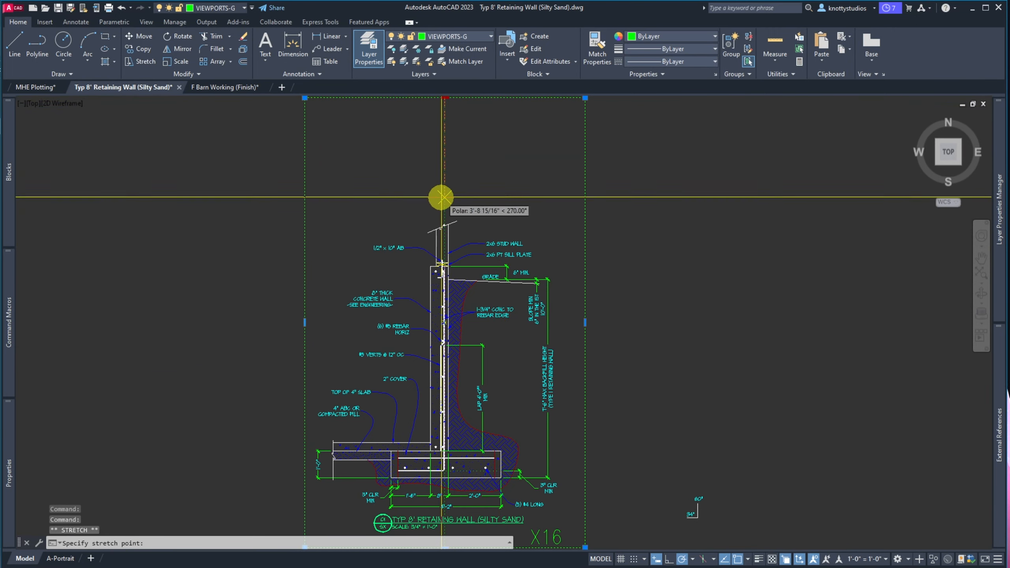
click(442, 215)
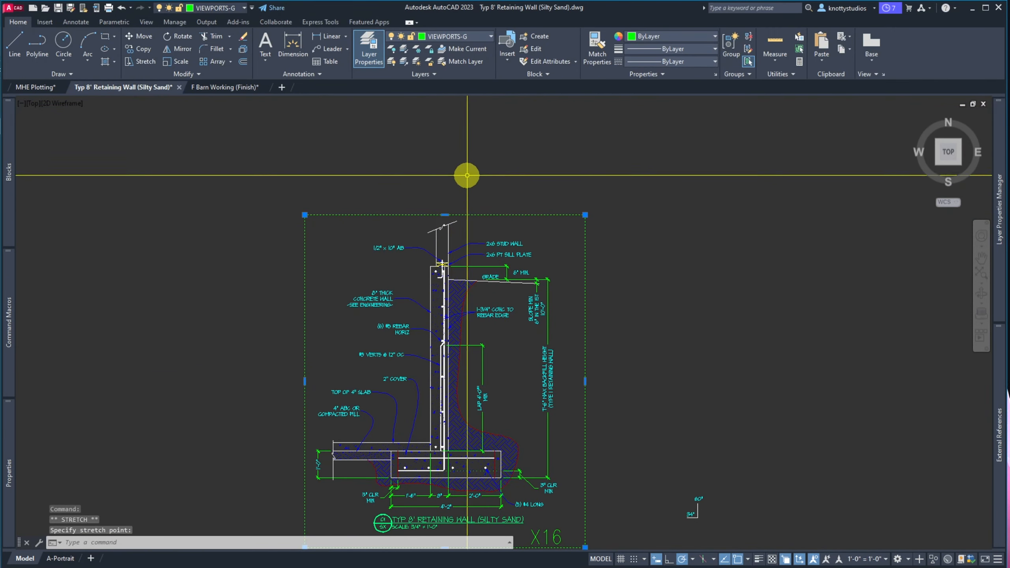
key(Escape)
Zoom to extents and save the drawing
text(z)
key(Return)
text(e)
key(Return)
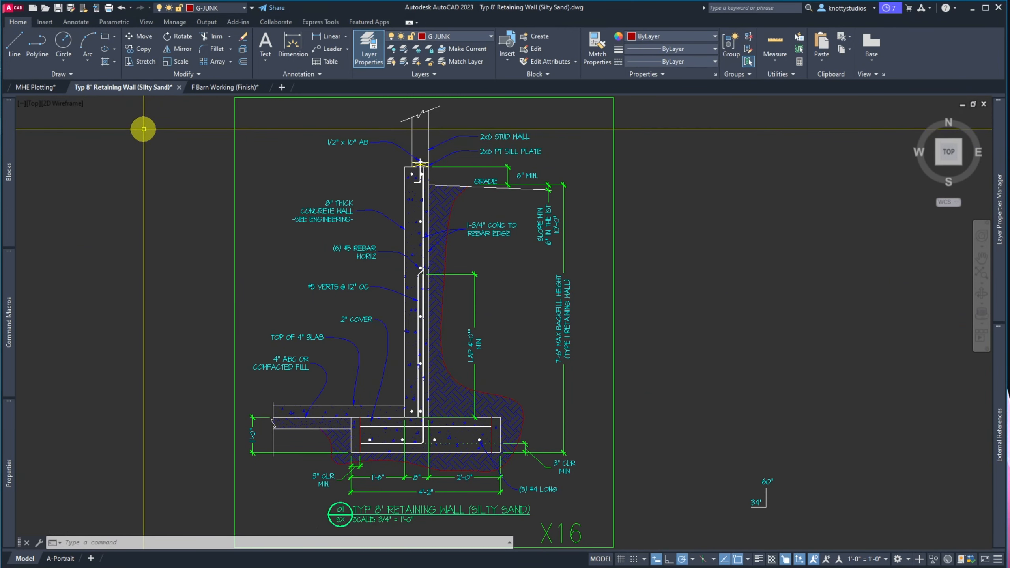
click(59, 8)
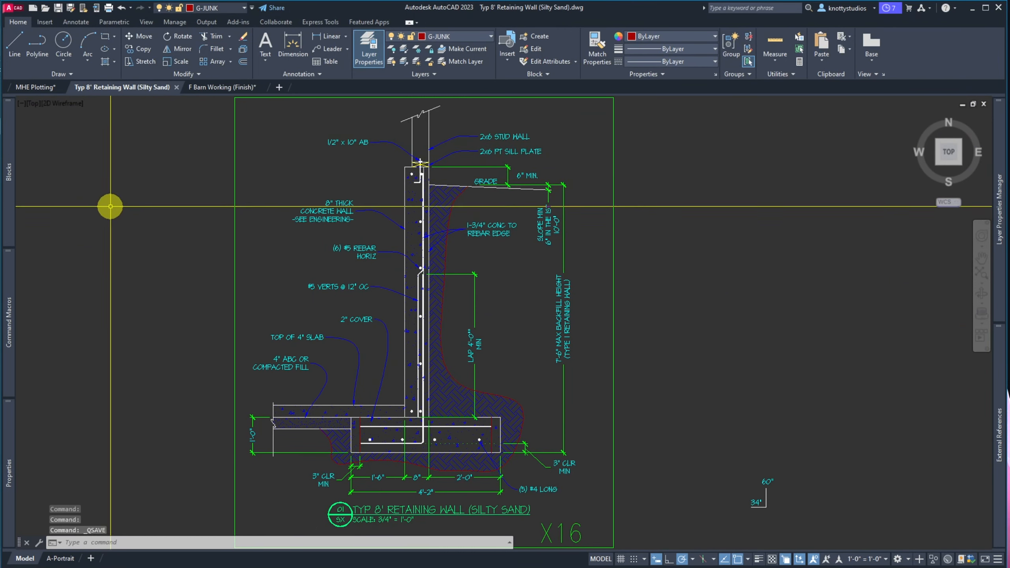
Save As into Details Evolving > Foundation Details as Typ 8' Retaining Wall (Silty Sand)
click(70, 9)
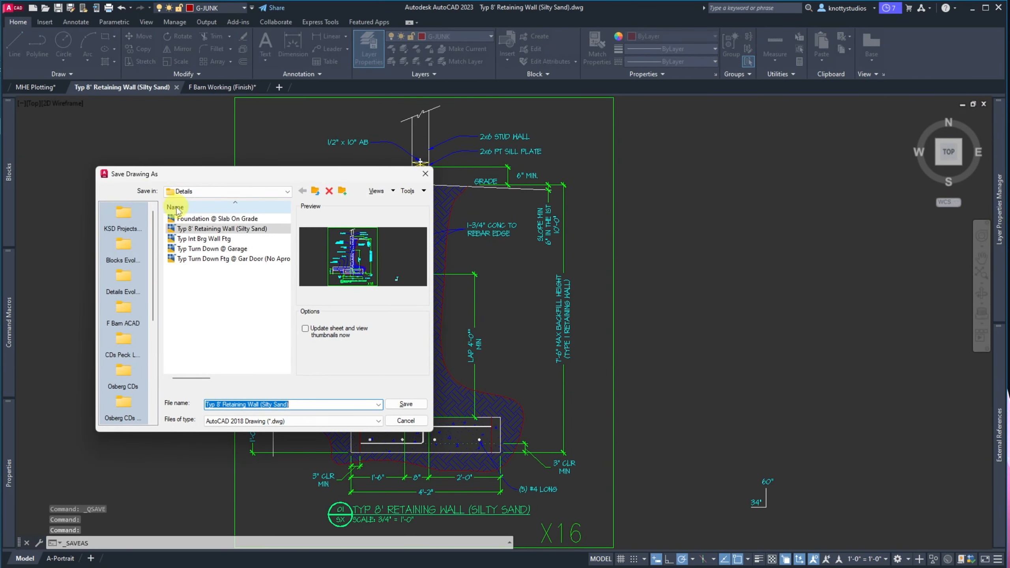
click(126, 250)
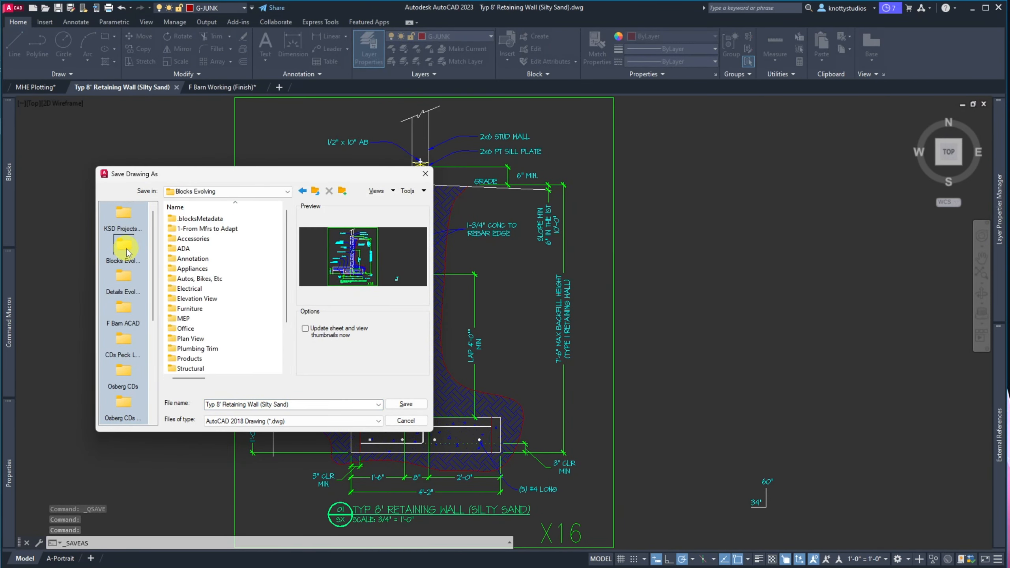
click(136, 293)
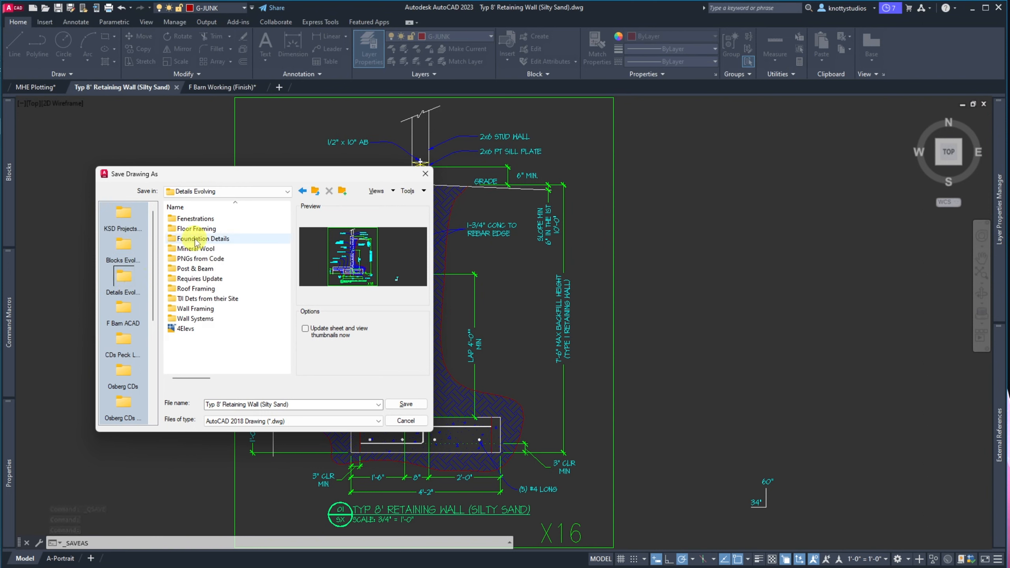
double_click(194, 242)
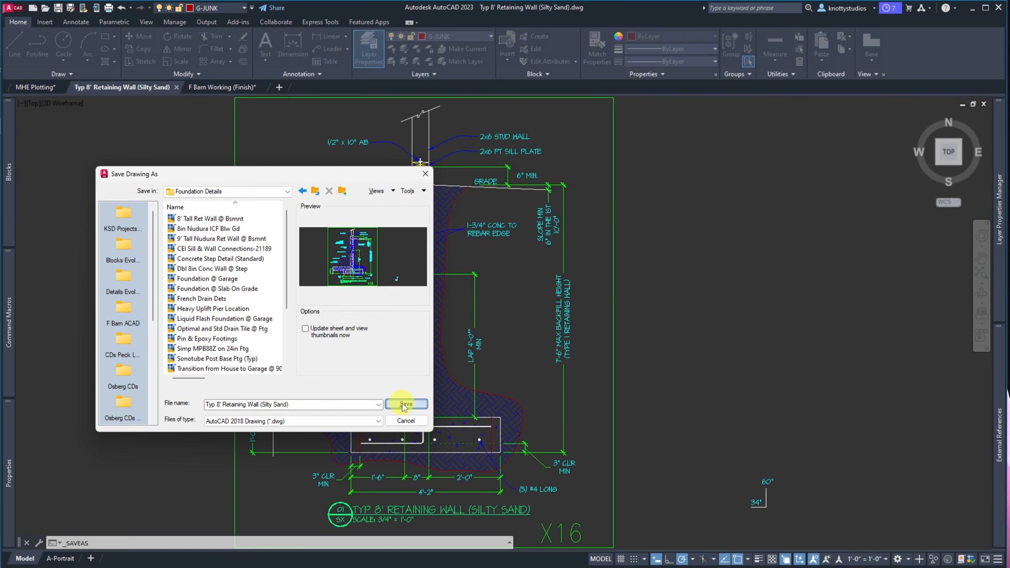
click(404, 405)
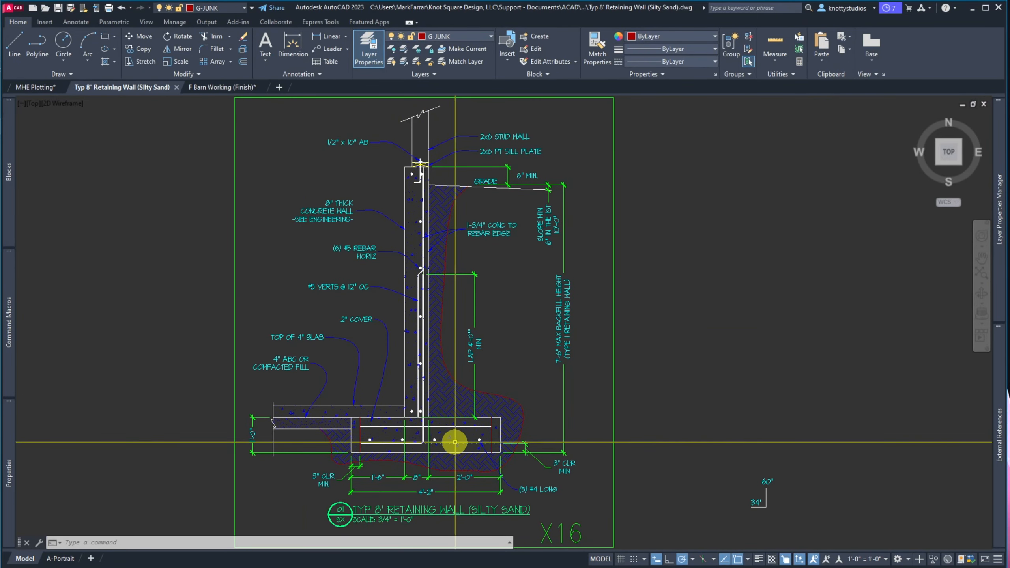
Move one rebar dot to the top bar's right end and another left toward the footing edge
scroll(454, 441, up, 2)
scroll(425, 433, up, 4)
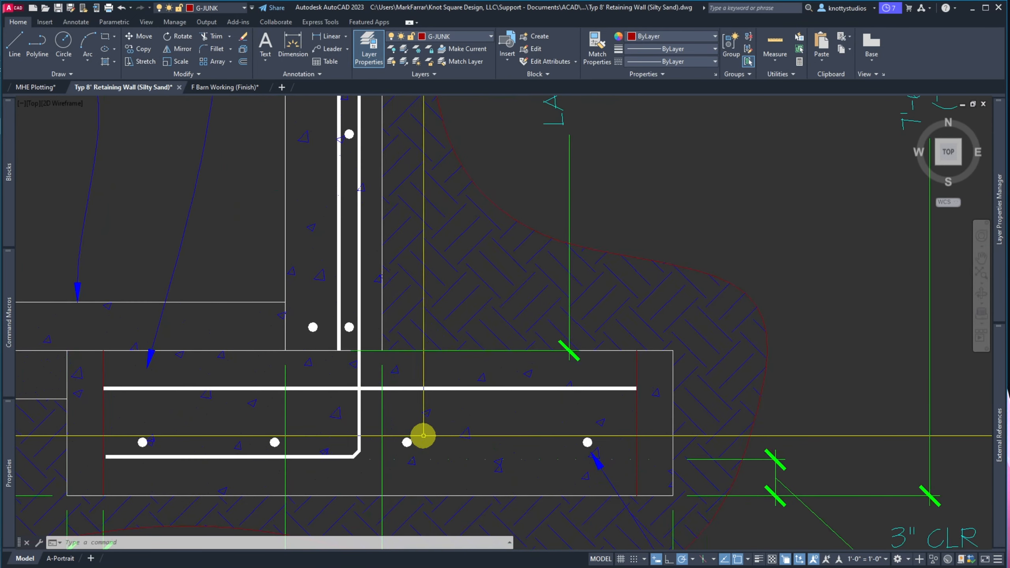
text(M)
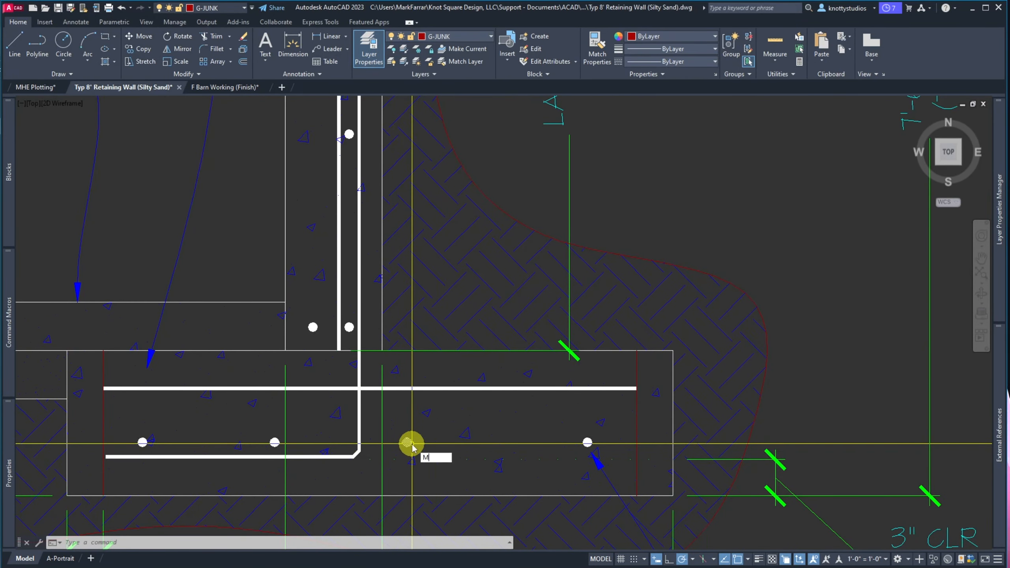
key(Return)
click(408, 443)
key(Return)
click(383, 485)
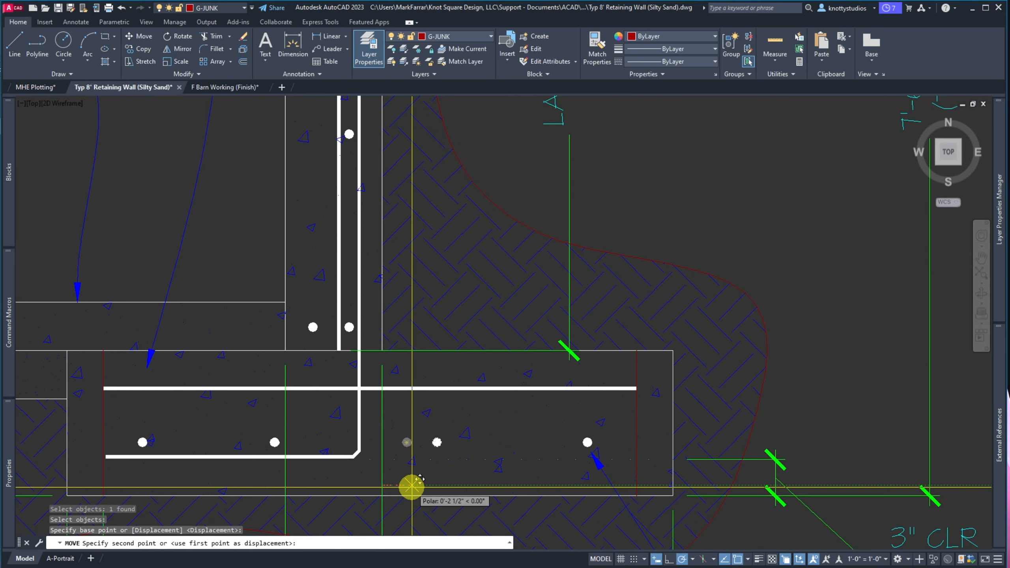
click(561, 424)
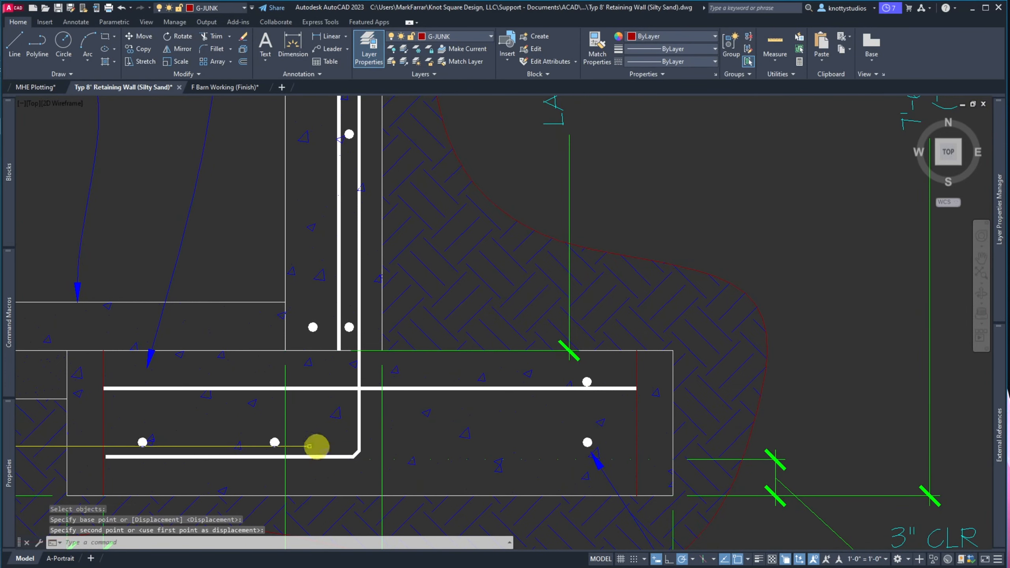
click(142, 443)
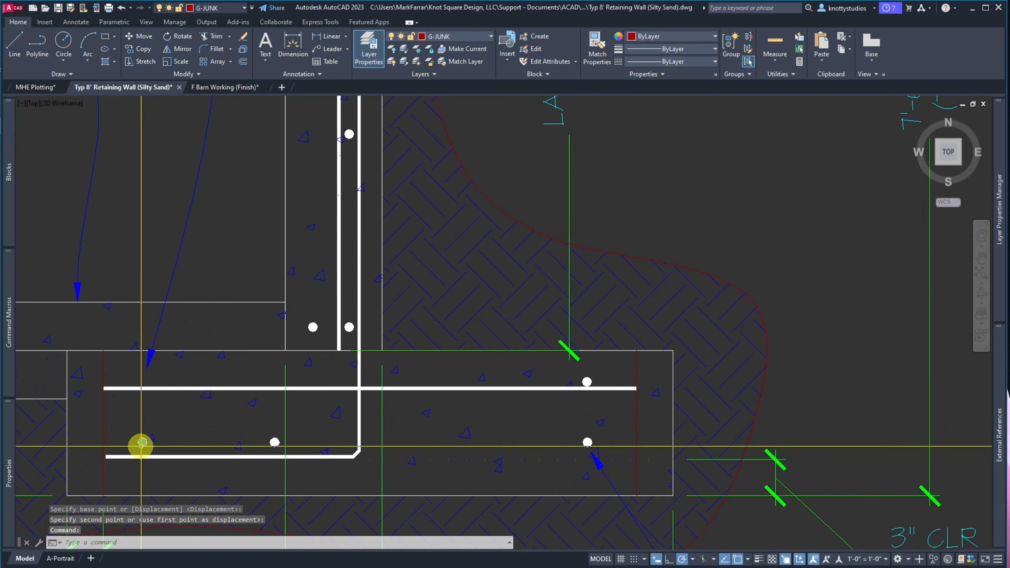
key(Return)
click(166, 422)
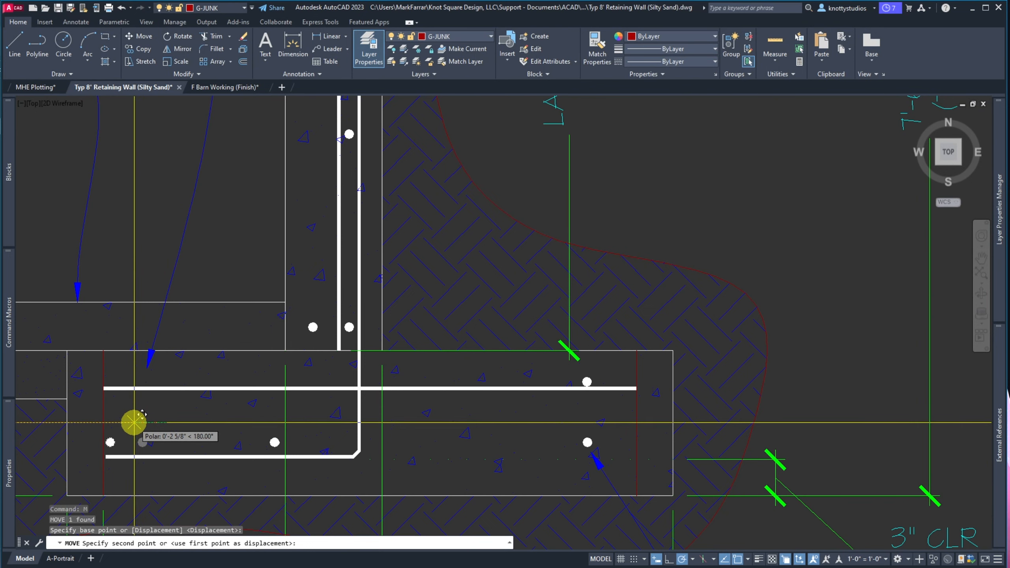
click(133, 423)
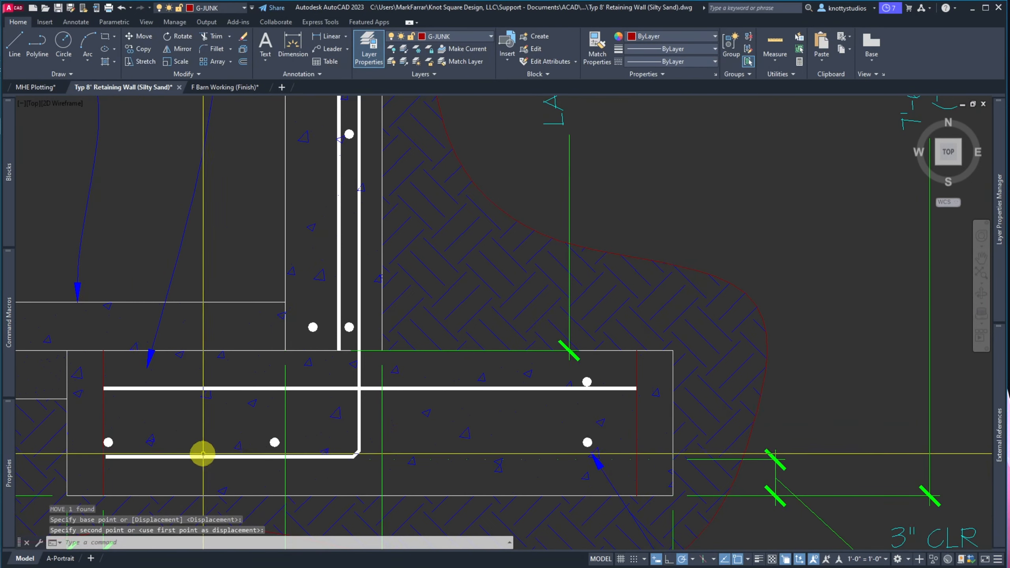
Stretch the bottom bar's left end to its guide line
scroll(103, 460, up, 6)
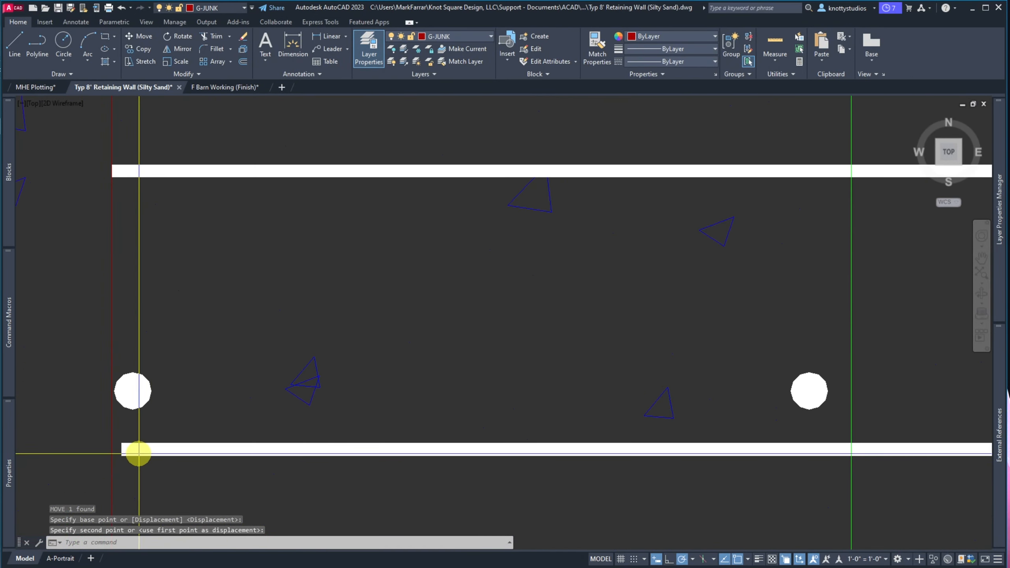
click(135, 454)
click(111, 452)
click(112, 452)
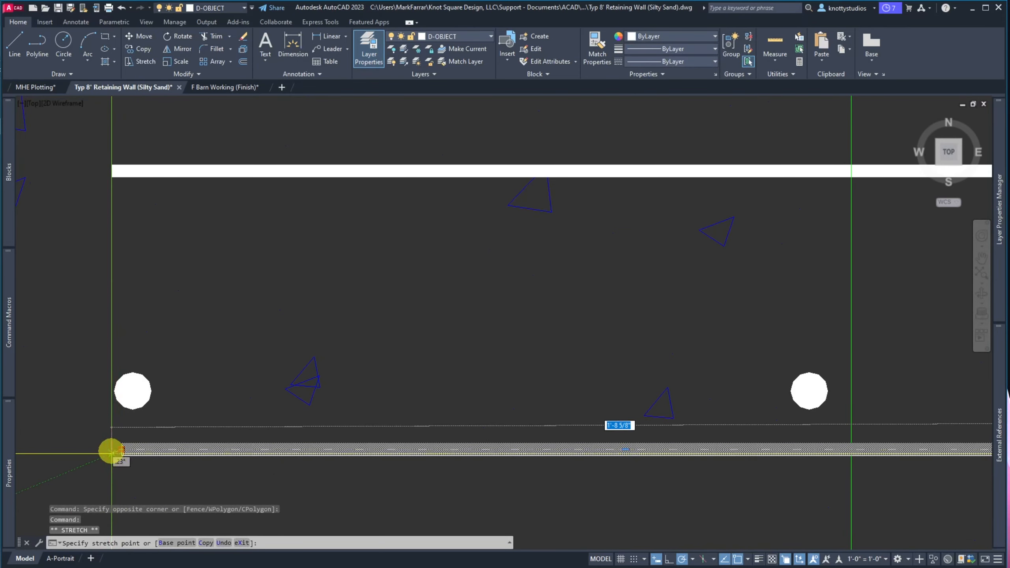
click(112, 449)
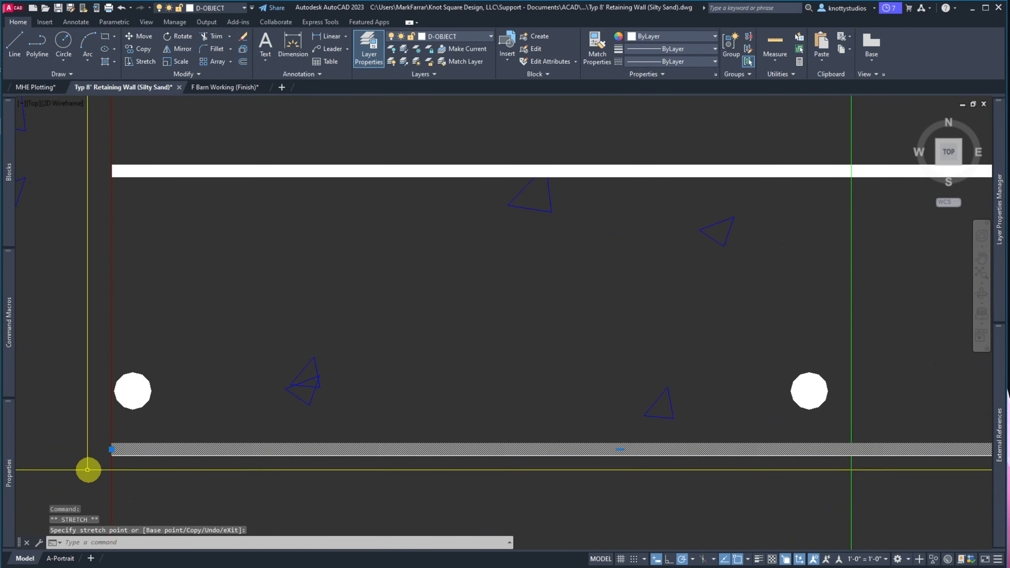
key(Escape)
Move the rebar dot near the bottom bar to just left of its bend, then zoom extents
scroll(58, 420, down, 5)
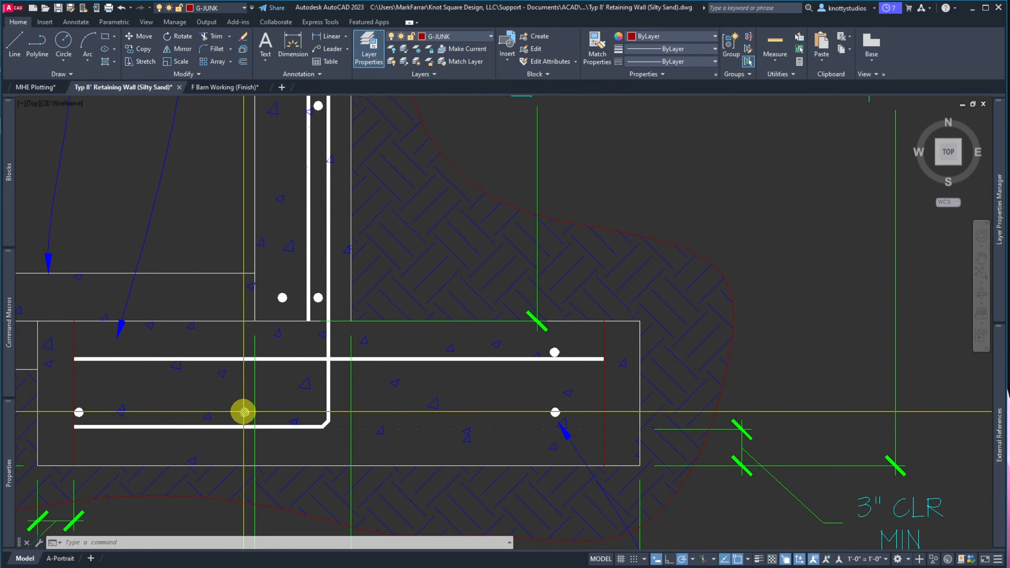
click(242, 469)
text(m)
key(Return)
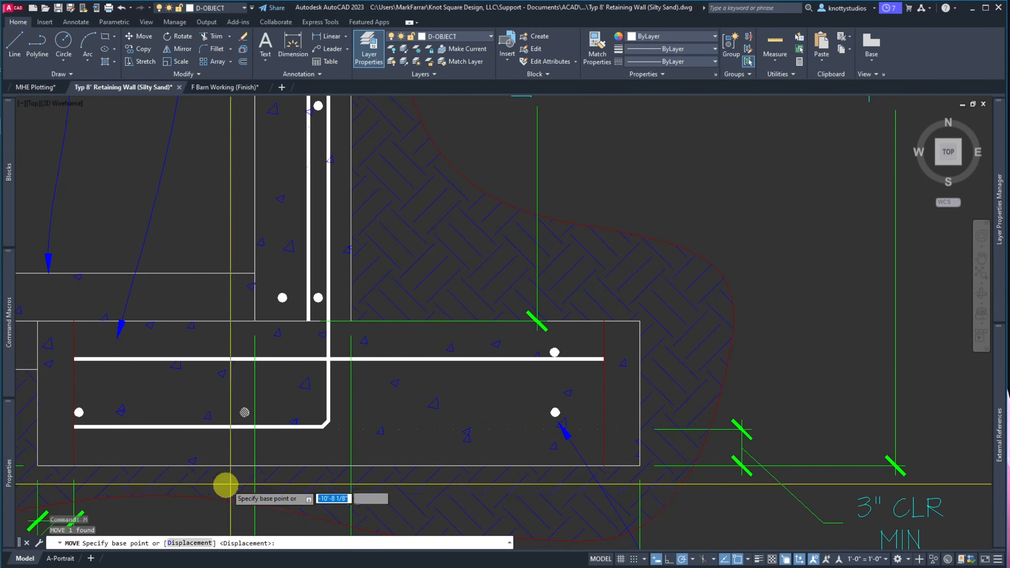
click(193, 444)
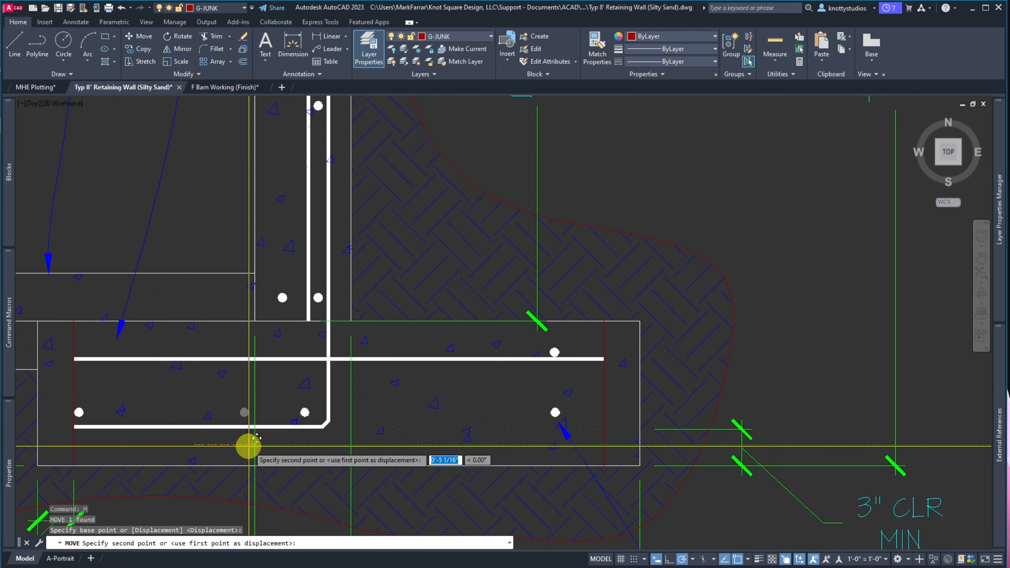
click(249, 445)
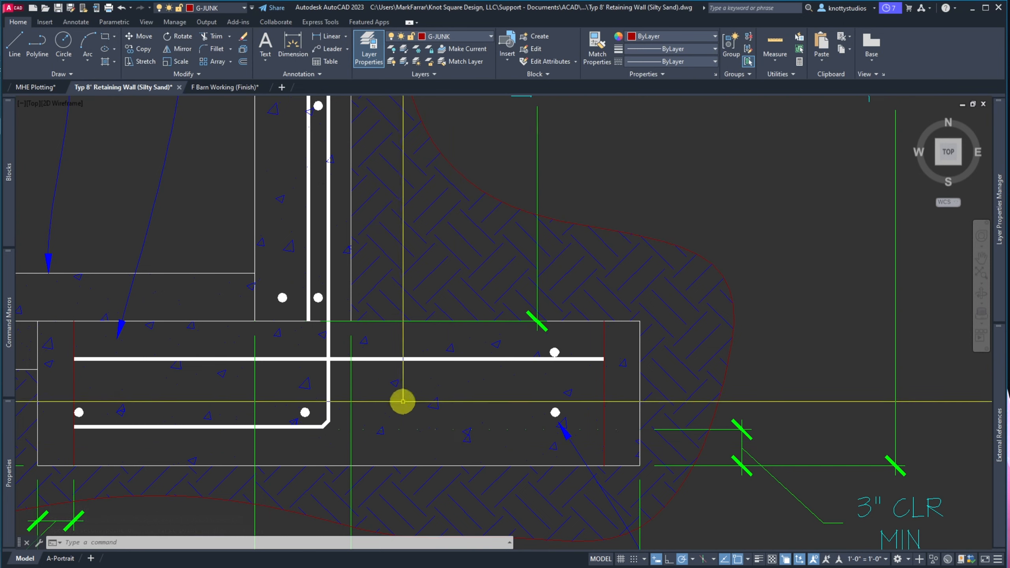
text(z)
key(Return)
text(E)
key(Return)
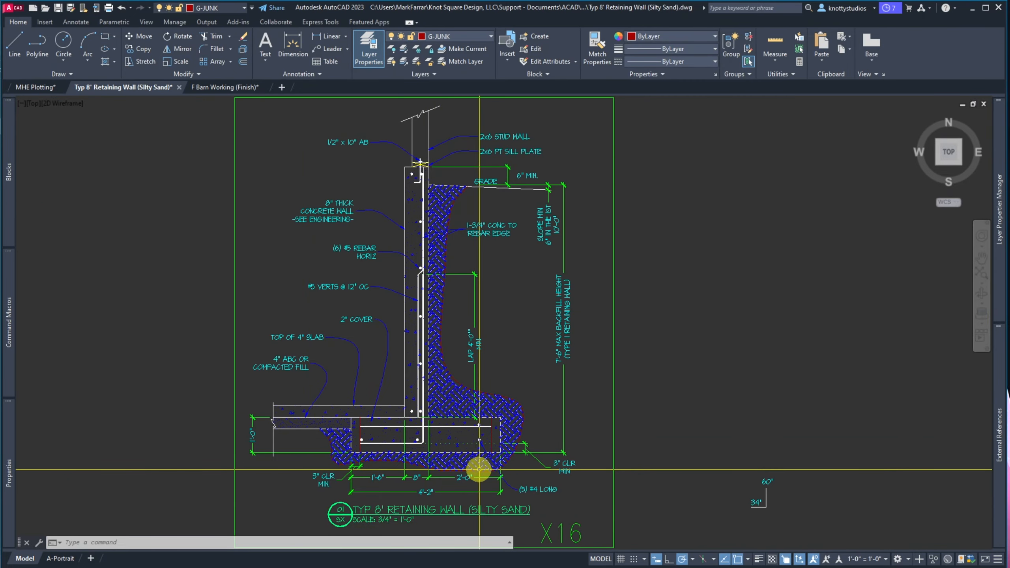
Stretch the 2" COVER leader's arrowhead down onto the footing's thick top bar
scroll(478, 469, up, 4)
scroll(478, 469, down, 3)
scroll(383, 419, up, 4)
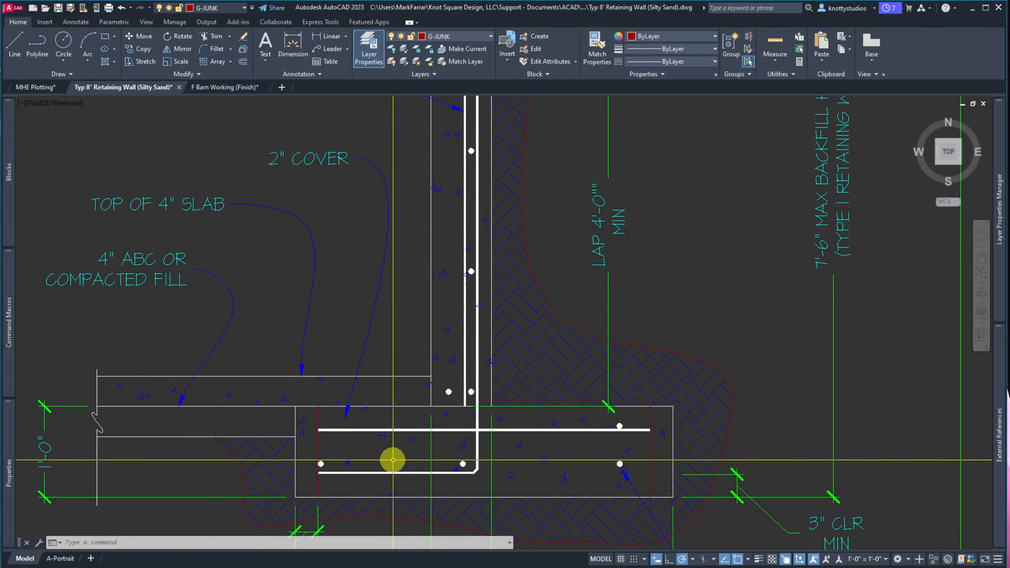
click(369, 349)
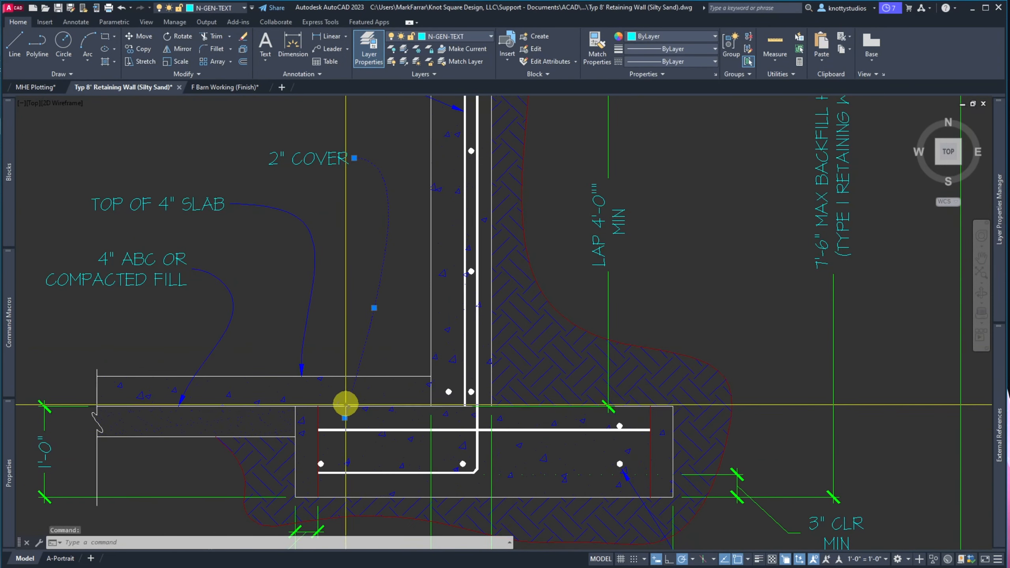
click(345, 417)
scroll(345, 417, up, 8)
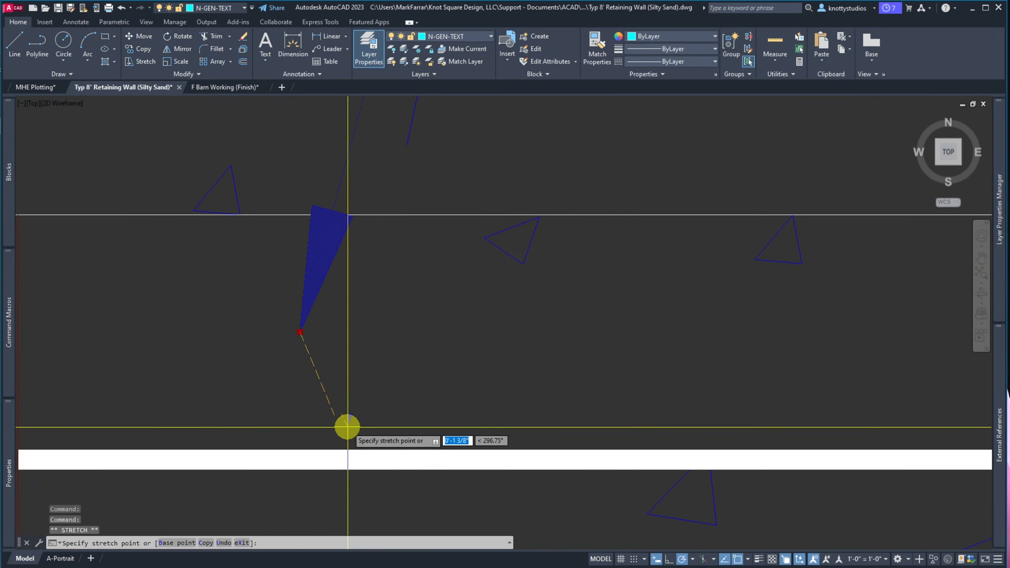
scroll(342, 438, down, 9)
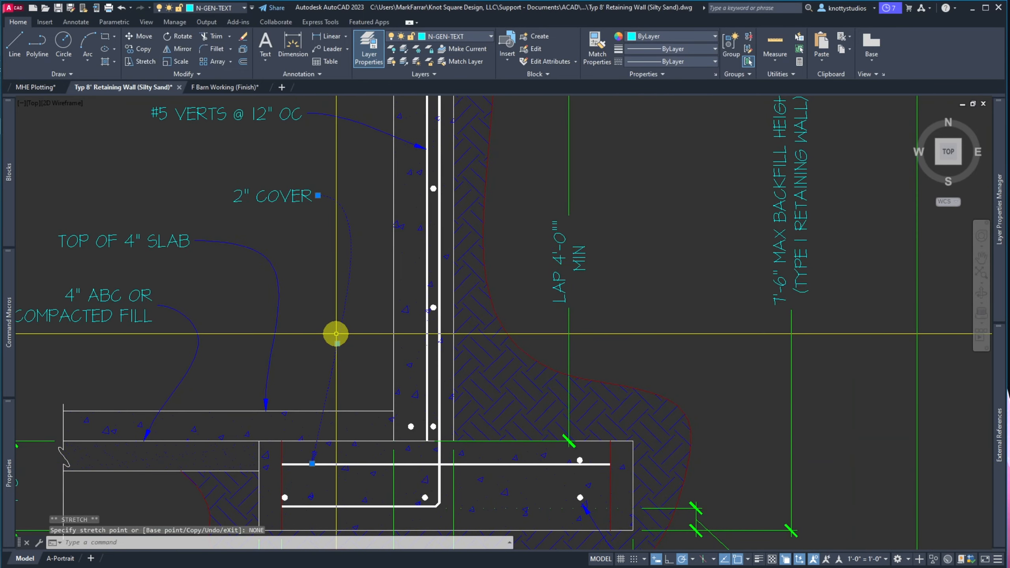
click(314, 195)
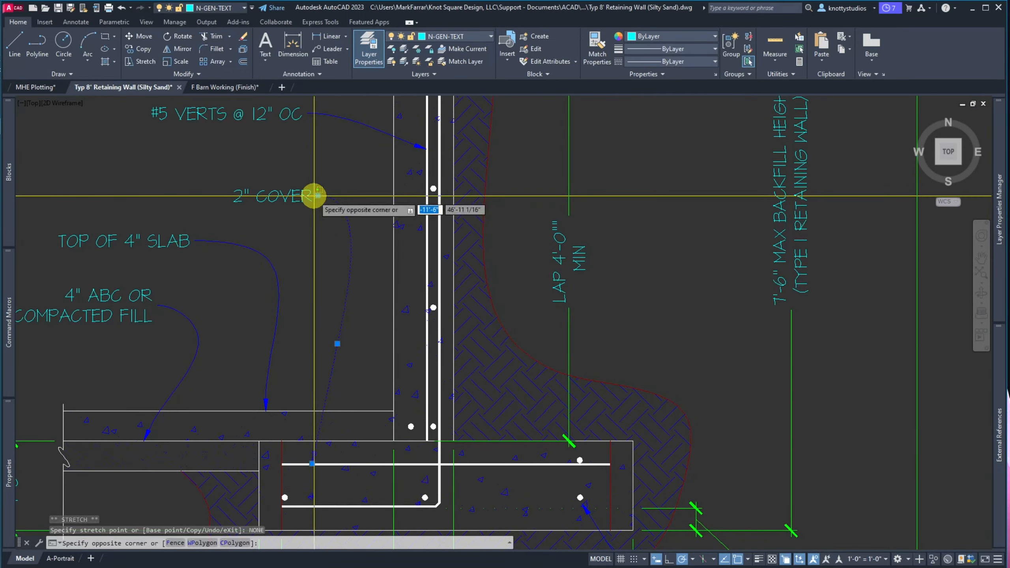
key(Escape)
key(Escape)
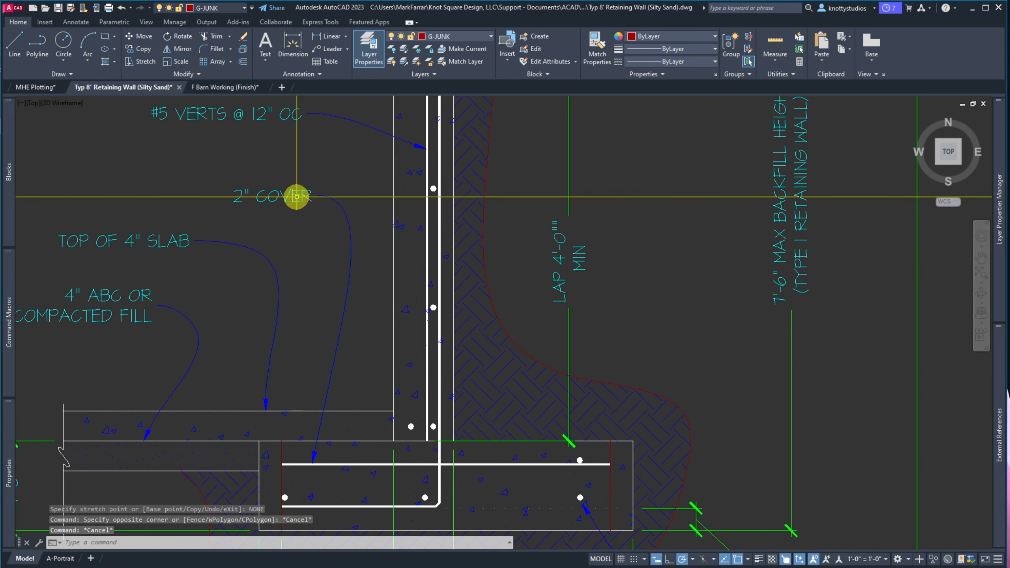
Select all the 2" COVER leader note text and retype it as '#5 TRANSVERSE'
double_click(294, 196)
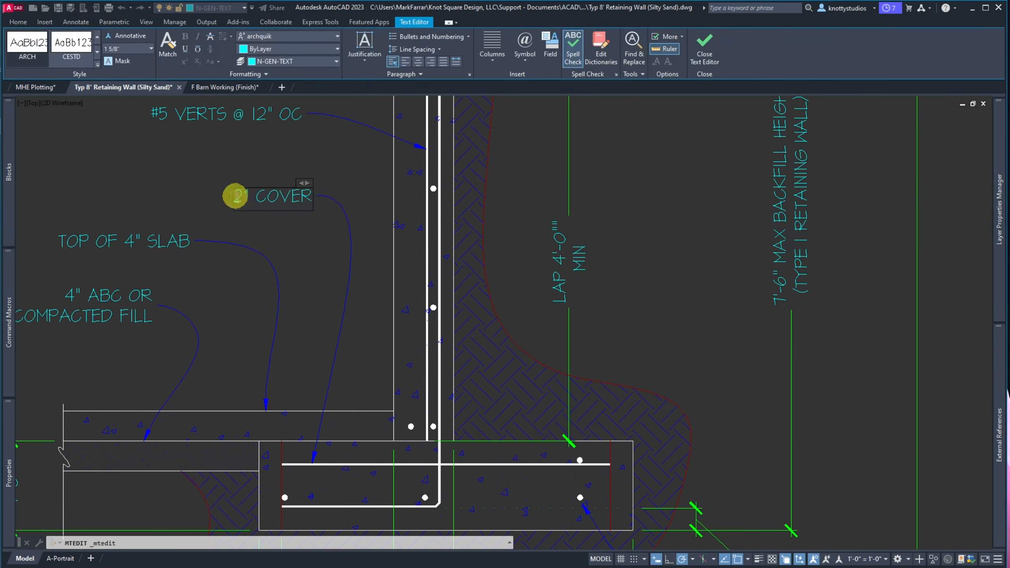
click(238, 197)
drag(238, 198, 319, 201)
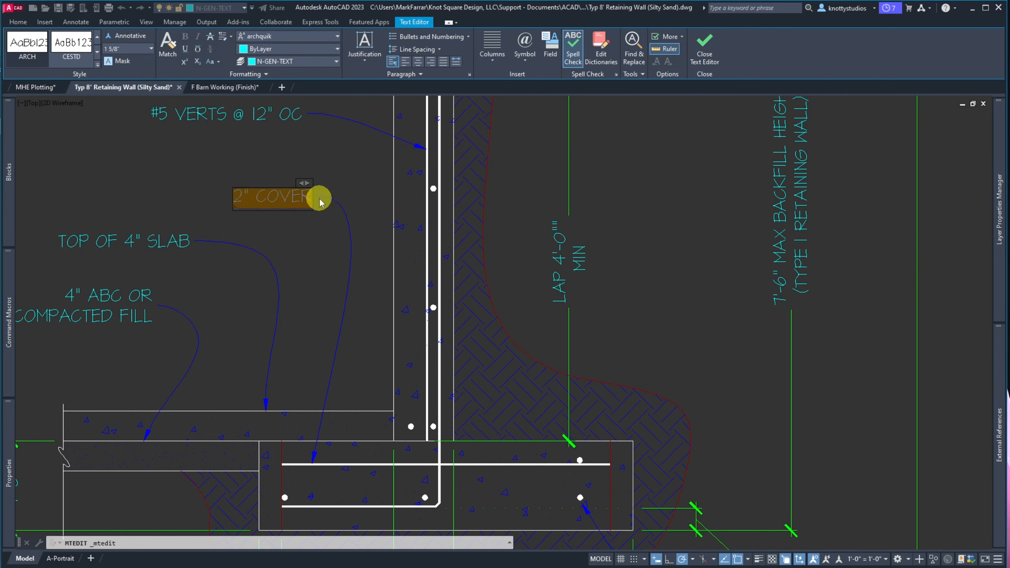
text(#5)
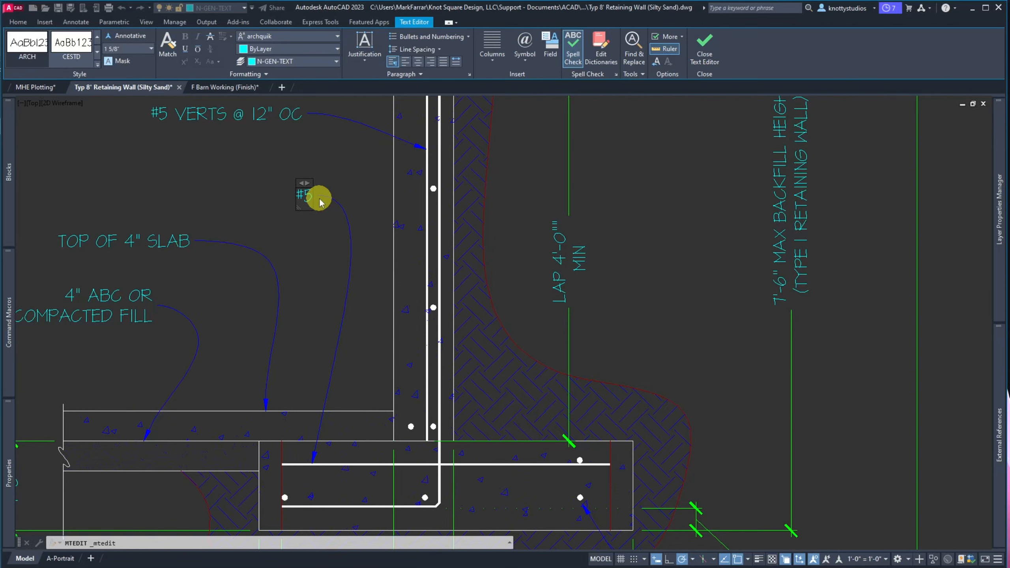
text(HORZ)
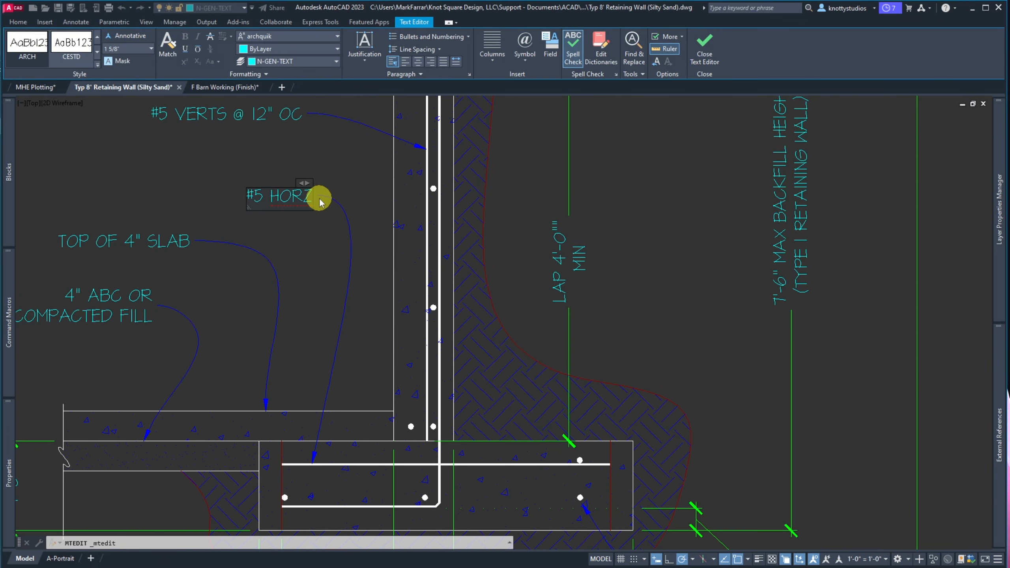
key(BackSpace)
key(BackSpace)
key(BackSpace)
key(BackSpace)
text(TA)
key(BackSpace)
text(RANSVER)
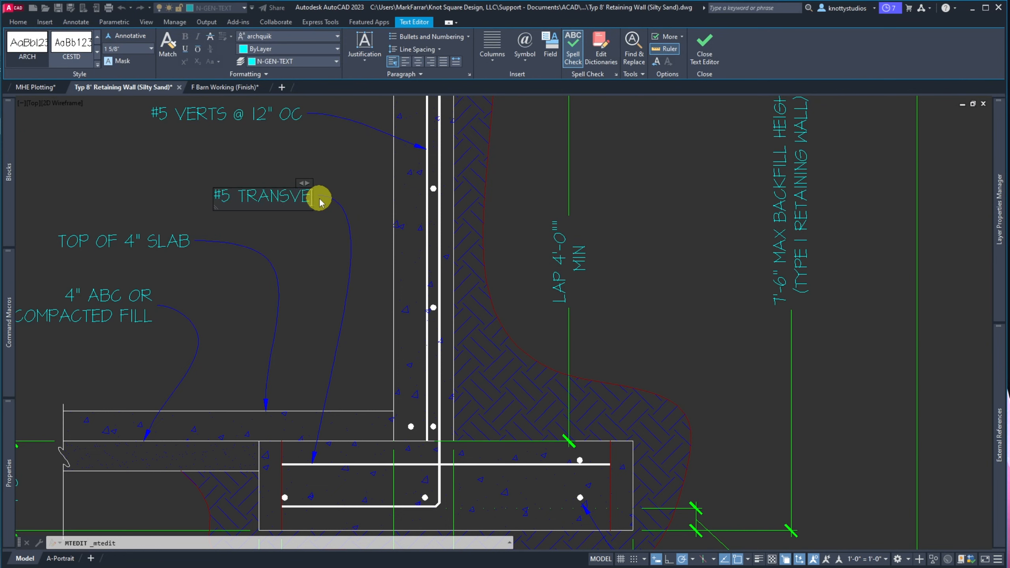
text(S)
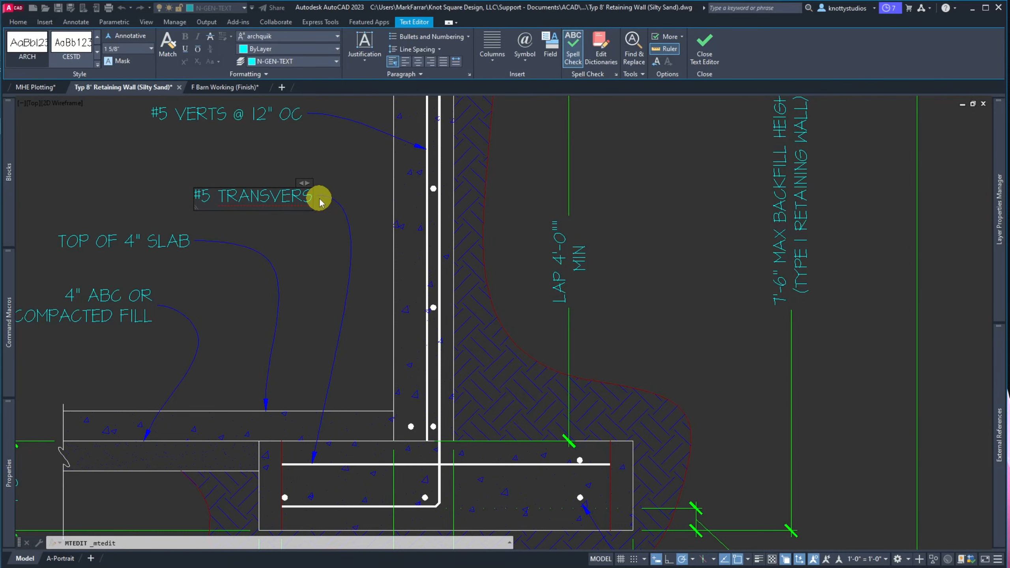
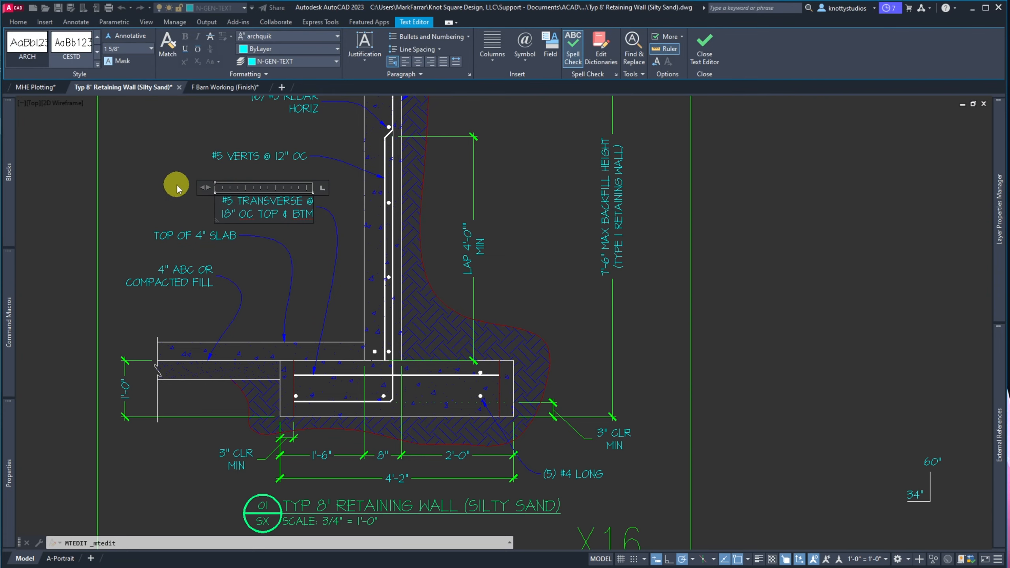
Close the text editor on the finished '#5 TRANSVERSE @ 18" OC TOP & BTM' note
click(189, 189)
scroll(285, 215, up, 4)
Grip-stretch the transverse rebar note slightly higher on the detail
click(286, 215)
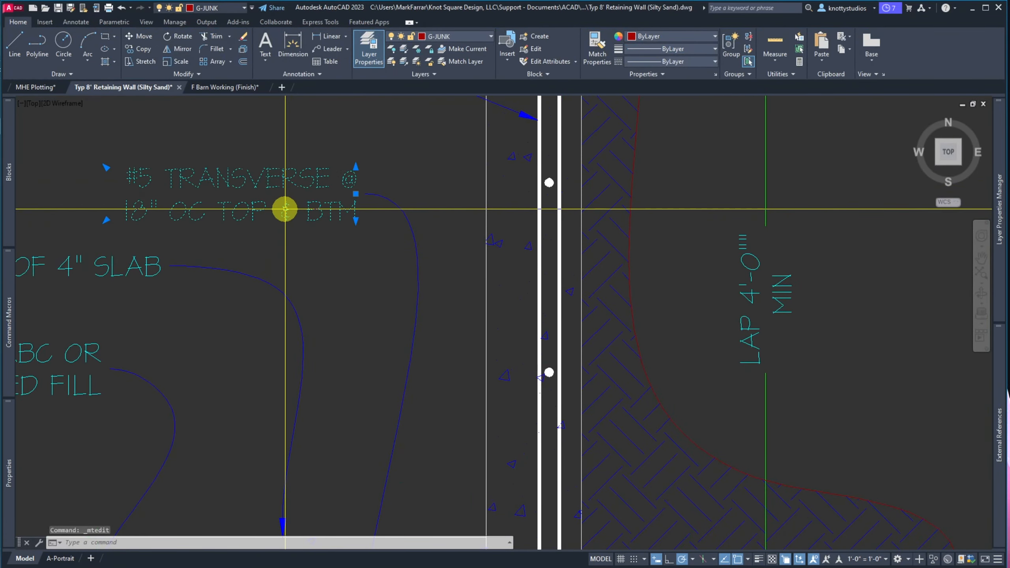
click(355, 192)
click(342, 159)
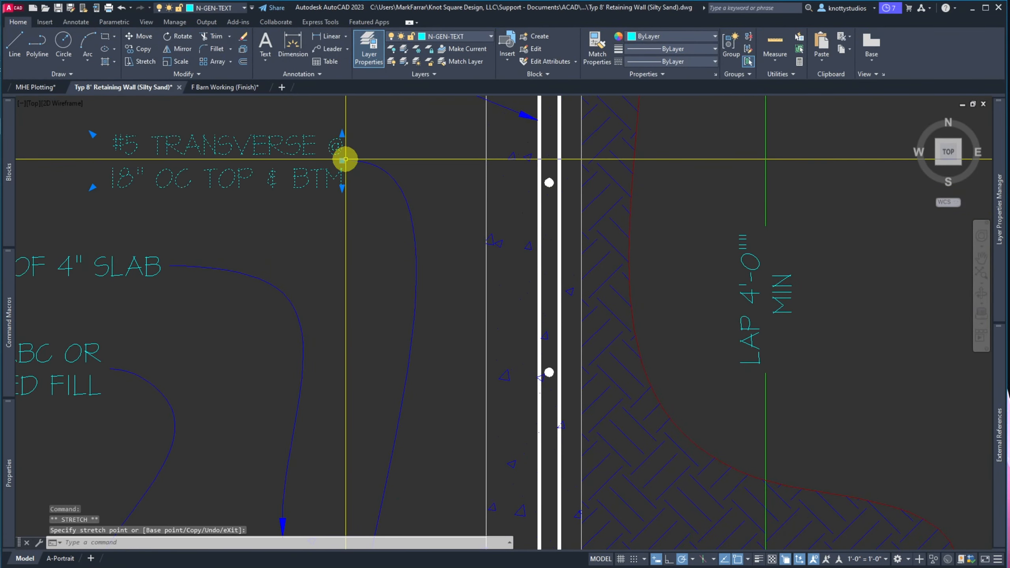
key(Escape)
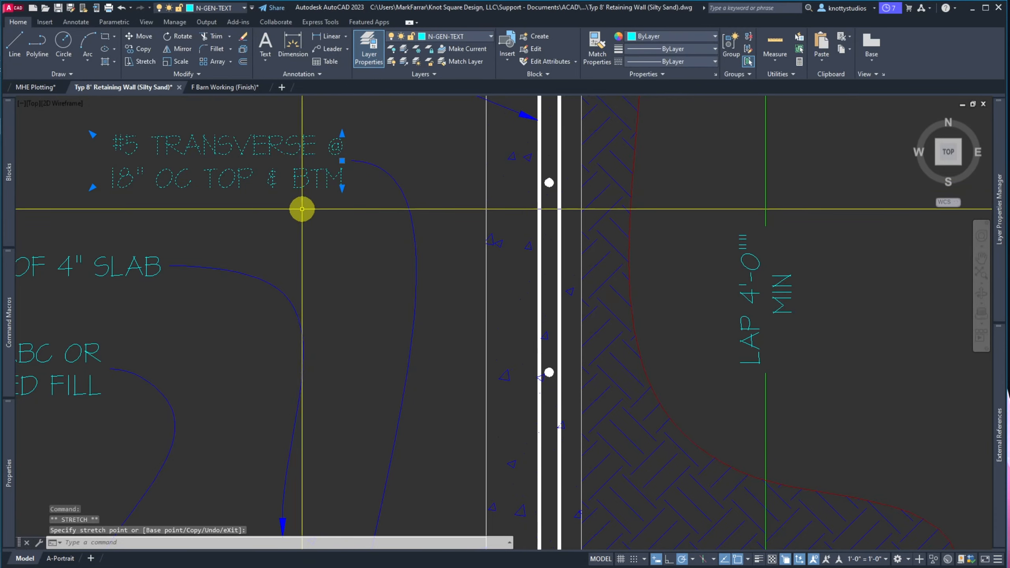
Zoom extents and save the retaining wall drawing
scroll(300, 207, down, 6)
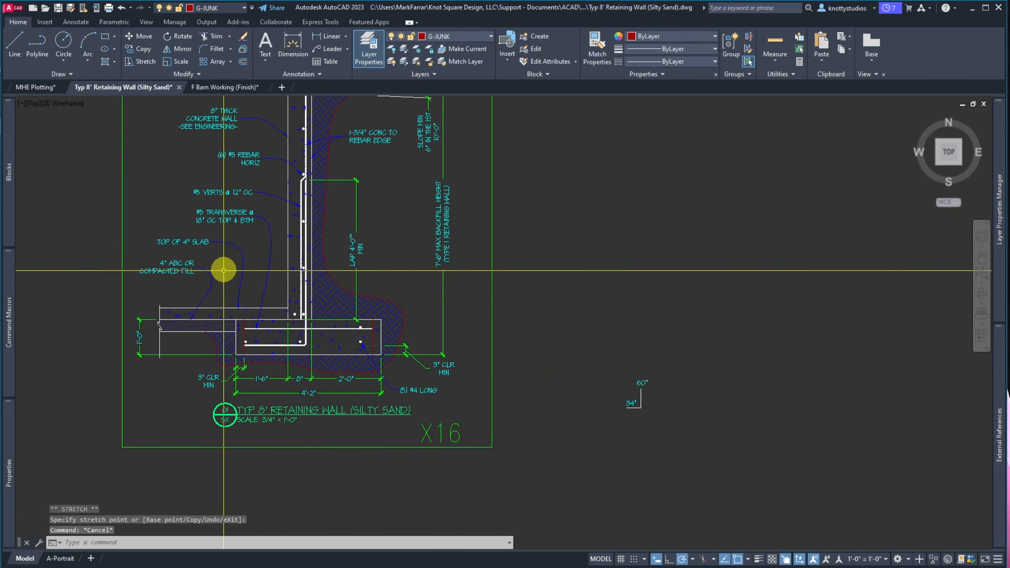
key(Return)
text(e)
key(Return)
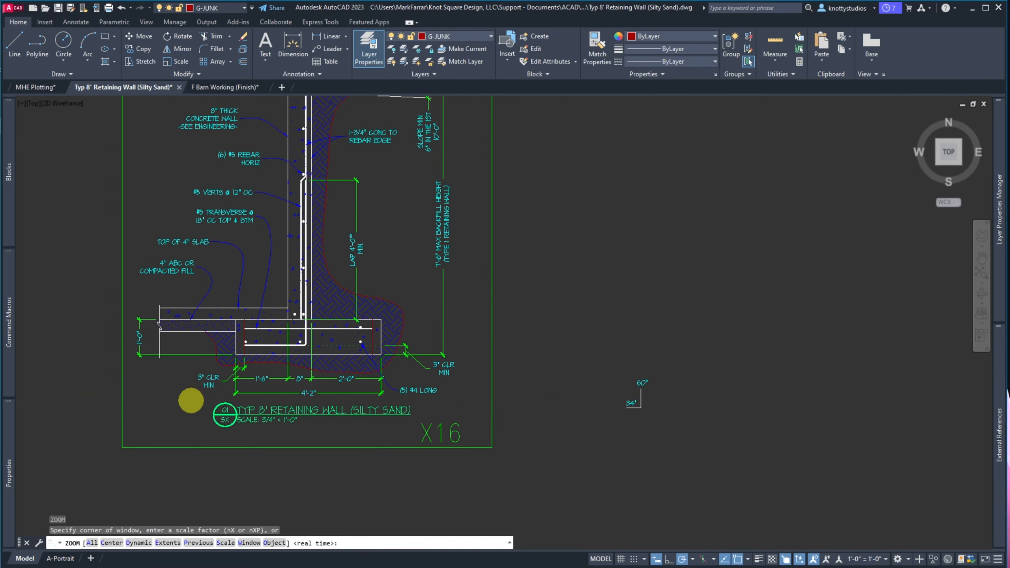
click(59, 10)
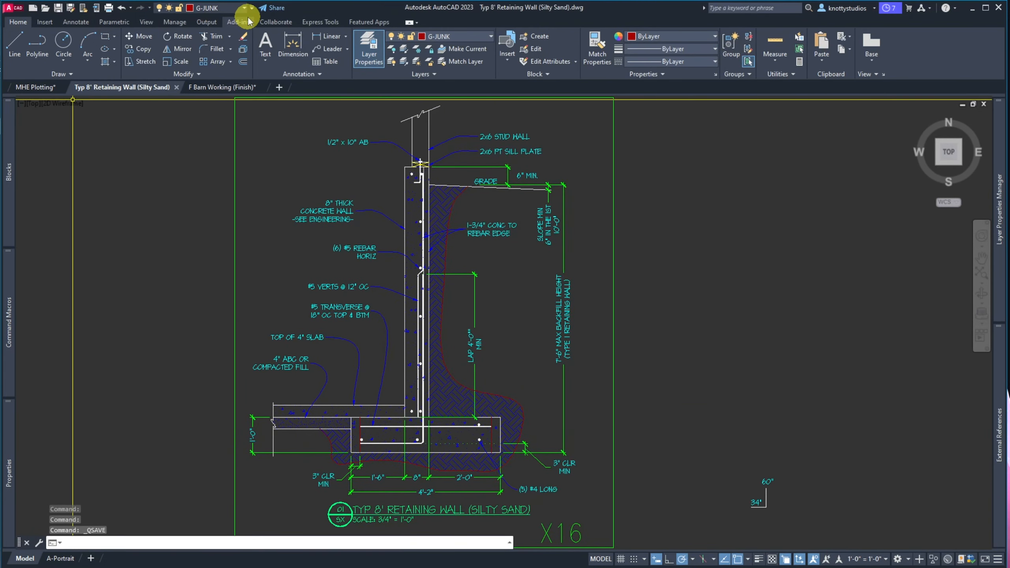
mouse_move(213, 89)
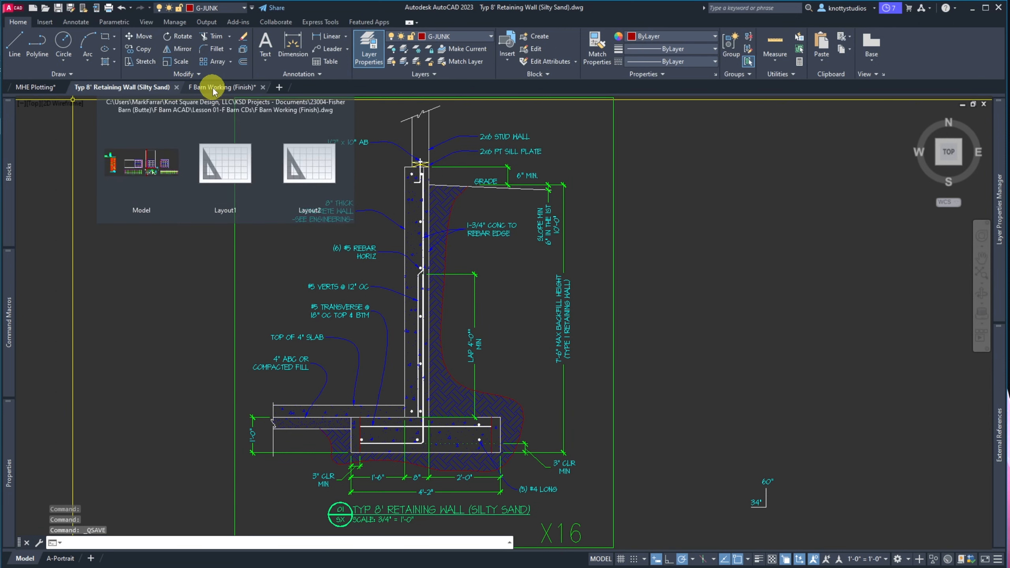
Open the S3.0-Foundation Plan drawing from the MHE Lesson 01 folder
click(45, 10)
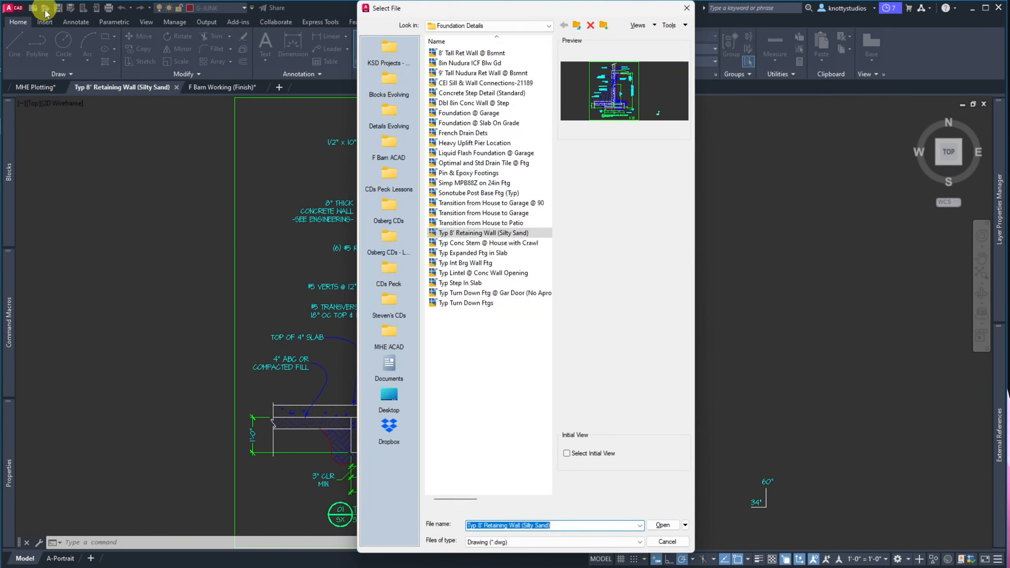
drag(580, 10, 62, 5)
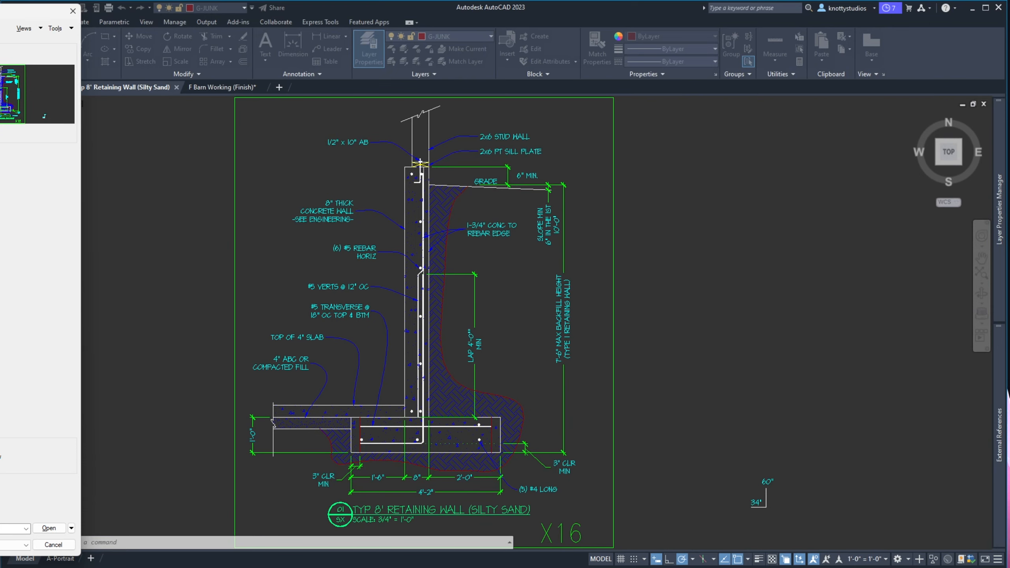
drag(0, 11, 286, 9)
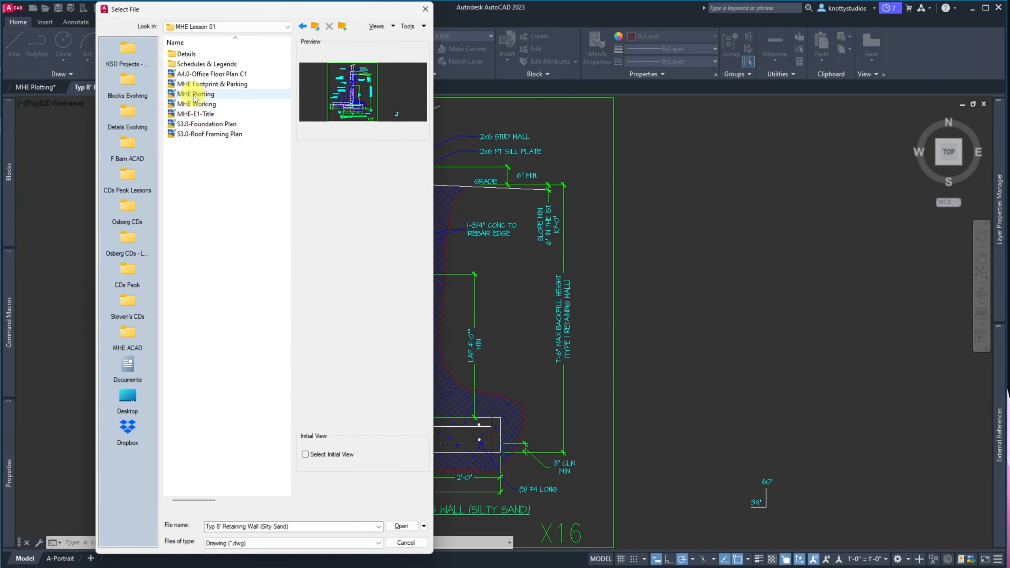
click(195, 125)
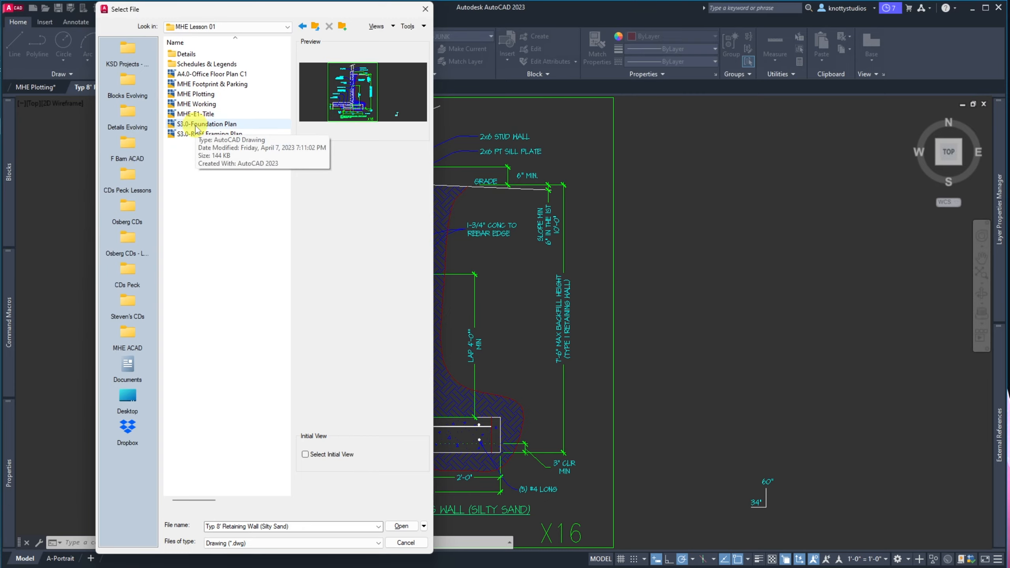
double_click(195, 125)
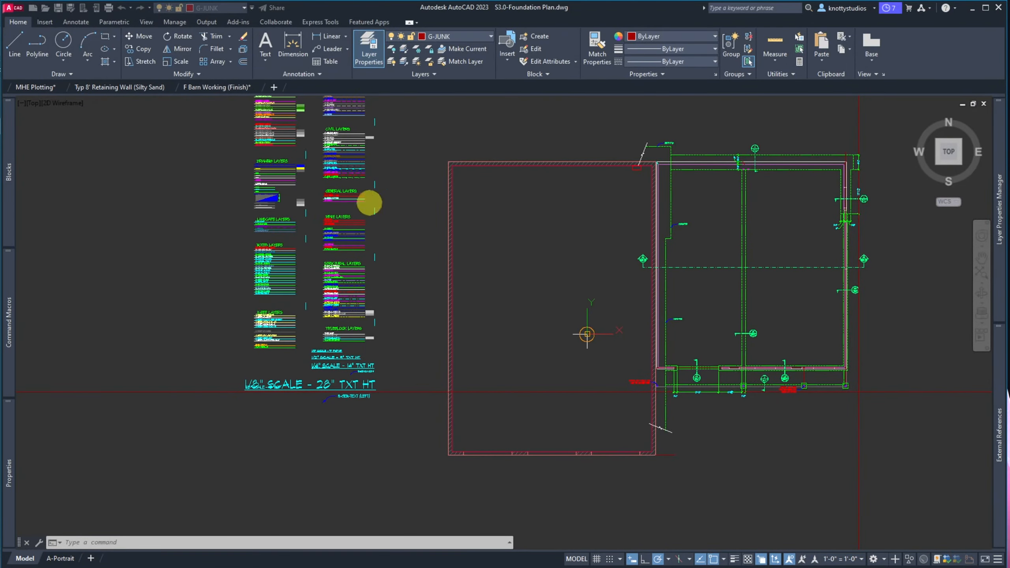
scroll(800, 139, up, 10)
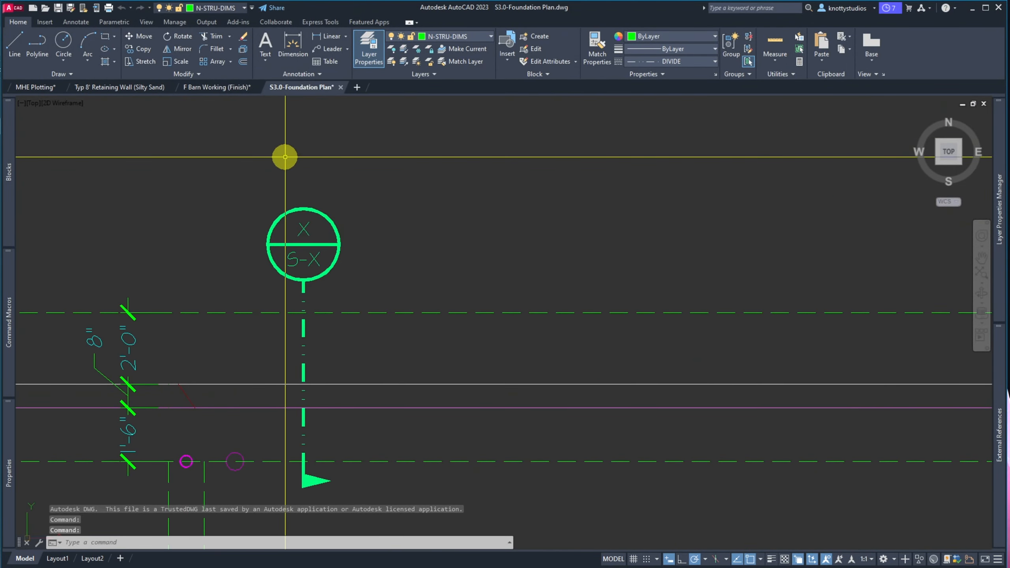
scroll(284, 156, down, 6)
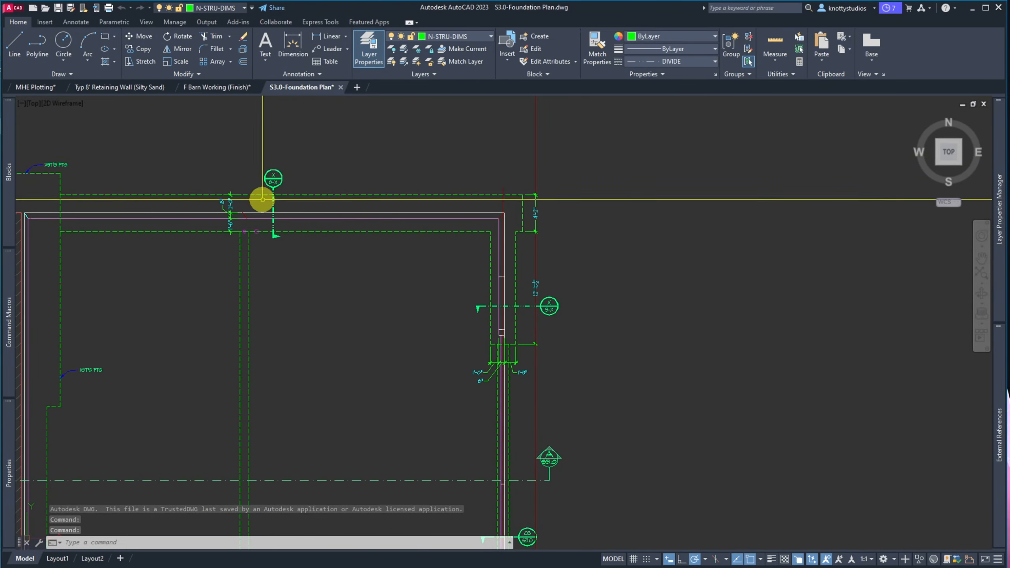
scroll(460, 374, down, 3)
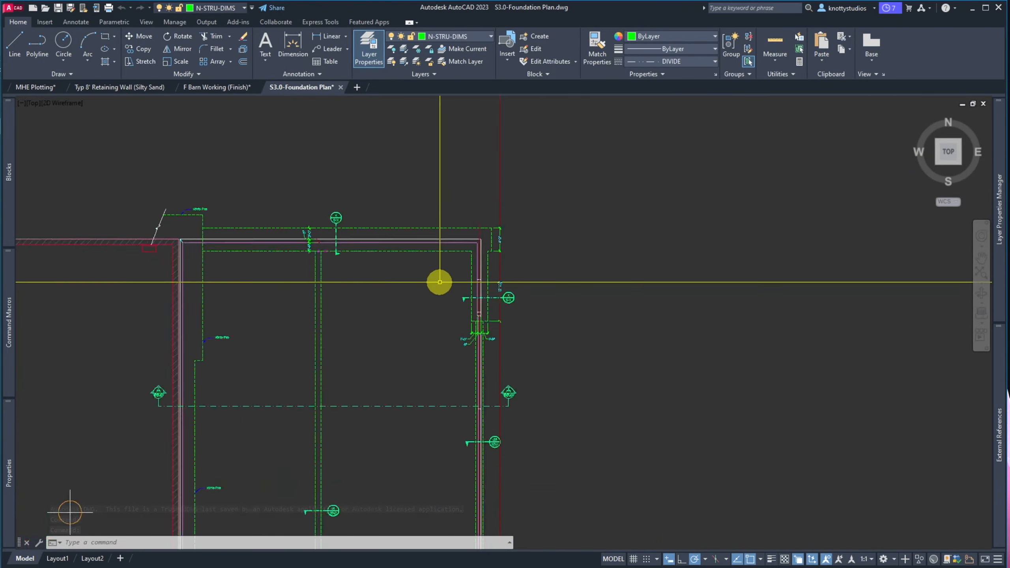
scroll(422, 305, up, 3)
scroll(444, 250, up, 7)
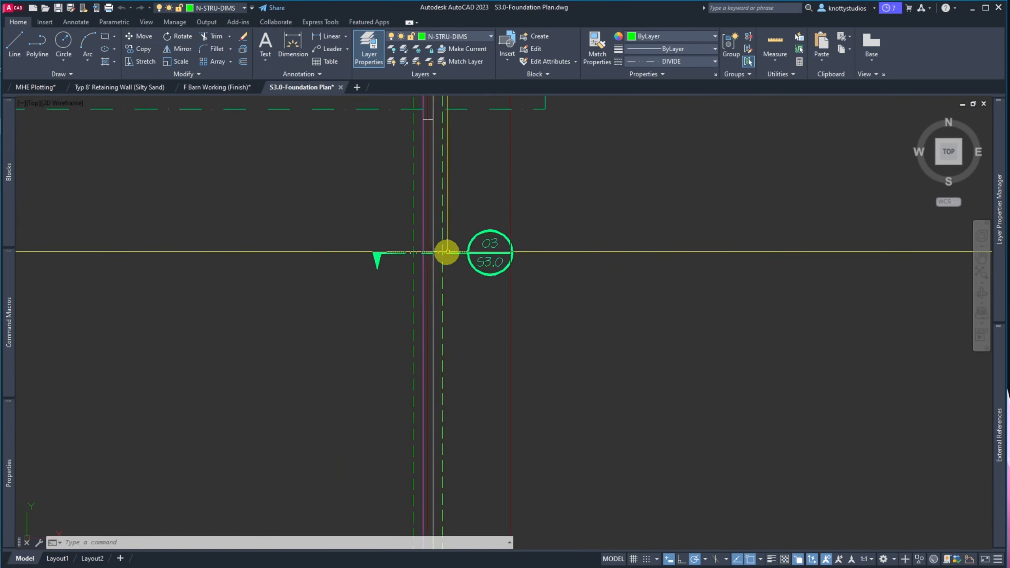
scroll(525, 368, down, 5)
scroll(525, 369, down, 5)
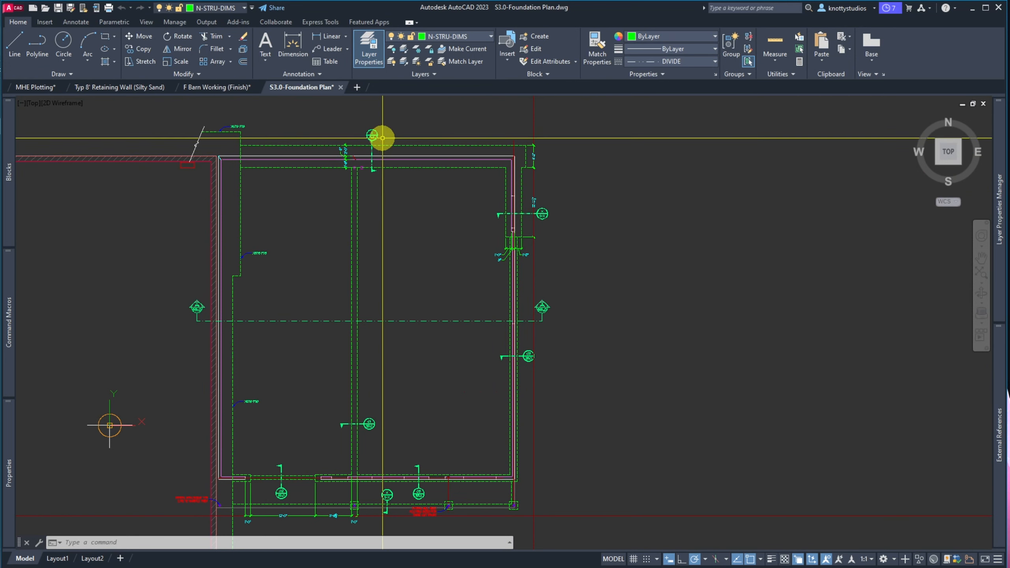
scroll(359, 130, up, 5)
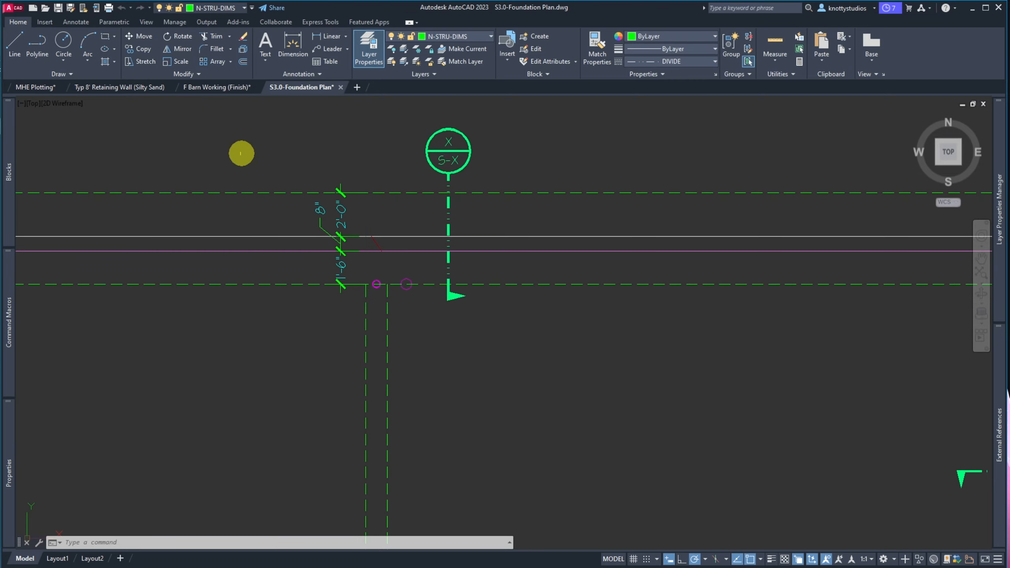
mouse_move(125, 92)
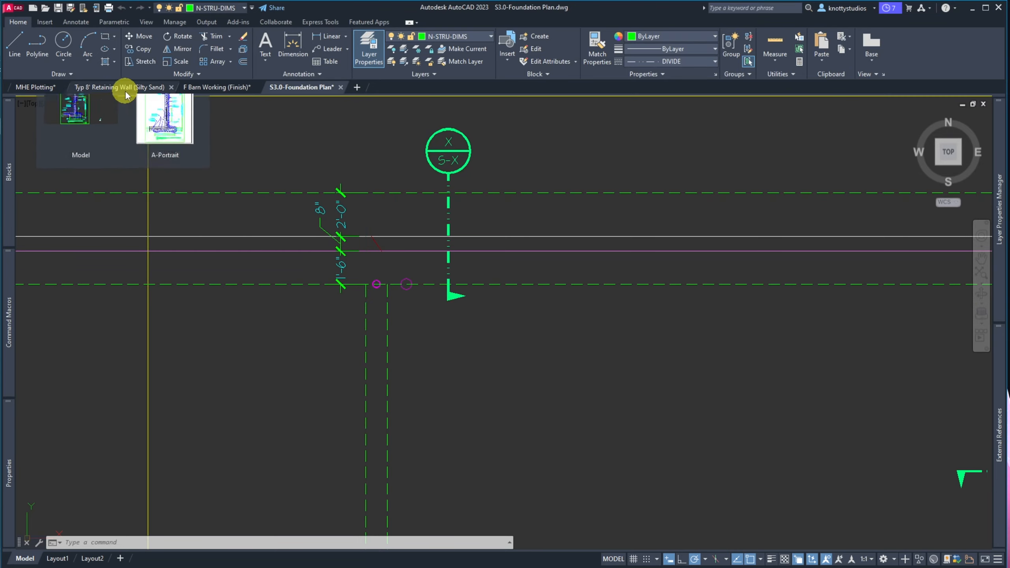
click(39, 88)
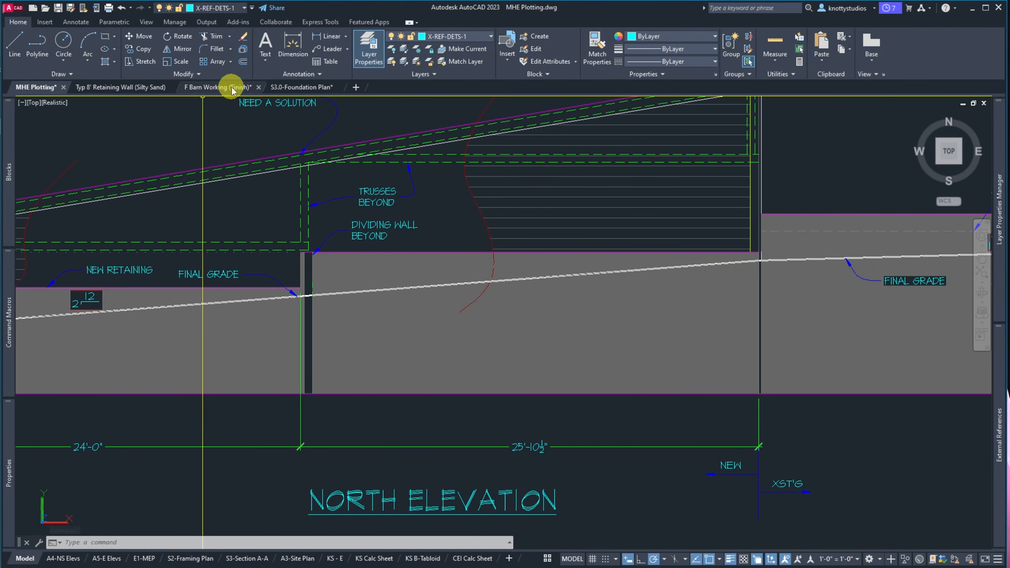
click(293, 88)
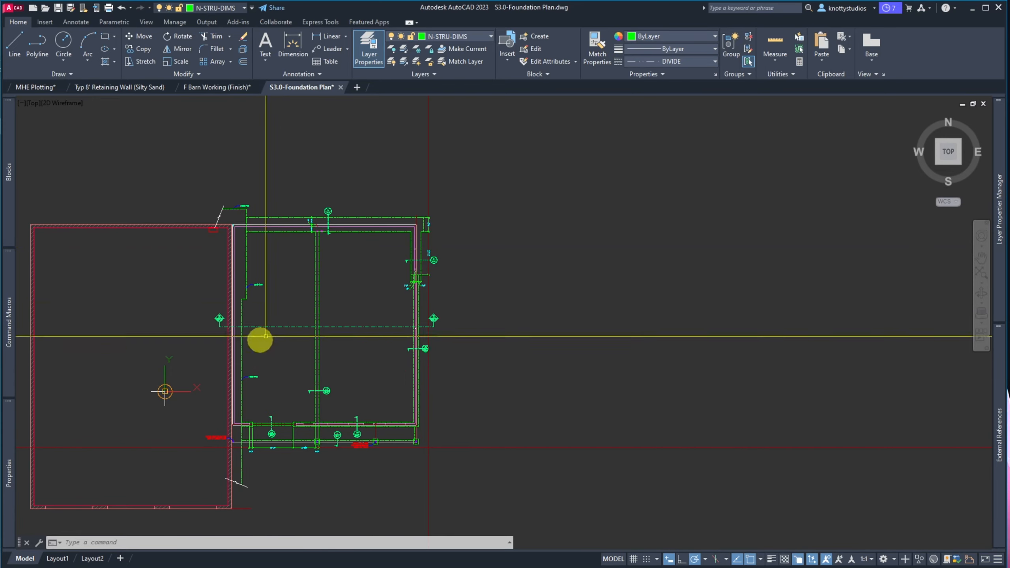
scroll(338, 208, up, 7)
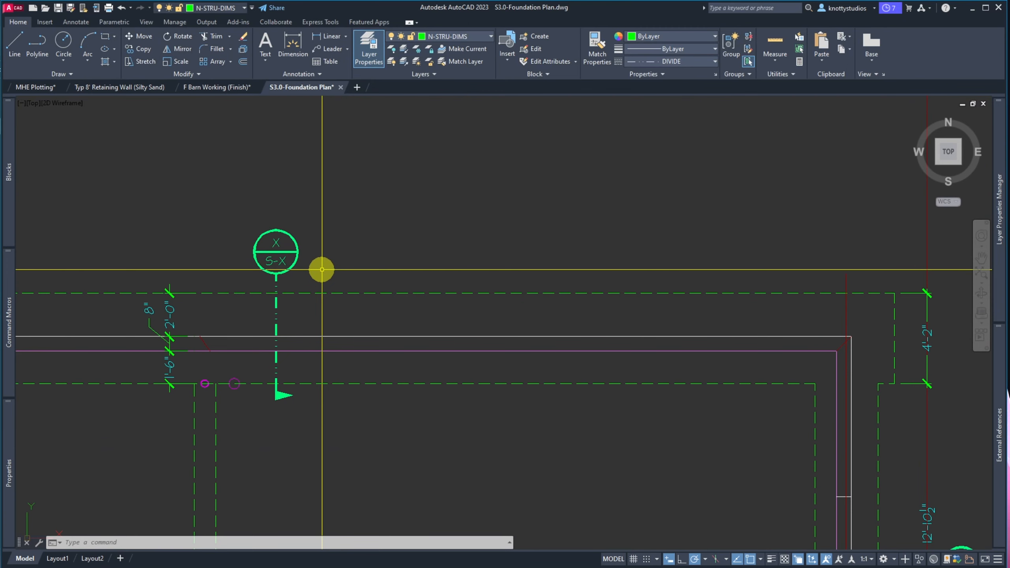
Start a COPY of the section callout line, flag and X / S-X bubble
text(co)
key(Return)
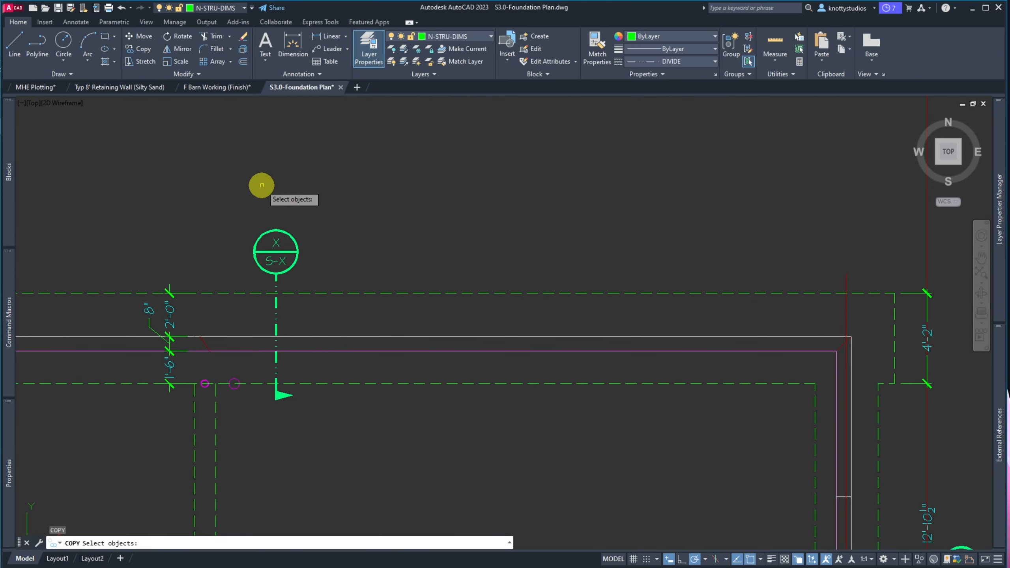
click(262, 185)
click(342, 403)
click(307, 256)
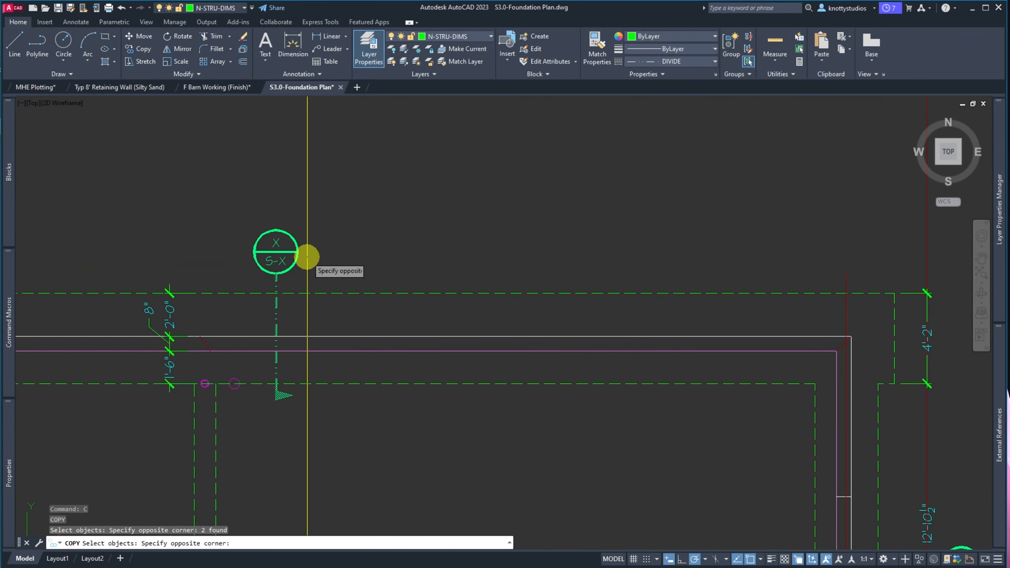
click(271, 225)
key(Return)
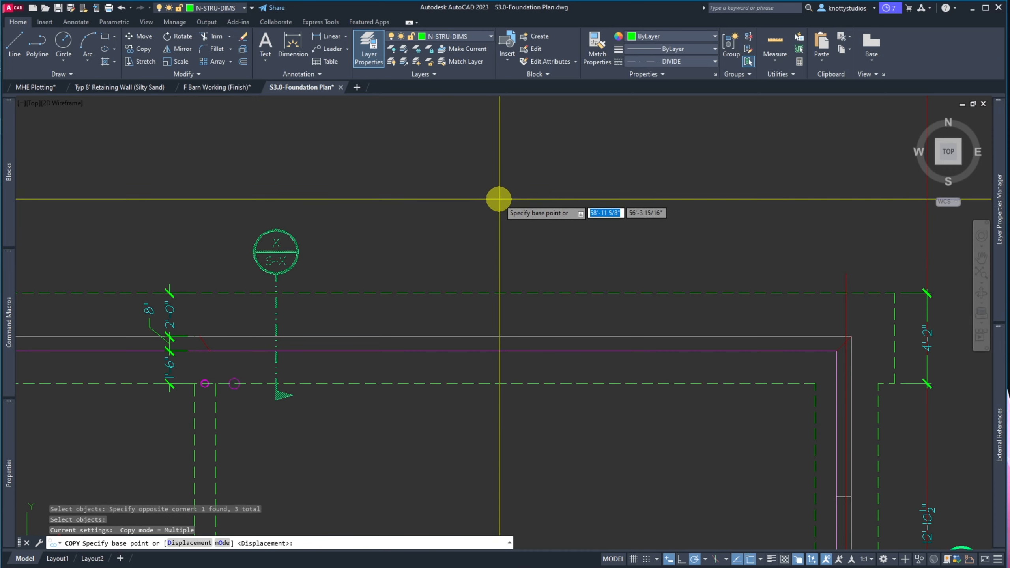
Place the copied callout bubble beside the original and zoom in on both
click(499, 199)
scroll(493, 198, down, 5)
scroll(493, 198, up, 2)
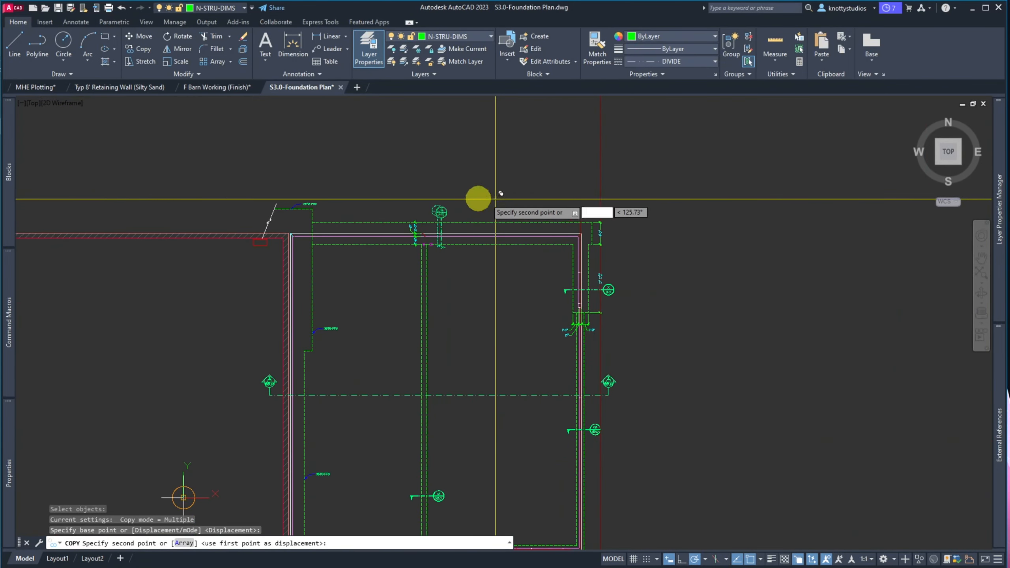
click(422, 199)
key(Escape)
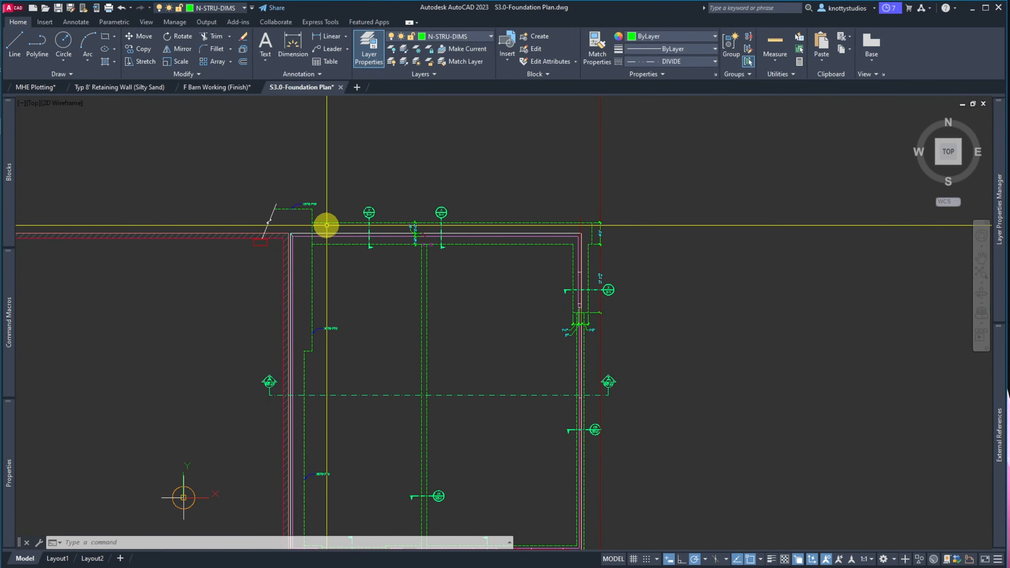
scroll(378, 211, up, 8)
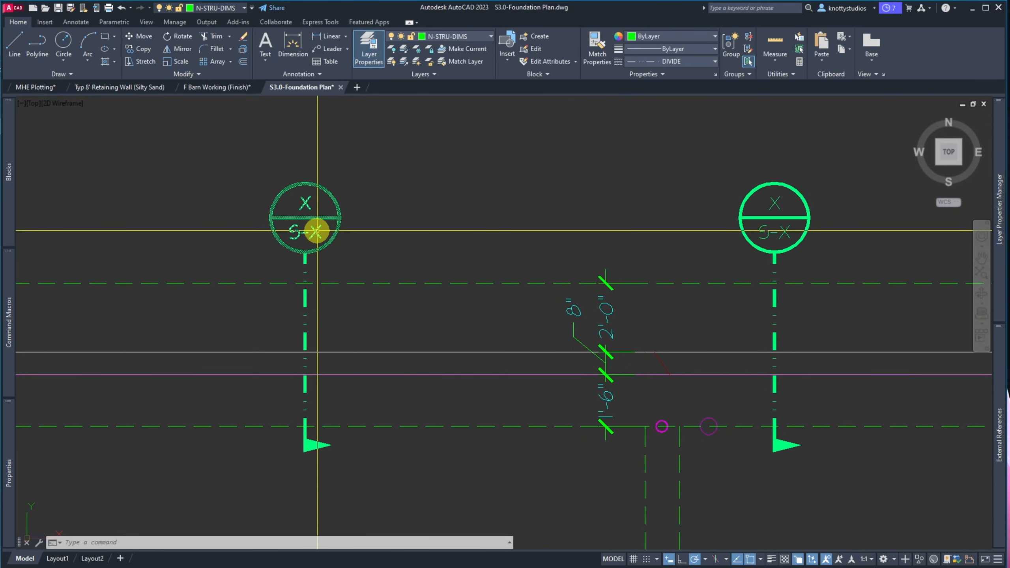
Set the copied bubble's DETAIL attribute to 01, then bring OneNote notes over the drawing
double_click(305, 204)
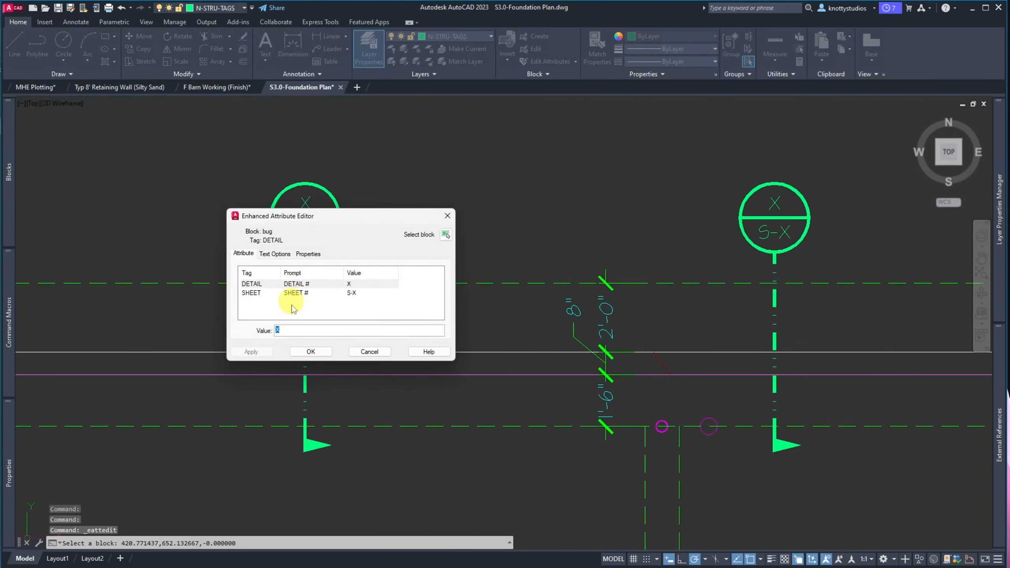
text(01)
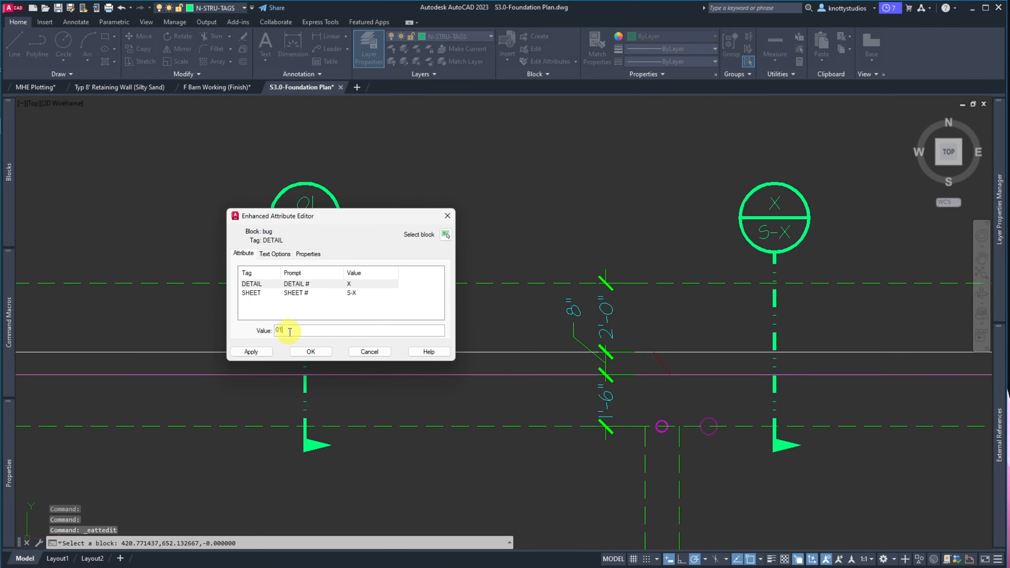
click(308, 351)
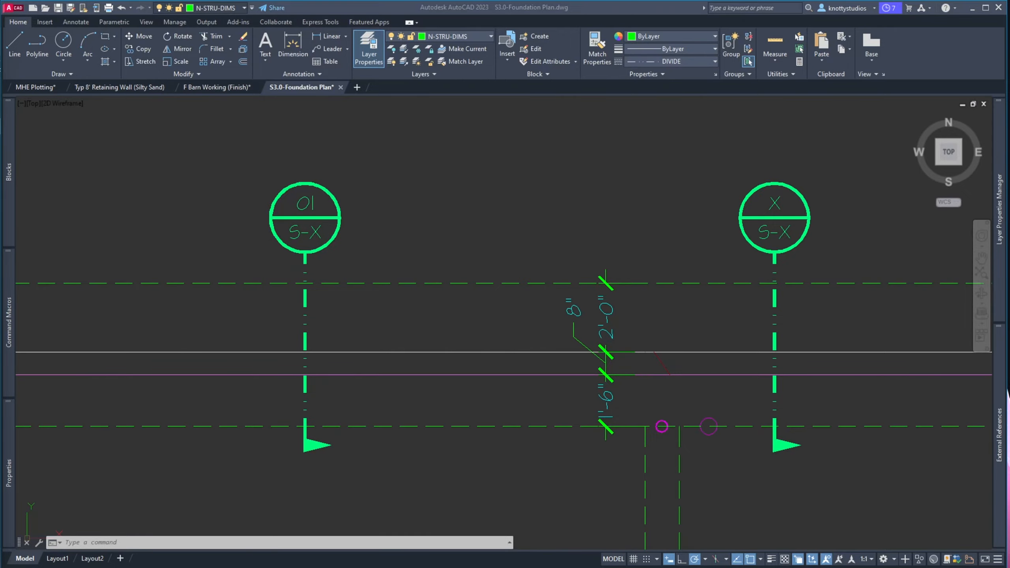
drag(0, 35, 486, 14)
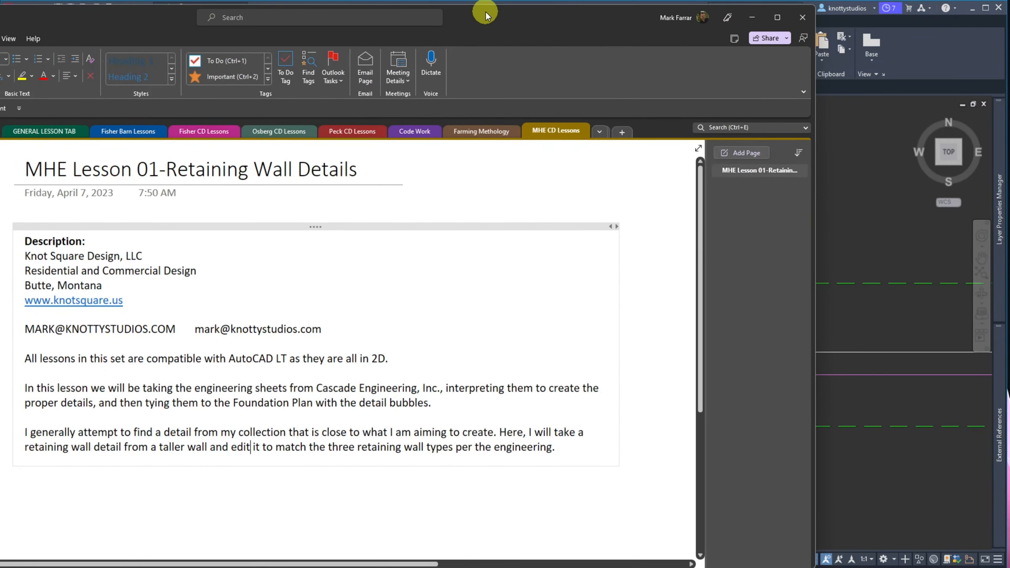
Drag the OneNote lesson notes window off the left edge of the screen
click(150, 209)
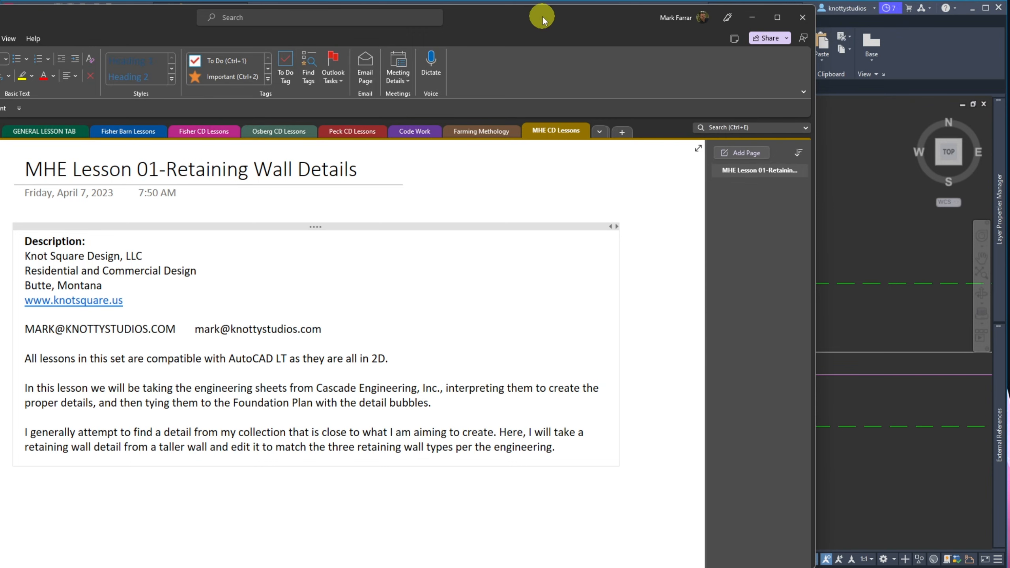
drag(541, 18, 0, 2)
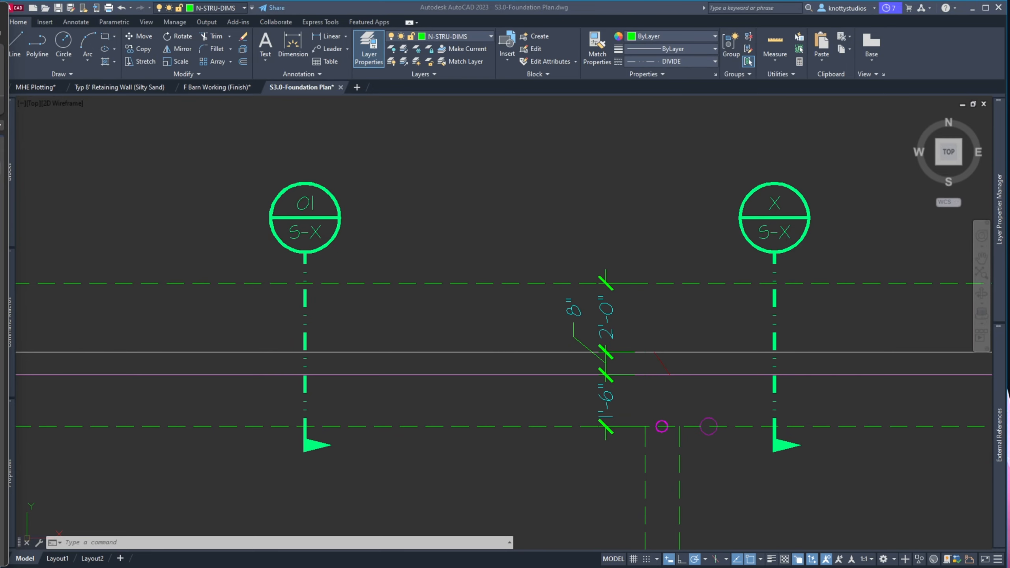
drag(0, 15, 563, 14)
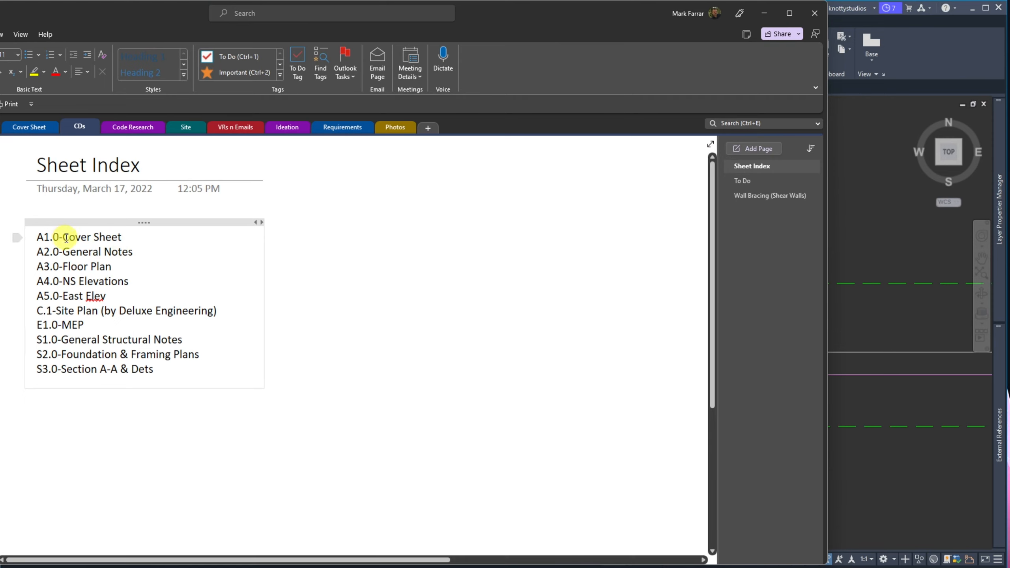
drag(61, 238, 166, 239)
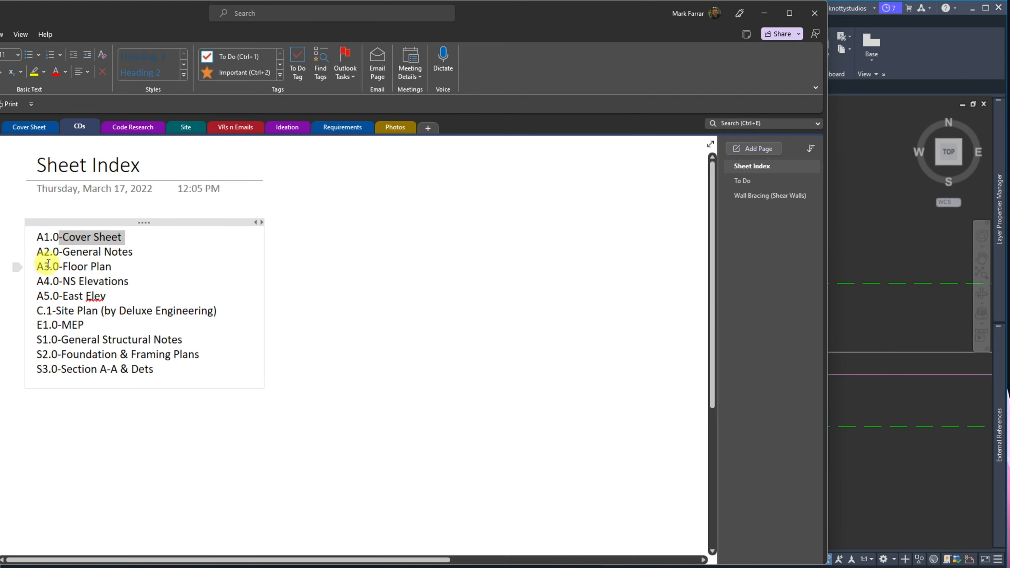
drag(63, 253, 144, 254)
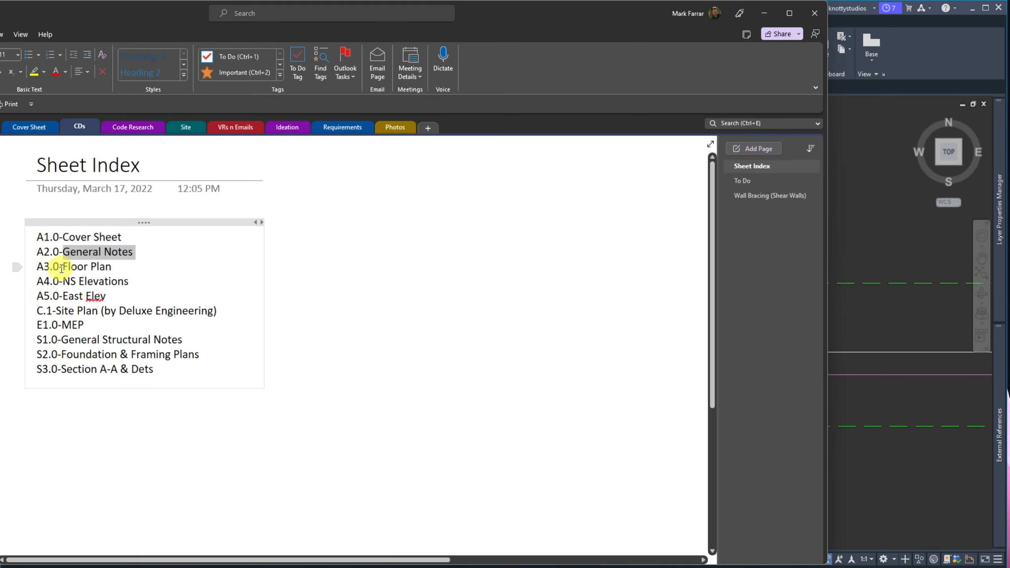
drag(63, 266, 134, 267)
drag(62, 281, 142, 280)
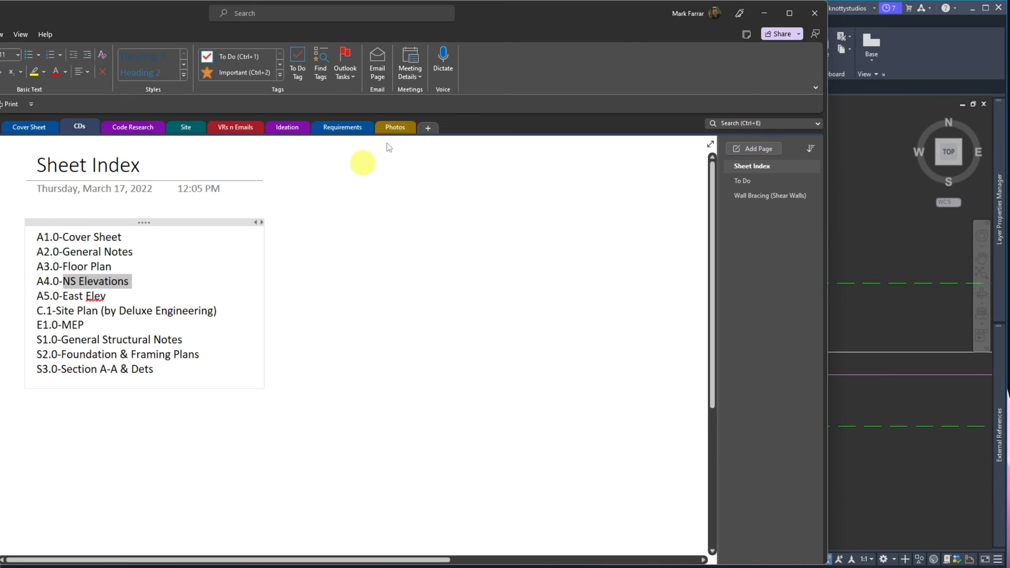
mouse_move(528, 18)
mouse_down()
mouse_move(0, 10)
mouse_move(0, 55)
mouse_move(0, 15)
mouse_up()
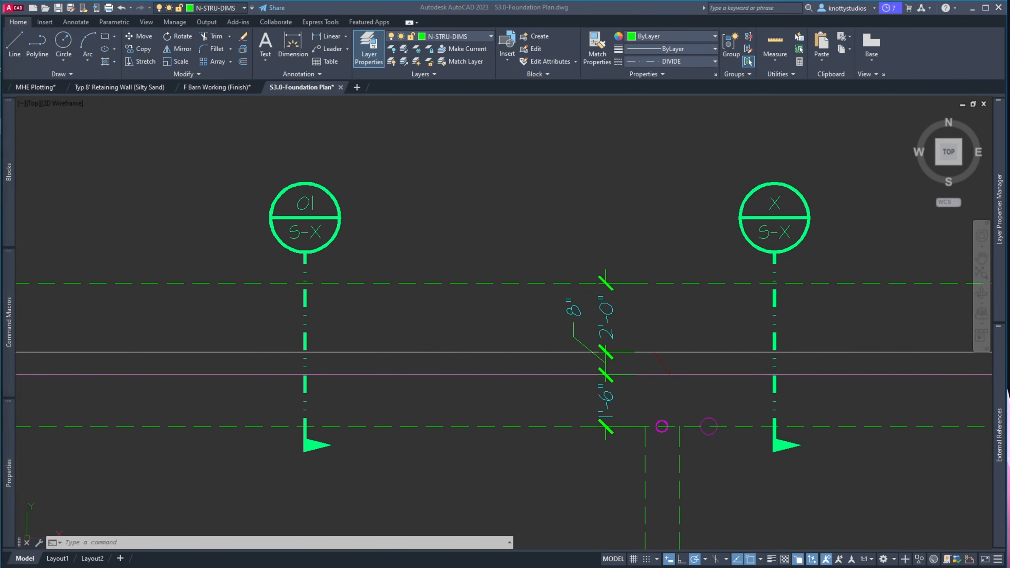
Change the 01 bubble's SHEET attribute to S3.X and save the foundation plan
click(304, 233)
double_click(305, 233)
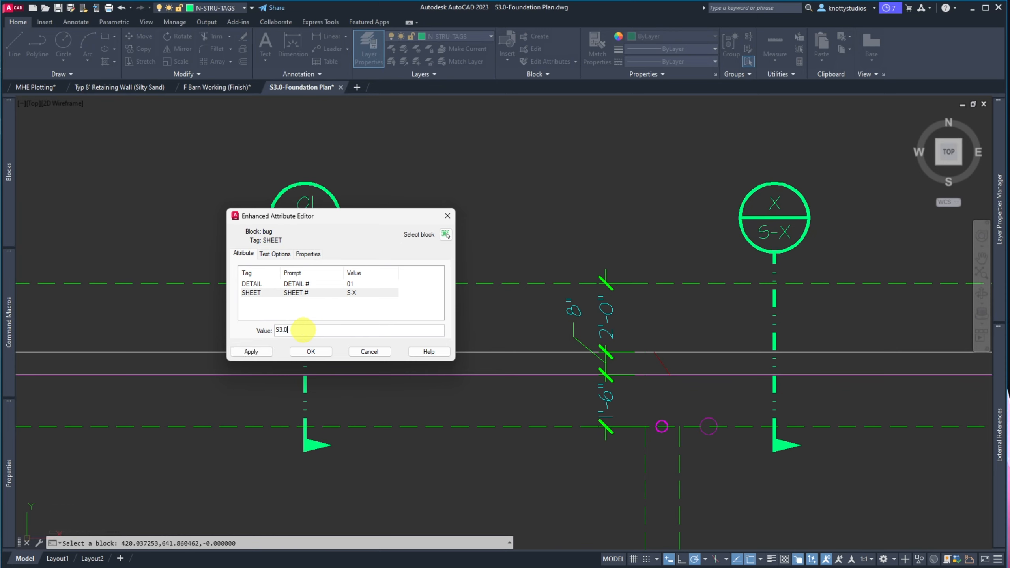
click(310, 352)
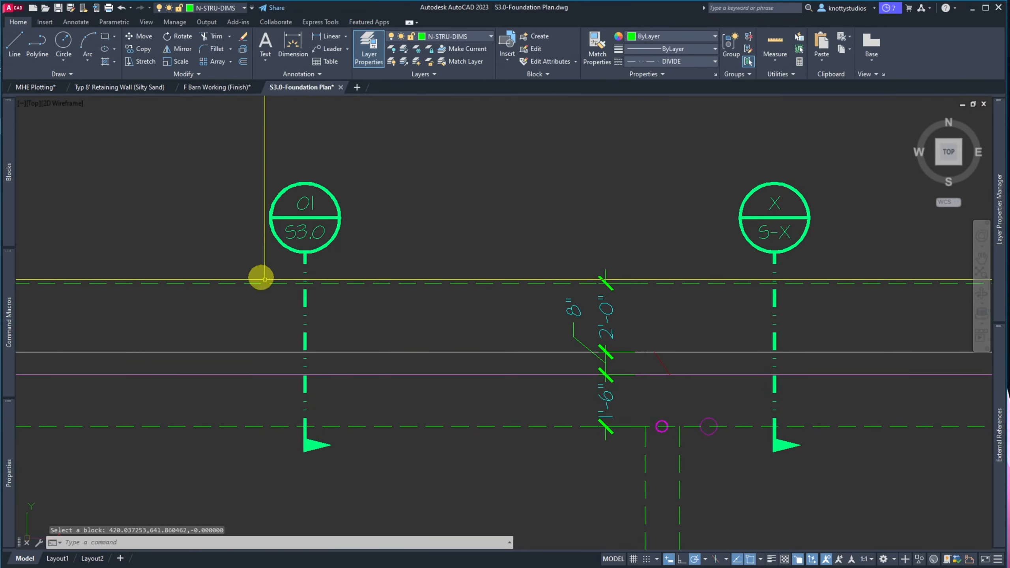
click(304, 234)
key(Escape)
key(Escape)
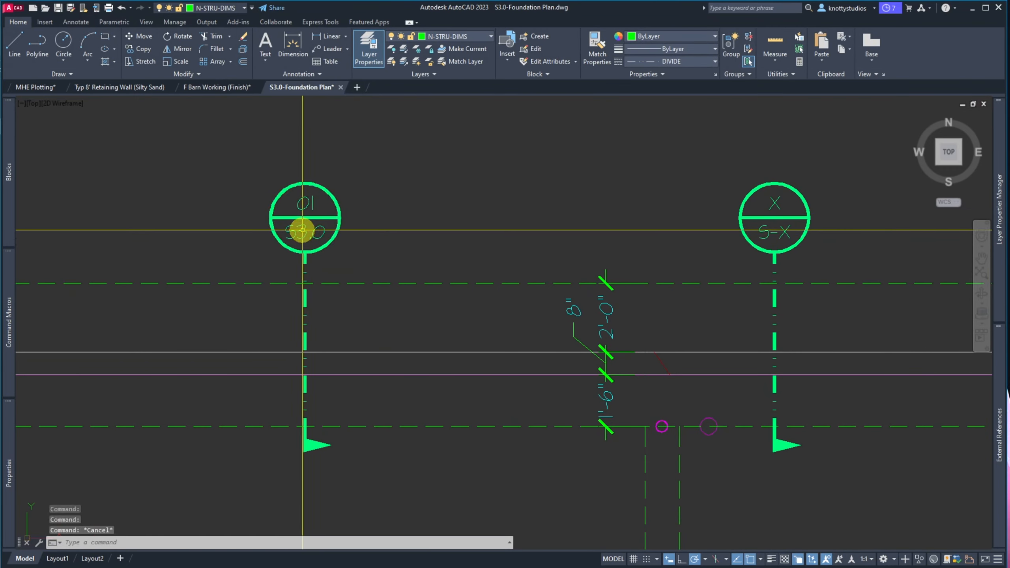
double_click(301, 230)
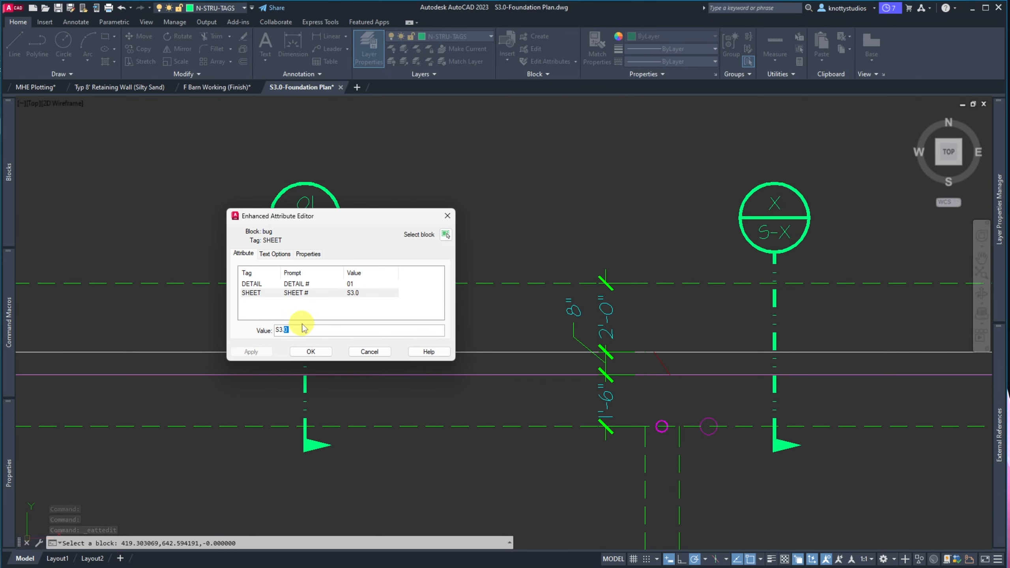
text(S3.X)
click(307, 352)
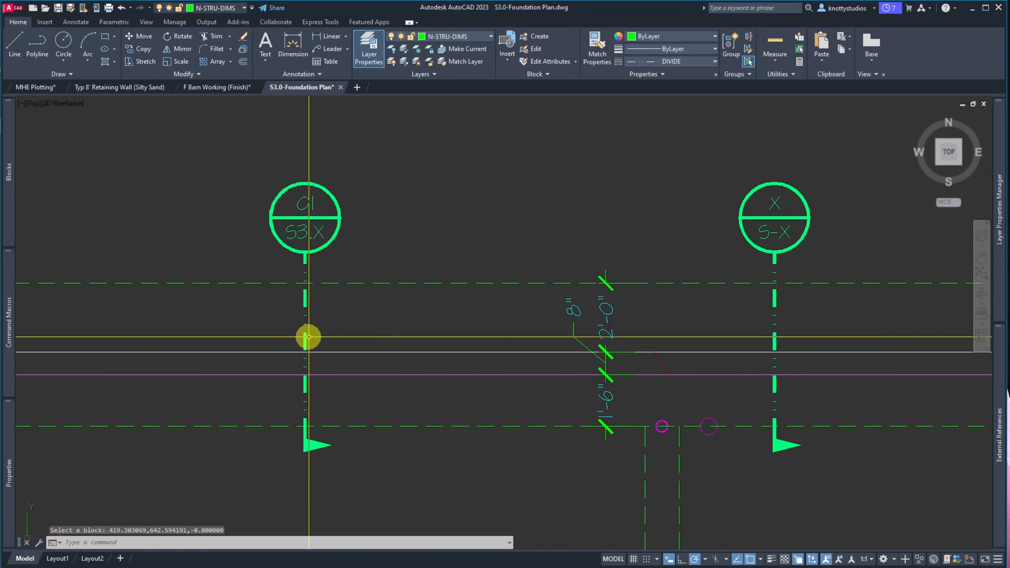
click(61, 7)
scroll(354, 262, up, 2)
scroll(333, 235, down, 4)
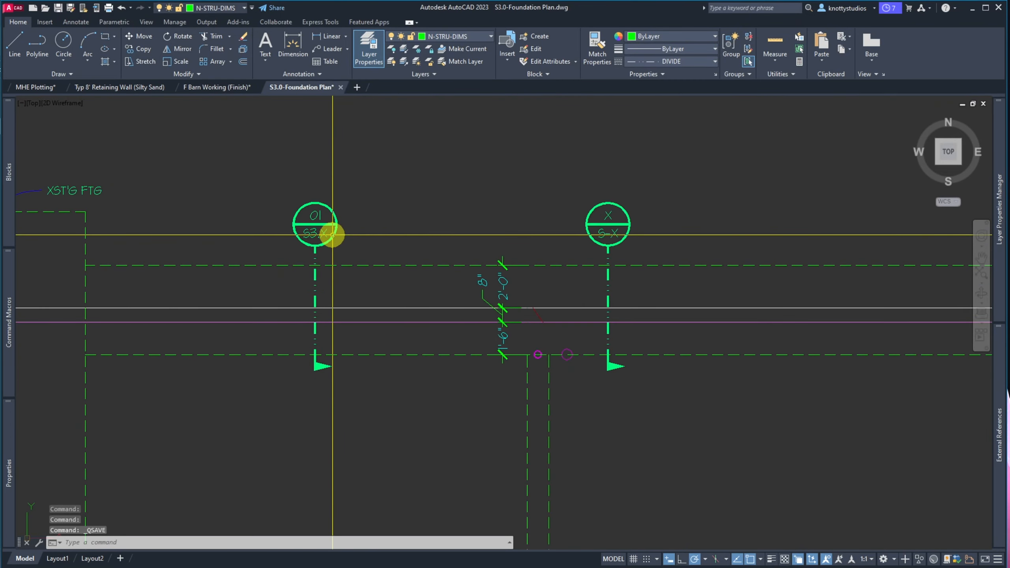
scroll(332, 234, down, 4)
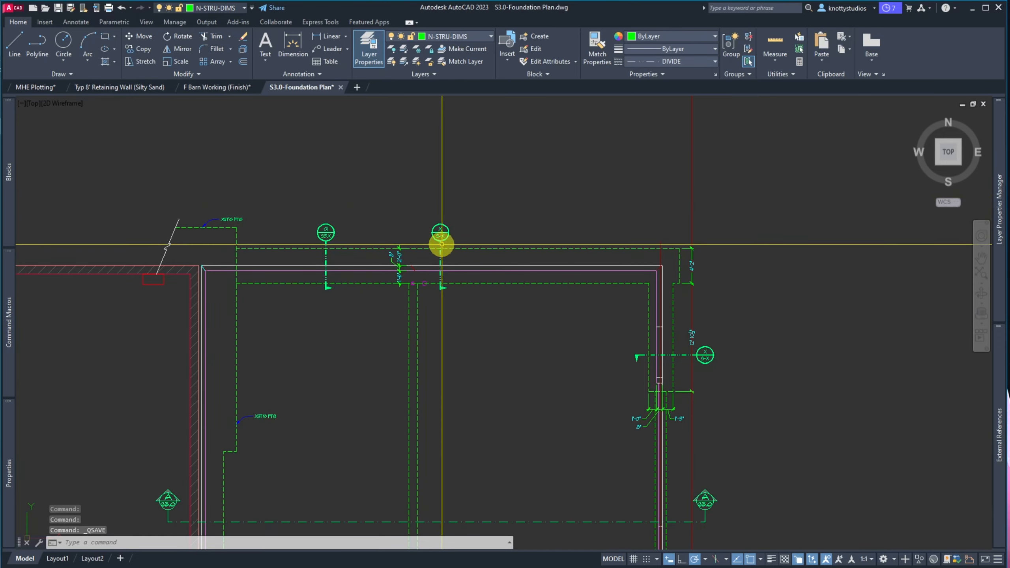
scroll(327, 287, up, 2)
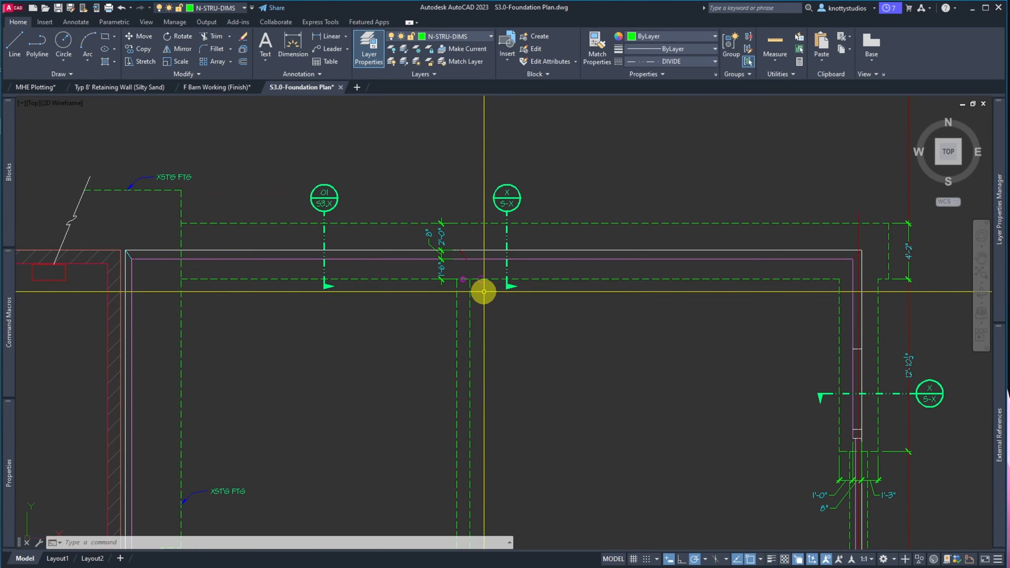
scroll(482, 291, up, 5)
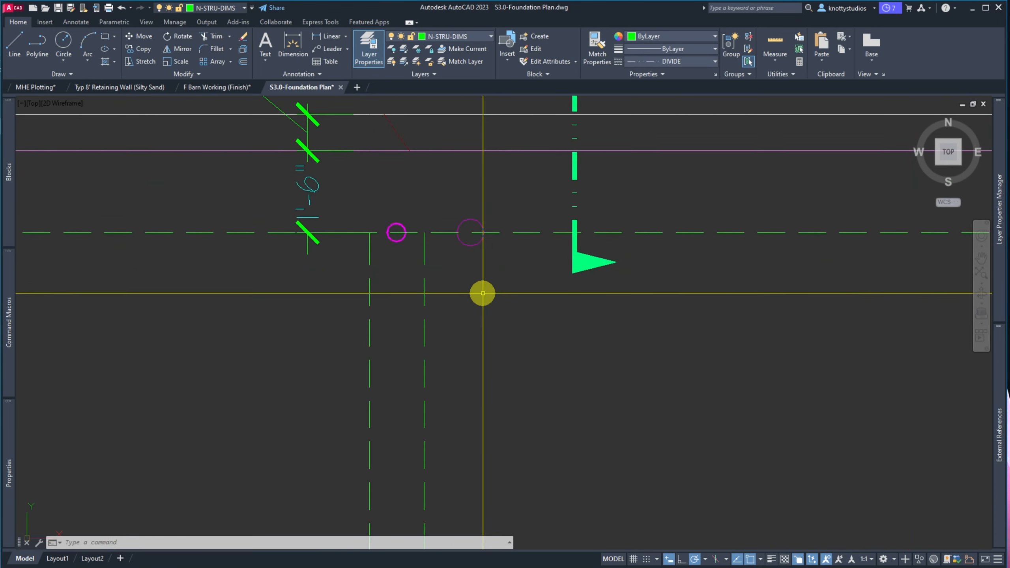
scroll(363, 196, down, 5)
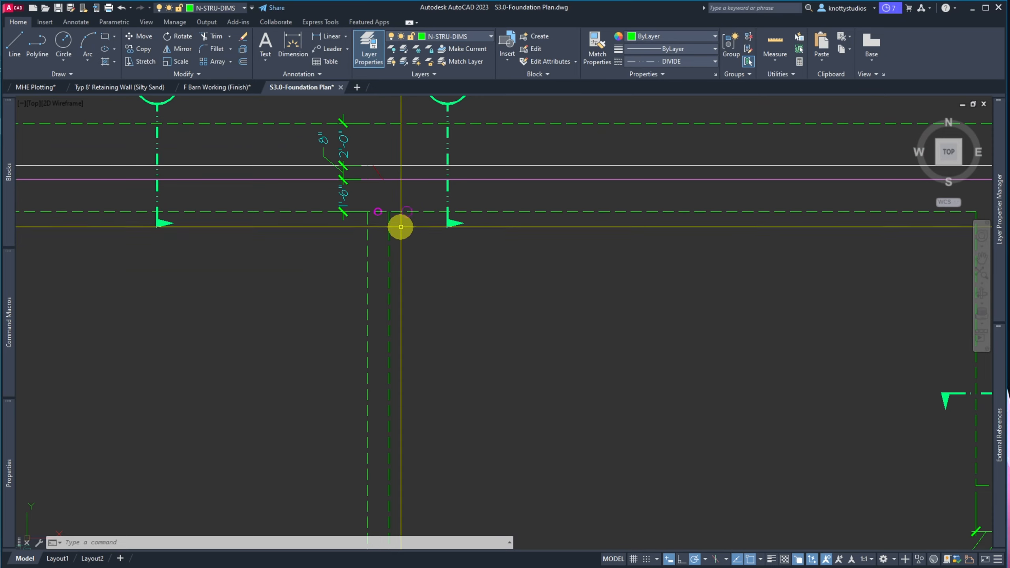
scroll(413, 230, down, 7)
scroll(412, 226, up, 4)
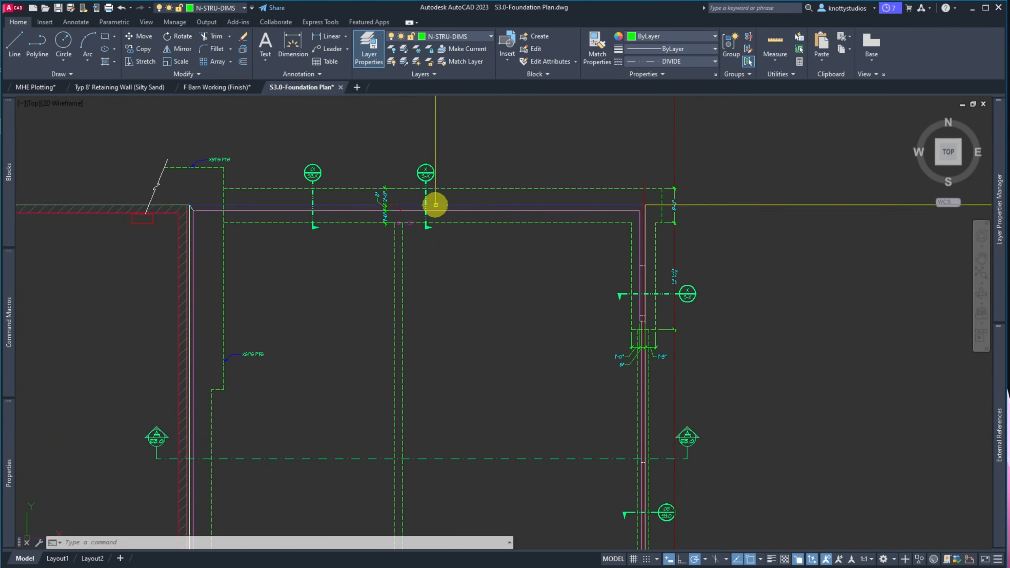